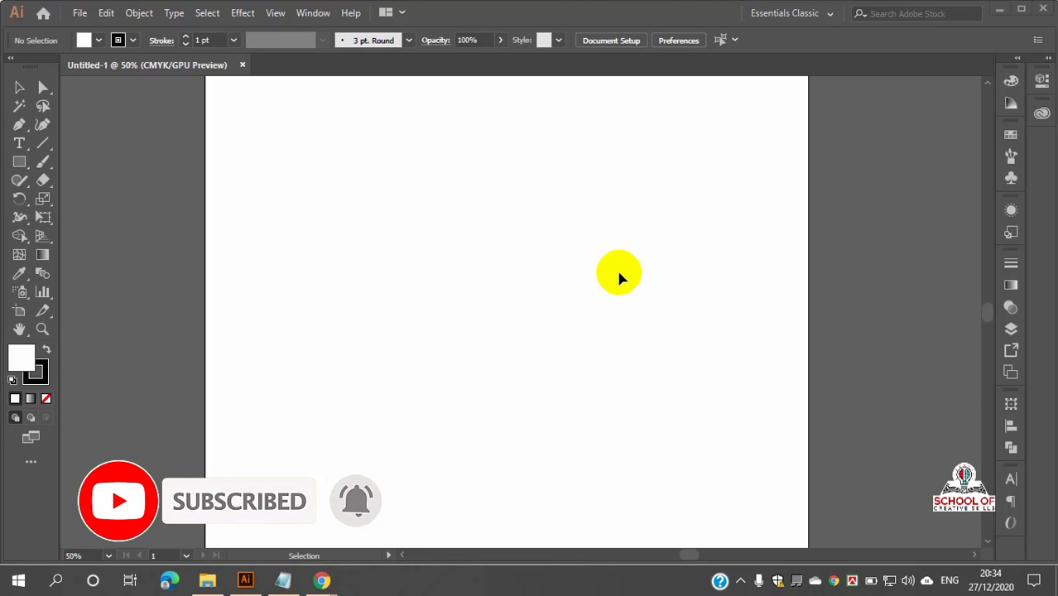
- Open the Illustrator file i1 from the CHEESE folder inside CONTEST on Local Disk (F:)
left_click(80, 13)
left_click(87, 65)
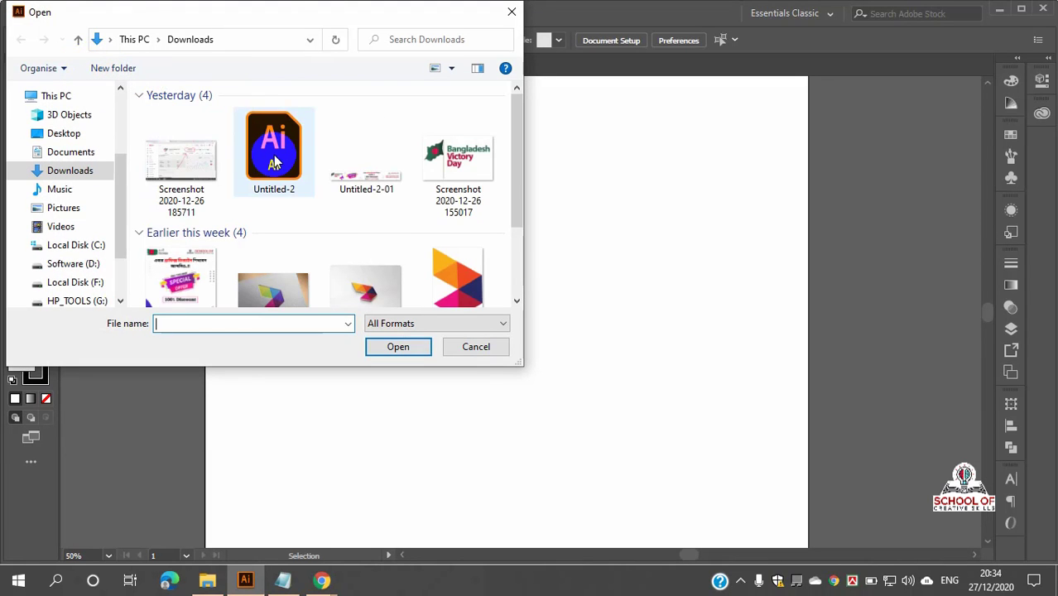
scroll(274, 162, "down", 1)
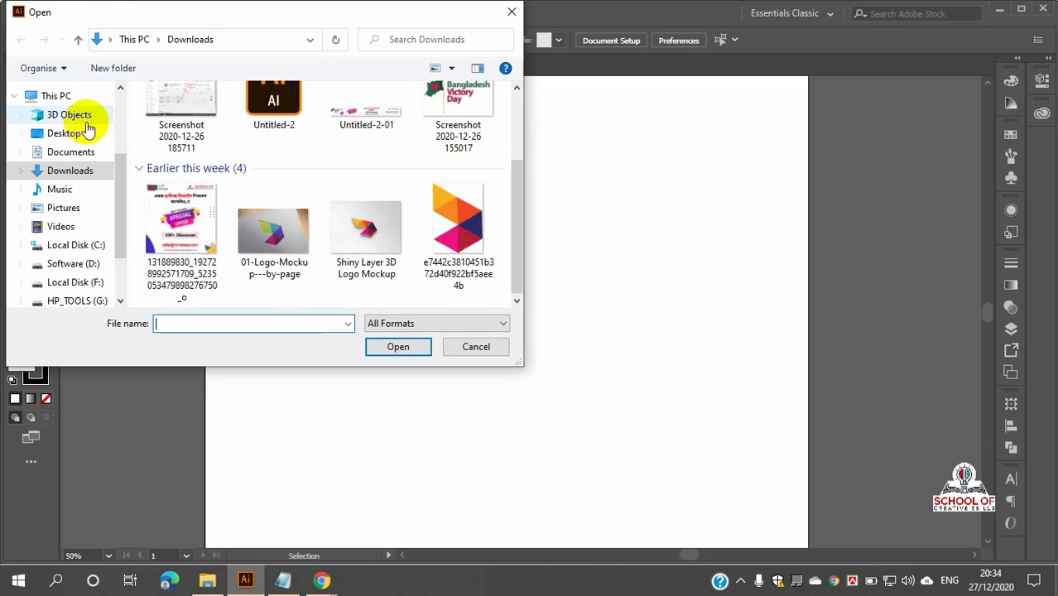
scroll(71, 265, "down", 1)
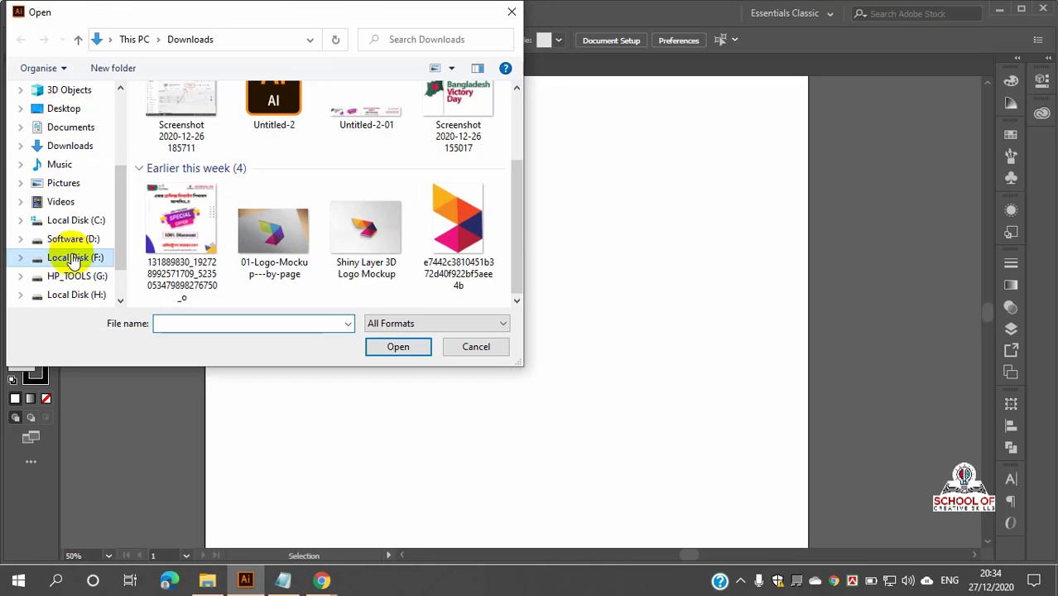
left_click(74, 258)
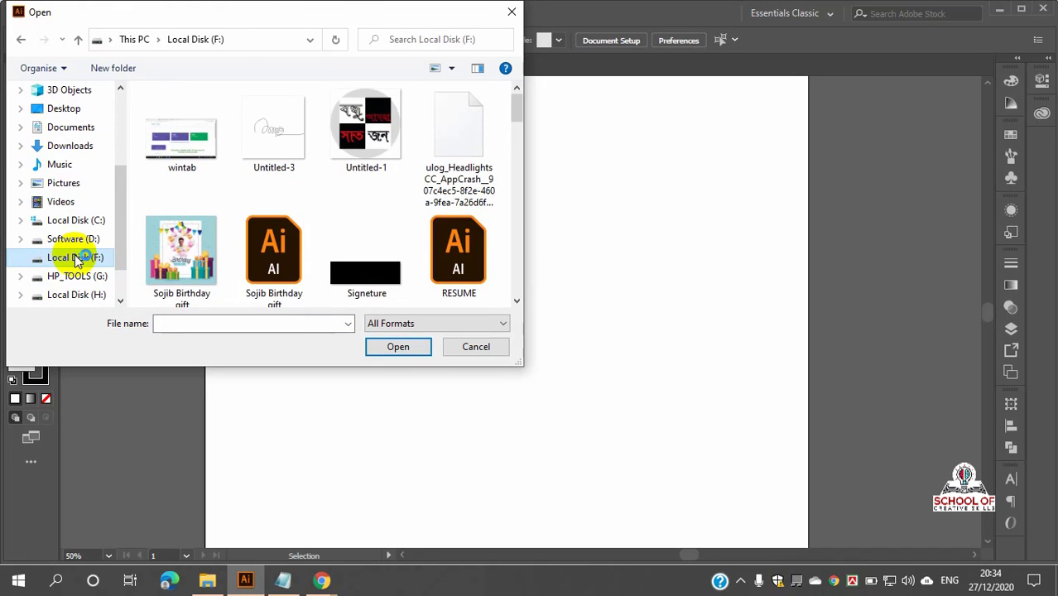
scroll(73, 166, "down", 1)
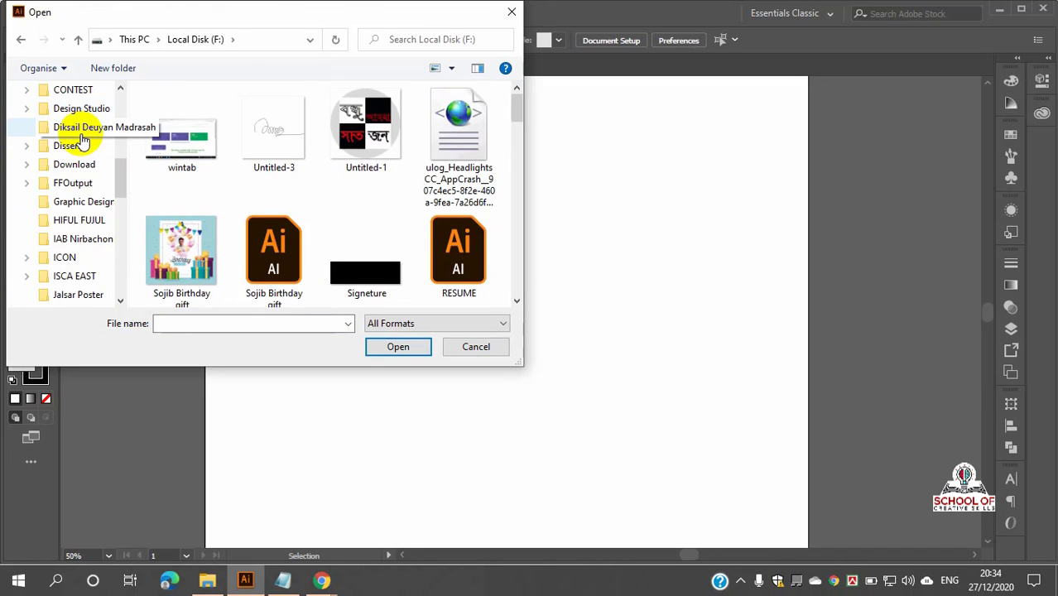
scroll(83, 141, "up", 3)
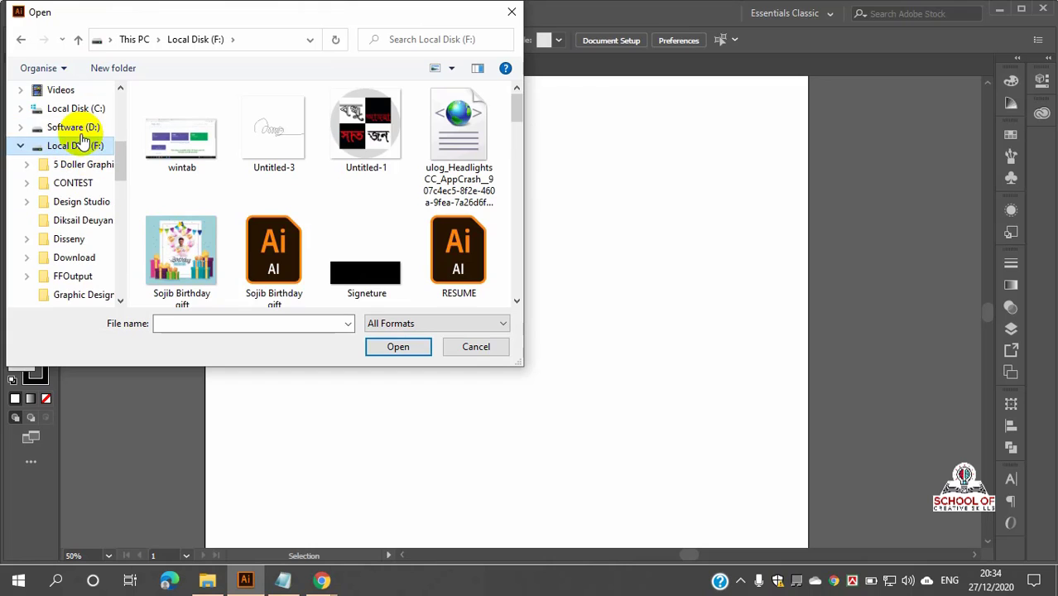
left_click(74, 184)
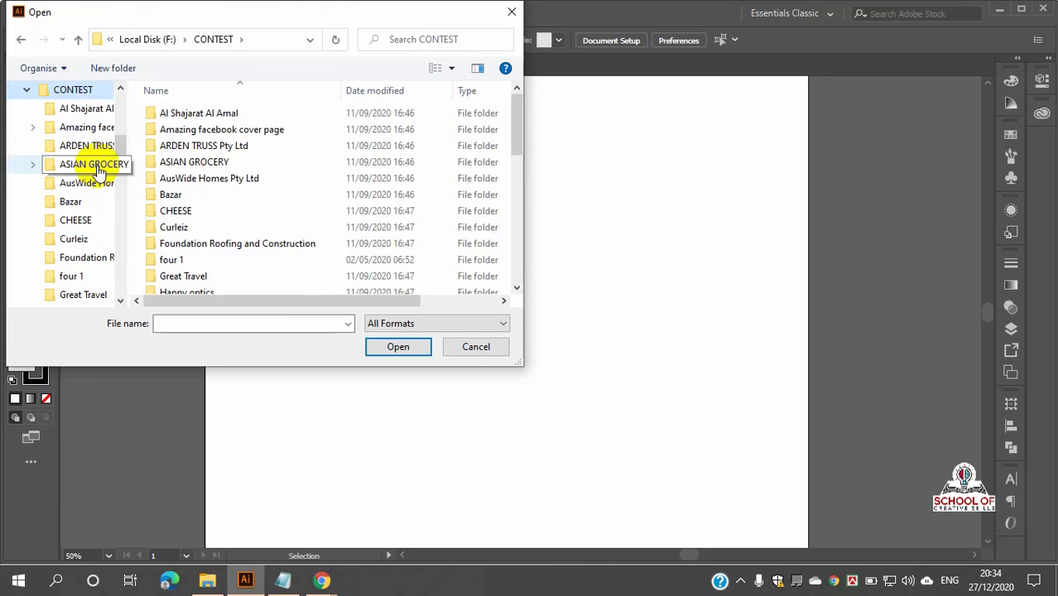
double_click(242, 211)
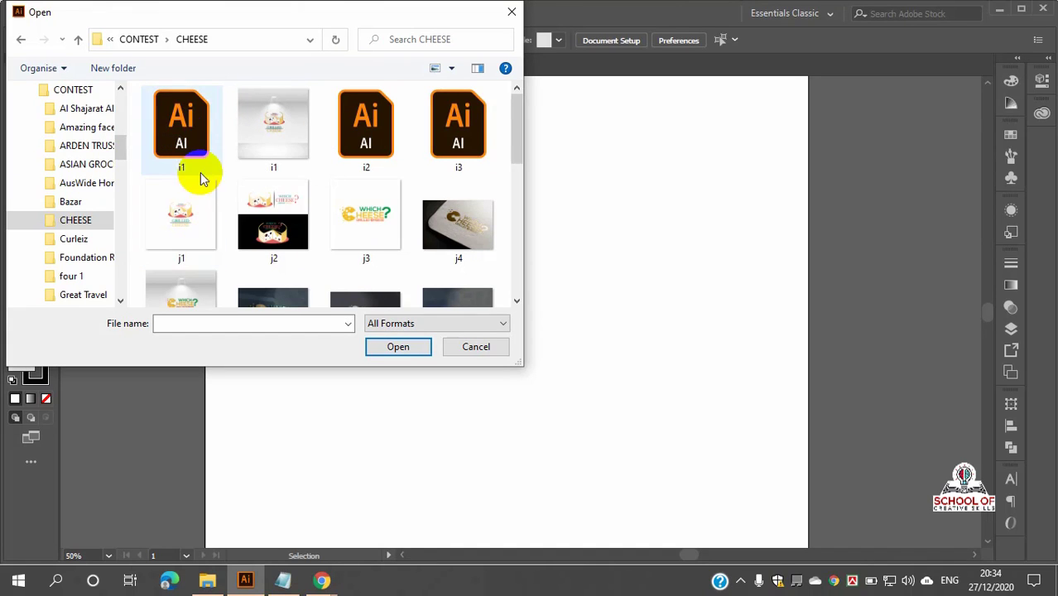
double_click(176, 124)
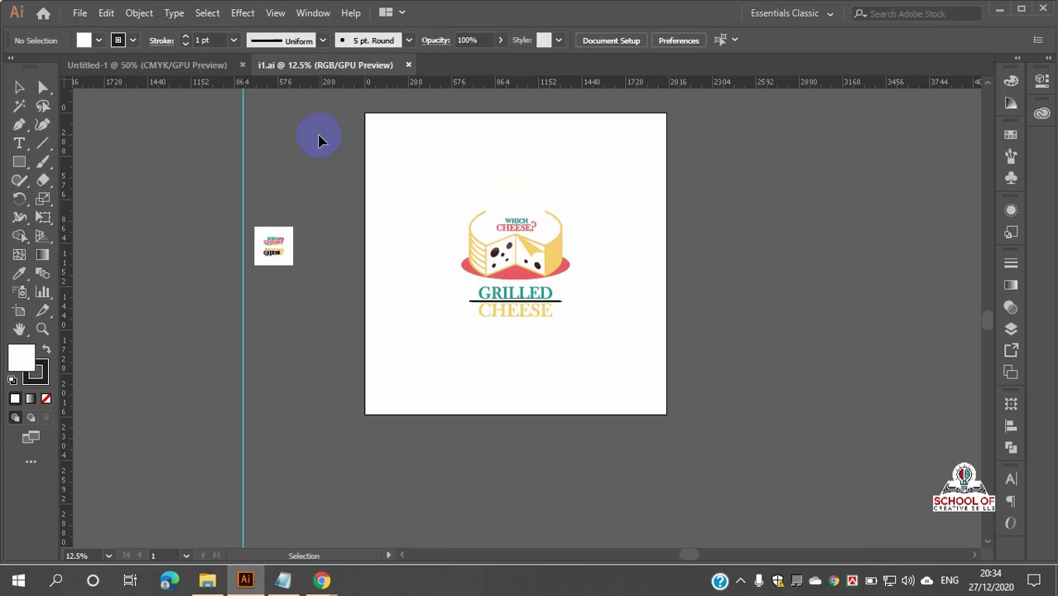
- Delete the small artwork with the alternative WHICH CHEESE? lettering that lies outside the artboard
scroll(279, 249, "up", 5)
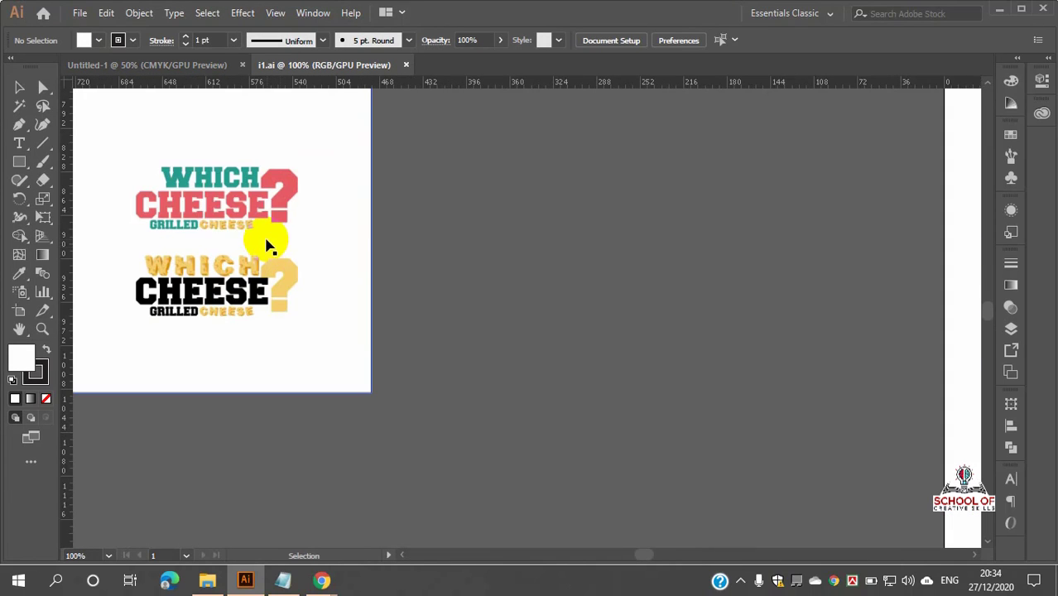
left_click(221, 227)
scroll(219, 224, "down", 6)
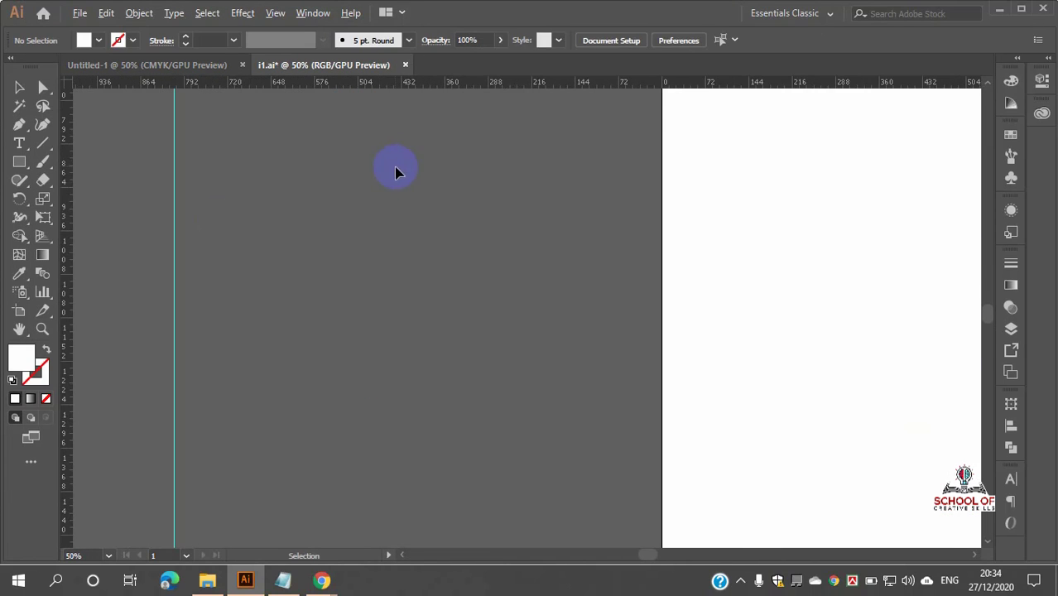
- Examine the cheese logo on the artboard, including its illustration and the GRILLED CHEESE lettering
scroll(557, 331, "up", 4)
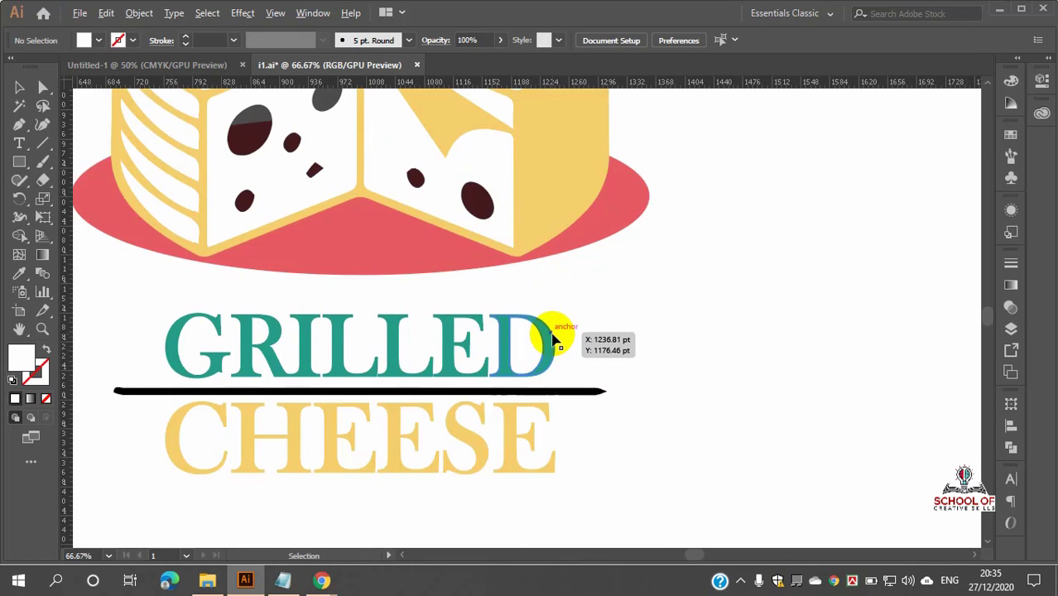
scroll(557, 348, "up", 3)
scroll(584, 333, "down", 2)
scroll(580, 340, "down", 3)
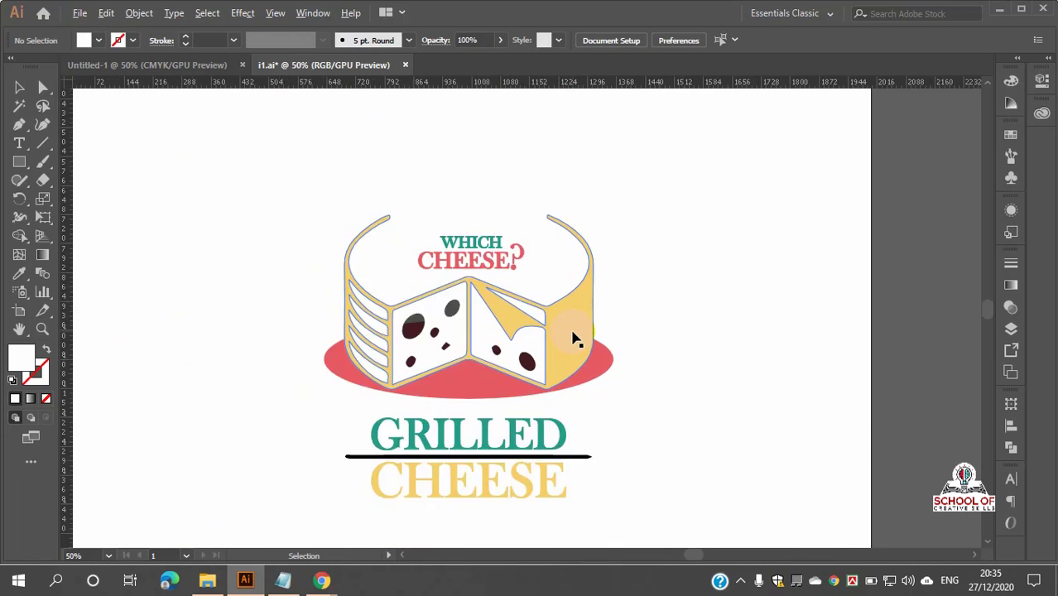
scroll(572, 331, "up", 4)
scroll(574, 330, "down", 1)
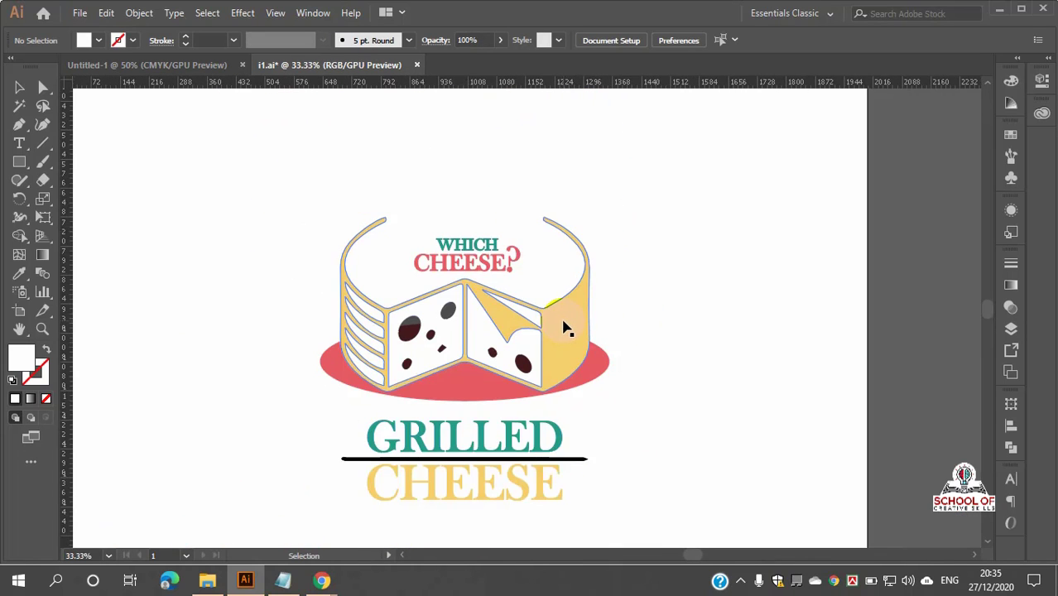
left_click(562, 332)
left_click(717, 286)
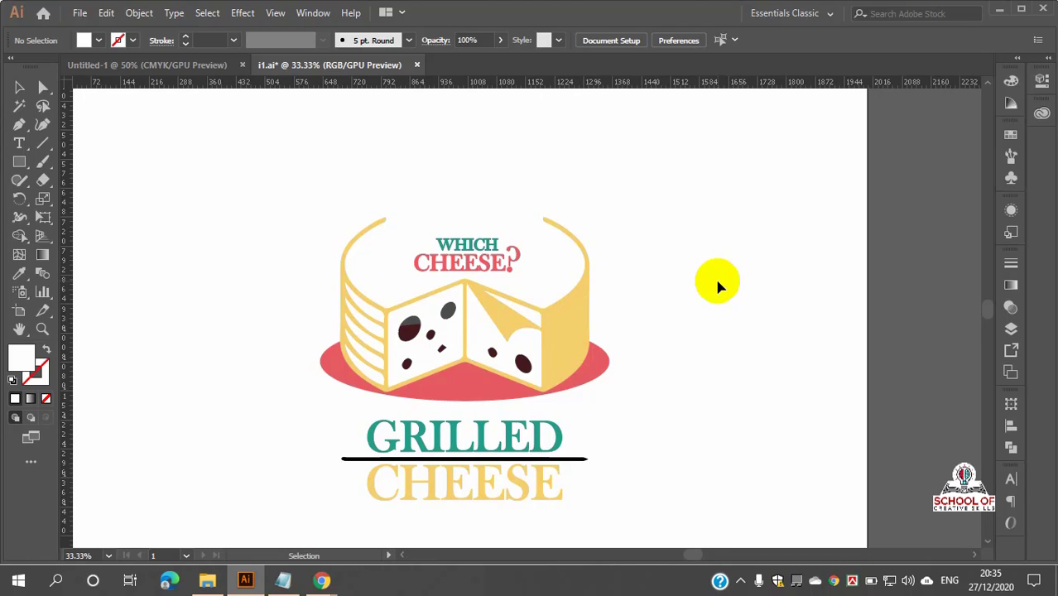
scroll(606, 286, "down", 3)
scroll(600, 322, "up", 4)
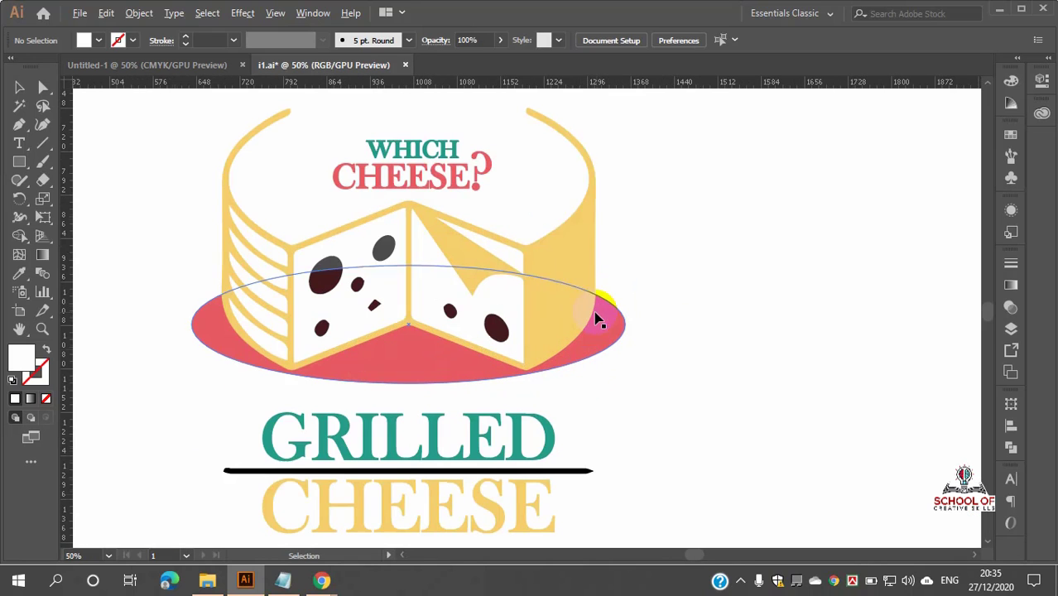
left_click(553, 309)
left_click(604, 276)
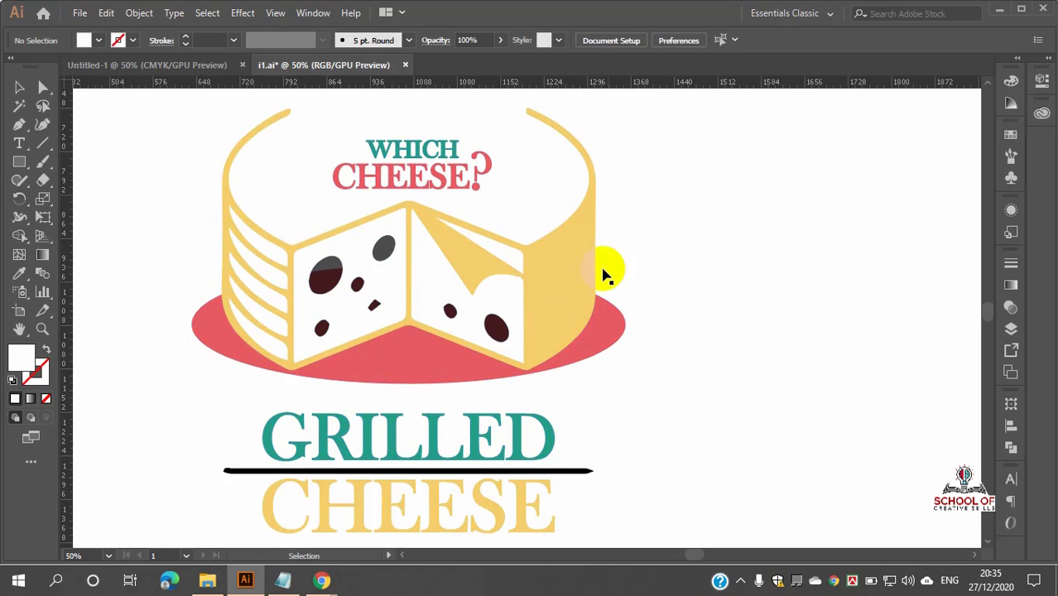
scroll(553, 279, "up", 2)
scroll(553, 279, "down", 5)
scroll(553, 279, "up", 3)
left_click(547, 280)
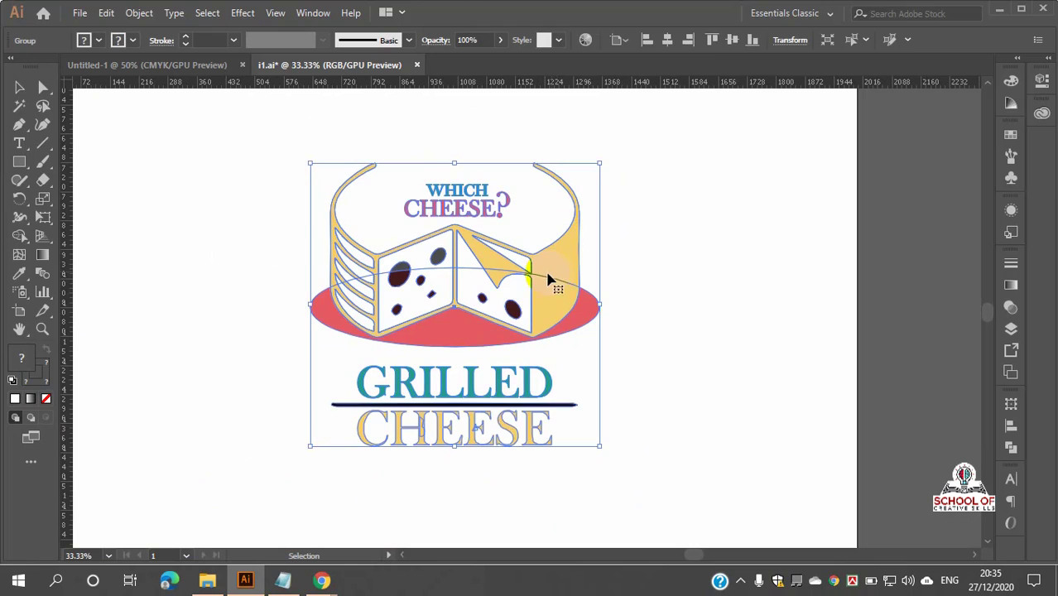
scroll(520, 288, "up", 1)
left_click(667, 240)
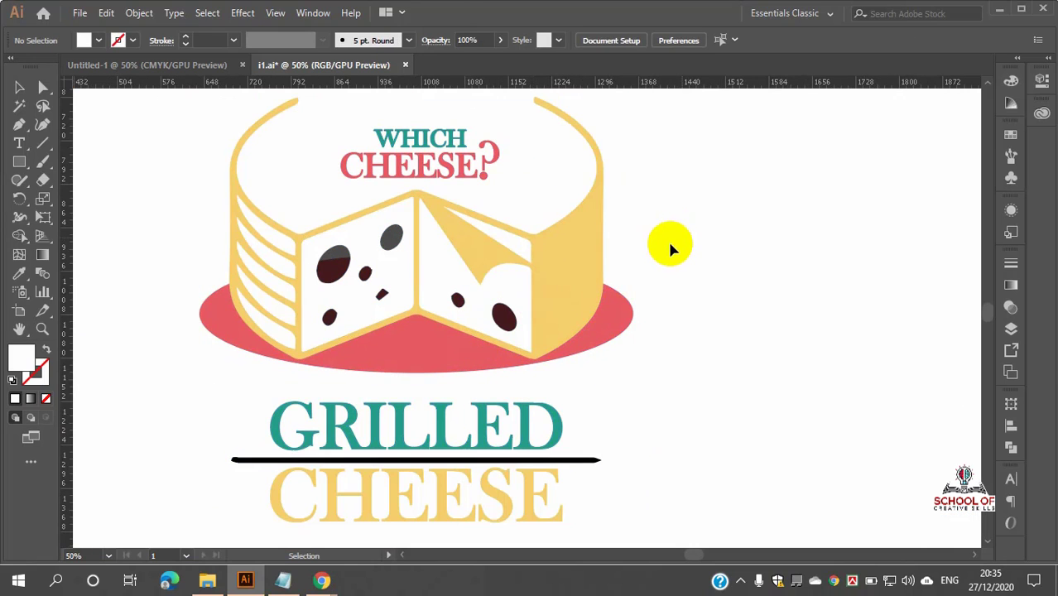
- Ungroup the whole cheese logo and deselect its parts
left_click(431, 163)
right_click(432, 162)
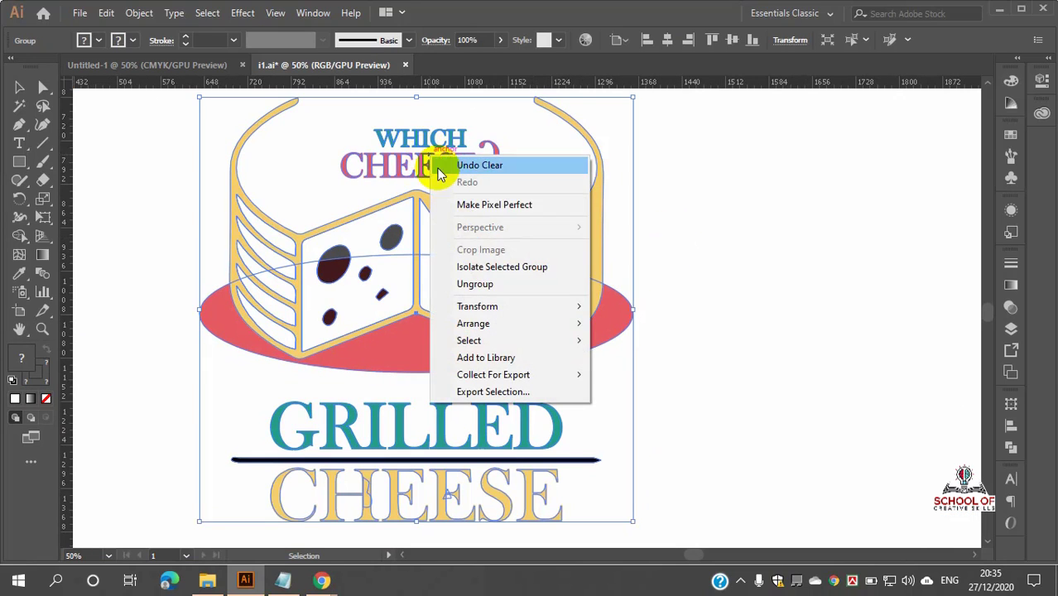
left_click(463, 277)
left_click(784, 239)
- Select the WHICH CHEESE? lettering above the cheese slices and inspect its letter shapes up close
left_click(406, 141)
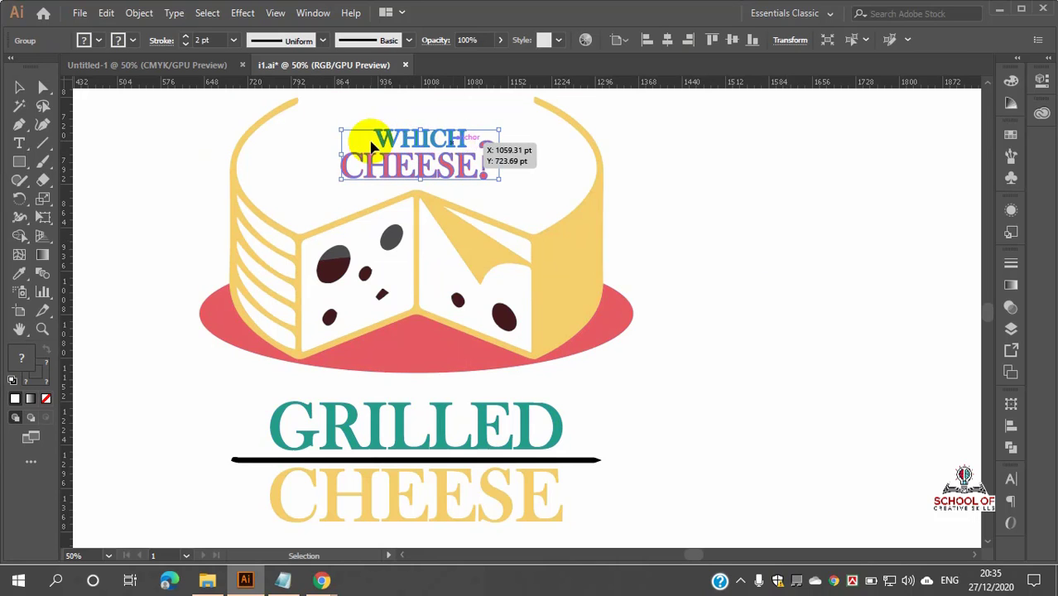
scroll(406, 147, "up", 3)
scroll(414, 149, "up", 2)
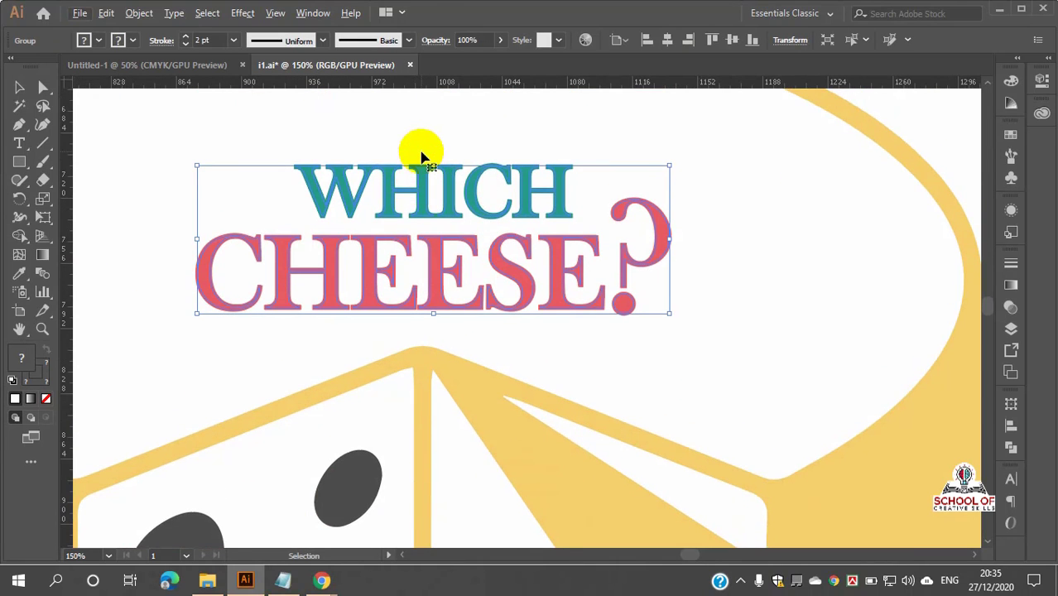
scroll(421, 154, "down", 2)
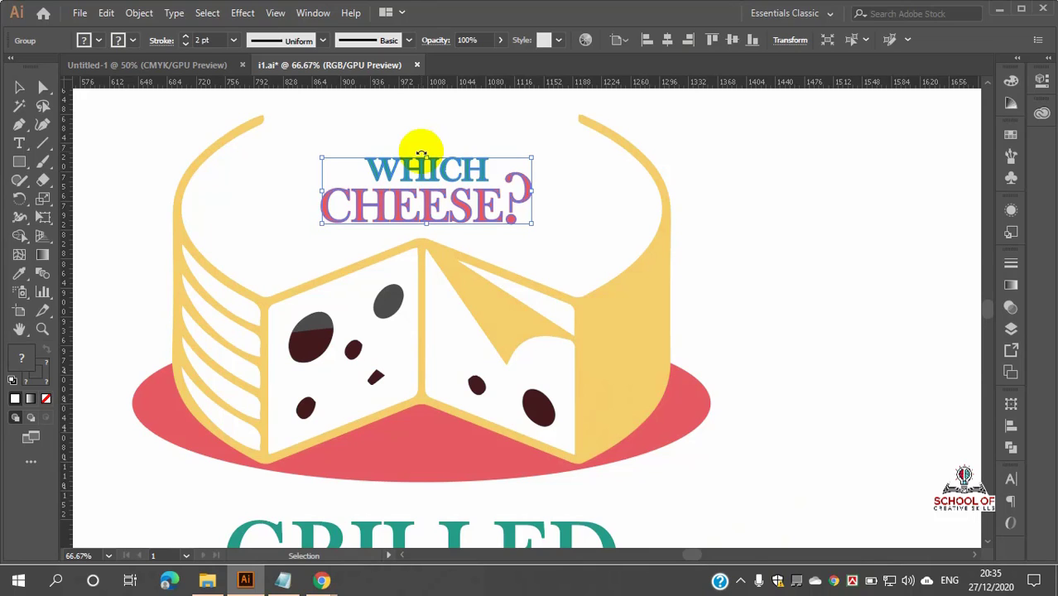
left_click(737, 207)
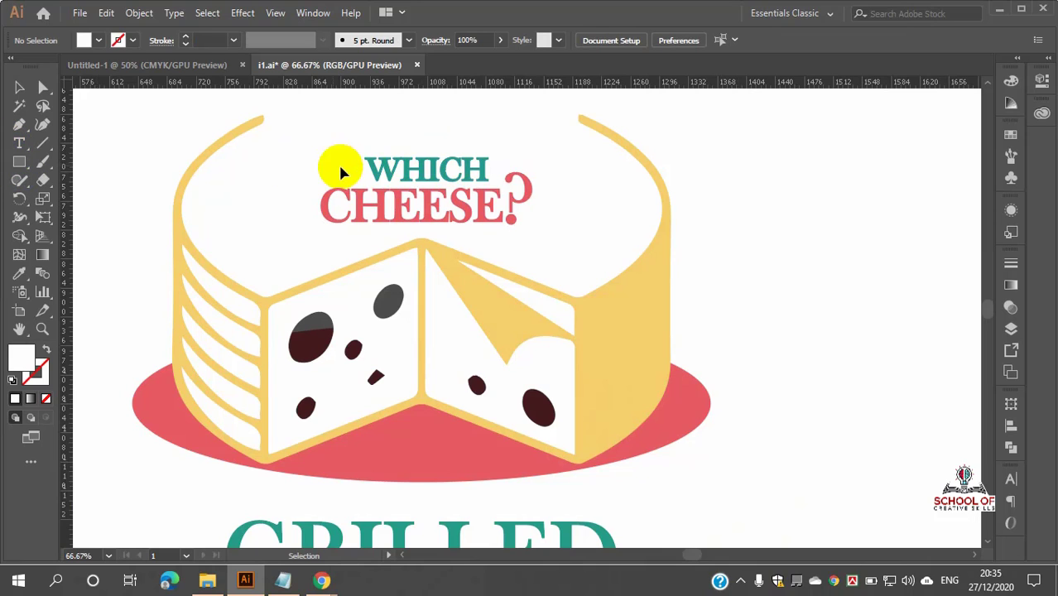
left_click_drag(365, 174, 395, 184)
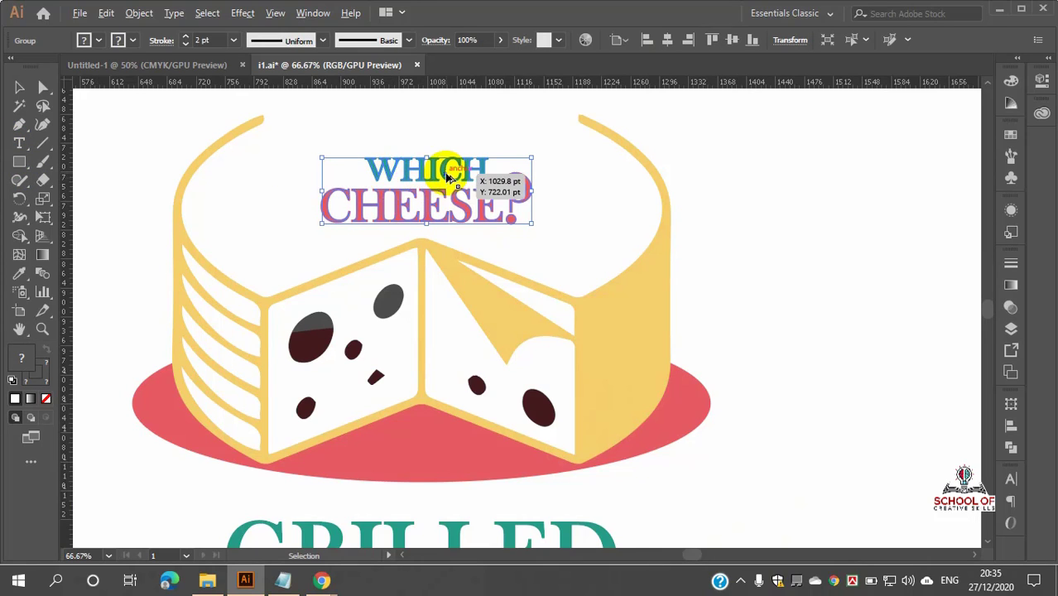
scroll(449, 170, "up", 4)
scroll(444, 166, "down", 2)
scroll(389, 199, "down", 2)
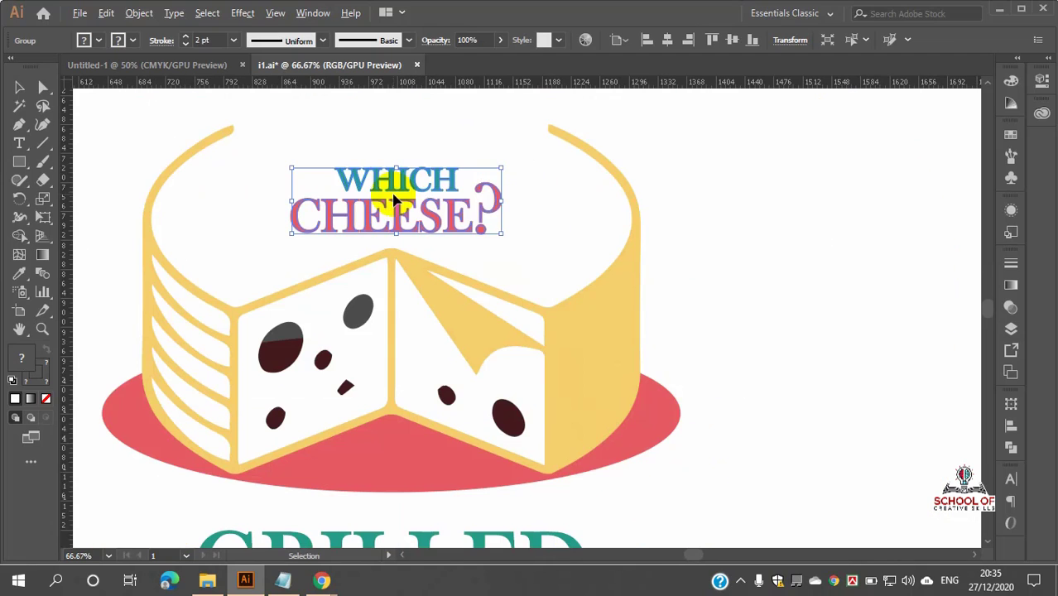
left_click_drag(386, 184, 420, 205)
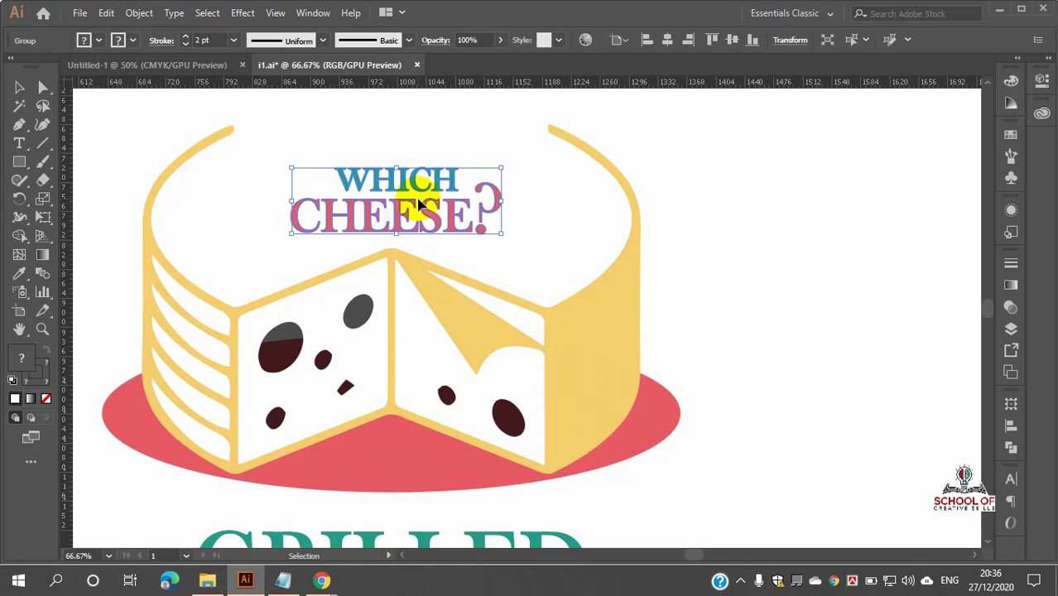
scroll(381, 176, "up", 2)
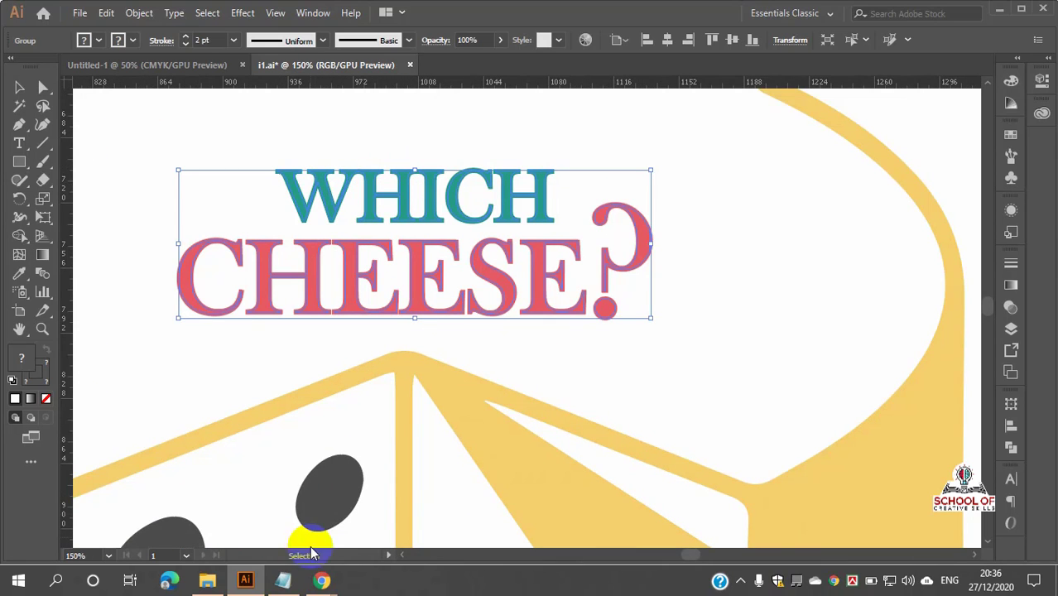
mouse_move(315, 586)
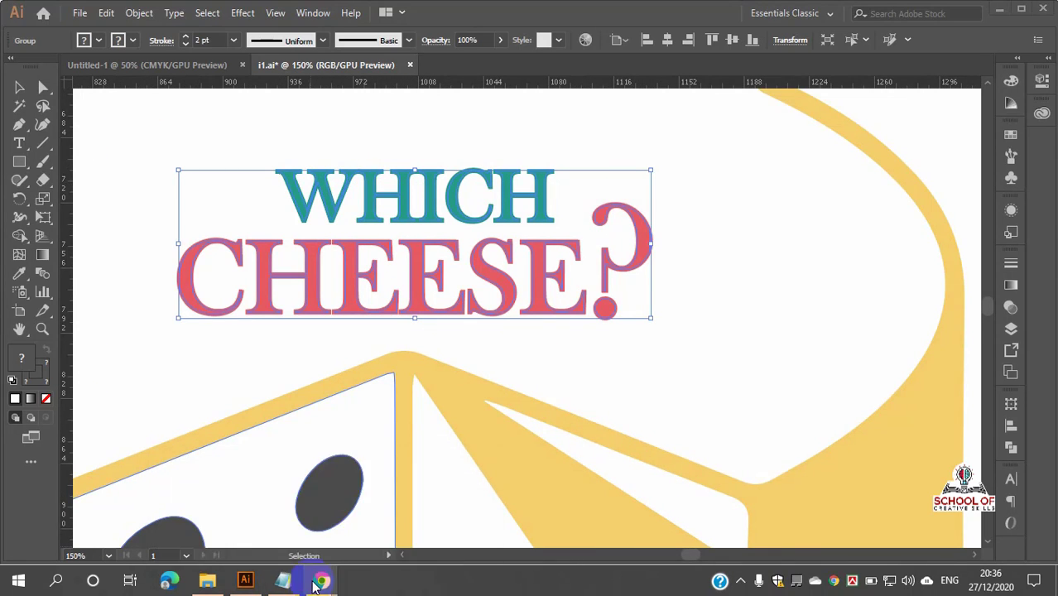
scroll(334, 234, "up", 2)
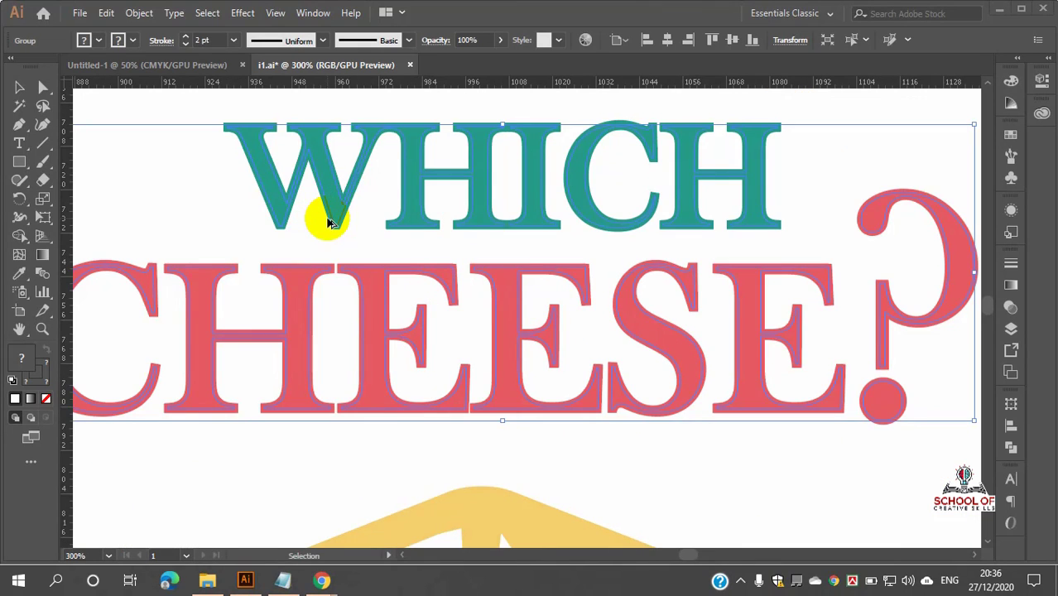
scroll(338, 230, "down", 2)
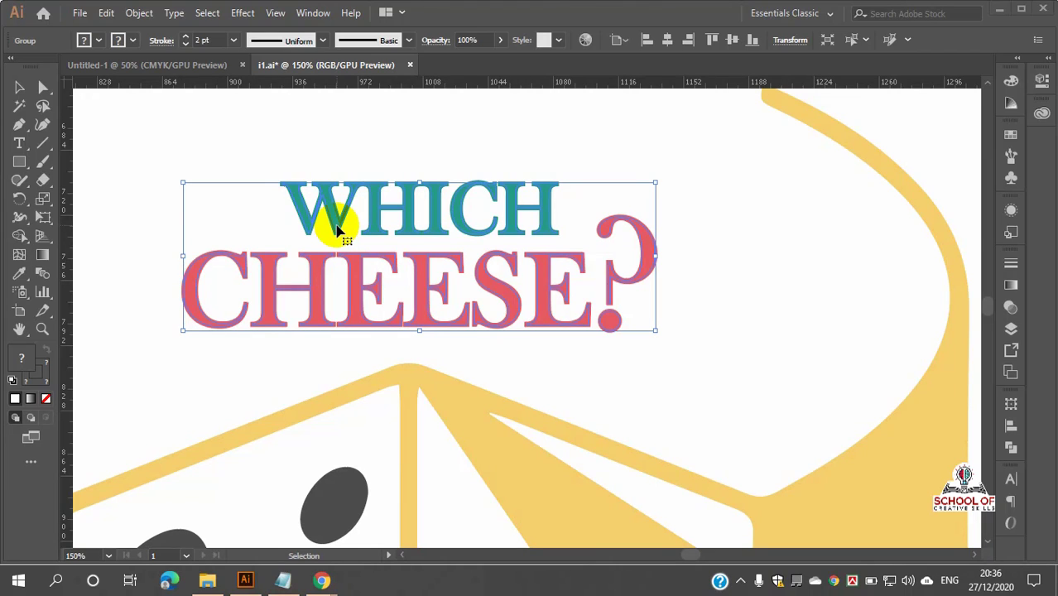
- Add a line of placeholder point text on the blank area beside the cheese logo and enlarge it to about 79 pt
key("ctrl+0")
left_click(19, 145)
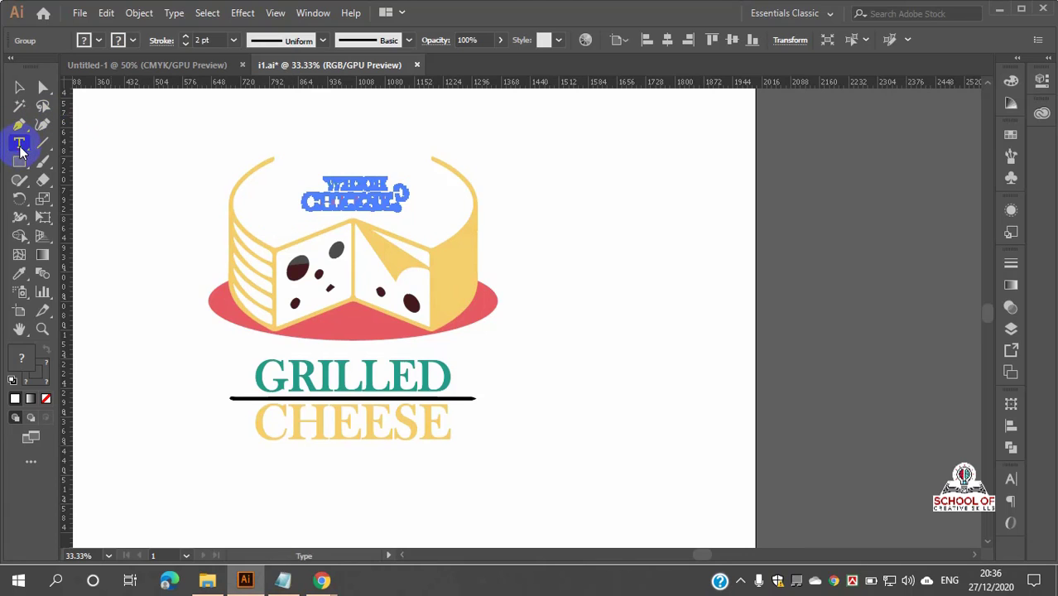
left_click(539, 172)
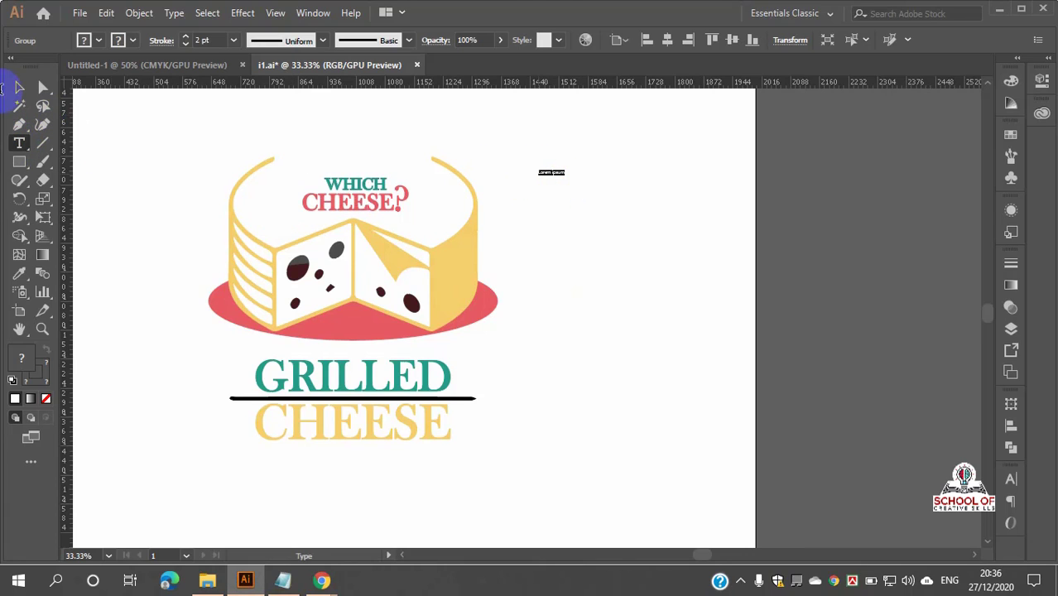
left_click(19, 87)
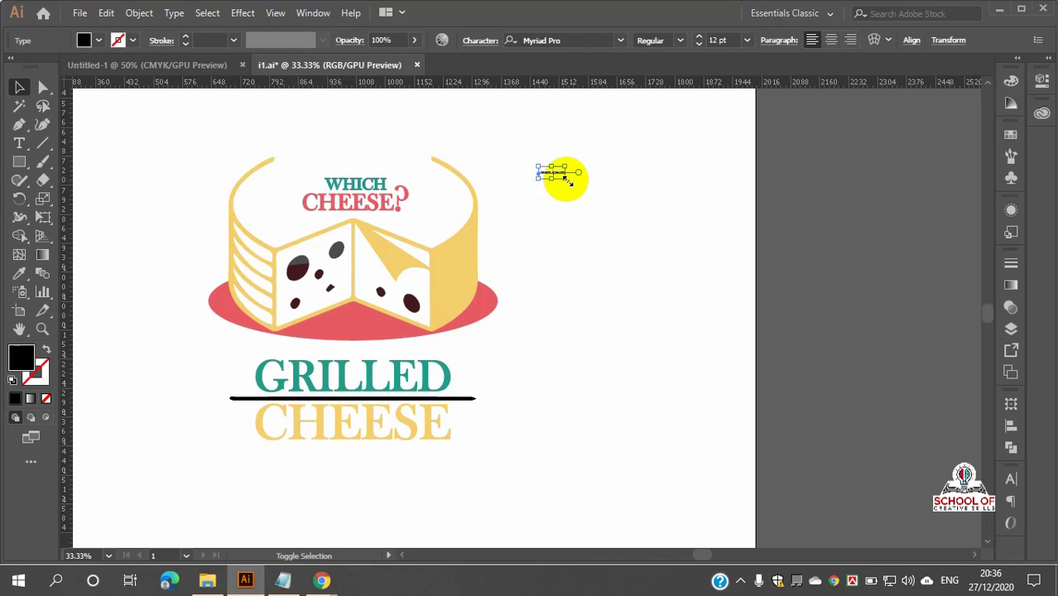
left_click_drag(569, 179, 642, 233)
- Replace the placeholder text beside the cheese logo with WHICH and CHEESE? on two lines, center-aligned
double_click(677, 189)
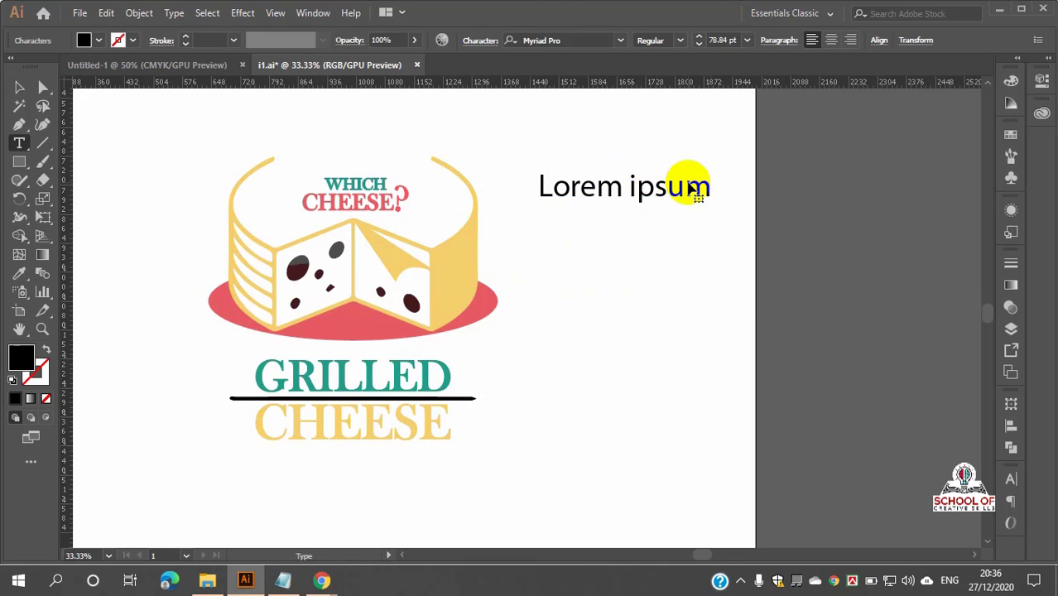
left_click_drag(699, 187, 530, 189)
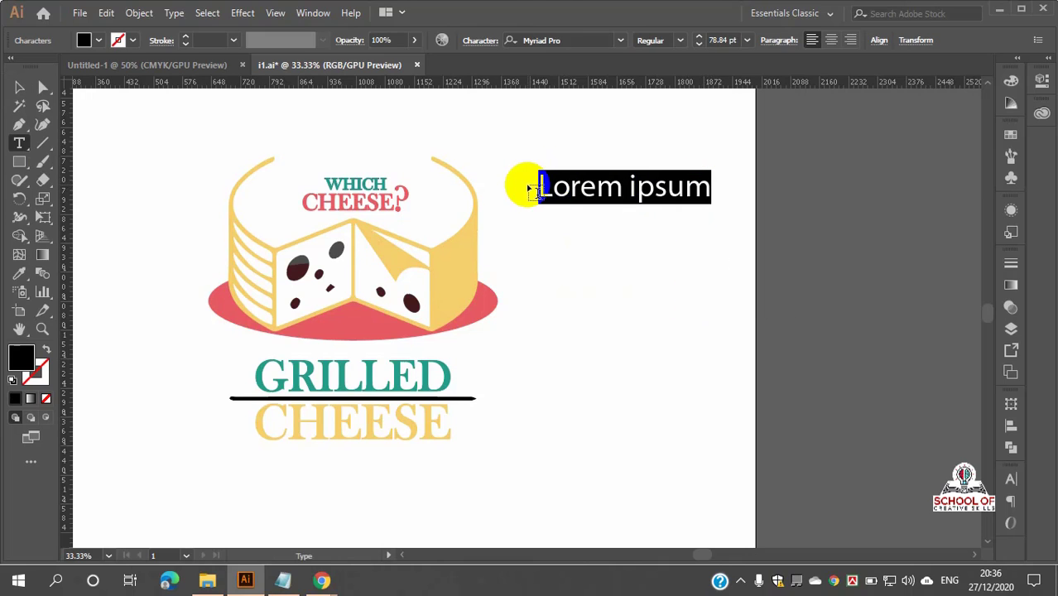
type("WHI")
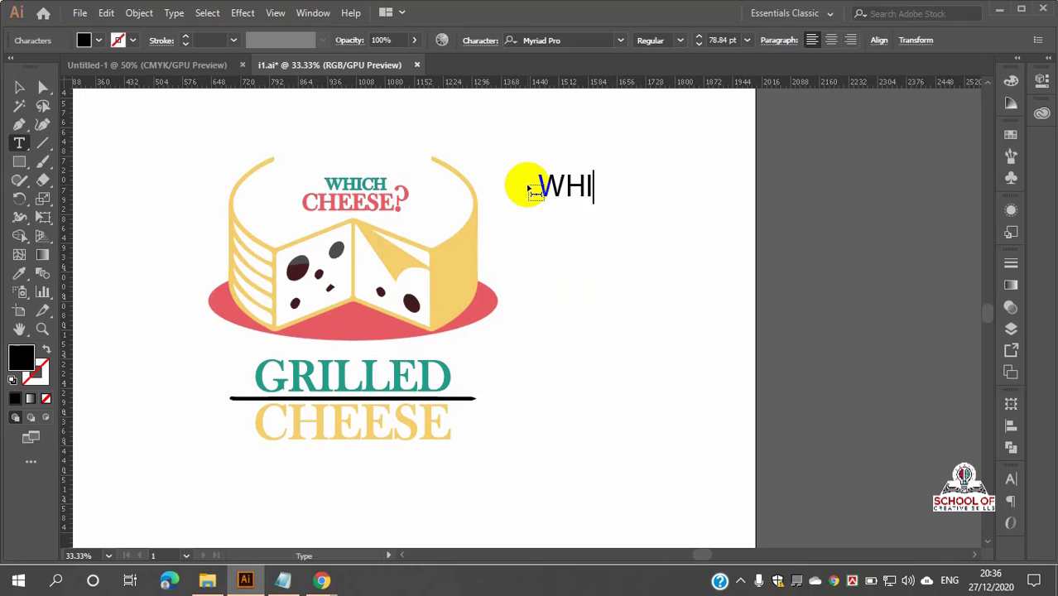
type("CH")
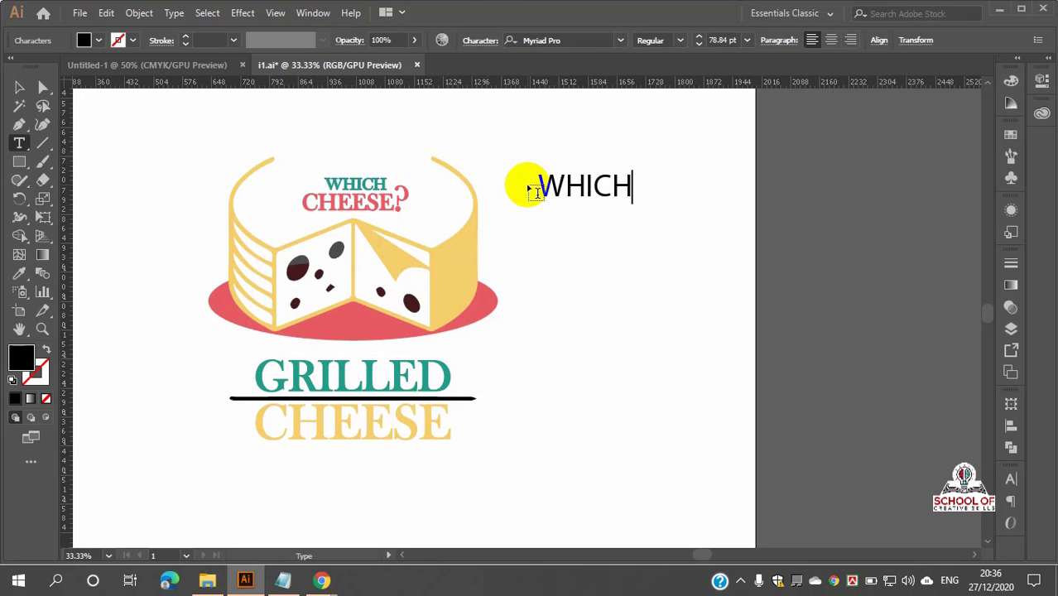
key("Return")
type("CHEESE")
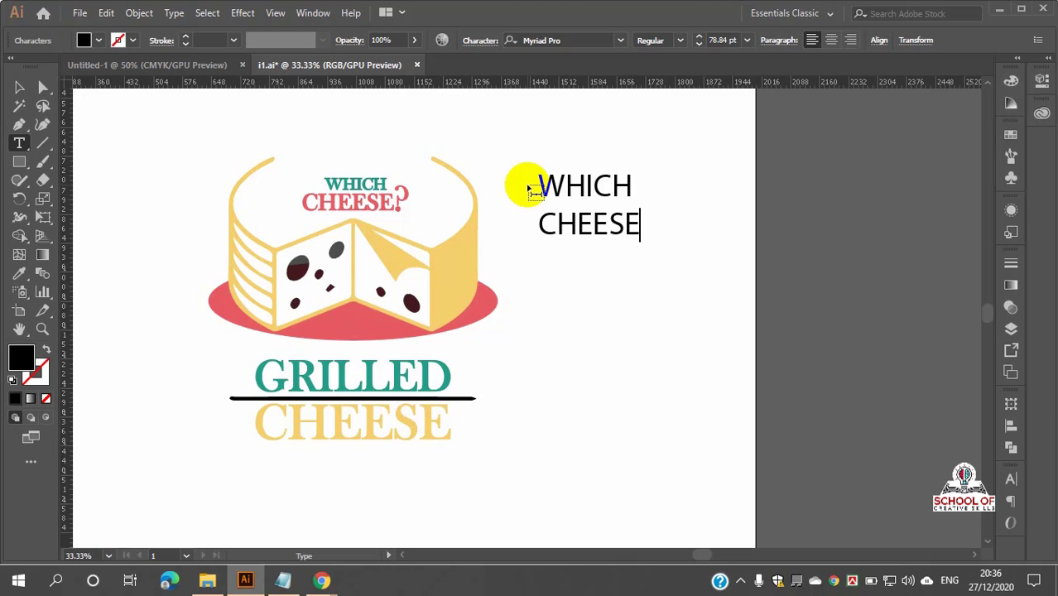
type("?")
left_click(20, 87)
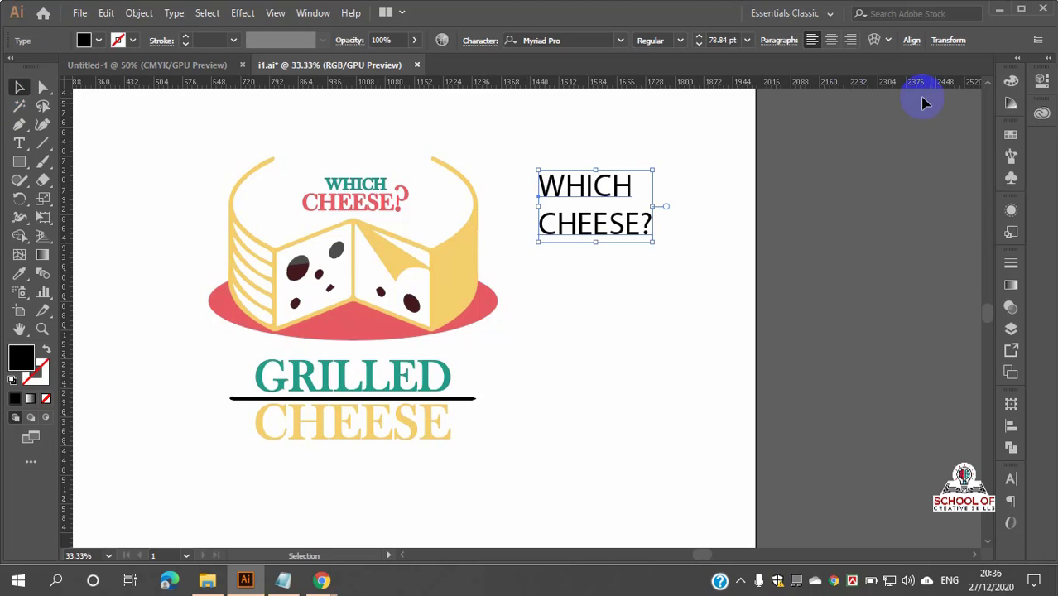
left_click(832, 41)
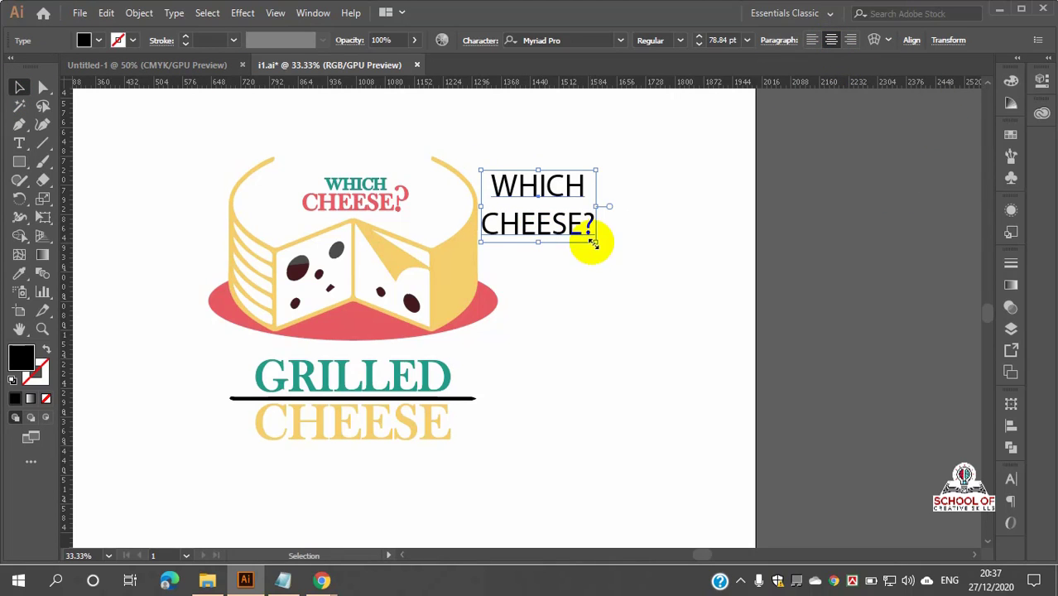
- Enlarge the two-line WHICH CHEESE? text to about 142 pt and set its font to Nexa Black
left_click_drag(598, 242, 644, 316)
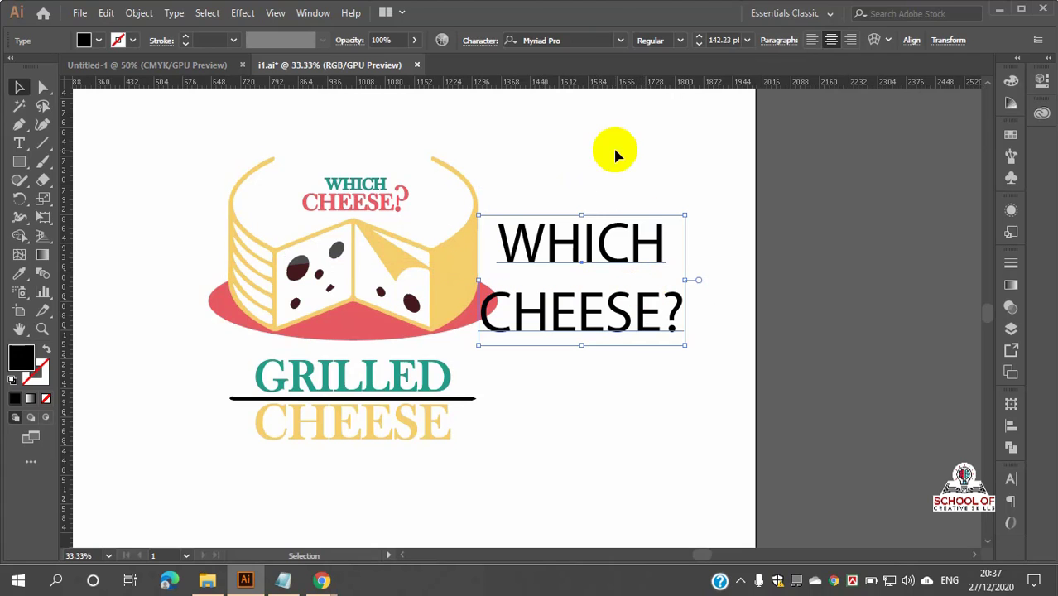
left_click(621, 42)
left_click(621, 42)
left_click(621, 42)
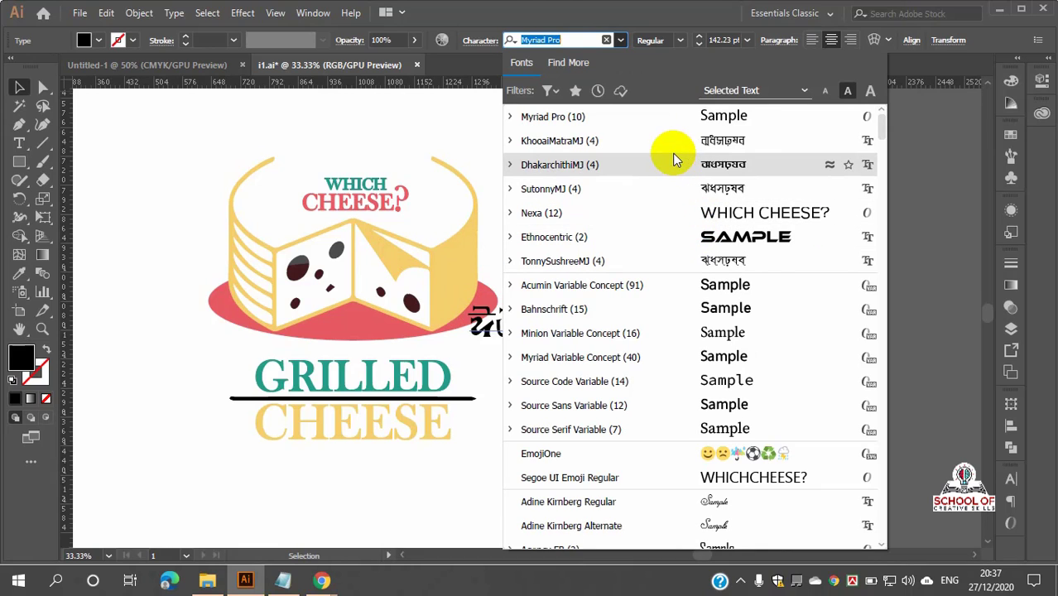
left_click(579, 213)
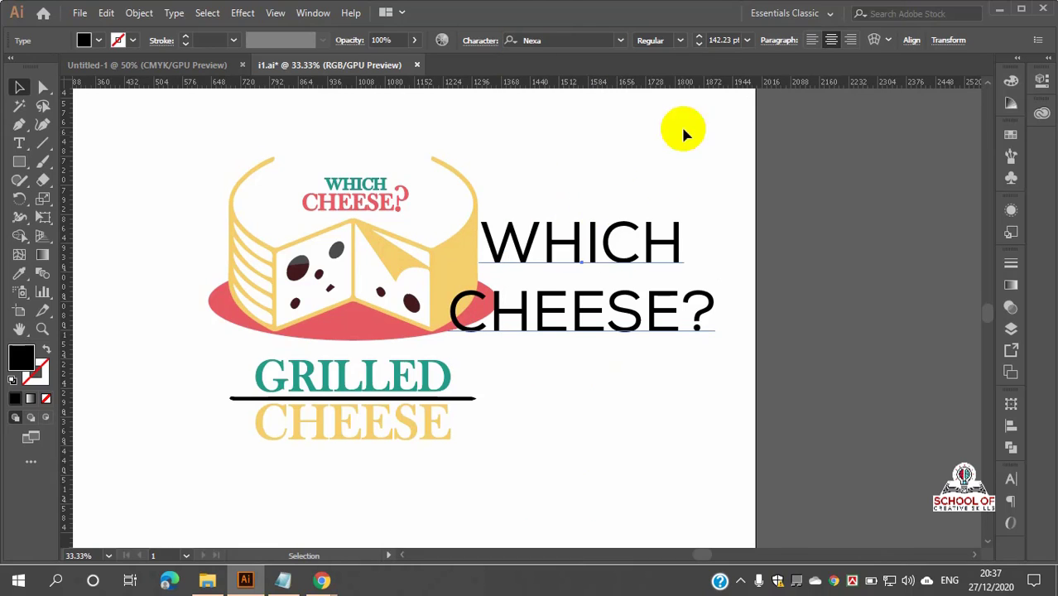
left_click(681, 40)
left_click(673, 228)
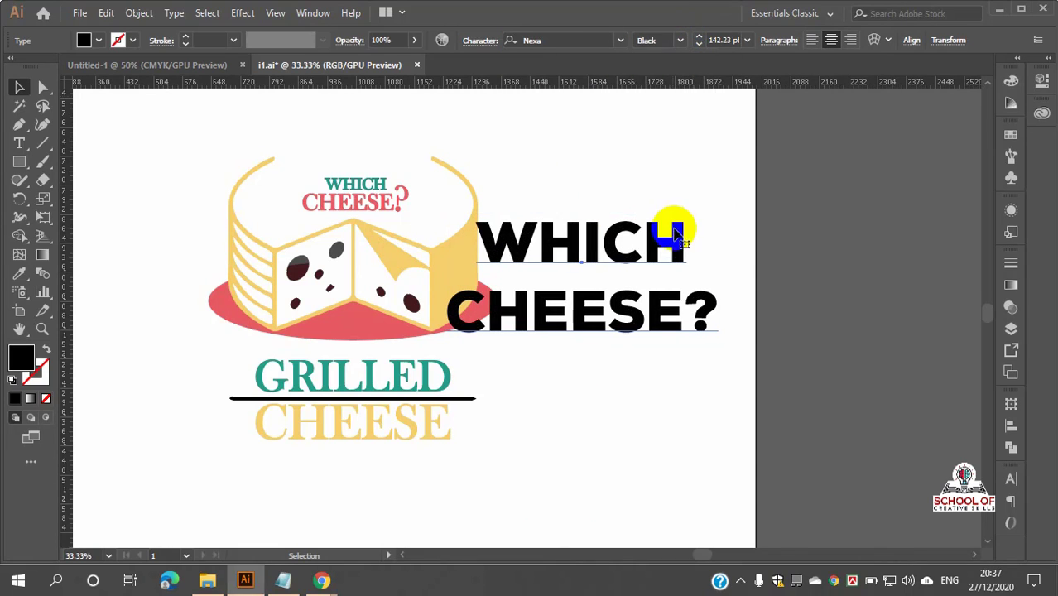
- Shrink the Nexa text to about 107 pt and move it to the blank area above and right of the cheese
scroll(669, 268, "up", 2)
left_click(680, 375)
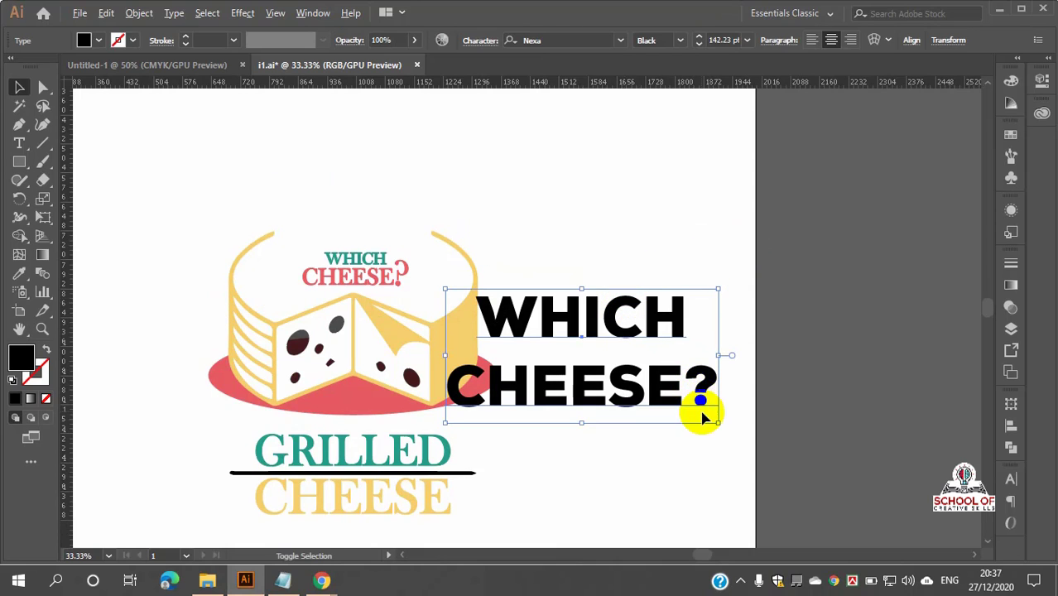
left_click_drag(715, 421, 686, 407)
scroll(611, 375, "up", 1)
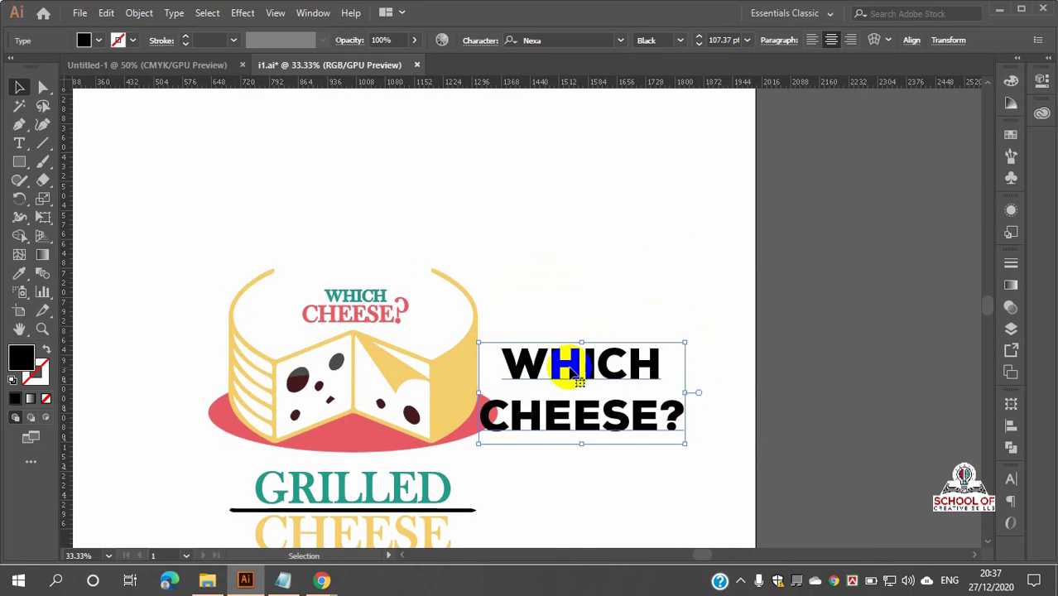
left_click_drag(568, 374, 579, 188)
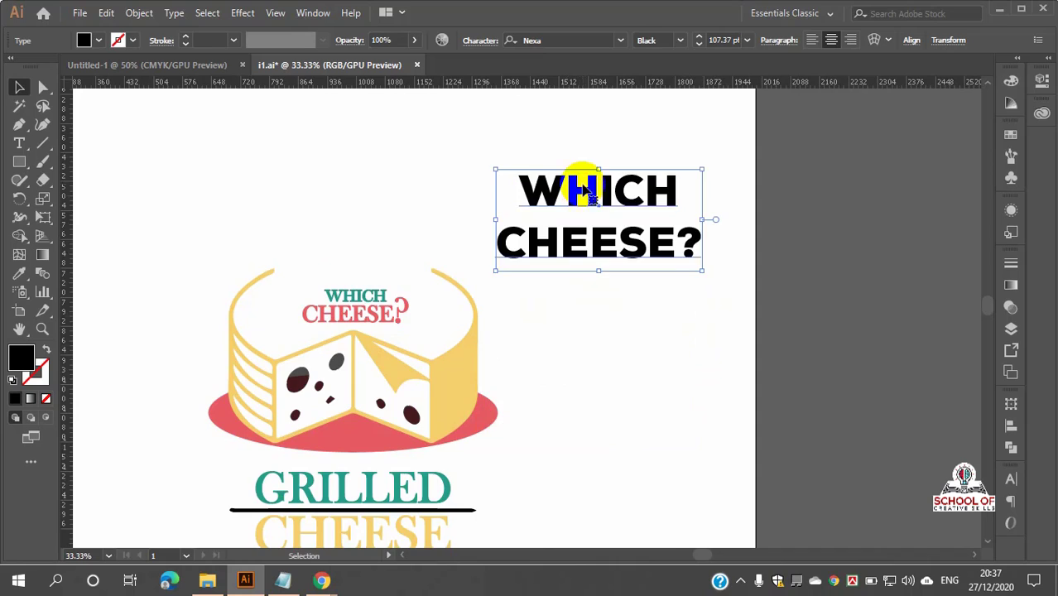
scroll(579, 189, "up", 2)
left_click(693, 479)
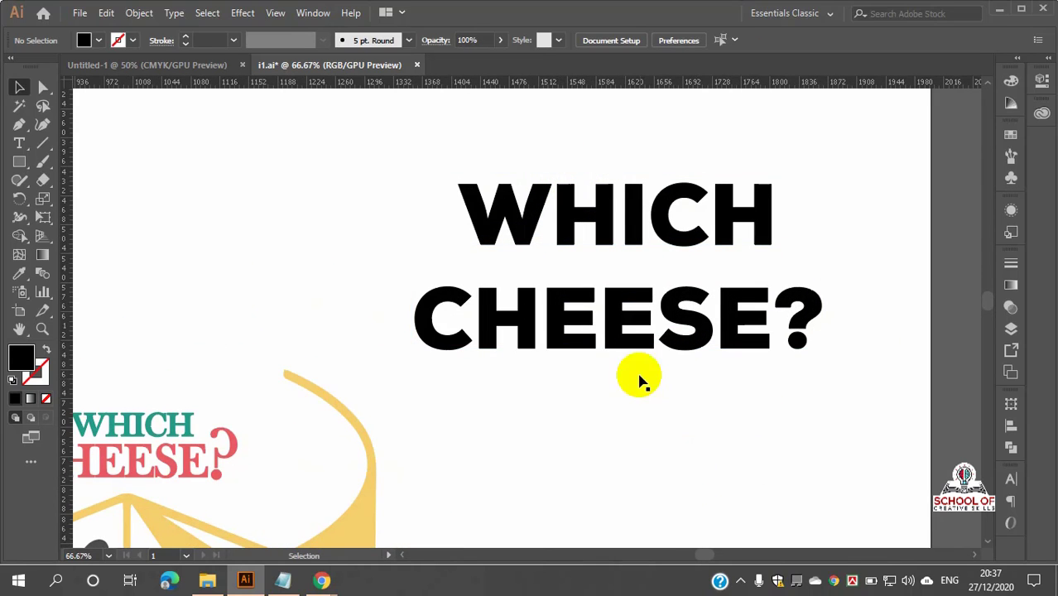
- Examine the black WHICH CHEESE? text as live type, checking its selection, its text editing and the commands offered for it
left_click(642, 323)
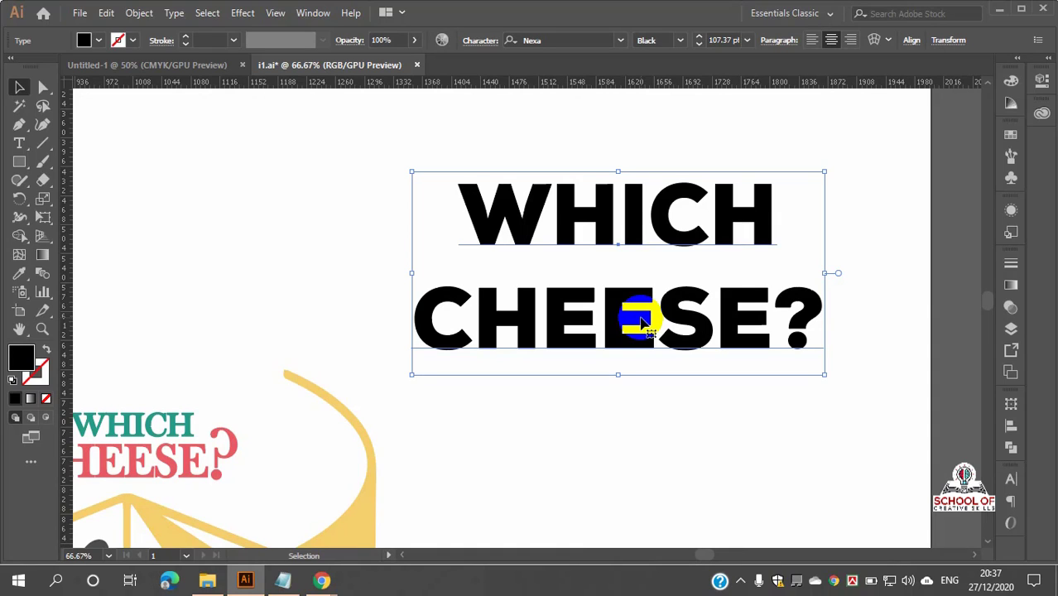
left_click(652, 358)
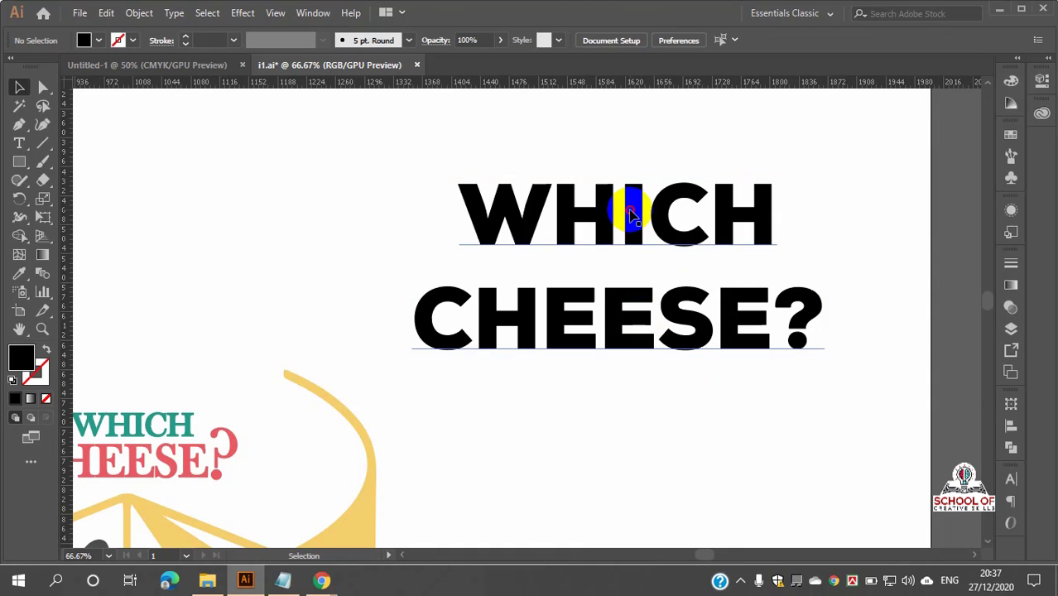
left_click(632, 213)
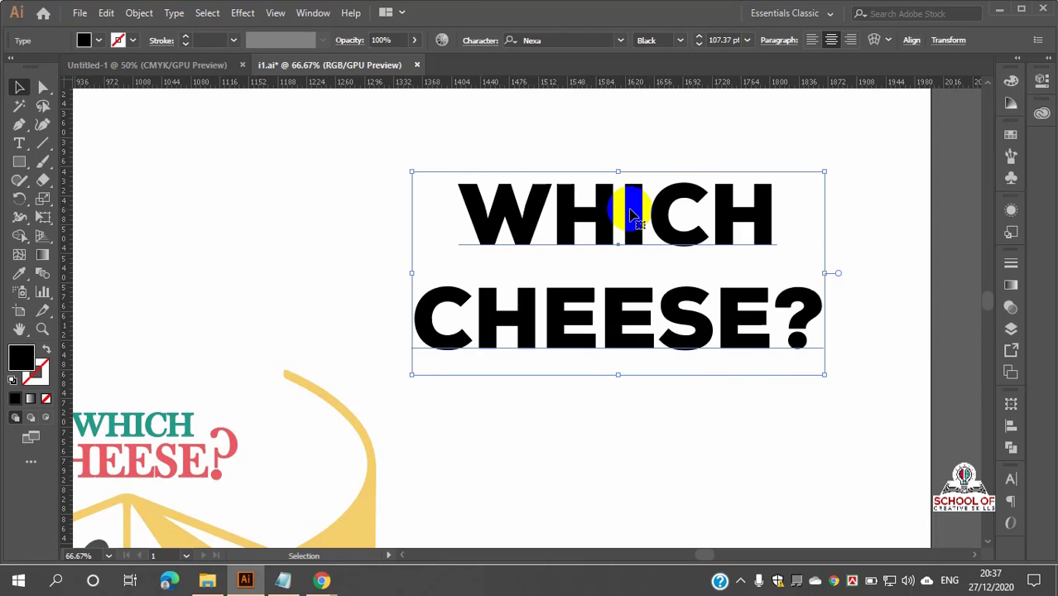
double_click(631, 214)
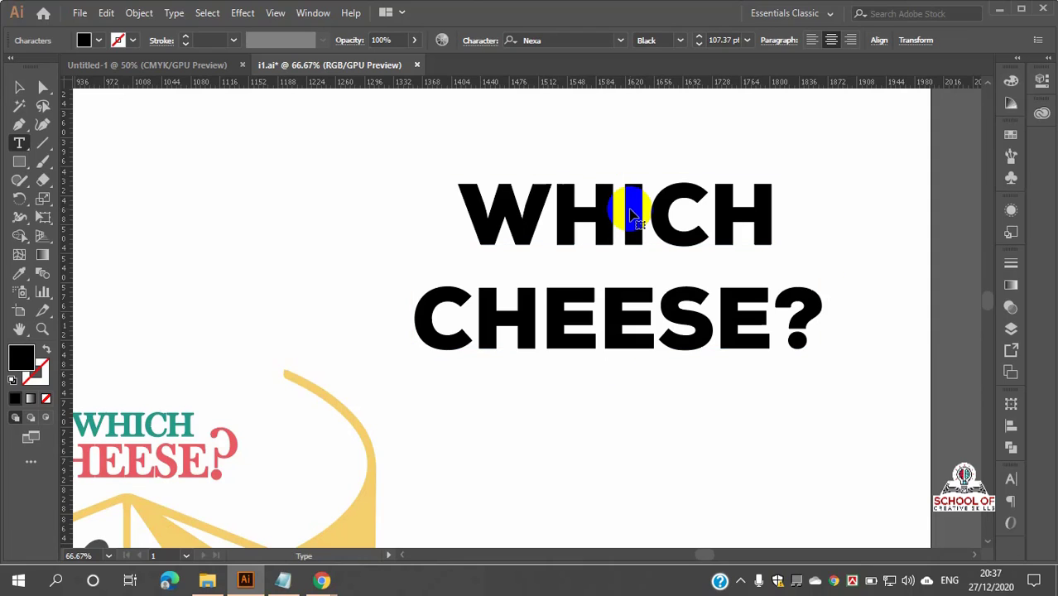
left_click_drag(654, 214, 553, 217)
left_click(673, 226)
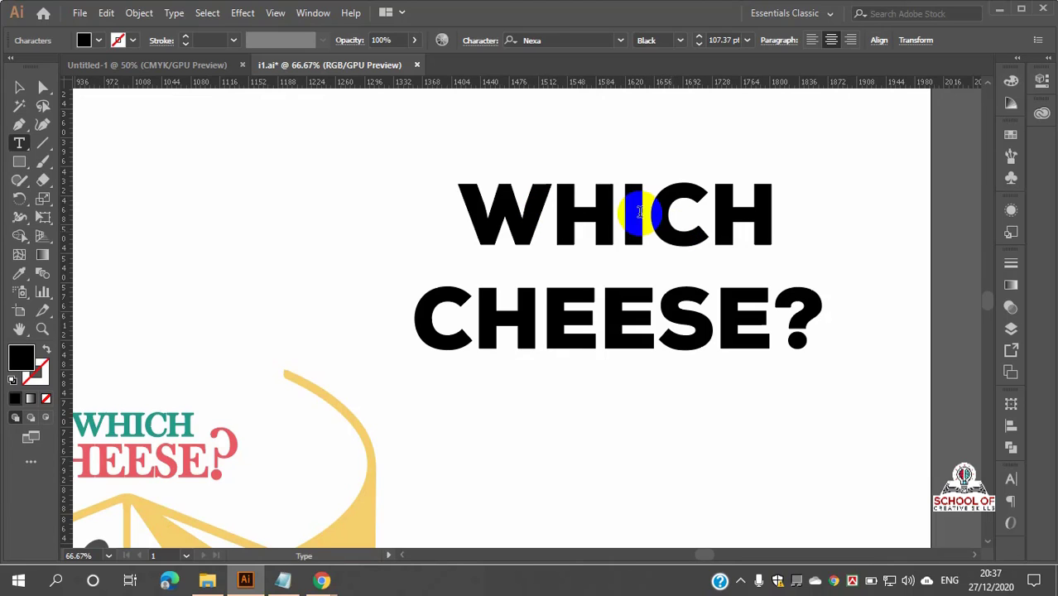
left_click(19, 87)
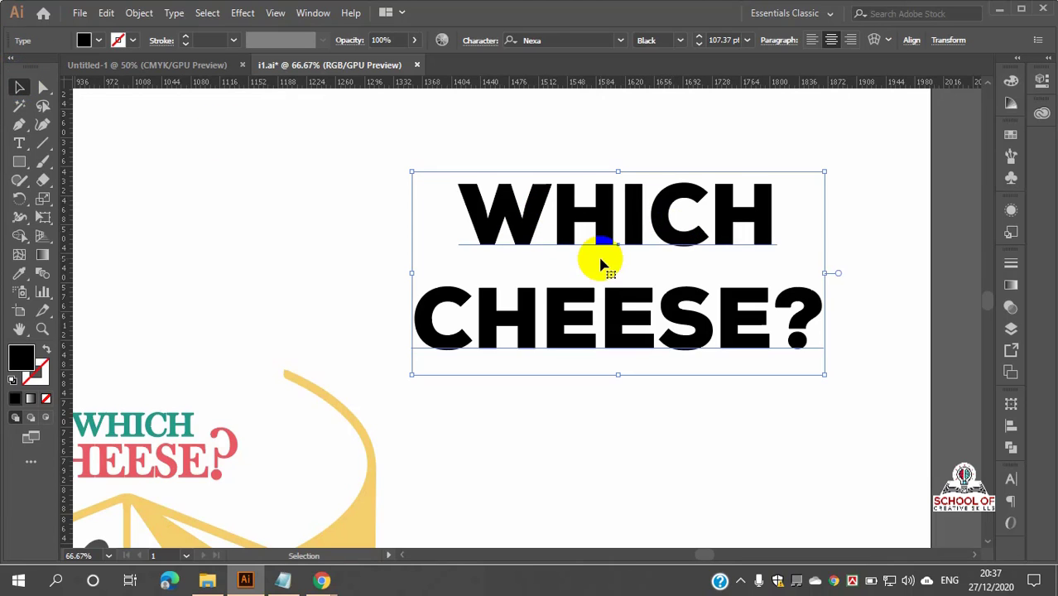
right_click(603, 209)
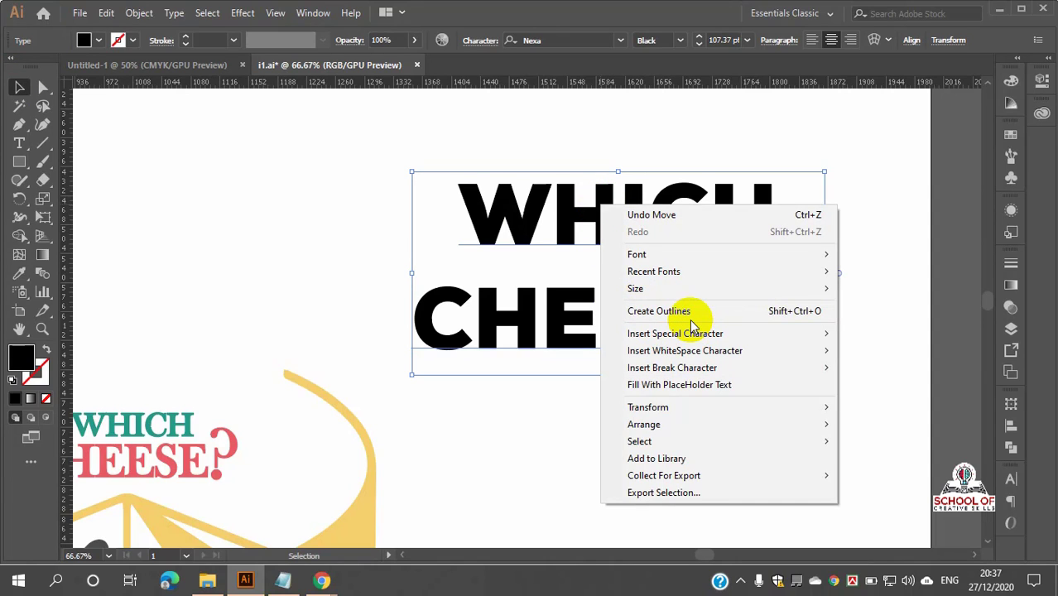
left_click(515, 439)
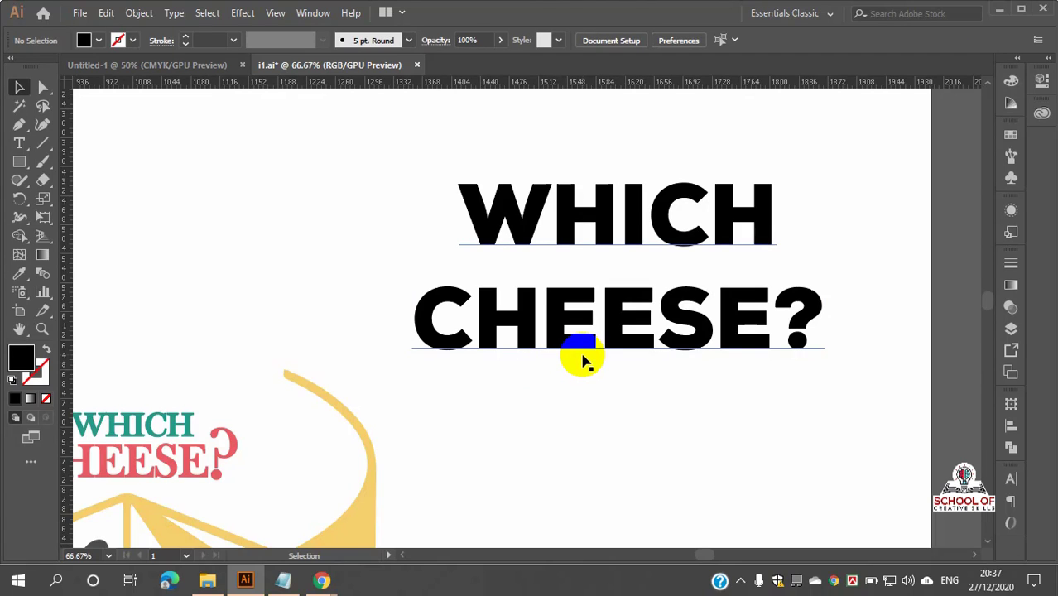
- Convert the black WHICH CHEESE? text to outlines and deselect it
scroll(583, 360, "down", 3)
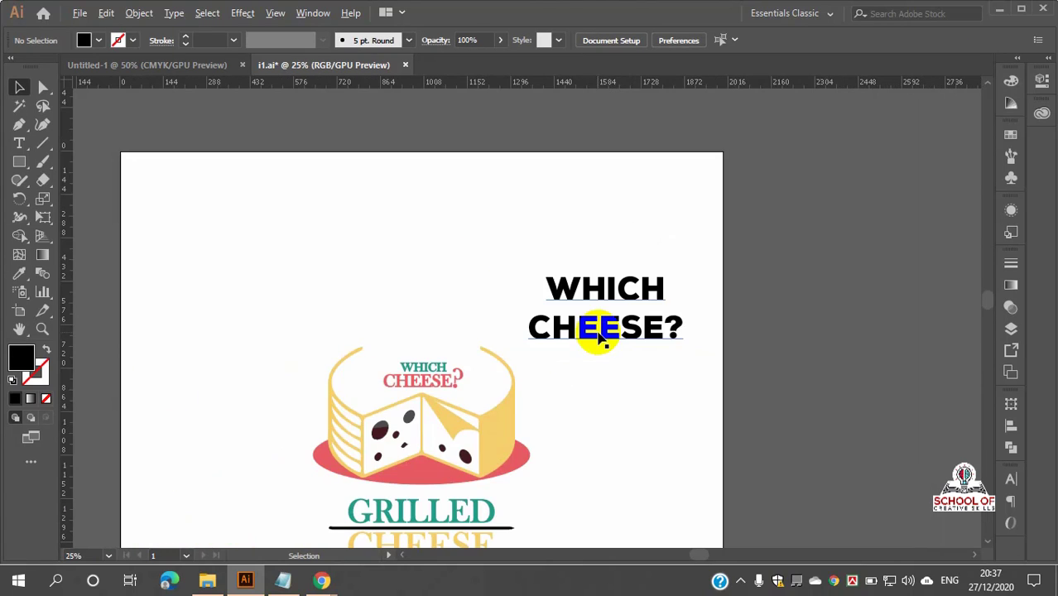
scroll(413, 437, "down", 2)
scroll(610, 270, "up", 3)
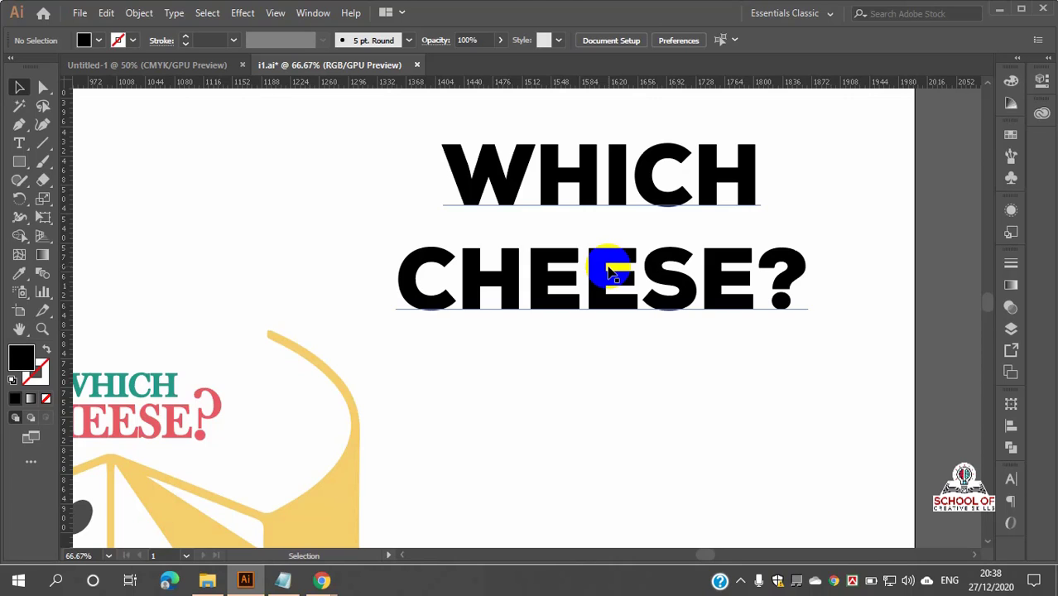
right_click(609, 270)
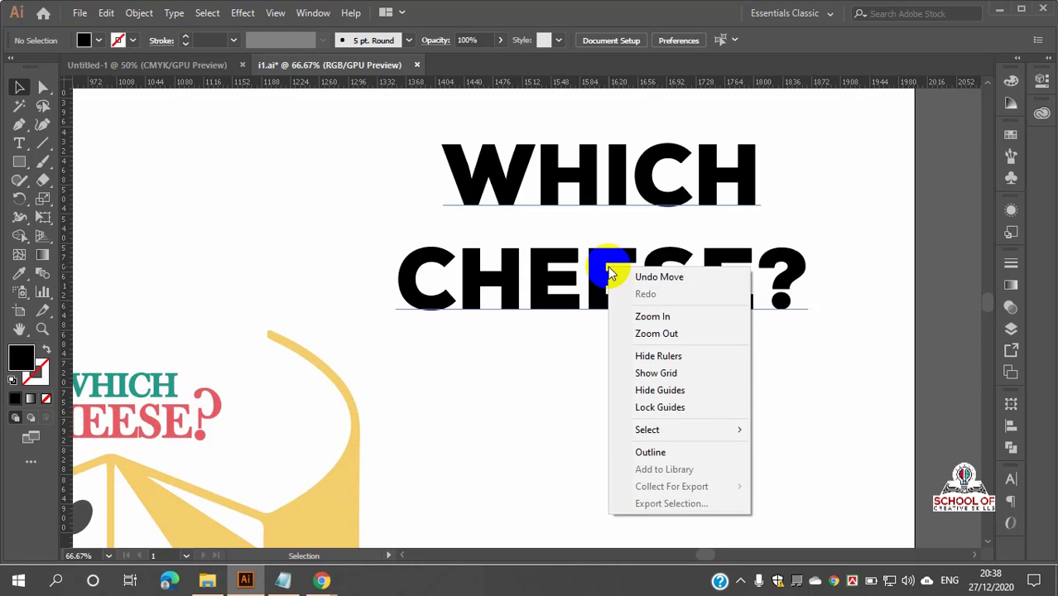
left_click(794, 294)
left_click(673, 201)
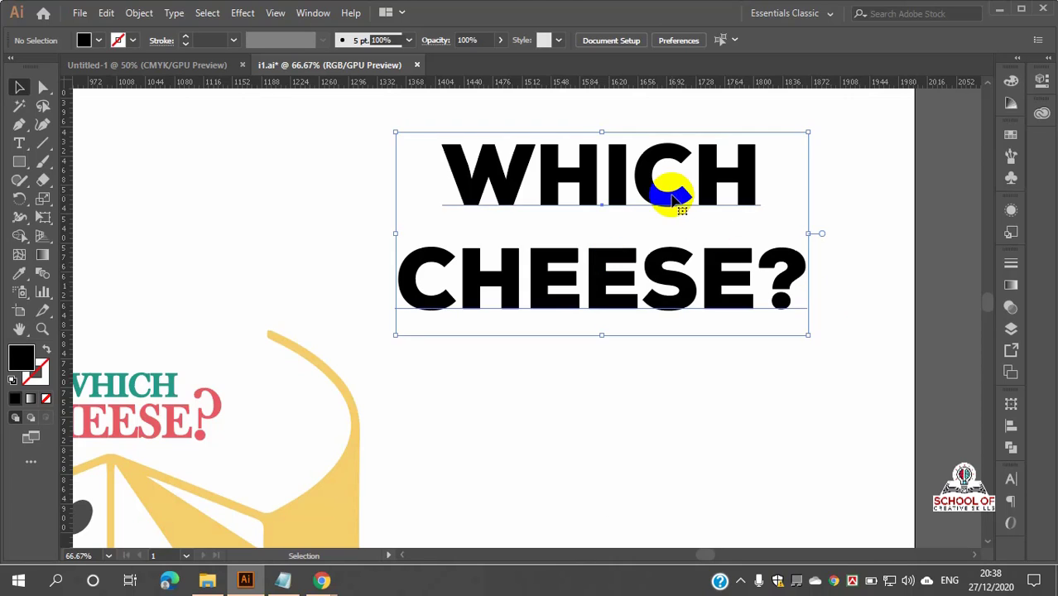
right_click(677, 207)
left_click(720, 303)
left_click(700, 384)
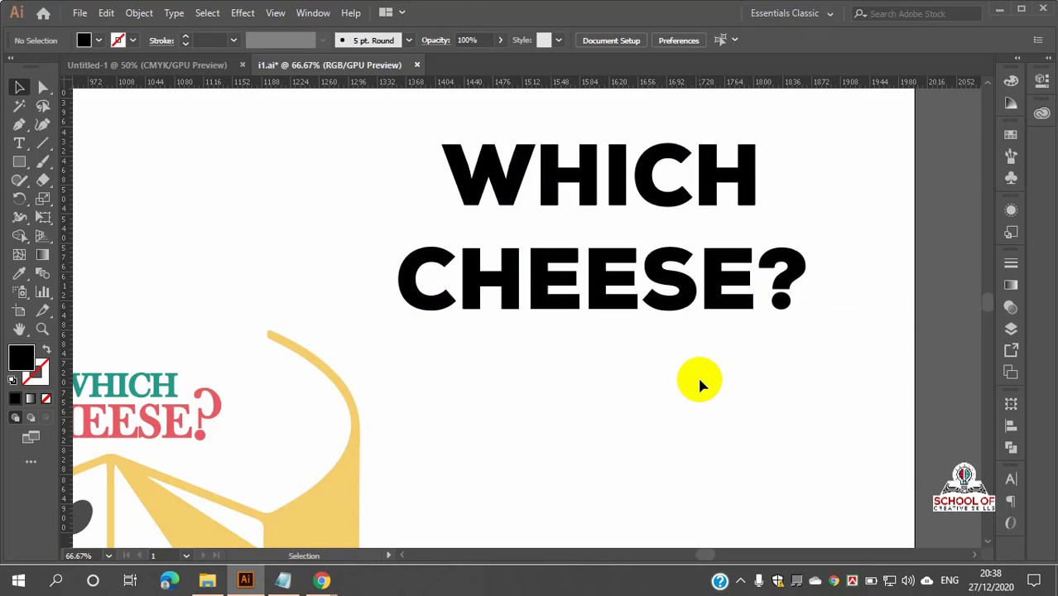
- Move the outlined WHICH CHEESE? lettering down and left, closer to the cheese illustration, and deselect it
scroll(633, 259, "up", 3)
scroll(621, 260, "down", 3)
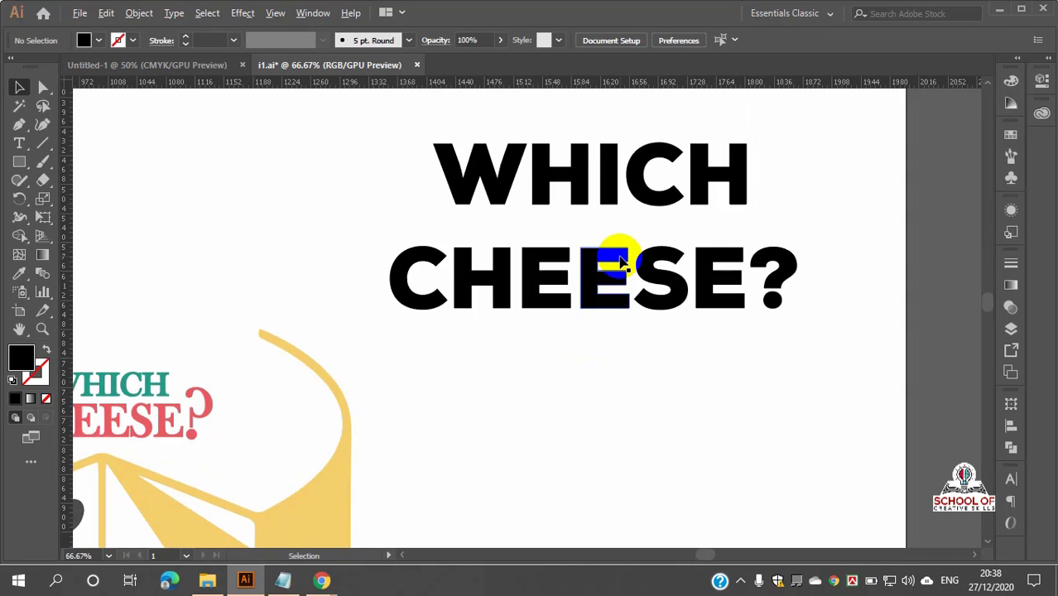
left_click_drag(621, 259, 582, 335)
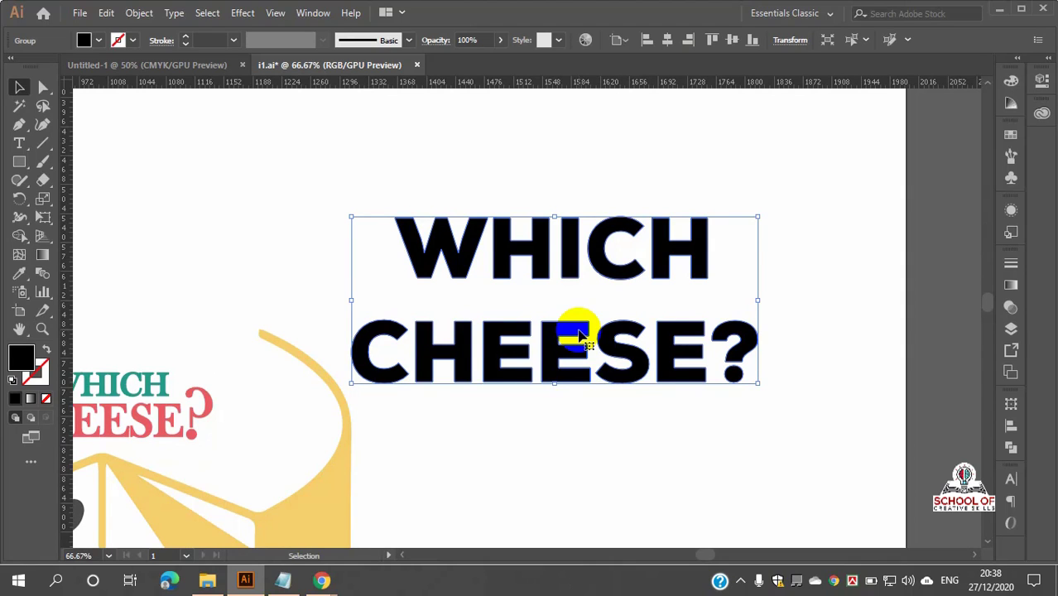
scroll(579, 336, "down", 2)
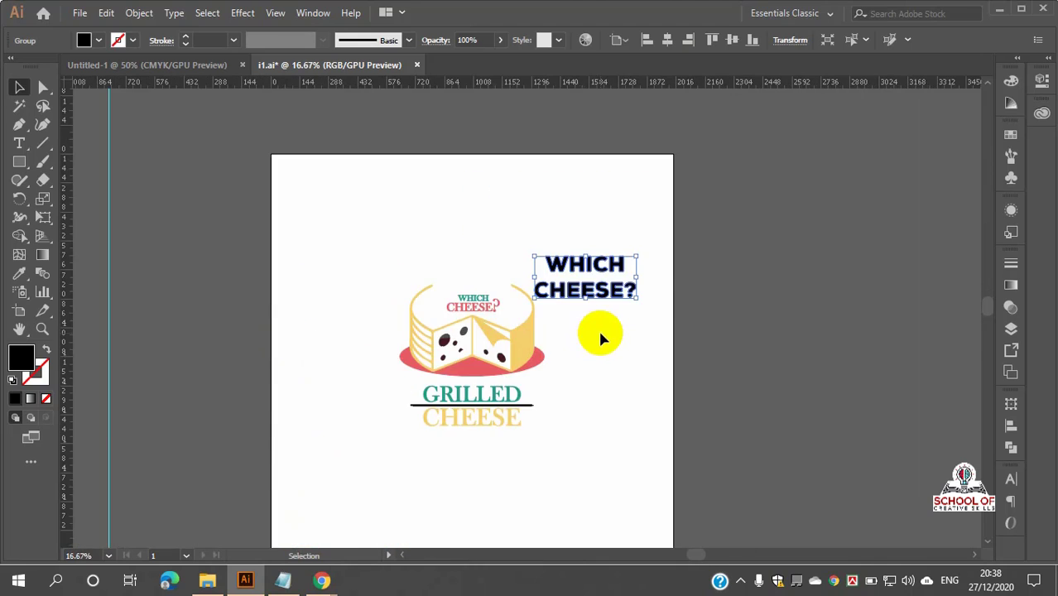
scroll(609, 288, "up", 3)
scroll(610, 283, "down", 2)
left_click(676, 361)
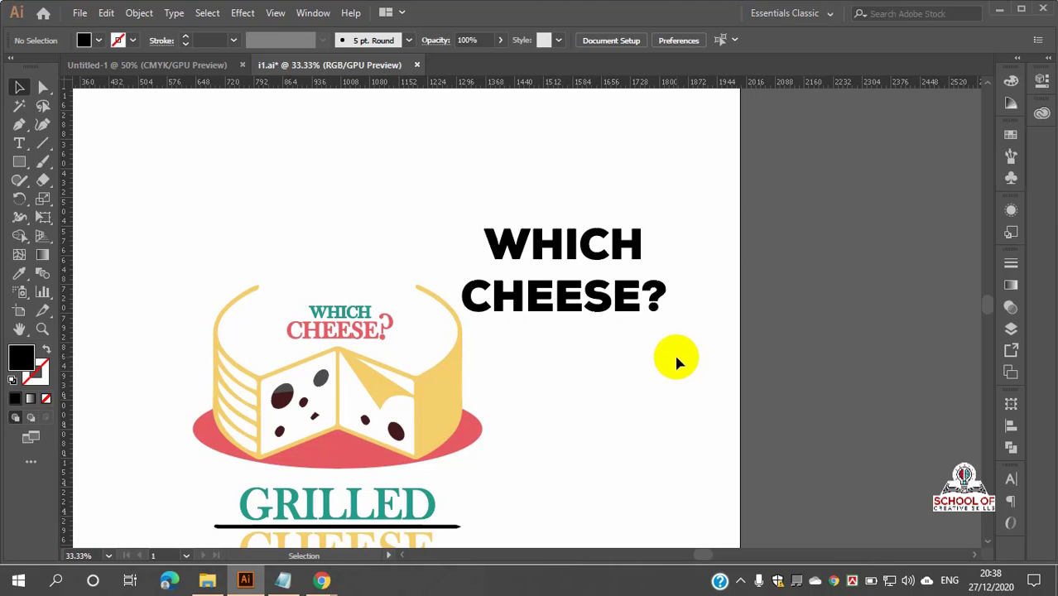
- Switch to the Google Meet call in Chrome to check the participants, and return to Illustrator
mouse_move(322, 580)
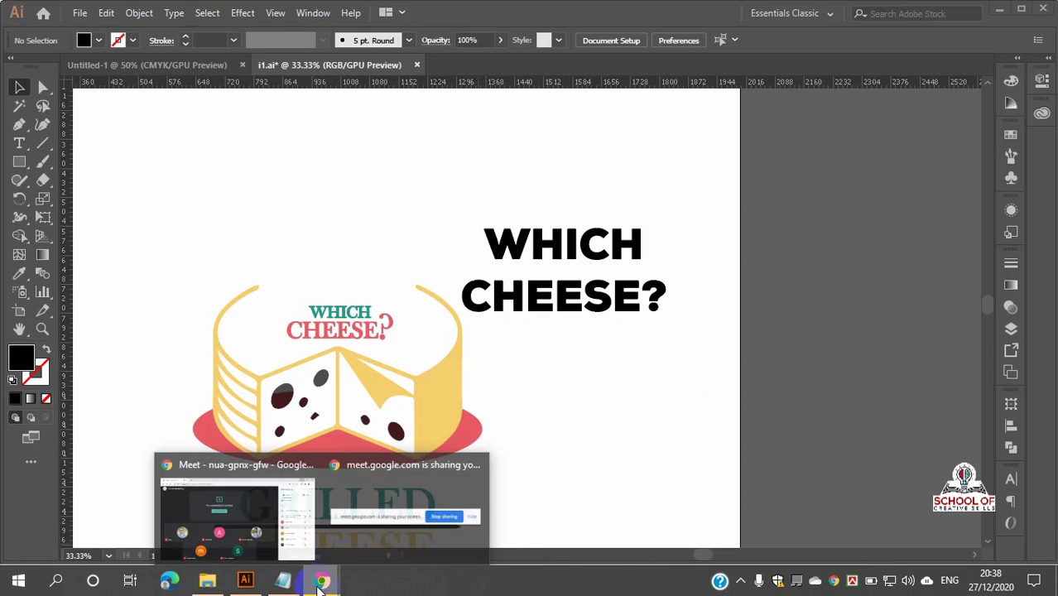
left_click(230, 527)
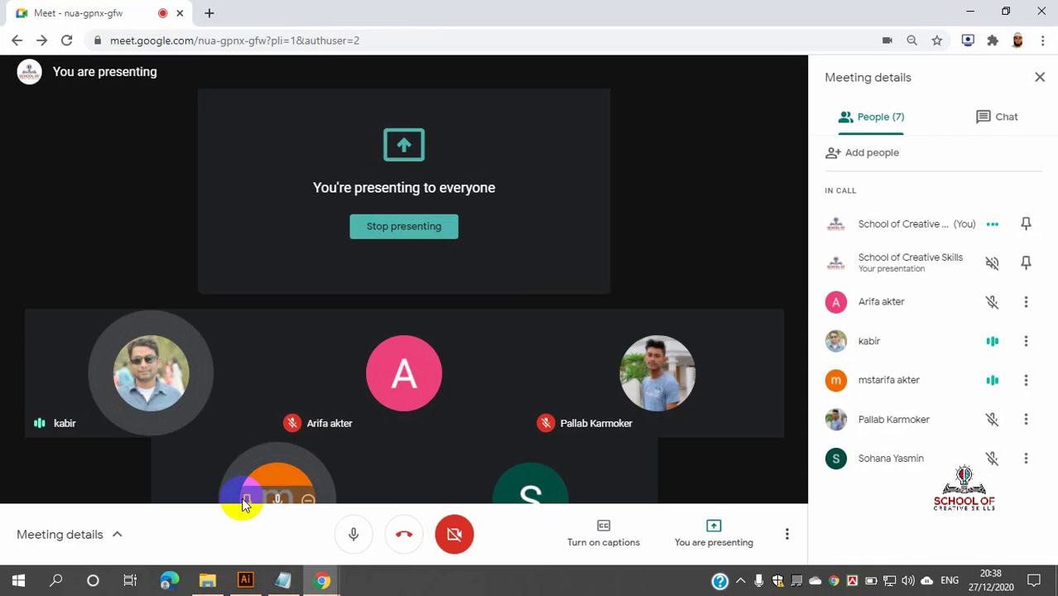
left_click(246, 582)
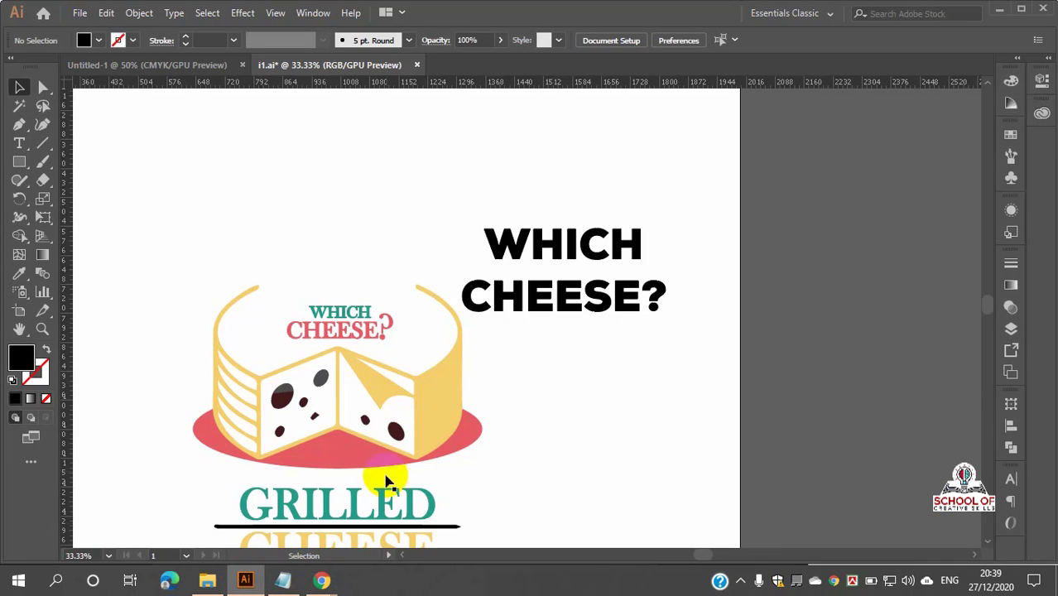
- Delete the black outlined WHICH CHEESE? lettering beside the cheese illustration
left_click(575, 262)
key("Delete")
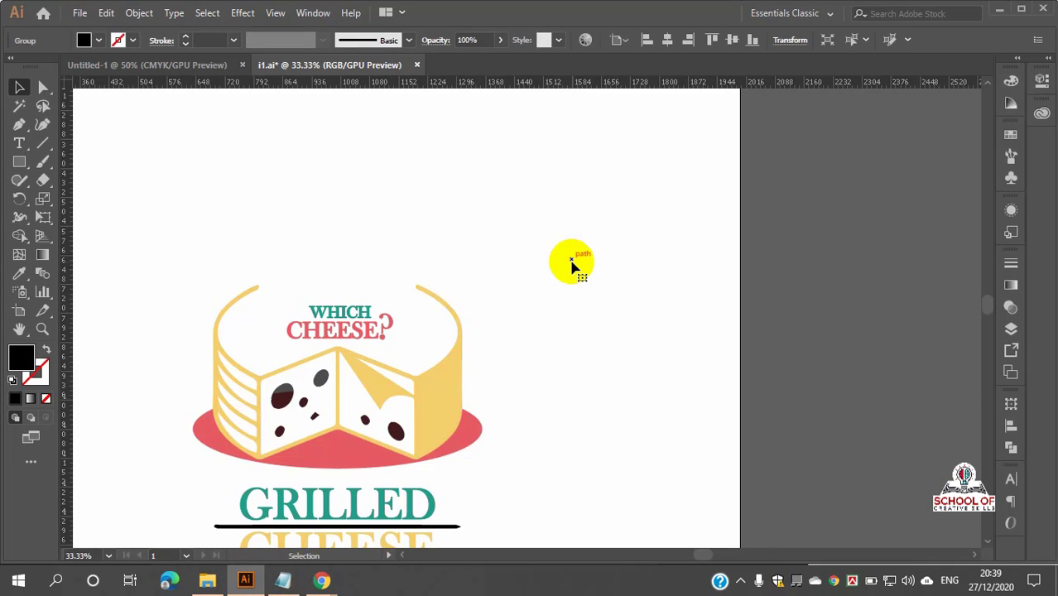
- Ungroup the GRILLED CHEESE lettering under the cheese illustration and select its black divider line on its own
scroll(496, 283, "down", 1)
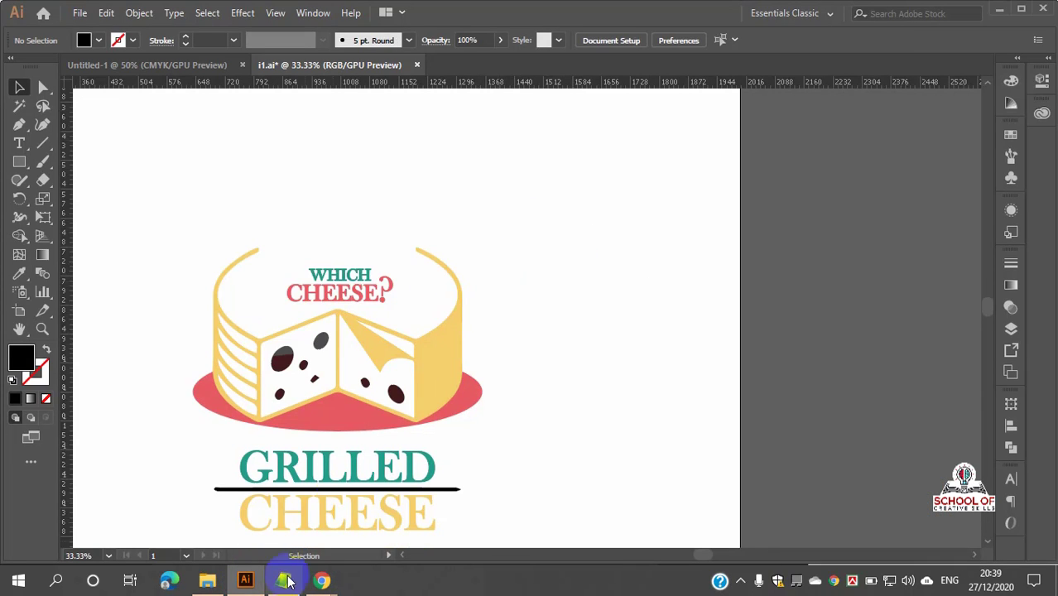
scroll(282, 522, "up", 2)
scroll(289, 497, "down", 1)
scroll(342, 389, "down", 1)
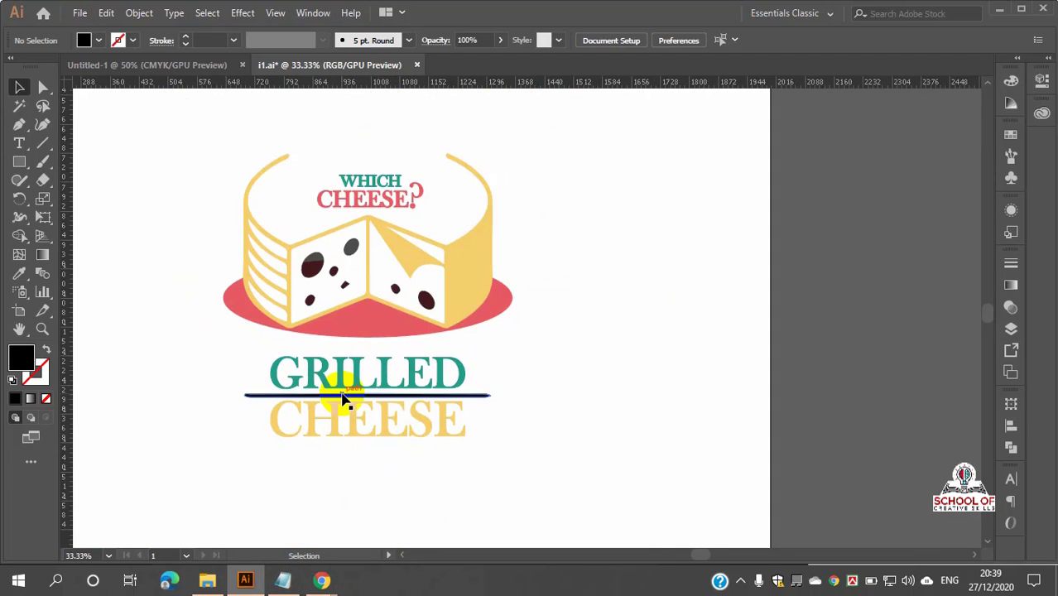
scroll(330, 399, "up", 1)
left_click(334, 399)
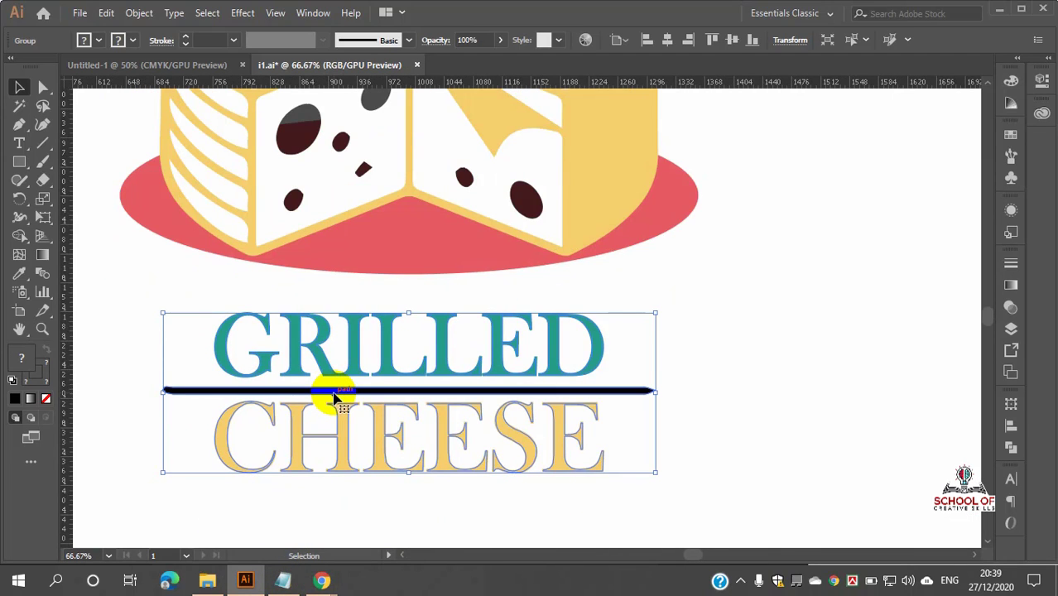
right_click(334, 398)
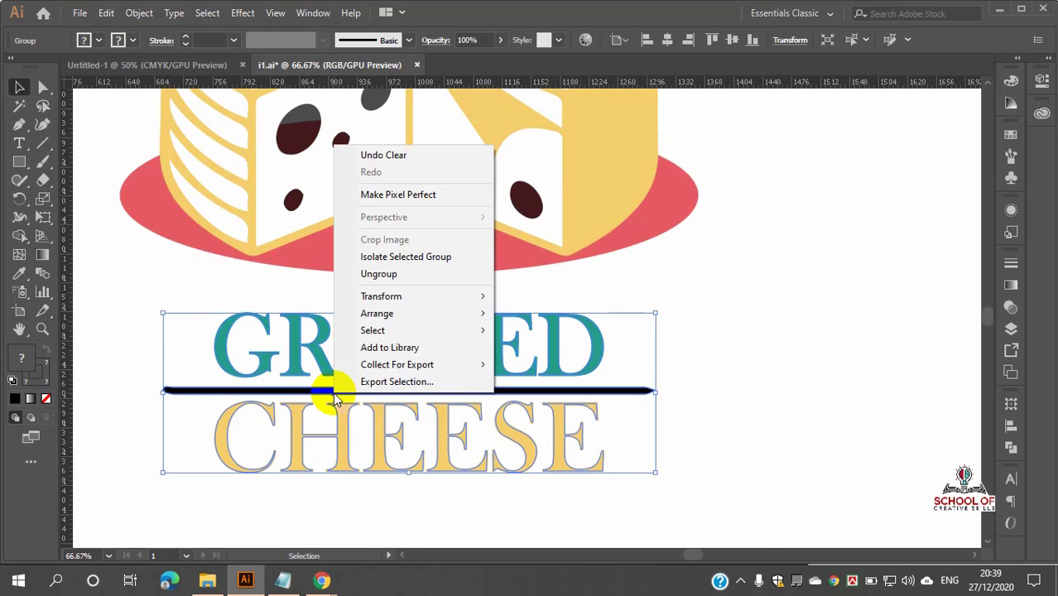
left_click(379, 274)
left_click(539, 397)
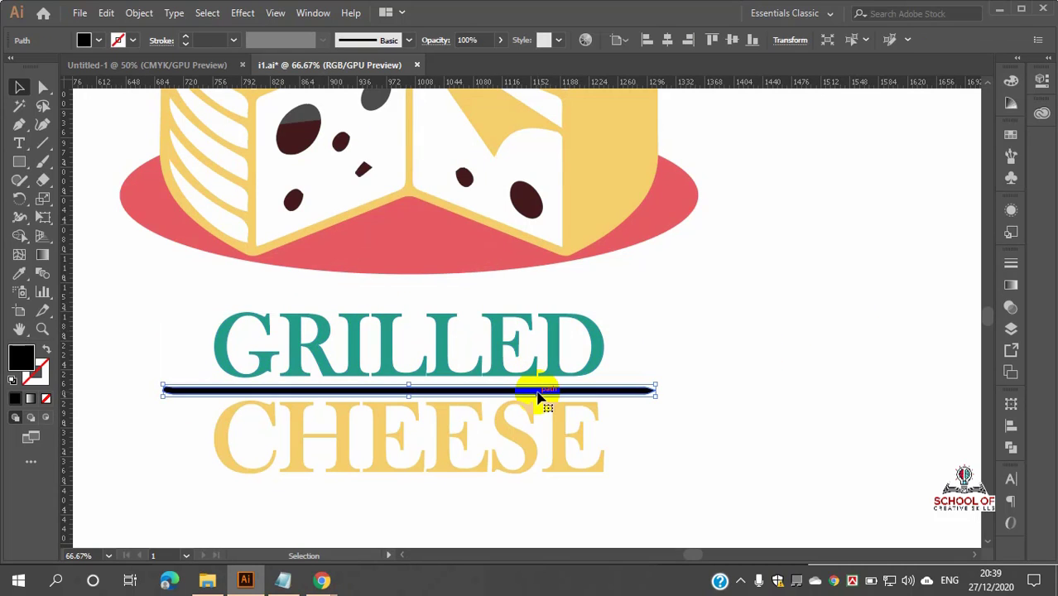
- Duplicate the GRILLED CHEESE lettering with its divider line, placing the copy below and to the right of the original
scroll(539, 398, "down", 3)
left_click_drag(384, 346, 560, 428)
left_click_drag(539, 383, 655, 407)
left_click(686, 414)
- Delete the black divider line from the copied GRILLED CHEESE lettering
scroll(679, 412, "up", 3)
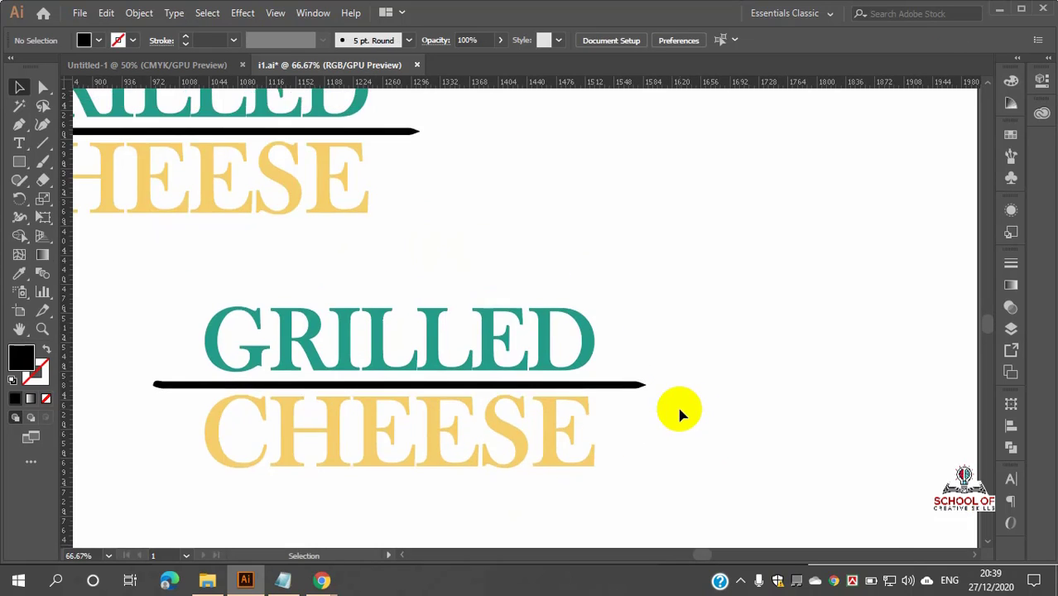
scroll(679, 414, "up", 1)
left_click(620, 424)
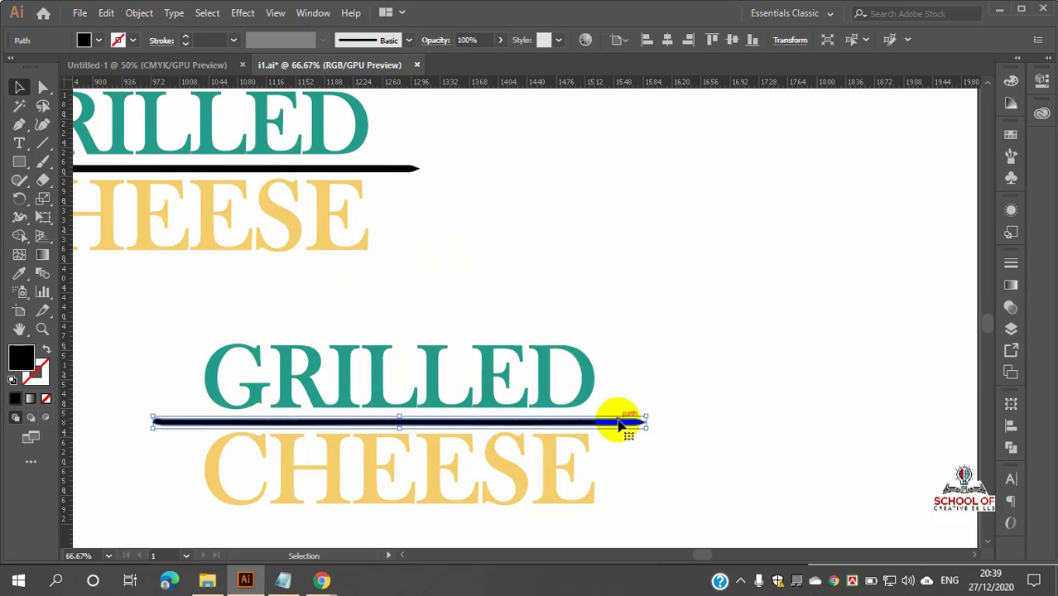
key("Delete")
- Draw a straight horizontal line with the Pen tool between GRILLED and CHEESE in the copy, extending past both ends of the words
left_click(19, 124)
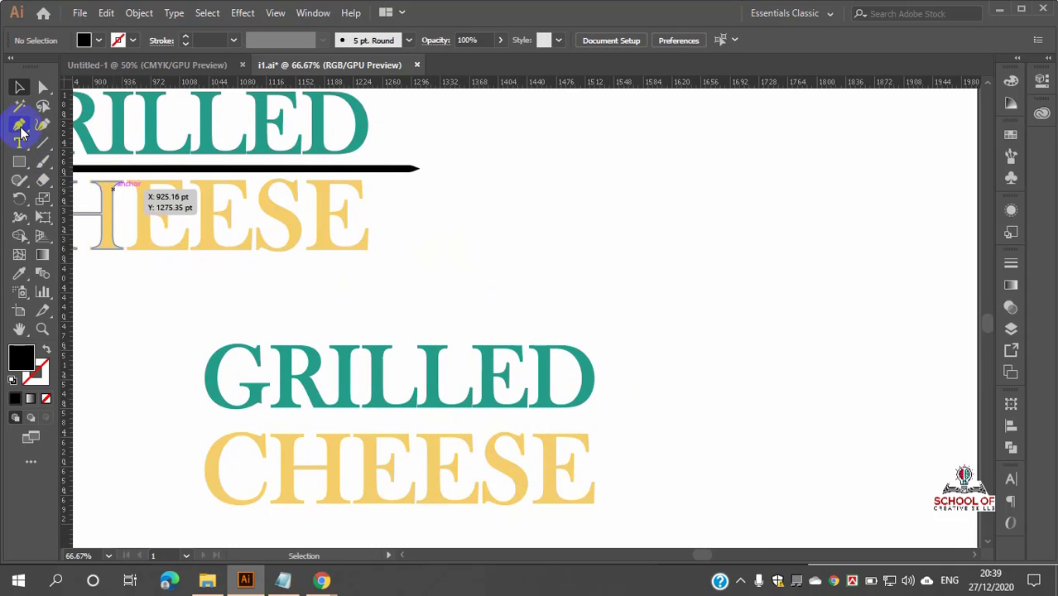
left_click(163, 424)
left_click(645, 428, "shift")
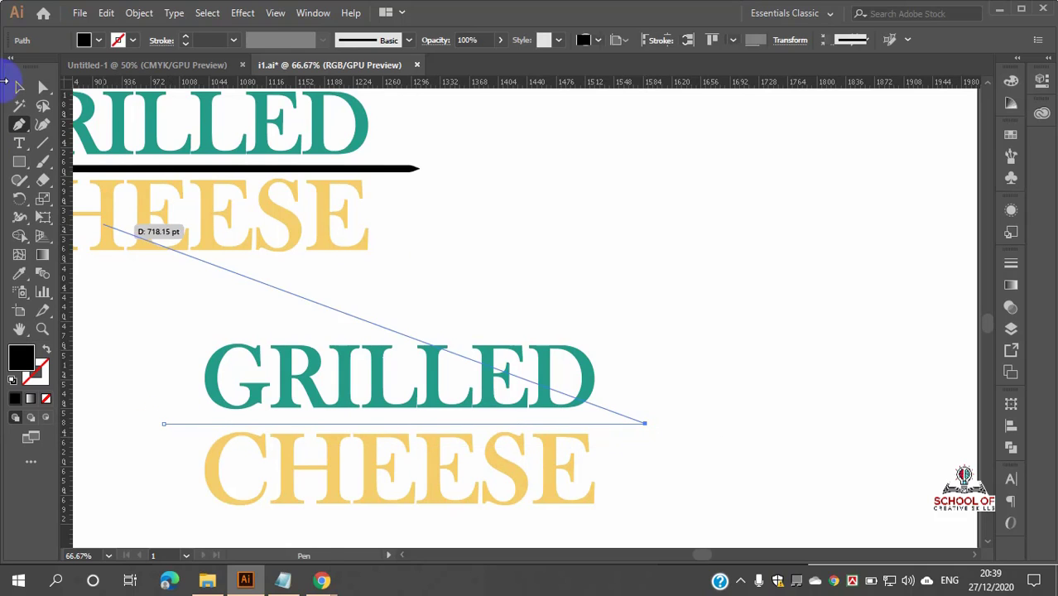
left_click(21, 90)
- Swap the new line's fill and stroke so it has a black stroke, and set the stroke weight to 10 pt
left_click(655, 373)
left_click_drag(660, 384, 628, 445)
left_click(47, 349)
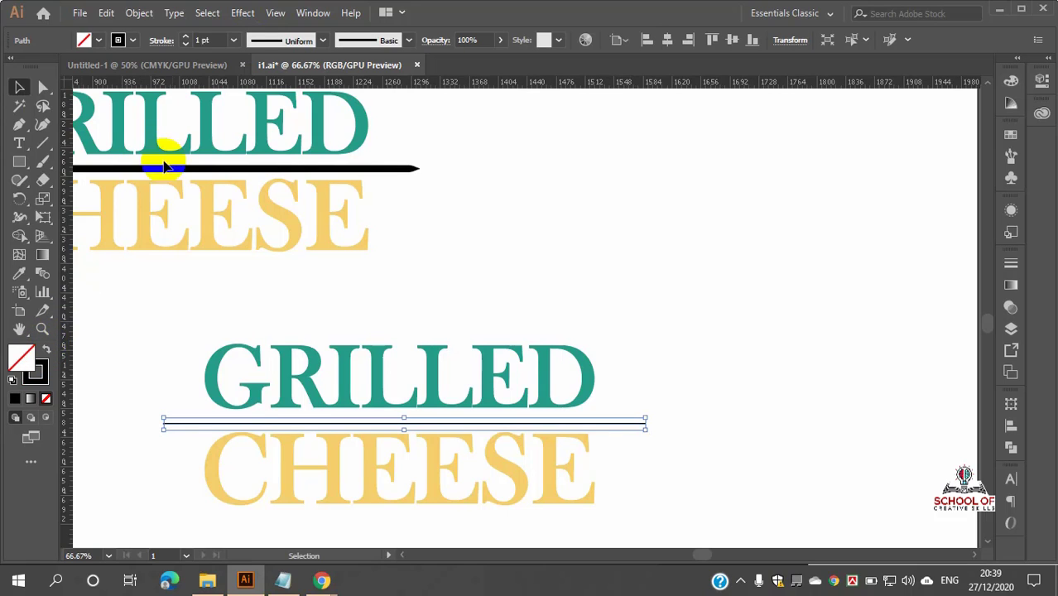
left_click(186, 37)
left_click(186, 36)
left_click(186, 36)
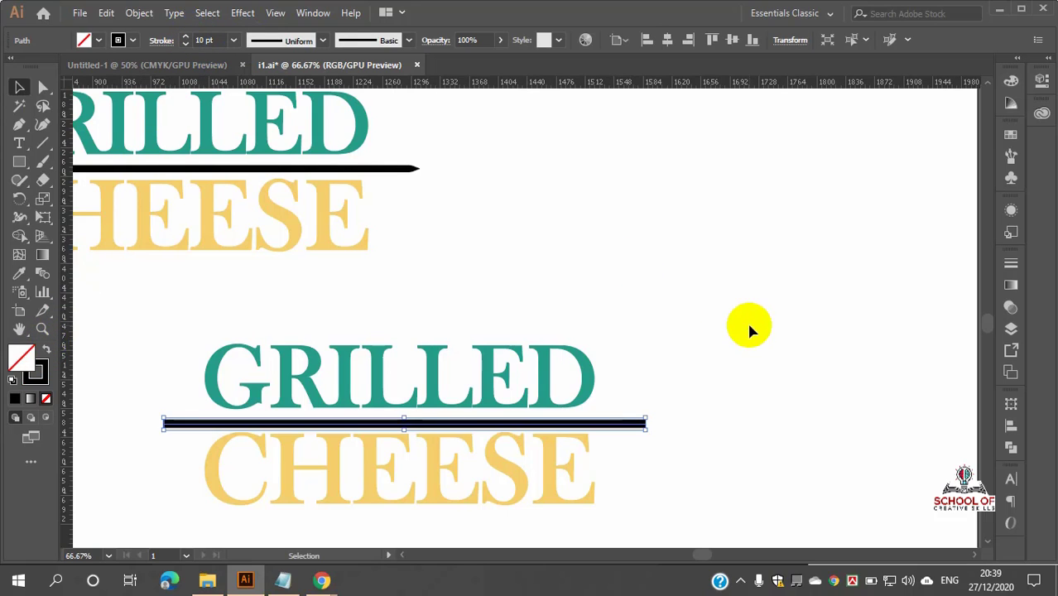
left_click(690, 361)
- Examine the stroked divider line between GRILLED and CHEESE, comparing its thickness with the lettering up close and from afar
left_click(442, 429)
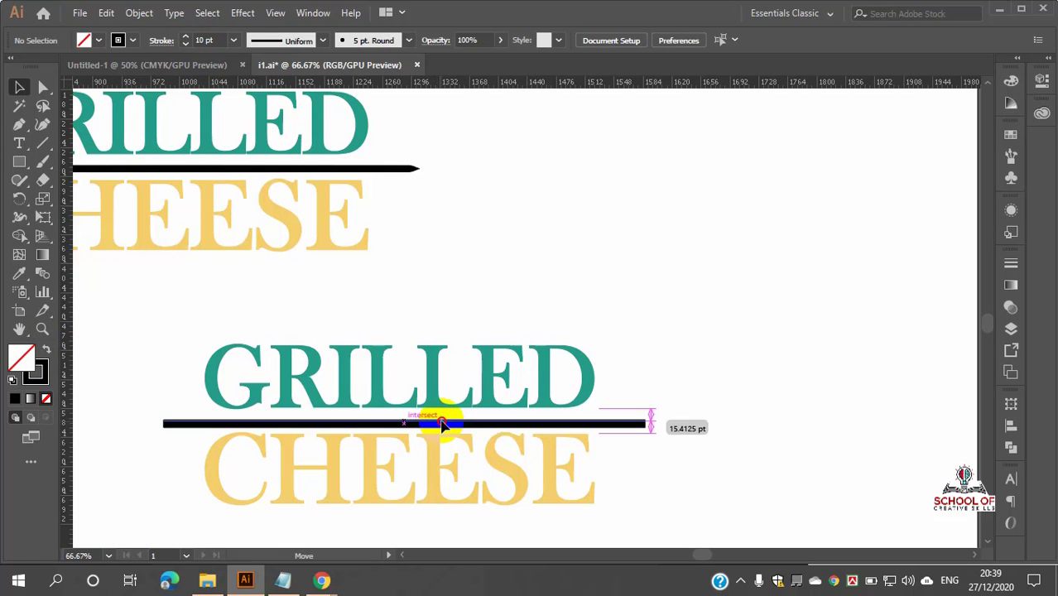
scroll(596, 348, "down", 1)
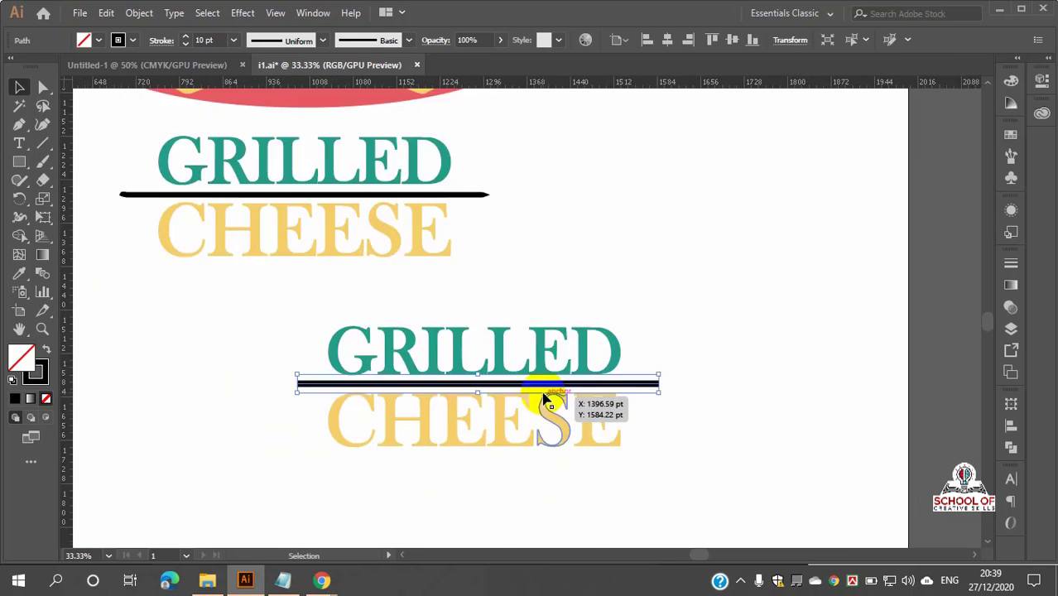
scroll(497, 389, "up", 4)
scroll(512, 330, "down", 3)
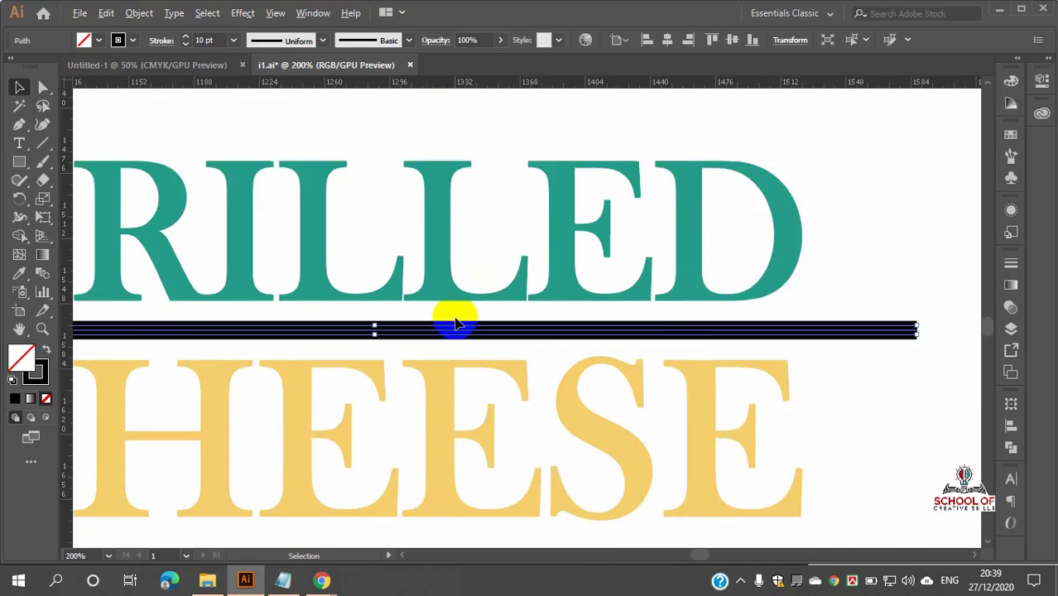
scroll(473, 325, "up", 1)
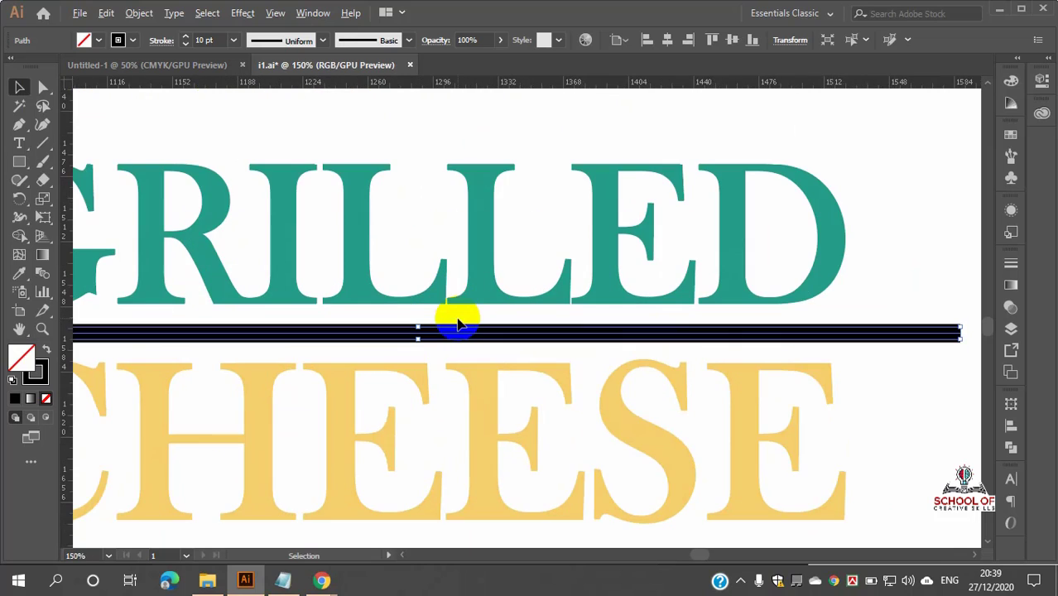
scroll(484, 298, "down", 1)
scroll(407, 300, "up", 3)
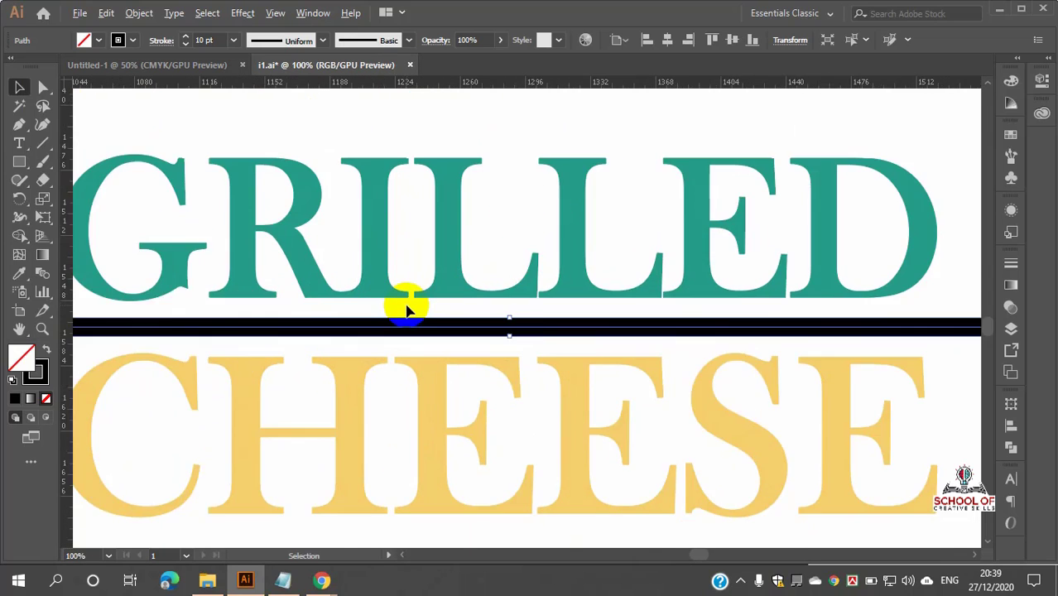
scroll(406, 309, "down", 2)
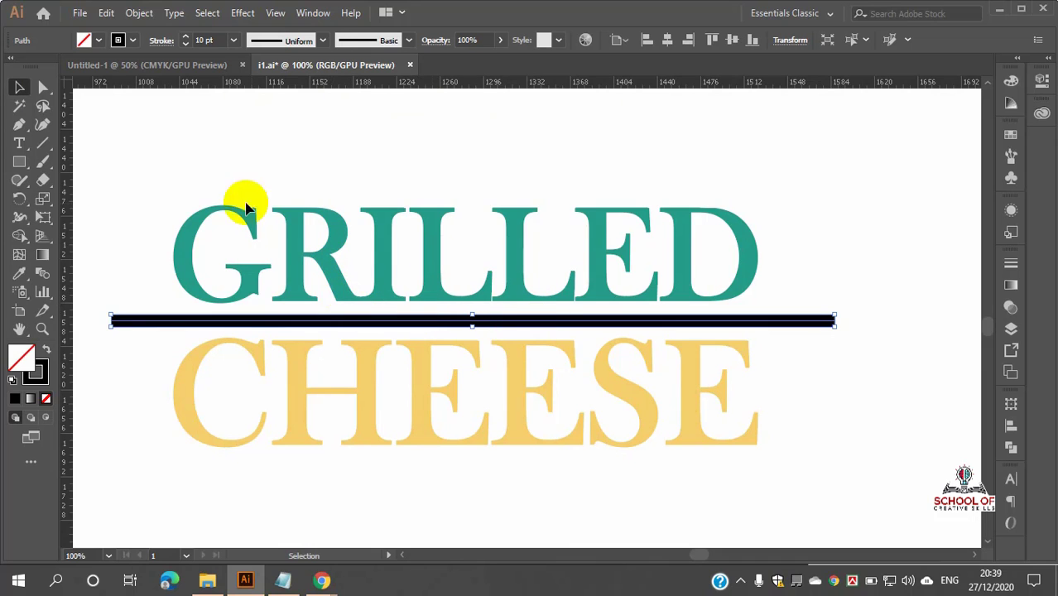
- Scale the copied GRILLED CHEESE lettering and its stroked divider down proportionally to a small fraction of their size
left_click_drag(182, 174, 729, 501)
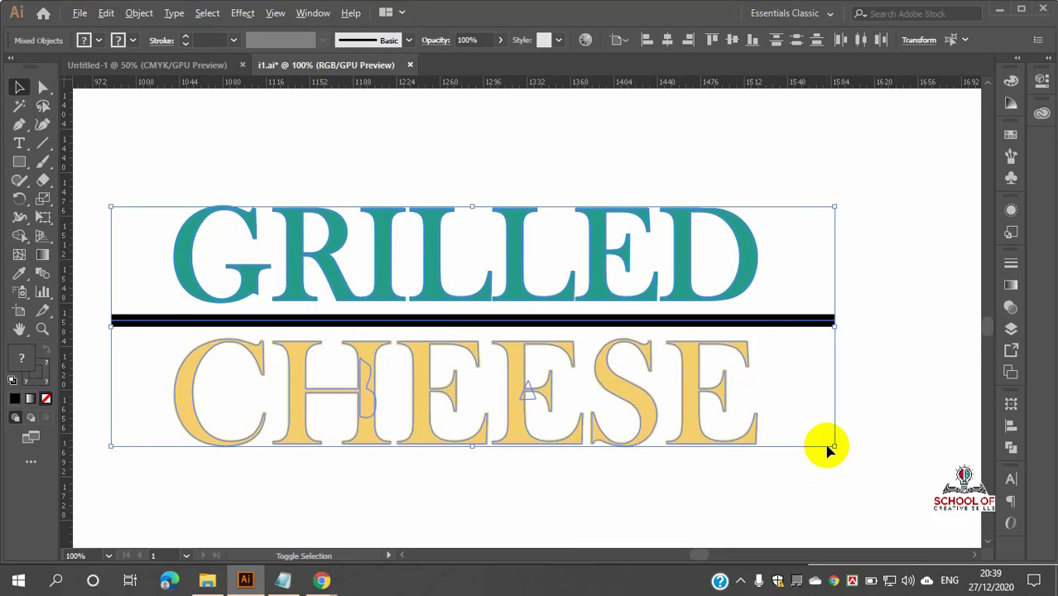
left_click_drag(763, 442, 657, 378)
left_click(656, 389)
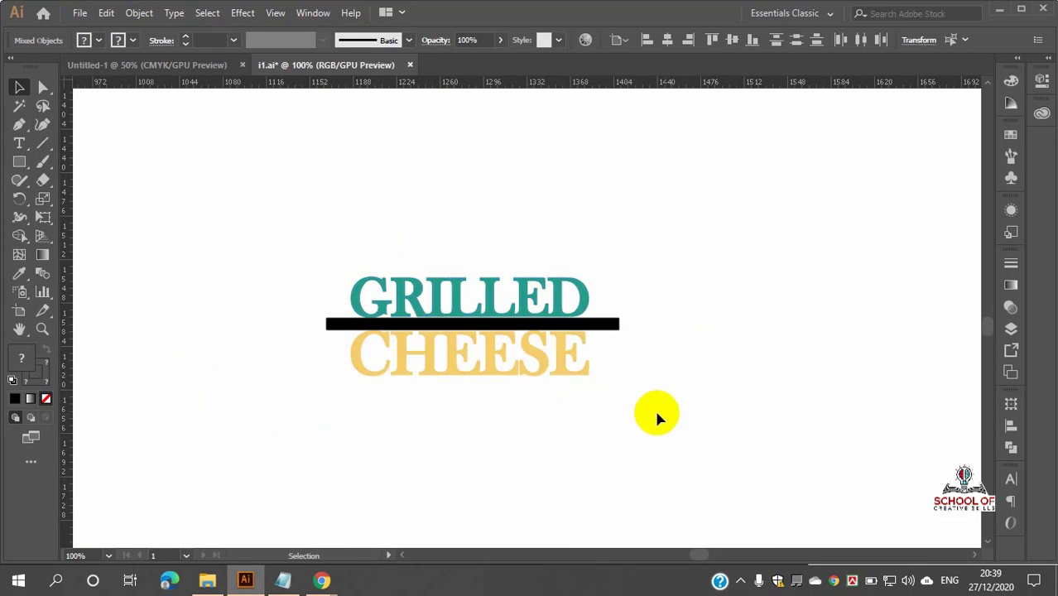
left_click_drag(371, 331, 577, 350)
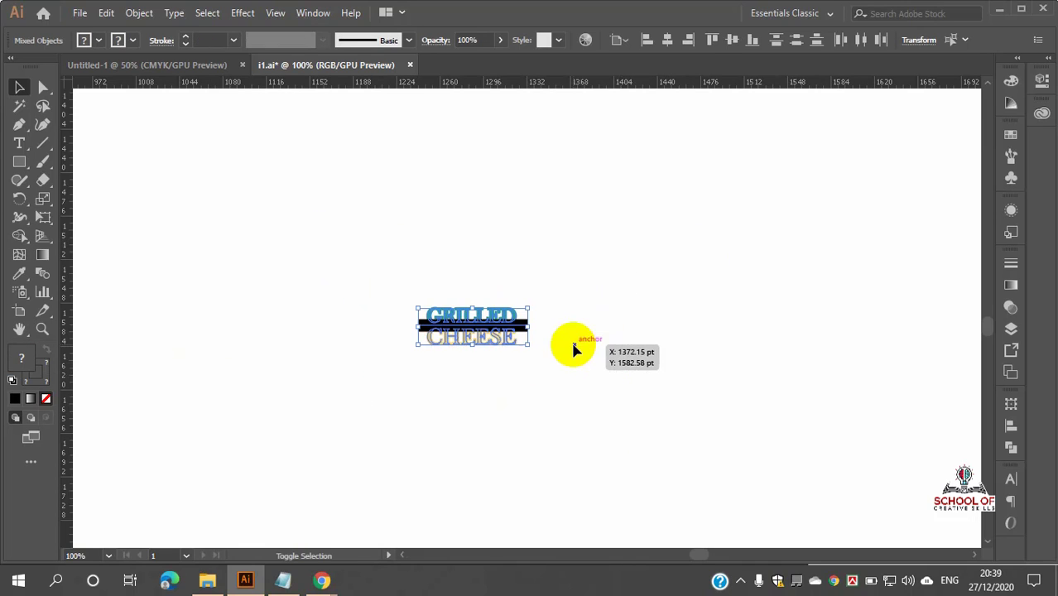
- Examine the divider's thickness against the shrunken lettering and undo the scaling
left_click(567, 394)
scroll(451, 323, "up", 4)
scroll(484, 352, "down", 3)
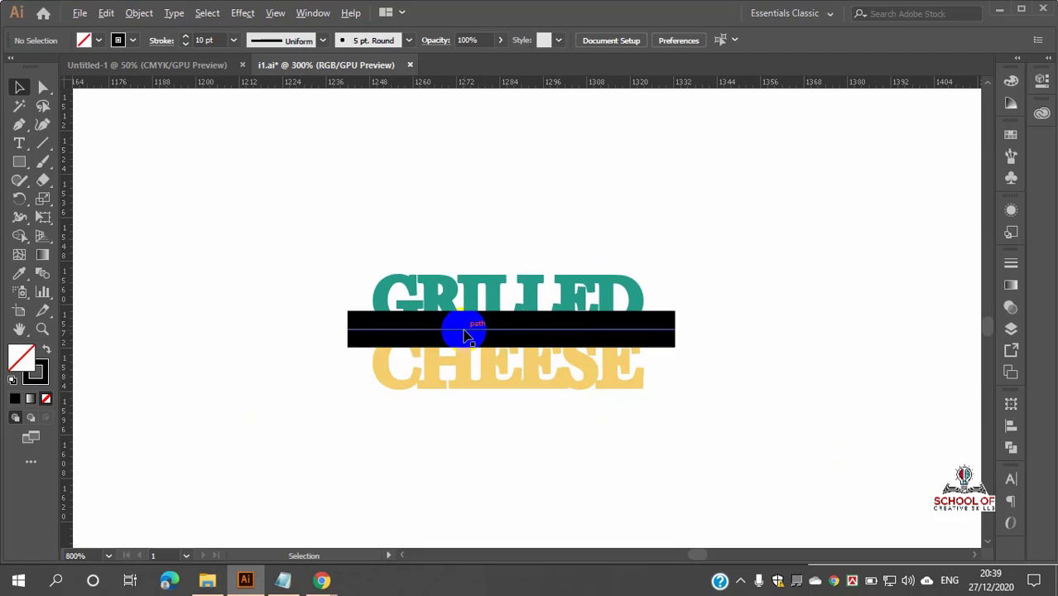
left_click(527, 334)
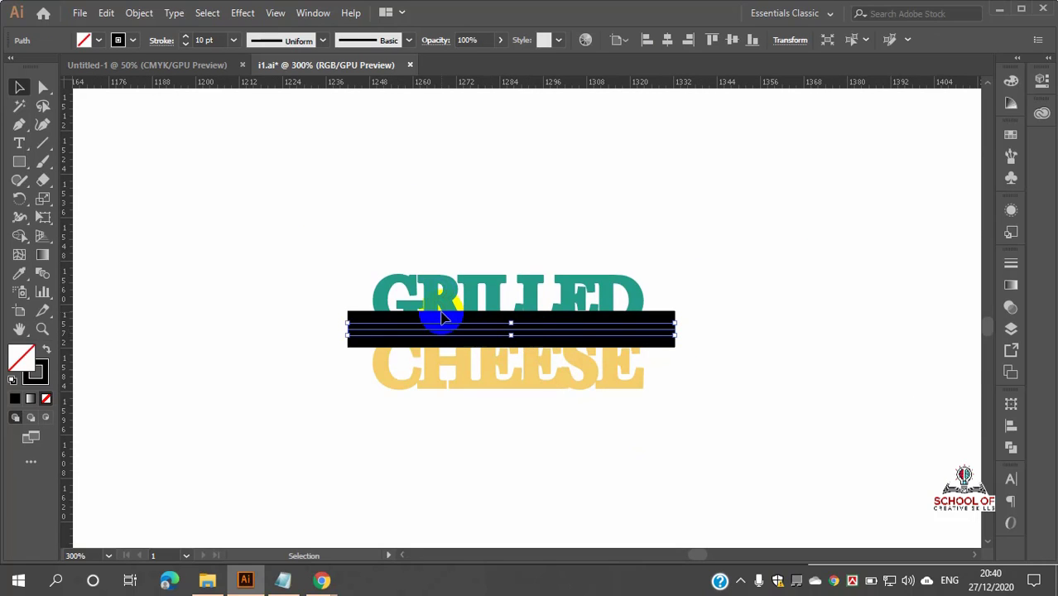
scroll(438, 316, "up", 3)
scroll(441, 315, "down", 5)
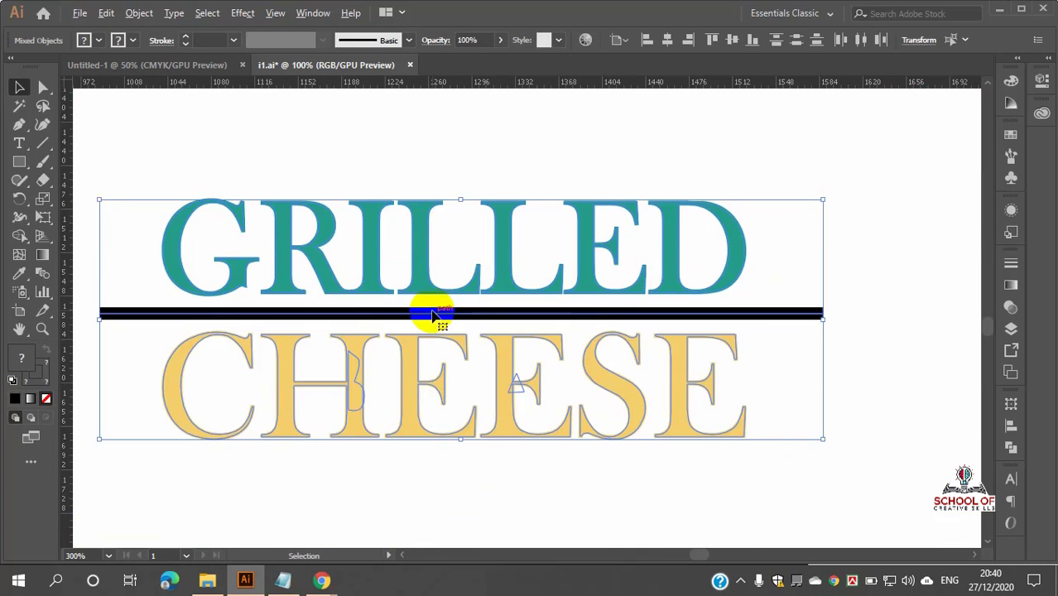
- Apply Outline Stroke to the divider line in the copied GRILLED CHEESE lettering
left_click(750, 331)
left_click(692, 332)
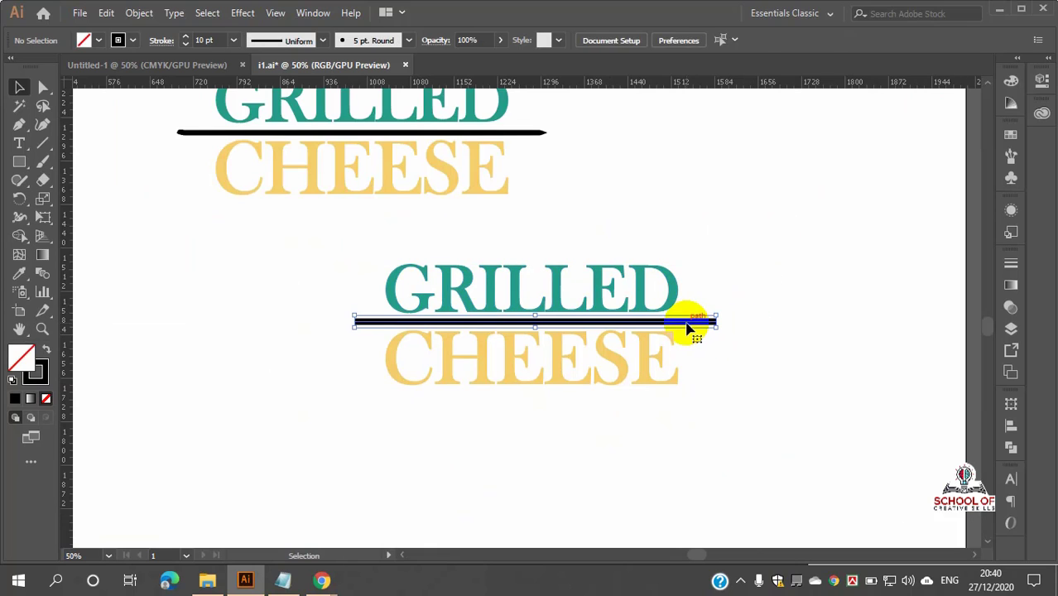
left_click(137, 12)
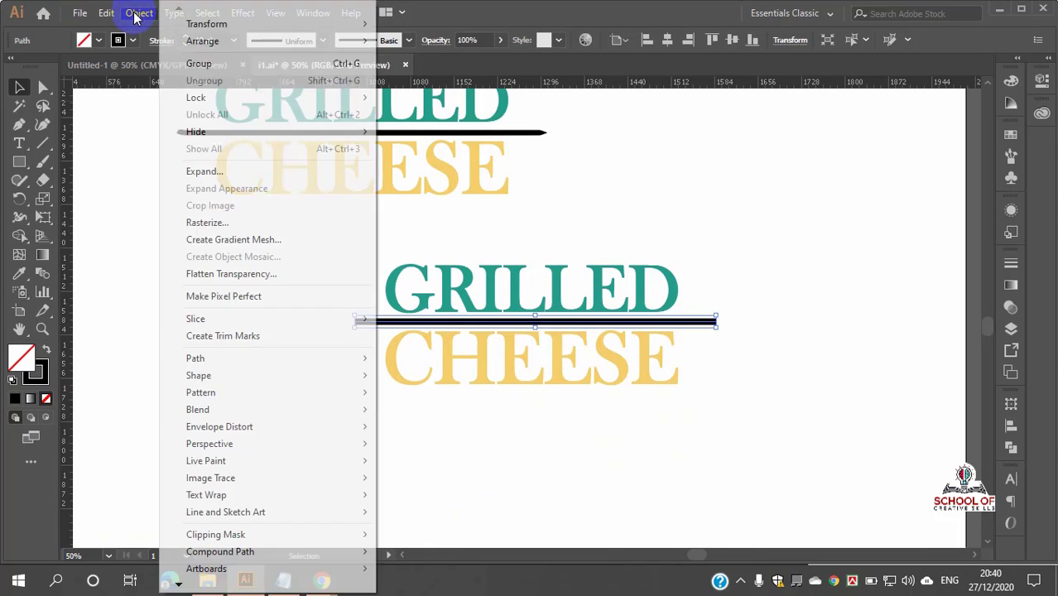
mouse_move(280, 365)
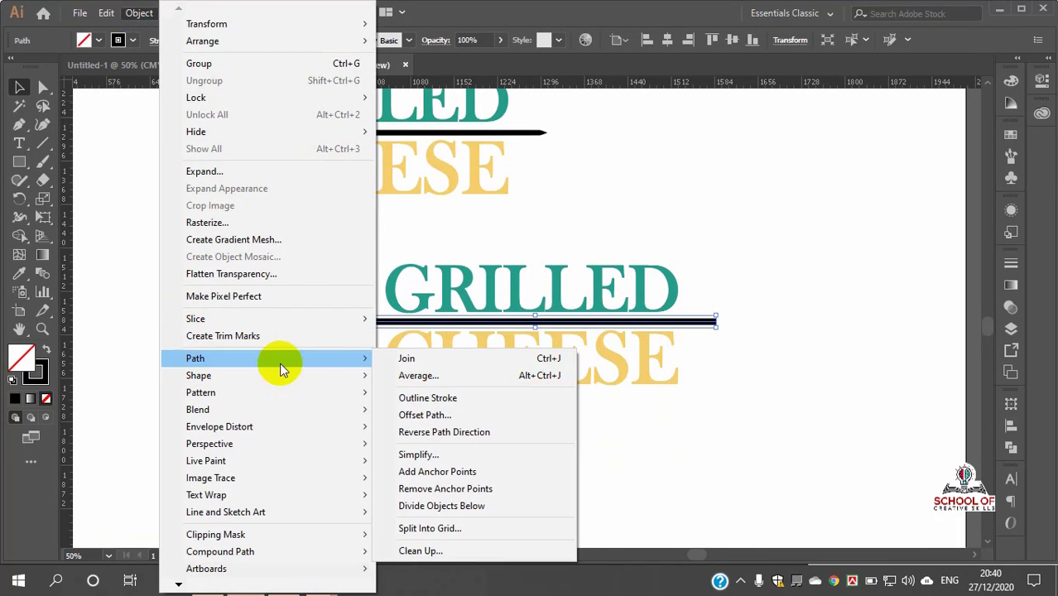
left_click(453, 402)
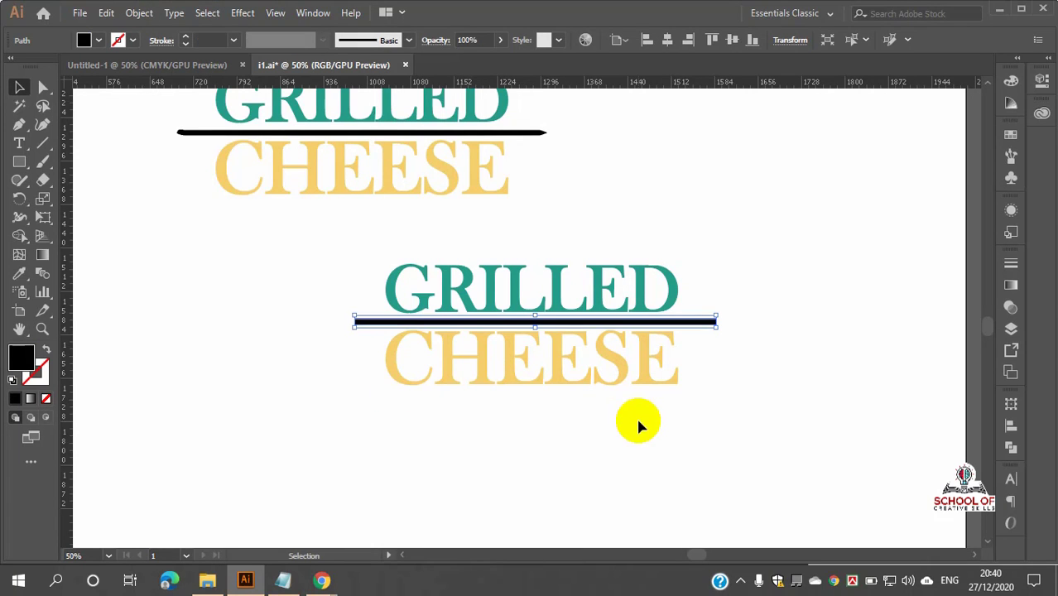
- Scale the copied lettering and its outlined divider down together and examine the line's thickness relative to the letters
mouse_move(317, 239)
left_mouse_down()
mouse_move(685, 444)
mouse_move(714, 414)
mouse_move(591, 337)
mouse_move(602, 338)
left_mouse_up()
left_click(601, 340)
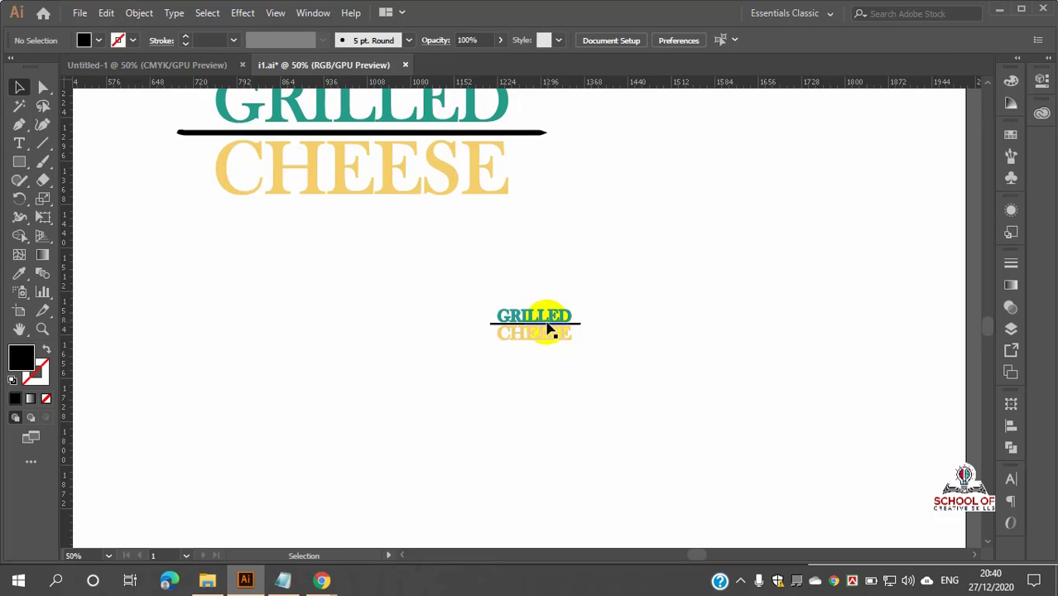
scroll(547, 327, "up", 6)
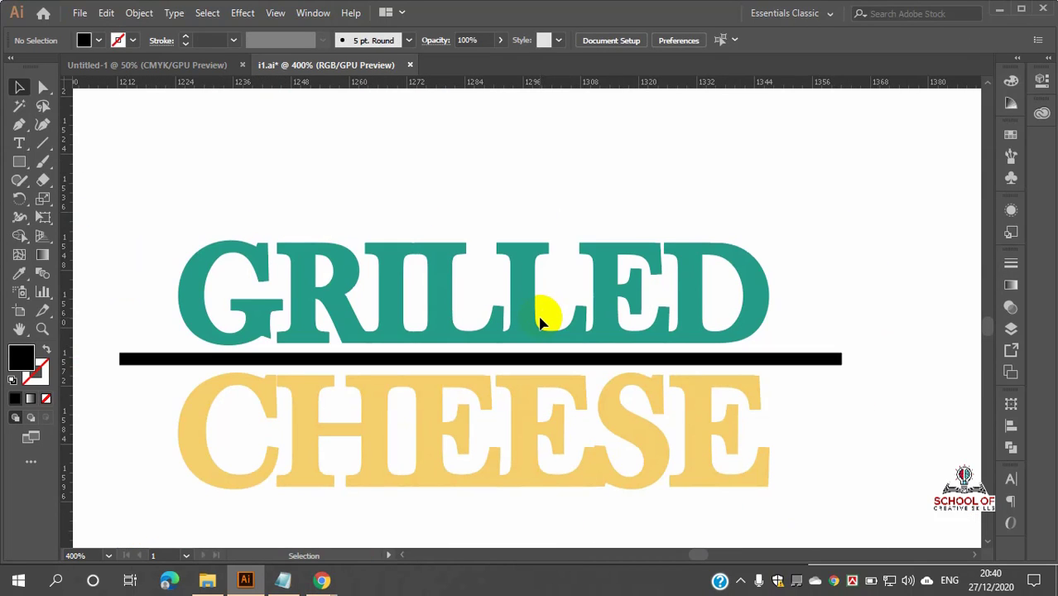
scroll(458, 265, "down", 2)
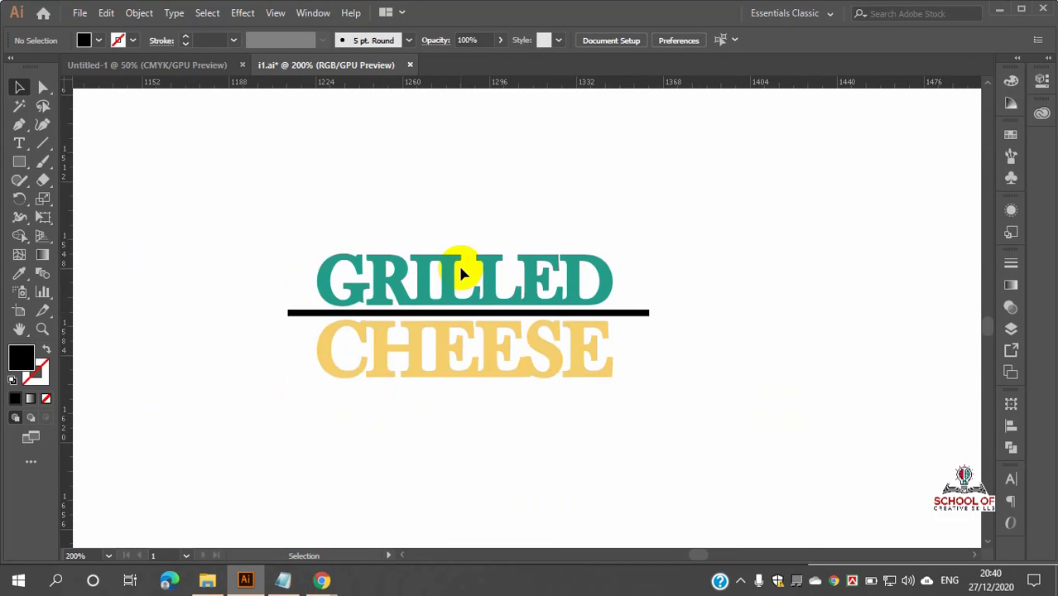
scroll(421, 290, "up", 1)
scroll(420, 280, "down", 1)
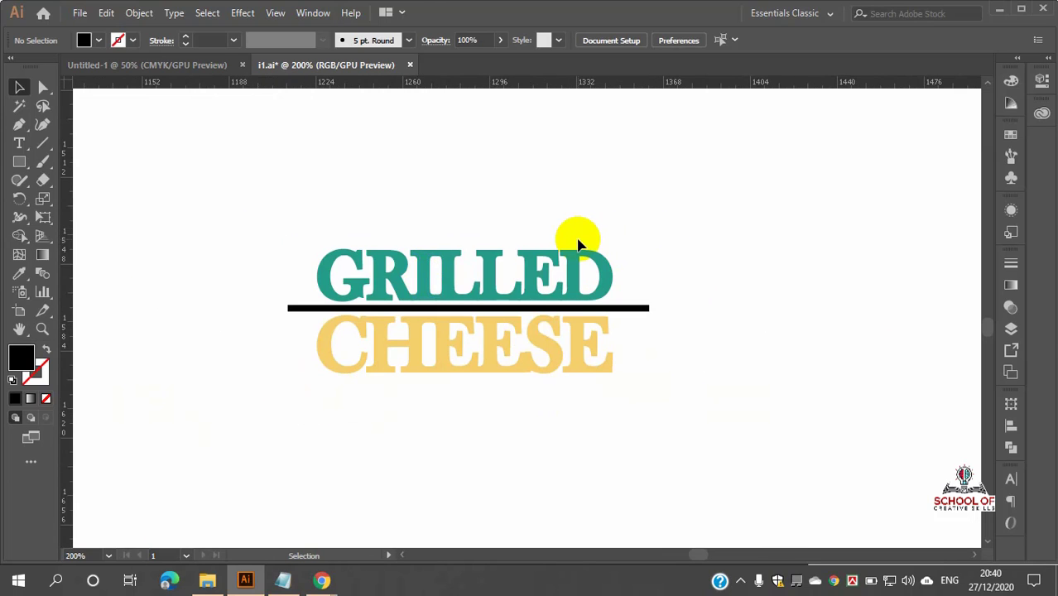
- Undo the scaling of the copied lettering and the divider's Outline Stroke, and deselect everything
left_click_drag(302, 194, 775, 478)
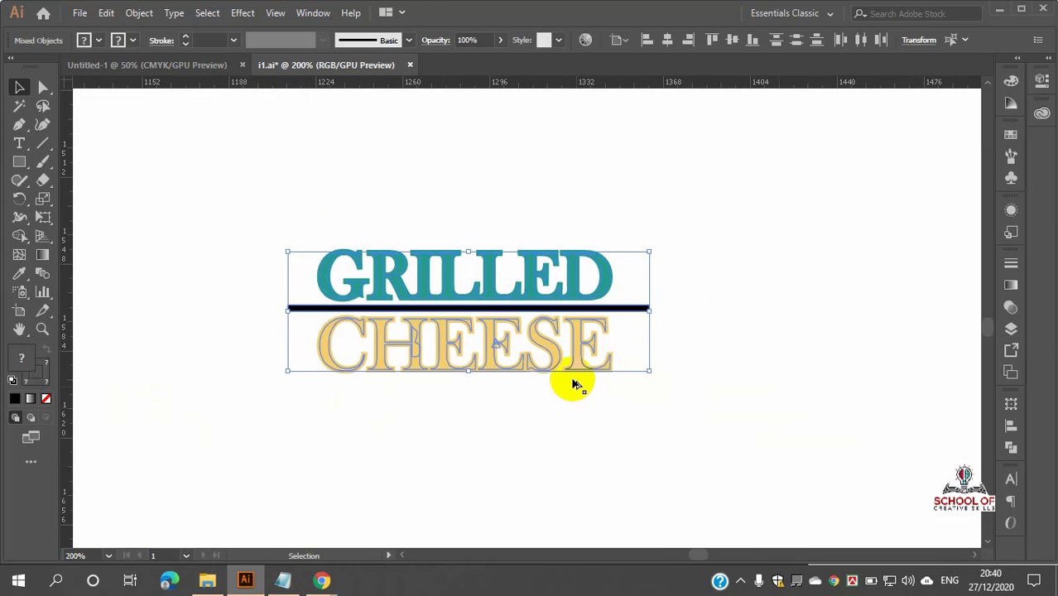
scroll(571, 378, "down", 3)
key("a")
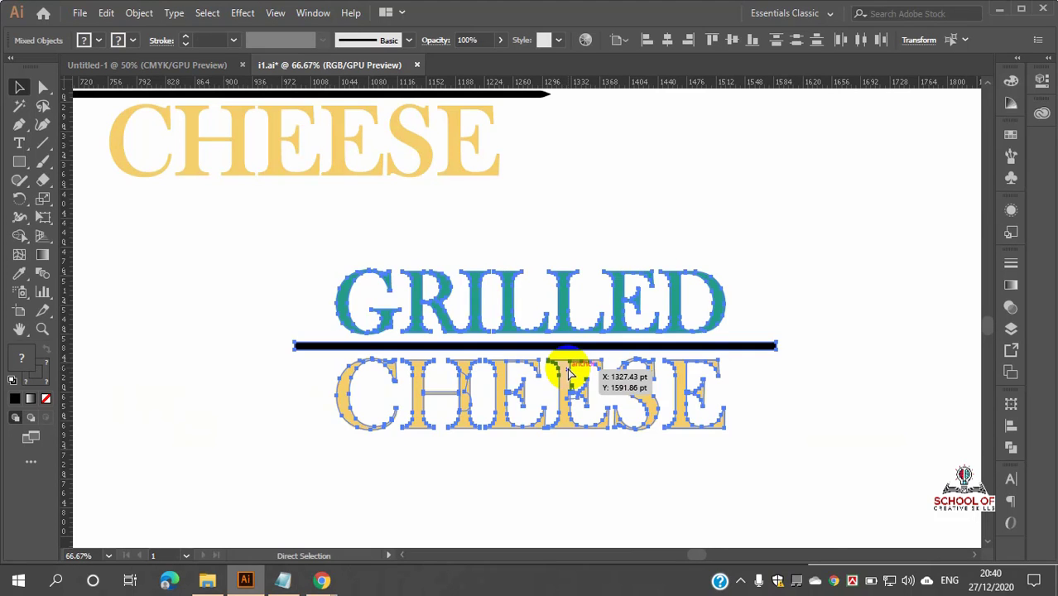
key("v")
key("ctrl+shift+a")
scroll(585, 352, "up", 3)
scroll(585, 352, "down", 2)
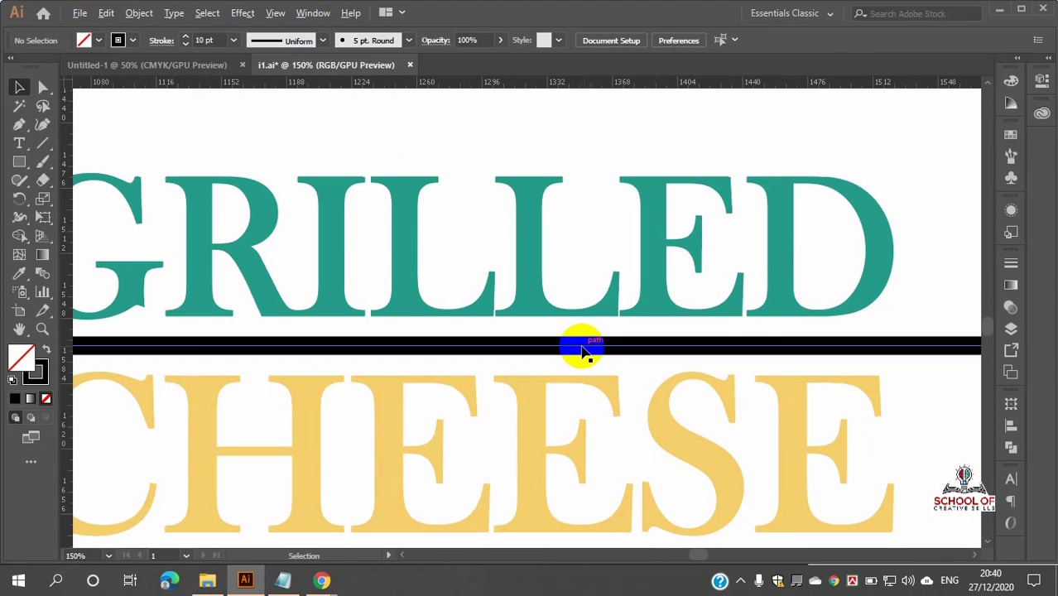
- Give the divider line in the copied GRILLED CHEESE lettering round caps
left_click(579, 347)
scroll(579, 347, "down", 1)
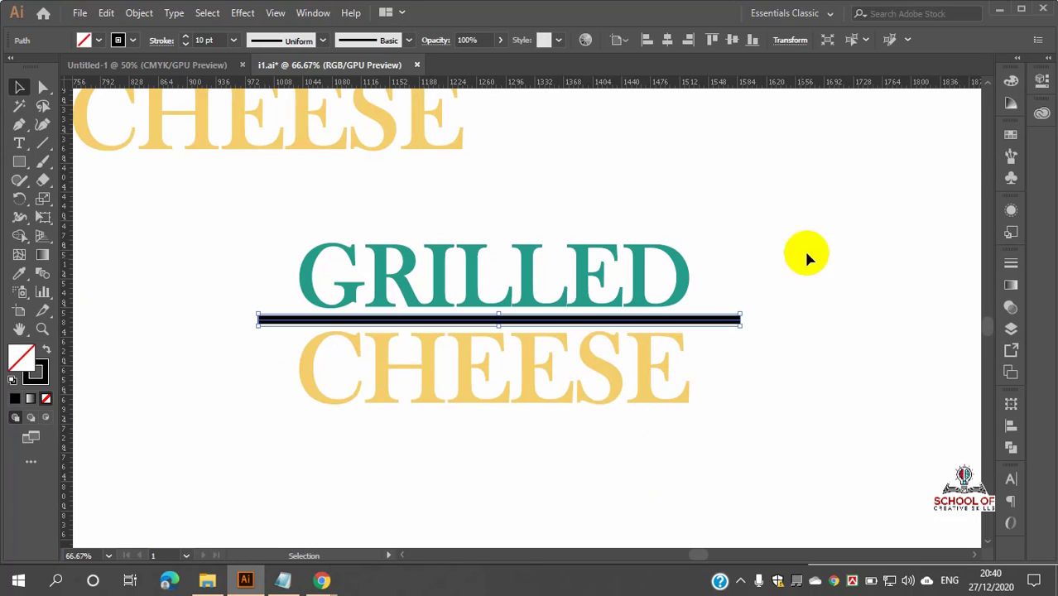
left_click(1012, 234)
left_click(1008, 269)
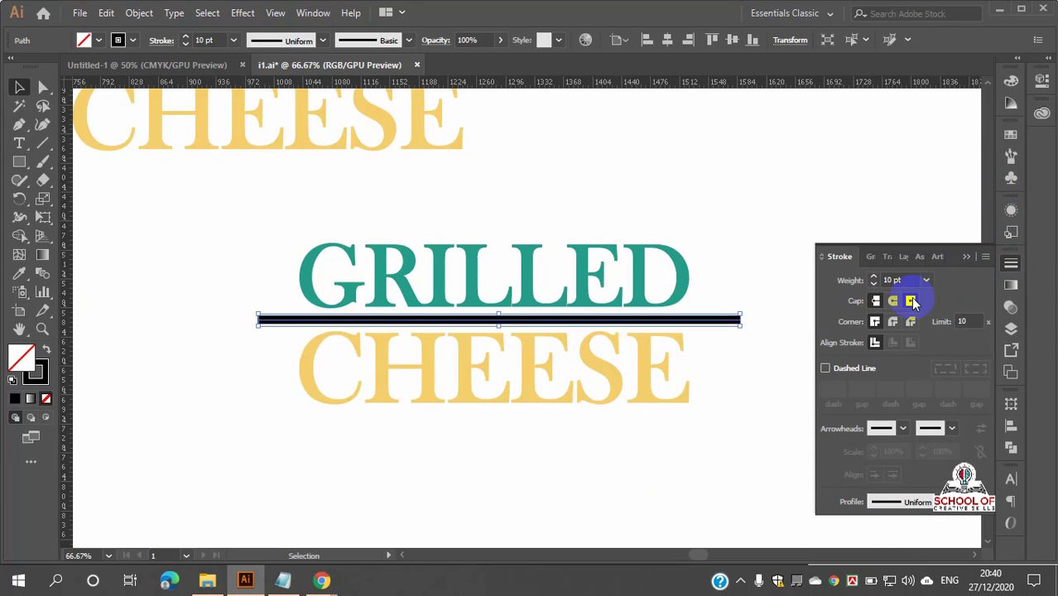
left_click(892, 300)
left_click(1014, 263)
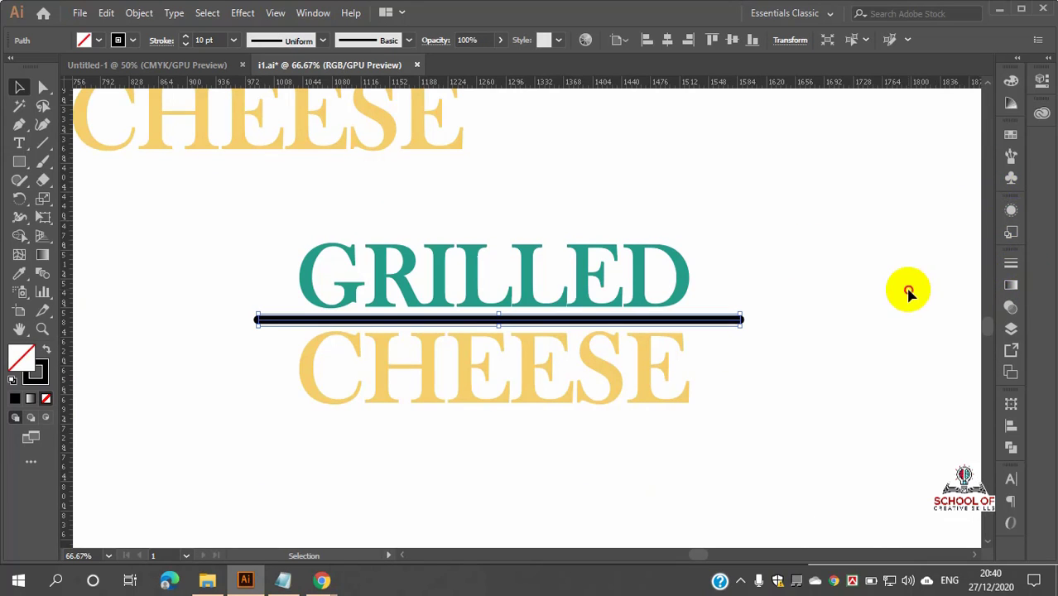
- Examine the round-capped divider as a live stroke path, both selected and deselected, against the copied lettering
left_click(524, 326)
scroll(480, 318, "up", 2)
left_click(487, 320)
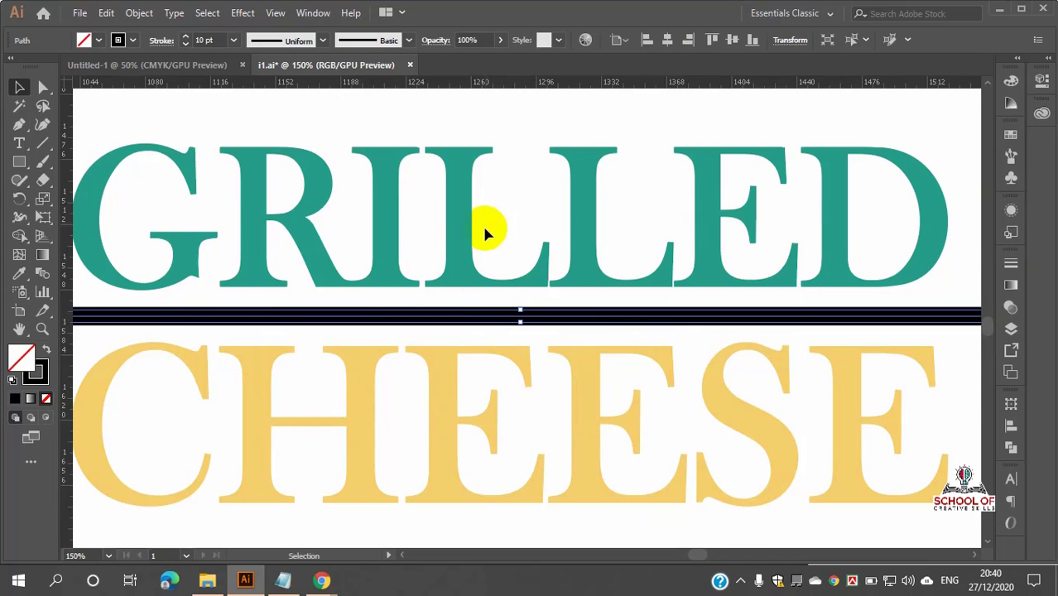
left_click(501, 314)
scroll(501, 313, "down", 2)
left_click(787, 255)
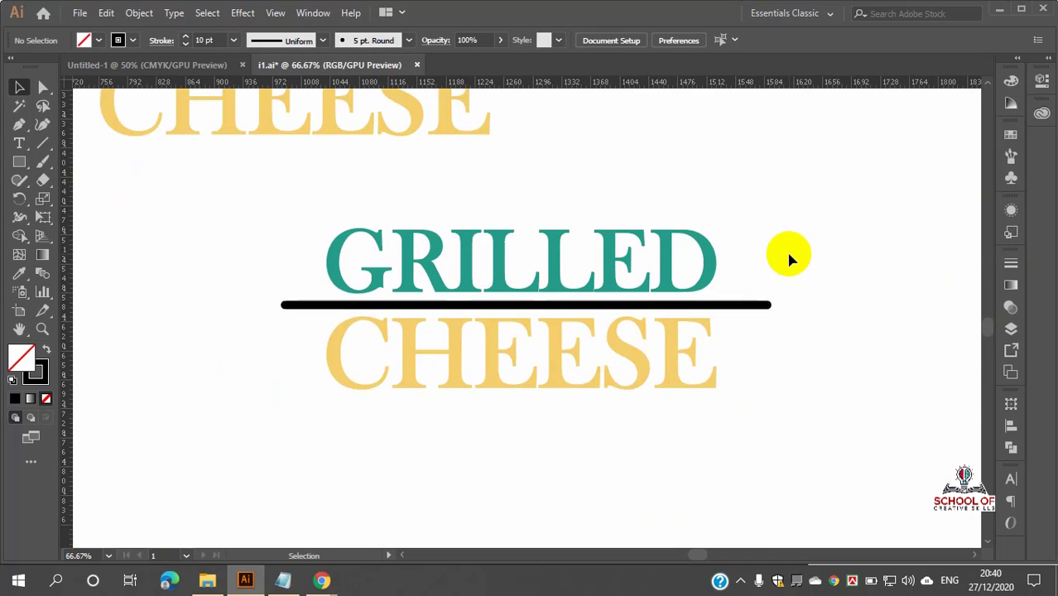
scroll(530, 298, "up", 2)
scroll(511, 311, "down", 1)
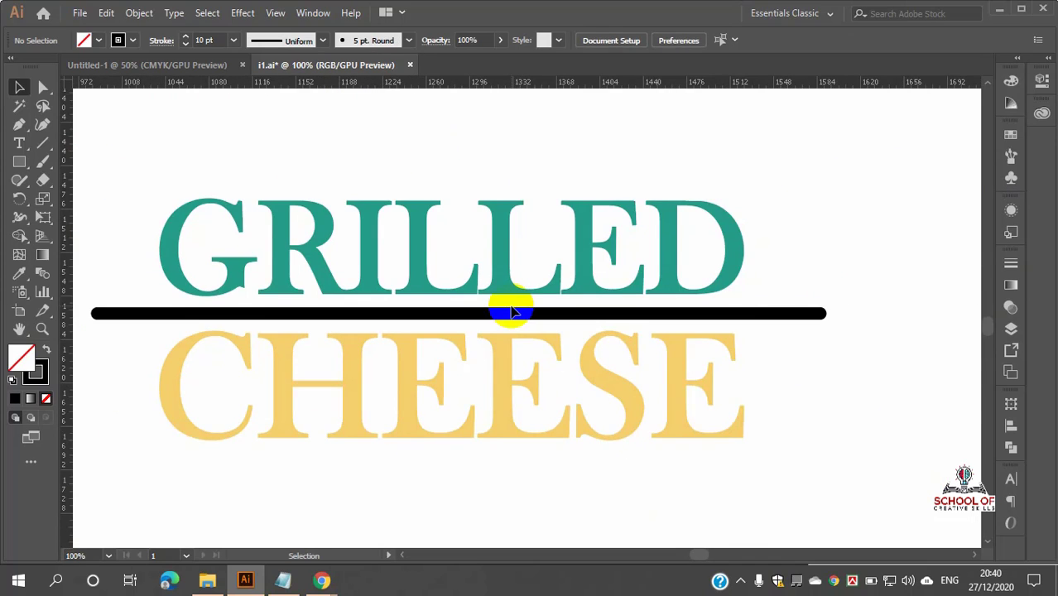
scroll(511, 312, "down", 2)
scroll(510, 308, "up", 1)
scroll(507, 397, "up", 3)
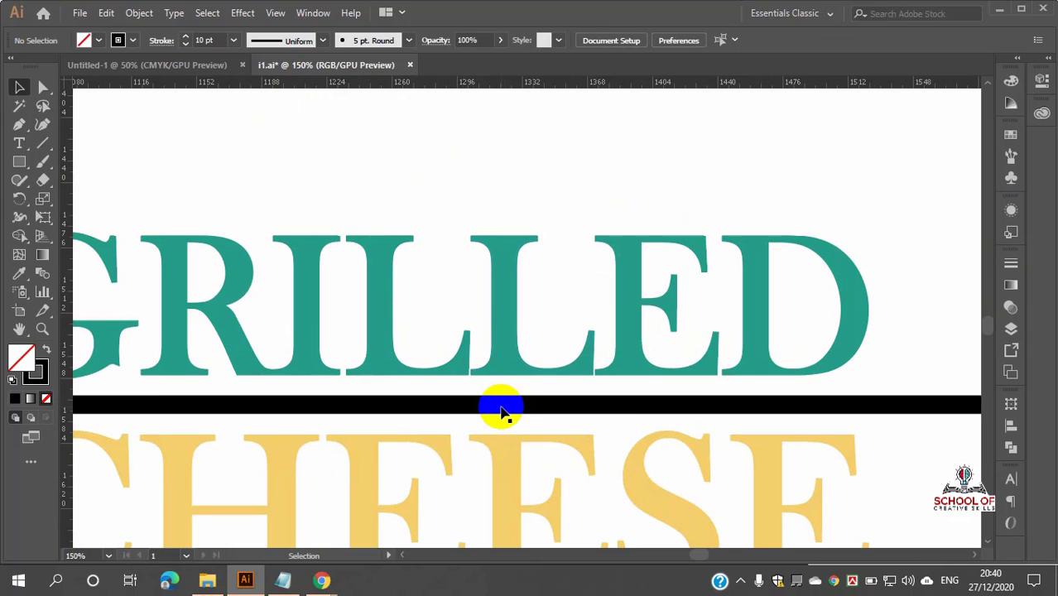
- Apply Outline Stroke to the round-capped divider line and deselect it
left_click(507, 411)
key("ctrl+minus")
key("ctrl+minus")
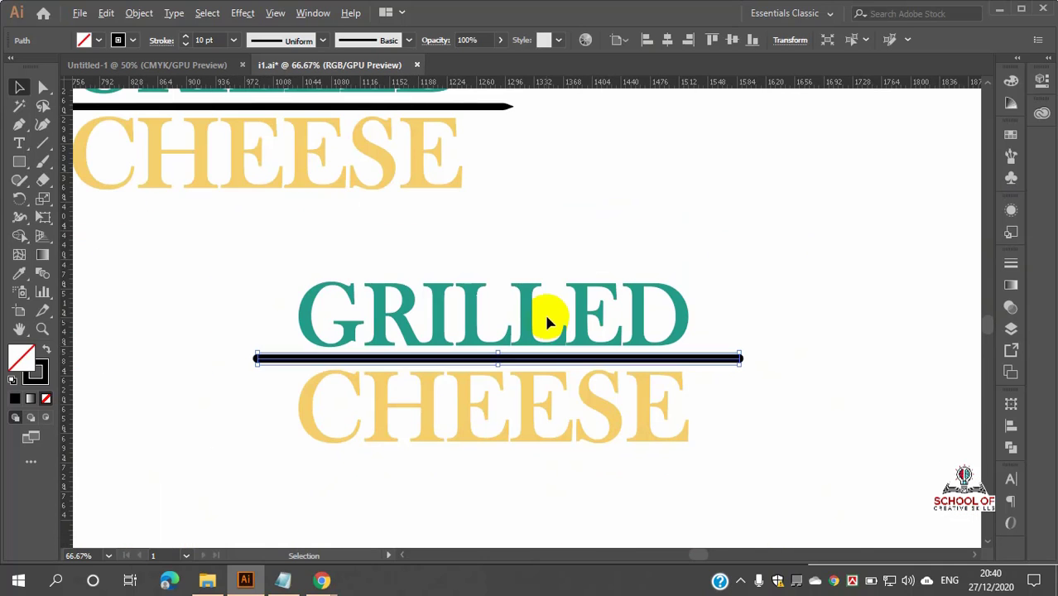
left_click(140, 14)
mouse_move(215, 356)
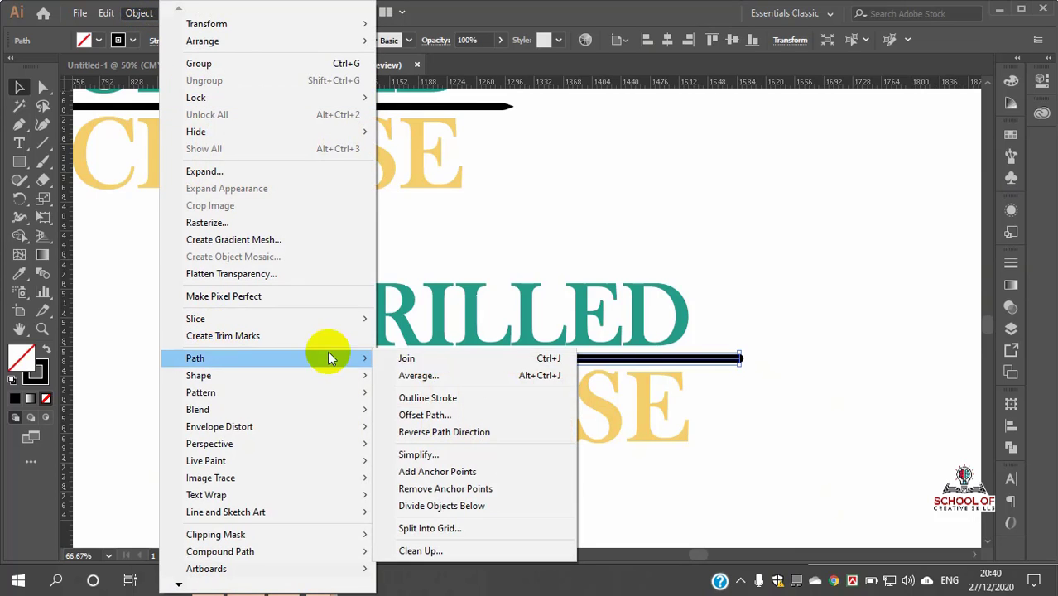
left_click(458, 400)
left_click(711, 382)
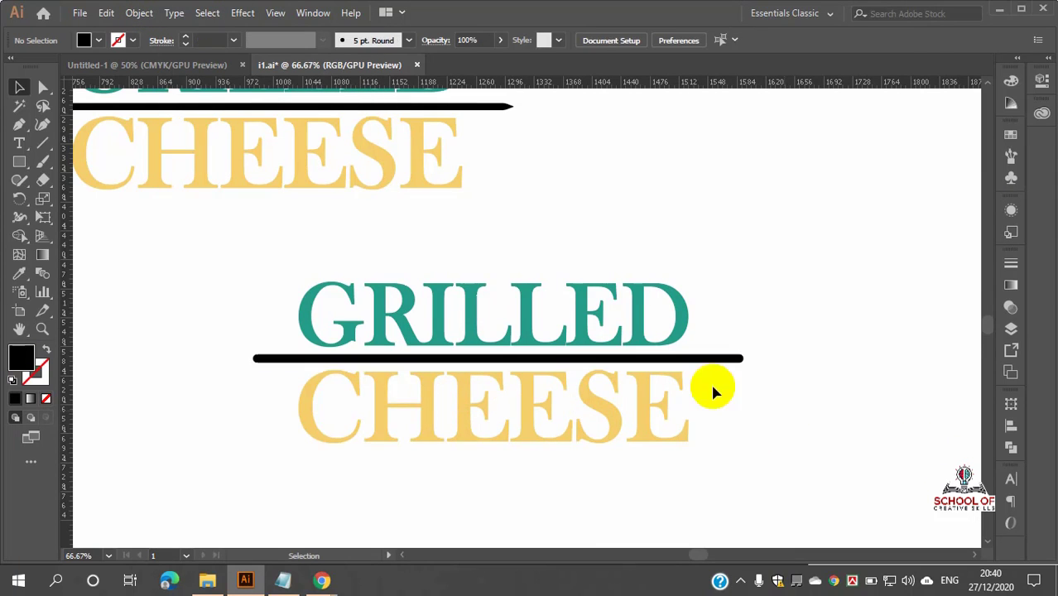
- Examine the outlined divider's filled shape and path edges up close
scroll(513, 333, "up", 2)
left_click(513, 378)
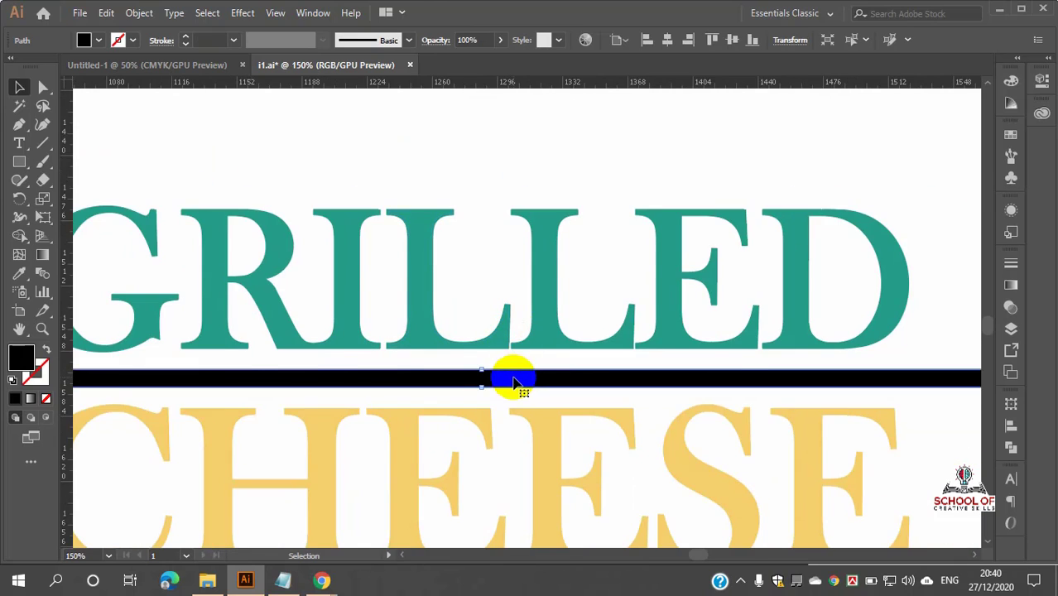
scroll(513, 381, "down", 2)
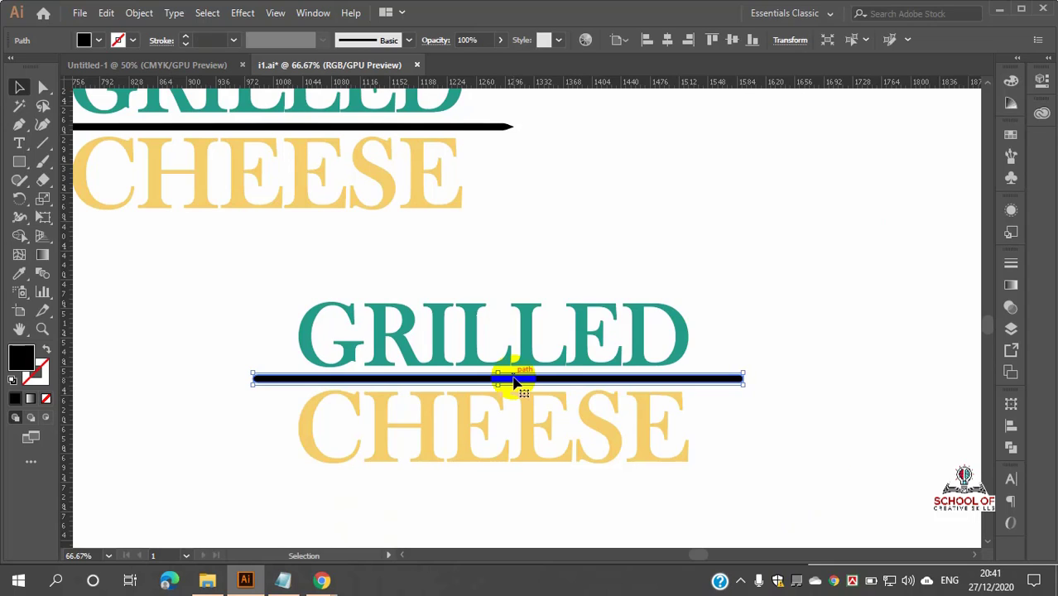
left_click(809, 311)
scroll(452, 379, "up", 3)
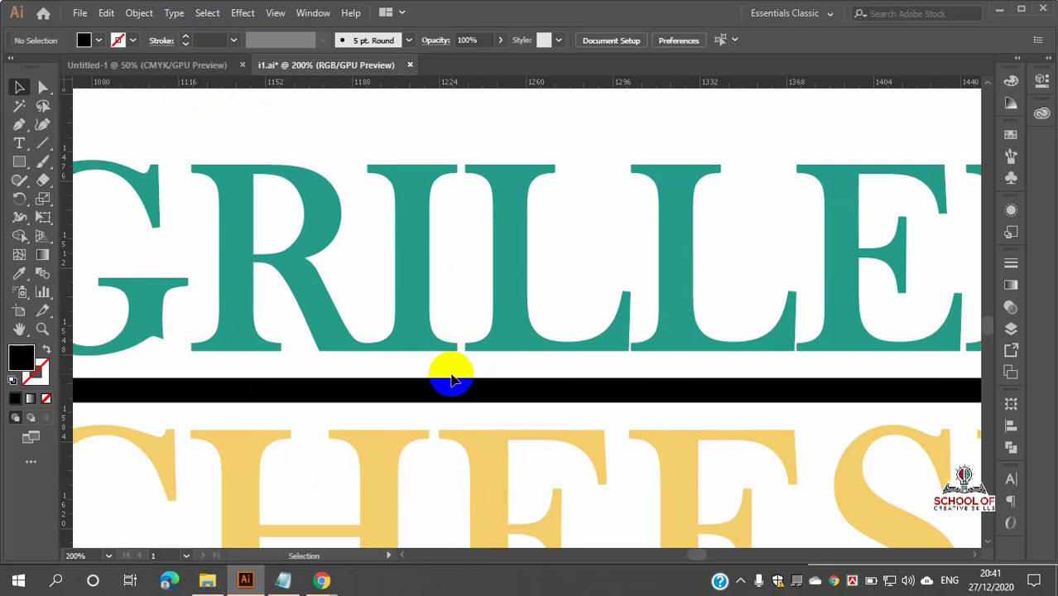
left_click(451, 379)
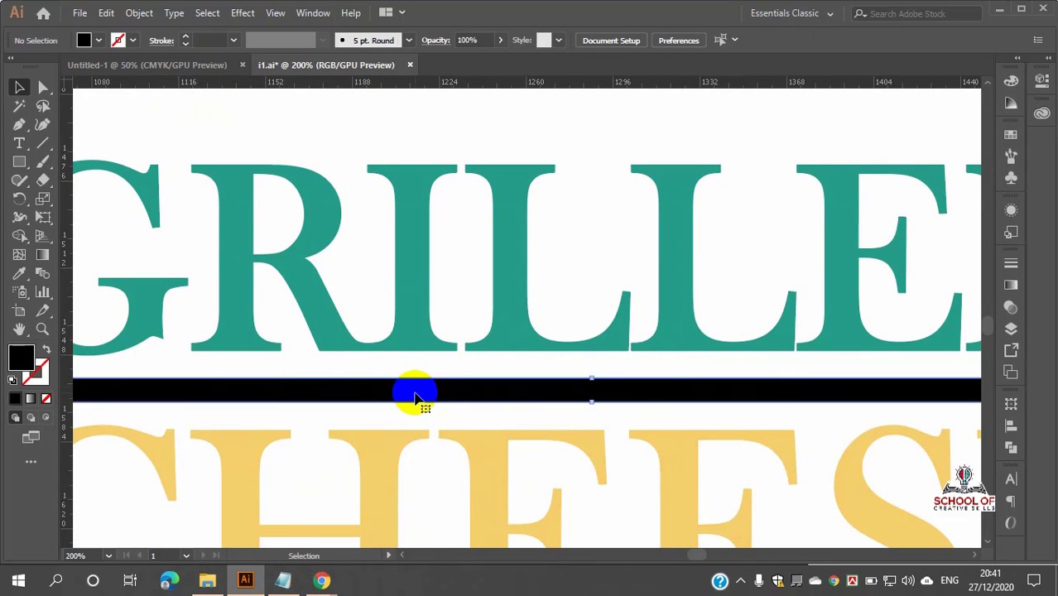
- Enlarge the copied GRILLED CHEESE lettering together with its outlined divider and examine the result
scroll(460, 368, "down", 3)
left_click_drag(174, 317, 817, 474)
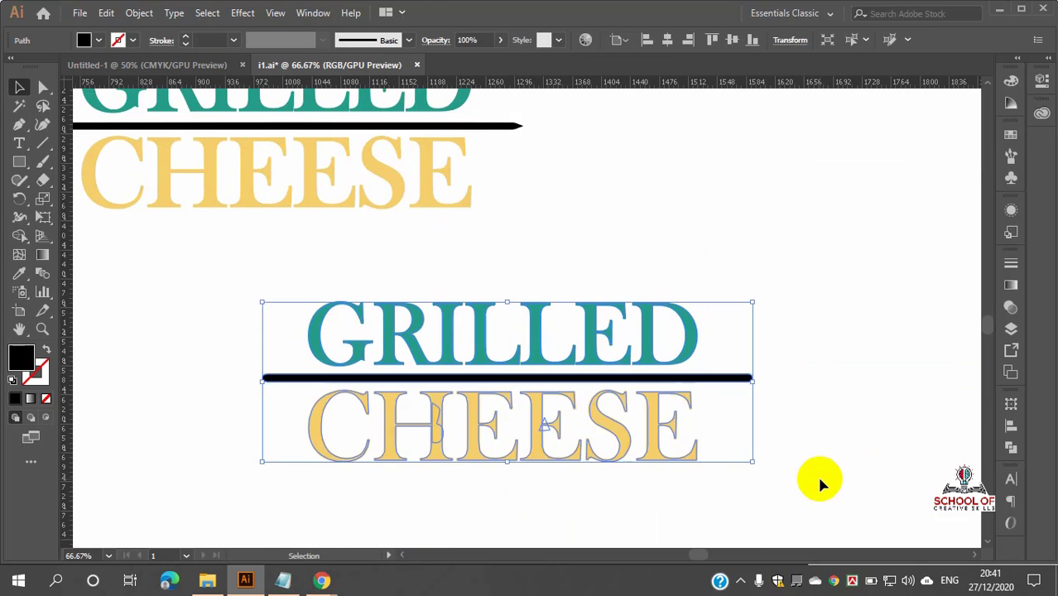
left_click_drag(751, 465, 867, 530)
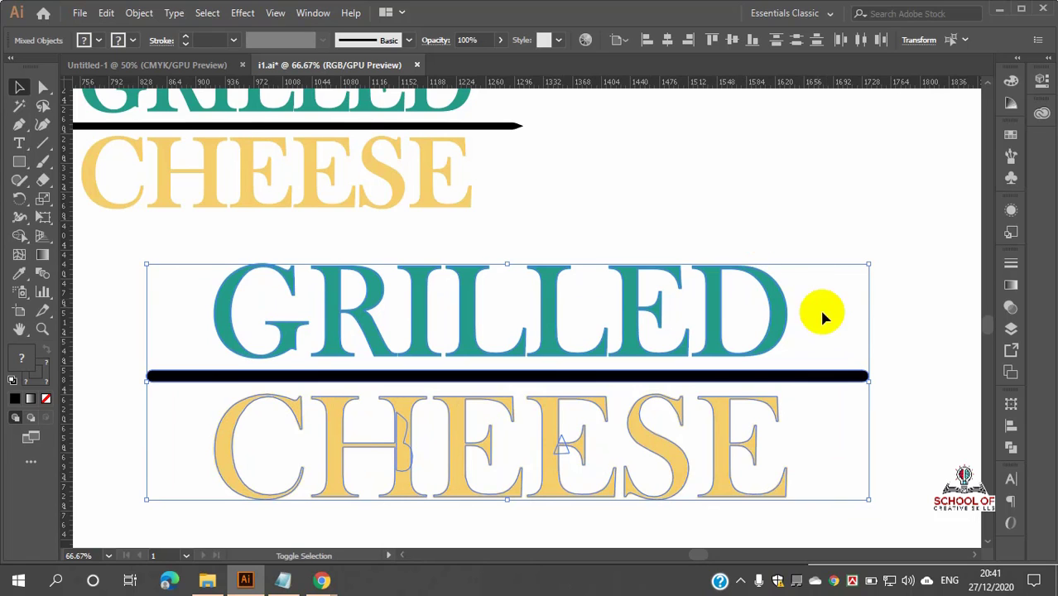
scroll(621, 294, "down", 5)
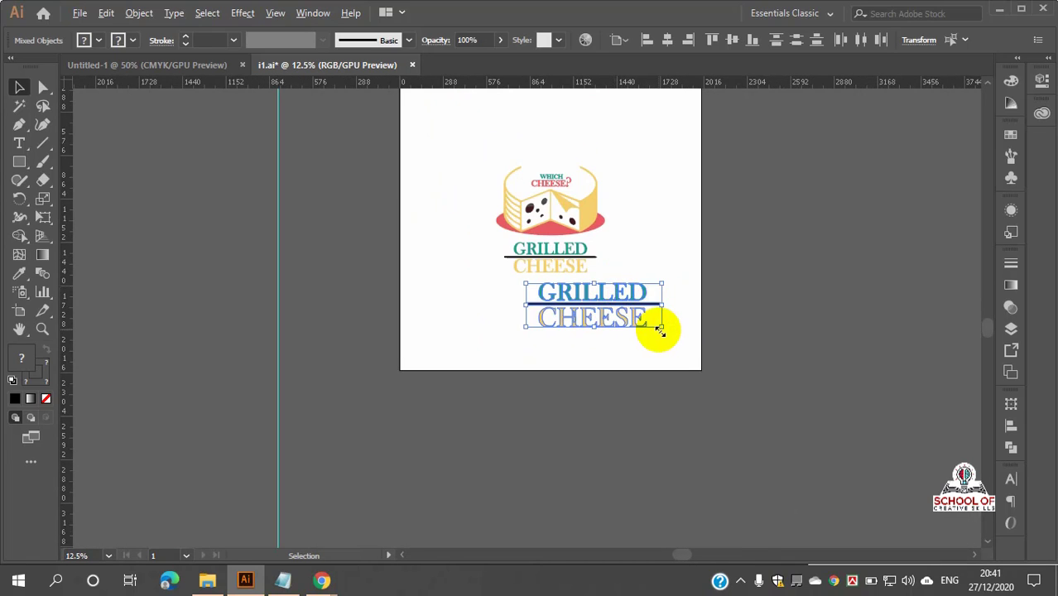
scroll(657, 329, "up", 3)
scroll(664, 322, "up", 1)
scroll(668, 318, "up", 2)
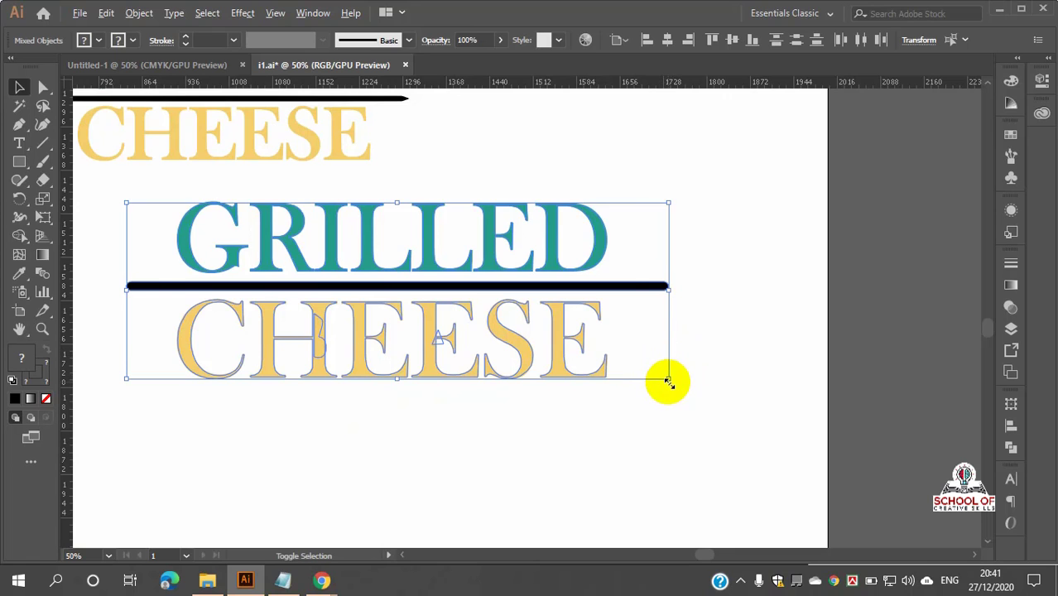
- Shrink the copied lettering and outlined divider together and compare the line's thickness with the letters
left_click_drag(667, 378, 408, 302)
scroll(408, 302, "up", 6)
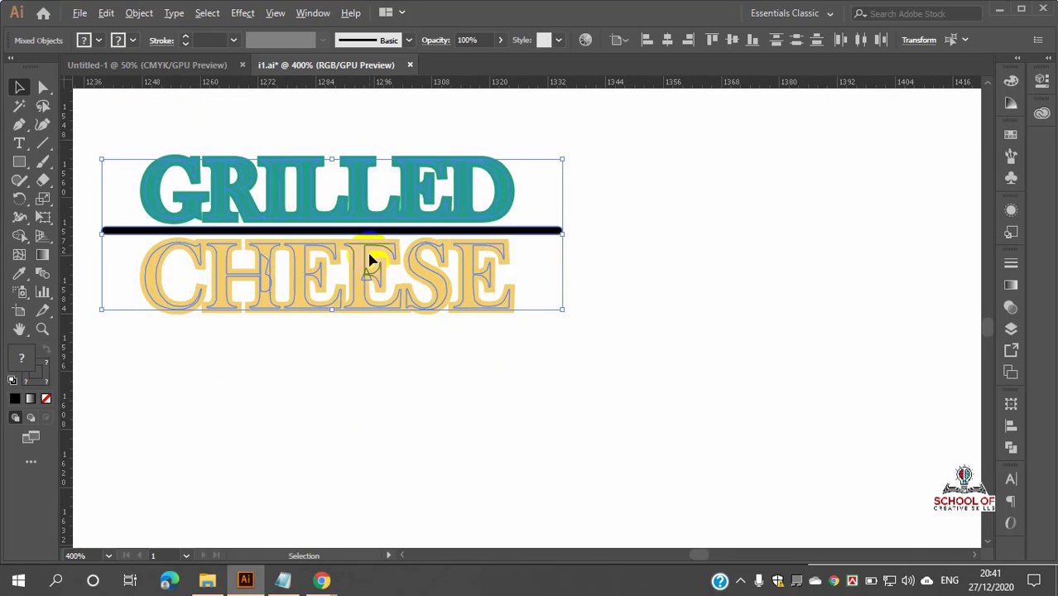
left_click(815, 280)
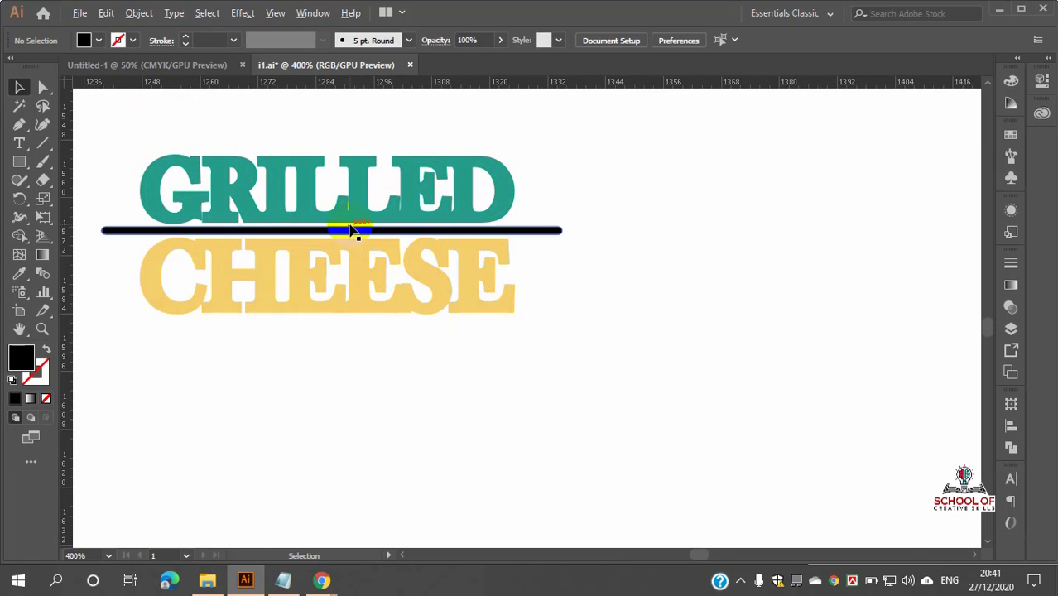
- Undo the shrinking of the copied lettering and deselect everything
scroll(351, 230, "down", 1)
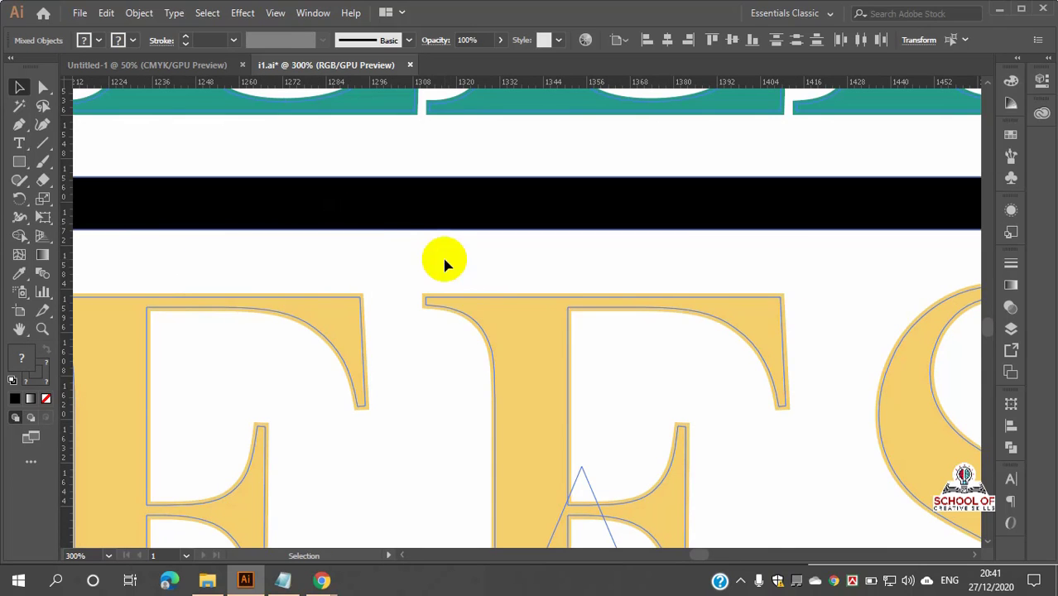
scroll(445, 260, "down", 3)
left_click(465, 267)
scroll(538, 284, "down", 1)
scroll(538, 284, "down", 2)
left_click(591, 241)
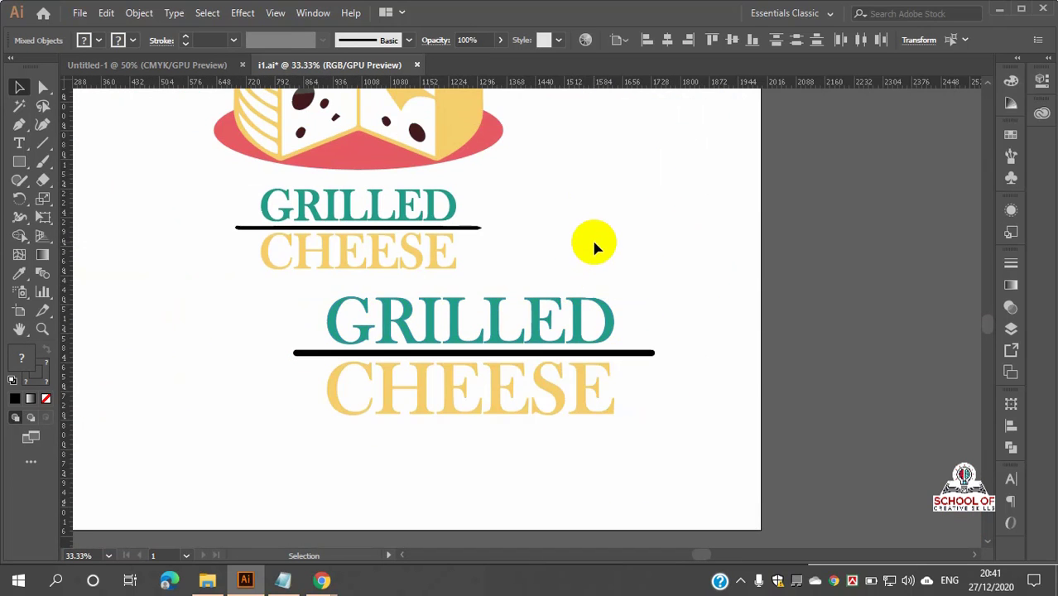
scroll(591, 241, "up", 2)
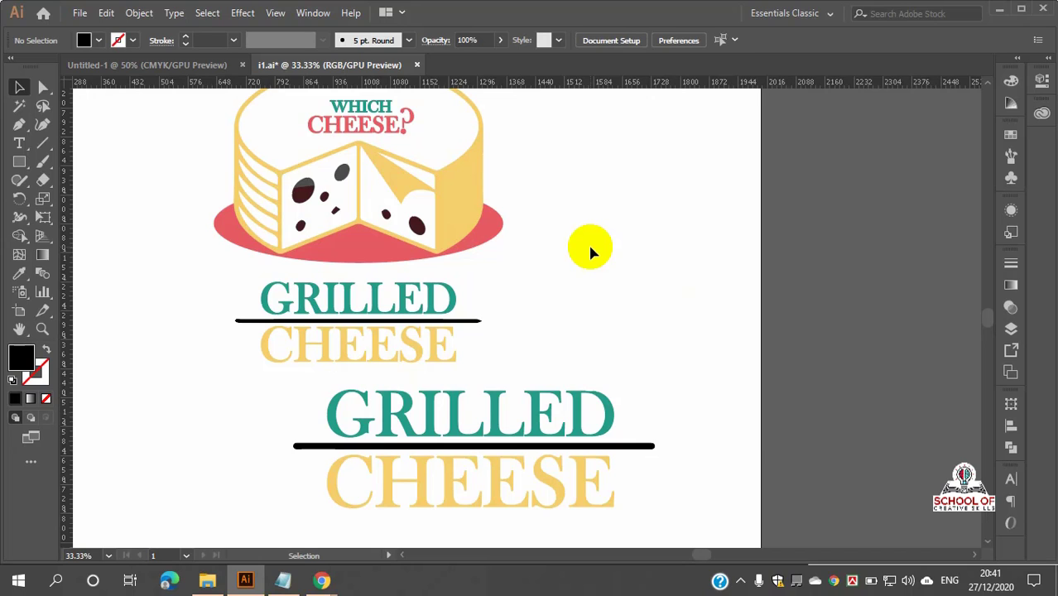
- Delete the copied GRILLED CHEESE lettering and its divider from below the logo
key("ctrl+minus")
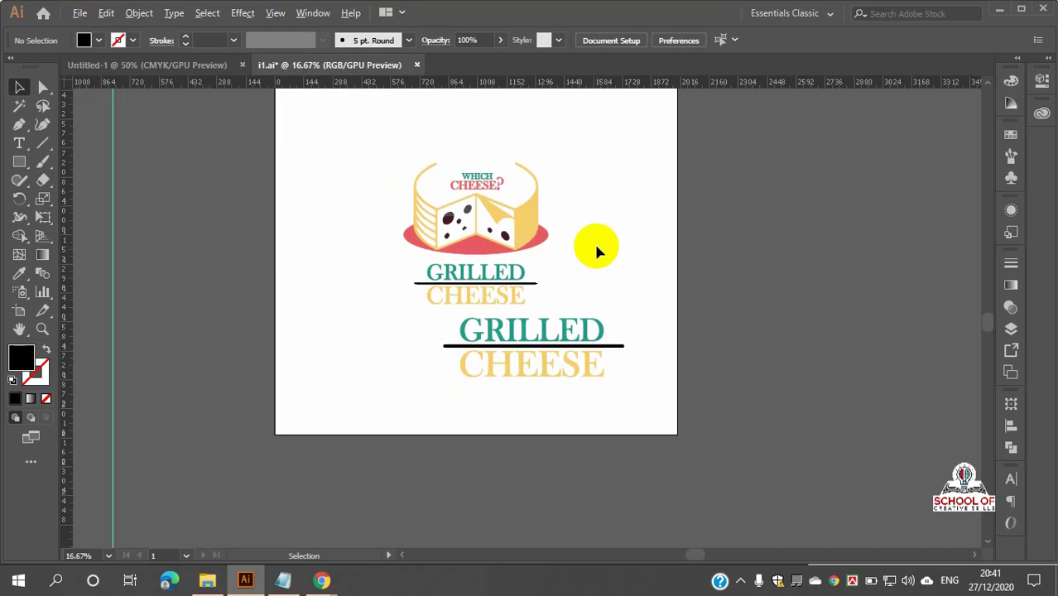
left_click_drag(419, 385, 621, 449)
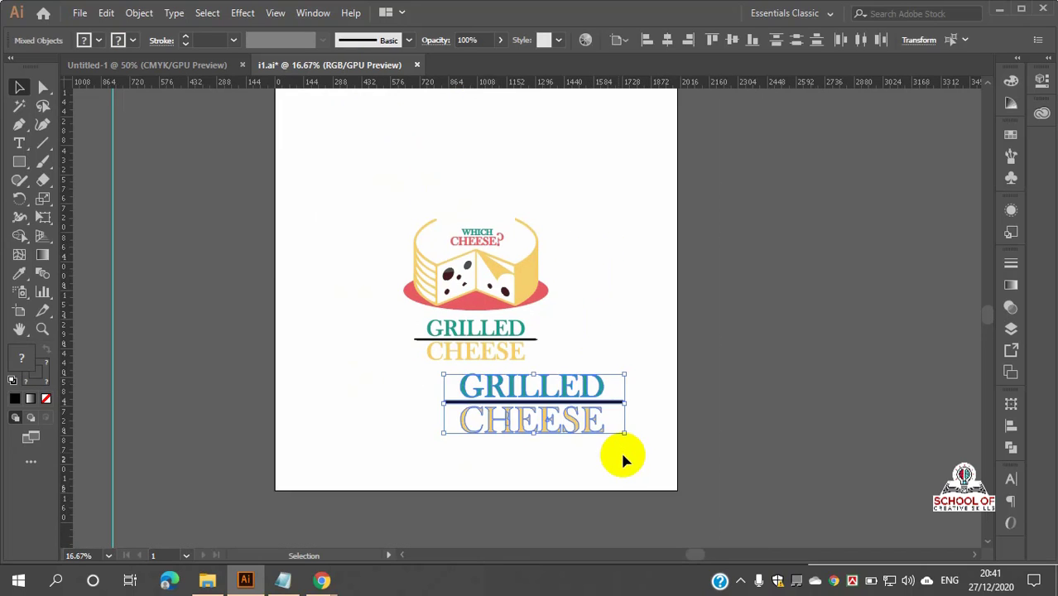
key("Delete")
scroll(580, 330, "up", 2)
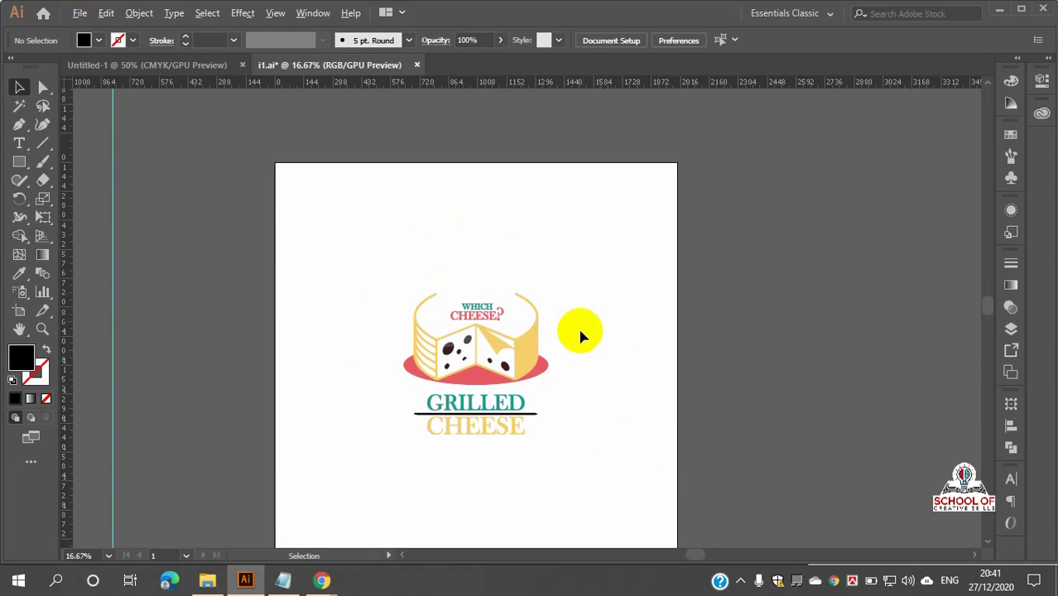
scroll(550, 380, "up", 2)
scroll(539, 374, "down", 1)
scroll(540, 368, "down", 1)
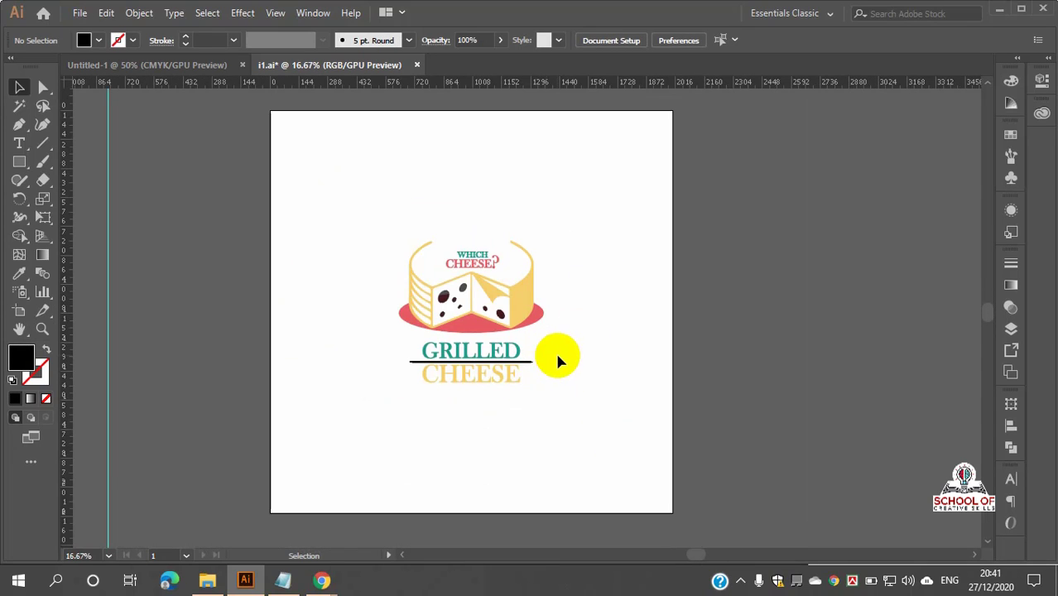
left_click(80, 15)
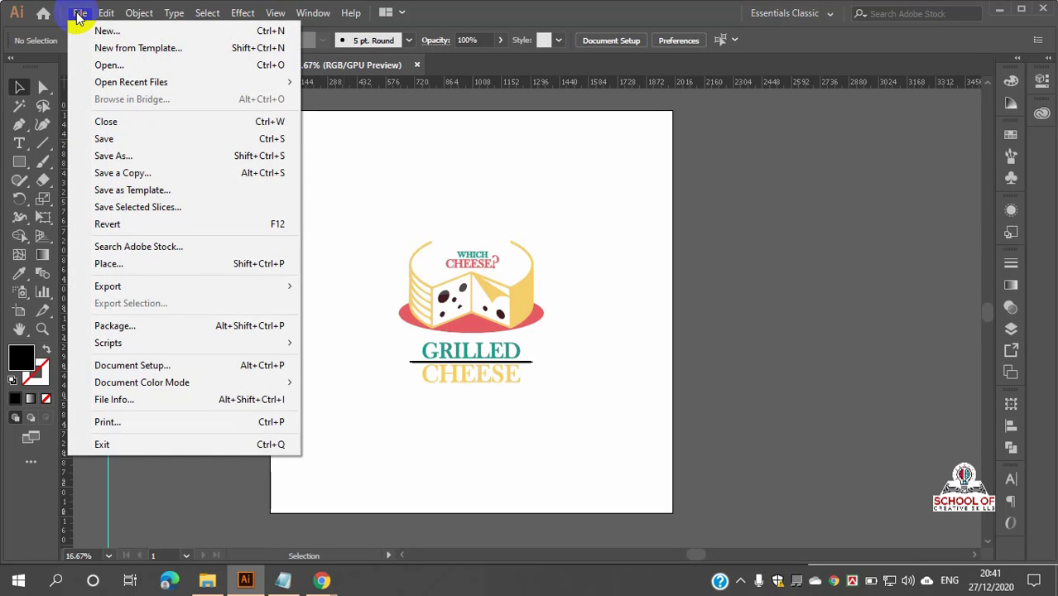
left_click(298, 139)
scroll(323, 147, "up", 1)
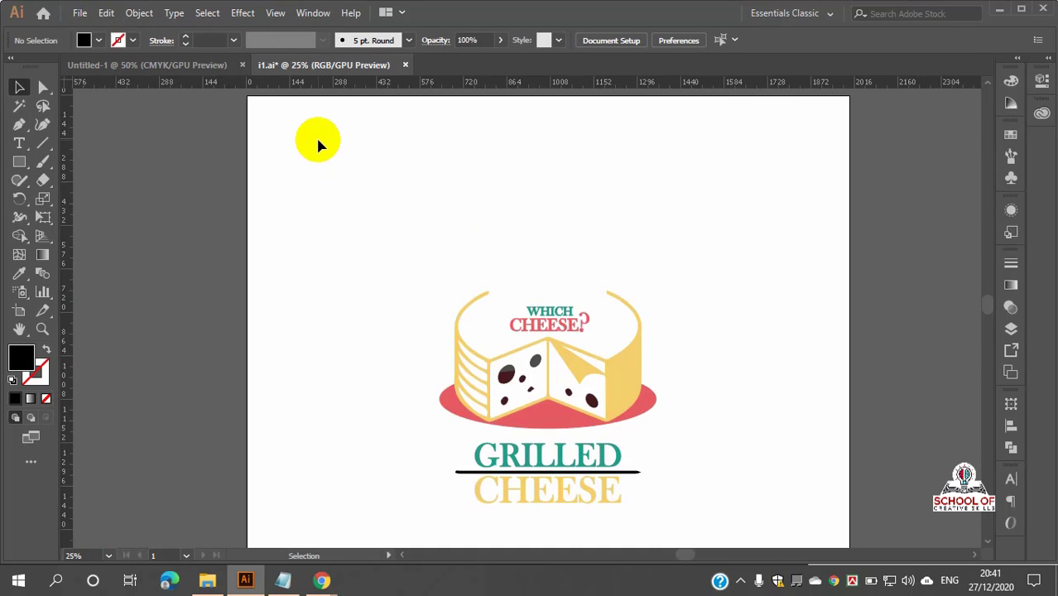
scroll(317, 145, "down", 1)
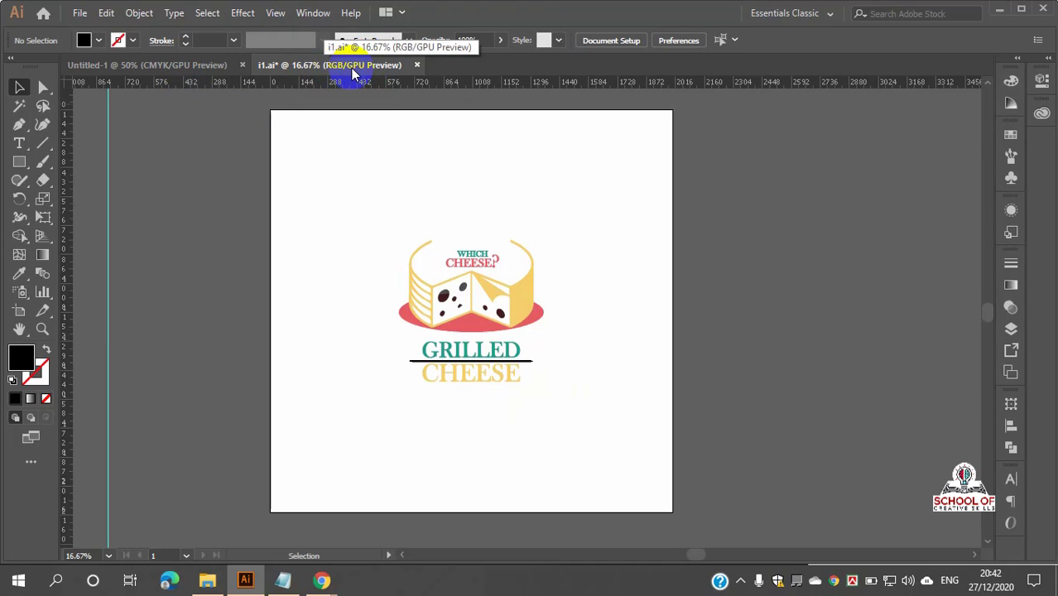
- Change the document color mode from RGB to CMYK and check the logo's colors
left_click(80, 14)
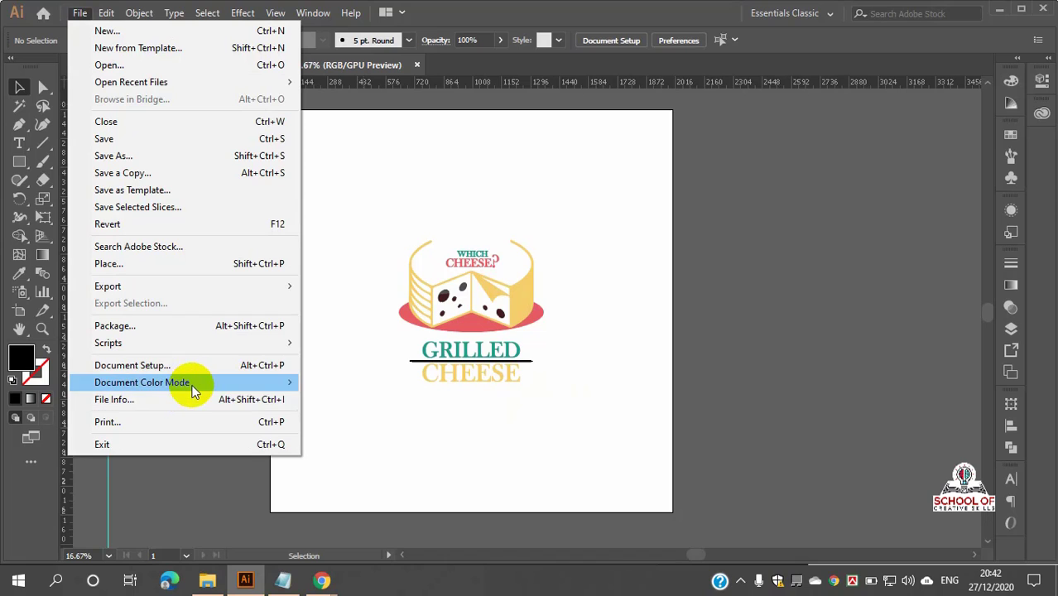
mouse_move(271, 385)
left_click(338, 380)
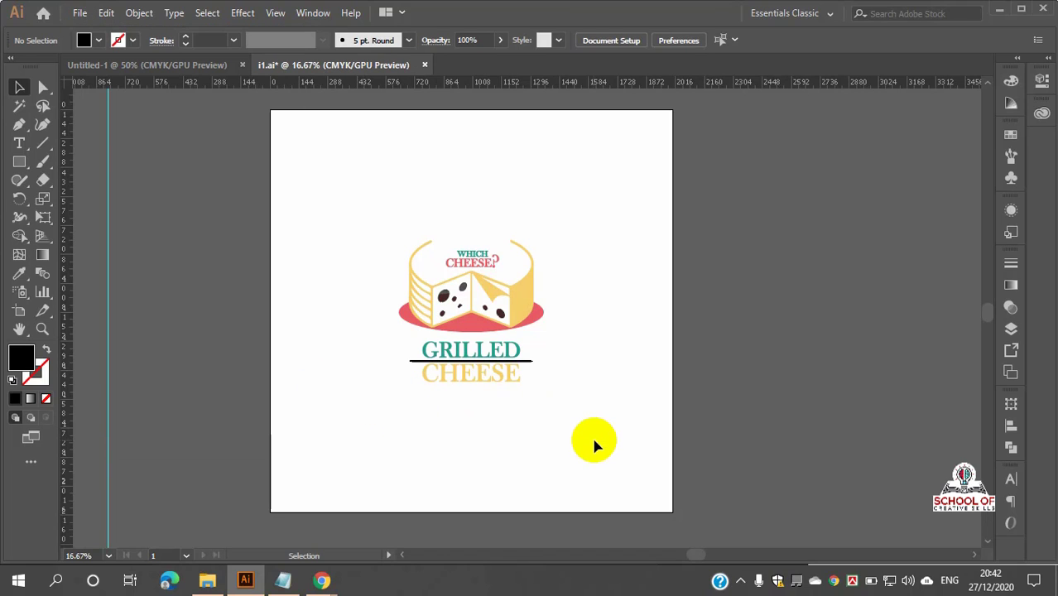
scroll(288, 165, "up", 2)
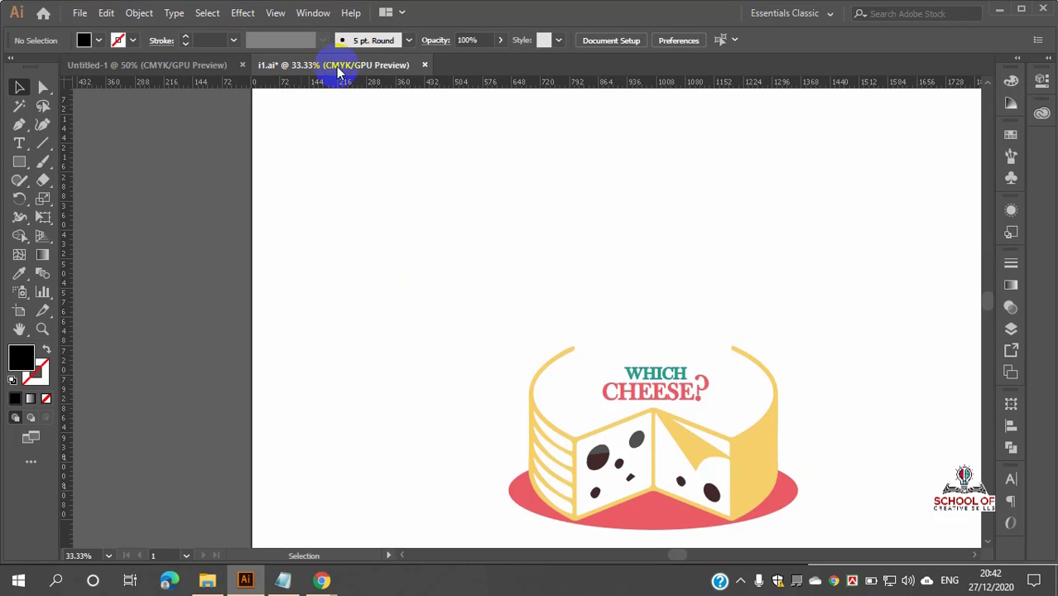
scroll(531, 269, "down", 2)
scroll(531, 272, "up", 2)
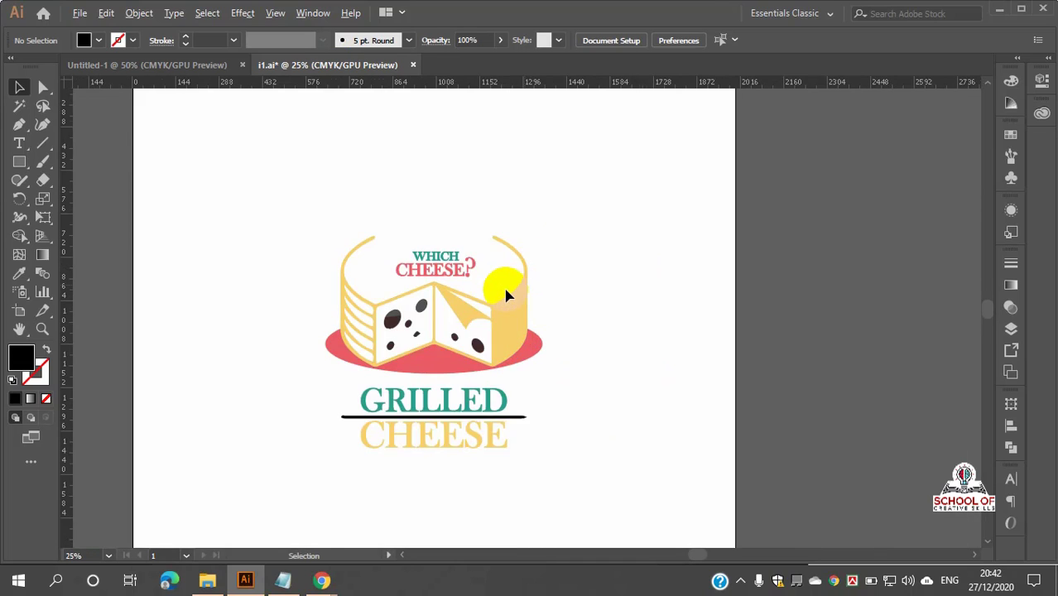
scroll(522, 285, "up", 1)
scroll(522, 284, "down", 3)
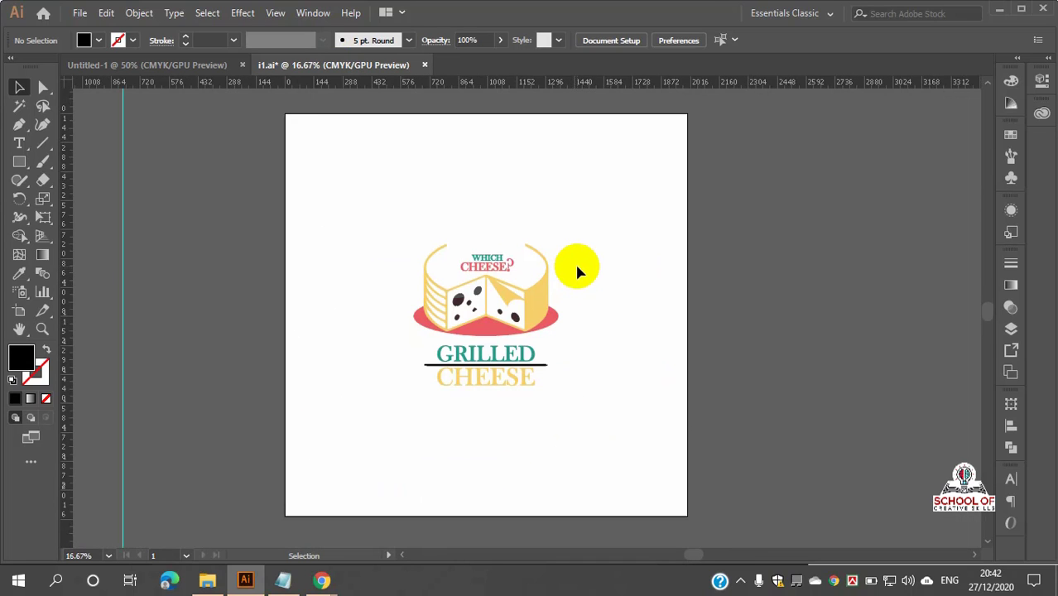
- Begin saving the logo under a new name and create a folder named Final File inside the CHEESE folder
left_click(79, 12)
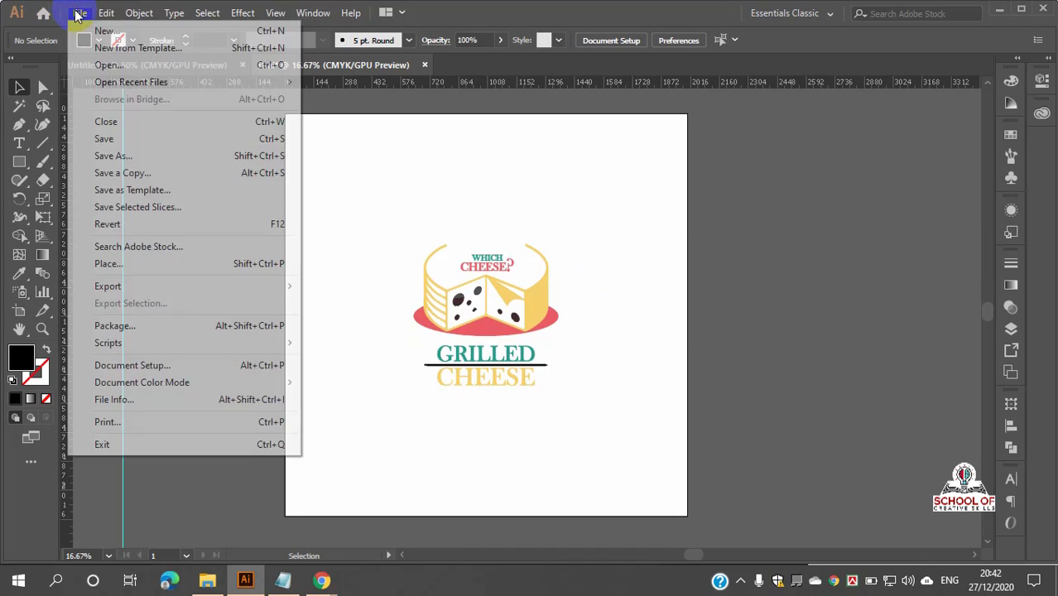
left_click(121, 156)
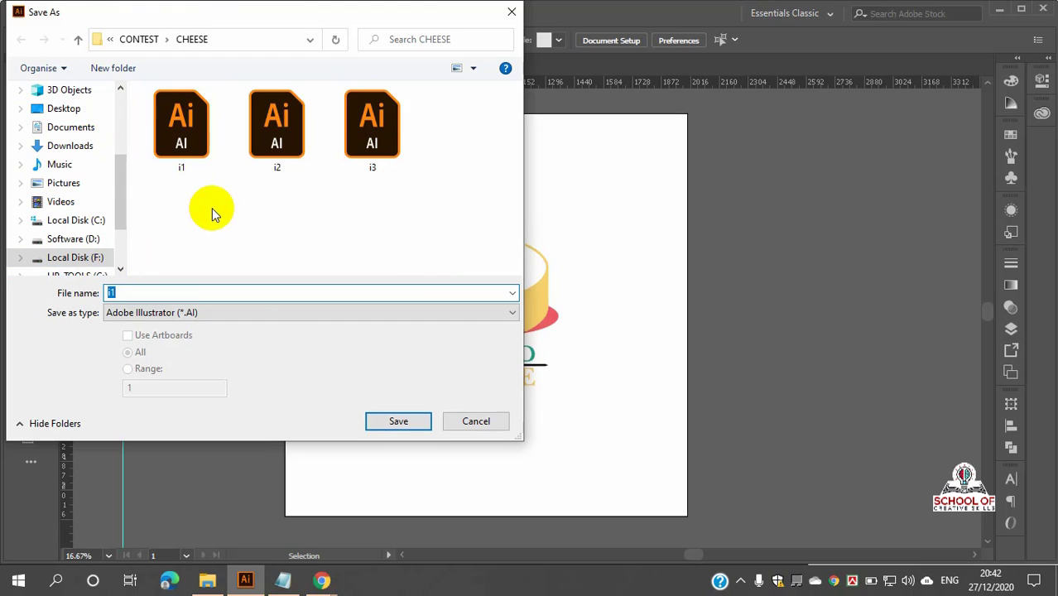
right_click(213, 204)
left_click(248, 189)
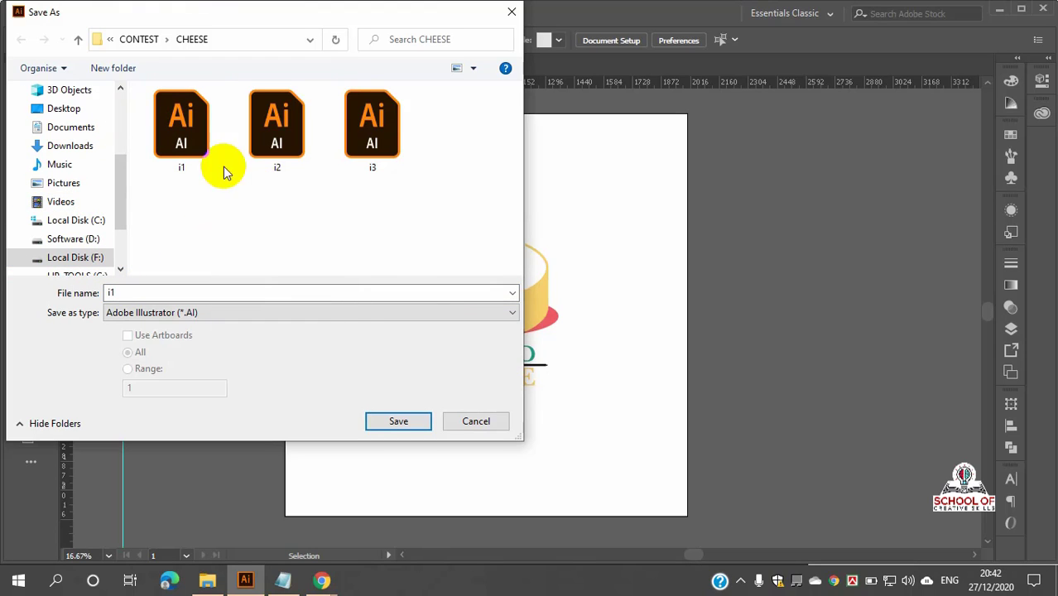
left_click(77, 41)
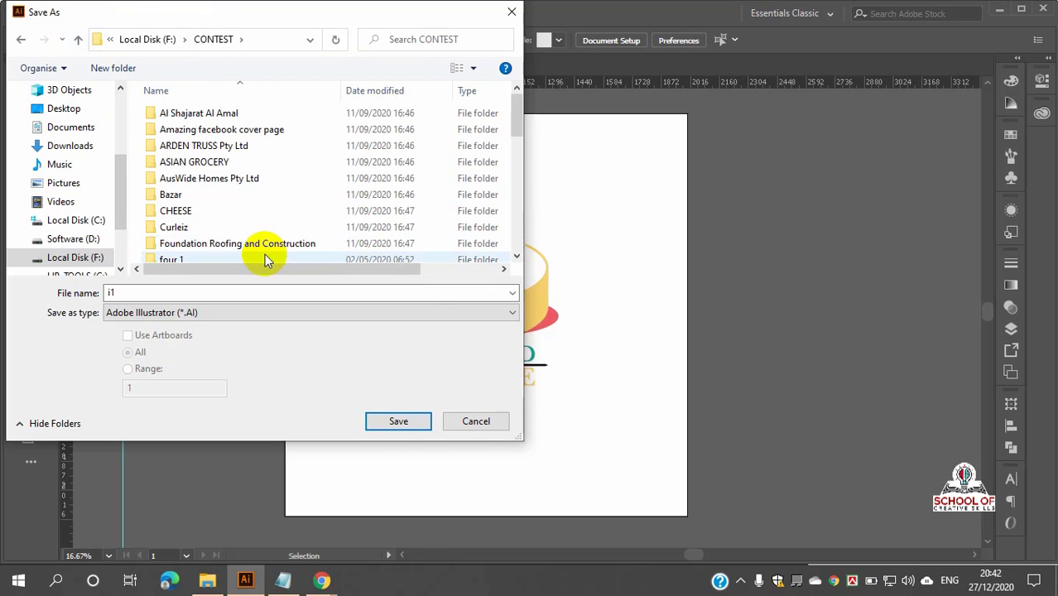
double_click(219, 212)
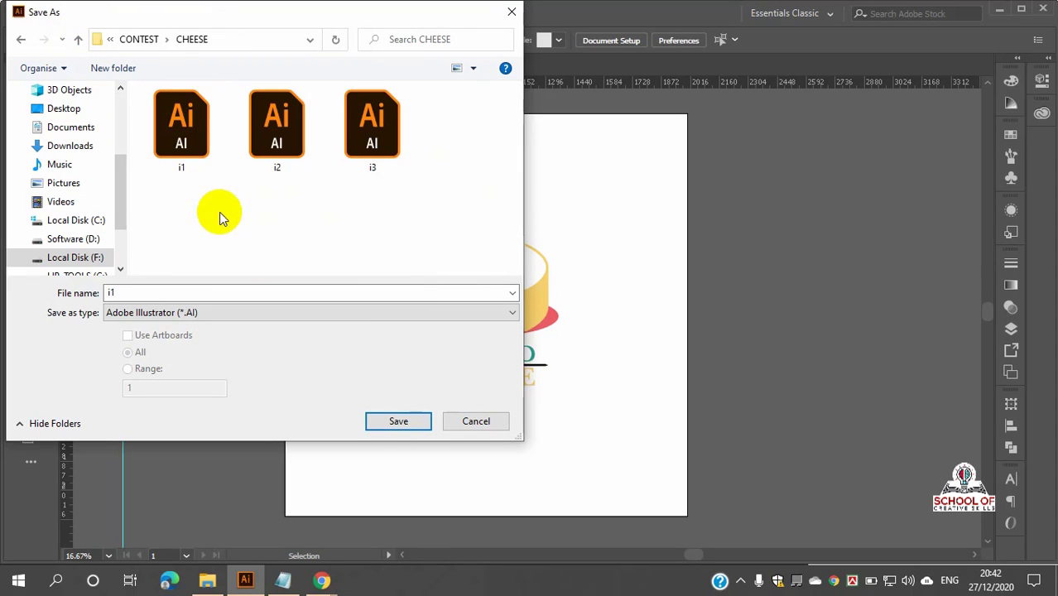
right_click(235, 201)
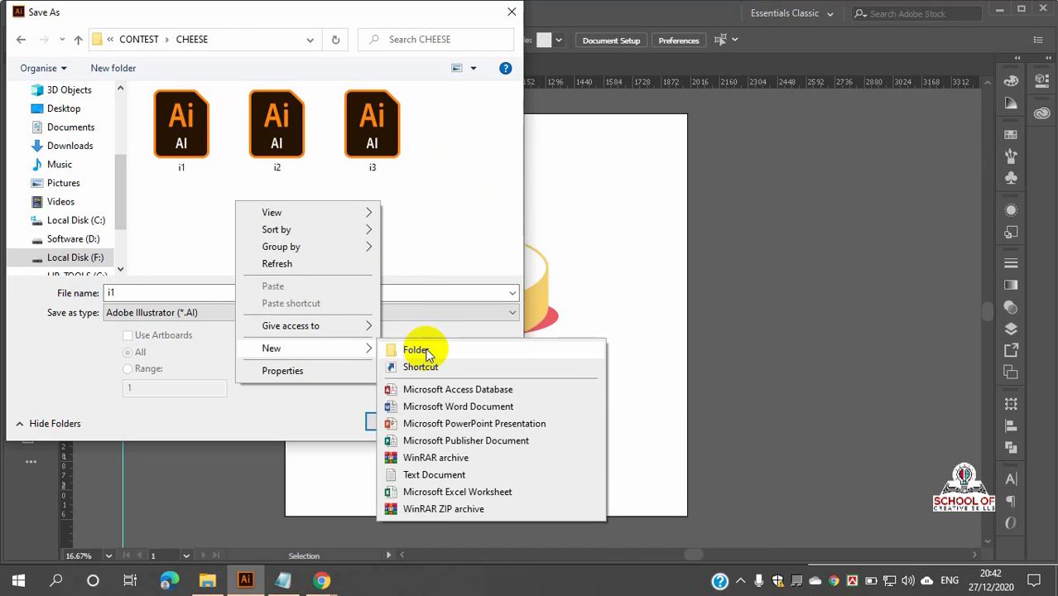
left_click(370, 319)
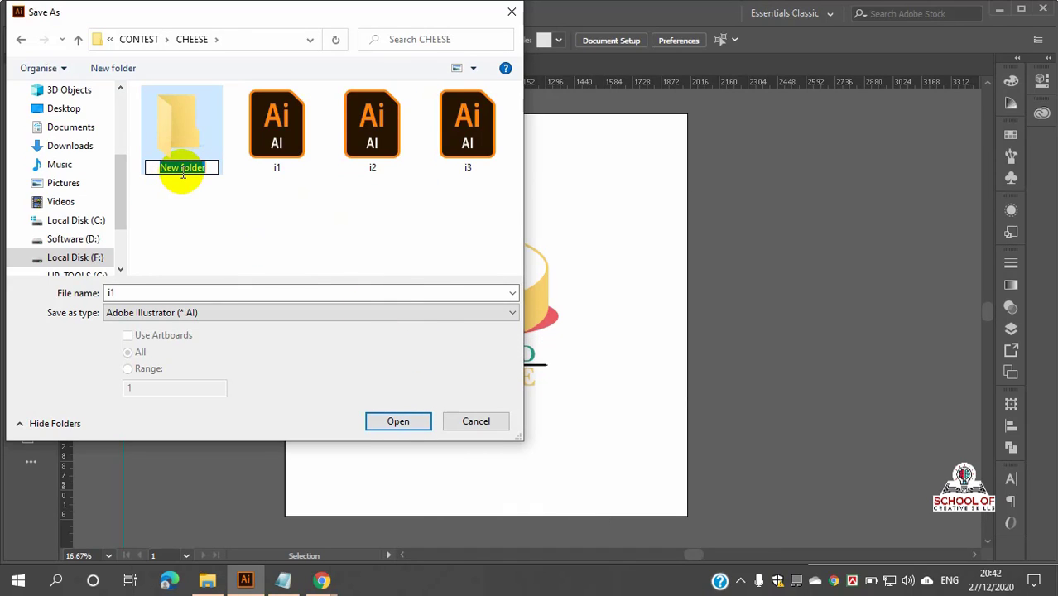
type("Final File")
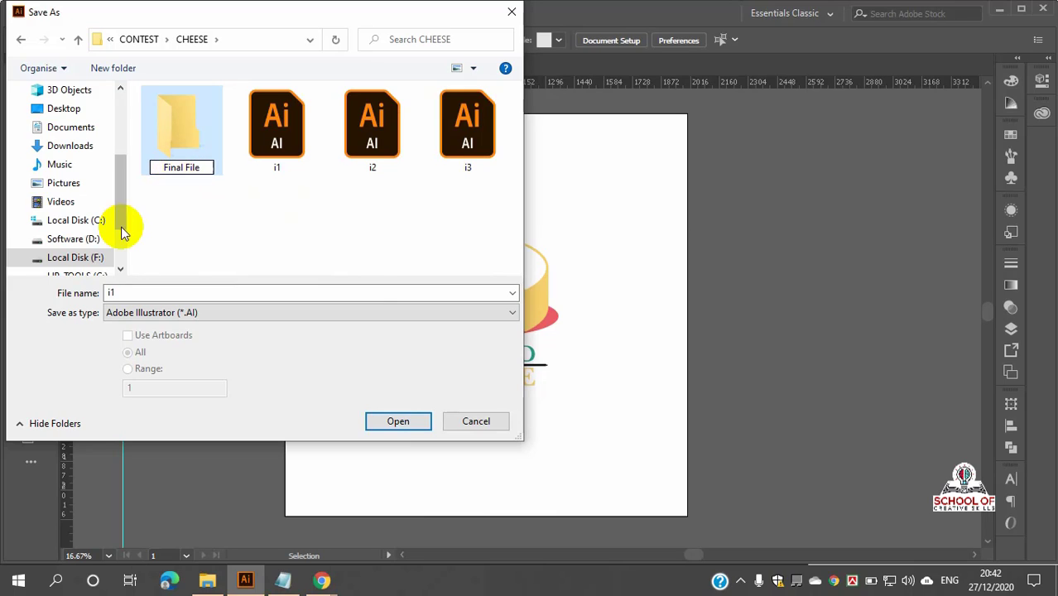
left_click(215, 211)
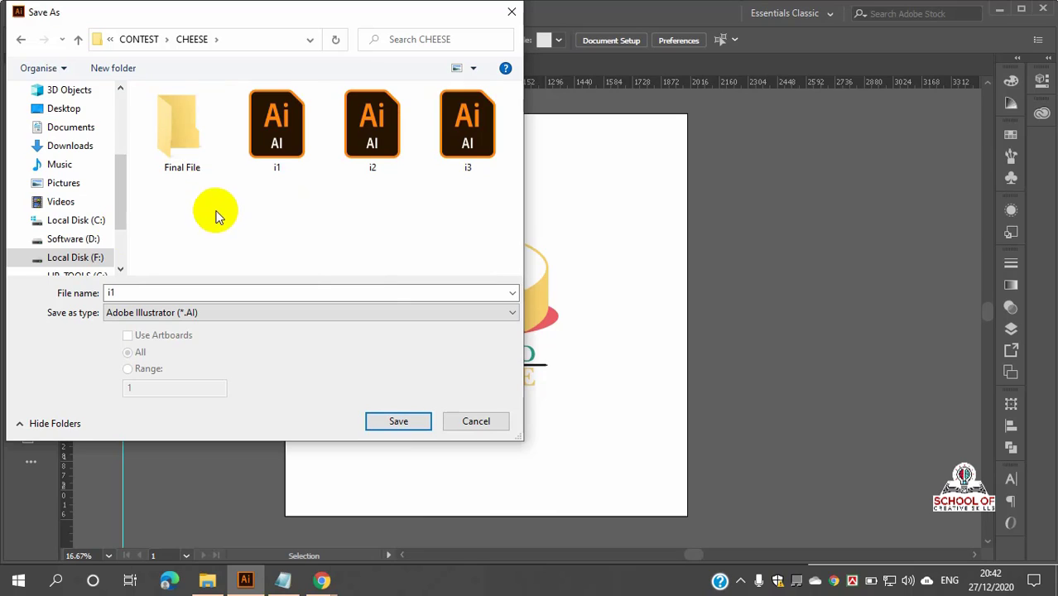
- Save the logo in the Final File folder as CHEESE in Adobe Illustrator format with the version set to Illustrator CC
double_click(190, 153)
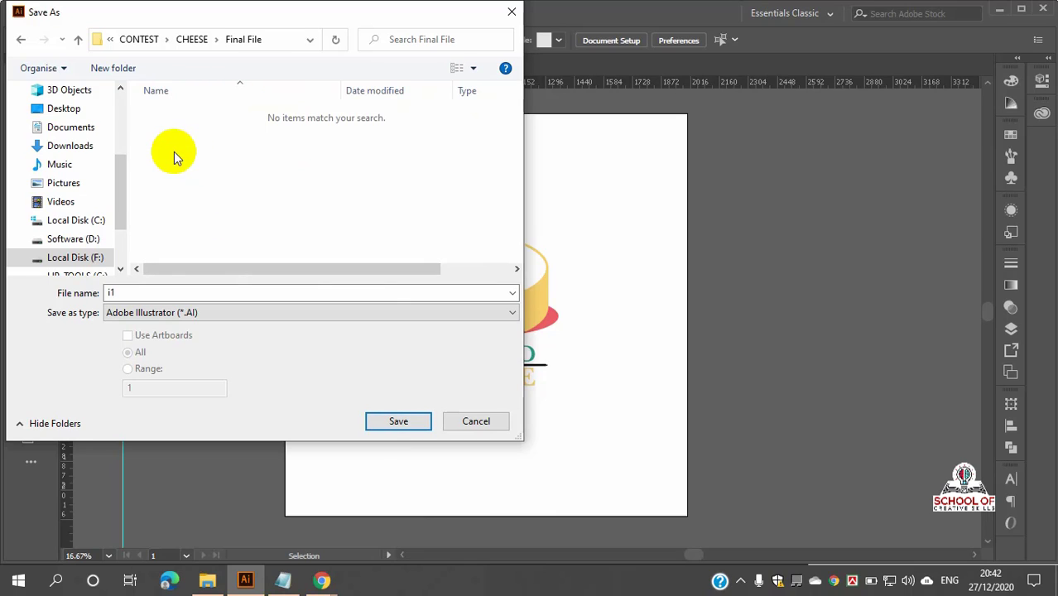
double_click(137, 292)
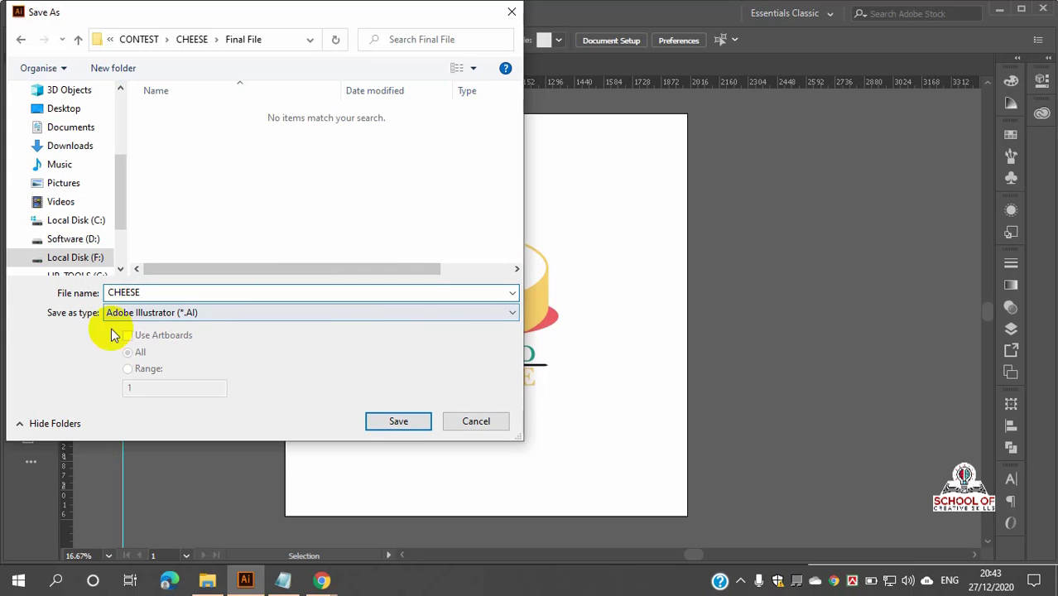
left_click(398, 422)
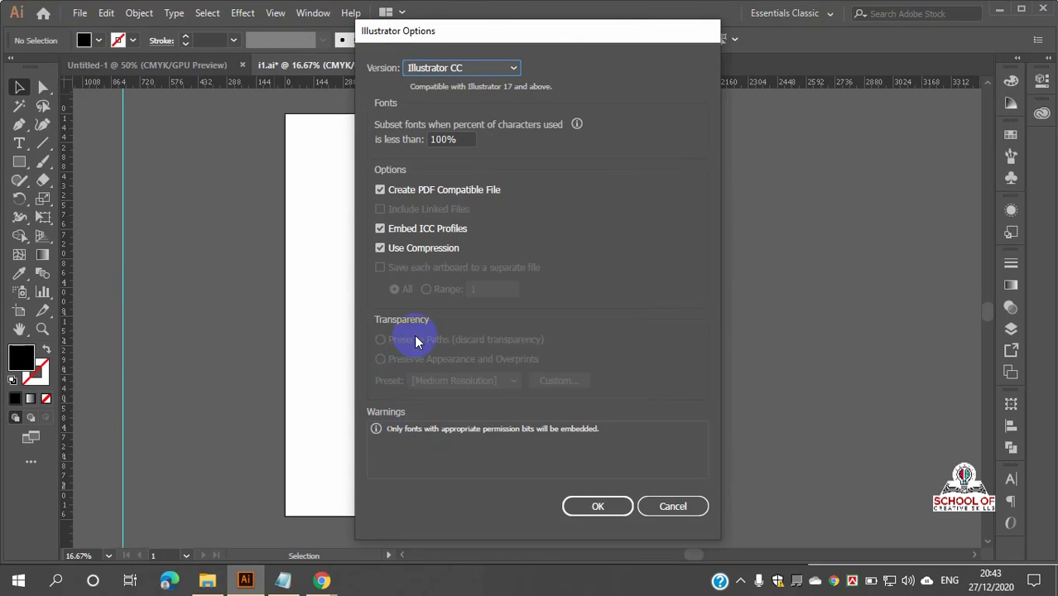
left_click(513, 70)
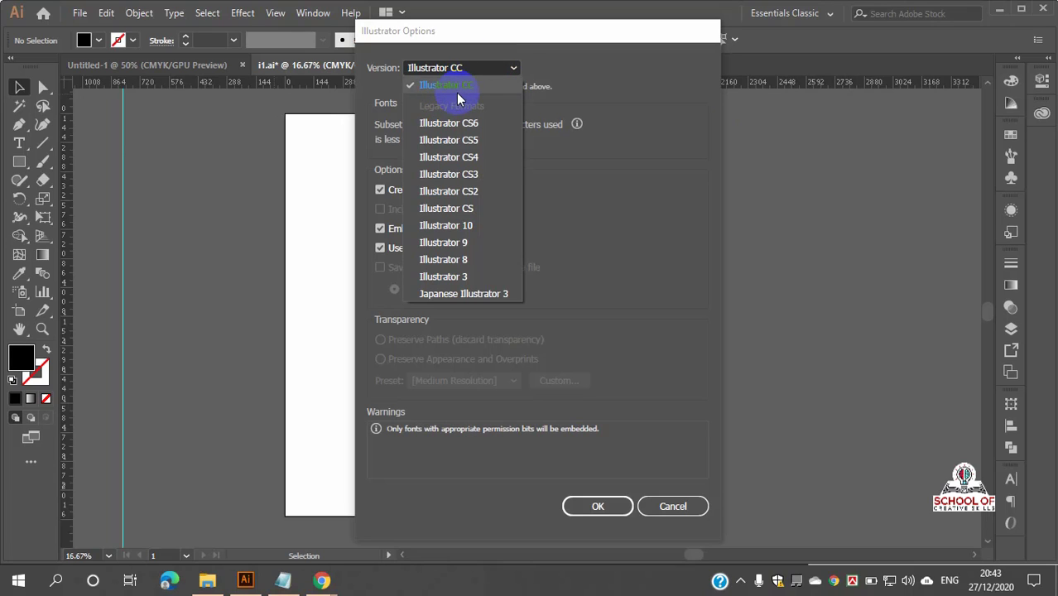
left_click(464, 122)
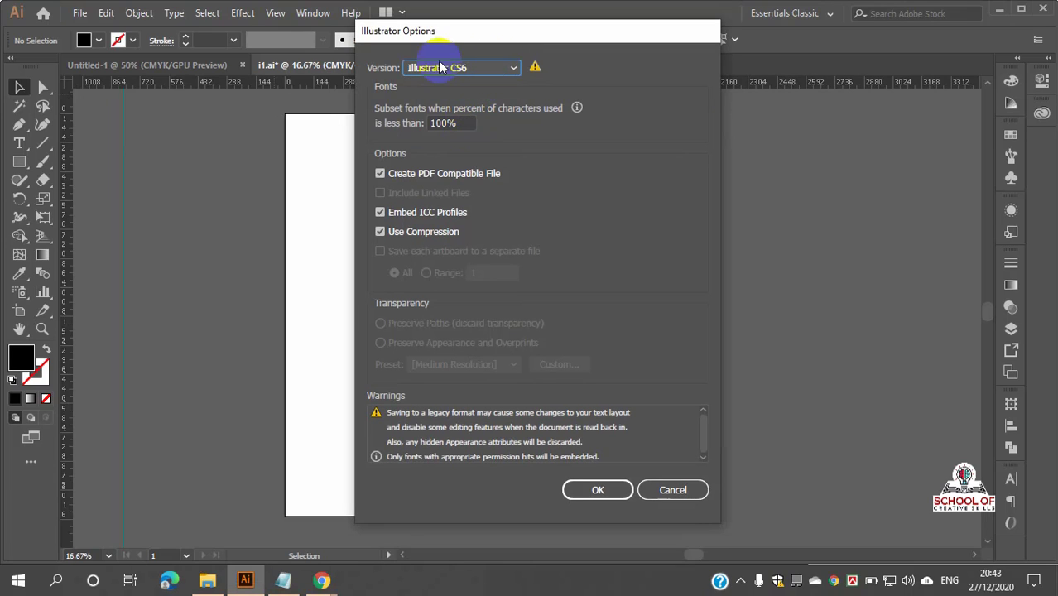
left_click(512, 70)
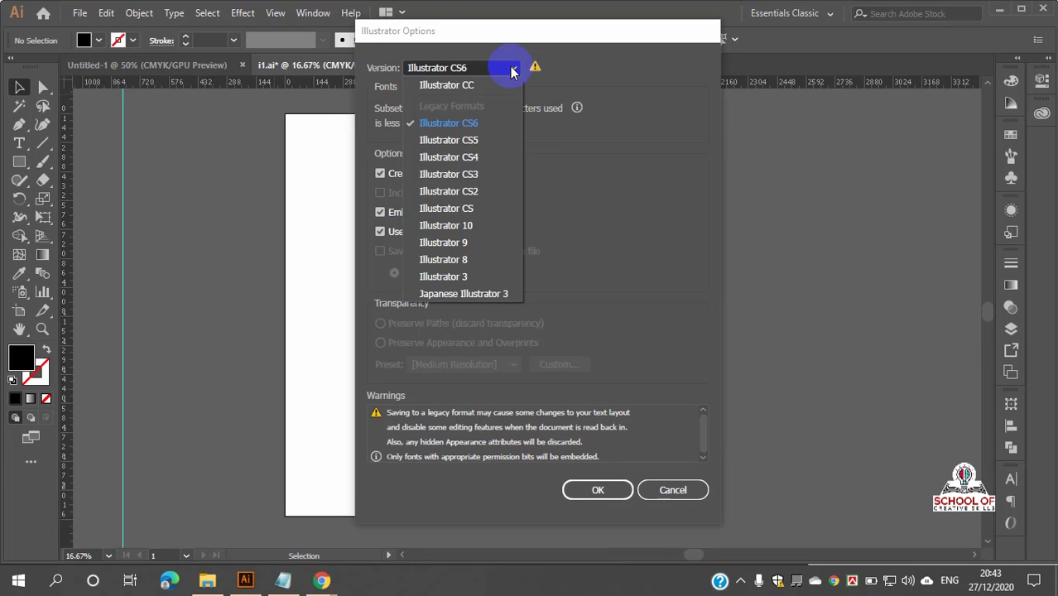
left_click(461, 85)
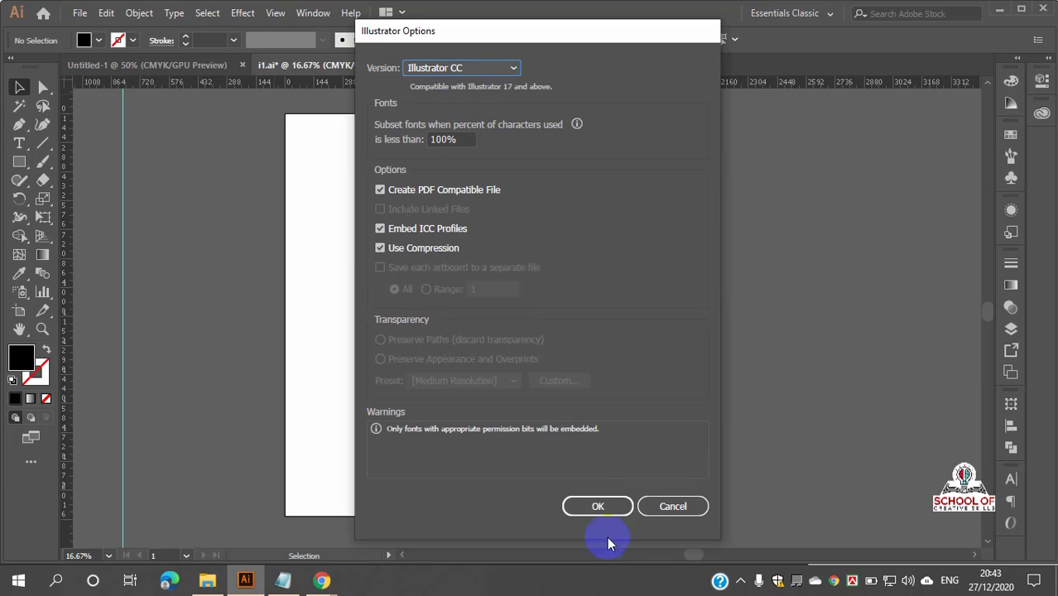
left_click(594, 506)
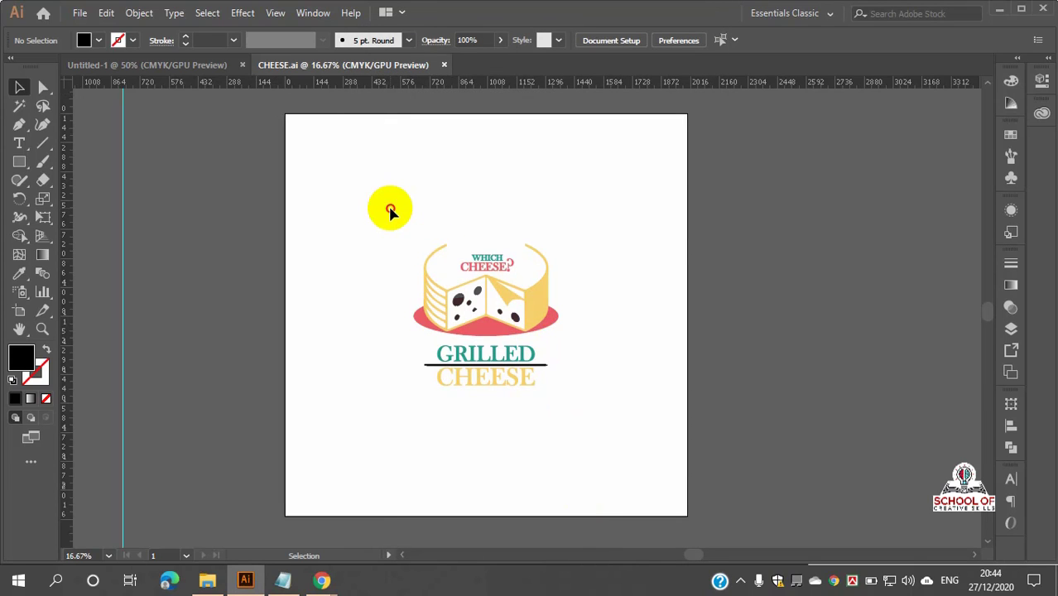
left_click_drag(391, 212, 547, 342)
left_click(633, 362)
left_click(78, 12)
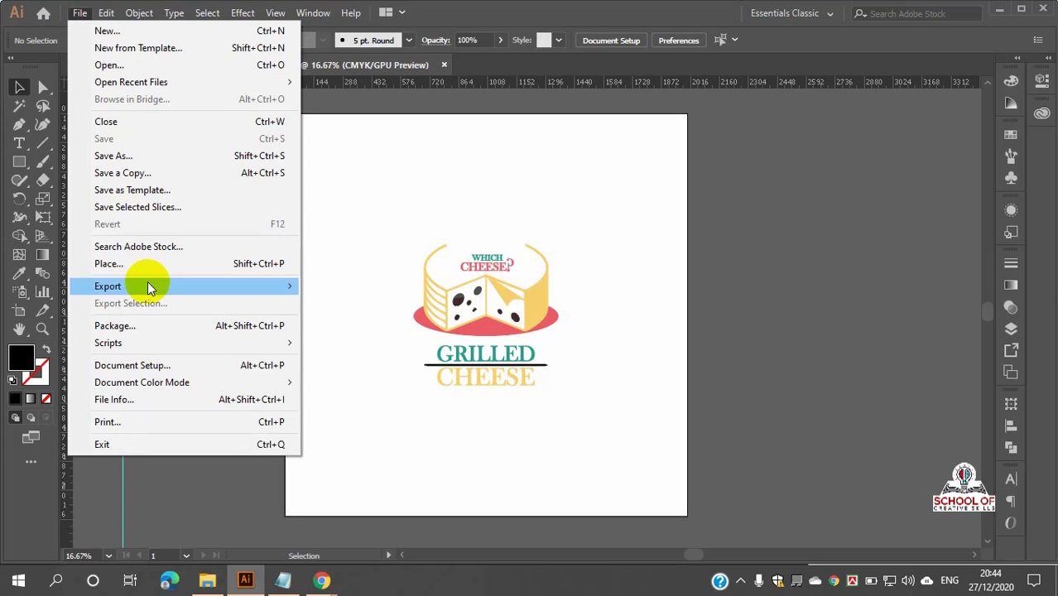
mouse_move(148, 286)
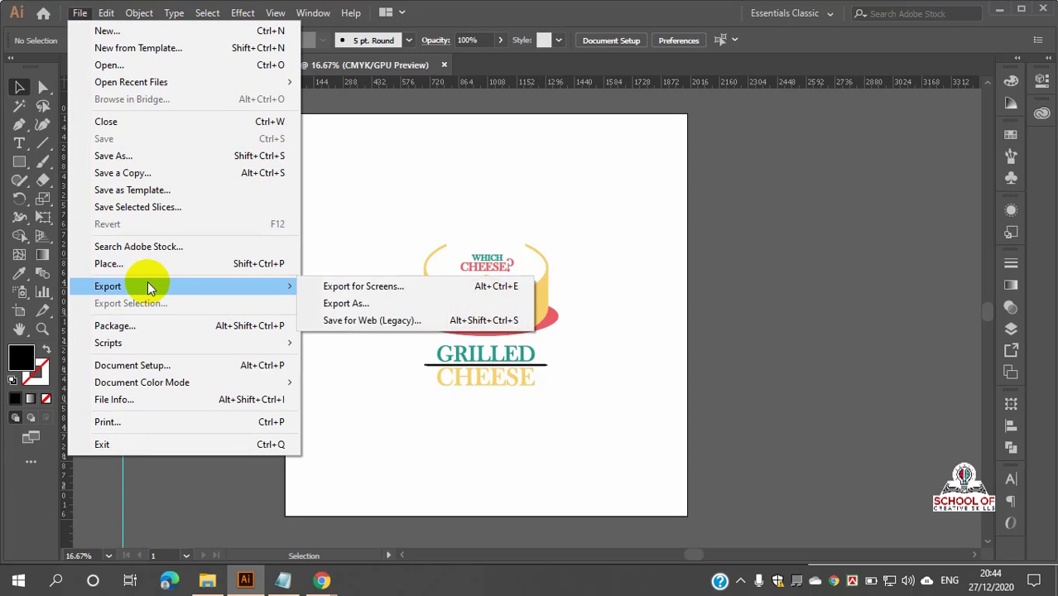
left_click(369, 303)
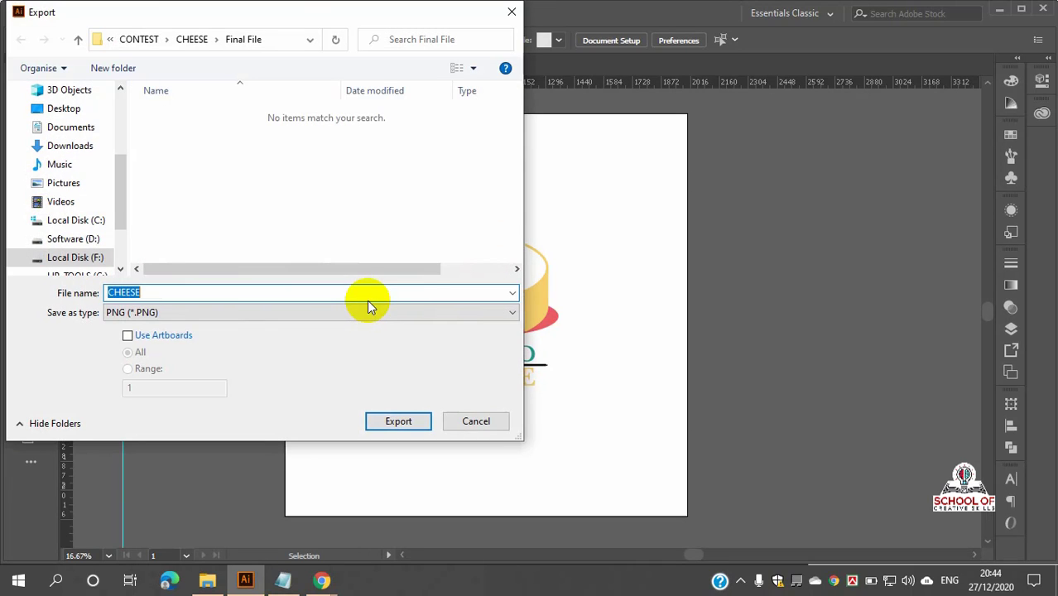
left_click(362, 307)
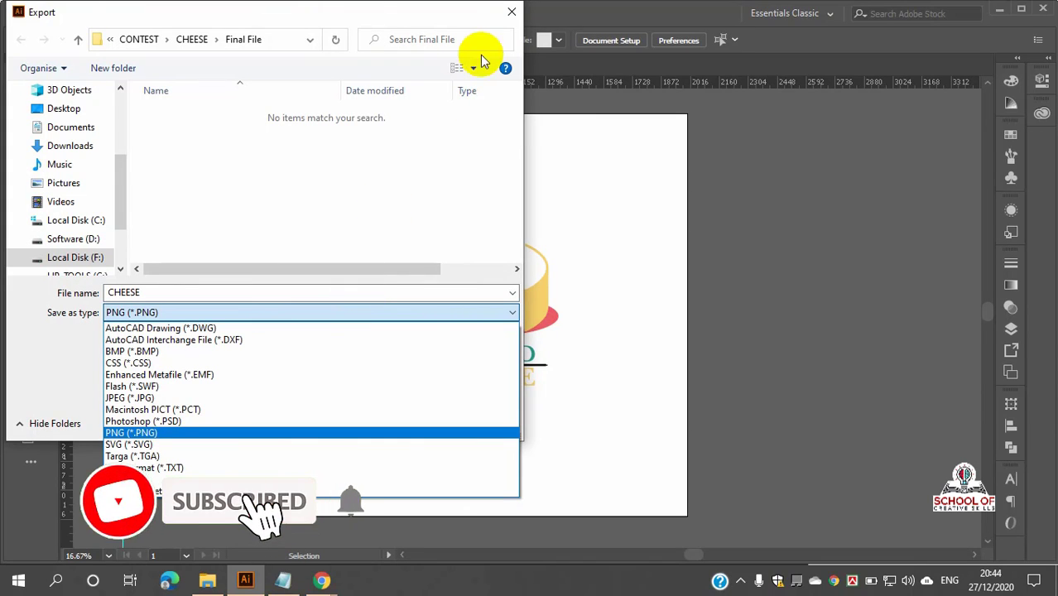
left_click(515, 12)
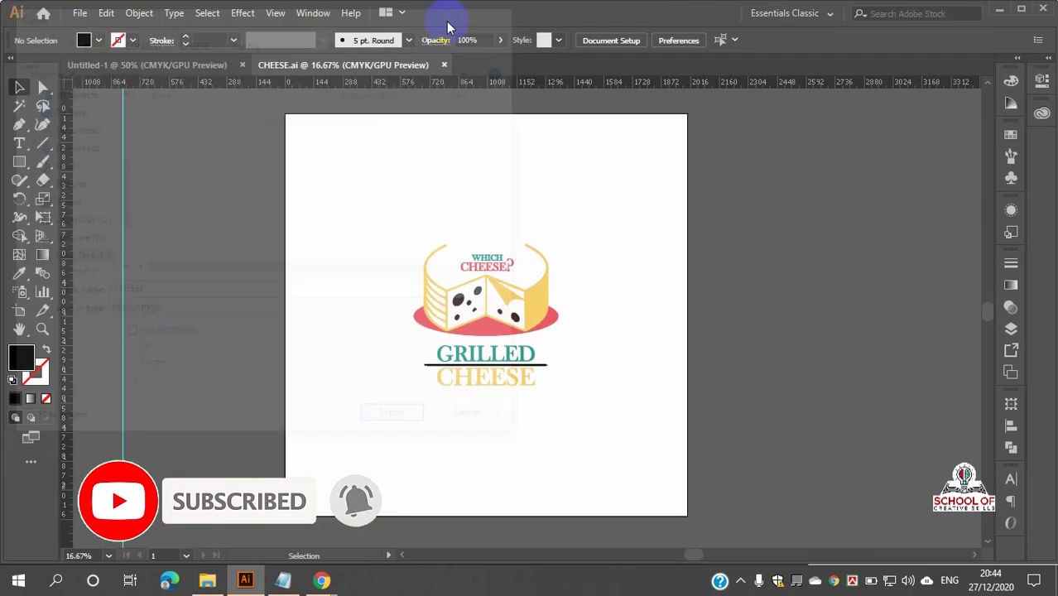
left_click(513, 11)
- Save the logo in the Final File folder as CHEESE in Illustrator EPS format, using the Illustrator CC EPS version
left_click(80, 12)
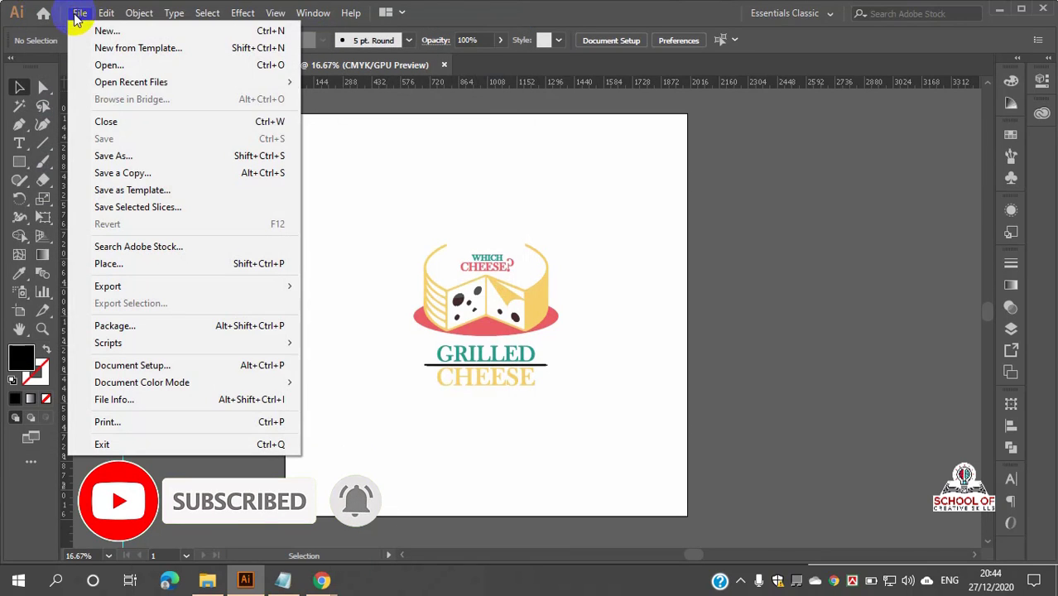
left_click(112, 157)
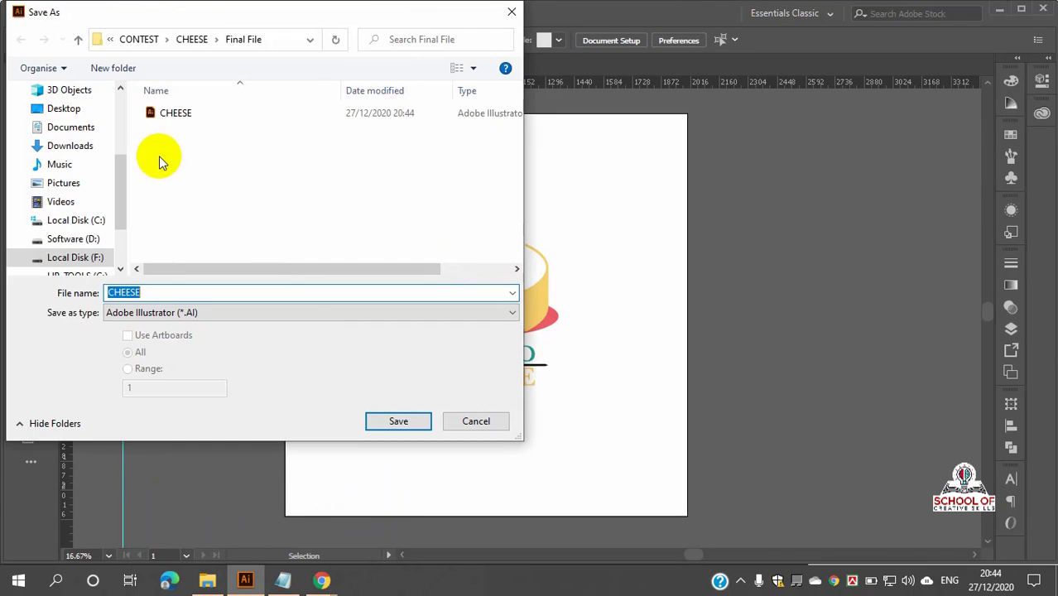
left_click(331, 314)
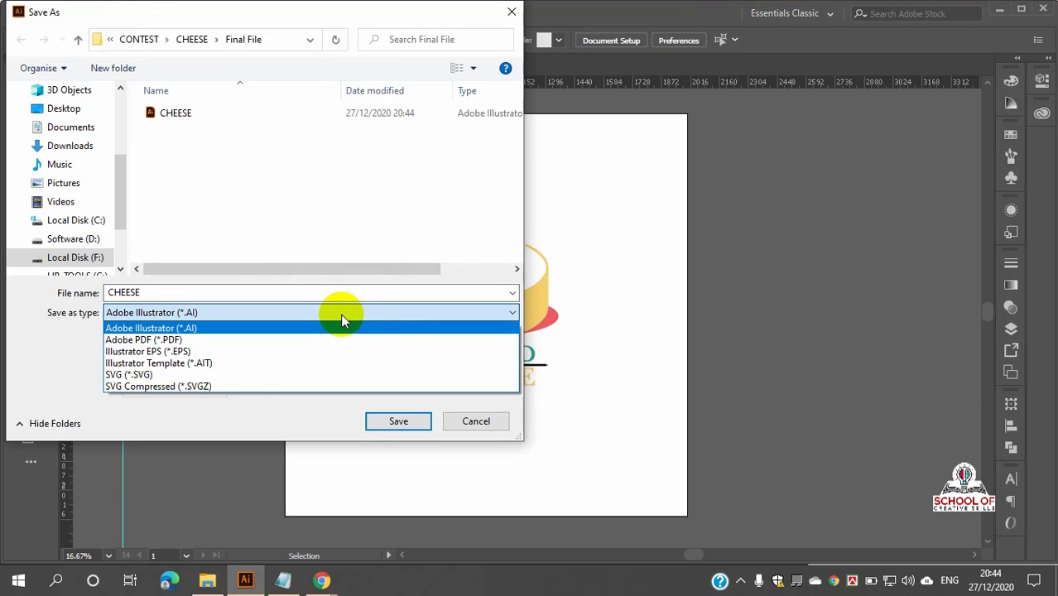
left_click(341, 316)
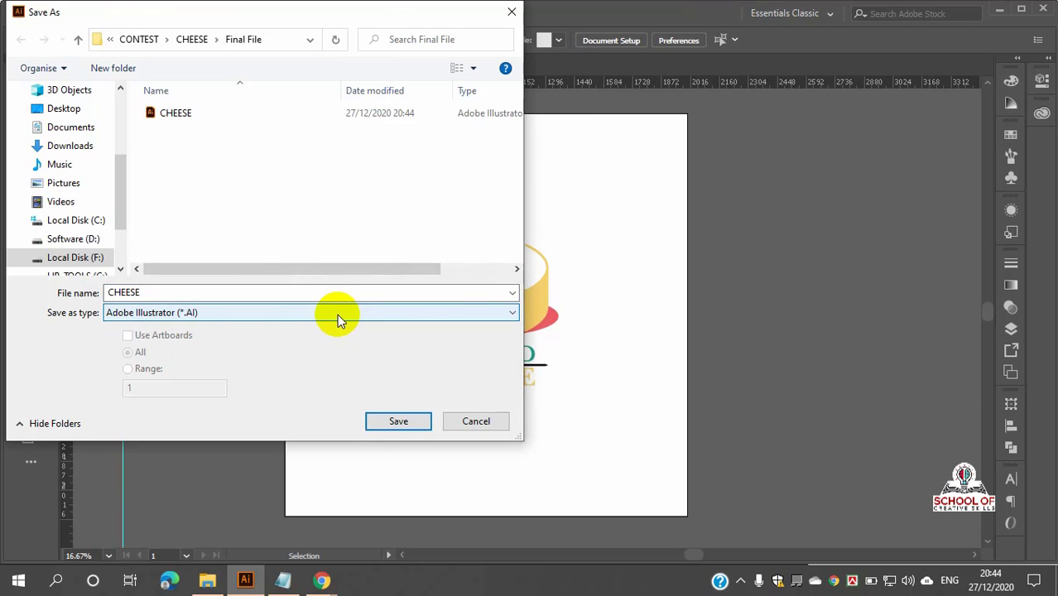
left_click(337, 313)
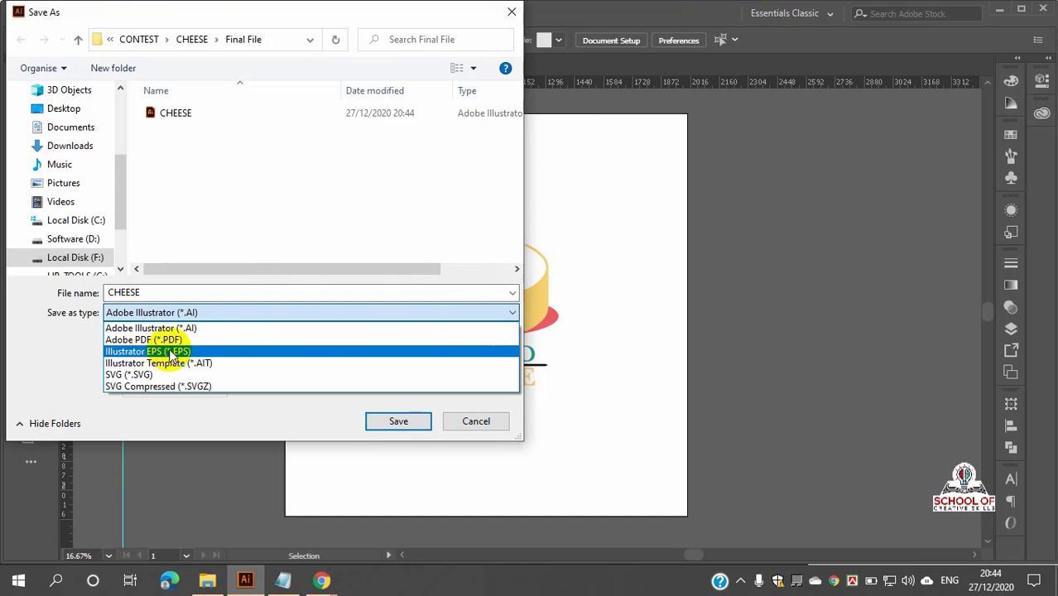
left_click(198, 351)
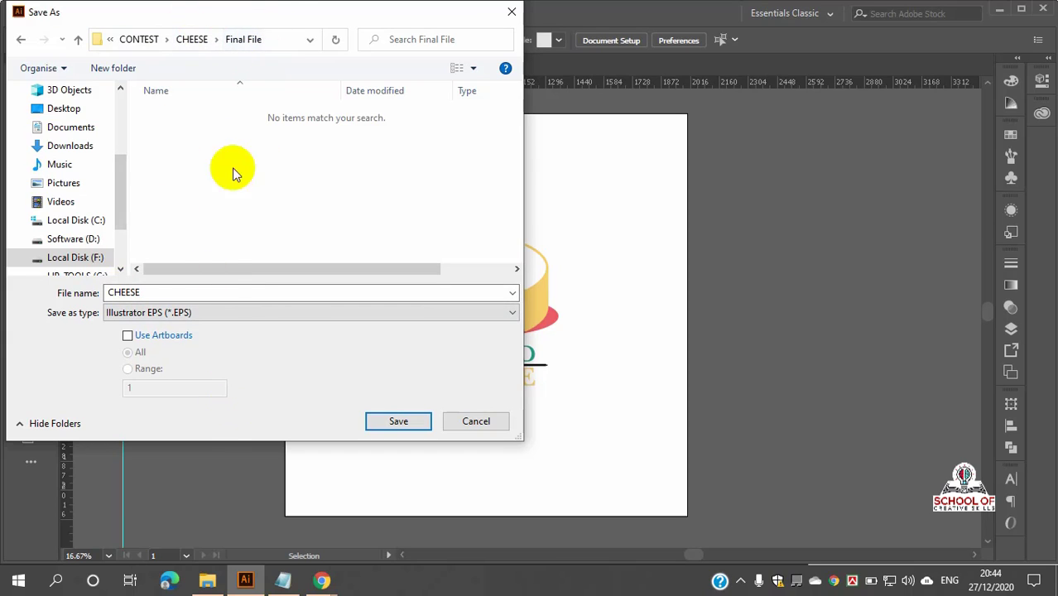
left_click(396, 420)
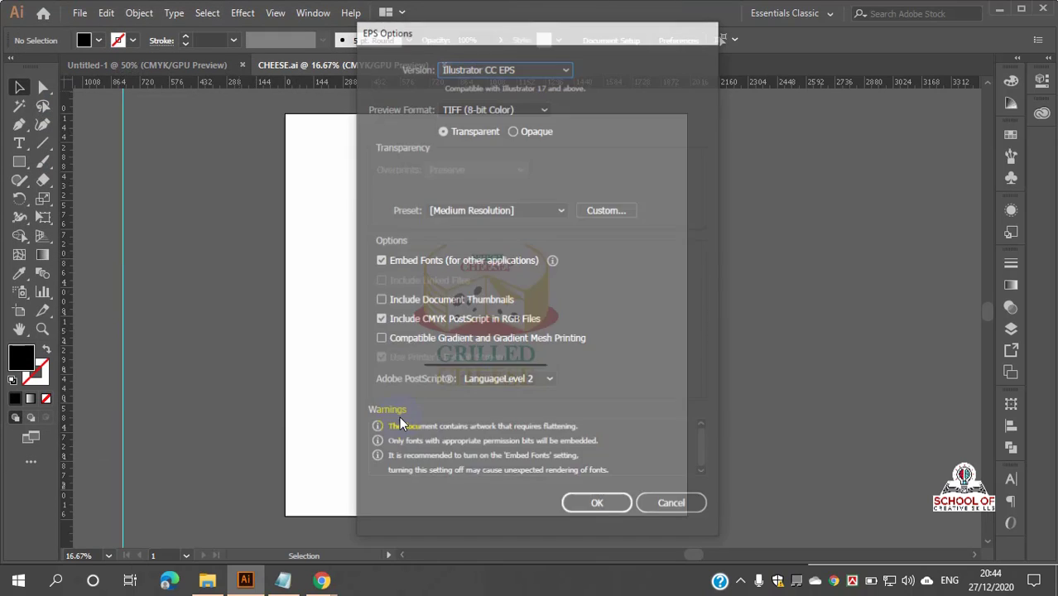
left_click(545, 69)
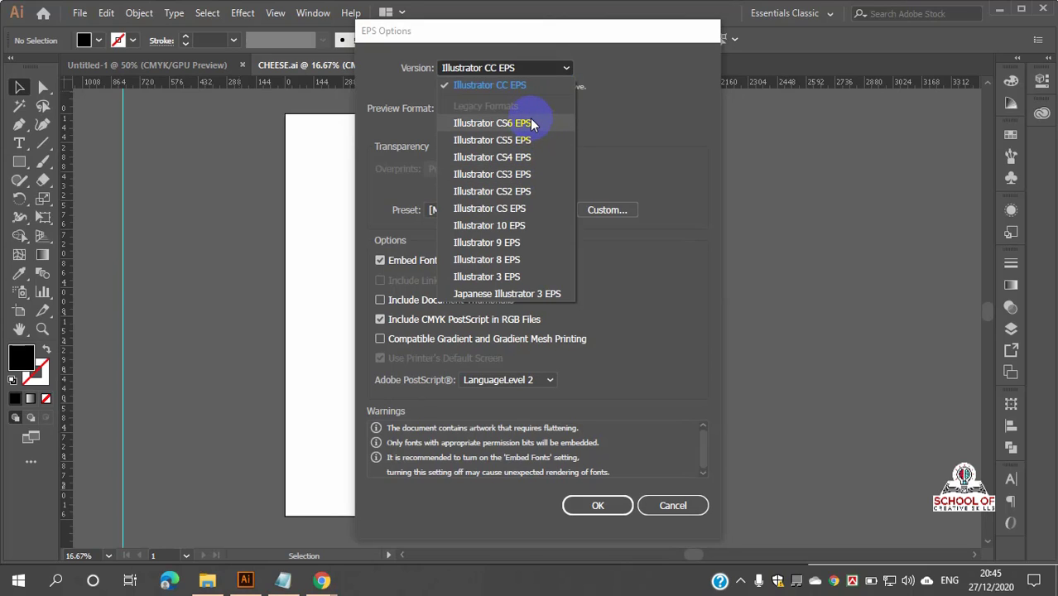
left_click(546, 70)
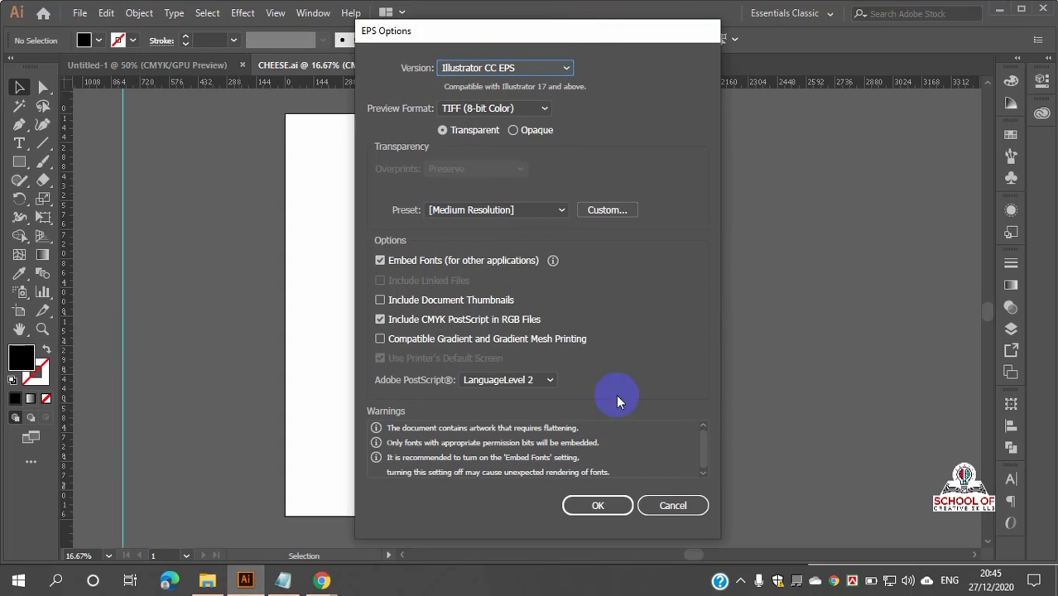
left_click(597, 505)
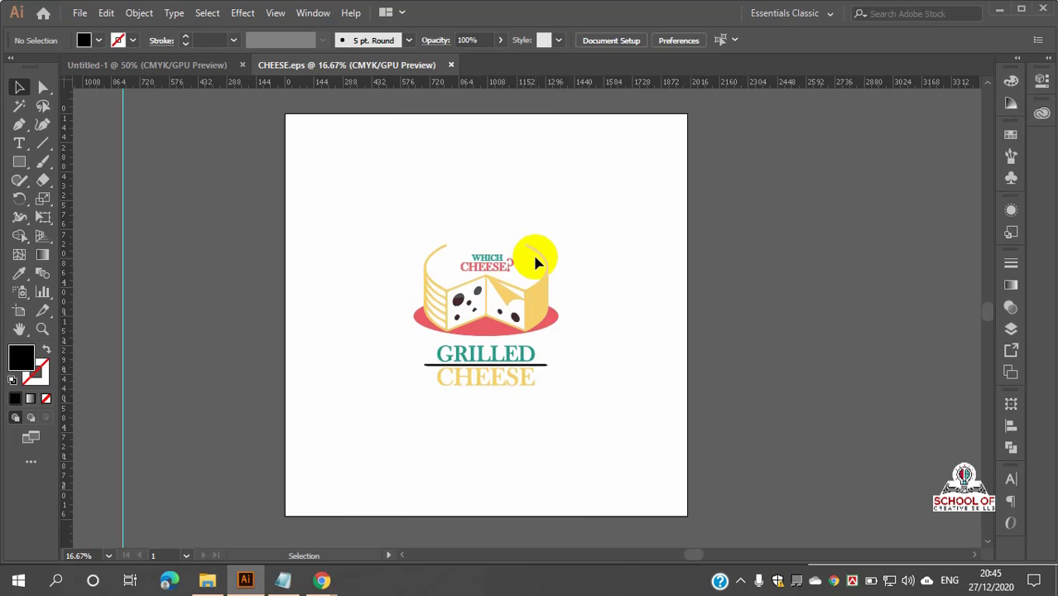
- Start exporting the logo to the Final File folder as CHEESE in Photoshop (PSD) format
left_click_drag(124, 158, 124, 85)
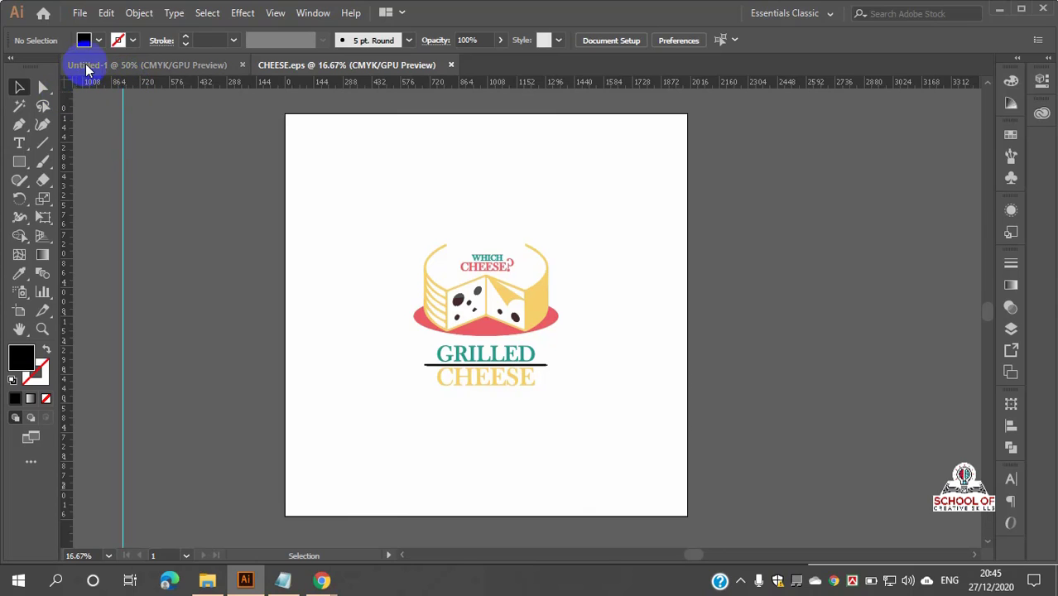
left_click(79, 14)
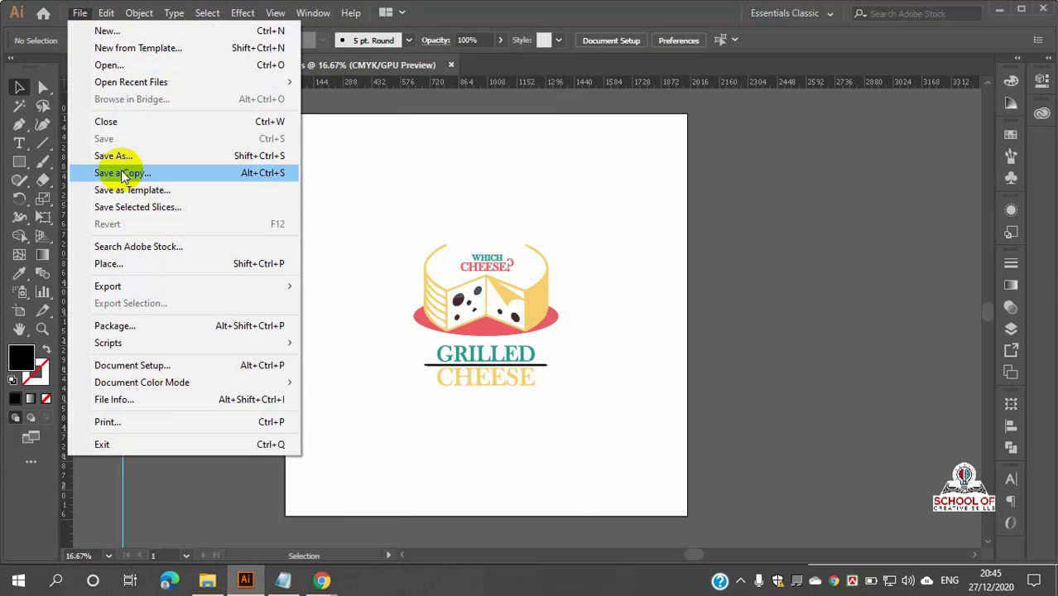
mouse_move(145, 286)
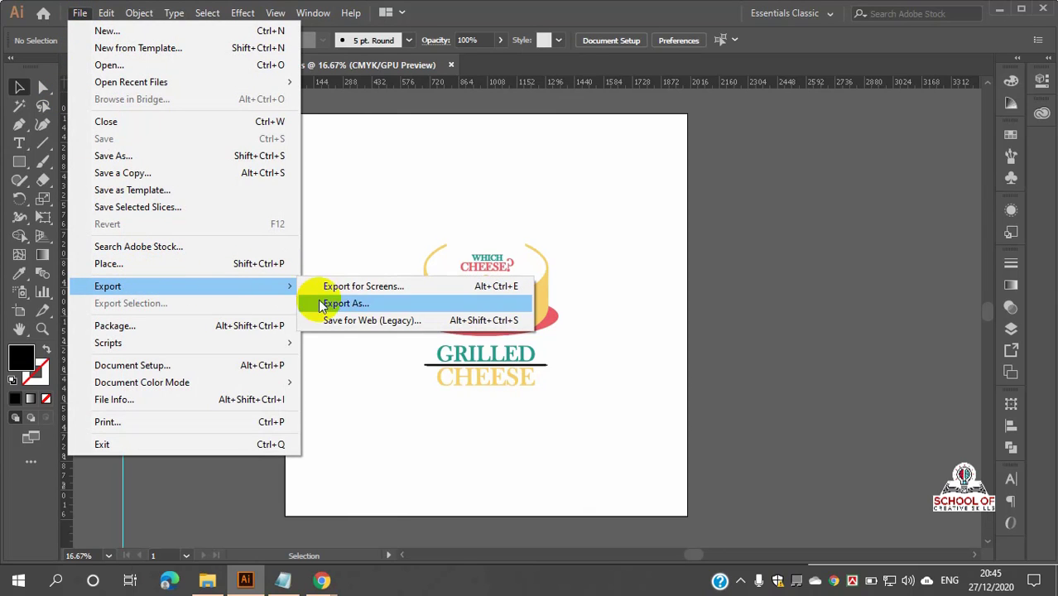
left_click(362, 304)
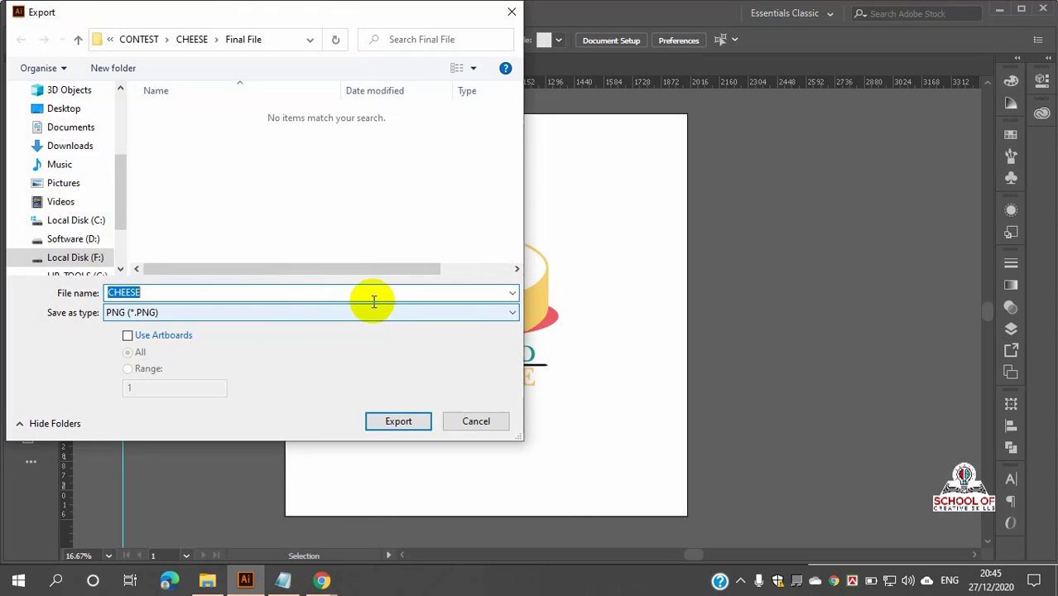
left_click(276, 314)
left_click(275, 314)
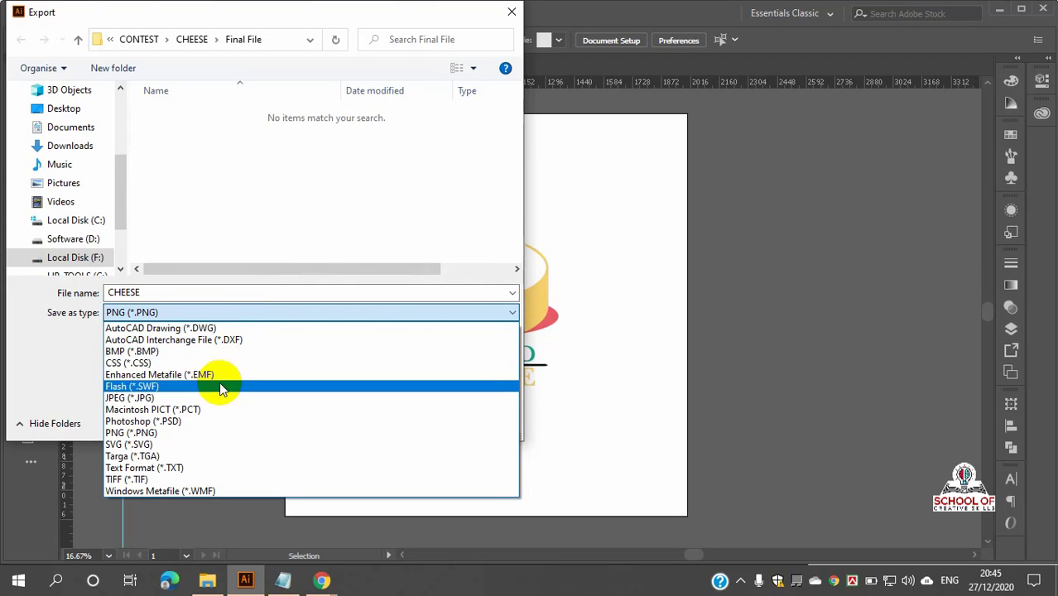
left_click(189, 424)
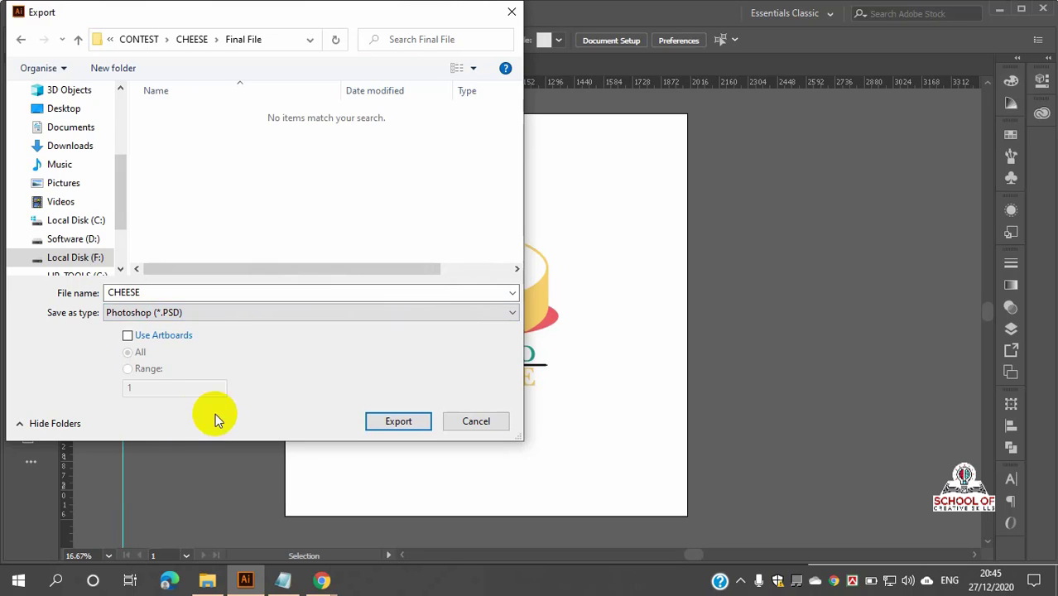
left_click(399, 421)
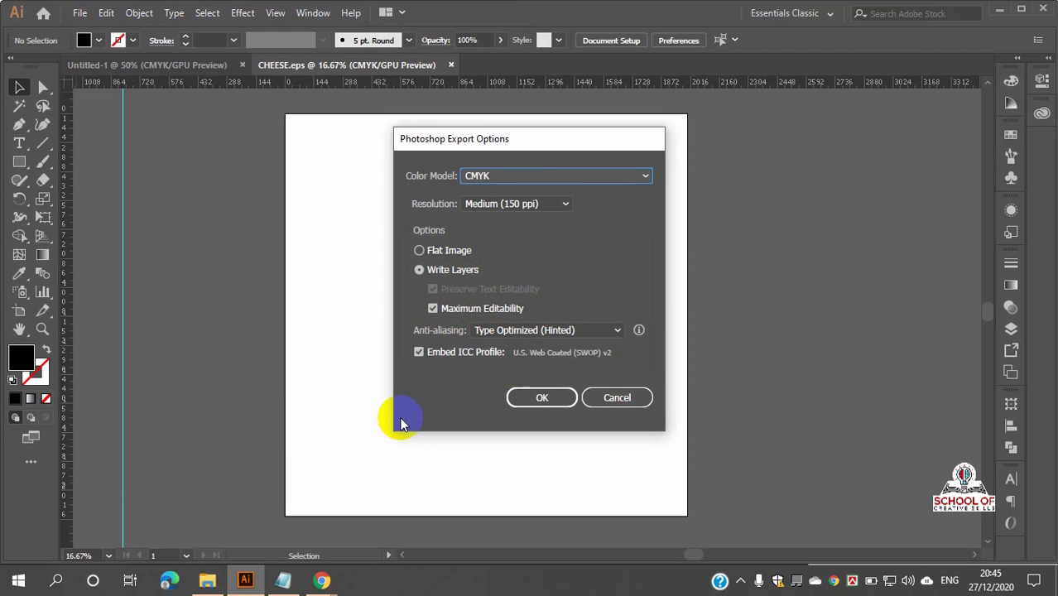
- Keep the Photoshop export's color model as CMYK and set its resolution to High (300 ppi)
left_click(579, 177)
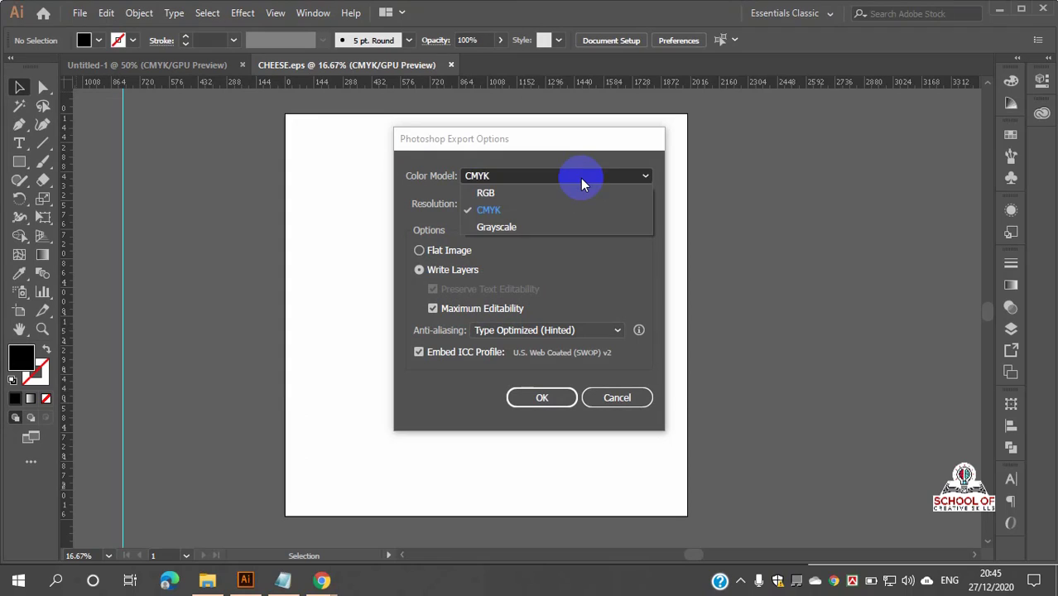
left_click(580, 178)
left_click(581, 178)
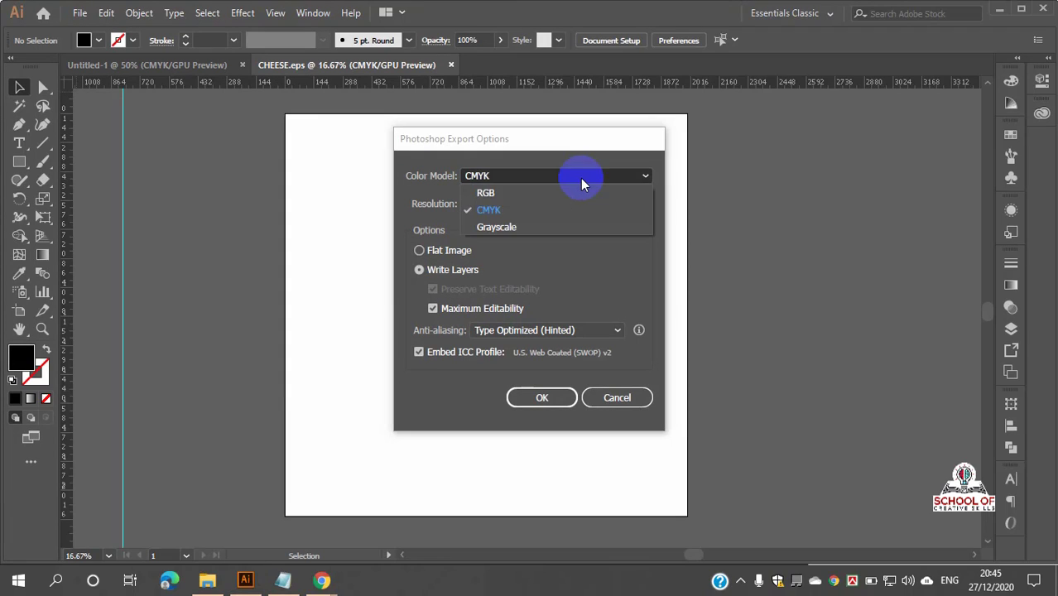
left_click(501, 212)
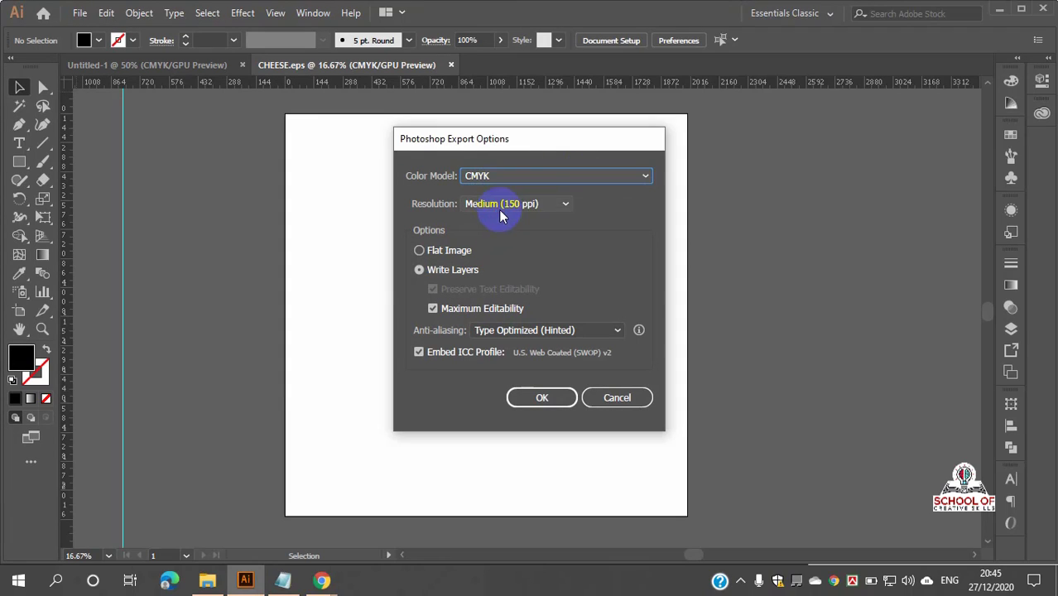
left_click(561, 205)
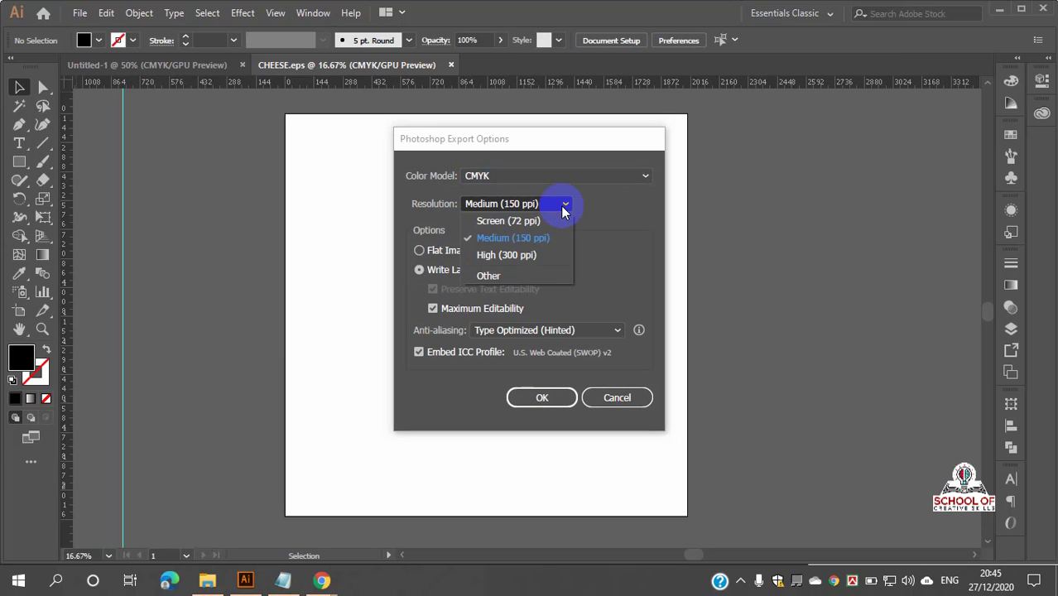
left_click(508, 257)
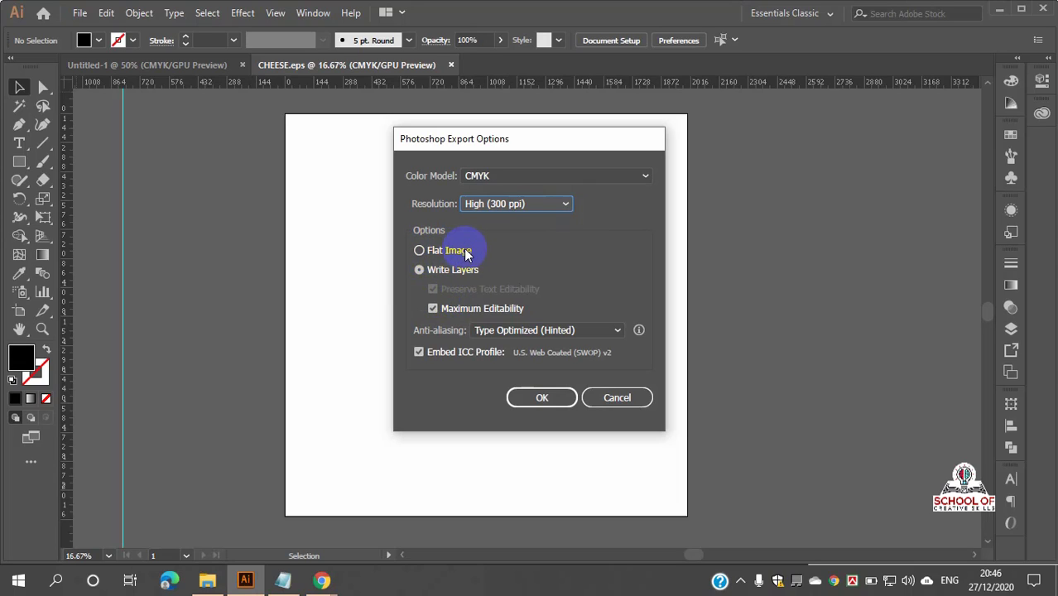
- Choose Write Layers, keep Type Optimized (Hinted) anti-aliasing, and complete the Photoshop export
left_click(421, 272)
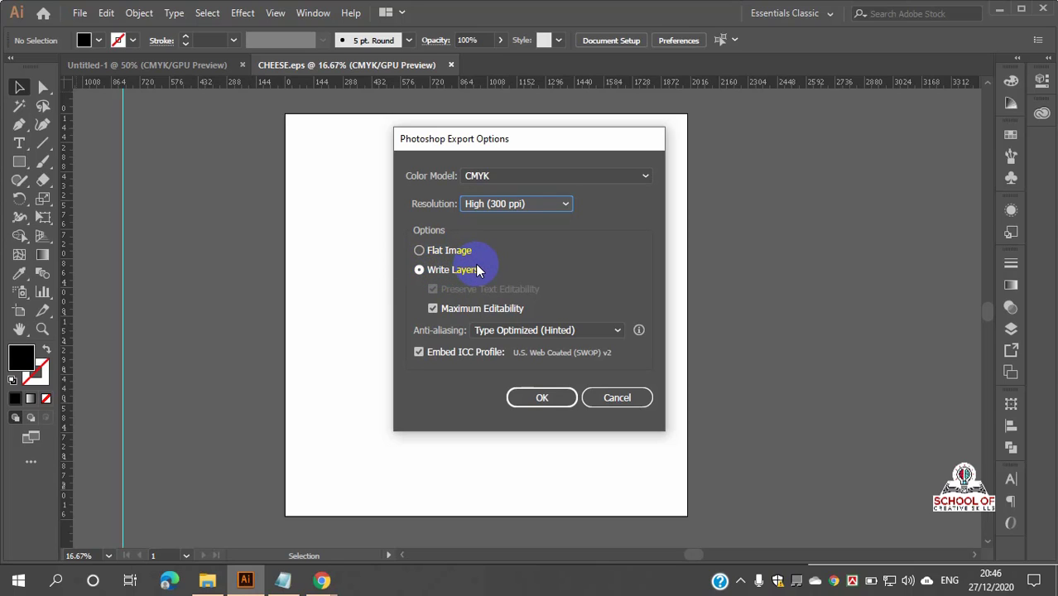
left_click(420, 248)
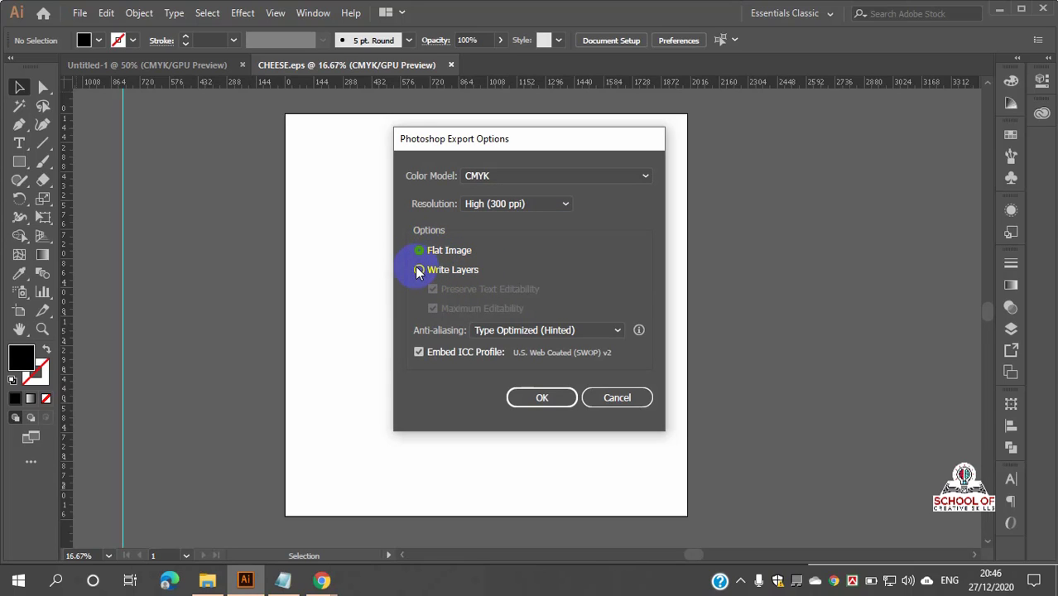
left_click(420, 270)
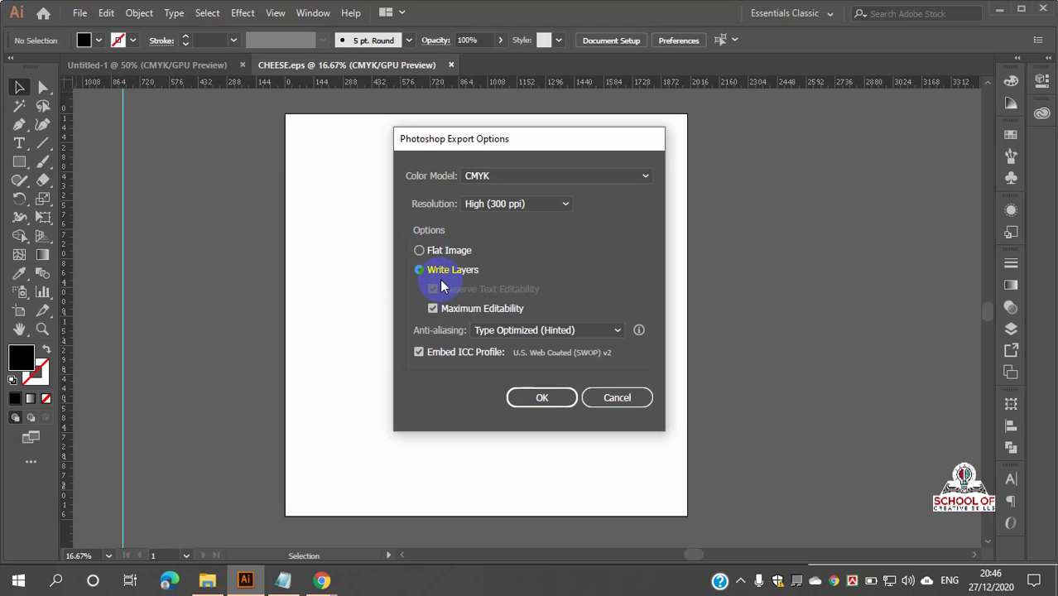
left_click(617, 331)
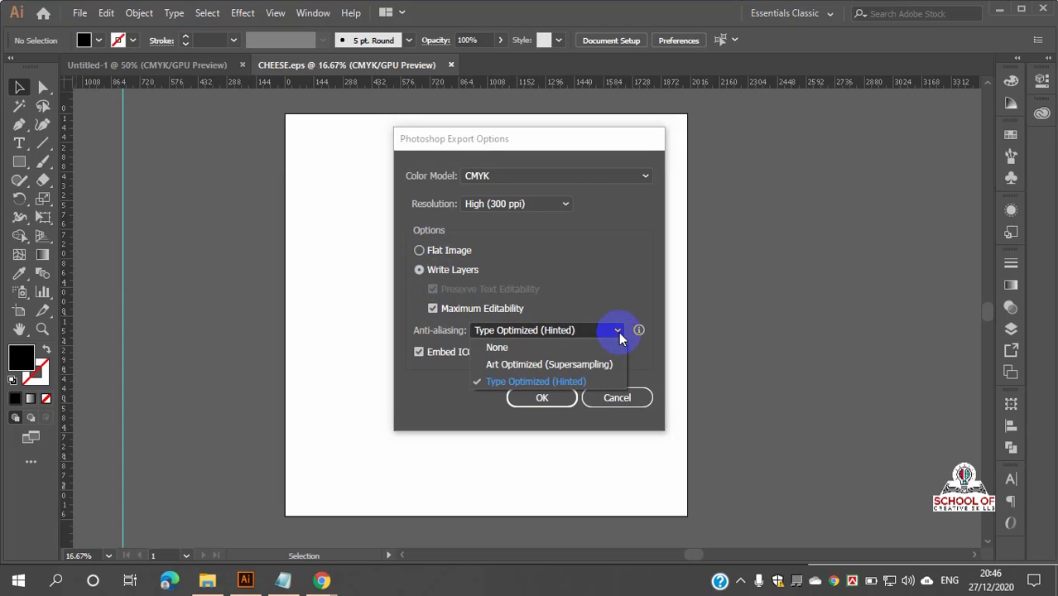
left_click(617, 331)
left_click(540, 399)
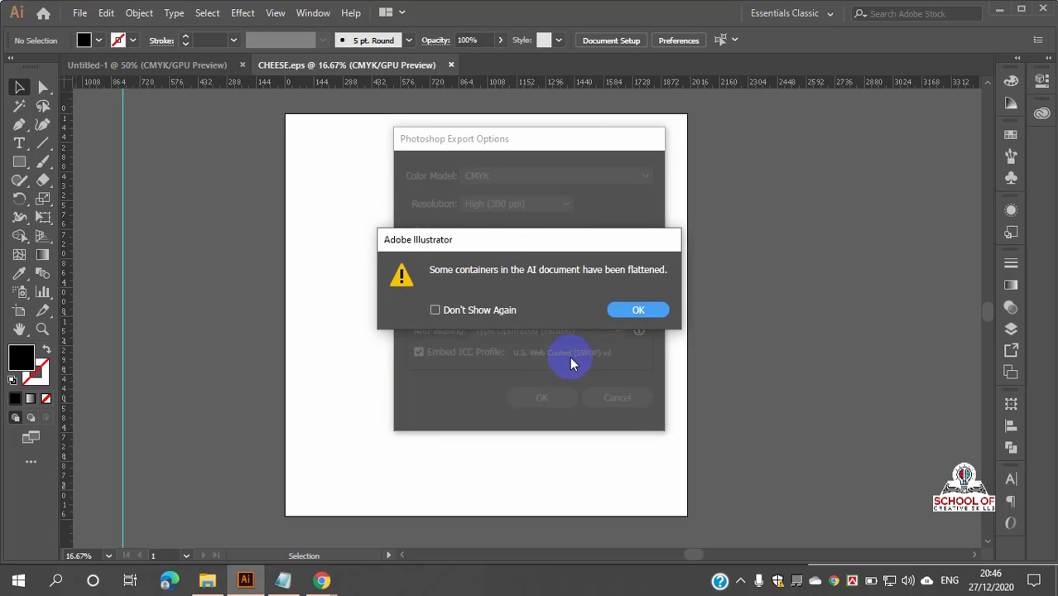
left_click(637, 311)
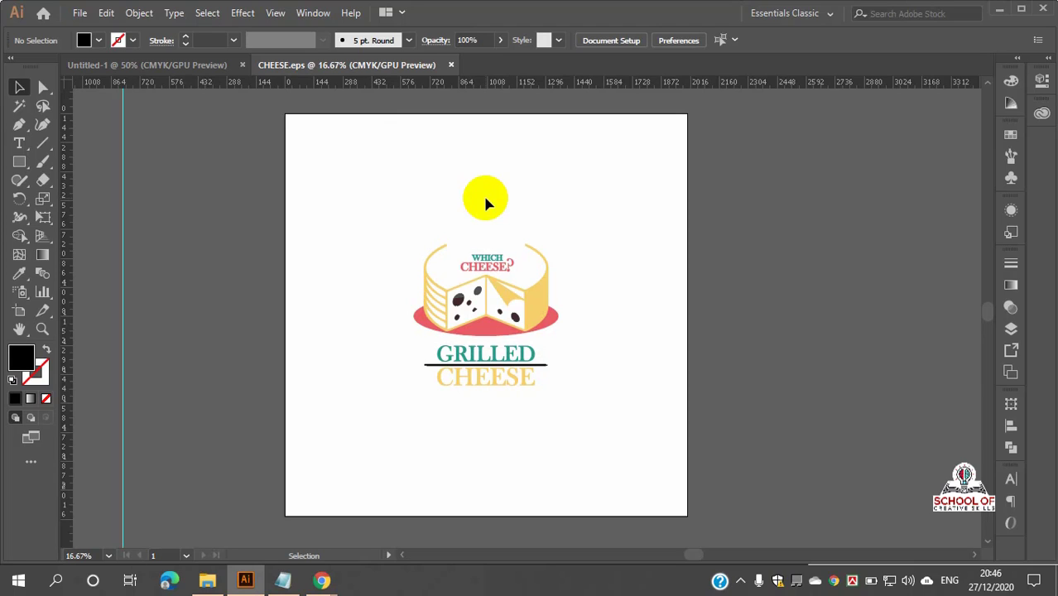
- Start saving the logo in the Final File folder as CHEESE in Adobe PDF format
left_click(79, 15)
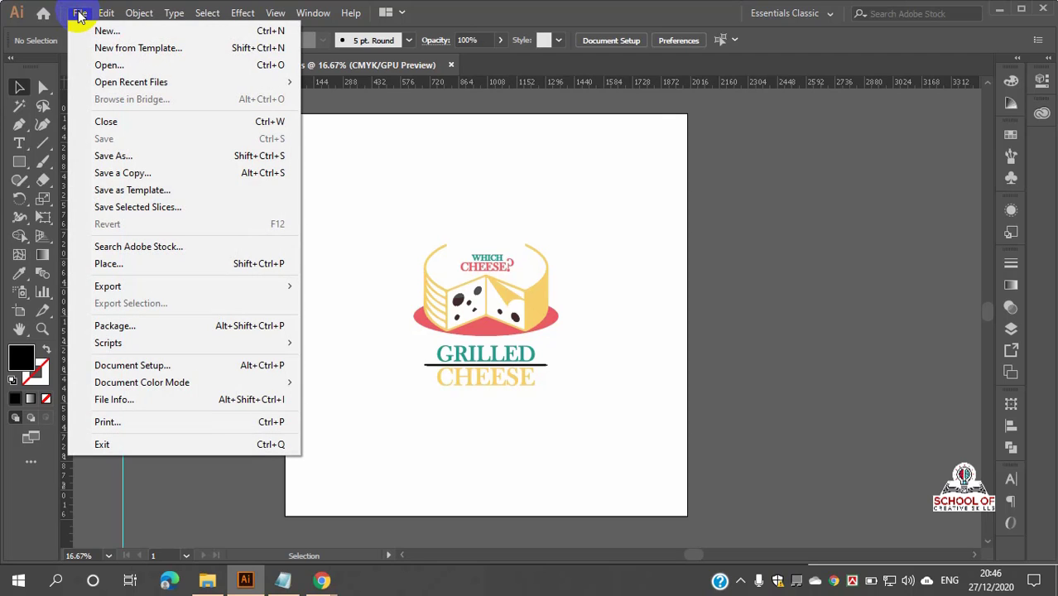
left_click(137, 158)
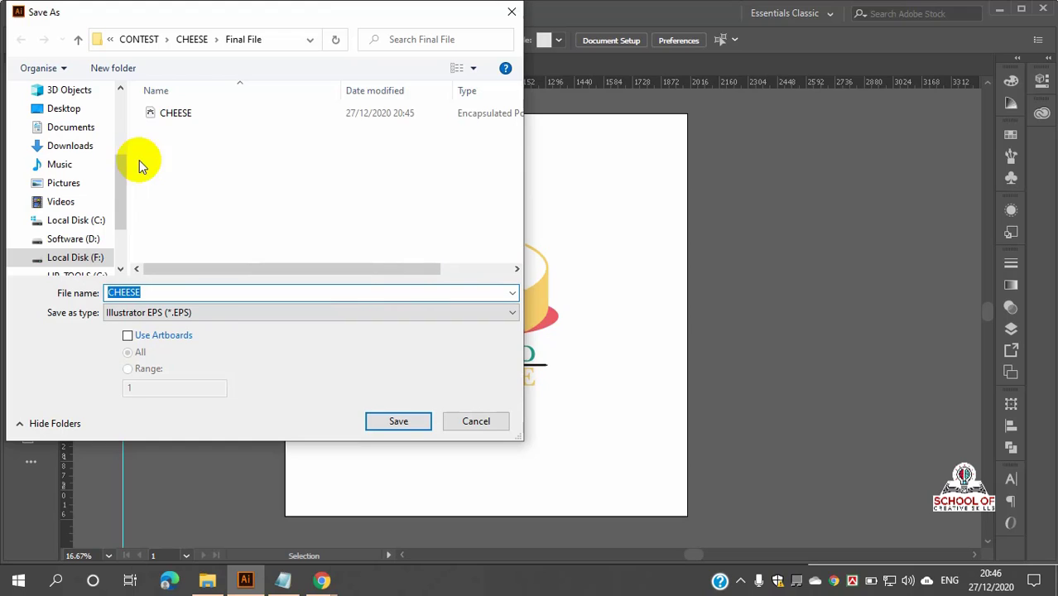
left_click(227, 312)
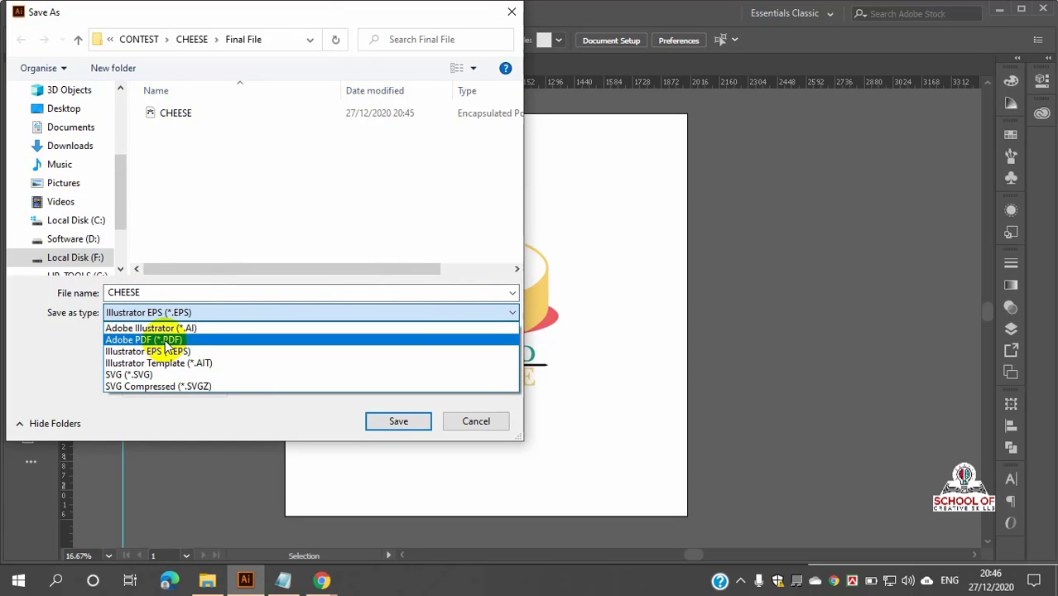
left_click(166, 341)
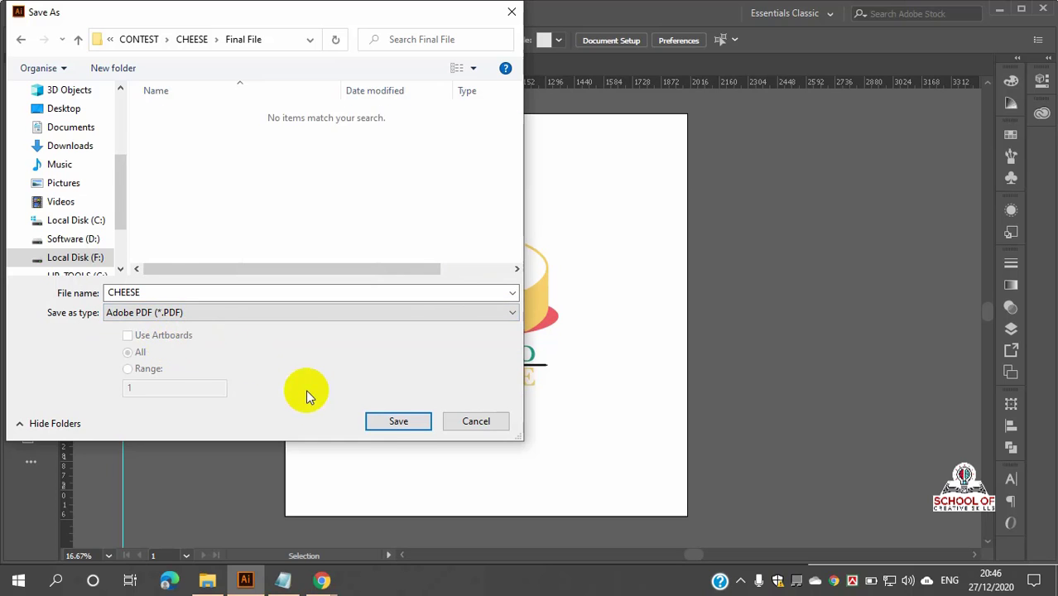
left_click(398, 420)
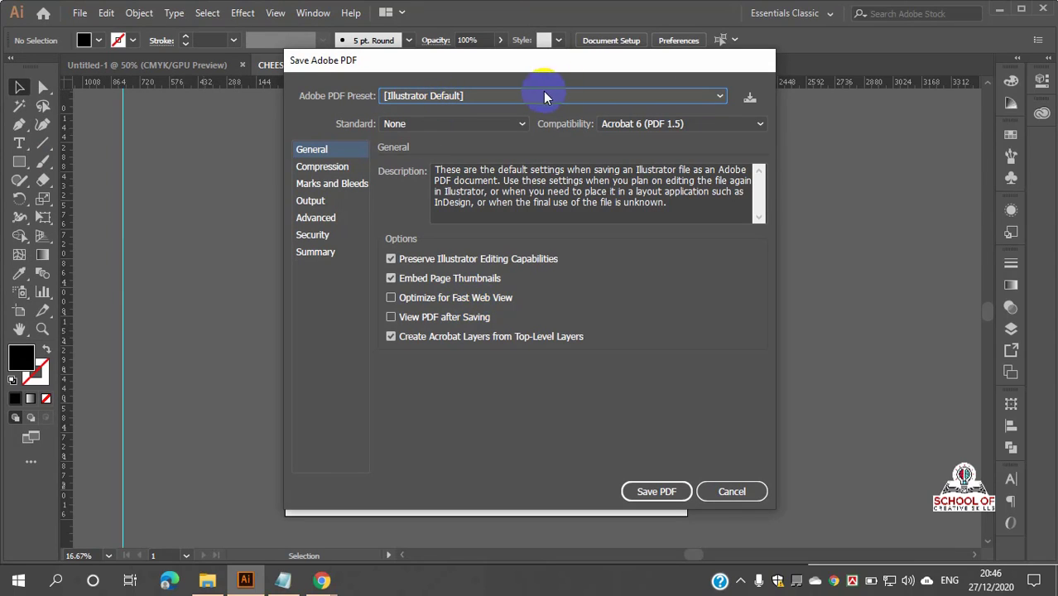
- Set the Adobe PDF preset to [Press Quality] and save the PDF
left_click(720, 96)
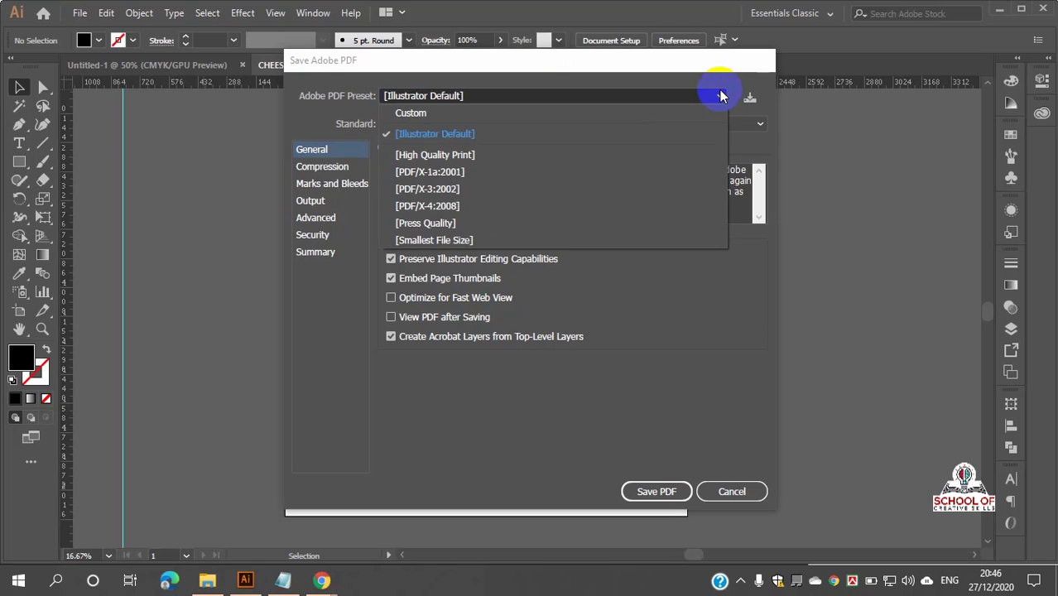
left_click(455, 225)
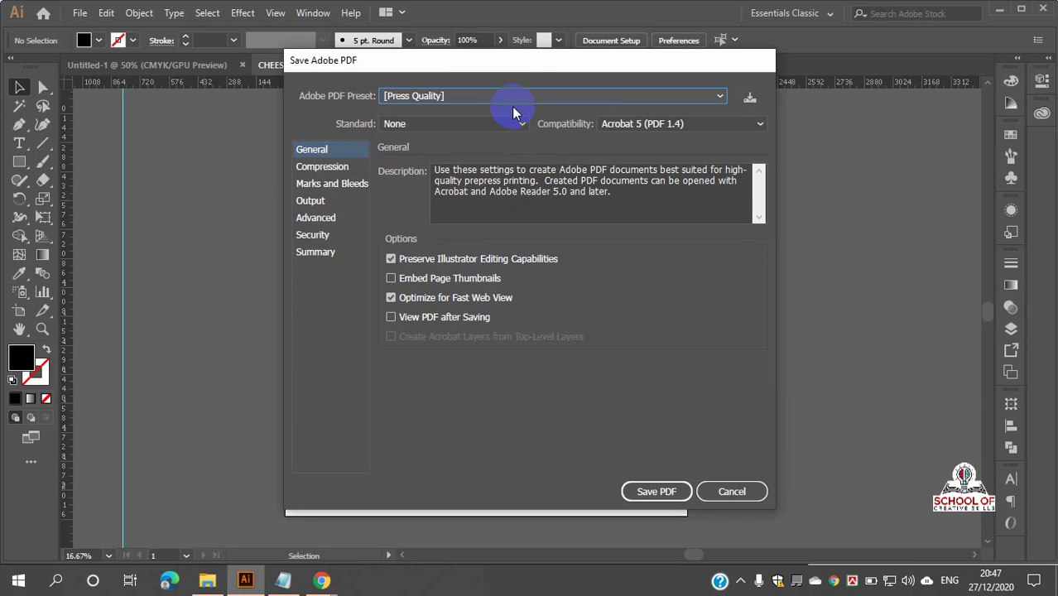
left_click(706, 95)
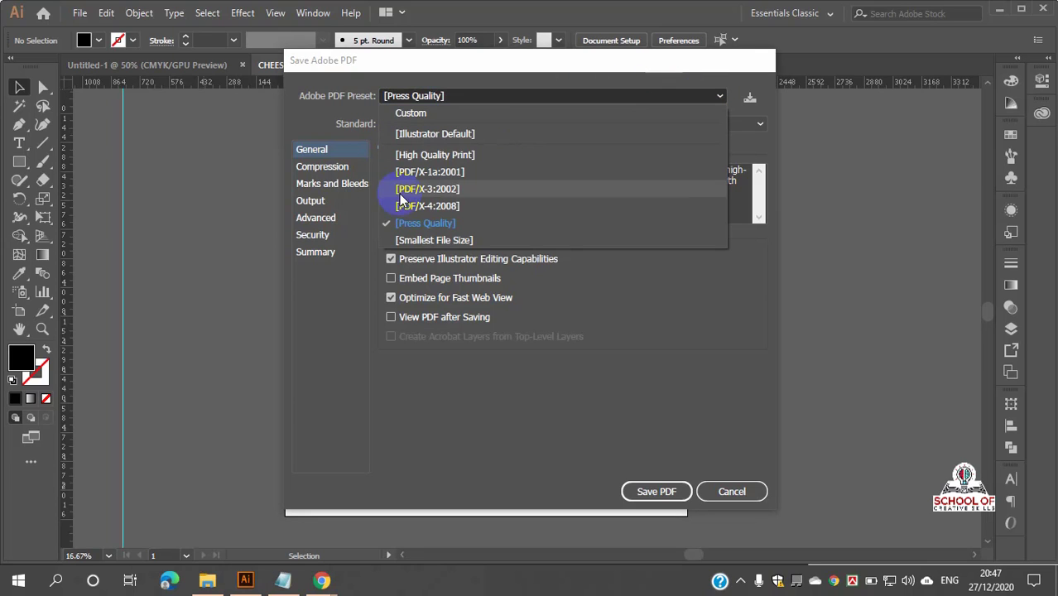
left_click(465, 220)
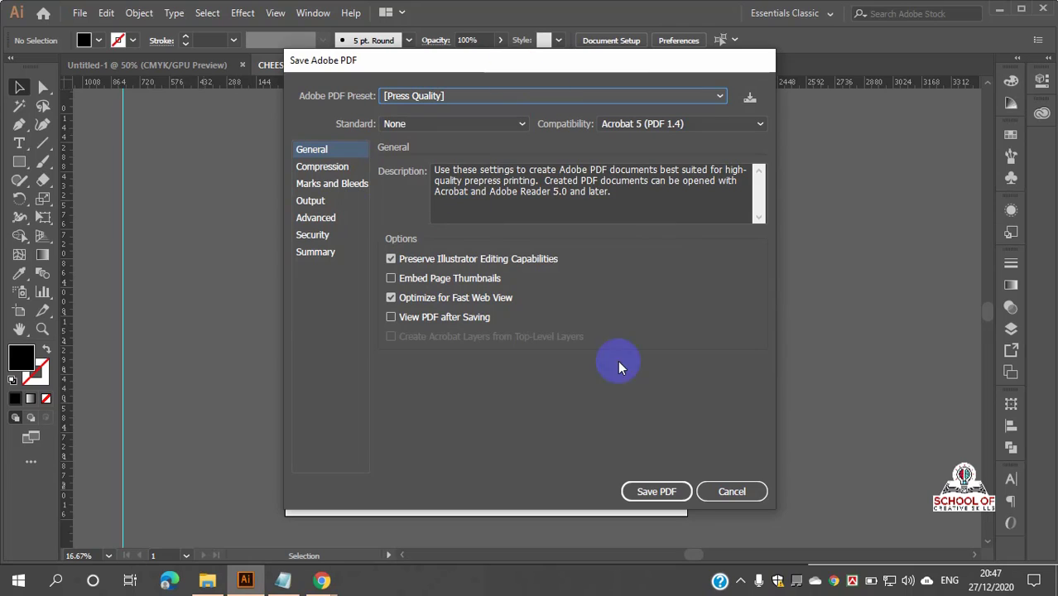
left_click(657, 492)
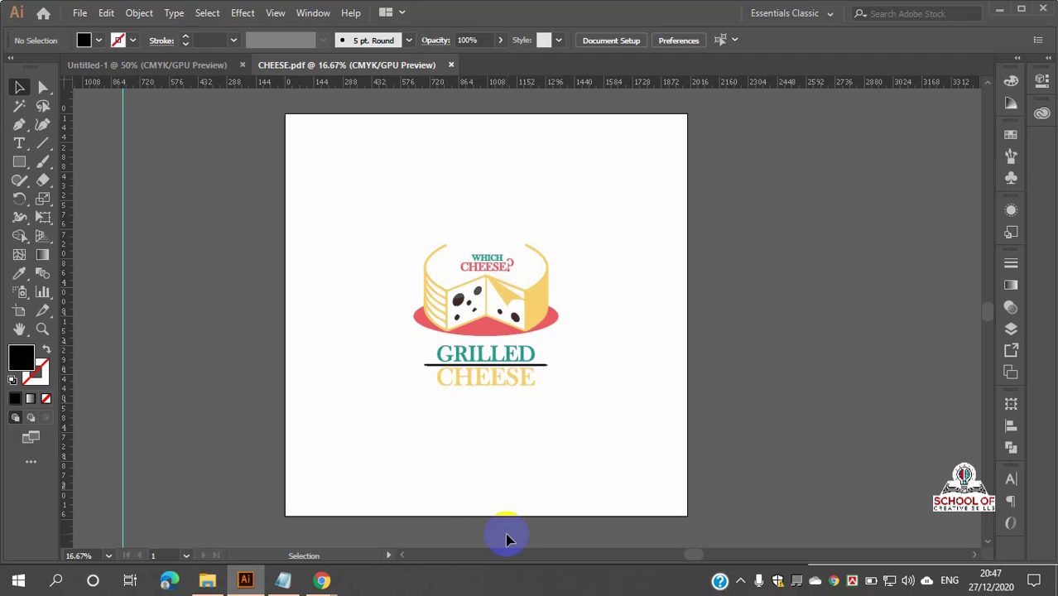
left_click(83, 14)
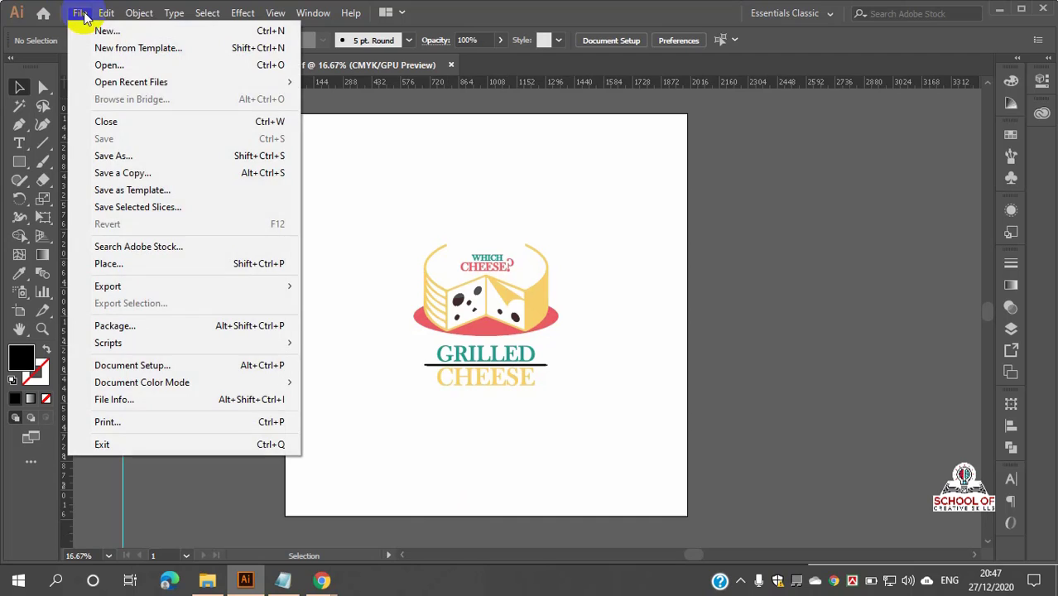
mouse_move(132, 289)
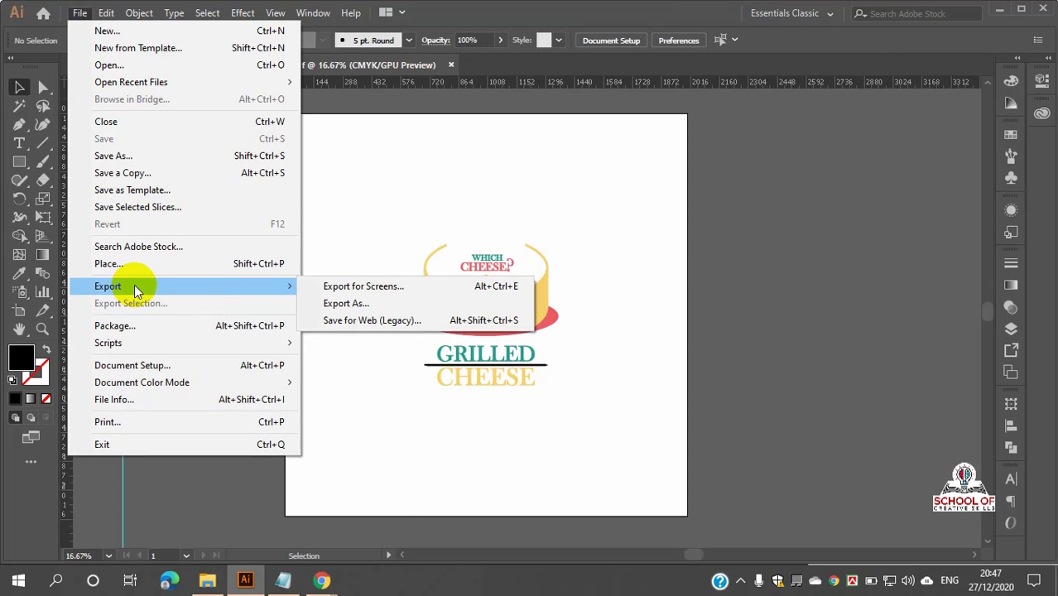
left_click(77, 13)
left_click(79, 14)
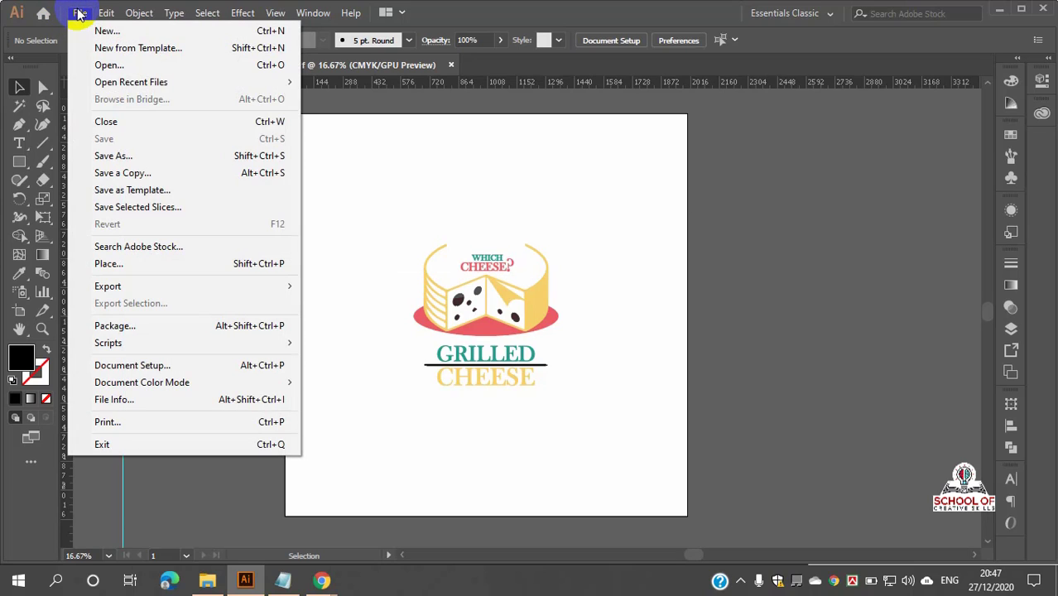
mouse_move(133, 284)
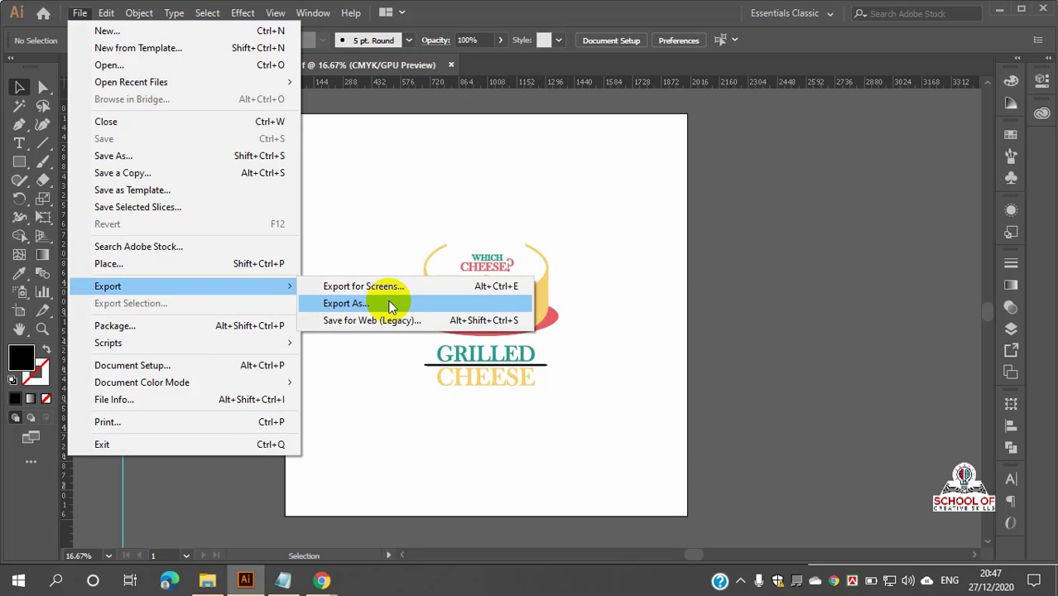
left_click(370, 321)
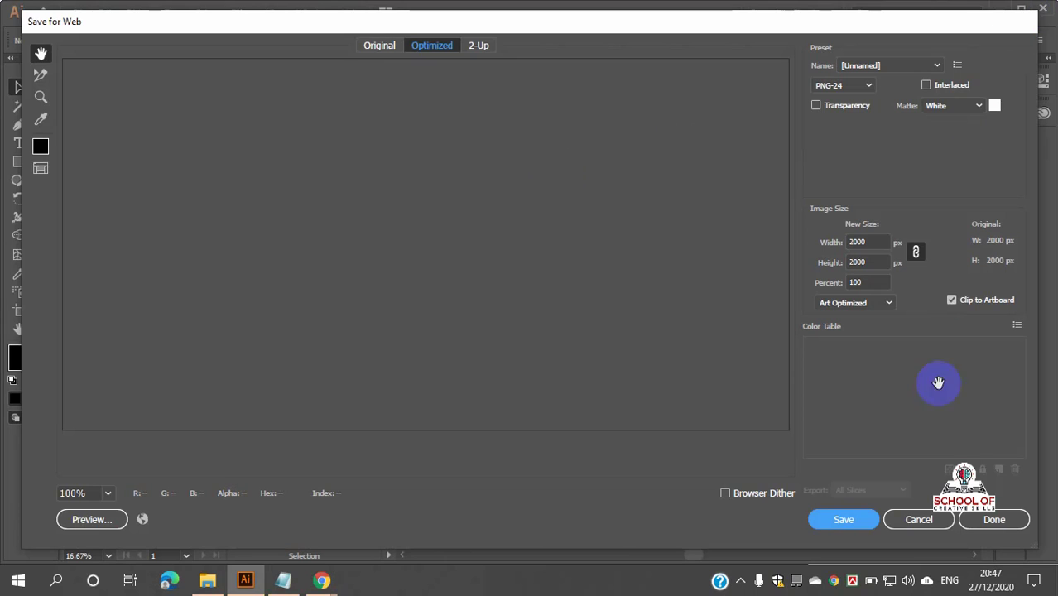
left_click(919, 518)
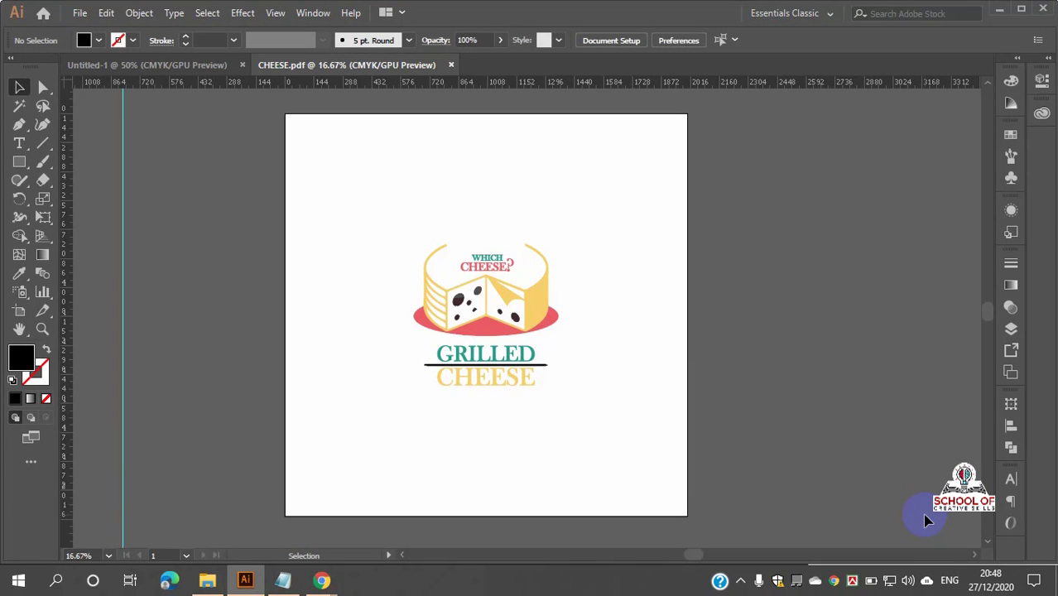
- Start exporting the logo to the Final File folder as CHEESE in JPEG format with Use Artboards enabled for all artboards
left_click(79, 15)
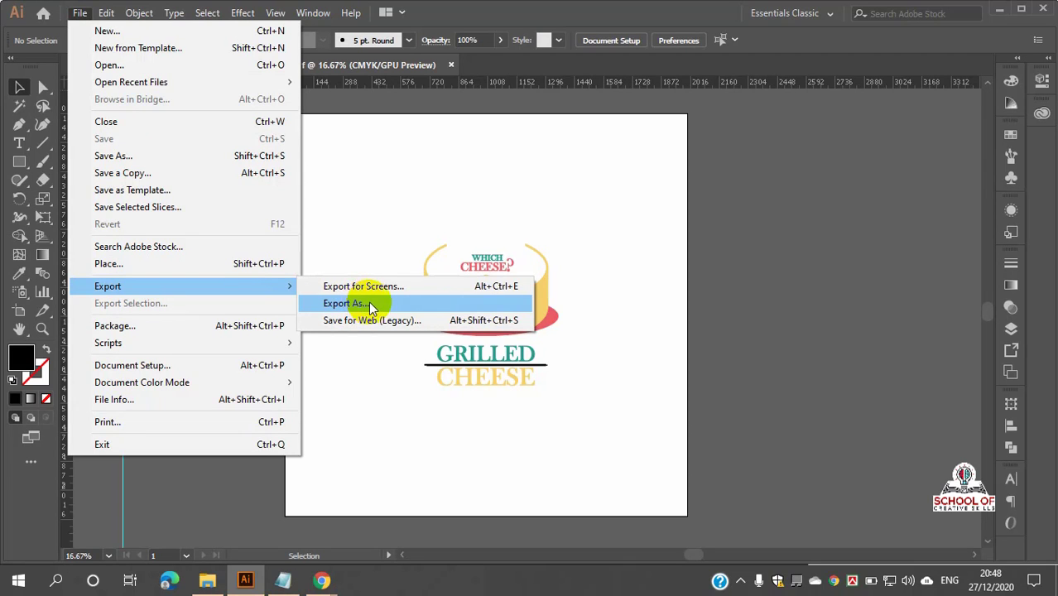
left_click(365, 304)
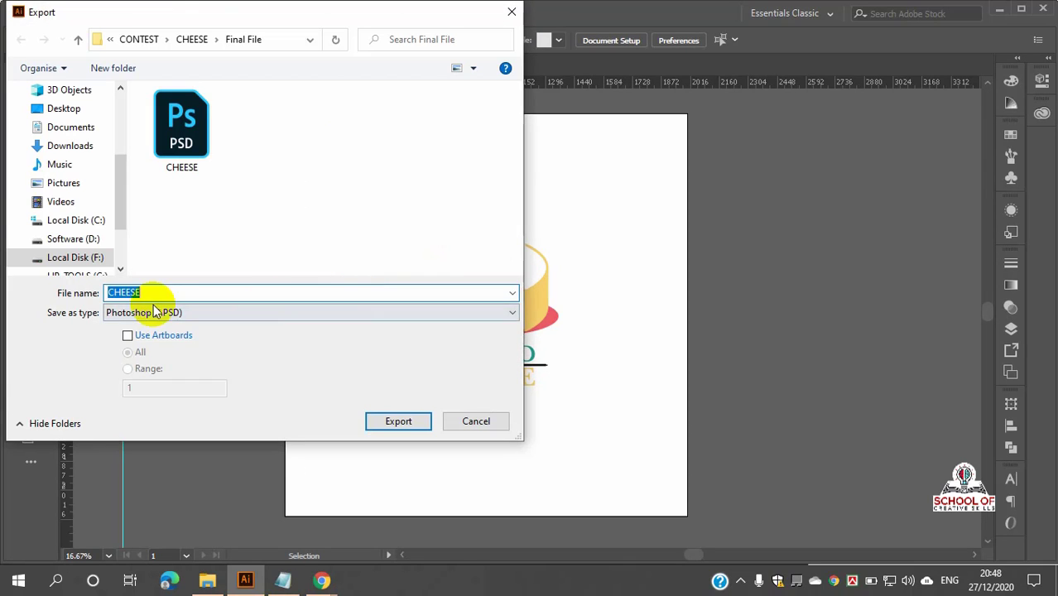
left_click(198, 313)
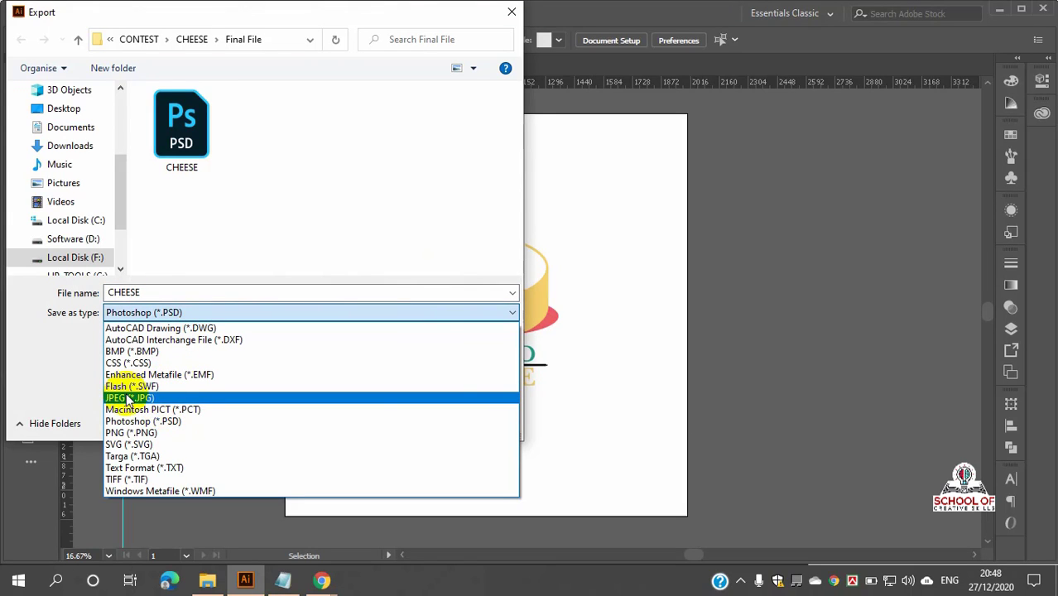
left_click(156, 398)
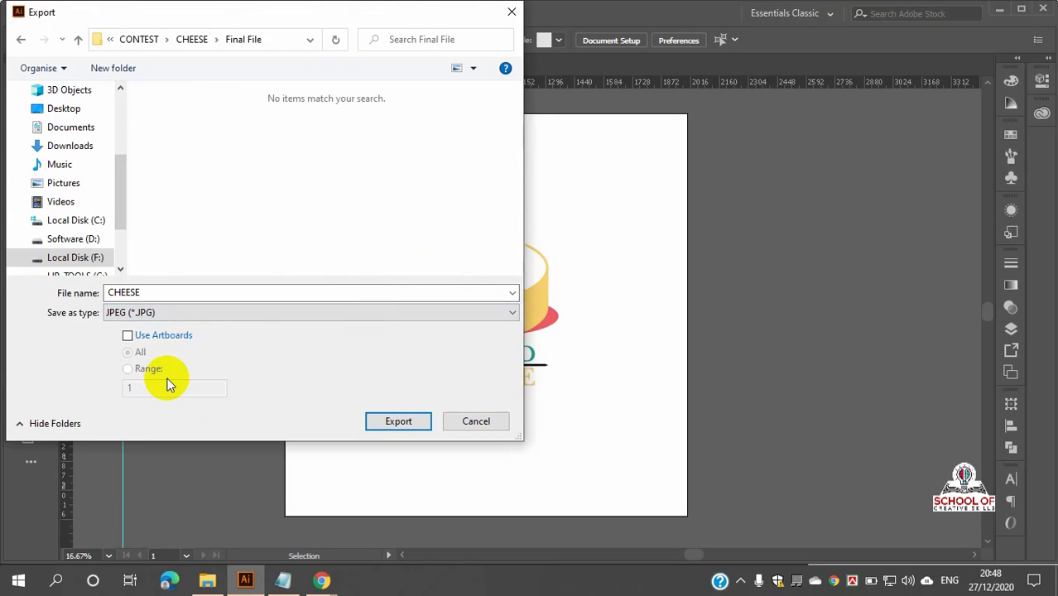
left_click(128, 337)
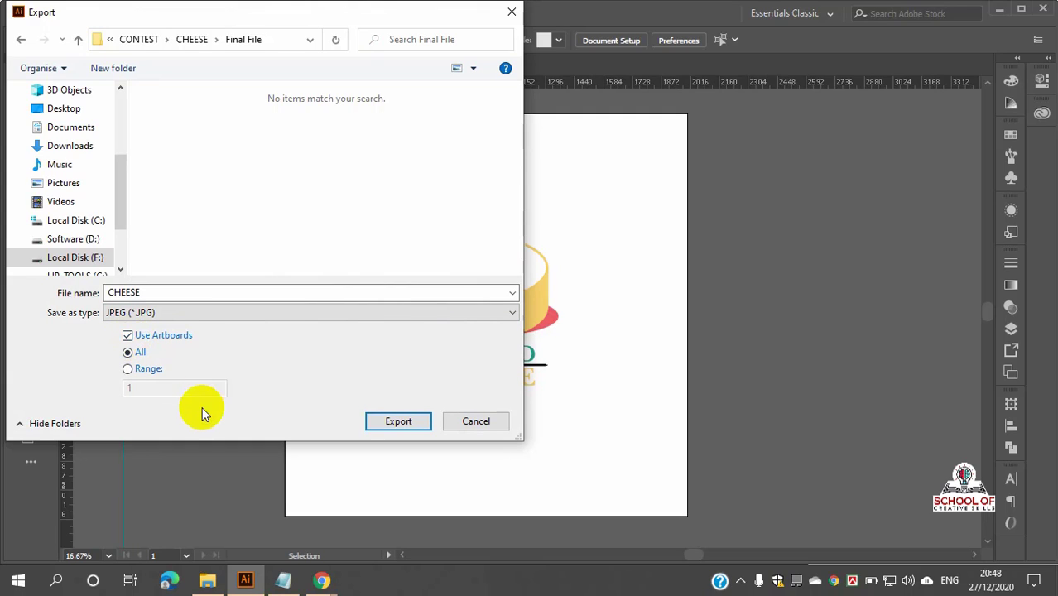
left_click(387, 421)
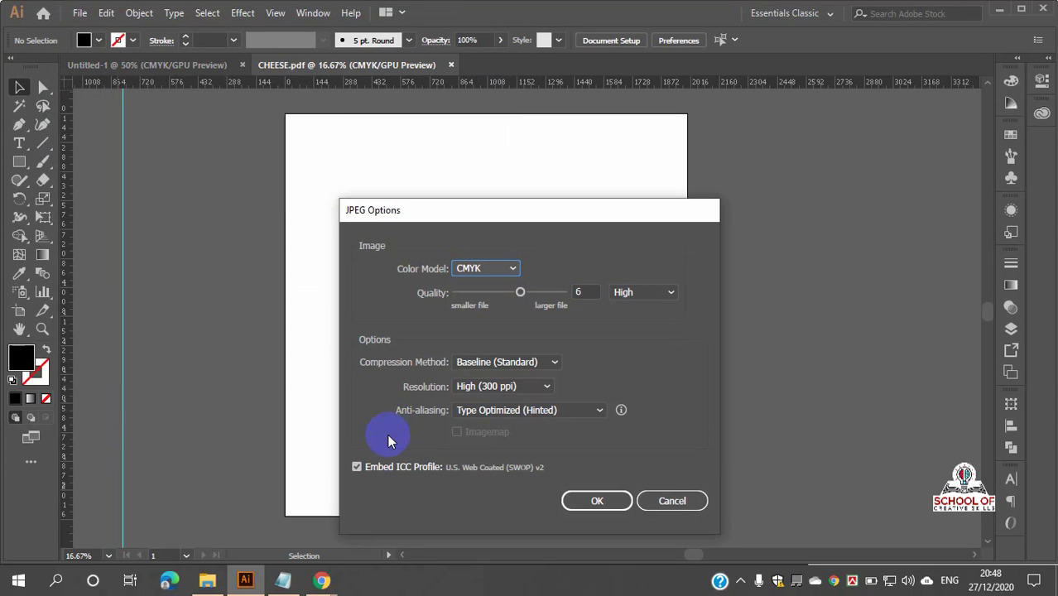
- Set the JPEG export's color model to RGB
left_click(511, 271)
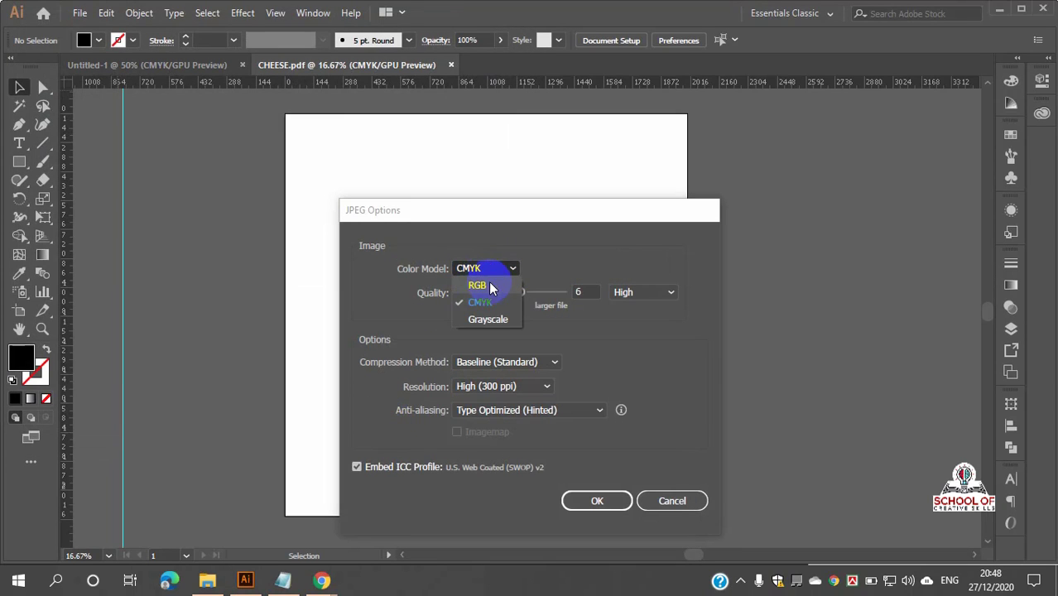
left_click(512, 272)
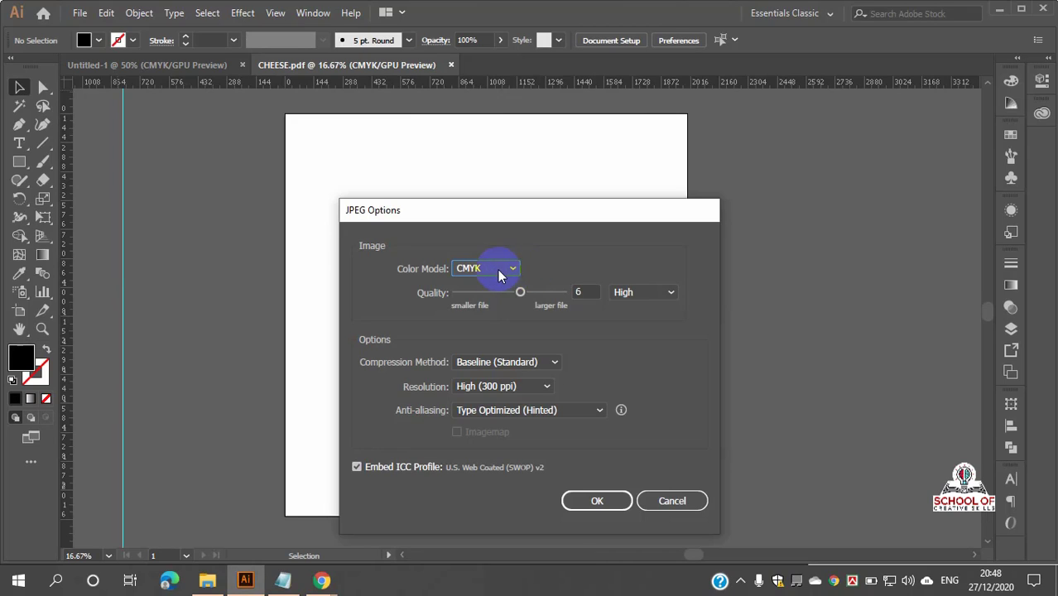
left_click(513, 271)
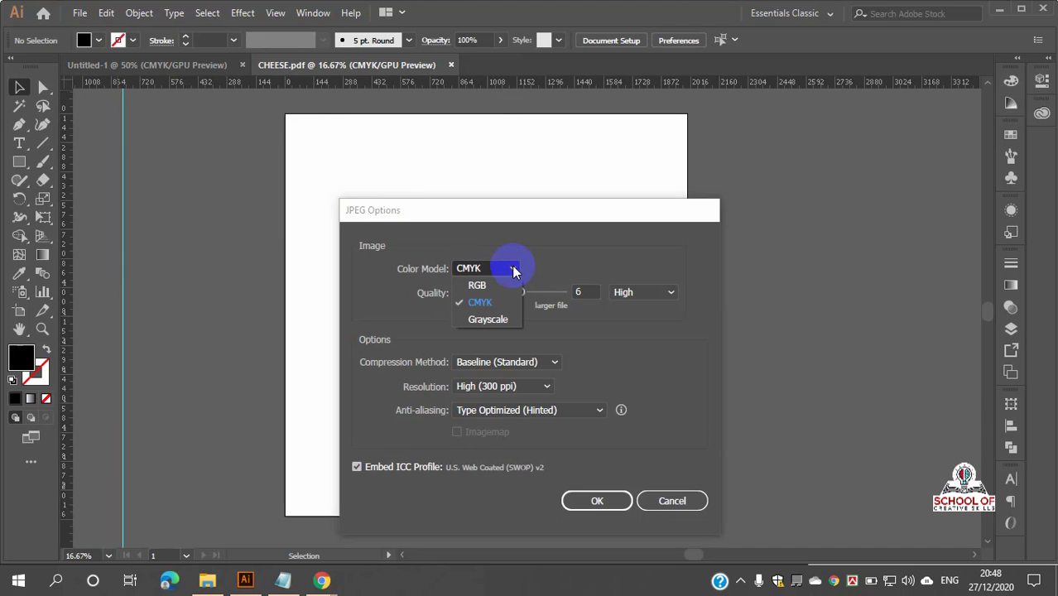
left_click(484, 286)
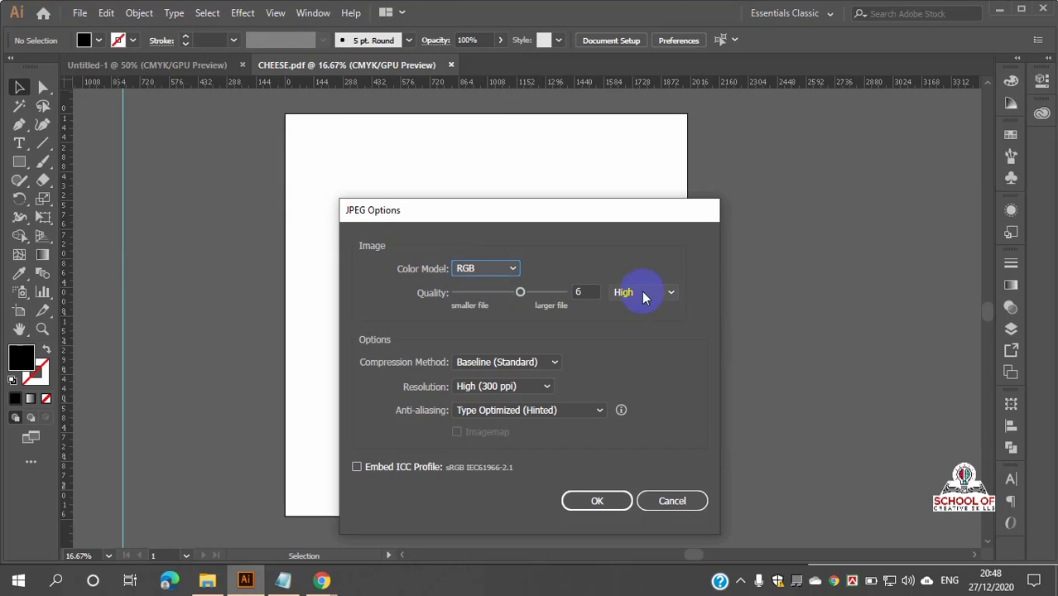
- Keep the JPEG quality at High and the resolution at High (300 ppi), and complete the export
left_click(670, 293)
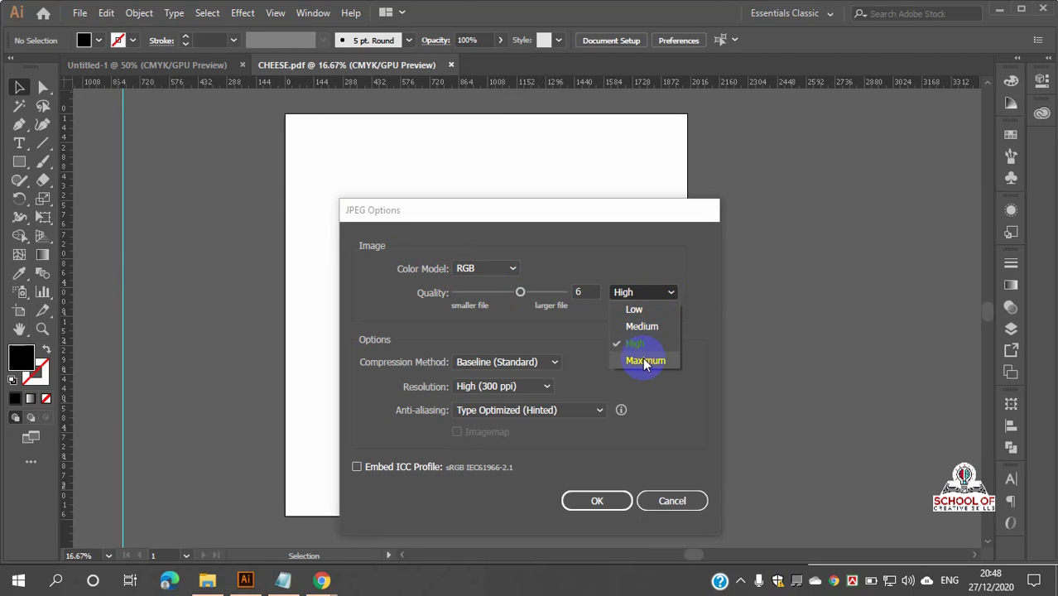
left_click(669, 294)
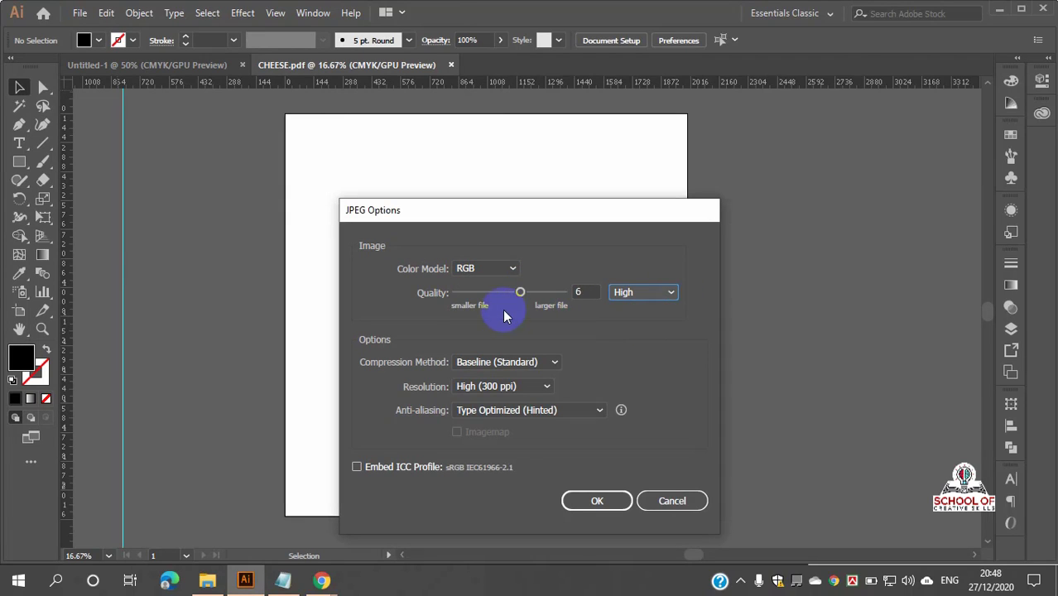
left_click(664, 295)
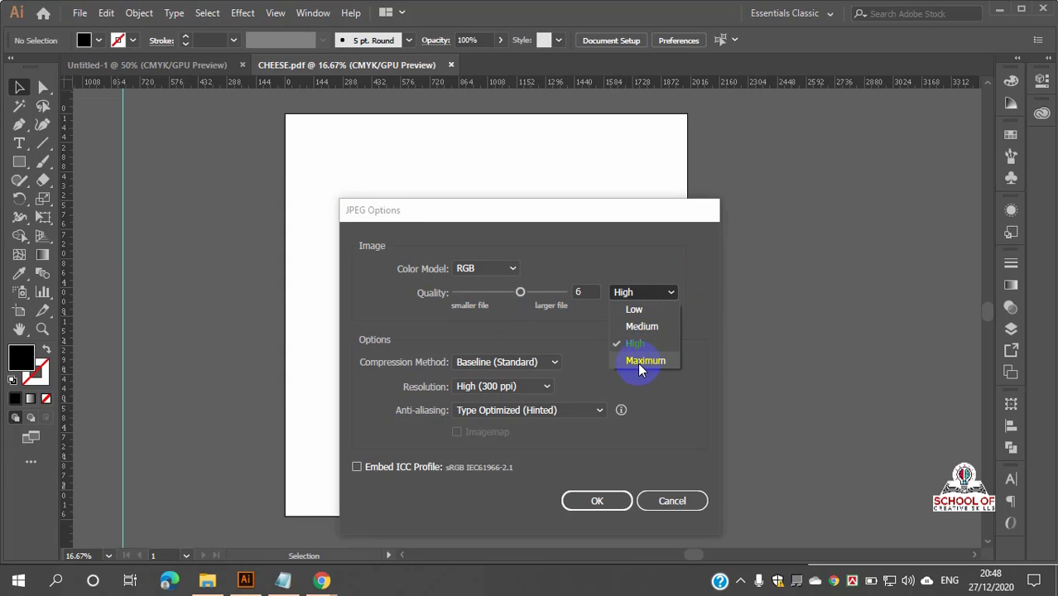
left_click(671, 292)
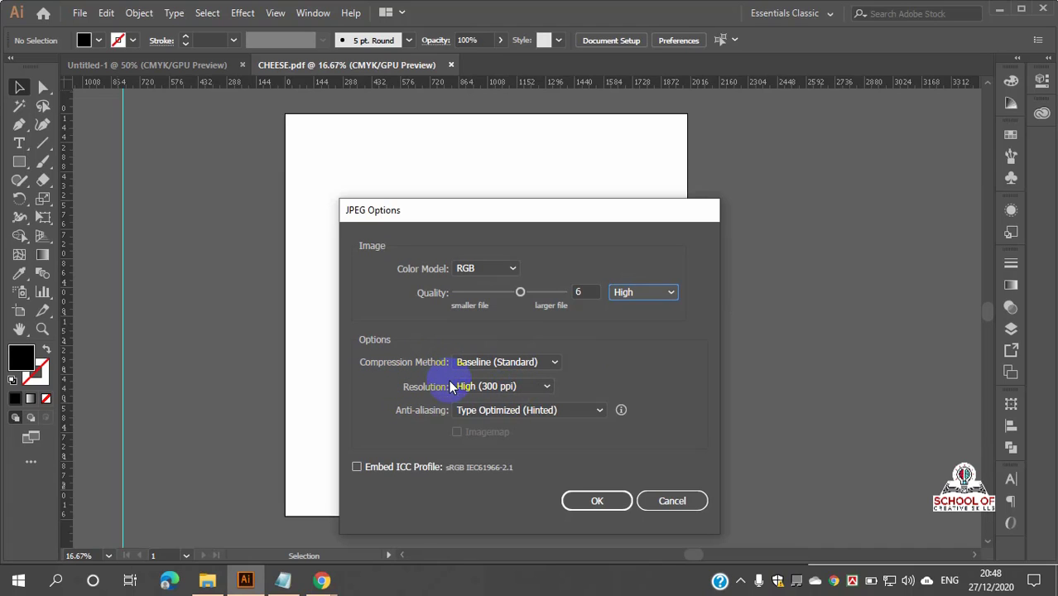
left_click(547, 387)
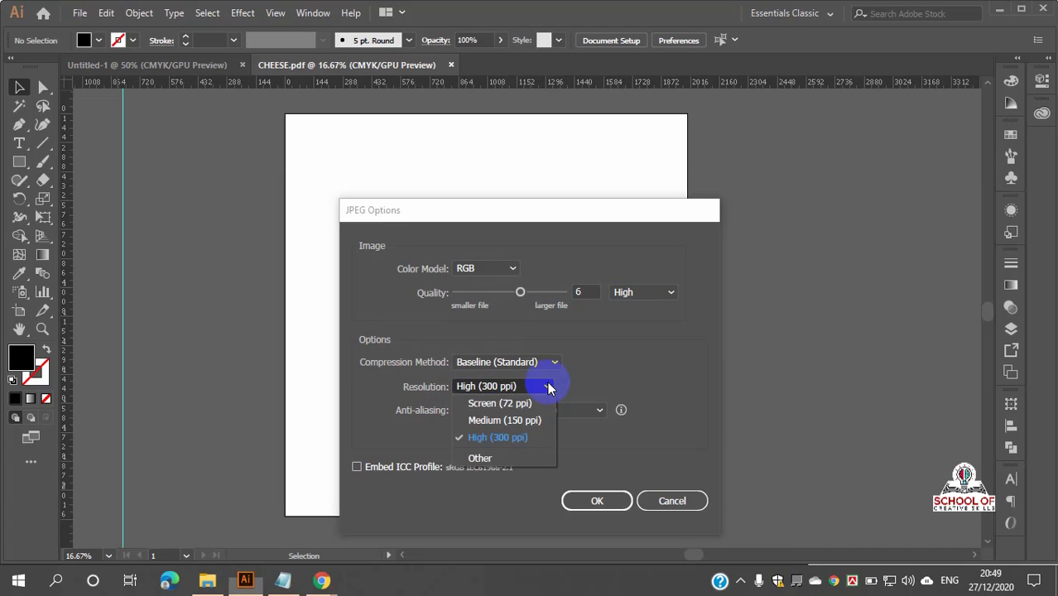
left_click(517, 438)
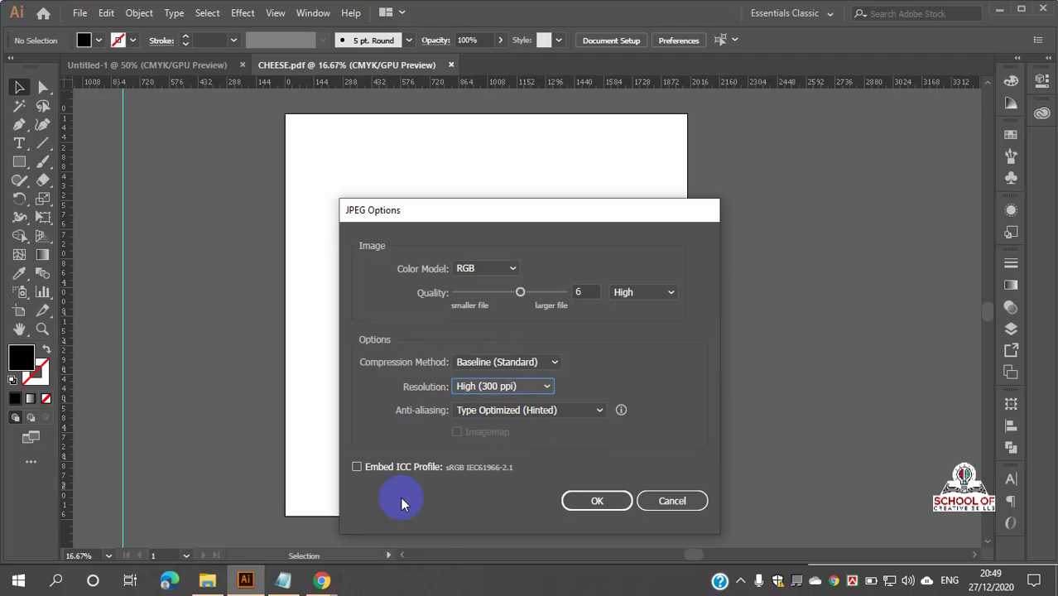
left_click(581, 501)
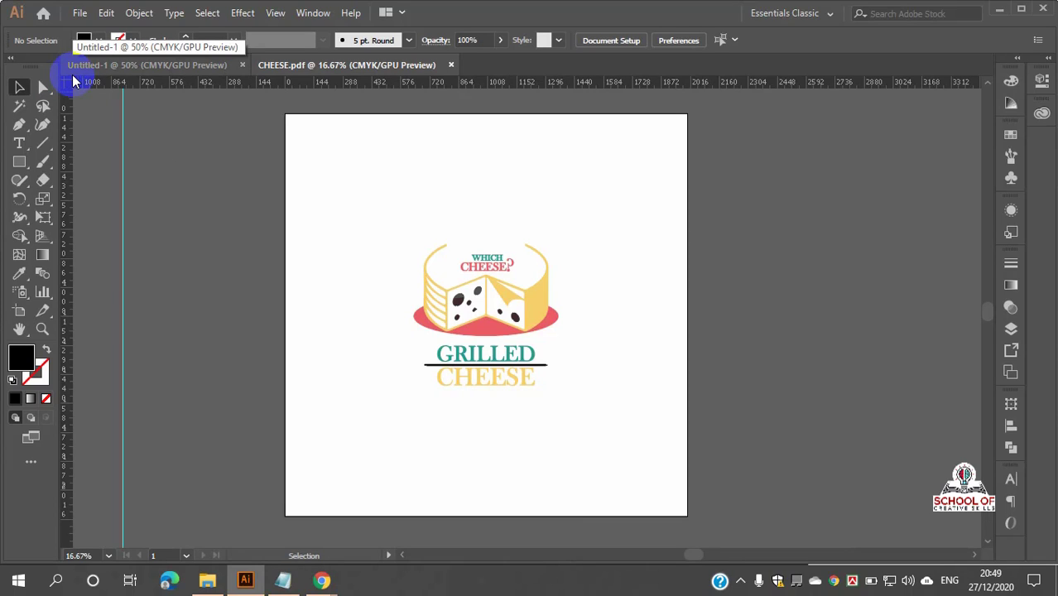
mouse_move(290, 126)
left_mouse_down()
mouse_move(280, 135)
mouse_move(277, 418)
left_mouse_up()
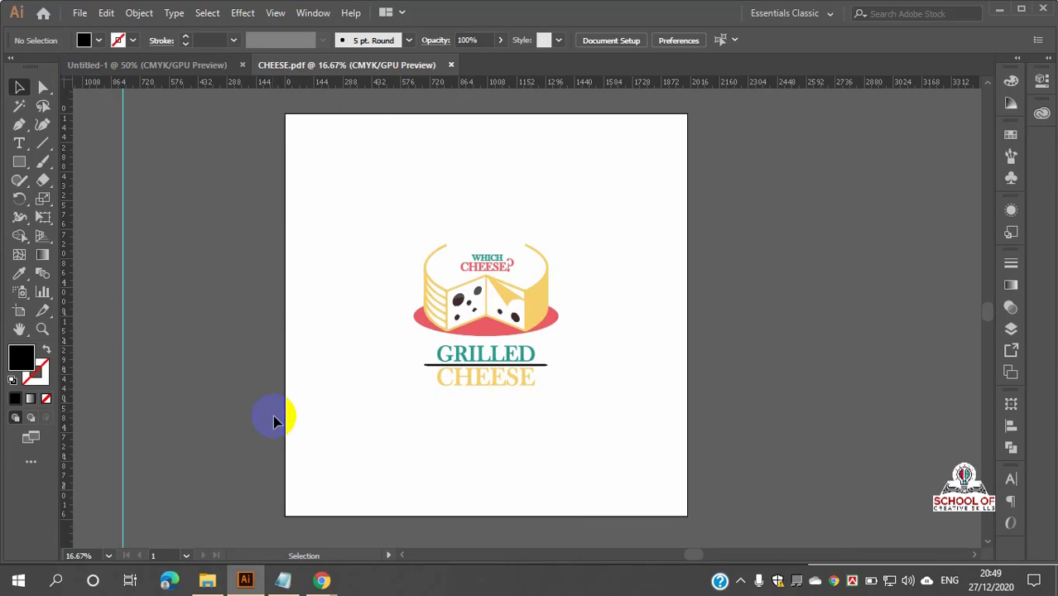
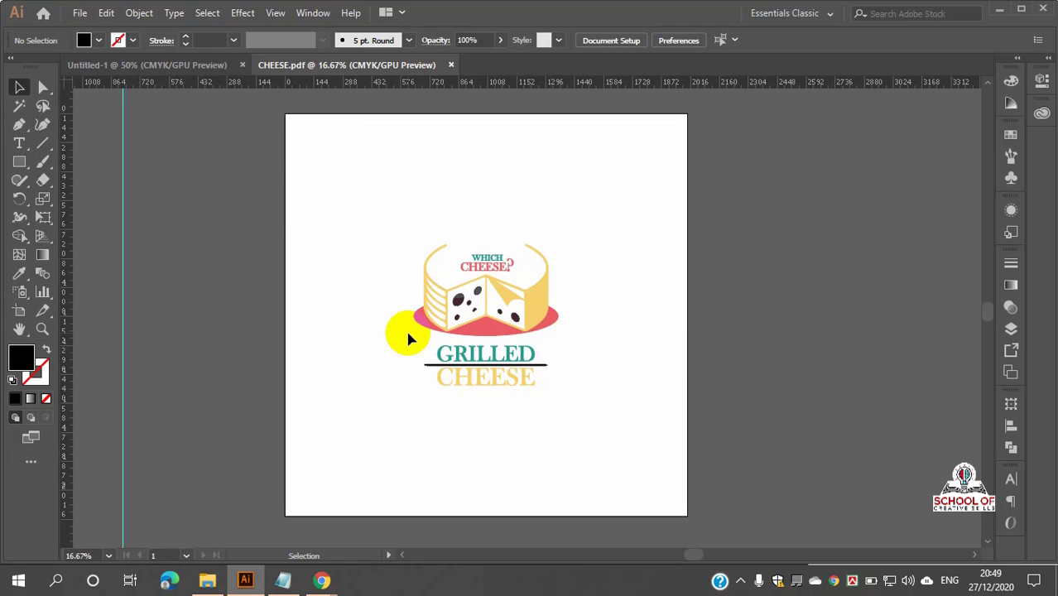
left_click(217, 366)
- Start exporting the logo to the Final File folder as CHEESE in PNG format with Use Artboards enabled
left_click(79, 12)
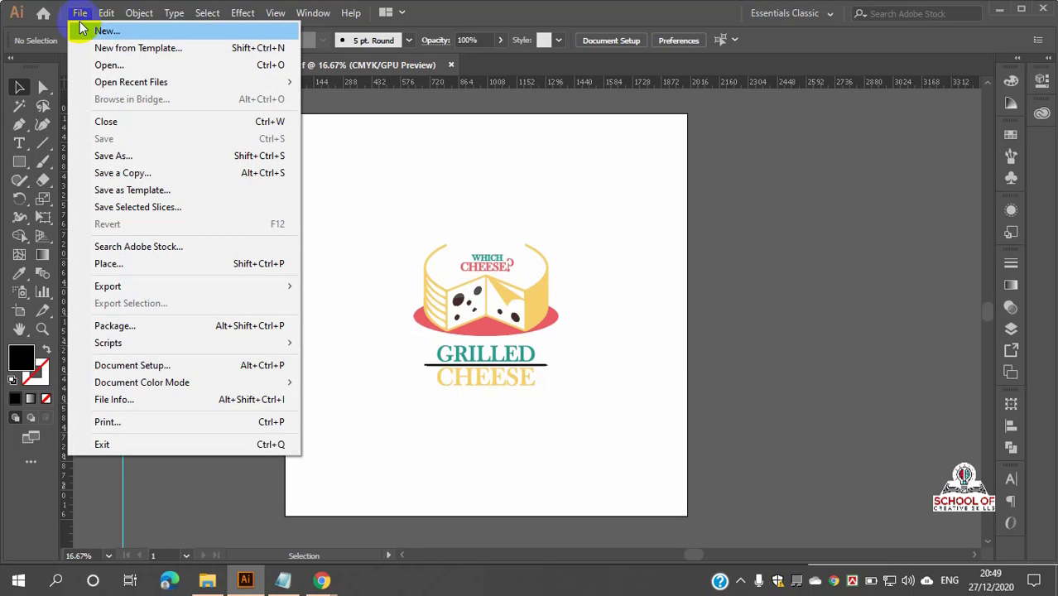
mouse_move(229, 288)
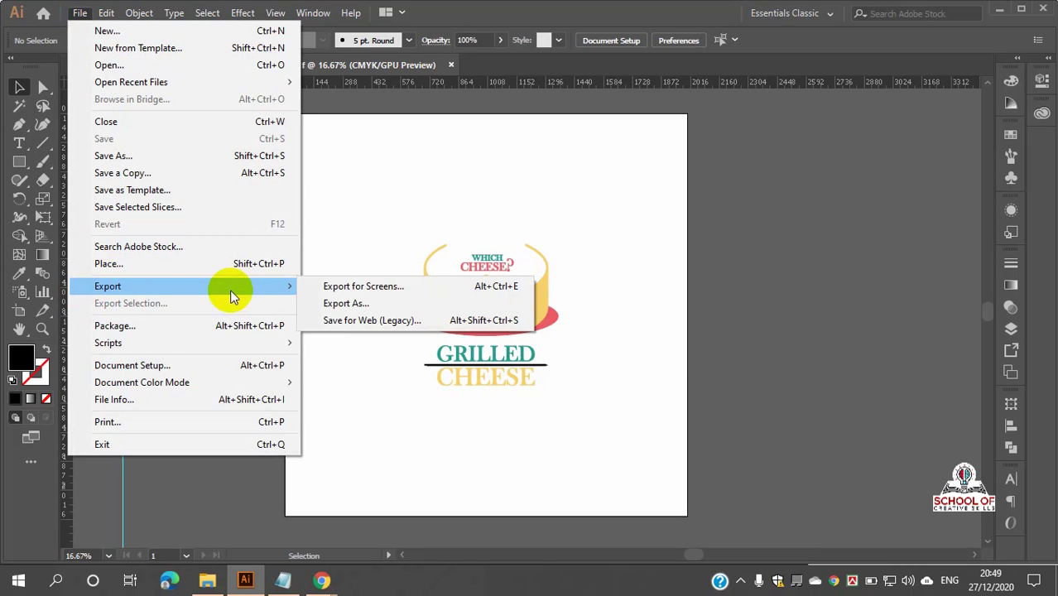
left_click(352, 305)
left_click(340, 312)
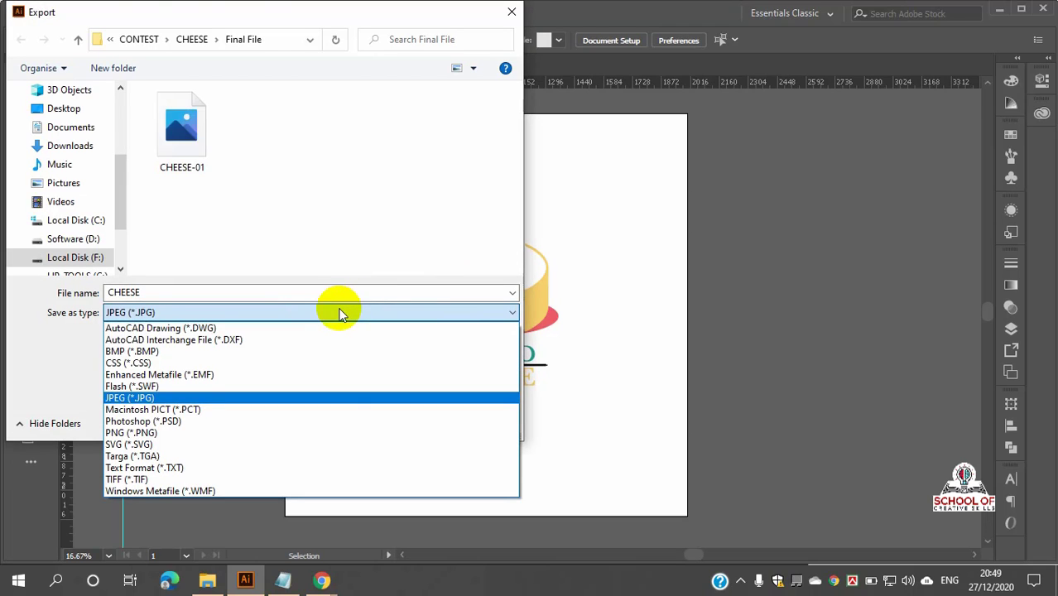
left_click(187, 434)
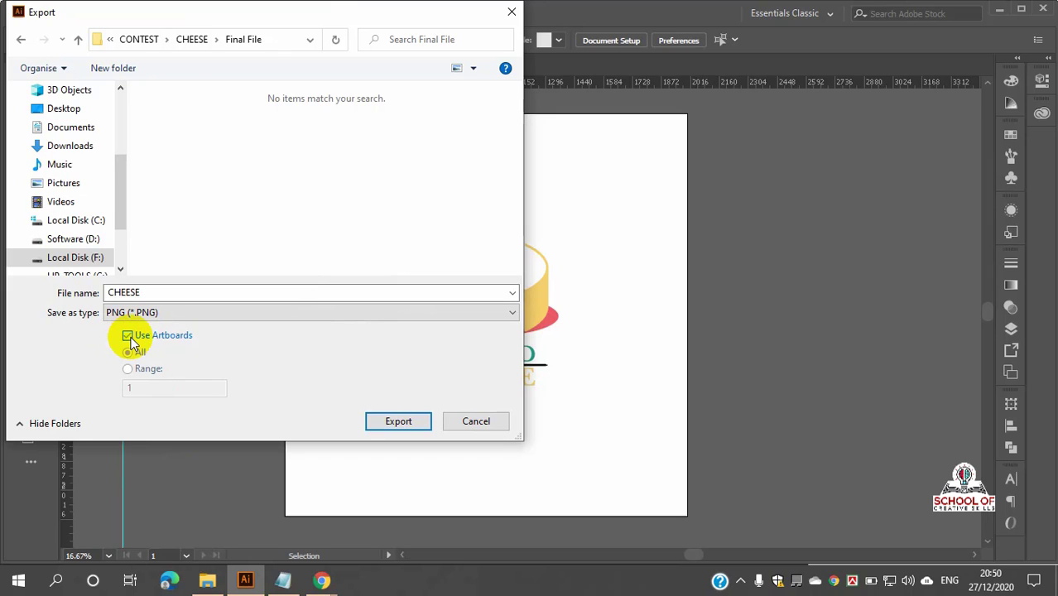
left_click(401, 422)
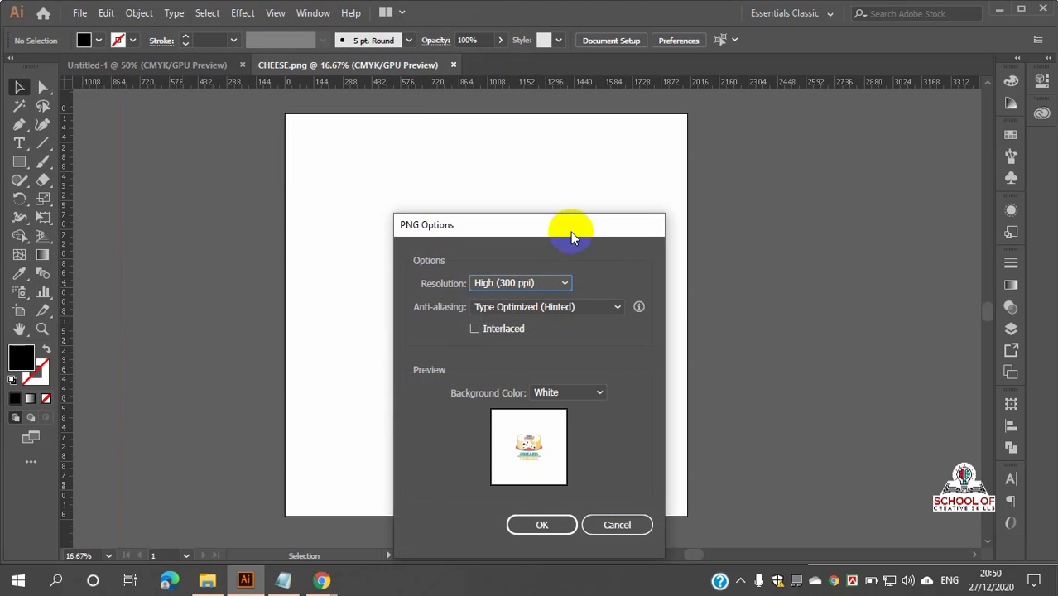
- Try the Transparent and Black background colors for the PNG export, with the options dialog moved clear of the logo
mouse_move(569, 229)
left_mouse_down()
mouse_move(768, 172)
mouse_move(781, 155)
left_mouse_up()
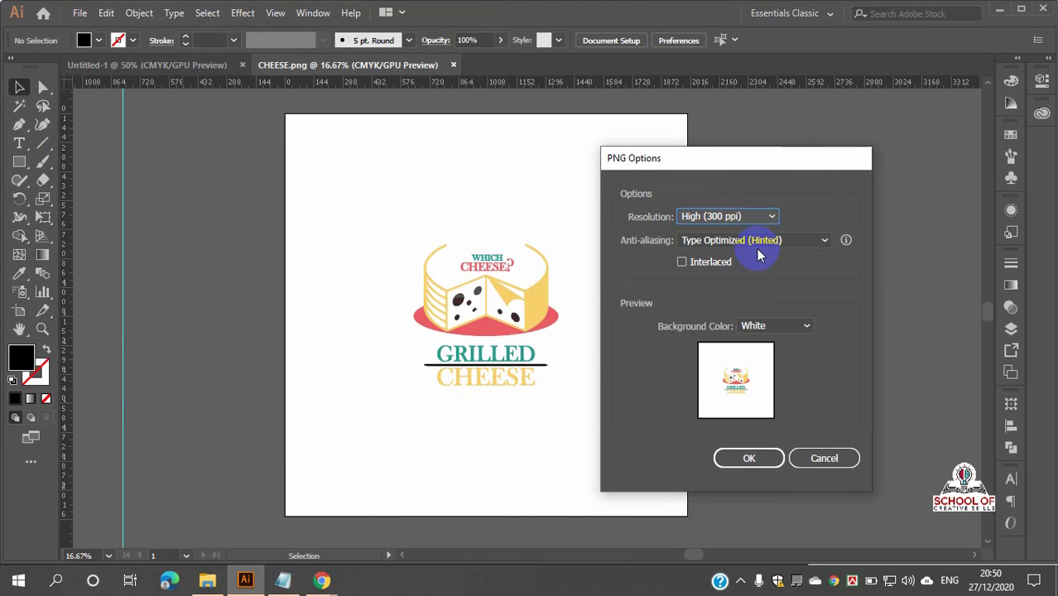
left_click_drag(733, 367, 719, 403)
left_click_drag(715, 366, 701, 347)
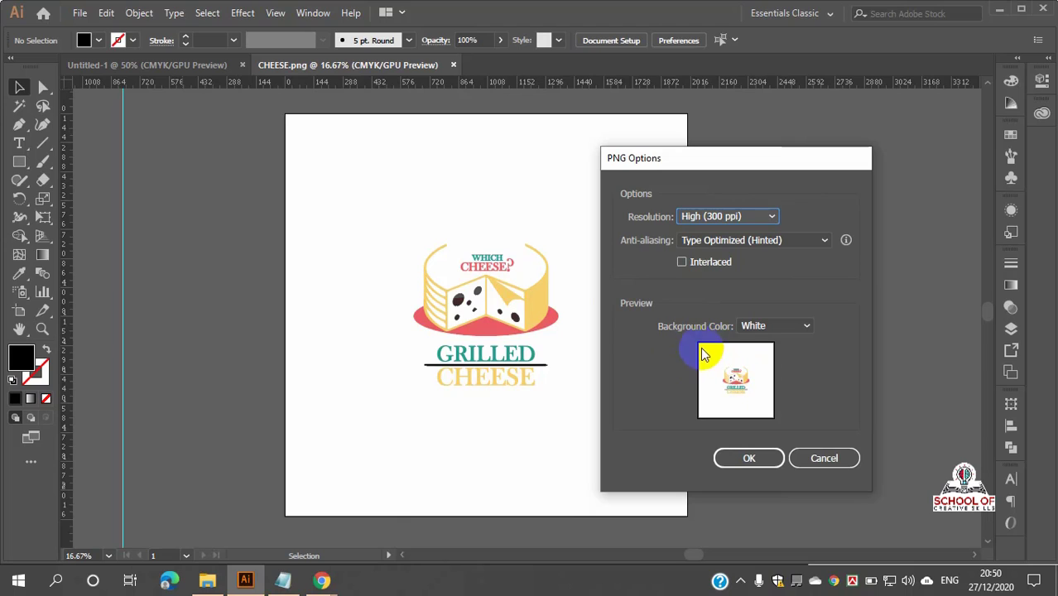
left_click(808, 326)
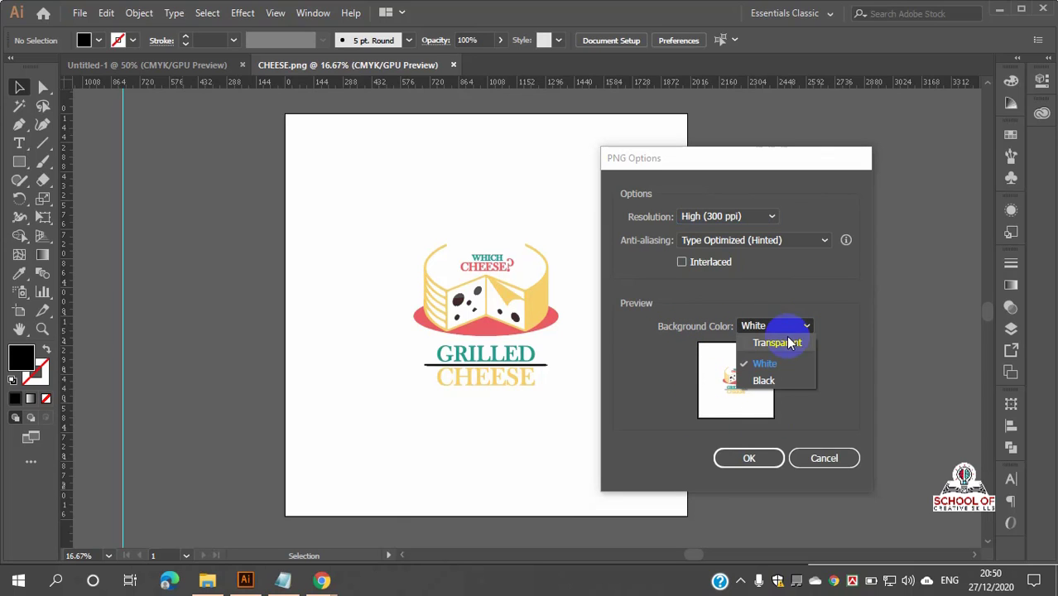
left_click(802, 350)
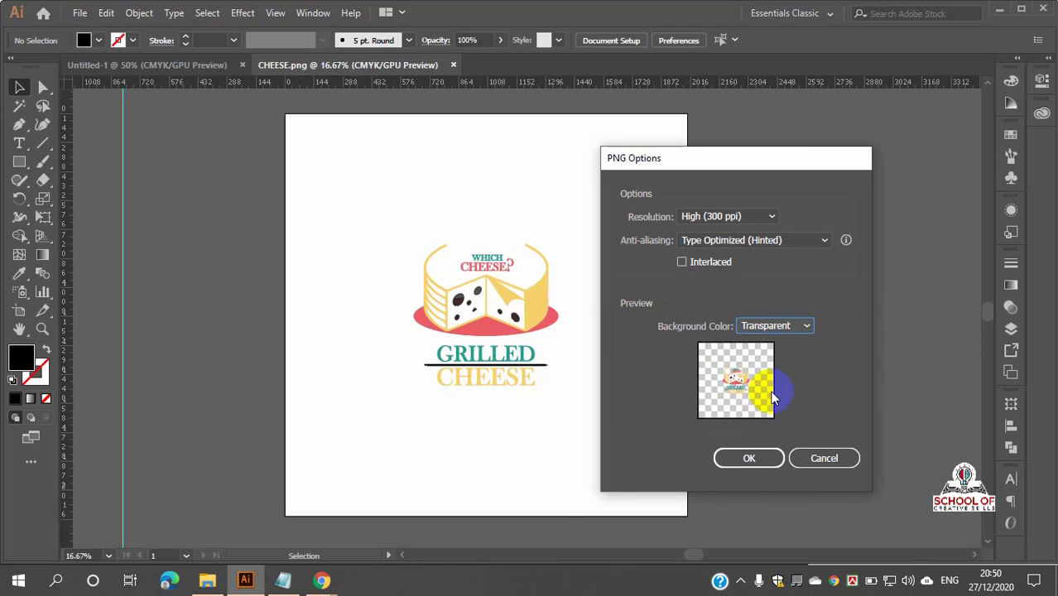
left_click(808, 328)
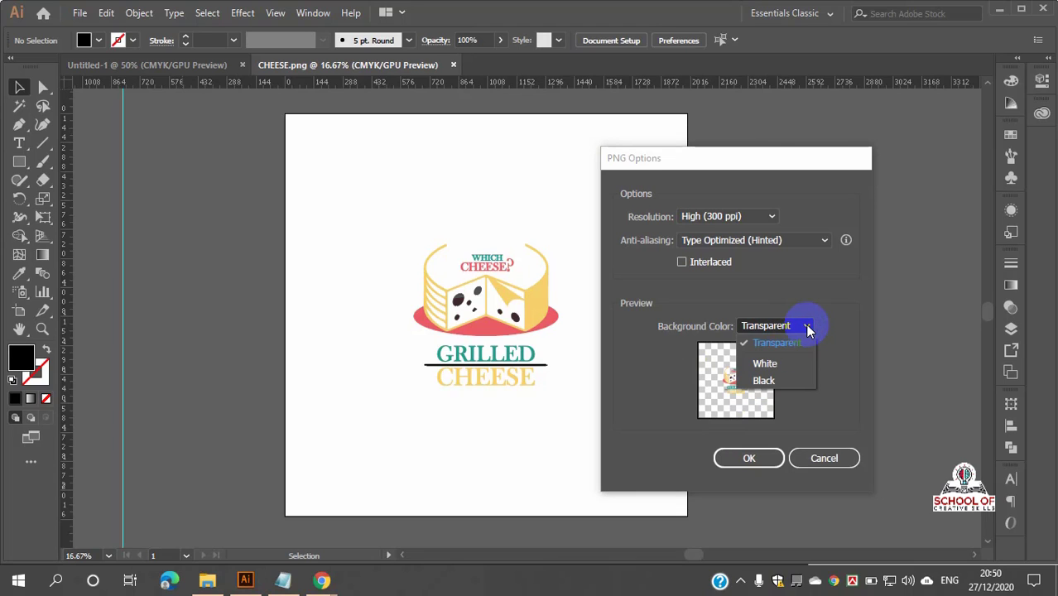
left_click(764, 381)
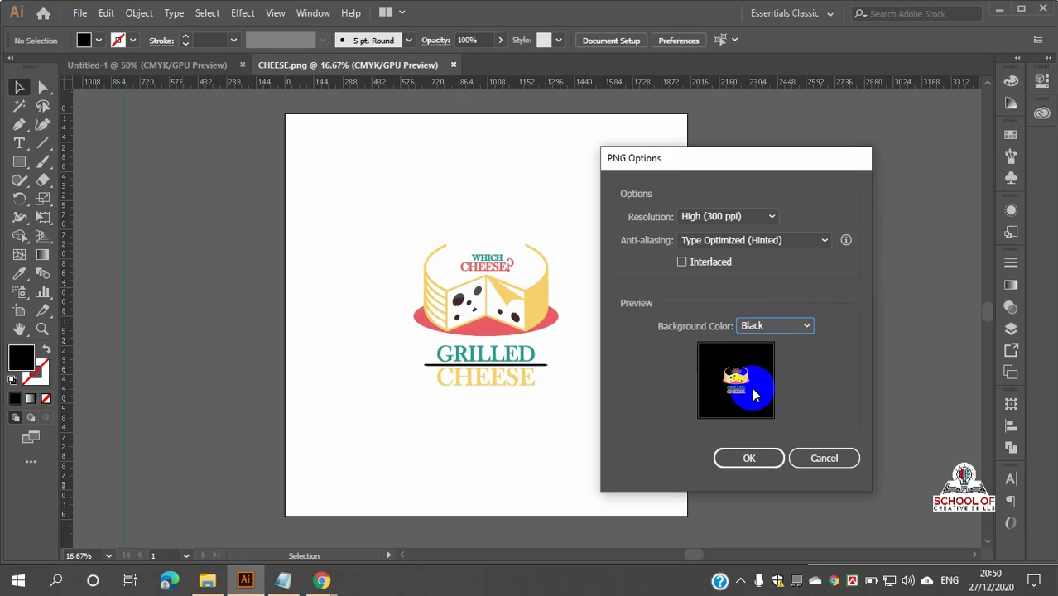
- Set the PNG background color to White and complete the export at High (300 ppi)
left_click(805, 328)
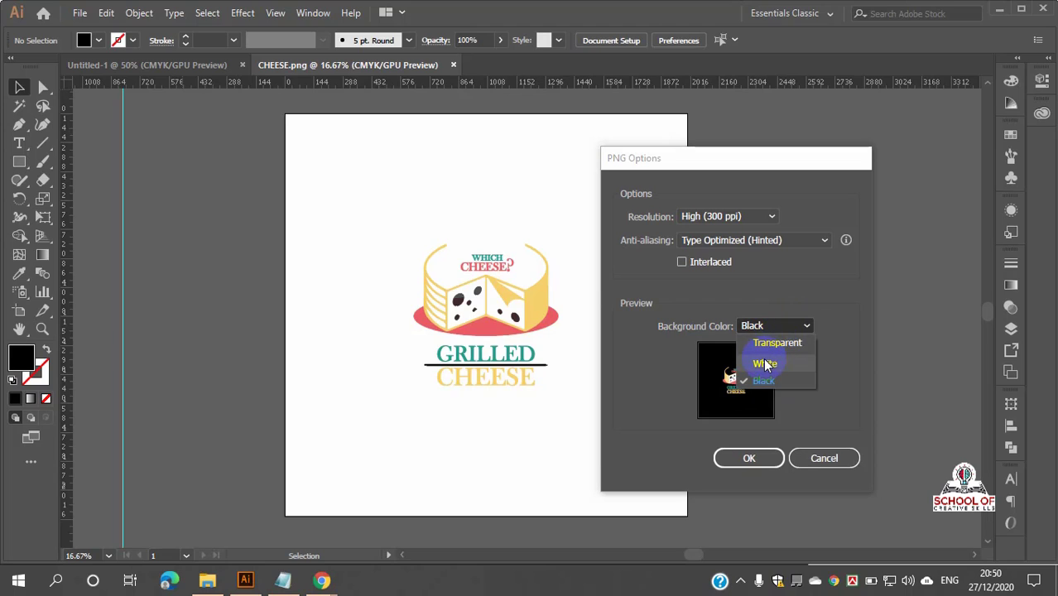
left_click(765, 365)
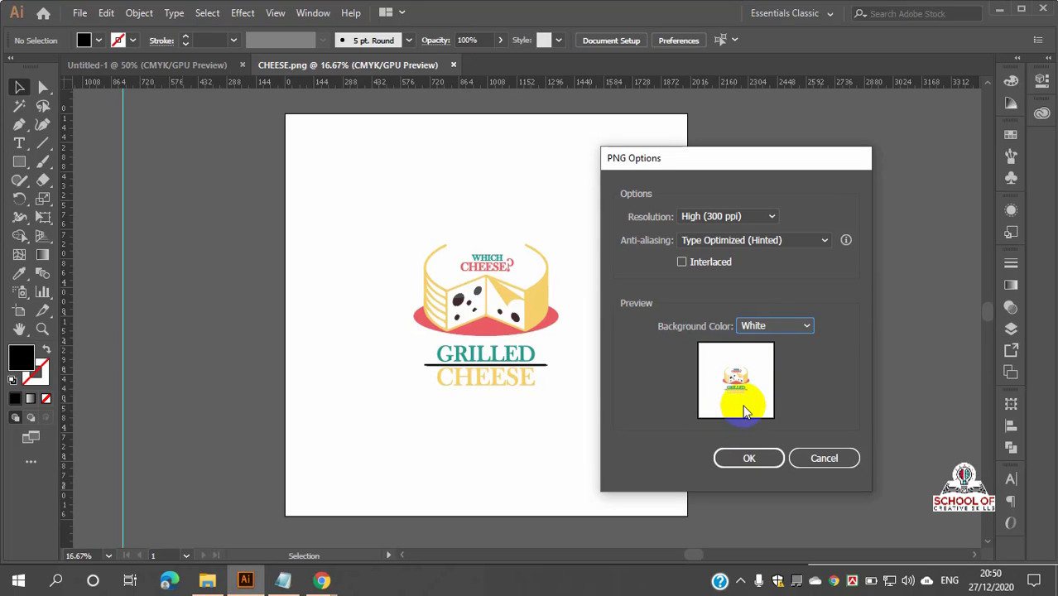
left_click(806, 328)
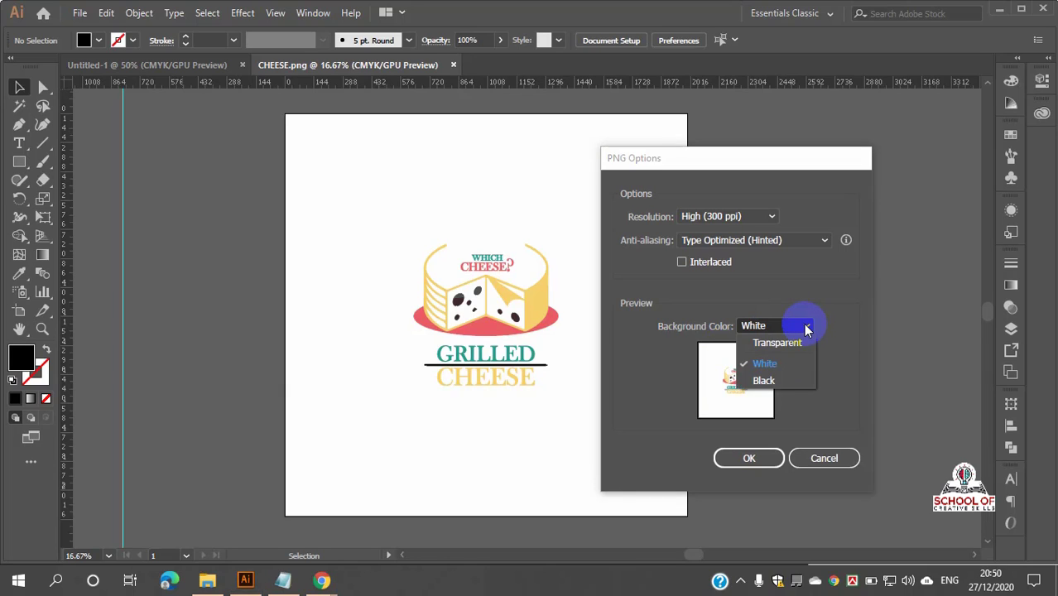
left_click(770, 364)
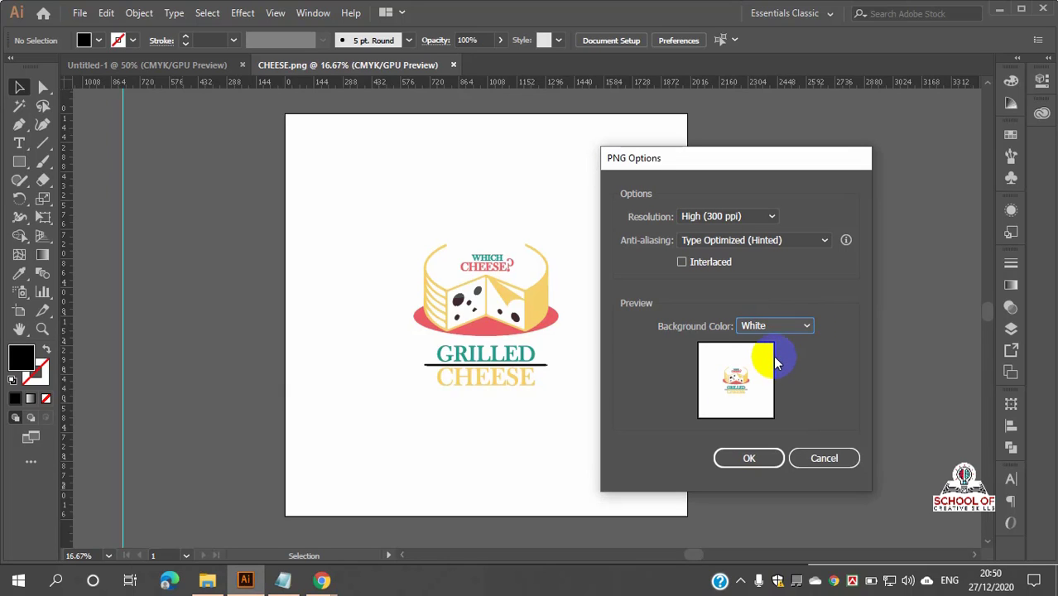
left_click(750, 459)
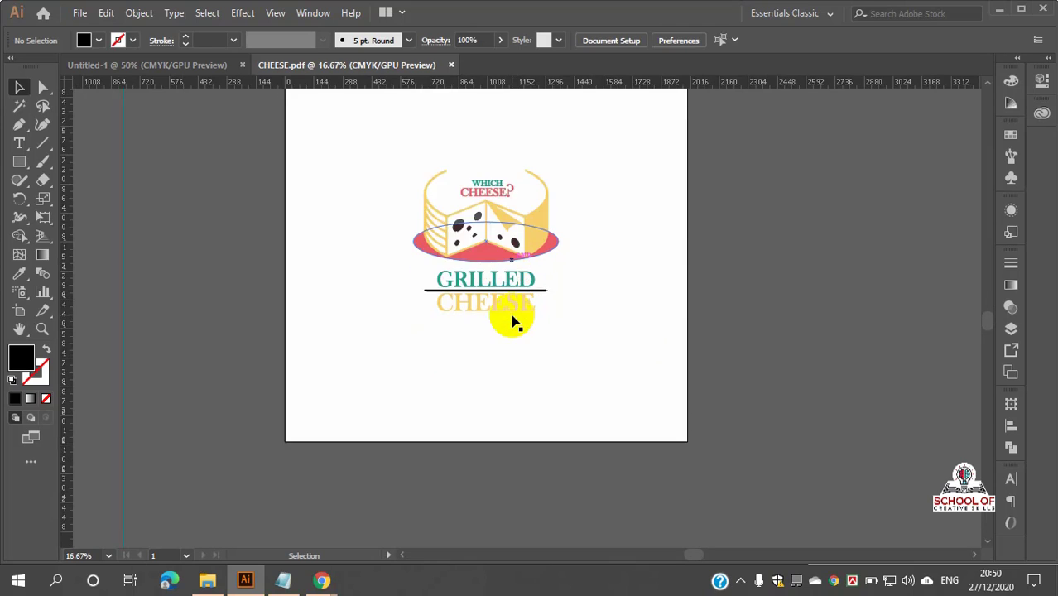
- Start another export of the logo to the Final File folder as CHEESE in PNG format, with Use Artboards turned off
scroll(509, 308, "up", 2)
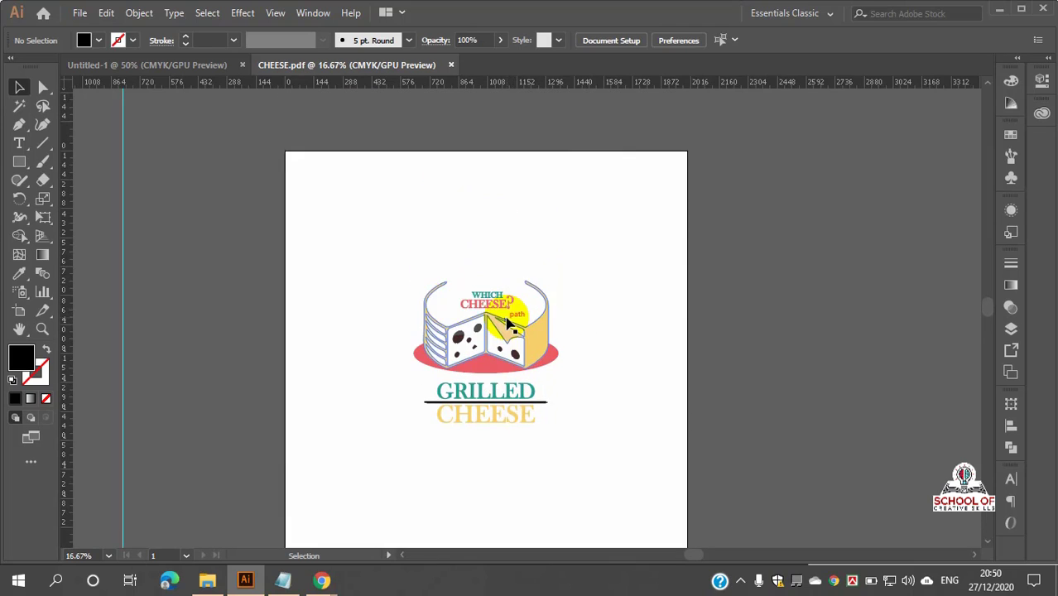
scroll(510, 323, "down", 2)
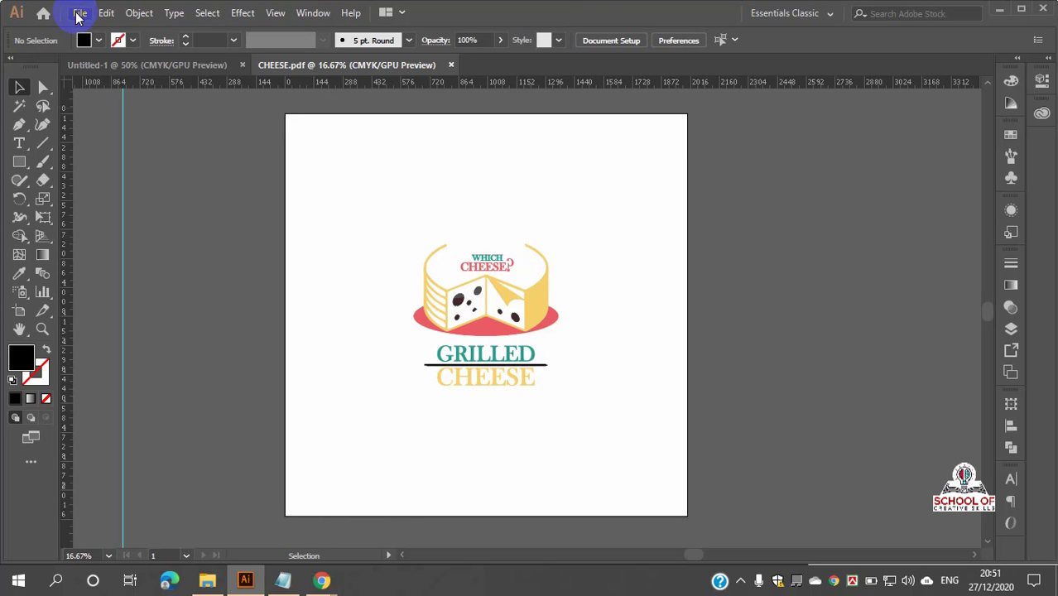
left_click(78, 14)
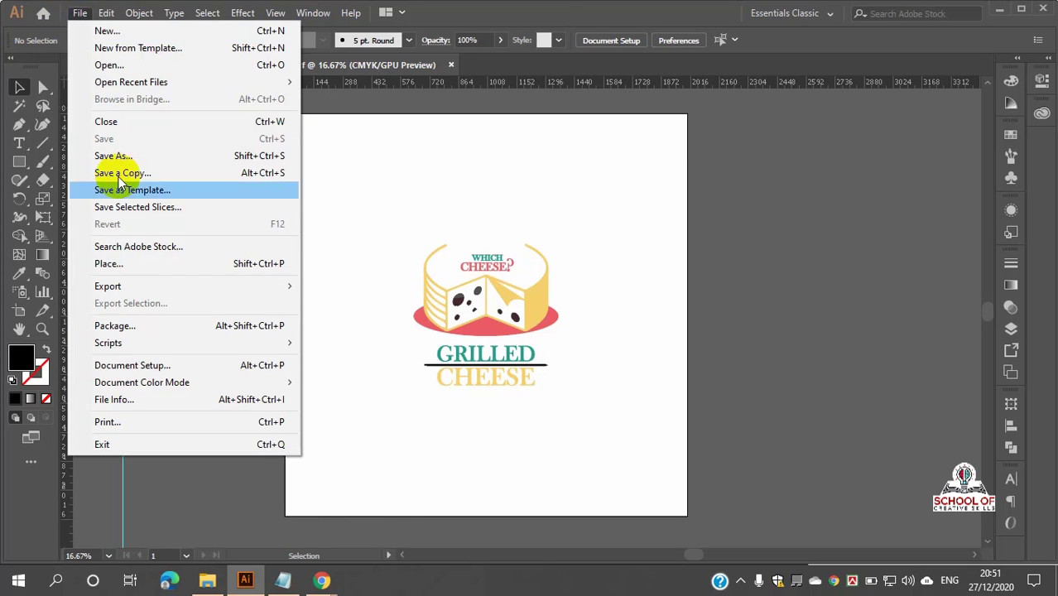
mouse_move(121, 287)
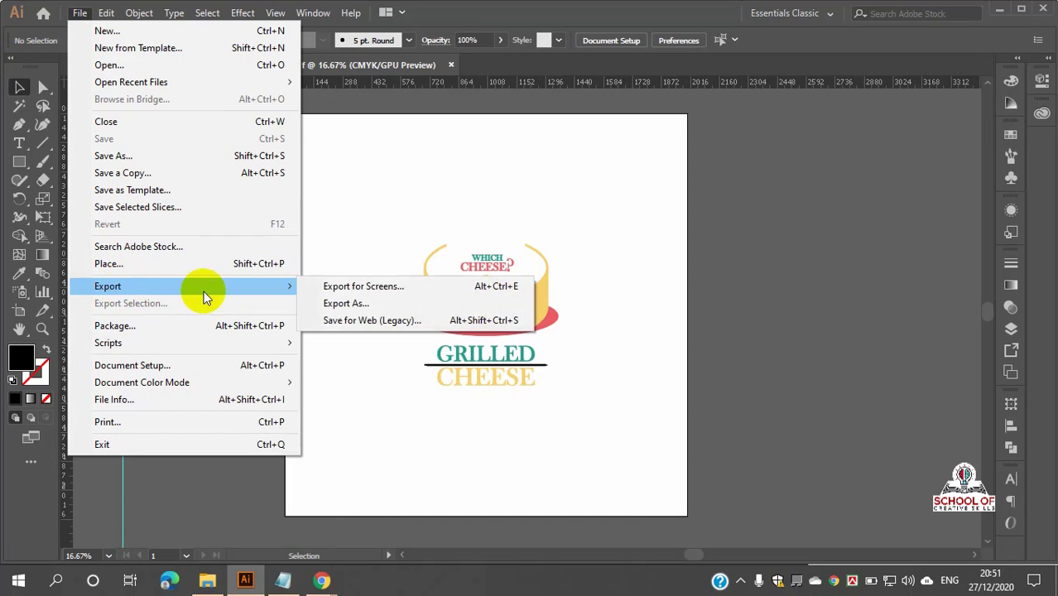
left_click(349, 310)
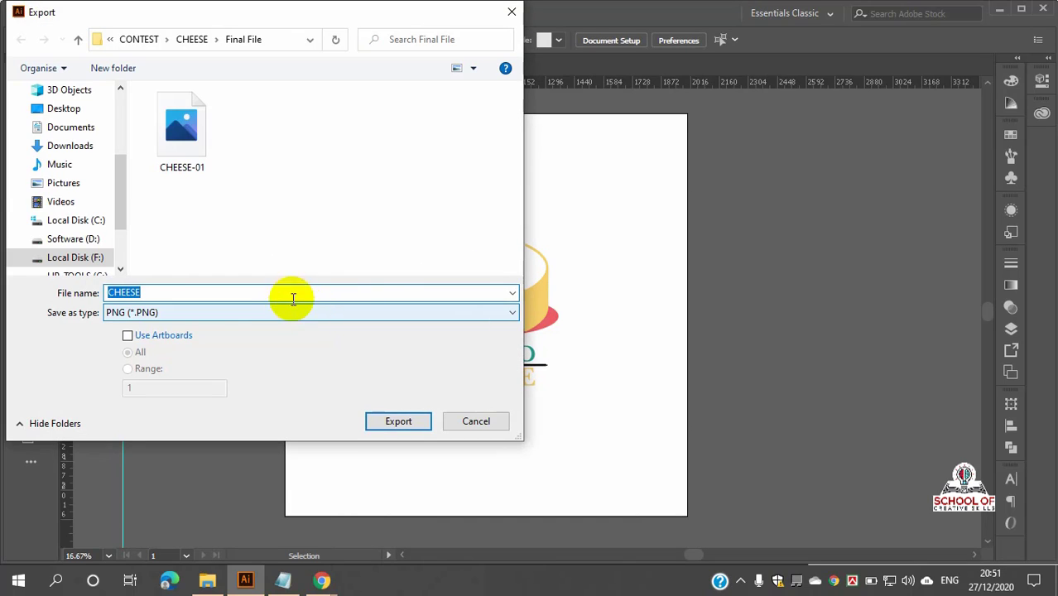
left_click_drag(260, 12, 226, 16)
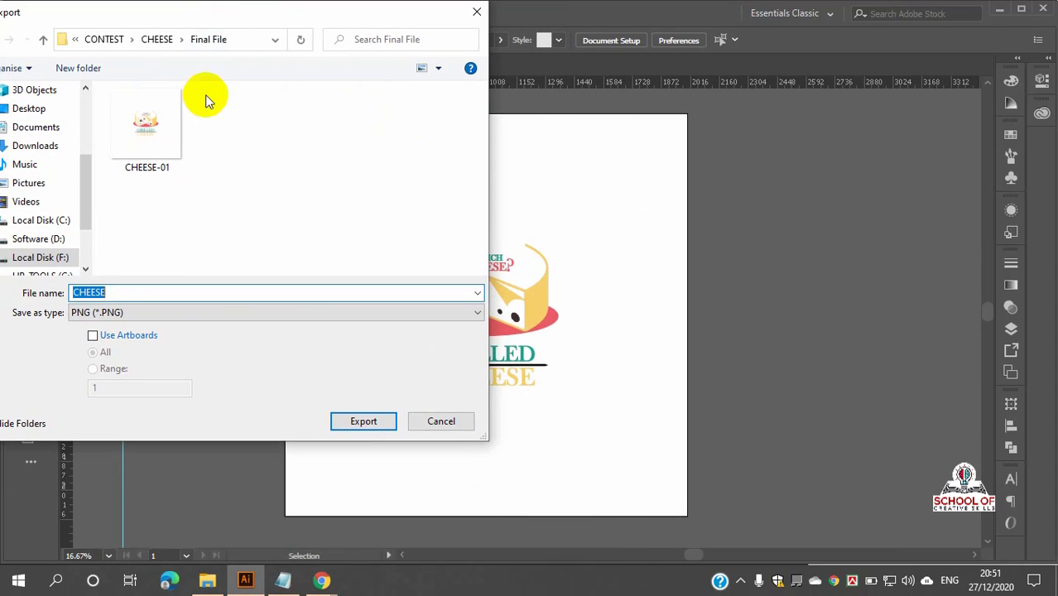
left_click(92, 337)
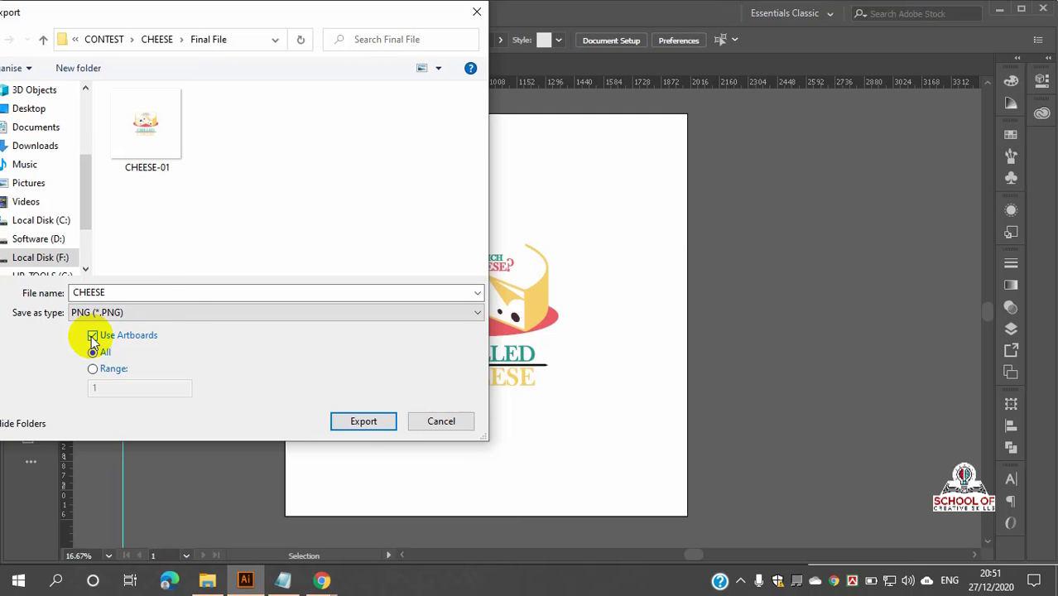
left_click(203, 313)
left_click(124, 432)
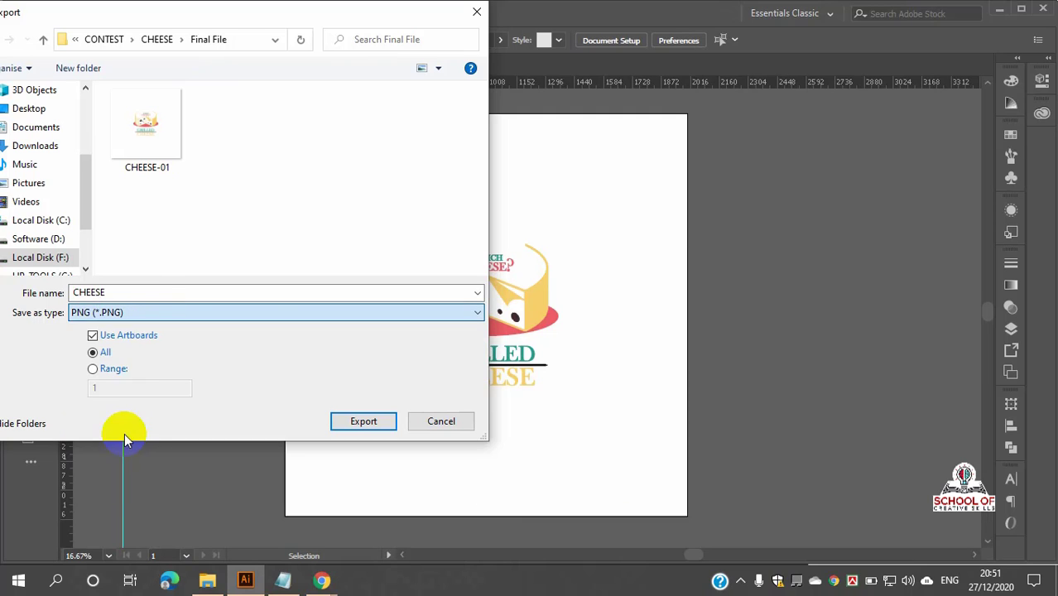
left_click(96, 335)
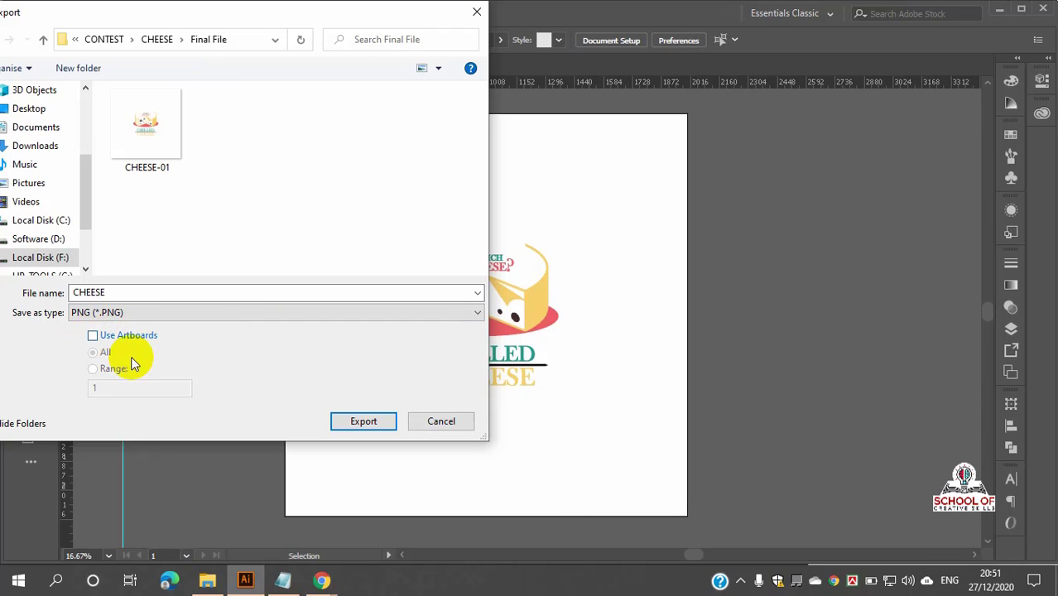
left_click(362, 421)
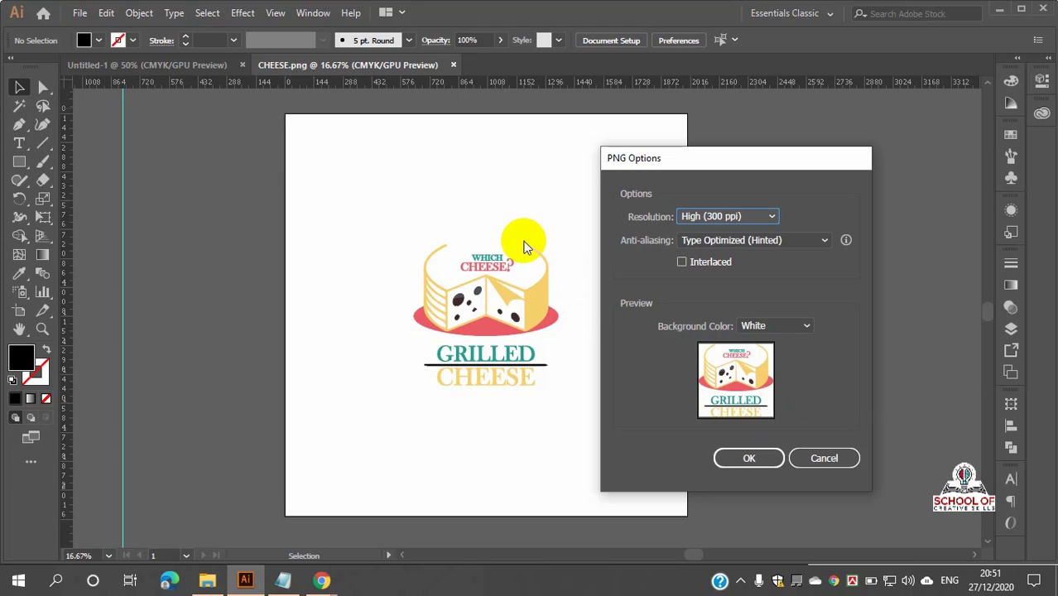
- Set the PNG background color to Transparent and complete the export at High (300 ppi)
left_click(808, 328)
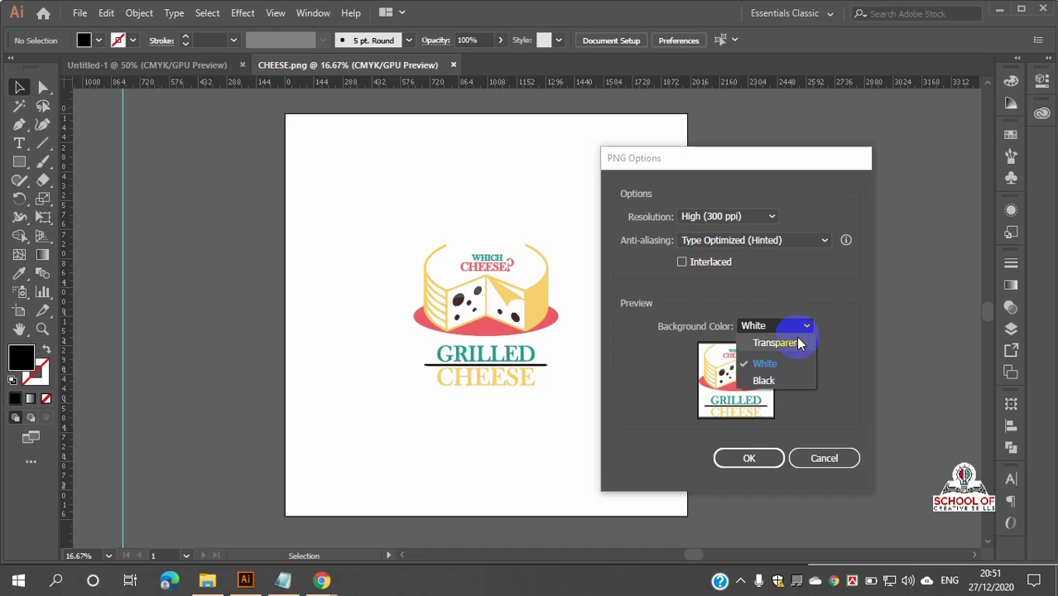
left_click(799, 343)
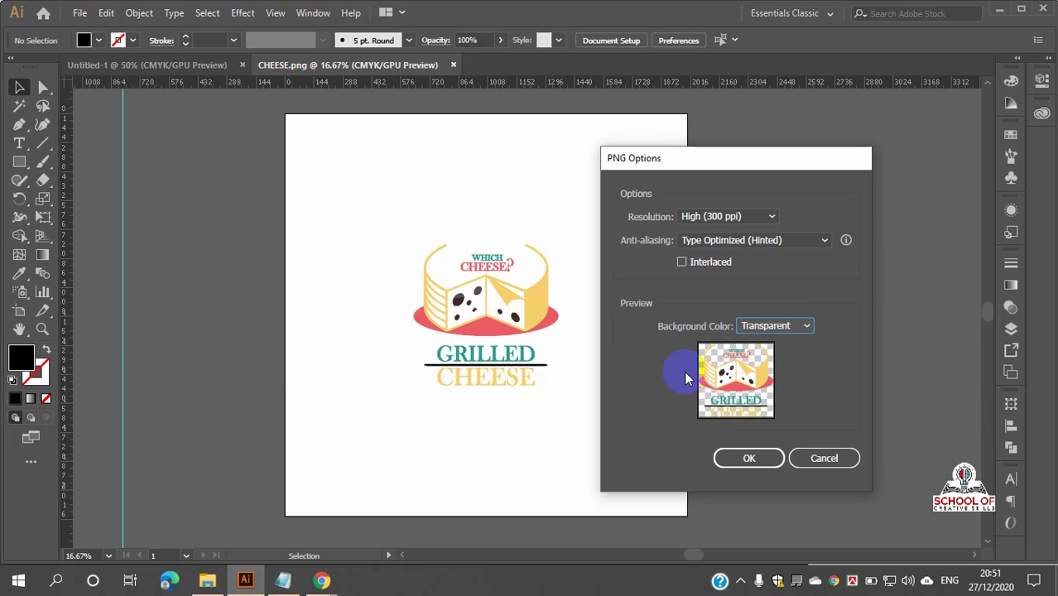
left_click(751, 462)
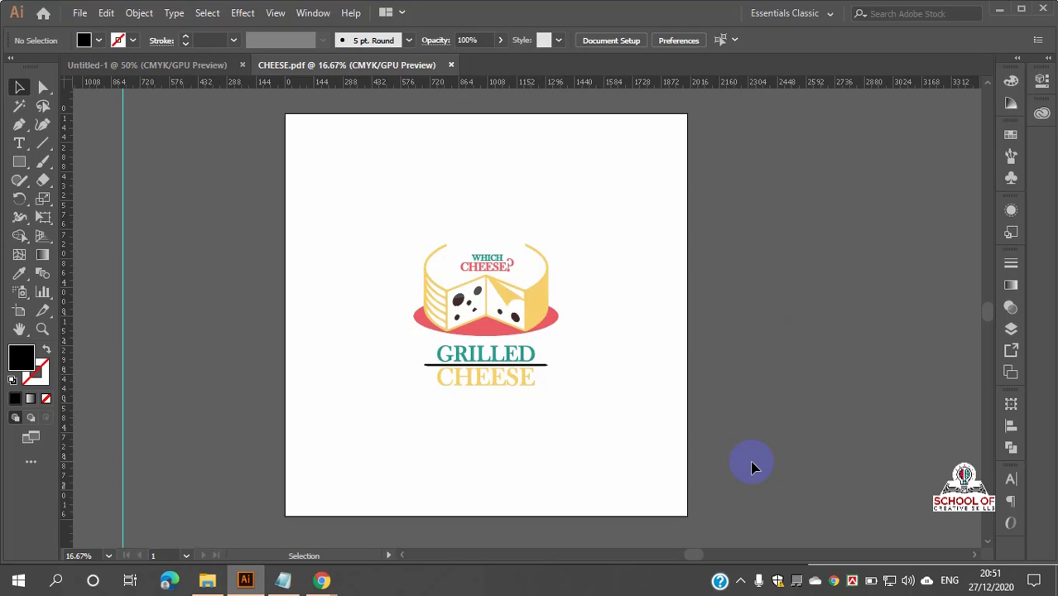
- Close the CHEESE document and minimize the open application windows to reach the desktop
left_click(643, 485)
left_click(451, 65)
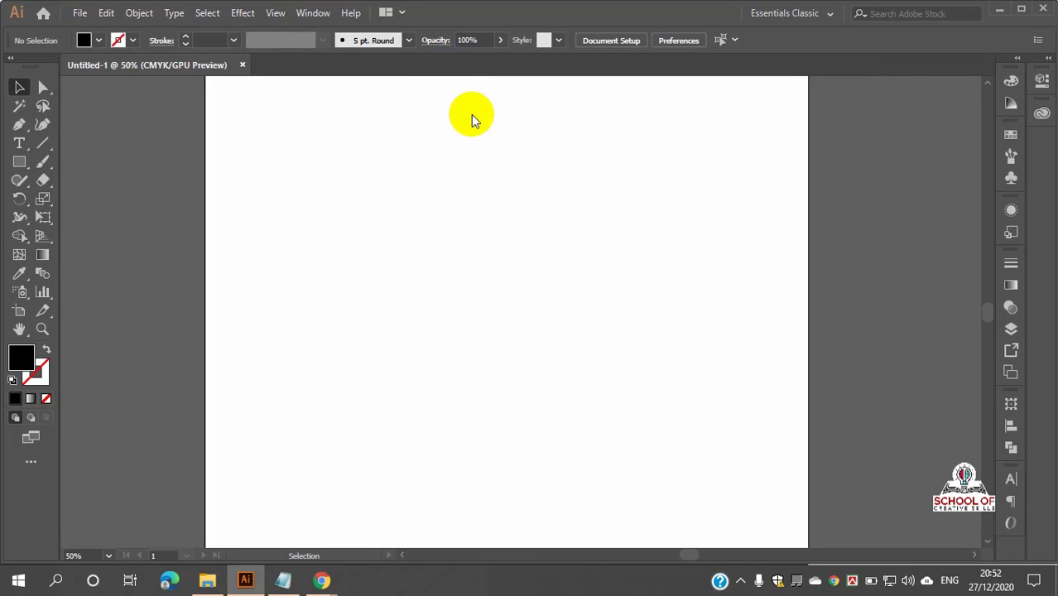
left_click(243, 66)
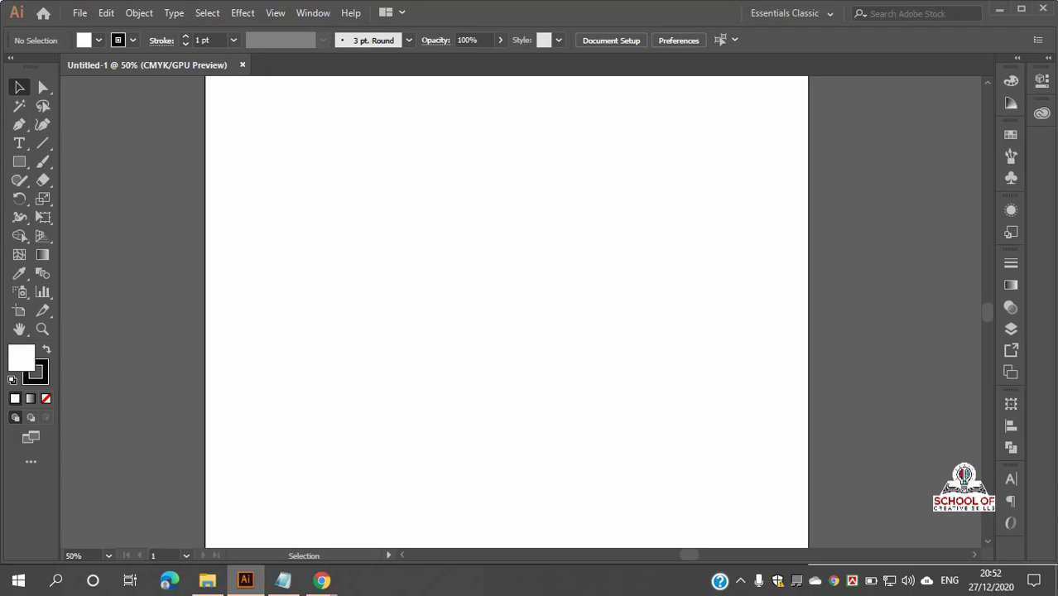
left_click(1000, 15)
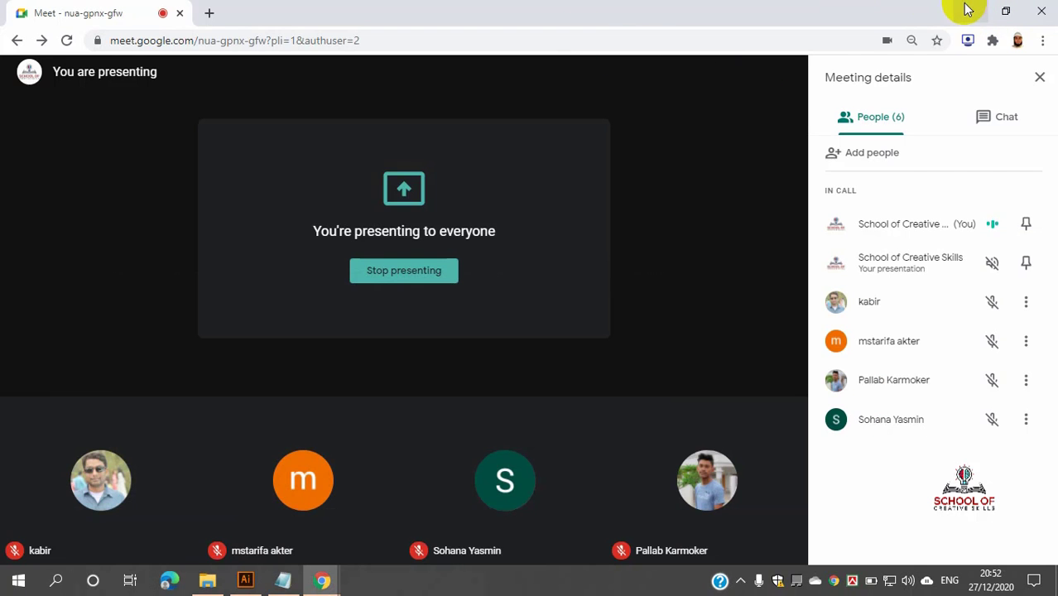
left_click(968, 11)
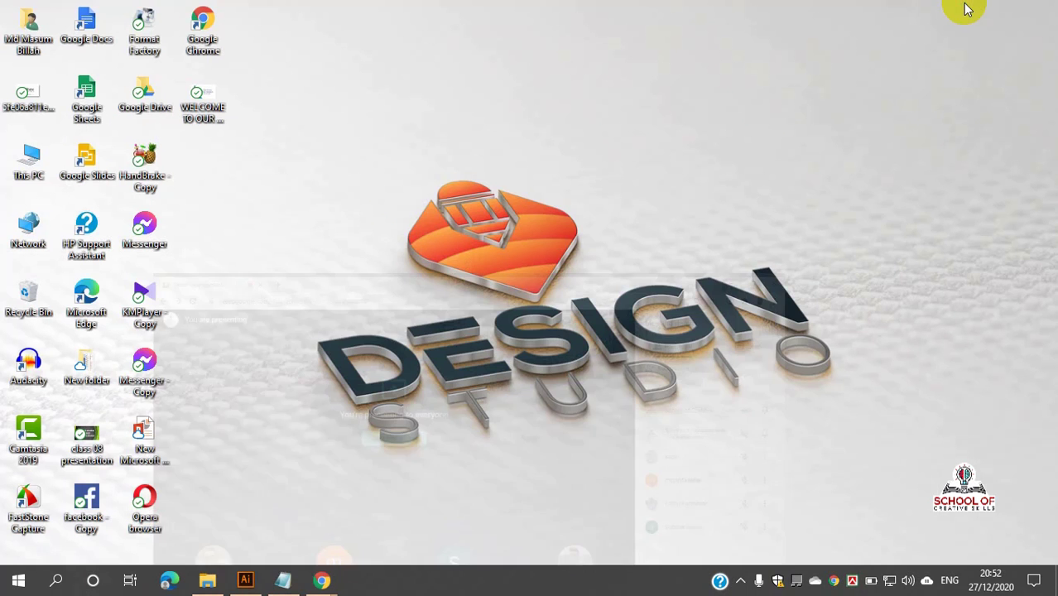
- Open the Final File folder inside CONTEST > CHEESE on Local Disk (F:) in File Explorer
double_click(29, 159)
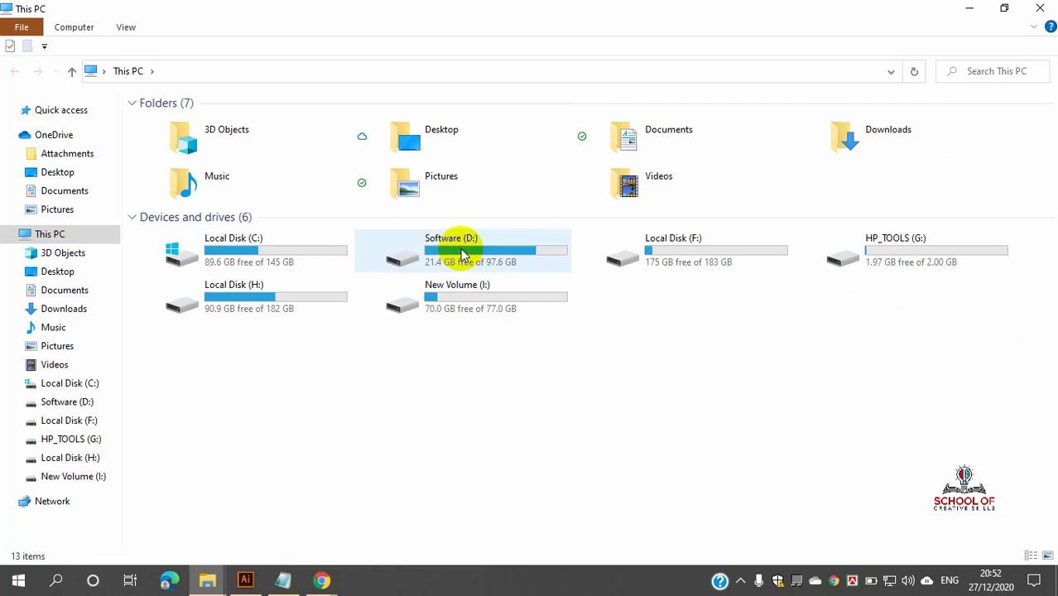
left_click(685, 246)
double_click(685, 246)
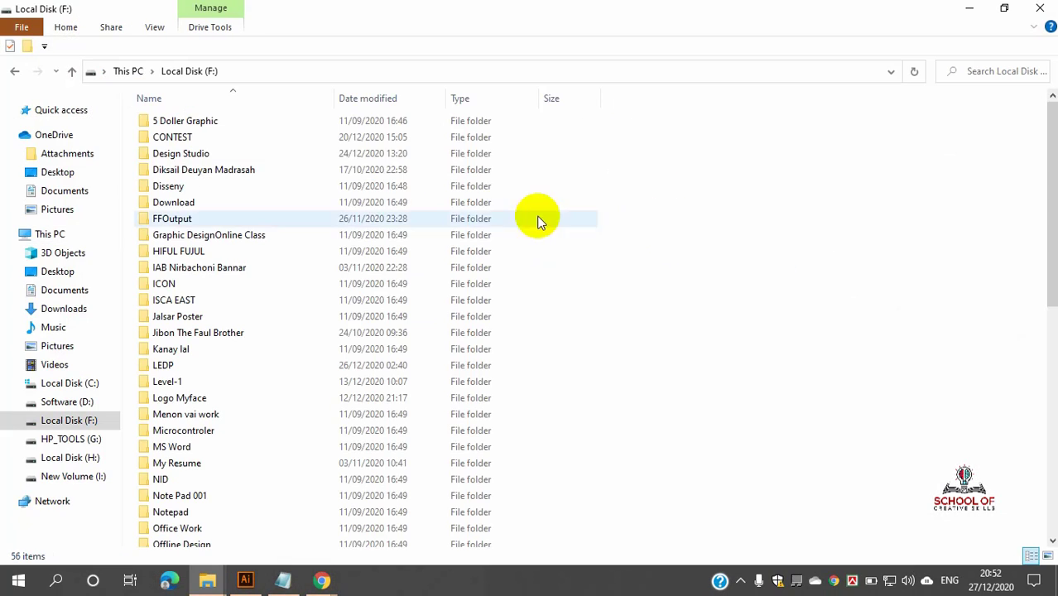
double_click(212, 141)
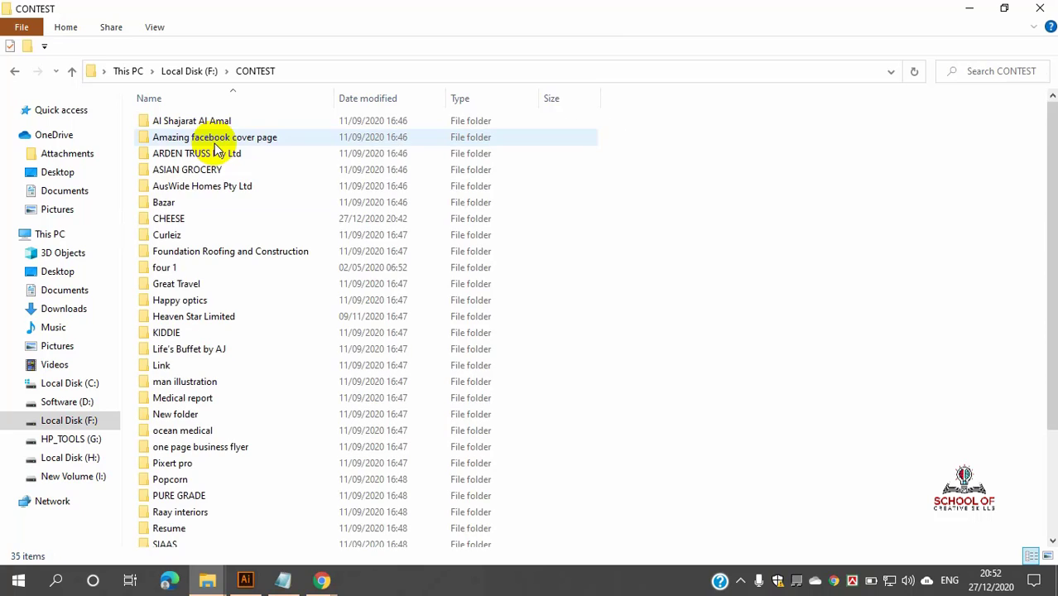
double_click(193, 219)
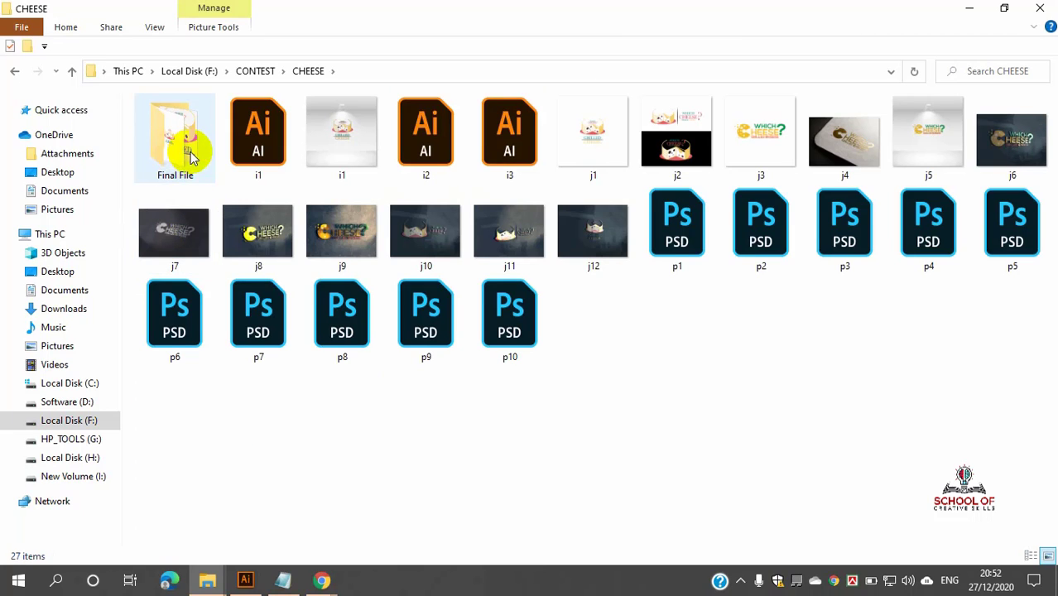
left_click(182, 155)
double_click(182, 156)
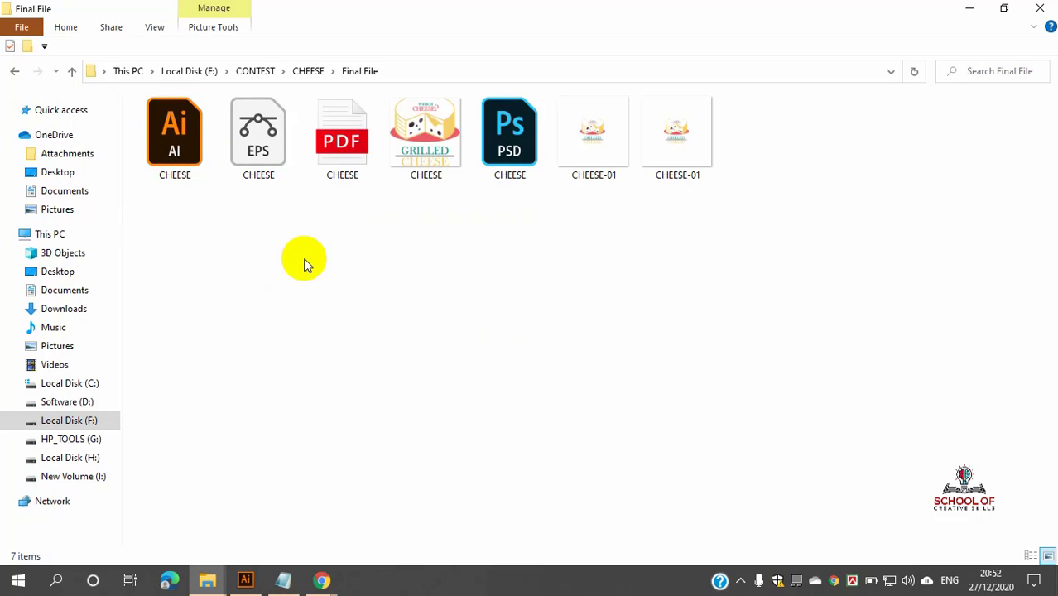
- Open the AI version of CHEESE from Final File to check its artwork, close it and return to the folder
left_click(171, 157)
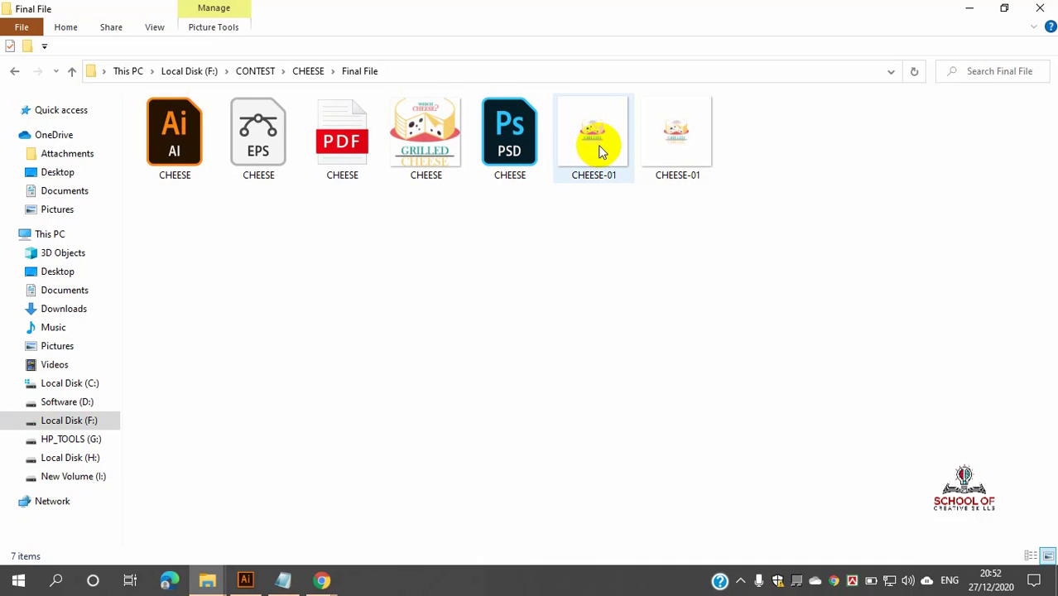
mouse_move(602, 152)
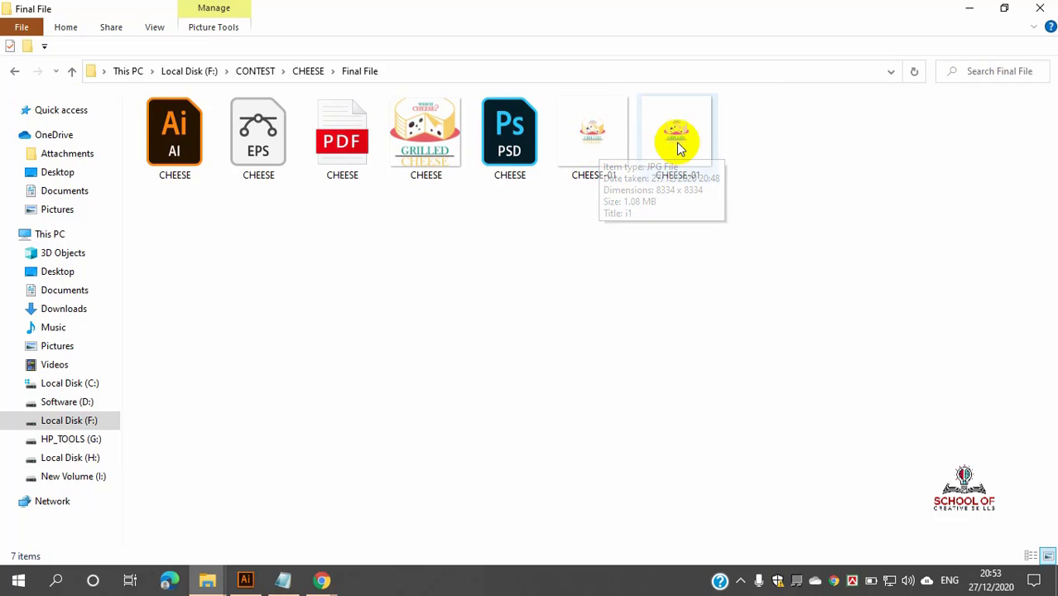
mouse_move(680, 145)
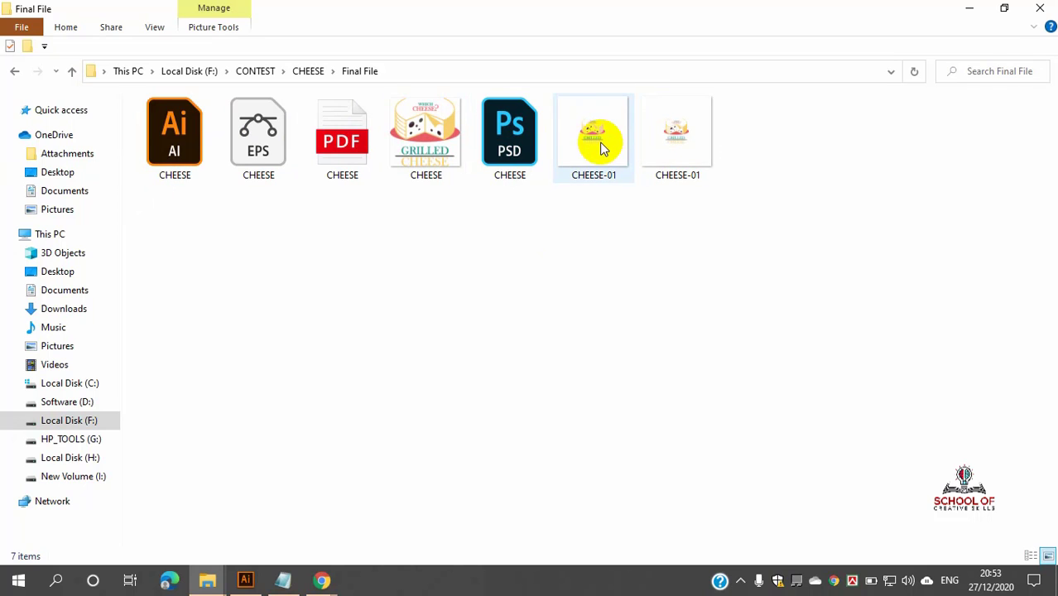
double_click(178, 136)
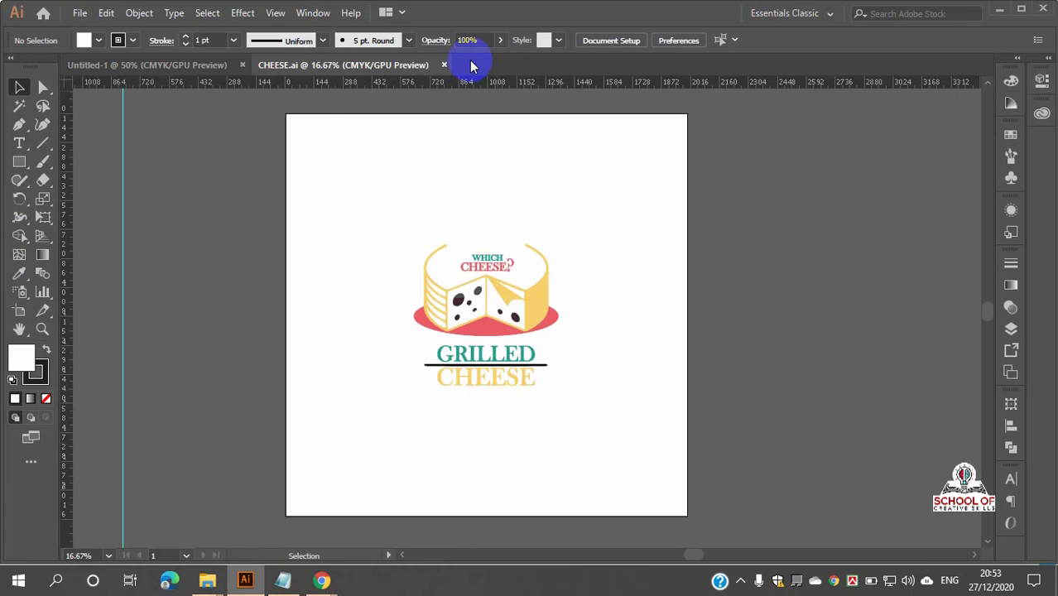
left_click(444, 64)
left_click(1001, 8)
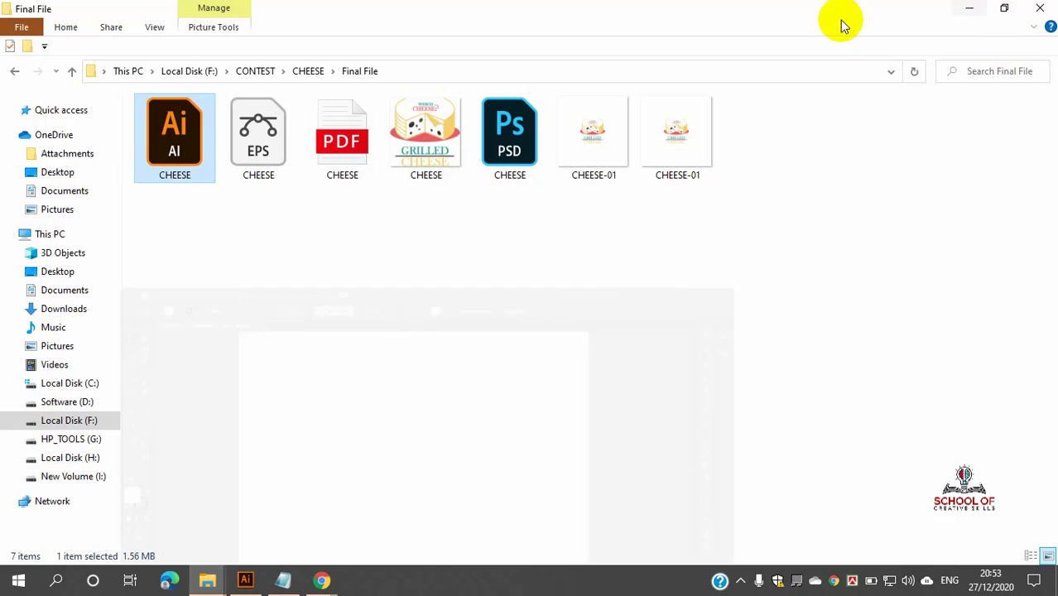
- Open the EPS version of CHEESE to check it, and return to the Final File folder
left_click(263, 132)
double_click(262, 134)
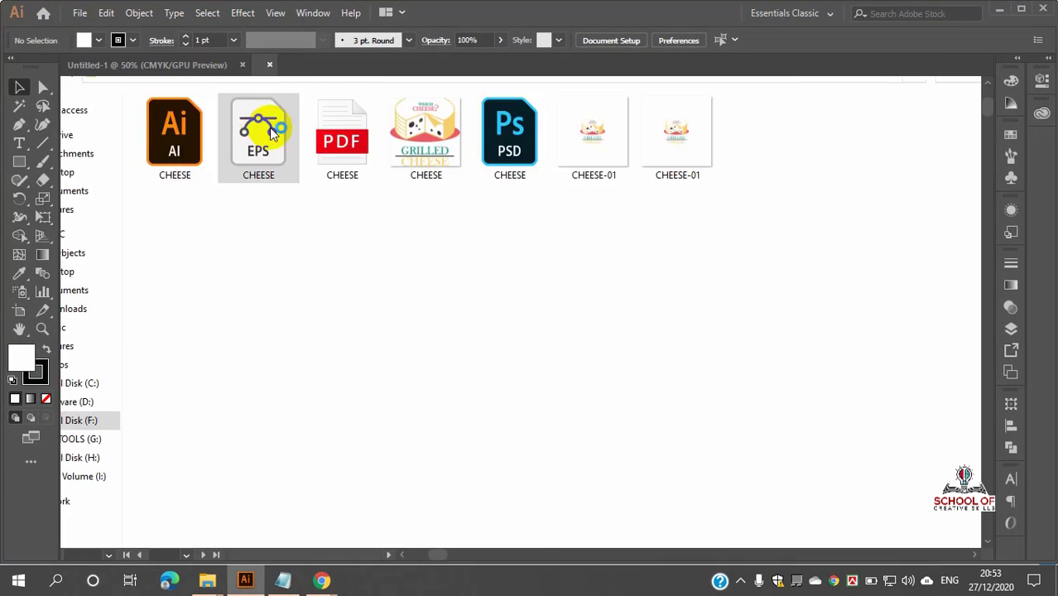
left_click(1000, 9)
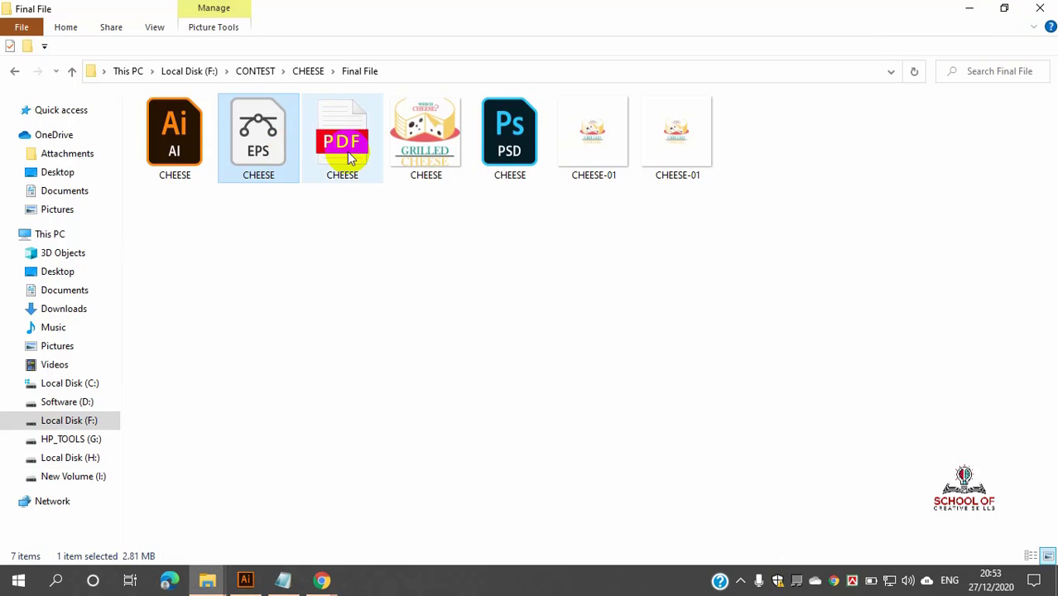
- Open the PDF version of CHEESE, look through the whole page, and close the viewer
left_click(350, 157)
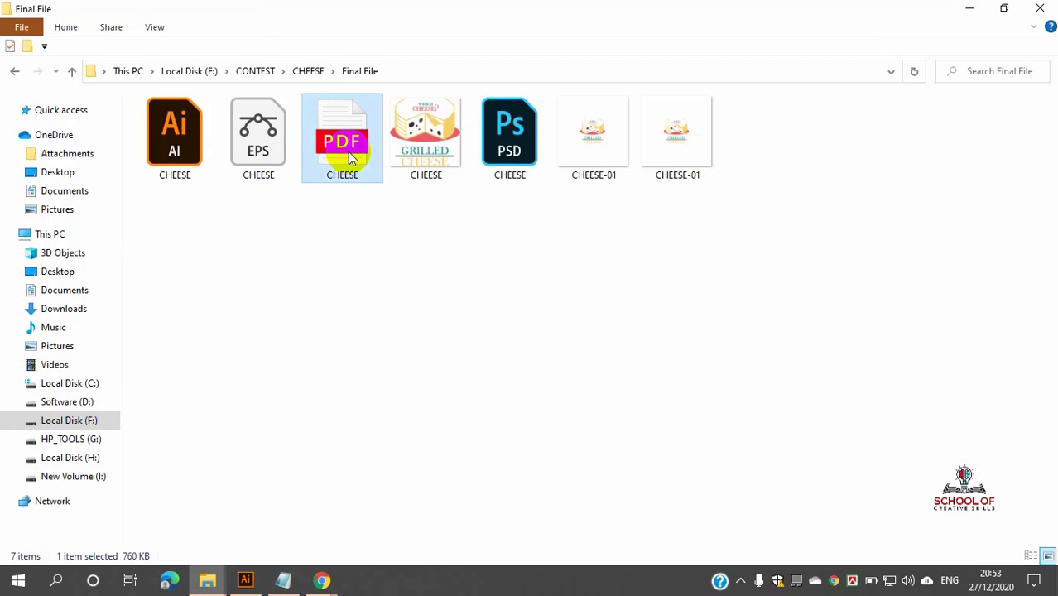
double_click(351, 157)
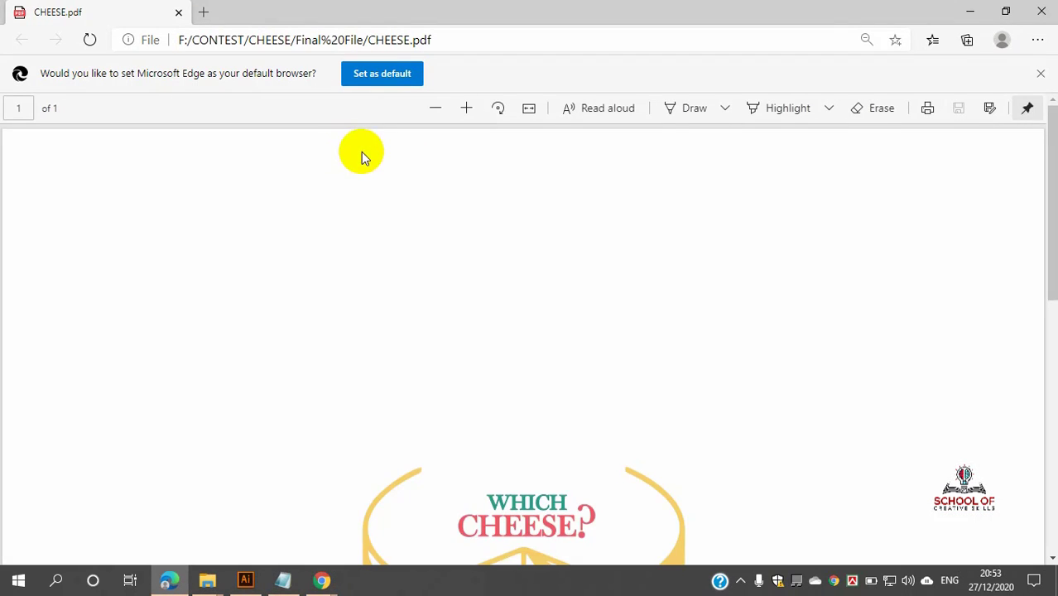
scroll(503, 214, "down", 4)
scroll(596, 291, "down", 3)
scroll(605, 287, "up", 7)
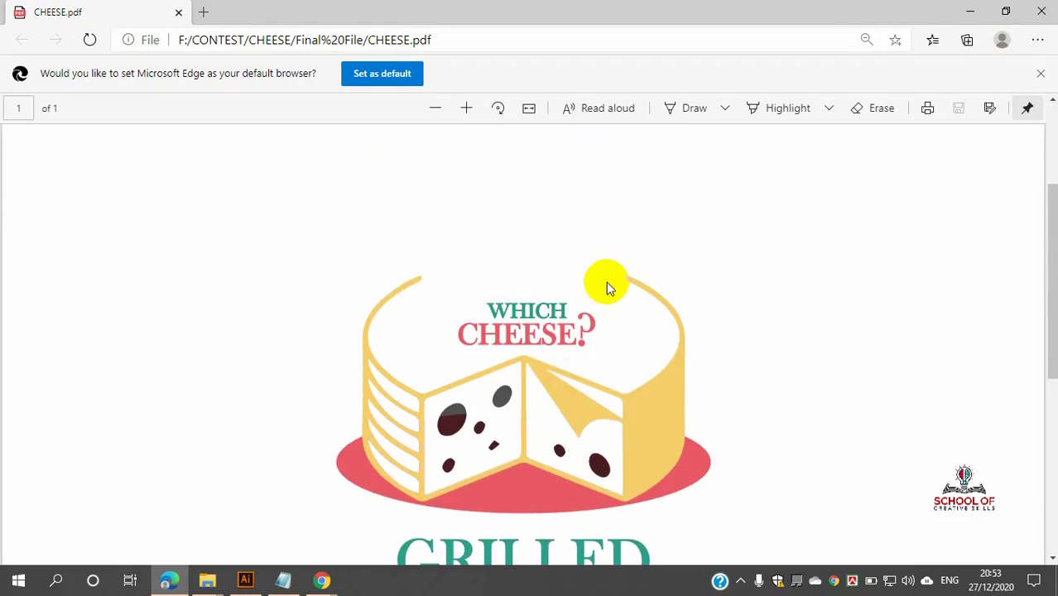
left_click(1031, 9)
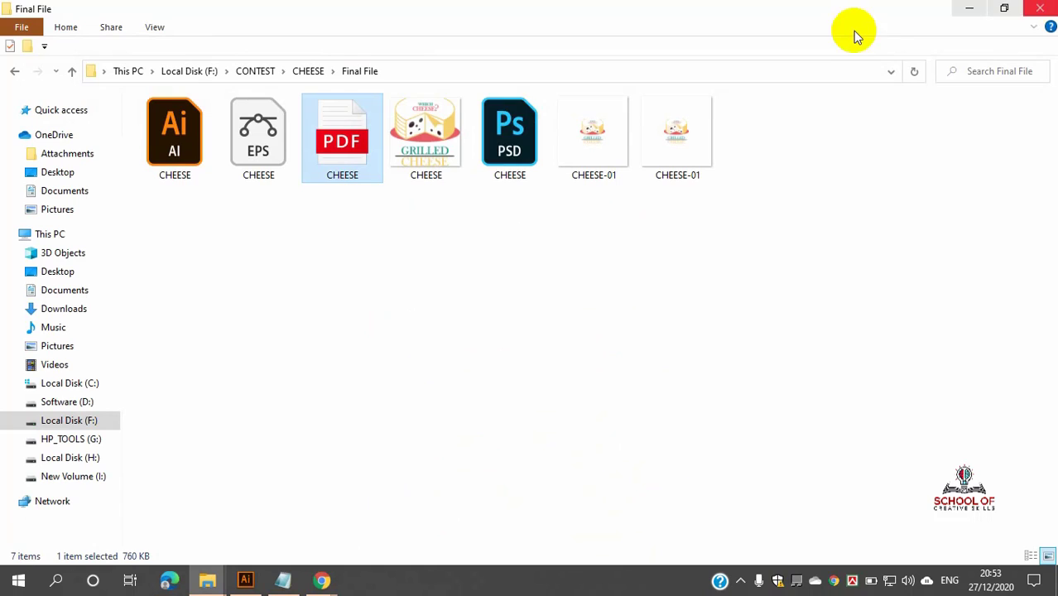
- Open the cropped CHEESE PNG in the image viewer to check it, and close the viewer
left_click(427, 149)
double_click(426, 149)
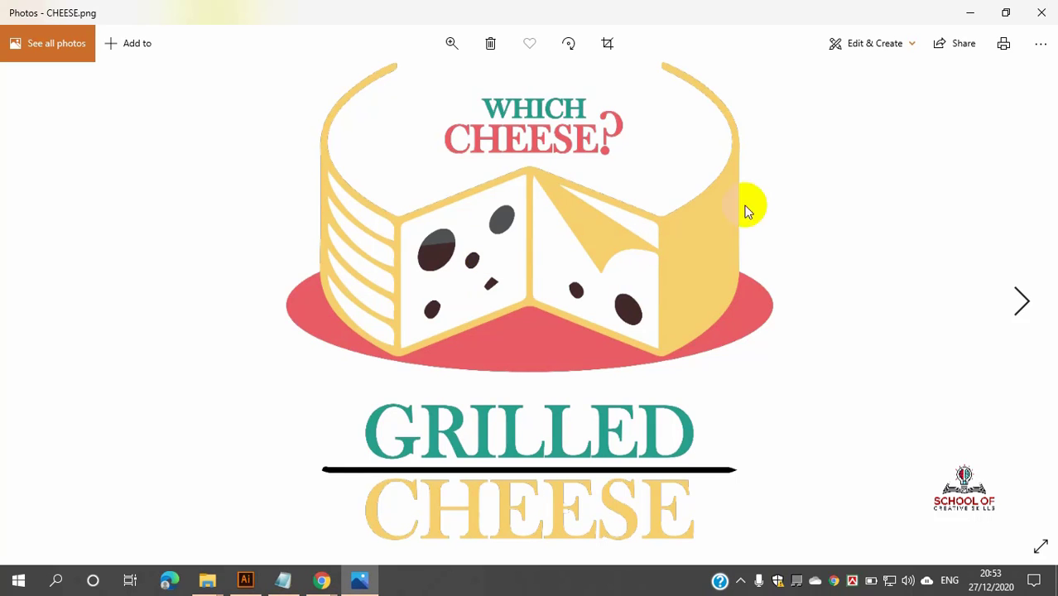
left_click(1048, 7)
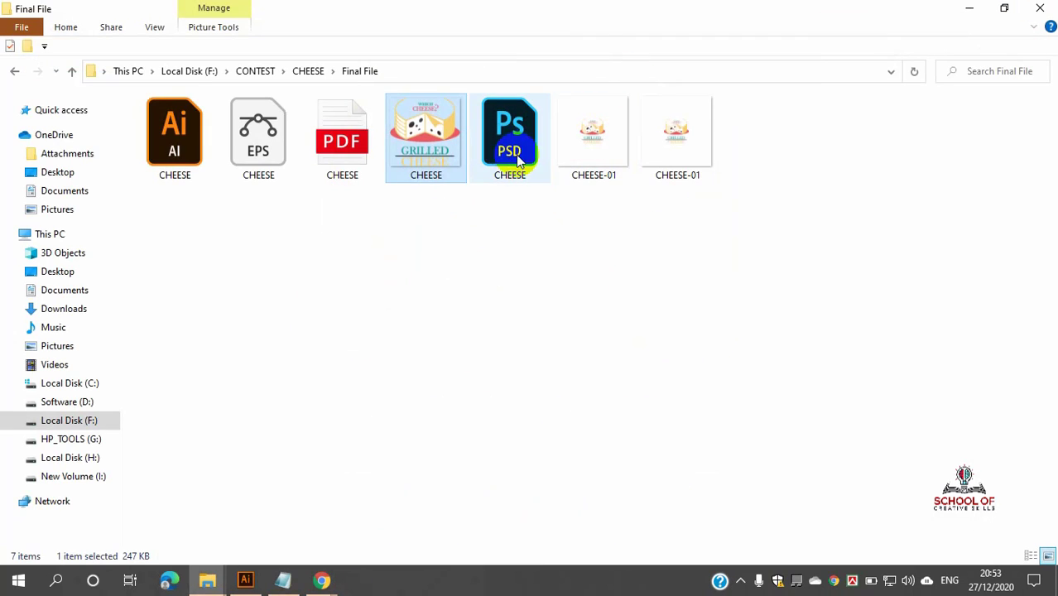
- Open each of the two CHEESE-01 images in the image viewer to check them, closing the viewer after each
left_click(599, 158)
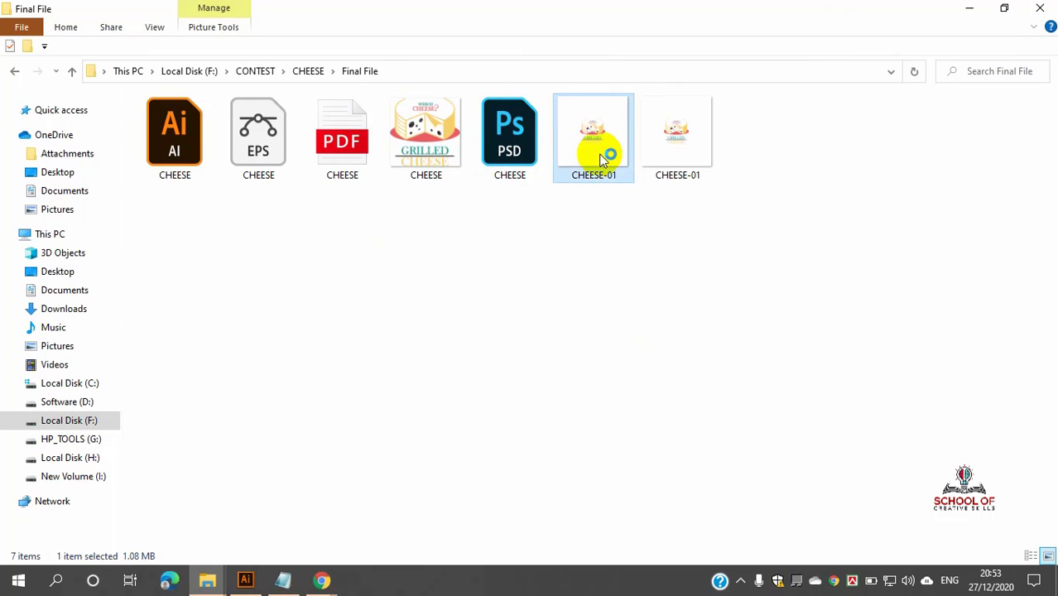
double_click(602, 158)
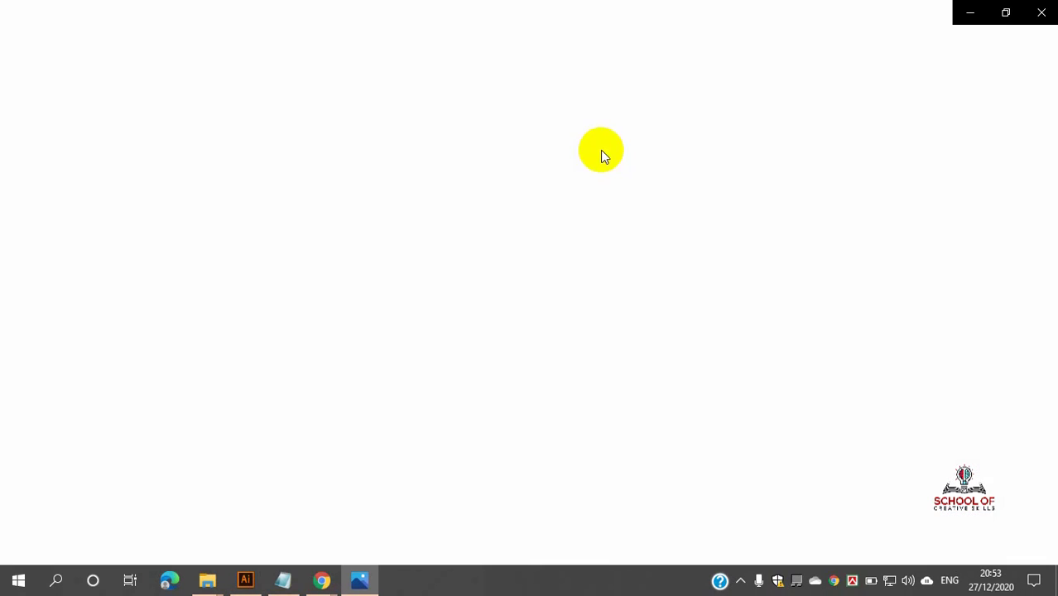
left_click(1042, 11)
left_click(683, 137)
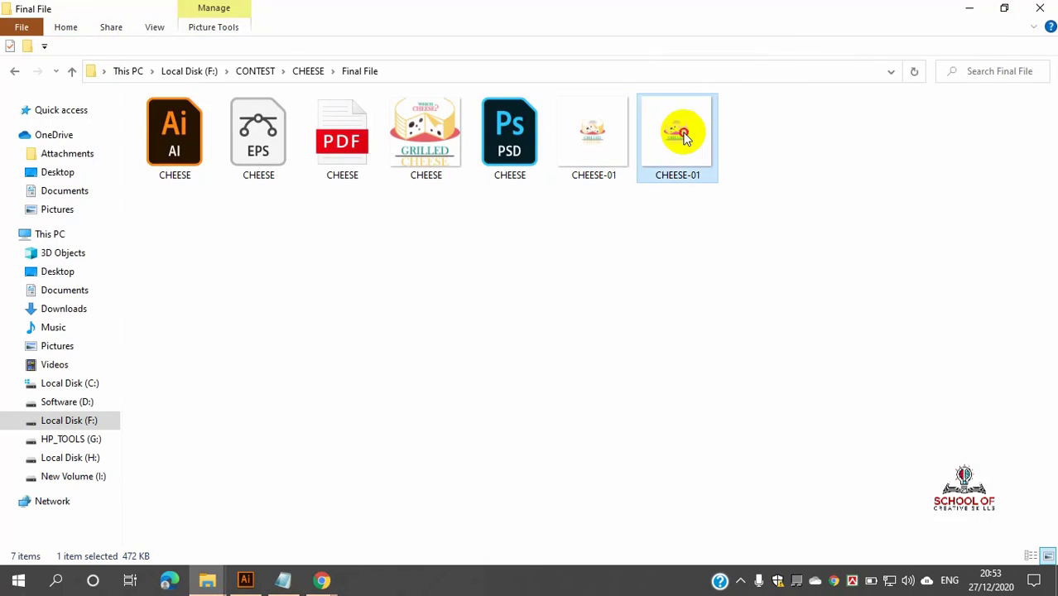
double_click(683, 136)
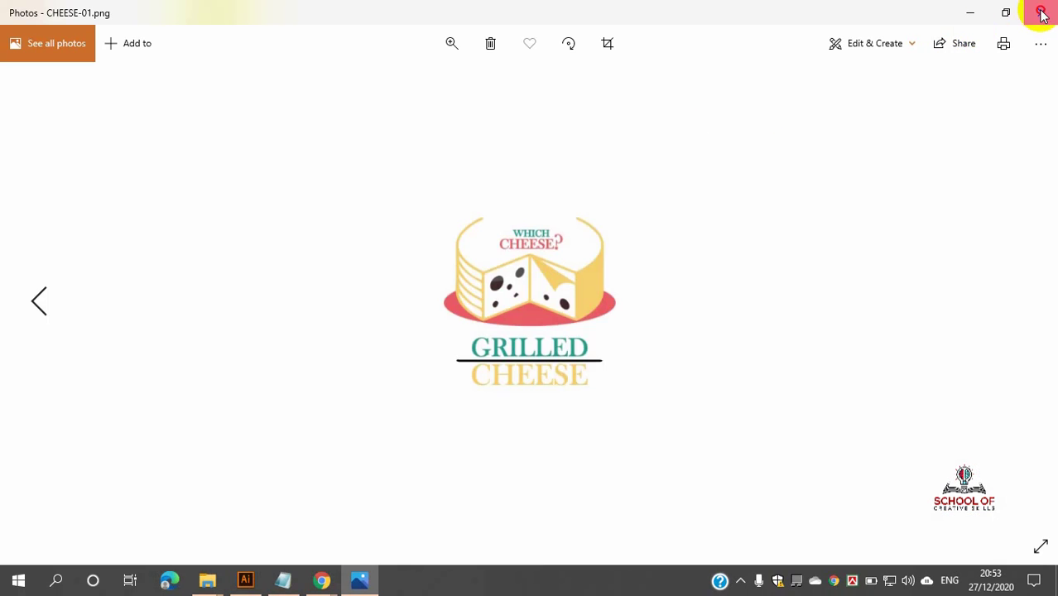
left_click(1042, 11)
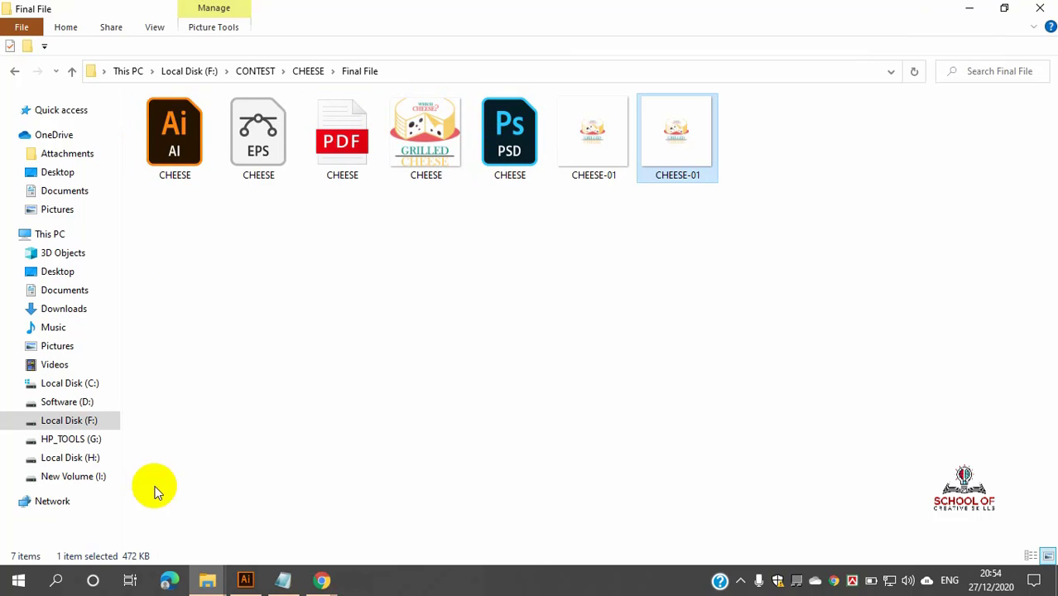
- Switch to Illustrator and place the cropped CHEESE PNG from Final File as a linked image beside the artboard in CHEESE.eps
left_click(245, 579)
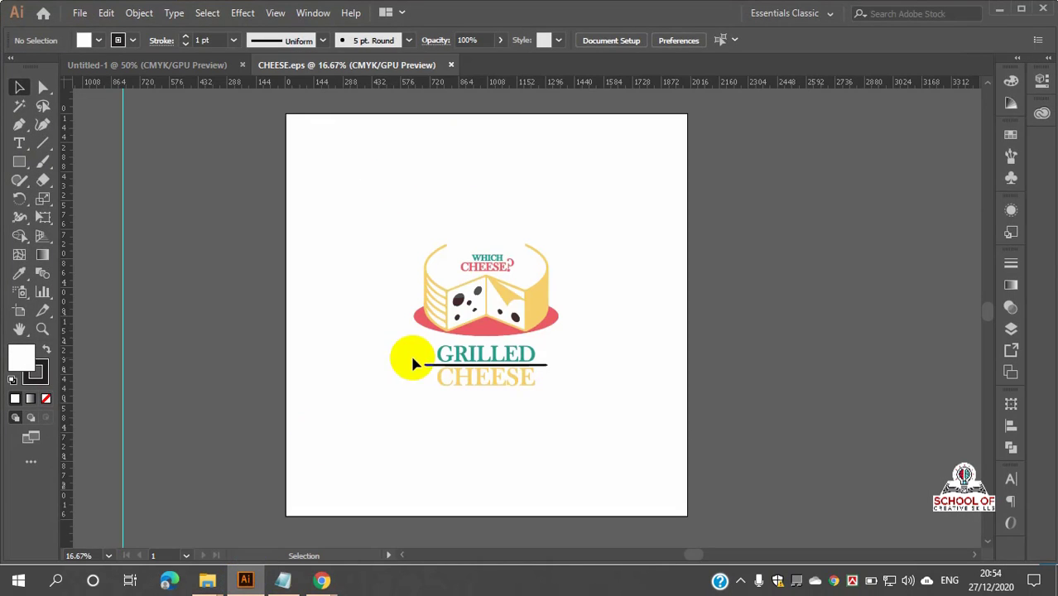
left_click(483, 300)
left_click(399, 214)
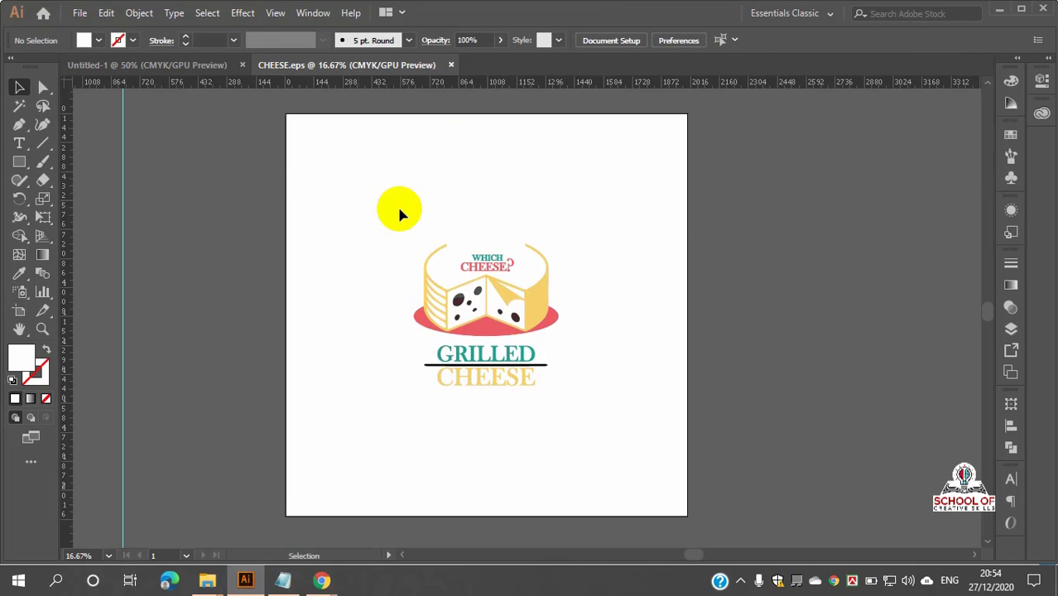
left_click(80, 13)
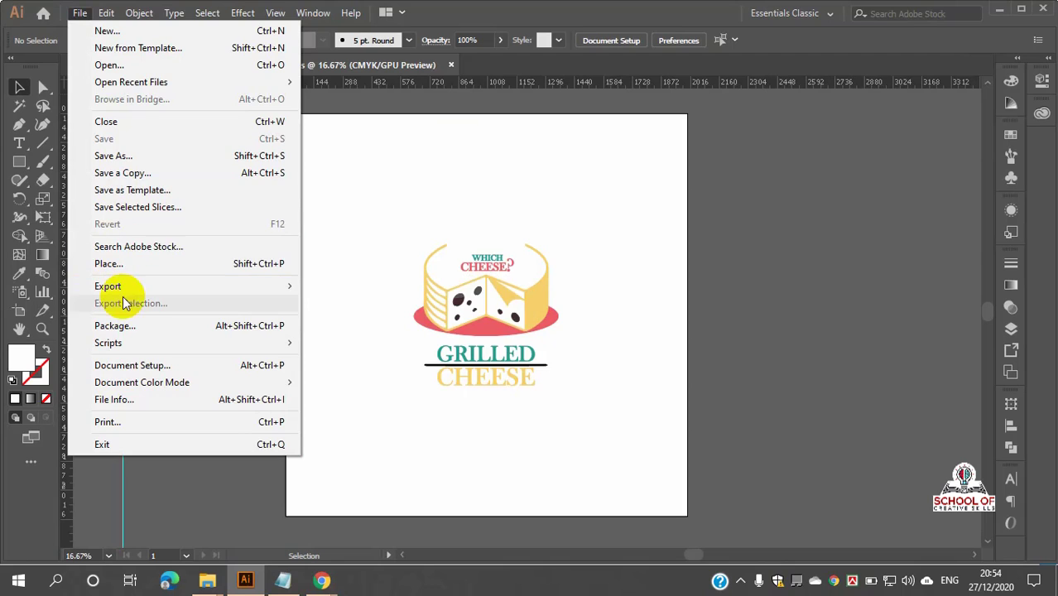
left_click(114, 265)
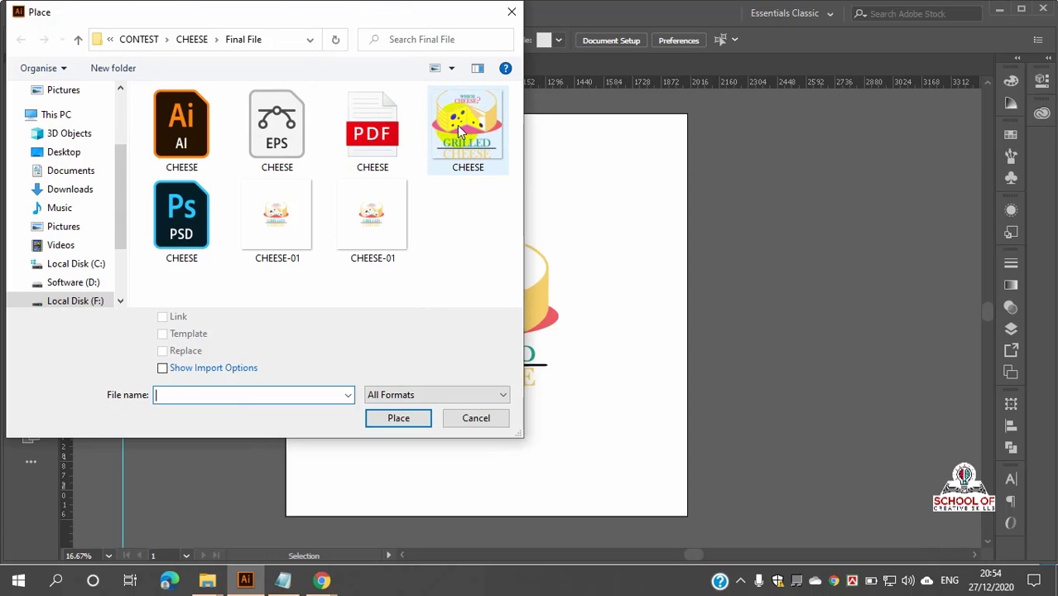
left_click(463, 154)
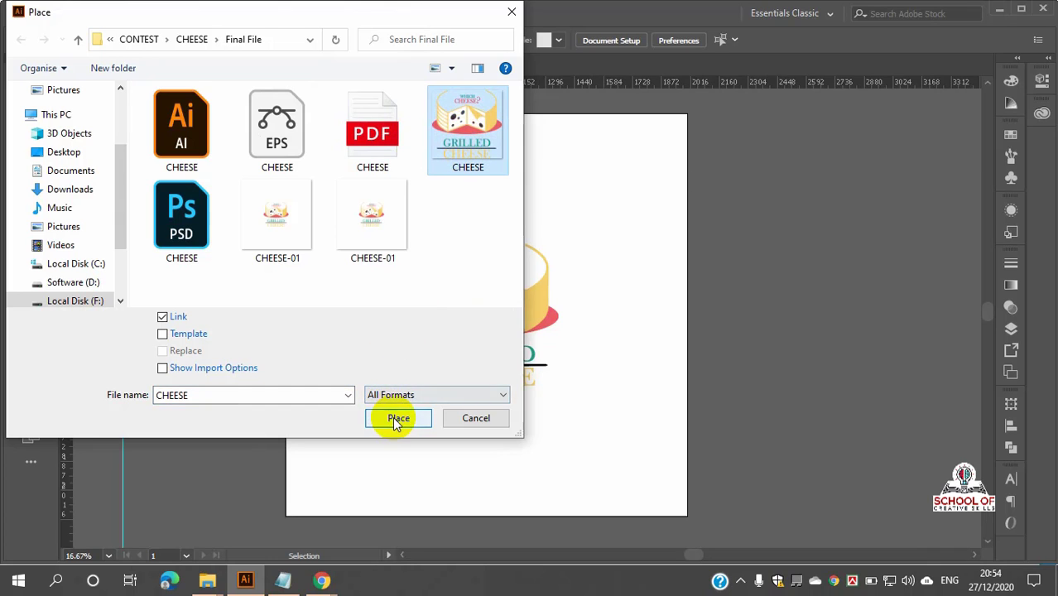
left_click(391, 418)
left_click(748, 285)
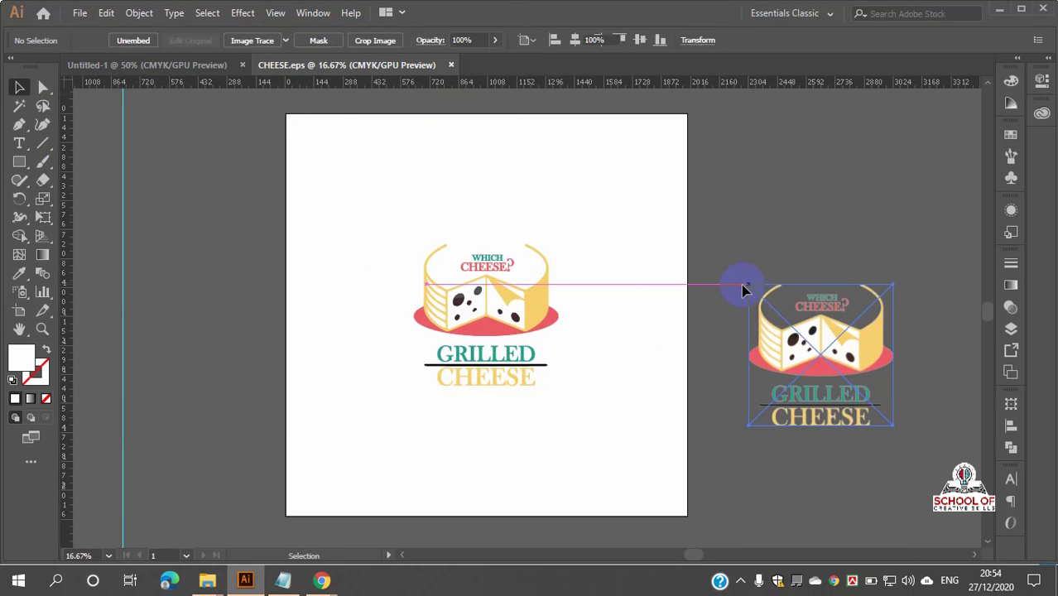
- Move the transparent cheese logo image farther to the right of the artboard and deselect it
scroll(700, 296, "down", 2)
scroll(858, 330, "up", 5)
scroll(485, 265, "down", 2)
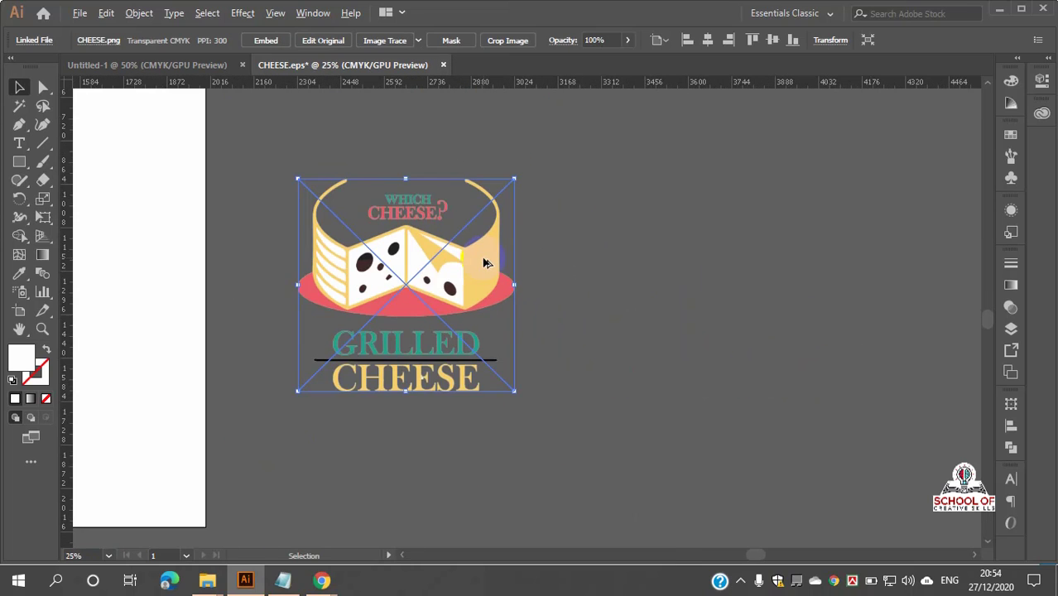
left_click_drag(461, 265, 604, 311)
double_click(610, 308)
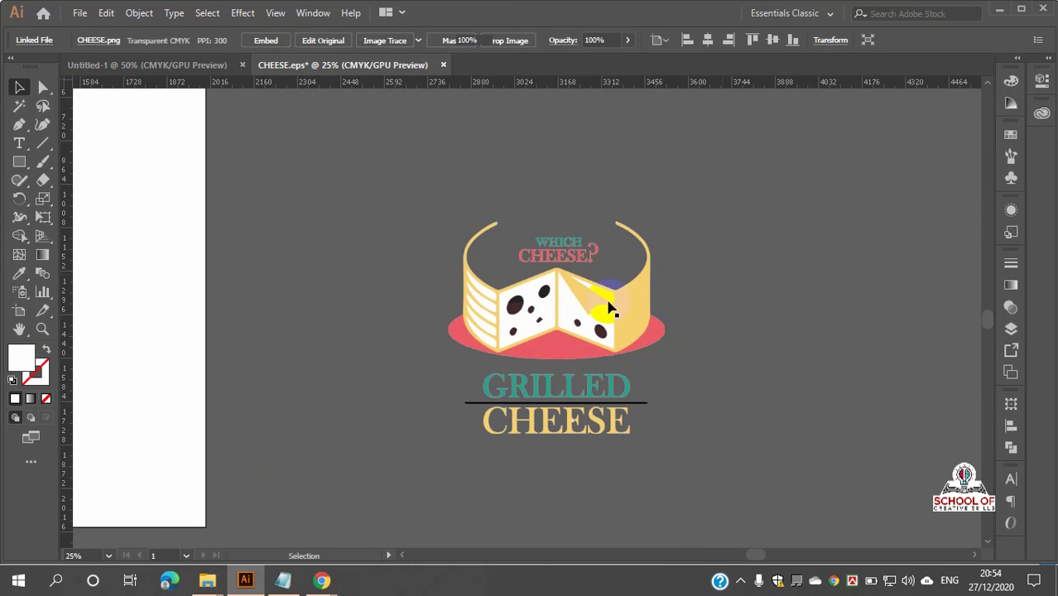
double_click(715, 303)
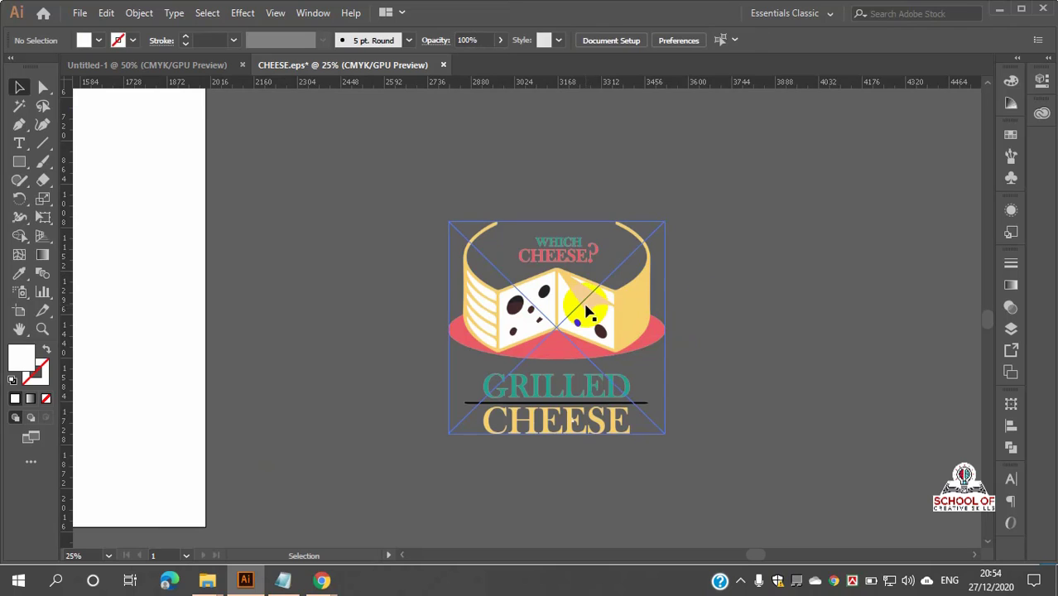
- Reposition the transparent logo image on the empty canvas beside the artboard and clear the selection
left_click(586, 310)
left_click_drag(515, 287, 398, 234)
key("ctrl+minus")
left_click_drag(497, 294, 723, 241)
key("ctrl+plus")
key("ctrl+minus")
key("ctrl+plus")
key("ctrl+plus")
key("ctrl+plus")
left_click(683, 314)
left_click(903, 272)
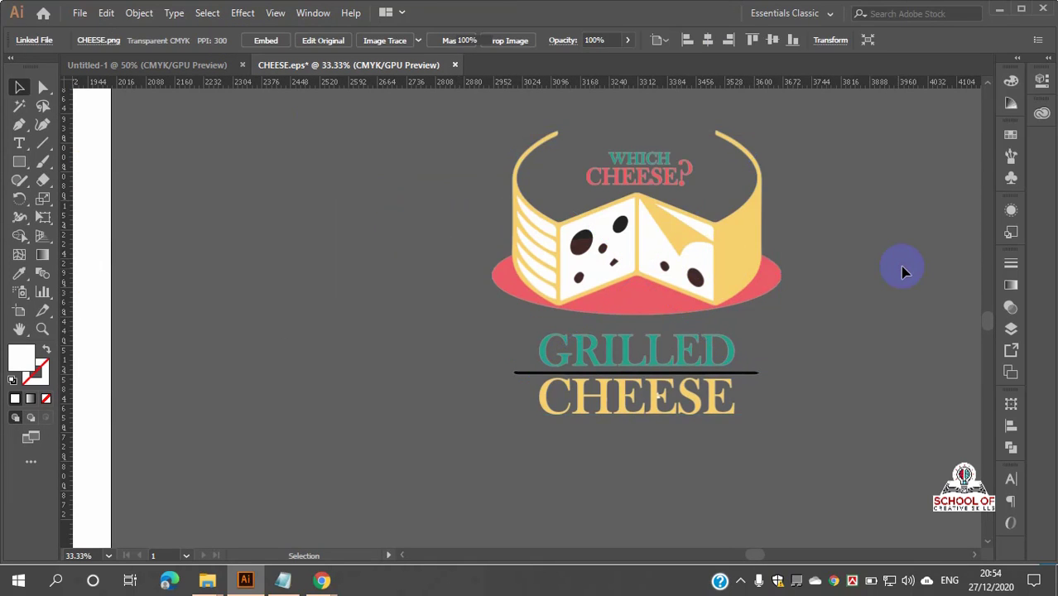
- Draw a large rectangle below the artboard's logo, overlapping the artboard's bottom edge
scroll(668, 236, "down", 5)
scroll(663, 241, "up", 7)
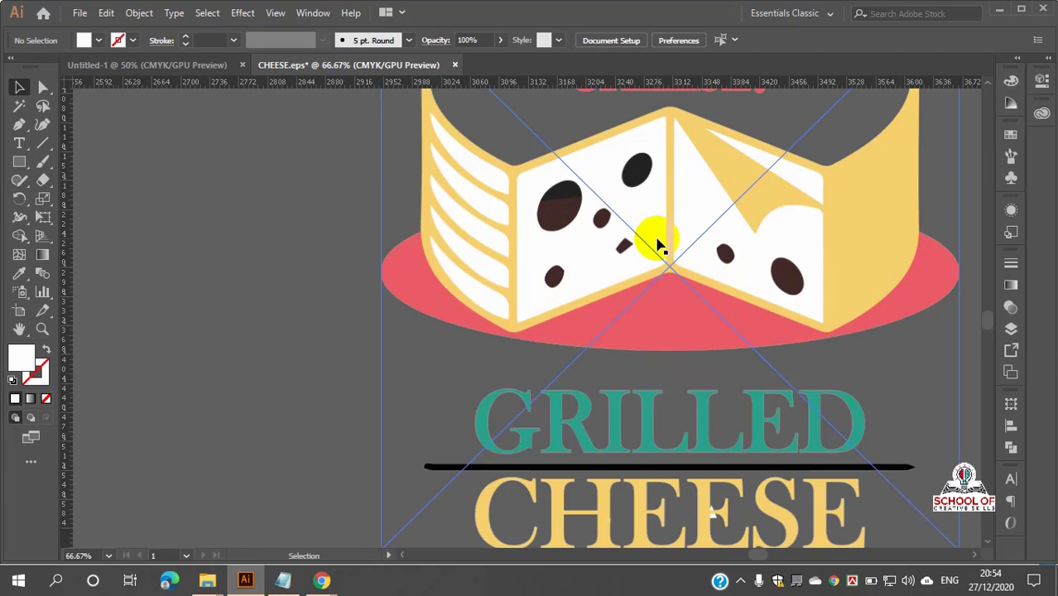
scroll(658, 242, "down", 5)
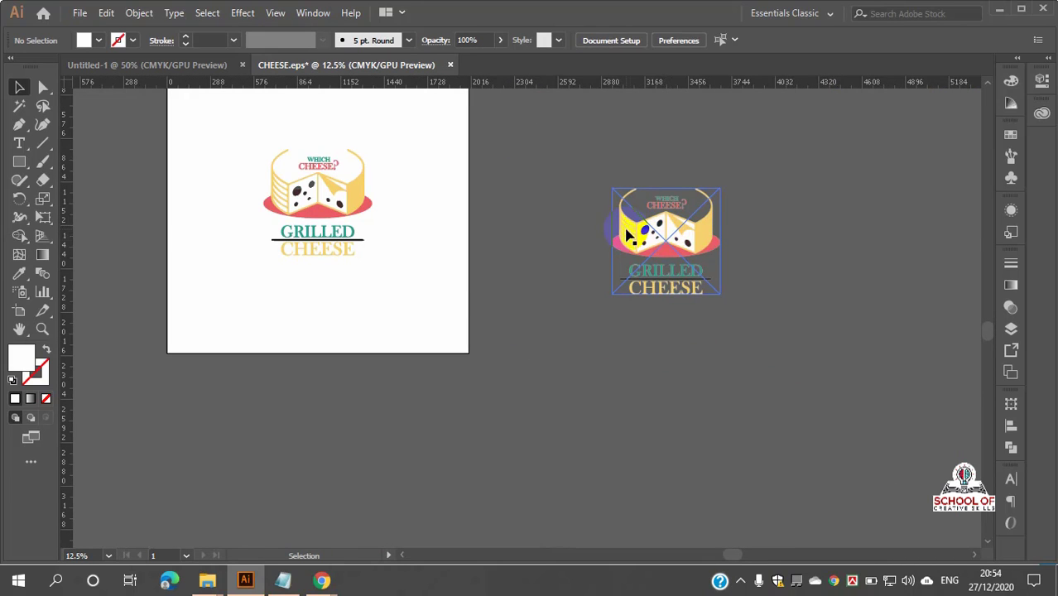
left_click(19, 162)
left_click_drag(220, 318, 504, 490)
- Fill the new rectangle with a medium green from the colour spectrum
left_click(1010, 100)
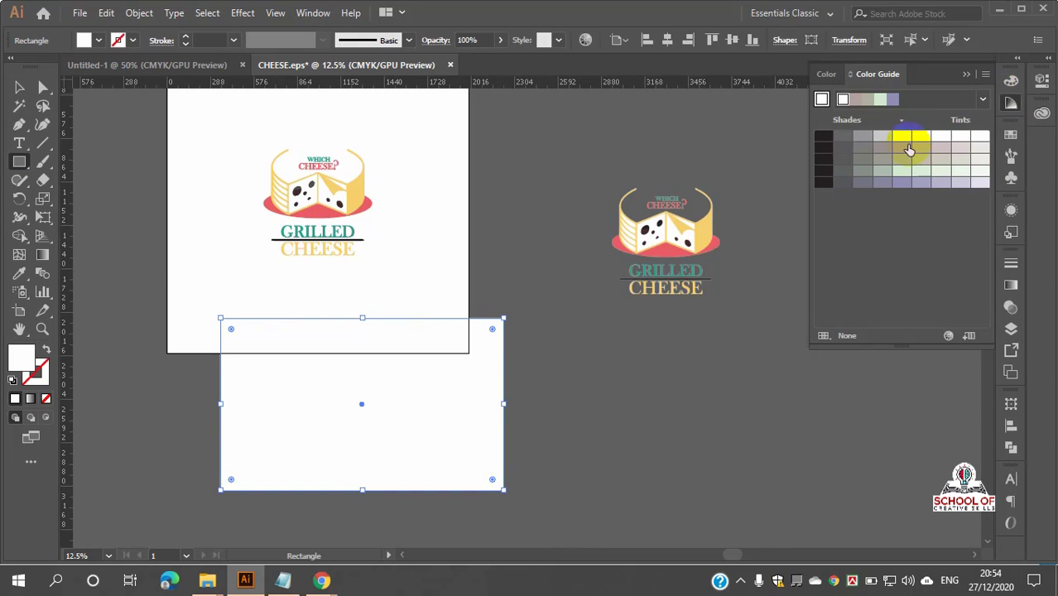
left_click(1009, 80)
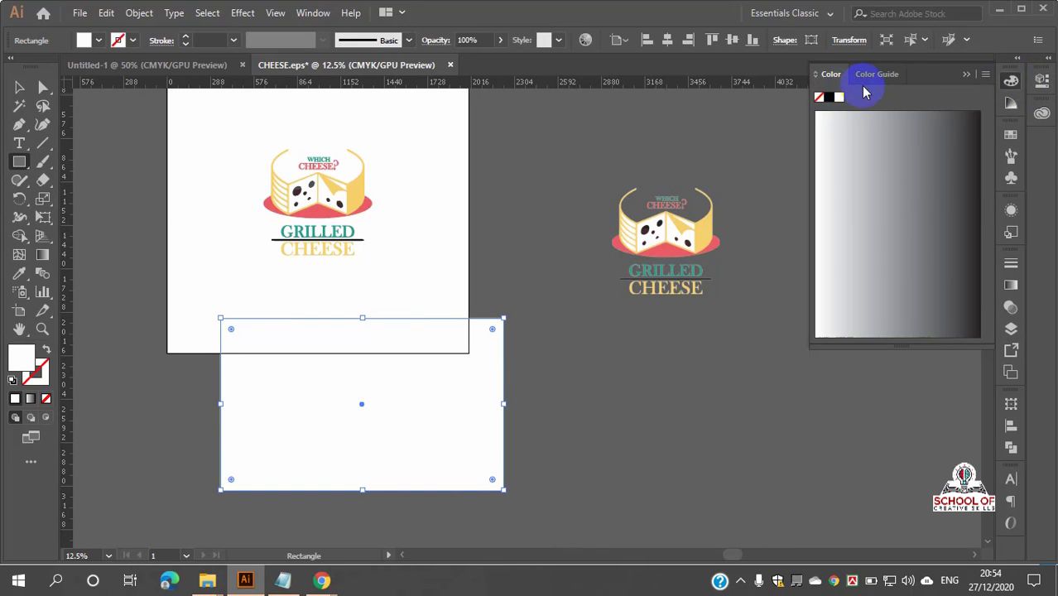
left_click(865, 76)
left_click(883, 147)
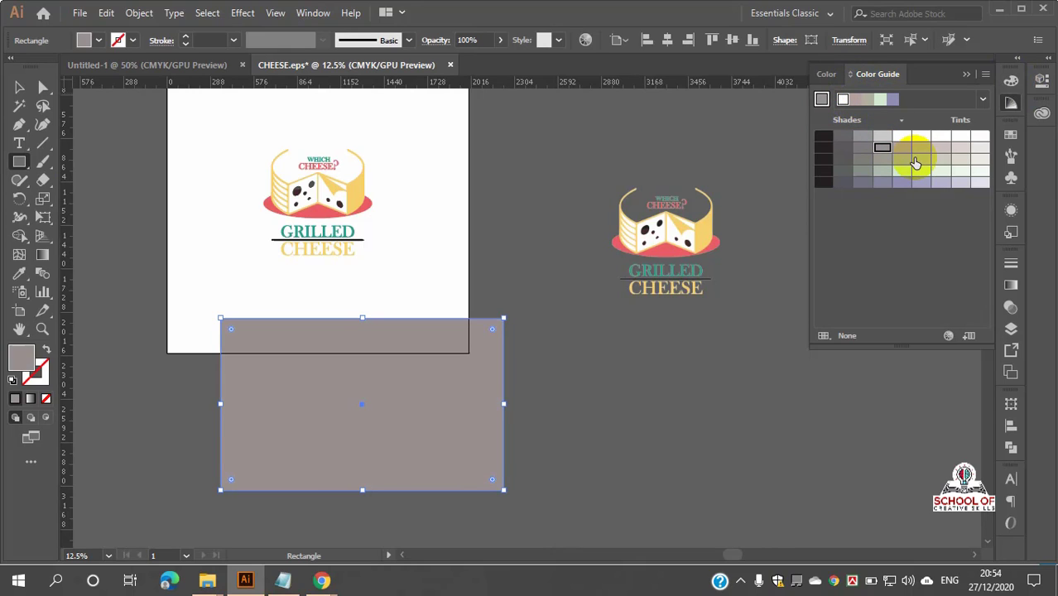
left_click(1009, 80)
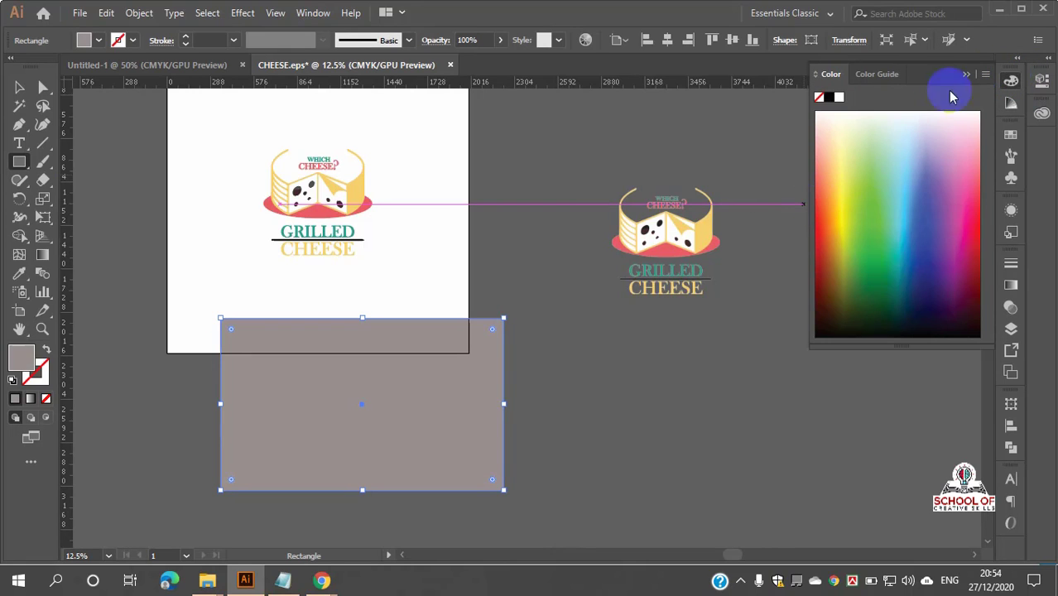
left_click(890, 213)
left_click(1013, 81)
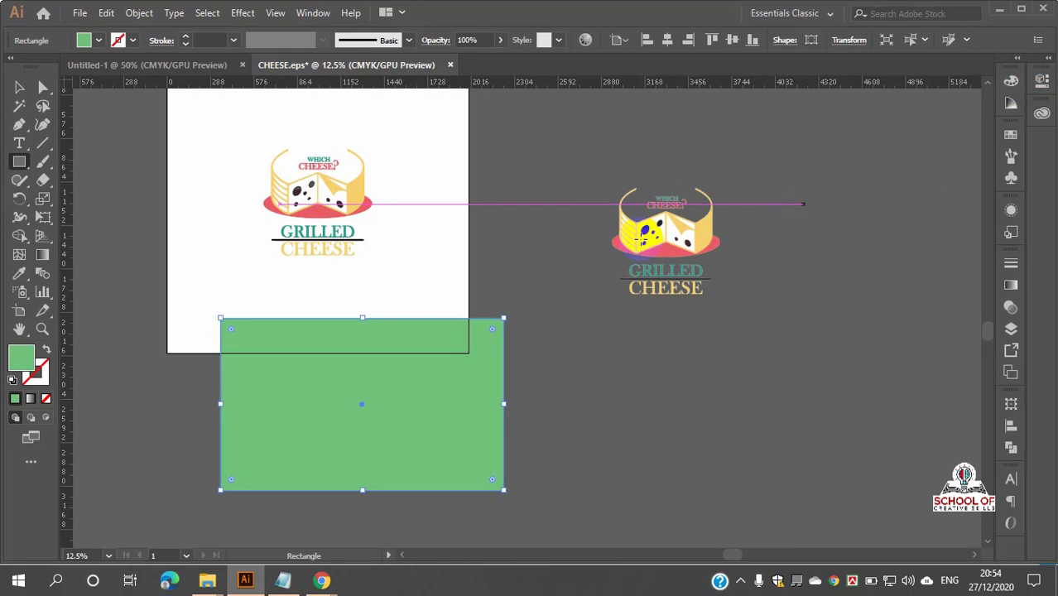
- Move the transparent logo image onto the green rectangle and bring it to the front
left_click(675, 248, "ctrl")
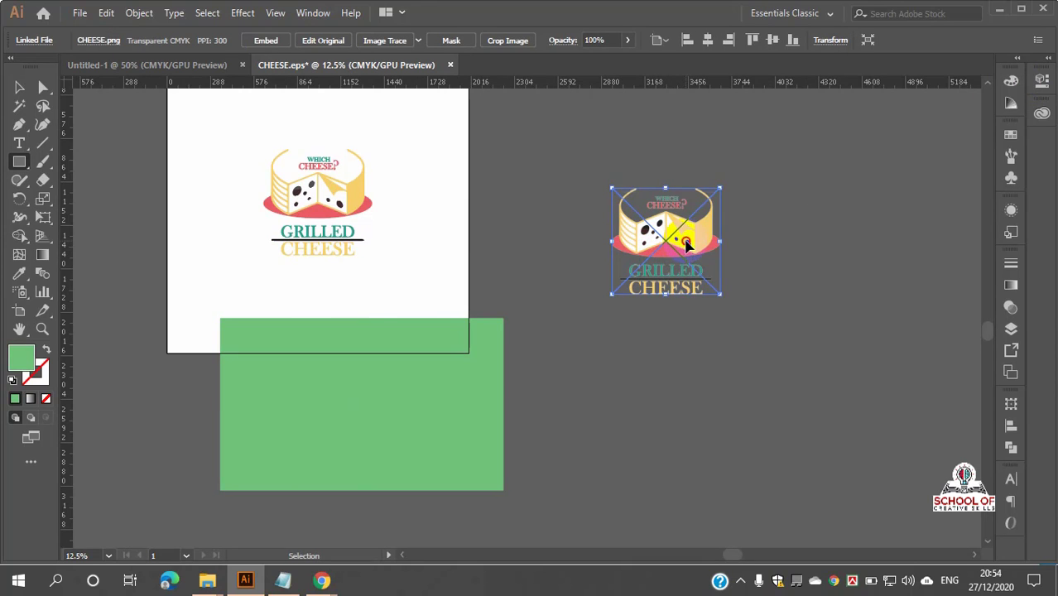
left_click_drag(686, 245, 363, 414)
right_click(389, 396)
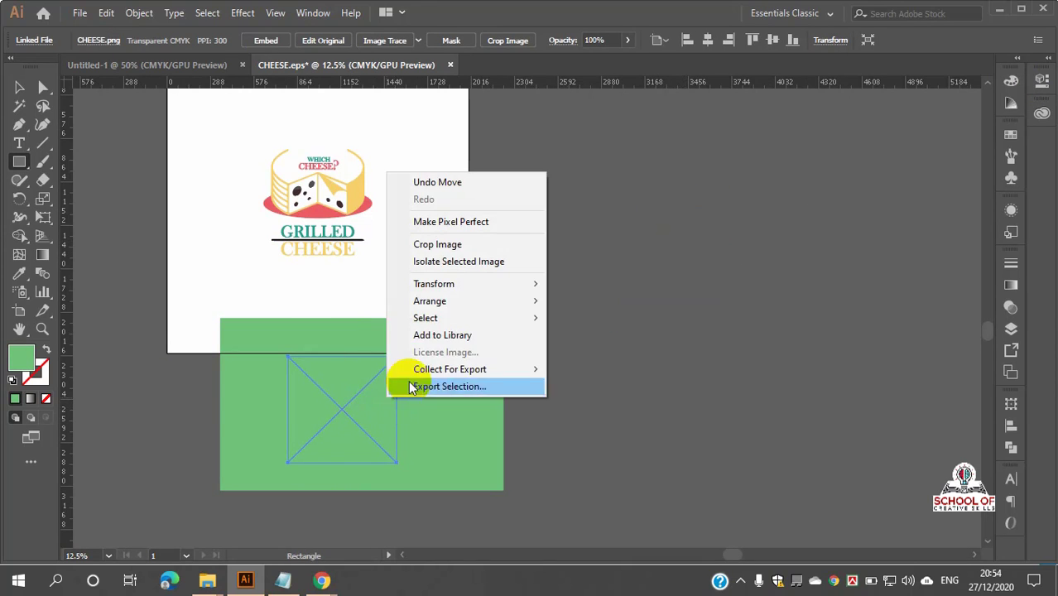
mouse_move(448, 284)
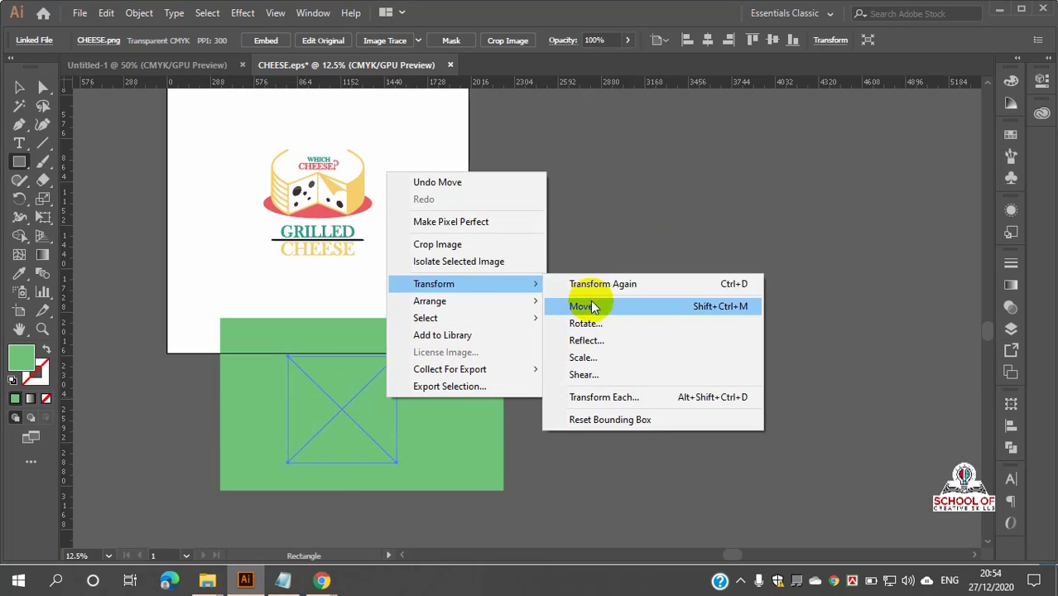
mouse_move(480, 300)
left_click(584, 301)
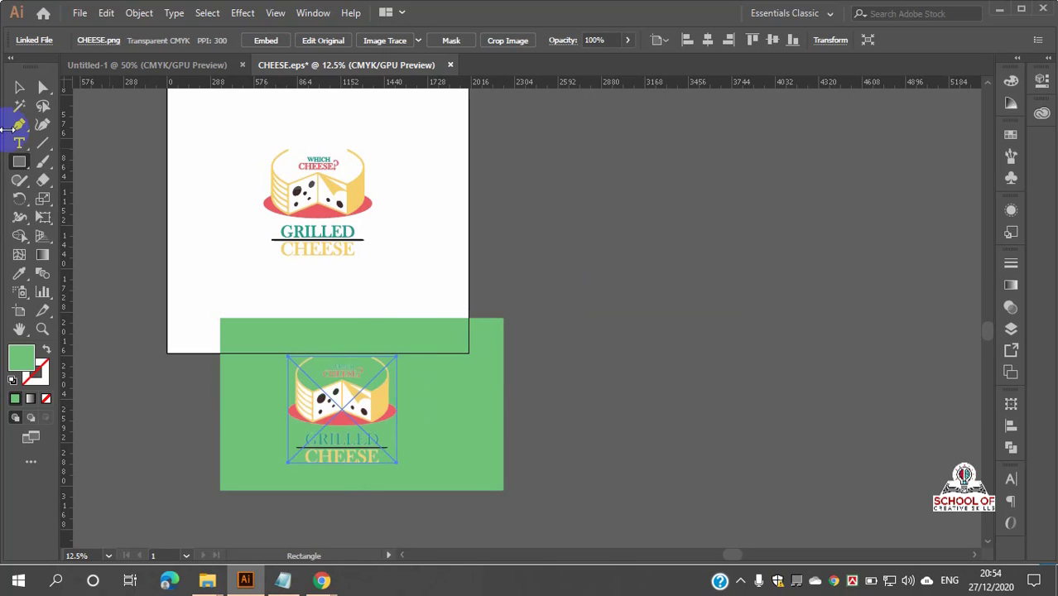
- Move the green rectangle together with the logo image to the empty canvas right of the artboard
left_click(19, 87)
left_click(602, 324)
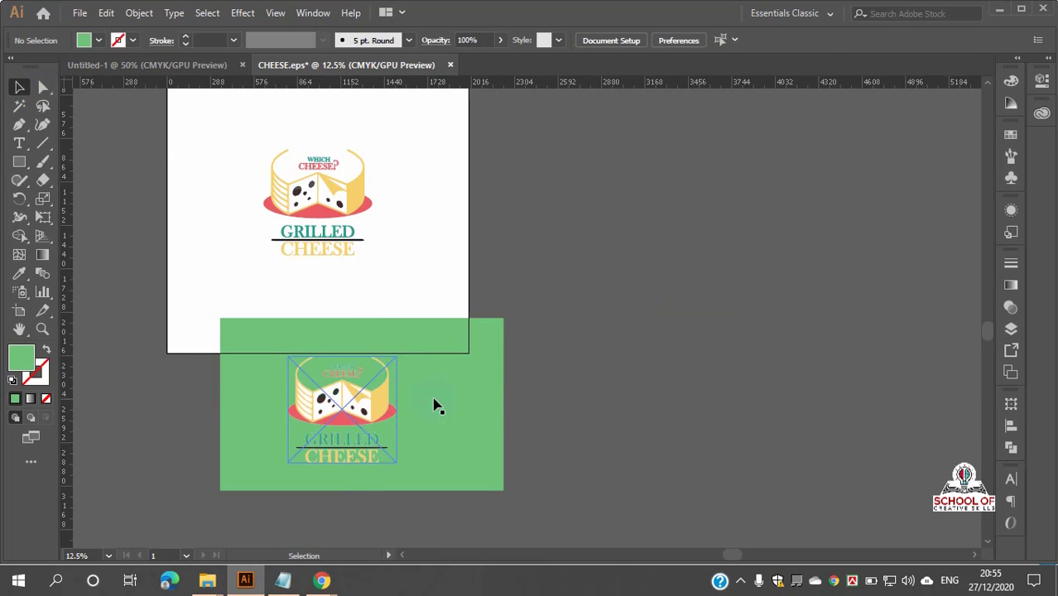
left_click_drag(691, 428, 369, 444)
left_click_drag(357, 406, 617, 220)
left_click(670, 358)
- Inspect the logo's transparent background against the green, then delete the green rectangle and the logo image on it
scroll(607, 213, "up", 3)
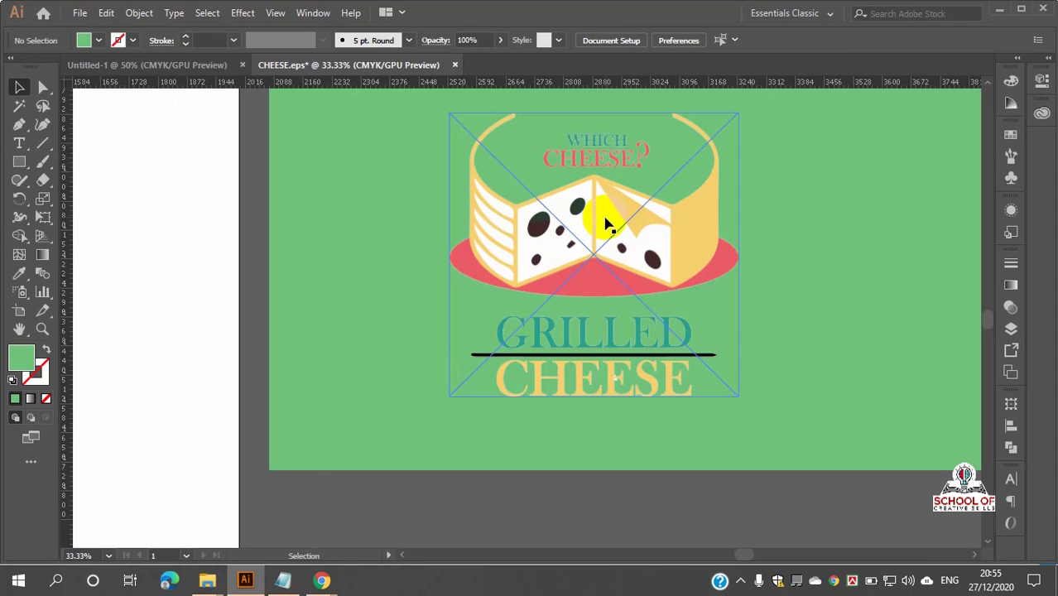
scroll(607, 224, "down", 1)
left_click(744, 454)
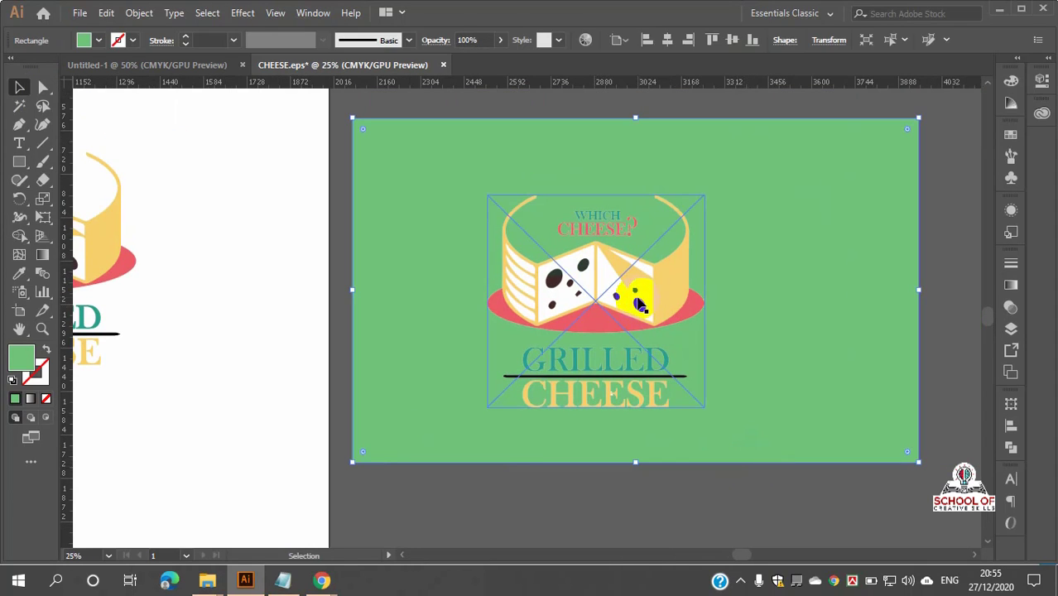
scroll(574, 262, "down", 2)
left_click(553, 375)
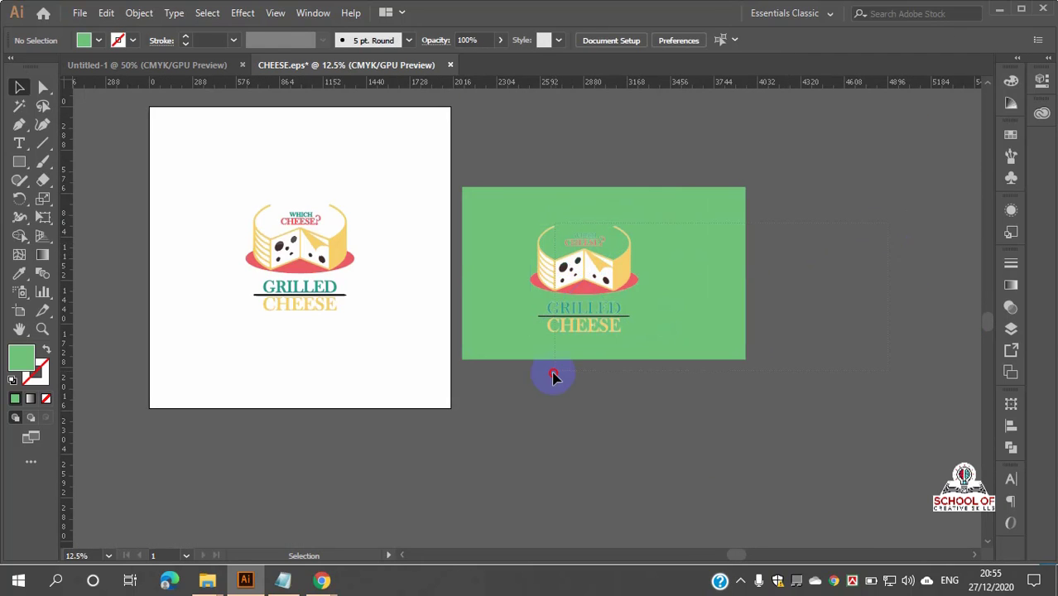
key("ctrl+a")
key("Delete")
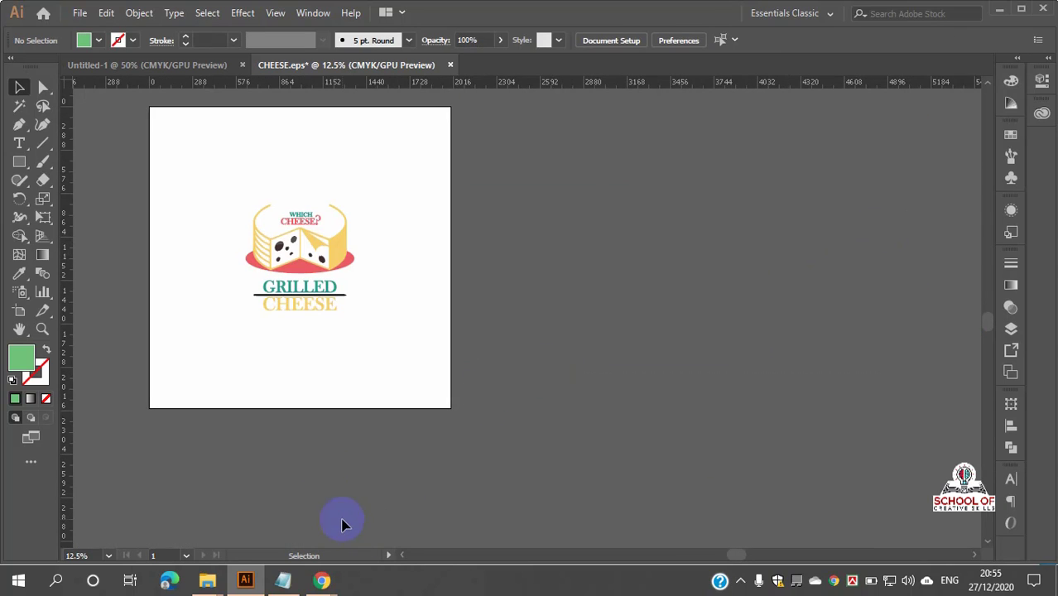
- Place the CHEESE-01 PNG file from the Final File folder on the canvas right of the artboard
left_click(80, 13)
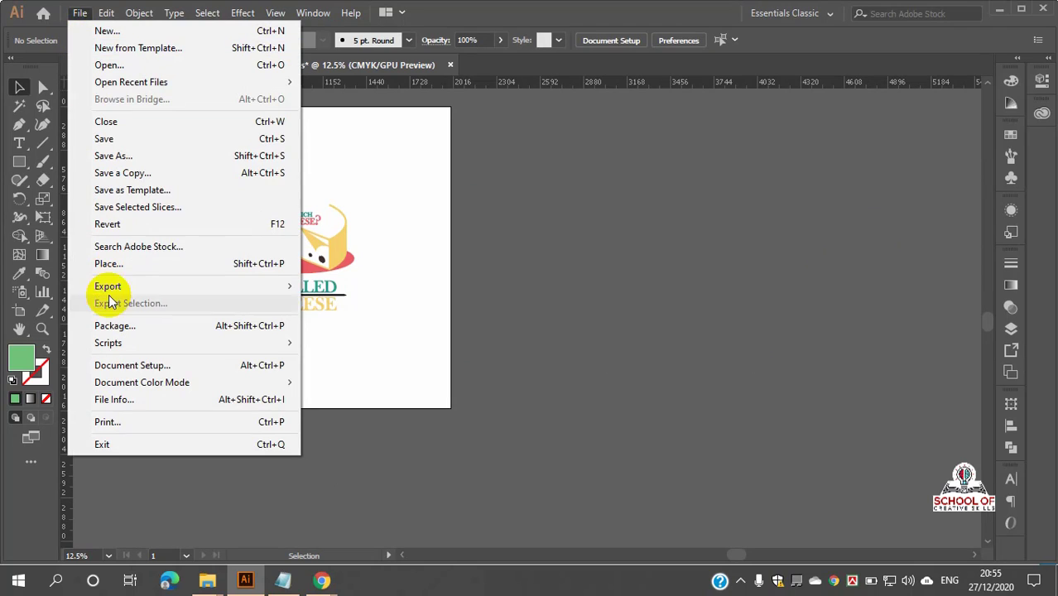
mouse_move(113, 289)
left_click(115, 262)
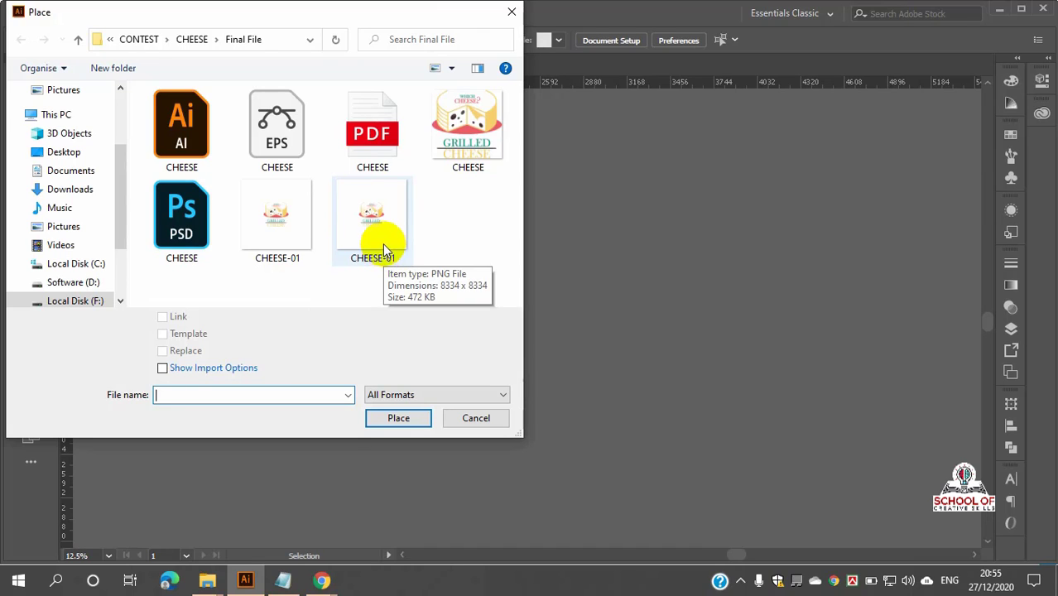
double_click(383, 244)
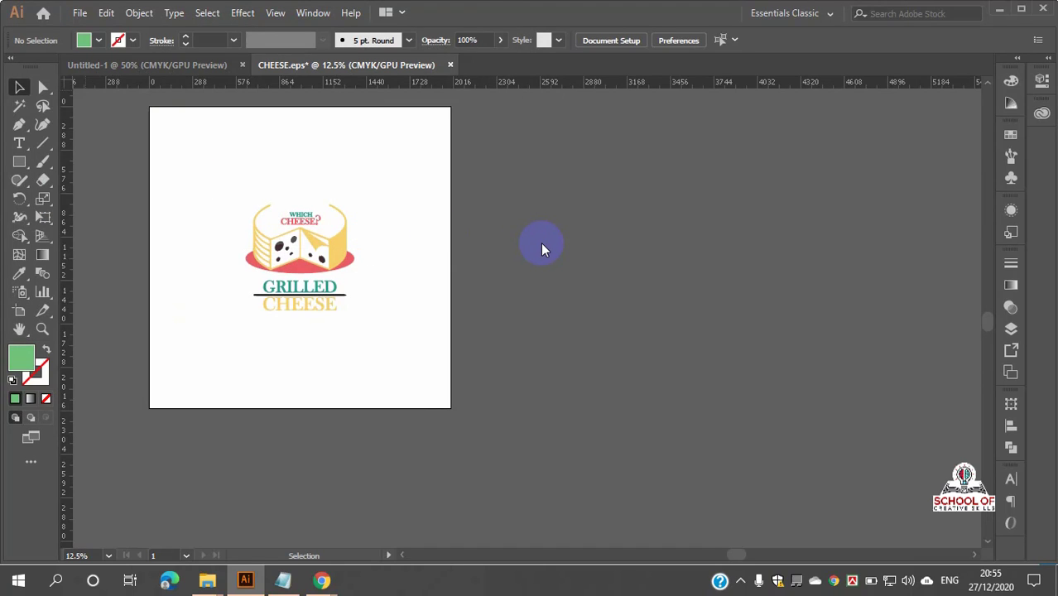
left_click(548, 259)
scroll(584, 304, "down", 2)
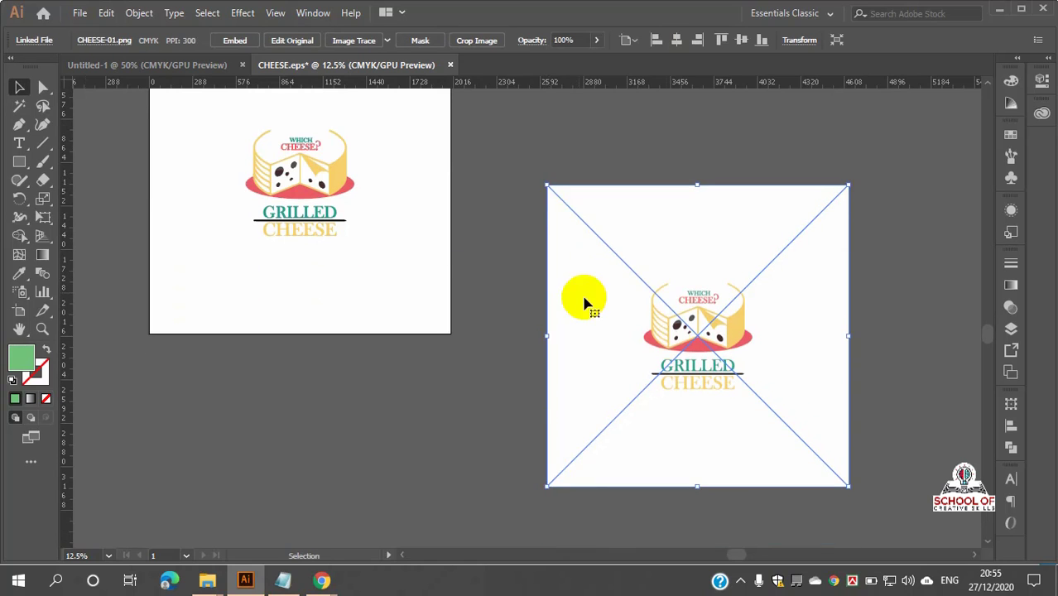
- Position the placed CHEESE-01 image to the right of the artboard, level with its top edge and leaving a gap
left_click_drag(681, 329, 603, 274)
scroll(606, 278, "up", 2)
left_click_drag(645, 323, 653, 279)
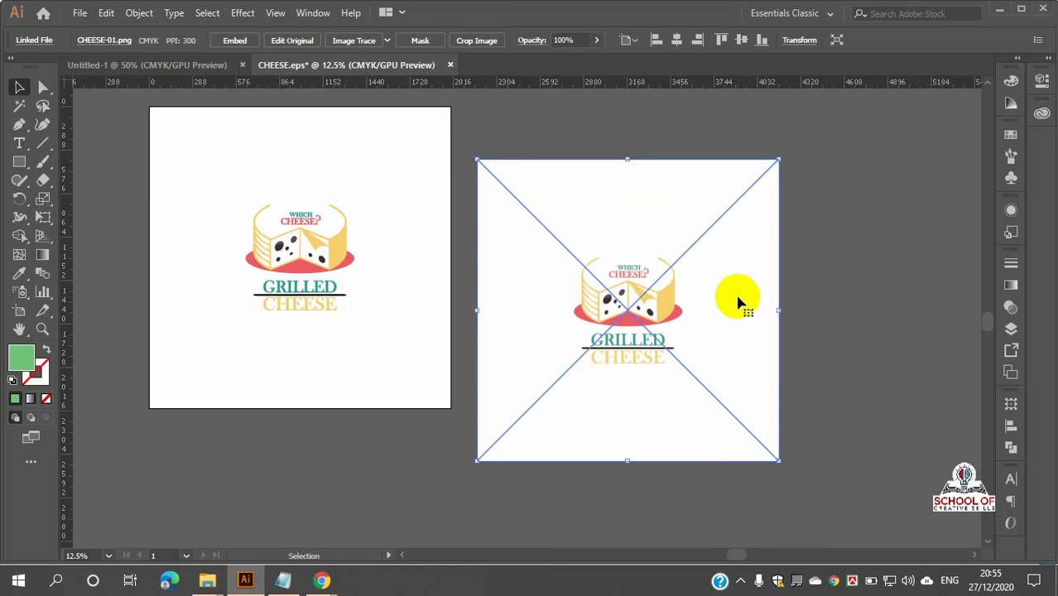
left_click(843, 286)
scroll(626, 310, "up", 3)
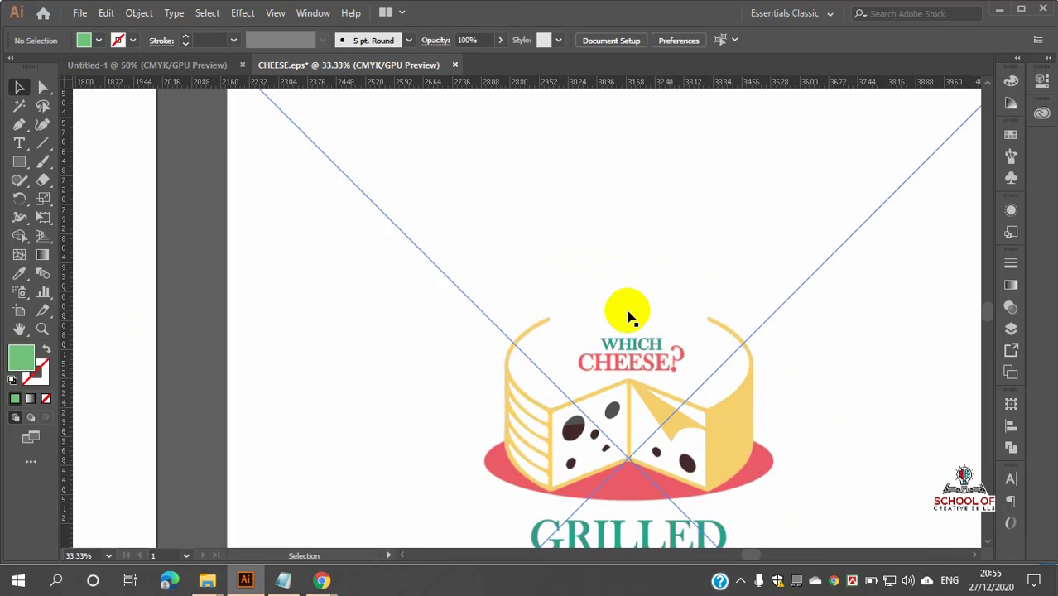
scroll(630, 317, "down", 3)
left_click_drag(713, 347, 706, 304)
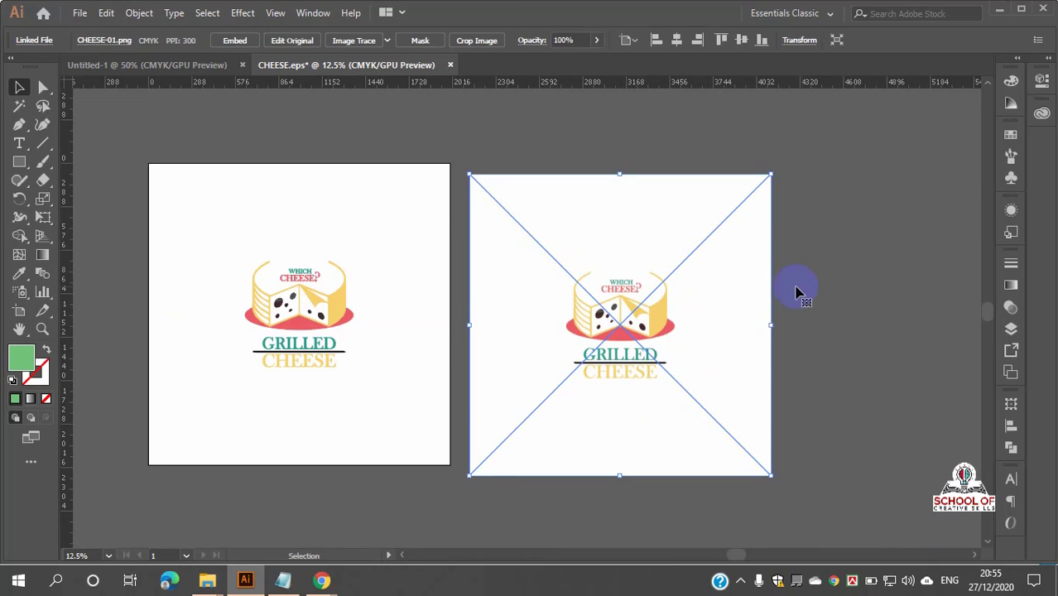
left_click_drag(618, 286, 711, 275)
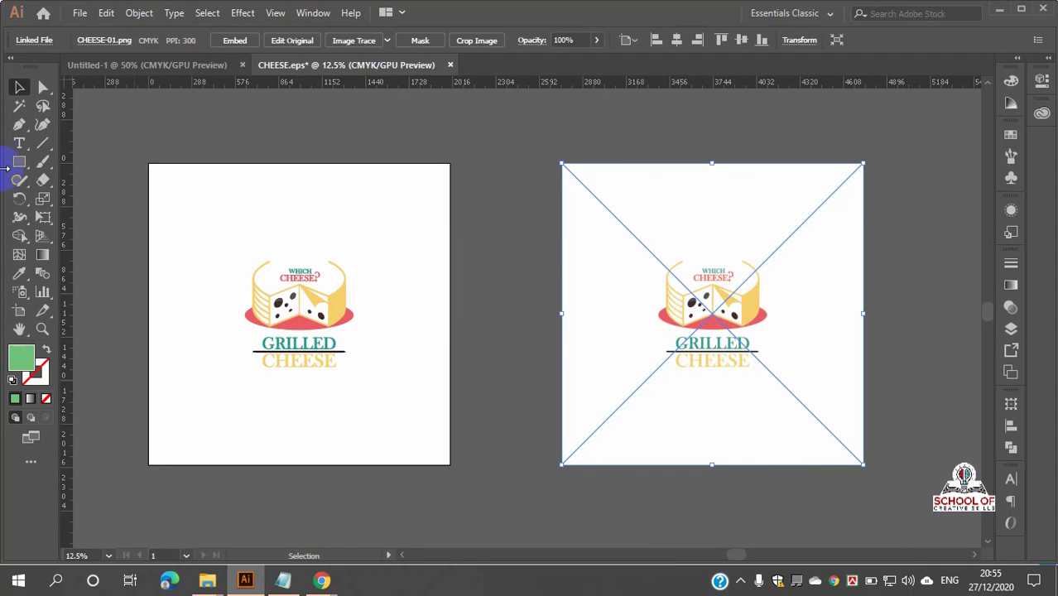
- Draw a green rectangle larger than the CHEESE-01 image over it and send the rectangle to the back
mouse_move(490, 121)
left_mouse_down()
mouse_move(780, 371)
mouse_move(932, 528)
left_mouse_up()
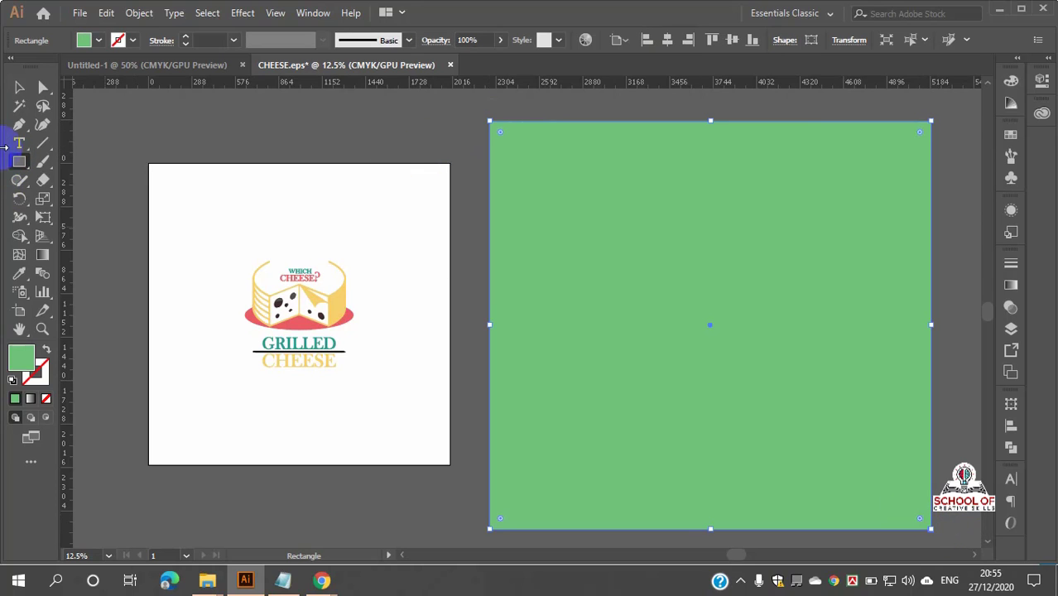
left_click(19, 87)
right_click(587, 237)
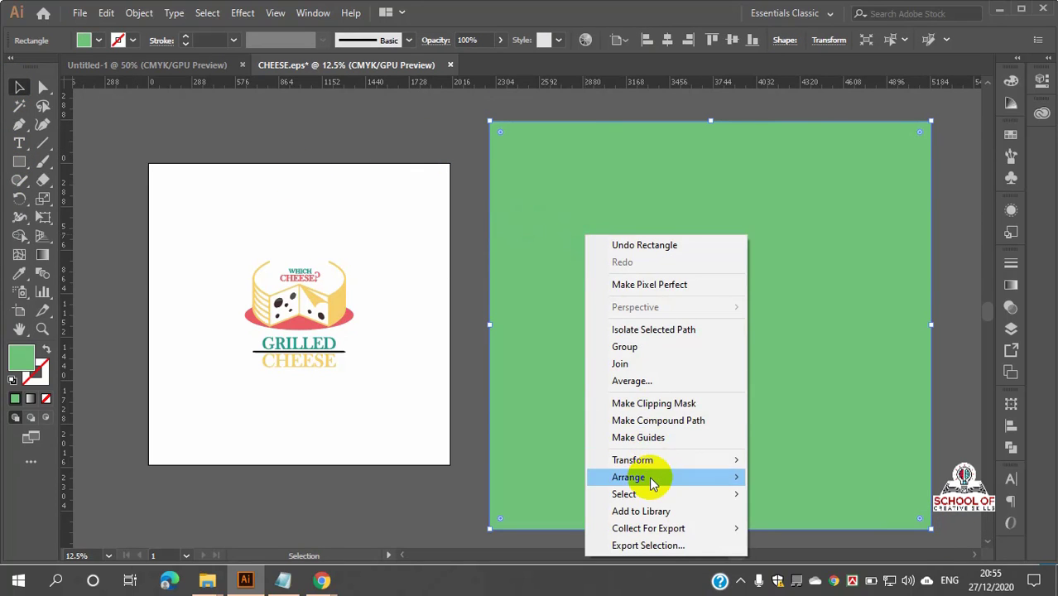
mouse_move(704, 477)
left_click(796, 525)
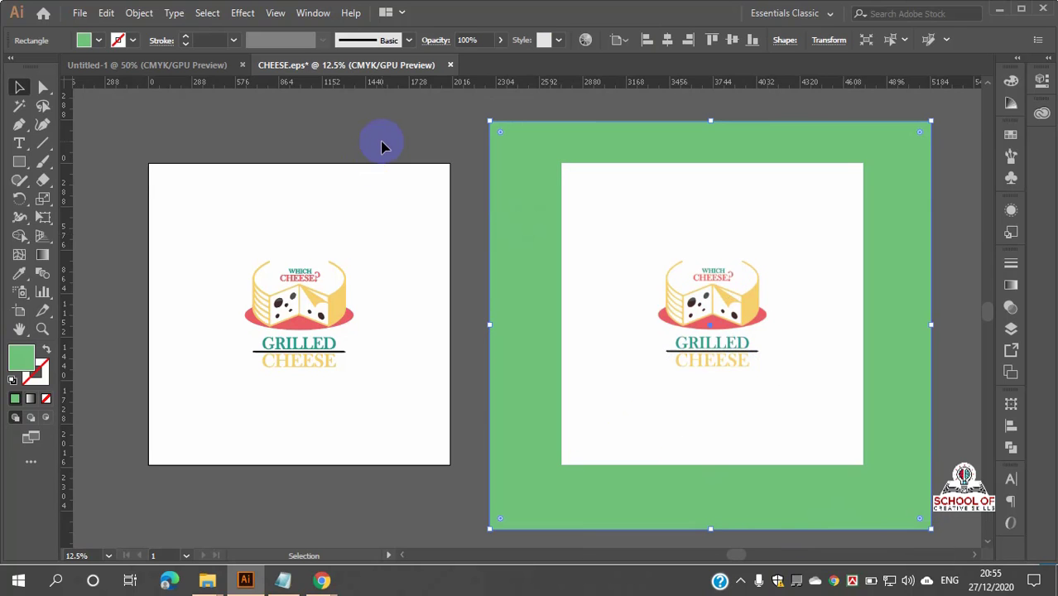
- Shift the CHEESE-01 image up and left on the green rectangle and examine its white background
left_click(388, 126)
left_click_drag(790, 254, 739, 248)
scroll(638, 217, "up", 2)
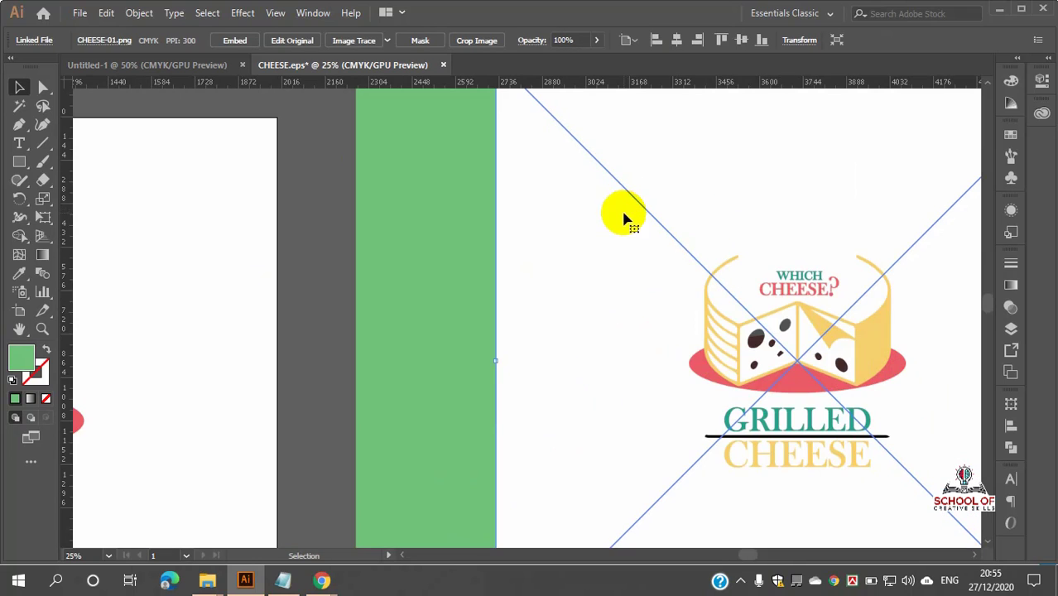
scroll(590, 260, "down", 3)
left_click(846, 287)
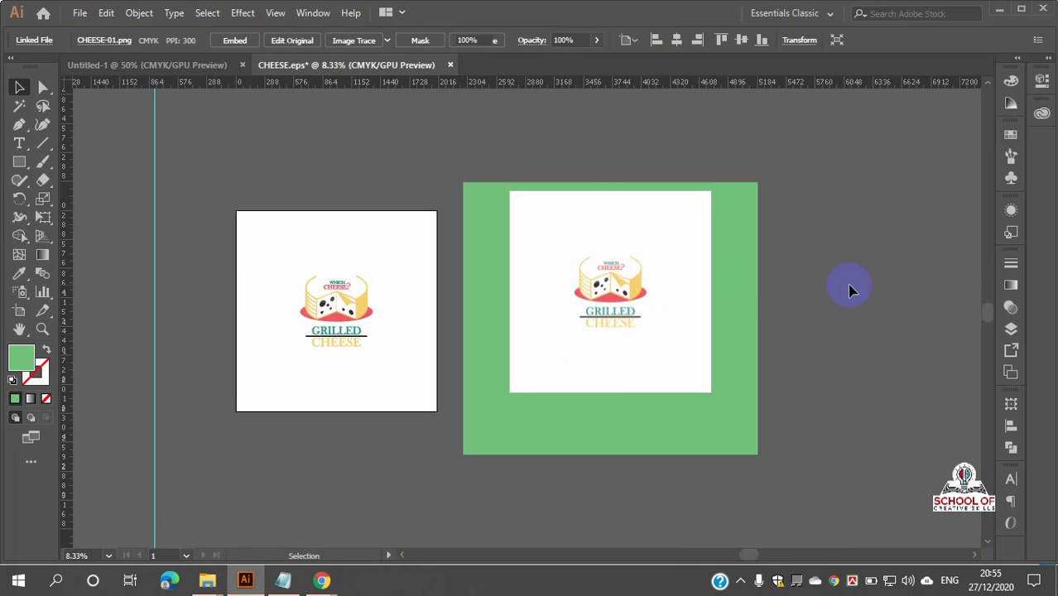
scroll(661, 284, "up", 2)
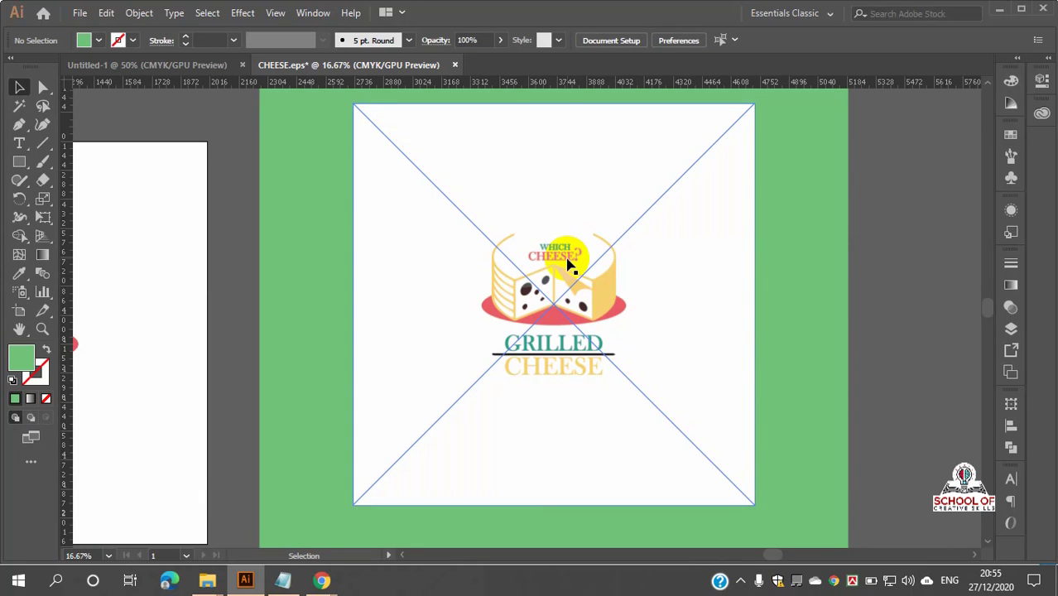
scroll(642, 240, "up", 1)
scroll(396, 177, "down", 1)
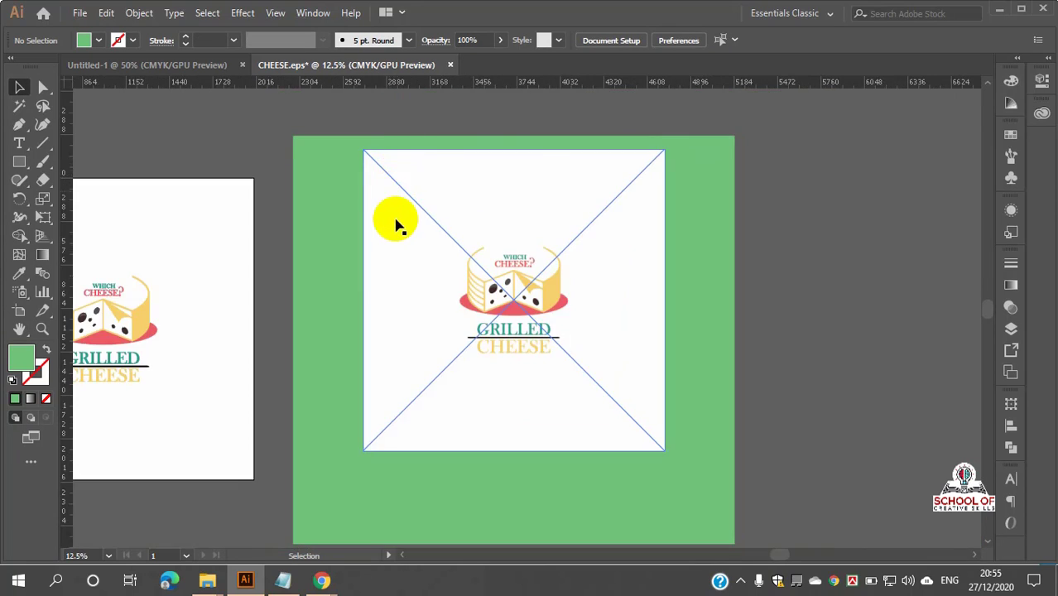
- Delete the CHEESE-01 image and the green rectangle beside the artboard
scroll(571, 265, "down", 1)
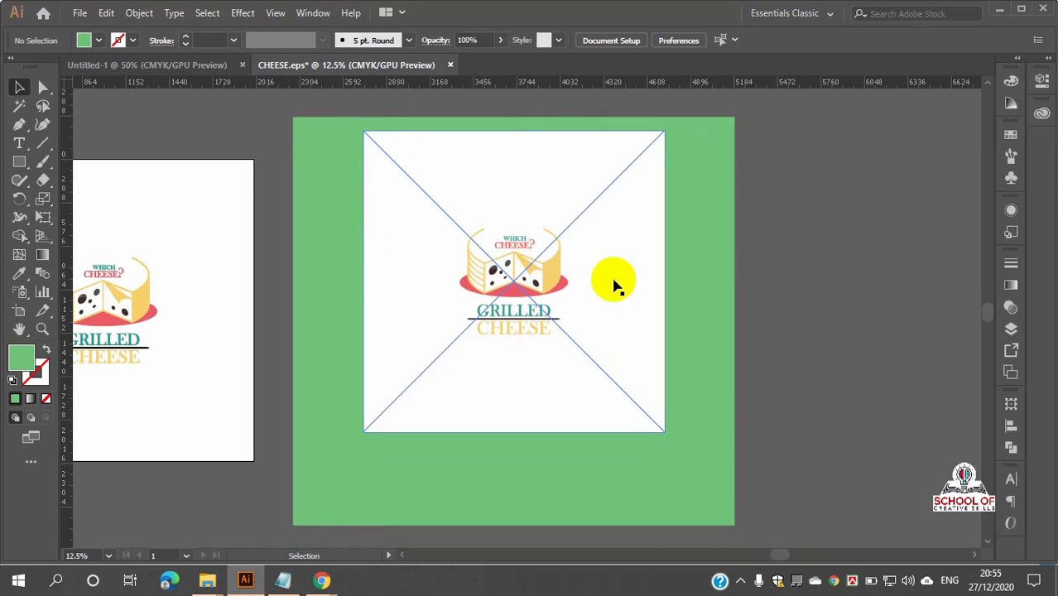
left_click(571, 282)
key("Delete")
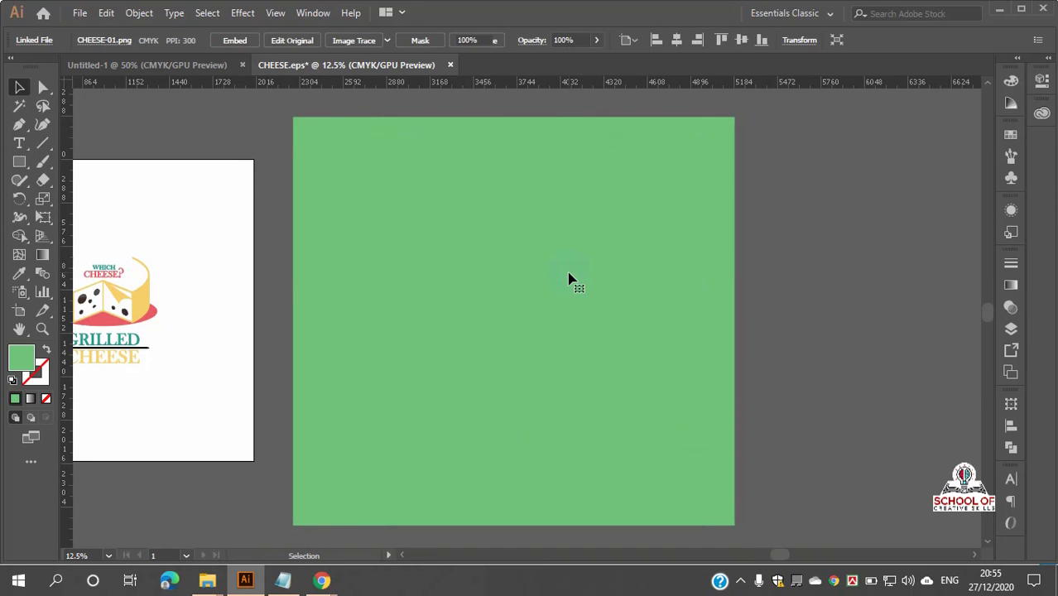
scroll(501, 282, "down", 1)
left_click(501, 281)
key("Delete")
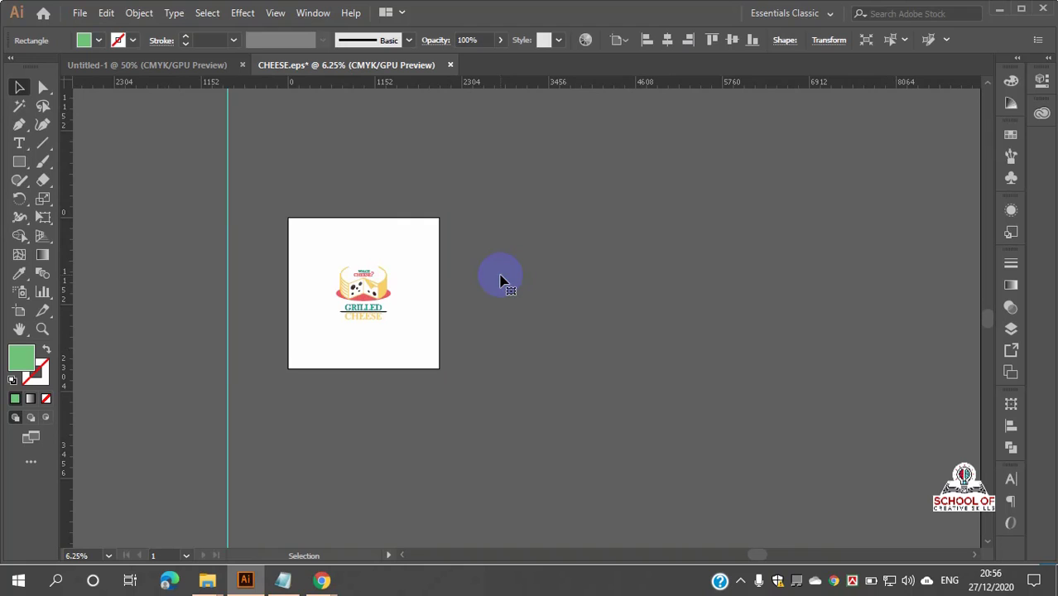
- Examine the grilled cheese logo on the artboard
scroll(350, 322, "up", 2)
scroll(389, 298, "up", 2)
scroll(402, 320, "up", 2)
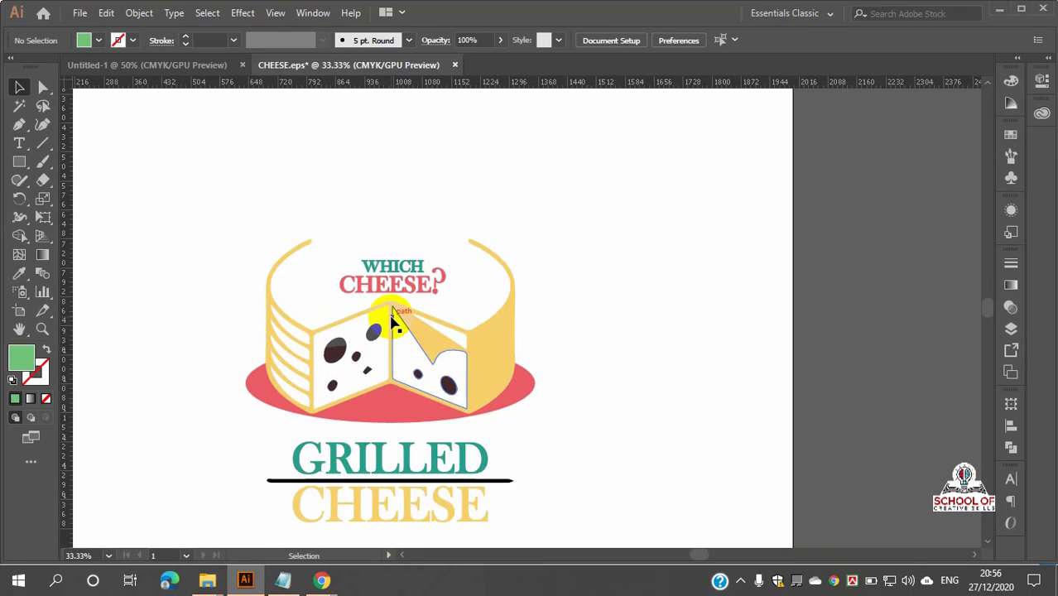
scroll(461, 338, "down", 2)
left_click(436, 345)
left_click(696, 295)
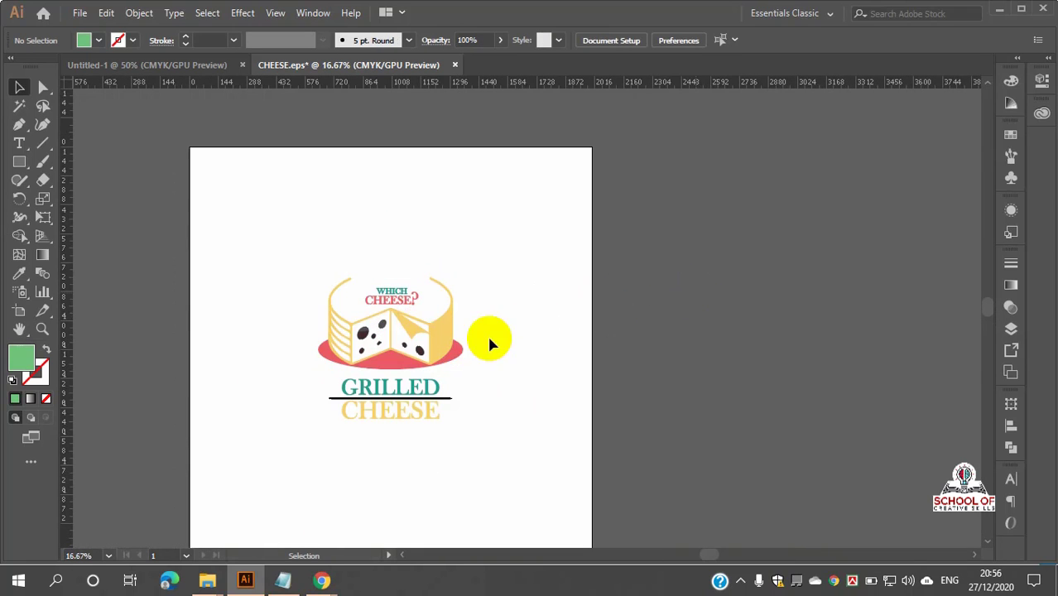
scroll(391, 336, "up", 1)
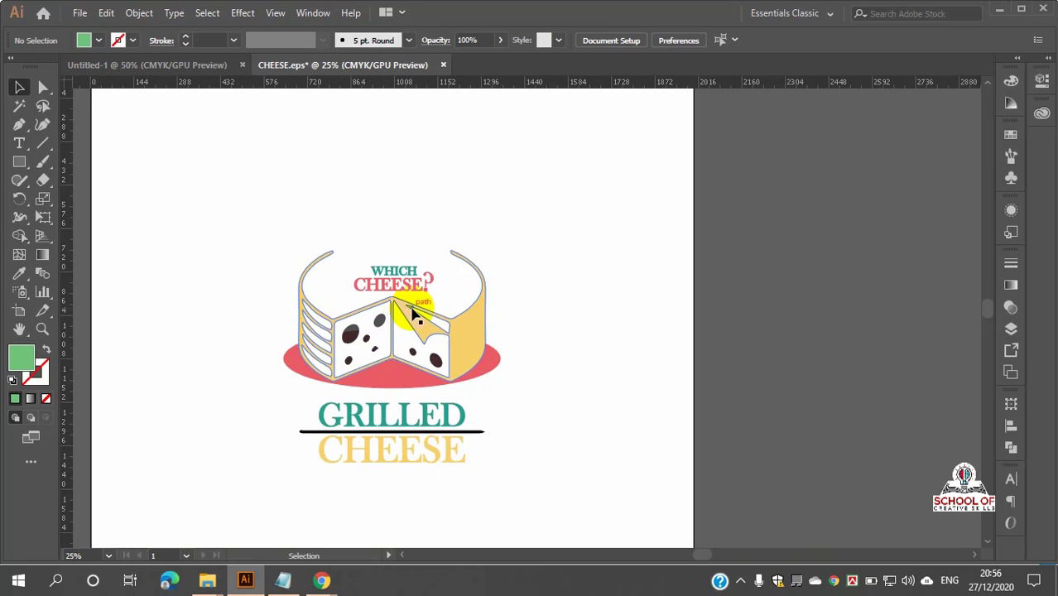
left_click(416, 310)
scroll(577, 290, "down", 1)
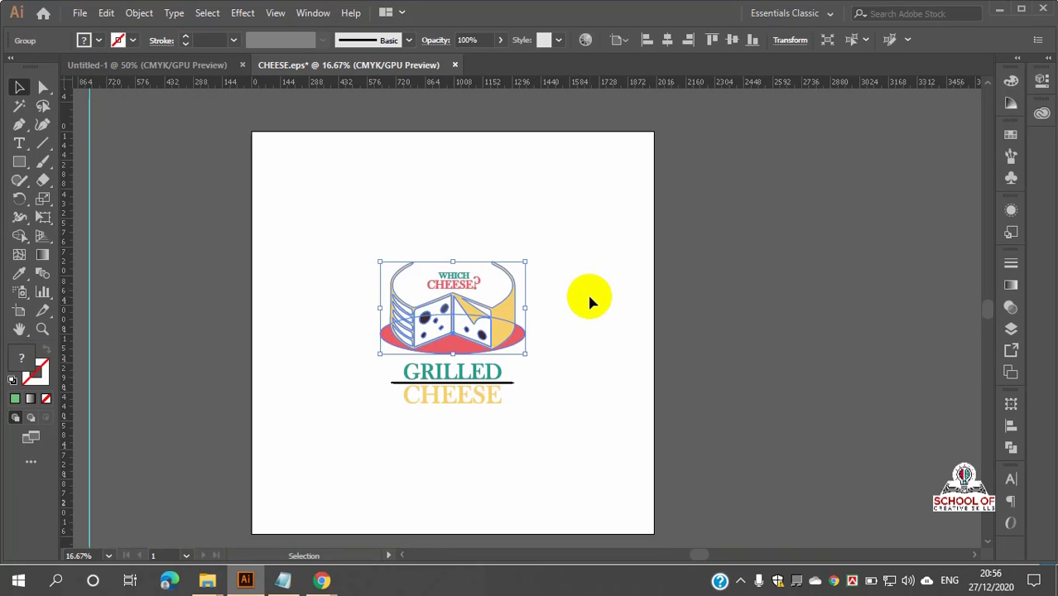
left_click(752, 306)
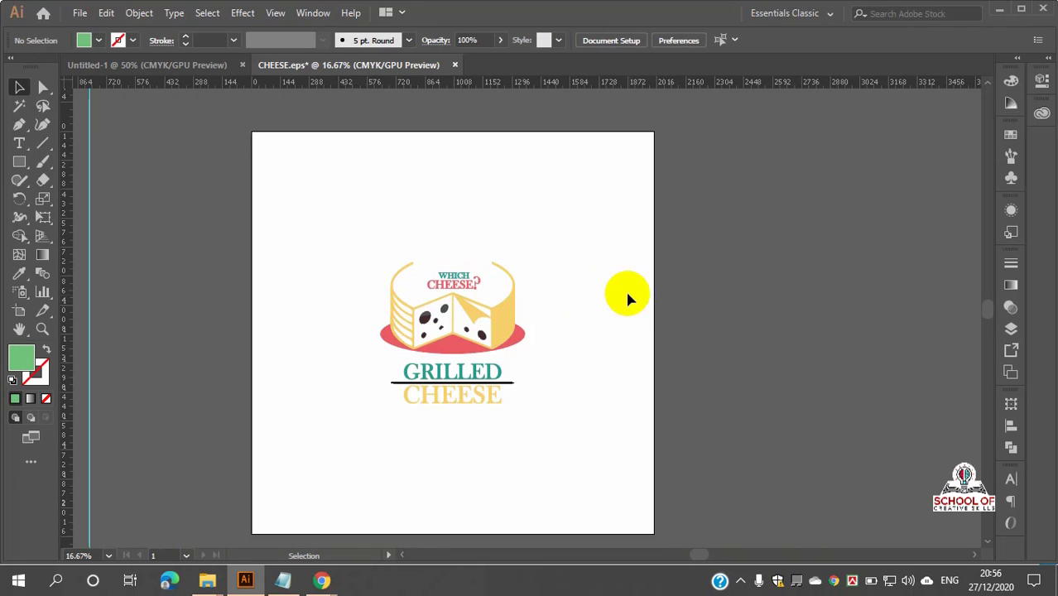
left_click(80, 13)
mouse_move(132, 286)
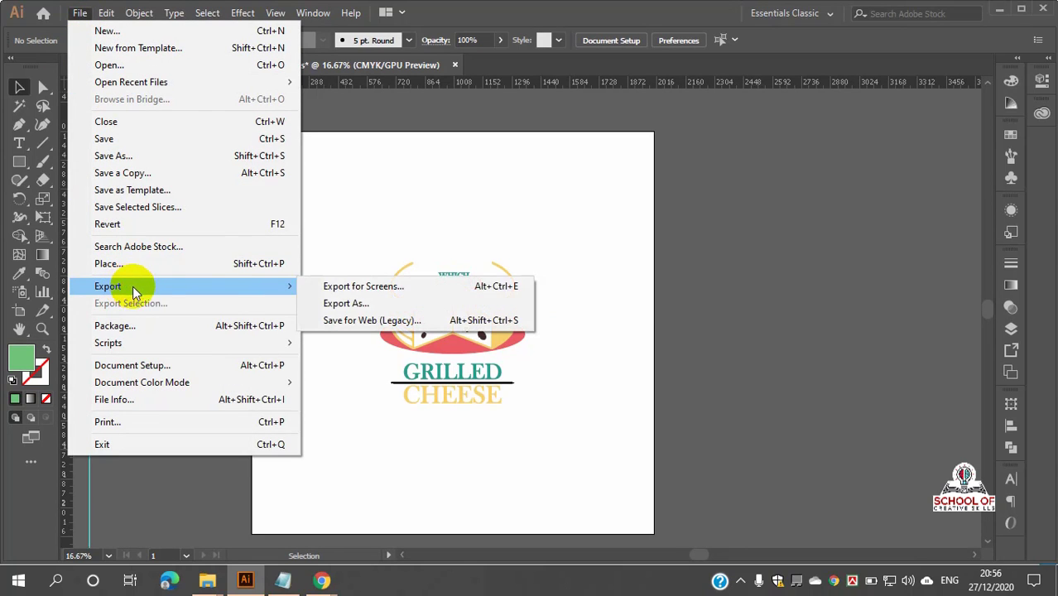
left_click(343, 304)
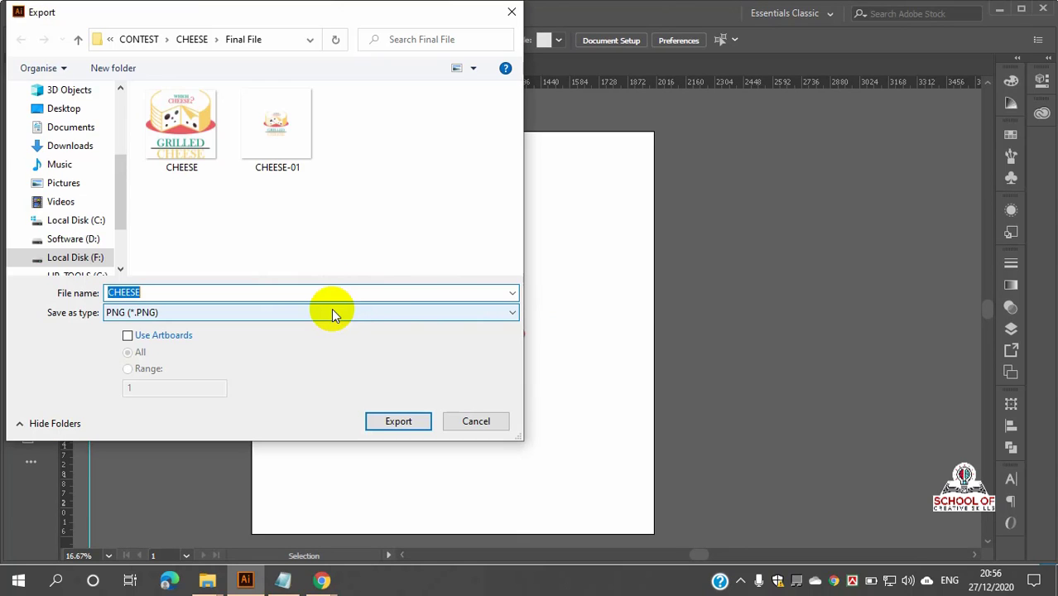
left_click(194, 312)
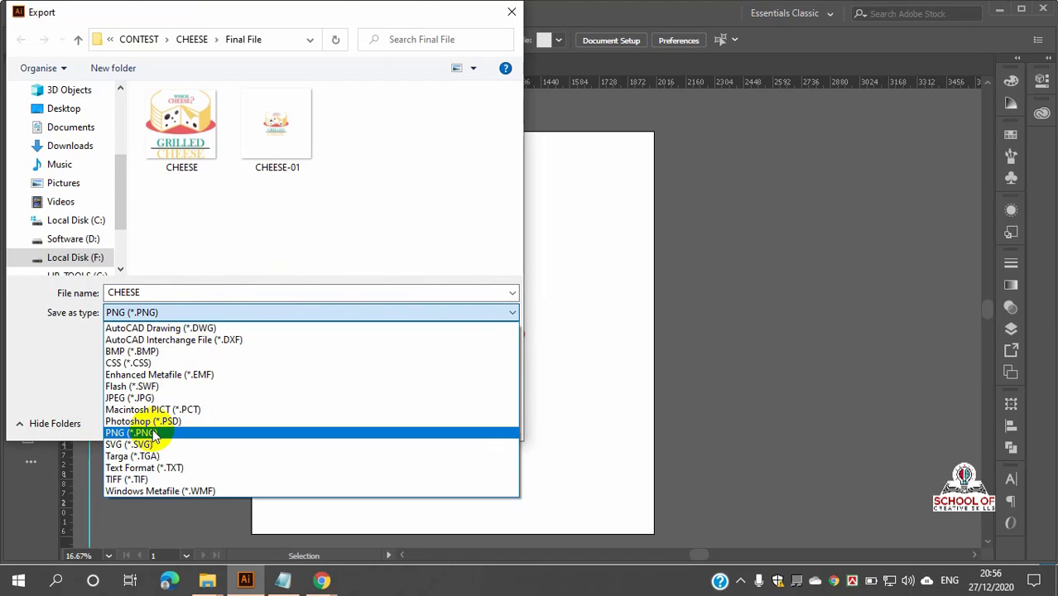
left_click(154, 434)
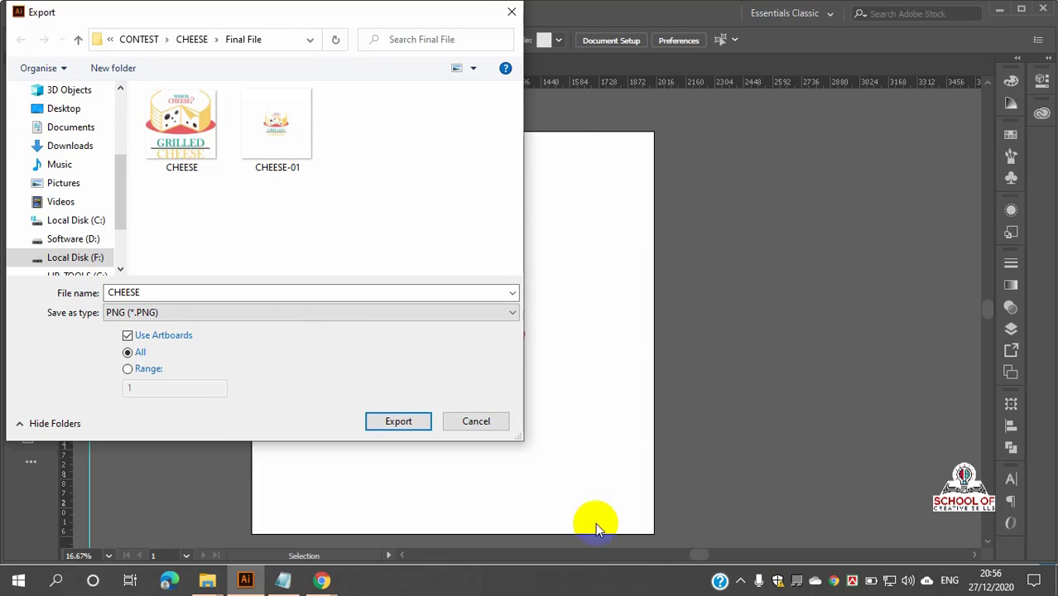
left_click(128, 335)
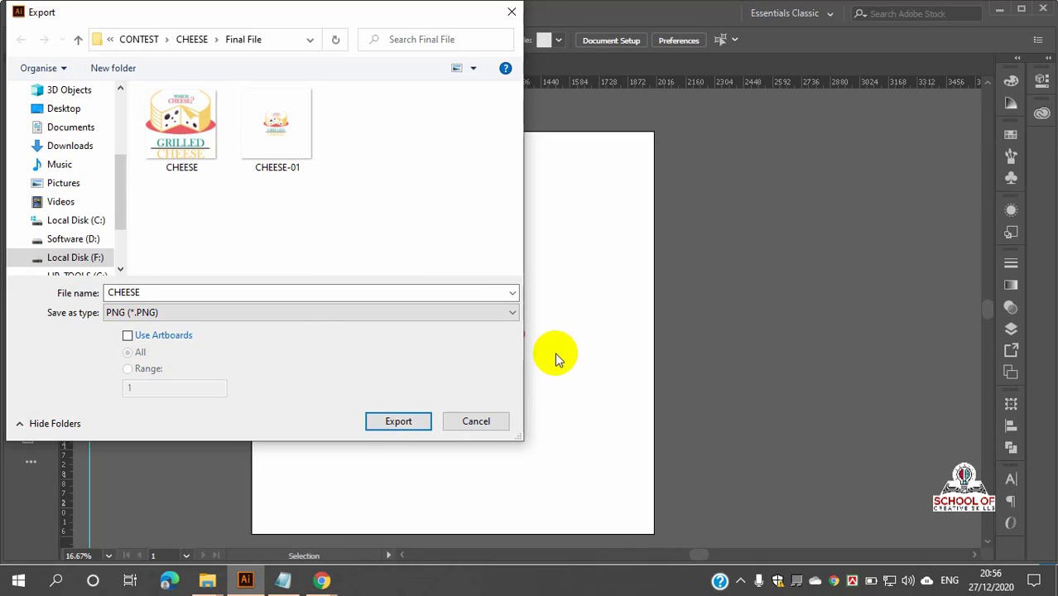
left_click(475, 421)
- Duplicate the complete logo twice outside the artboard, one copy above and to its right and one directly to its right
left_click(452, 324)
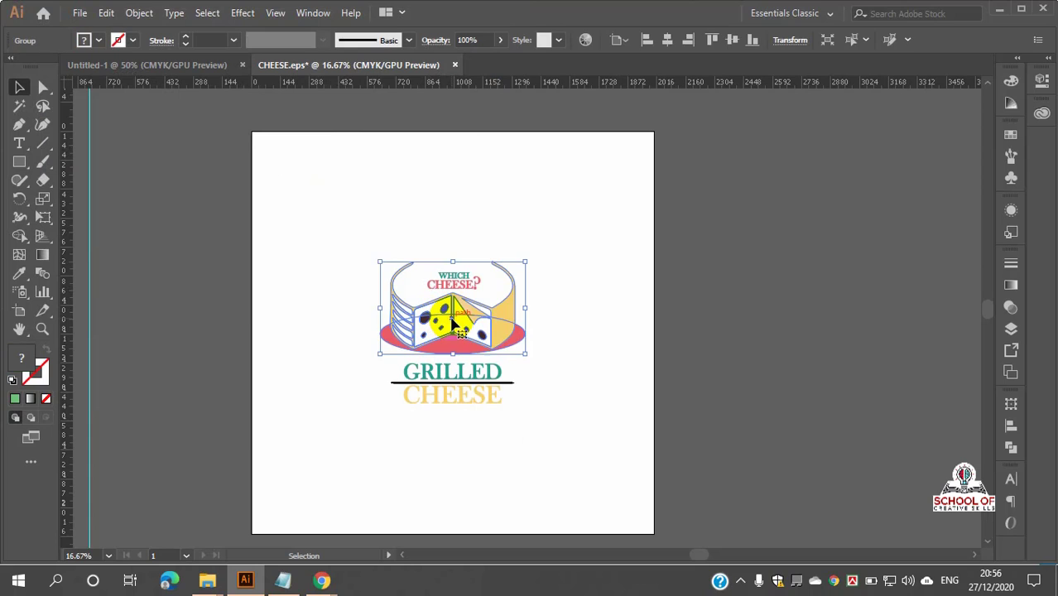
left_click(681, 379)
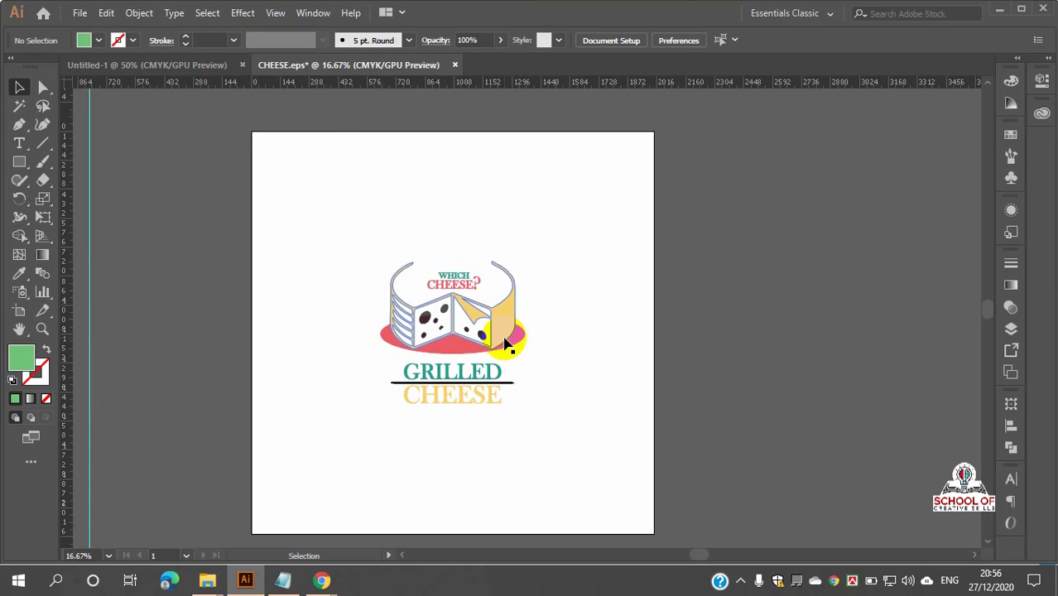
scroll(507, 338, "down", 1, "alt")
left_click_drag(507, 334, 422, 287)
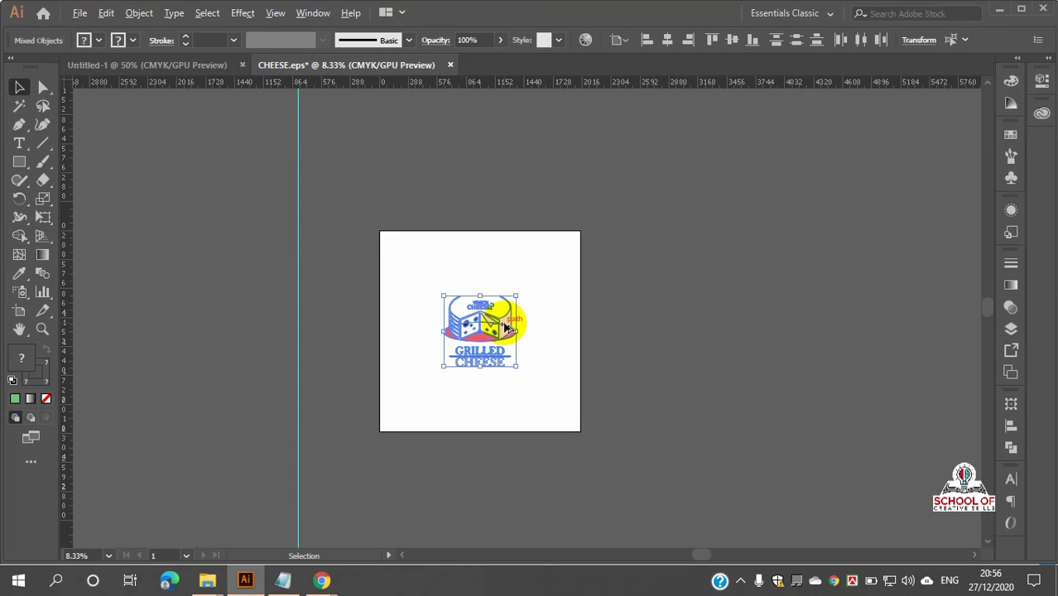
left_click_drag(509, 332, 743, 149)
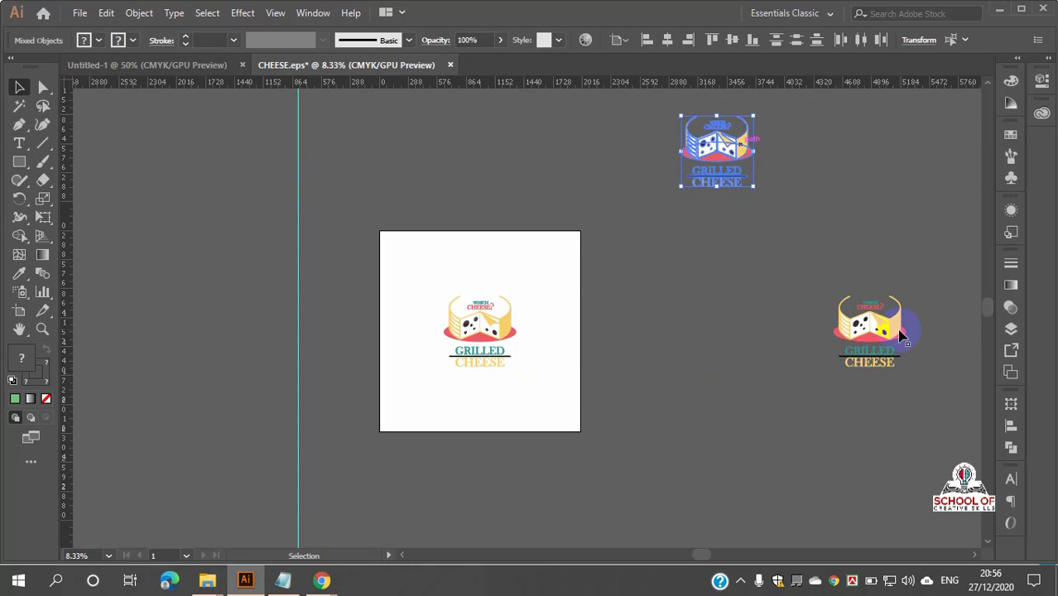
left_click(646, 342)
left_click(695, 123)
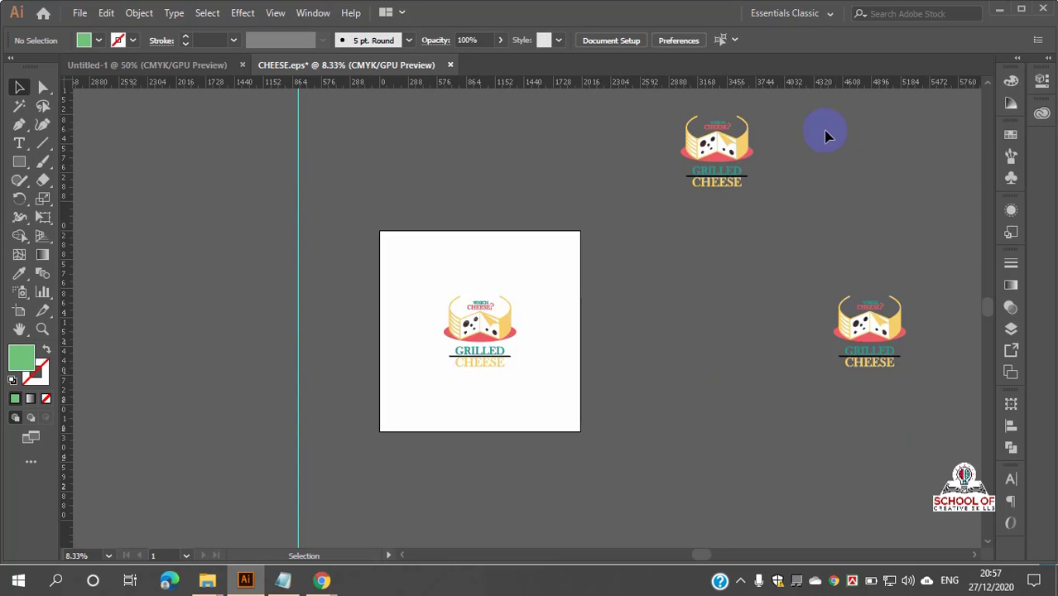
- Duplicate only the cheese illustration, without the GRILLED CHEESE lettering, to the empty canvas above the artboard
scroll(505, 323, "up", 2)
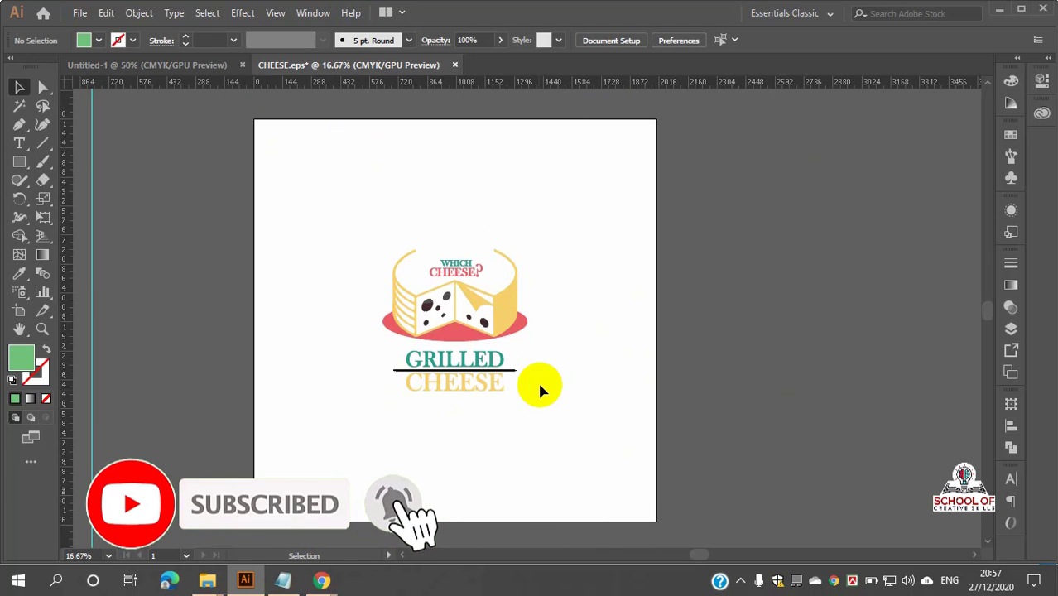
scroll(530, 372, "down", 3)
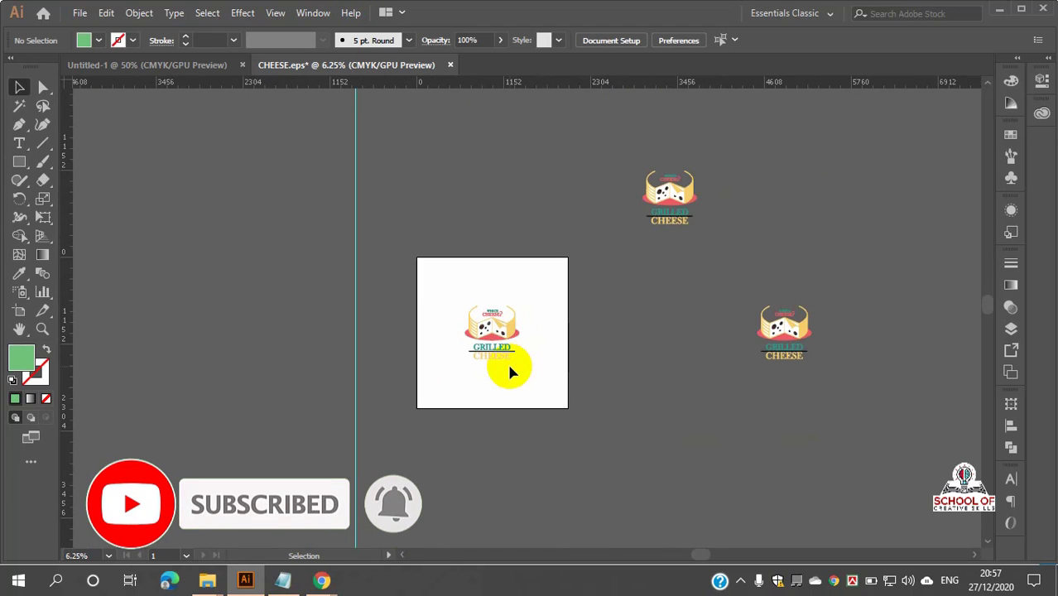
scroll(531, 342, "up", 2)
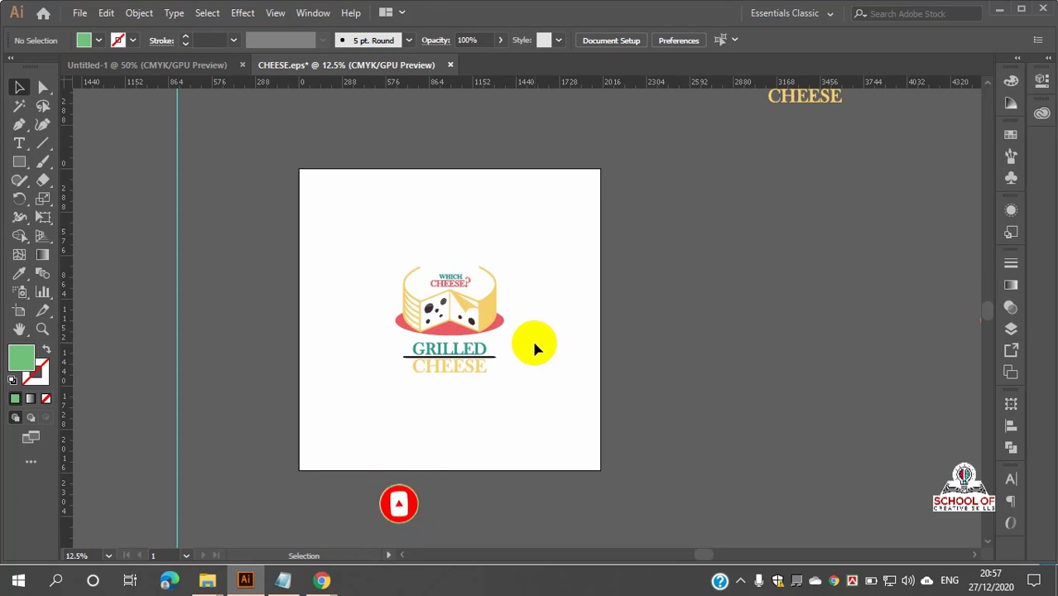
scroll(500, 328, "down", 2)
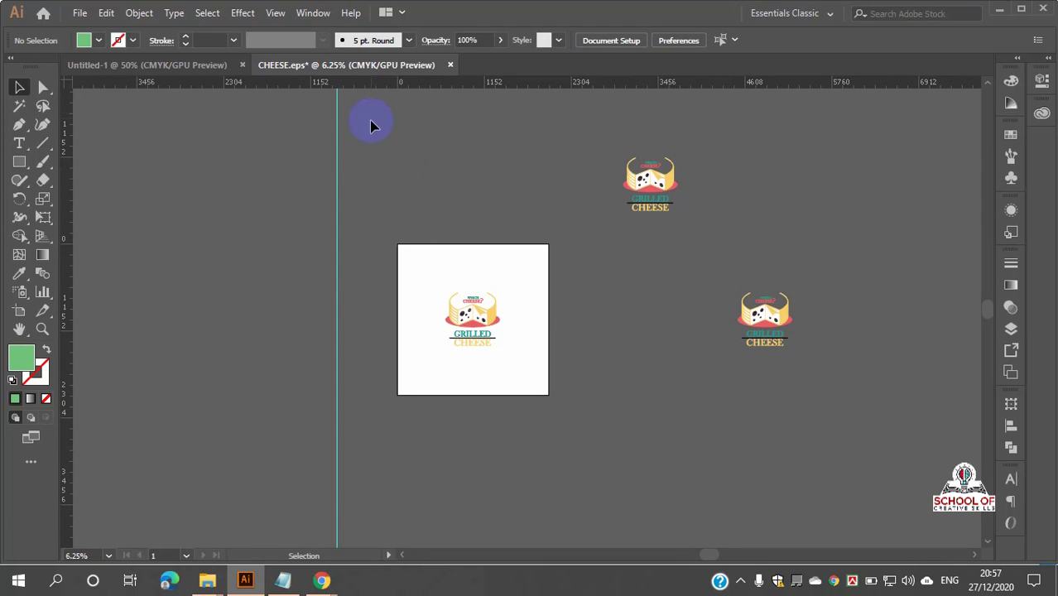
left_click_drag(468, 313, 451, 135)
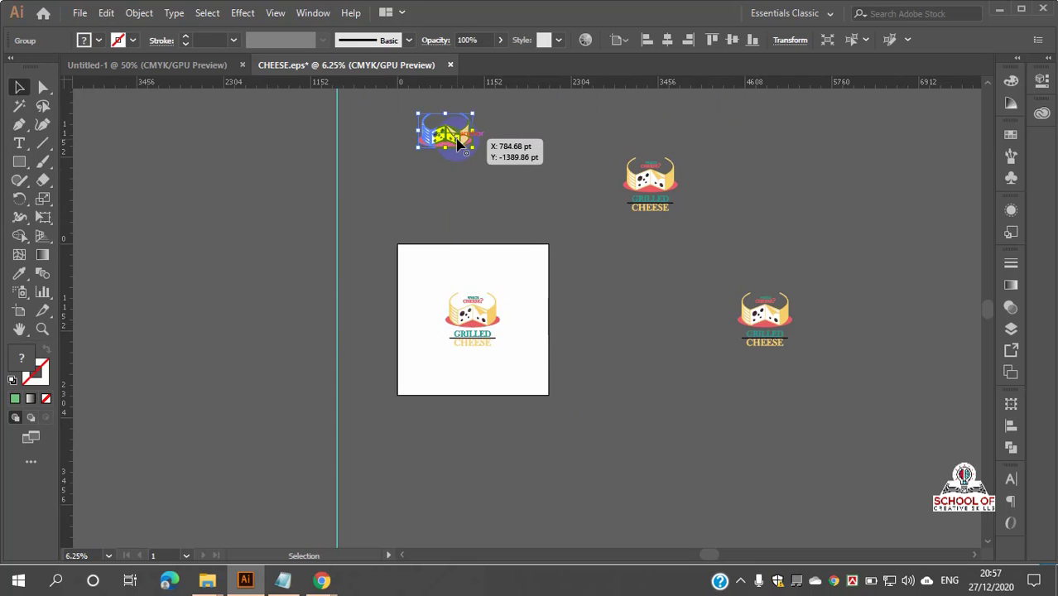
left_click(535, 204)
left_click(663, 179)
left_click(739, 224)
left_click(397, 122)
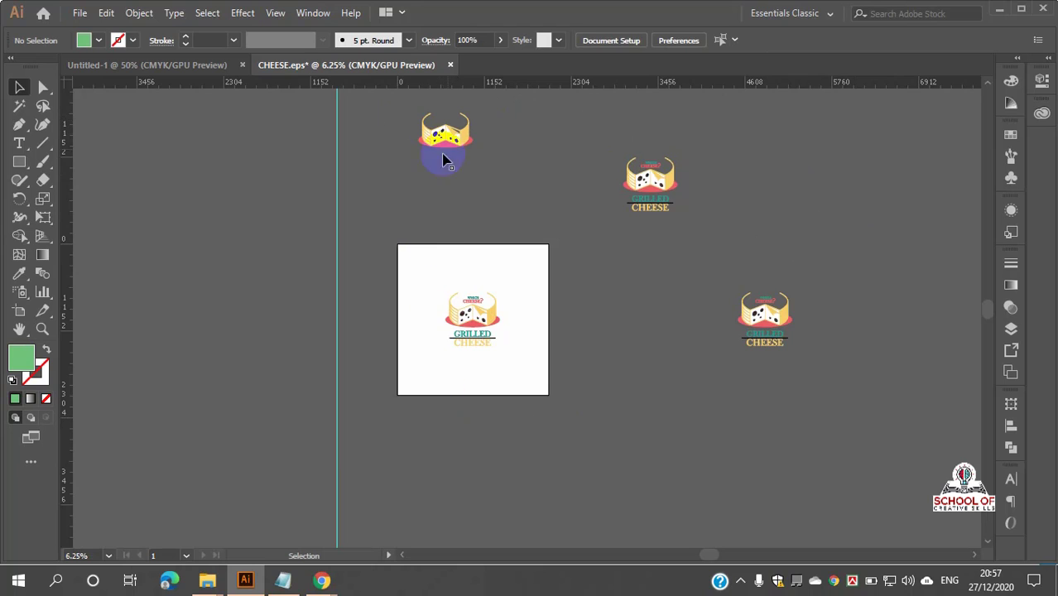
- Export all artwork, without using artboards, as a PNG file named CHEESE 111 in the Final File folder
scroll(539, 262, "up", 1)
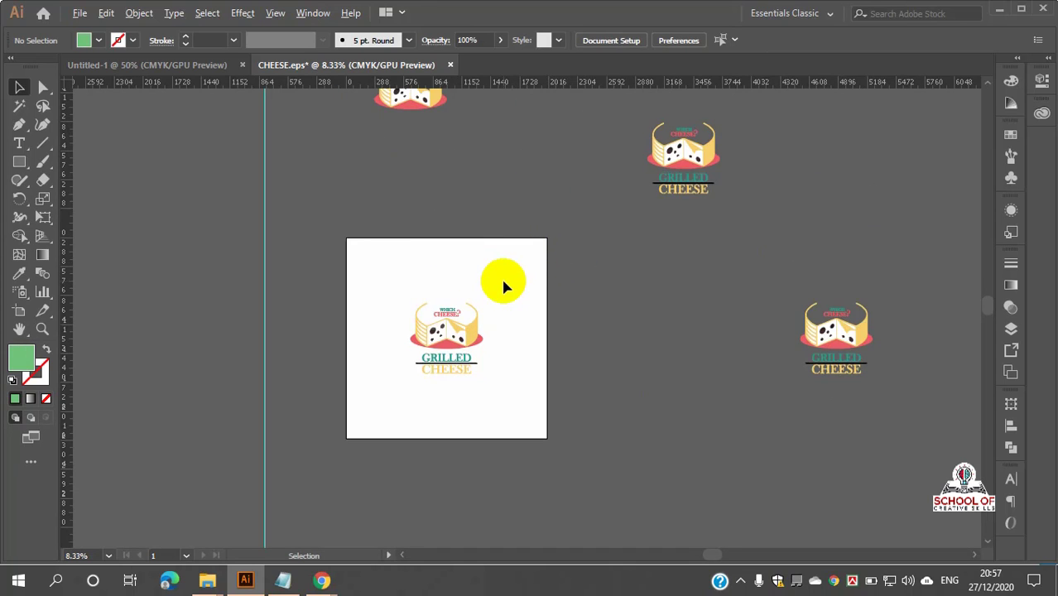
scroll(508, 286, "down", 1)
scroll(510, 287, "up", 2)
scroll(510, 287, "down", 1)
scroll(512, 284, "up", 1)
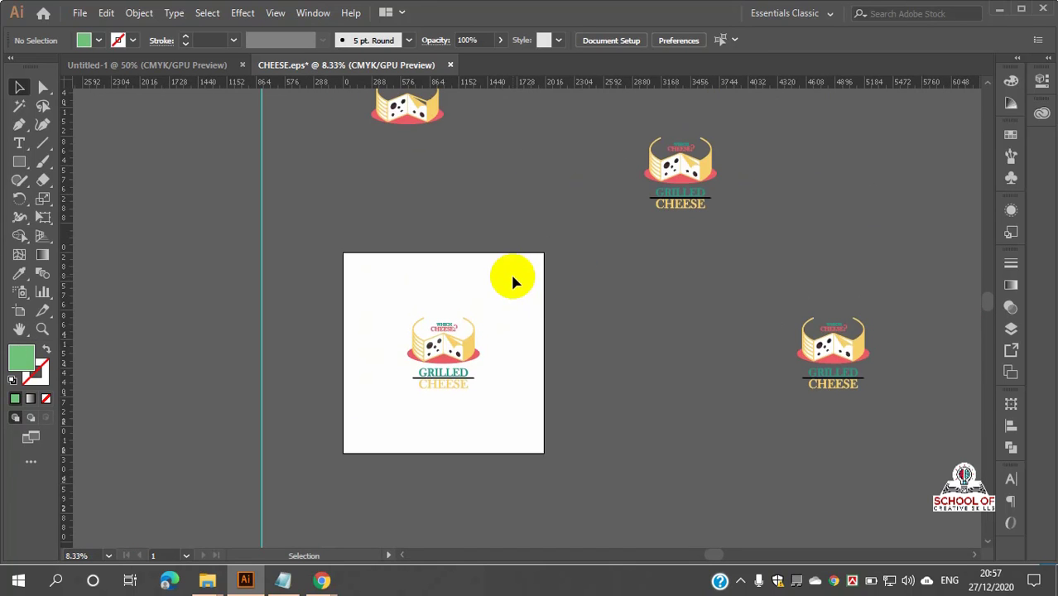
left_click(77, 13)
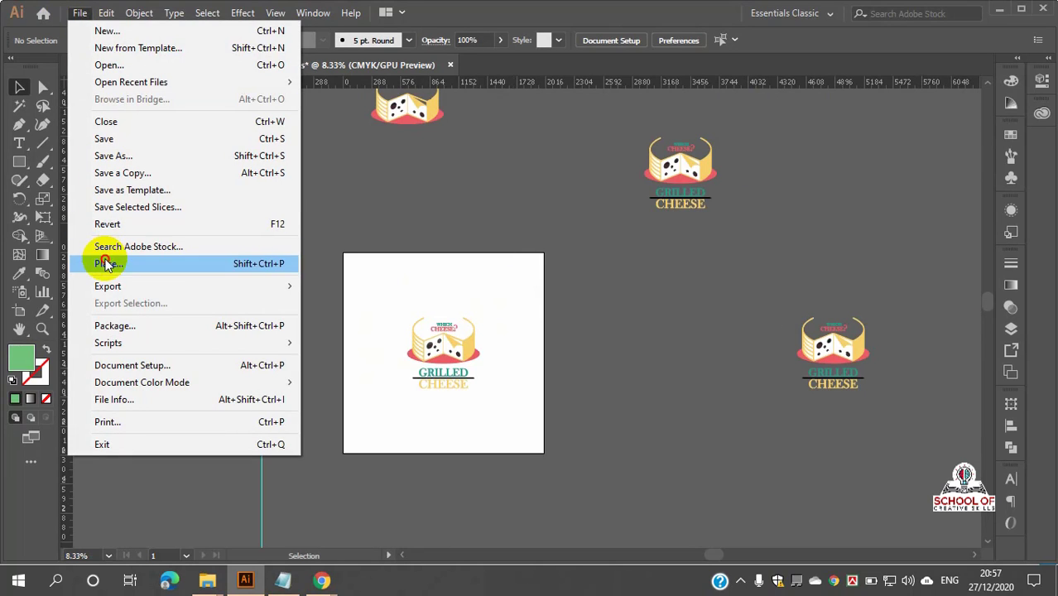
mouse_move(108, 286)
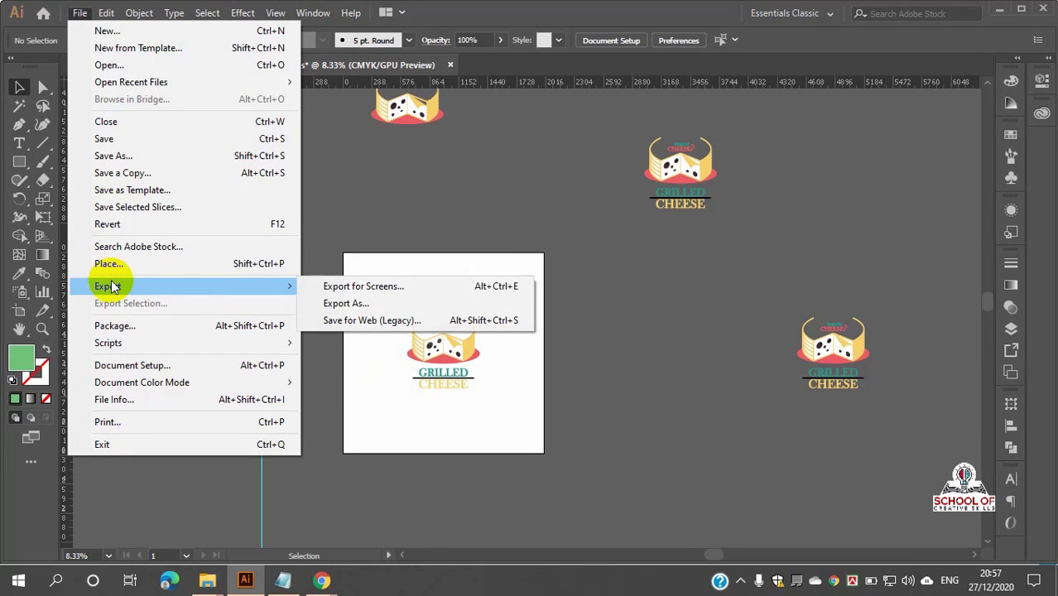
left_click(347, 304)
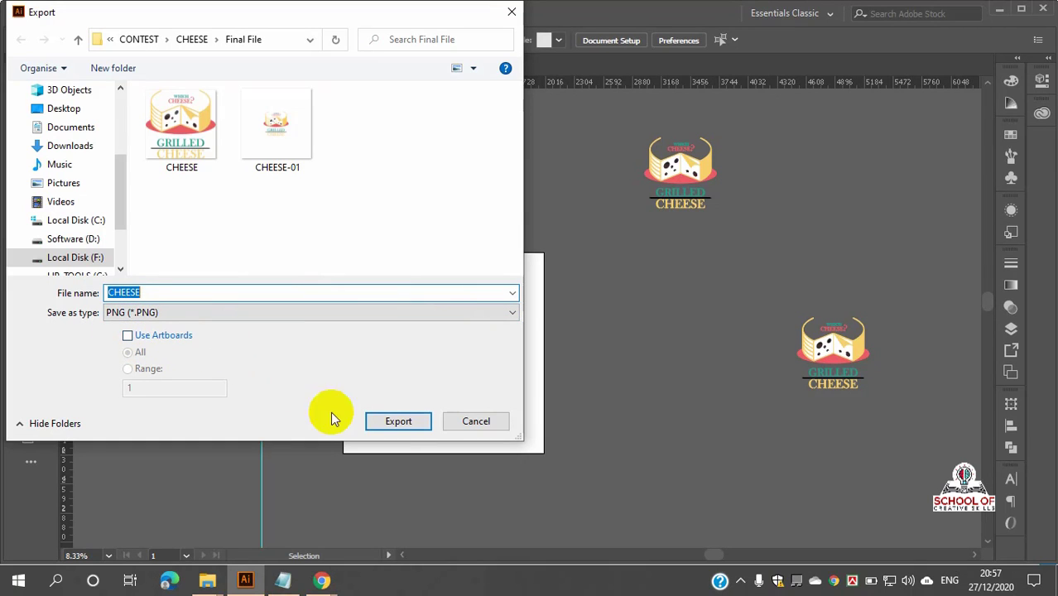
left_click(391, 423)
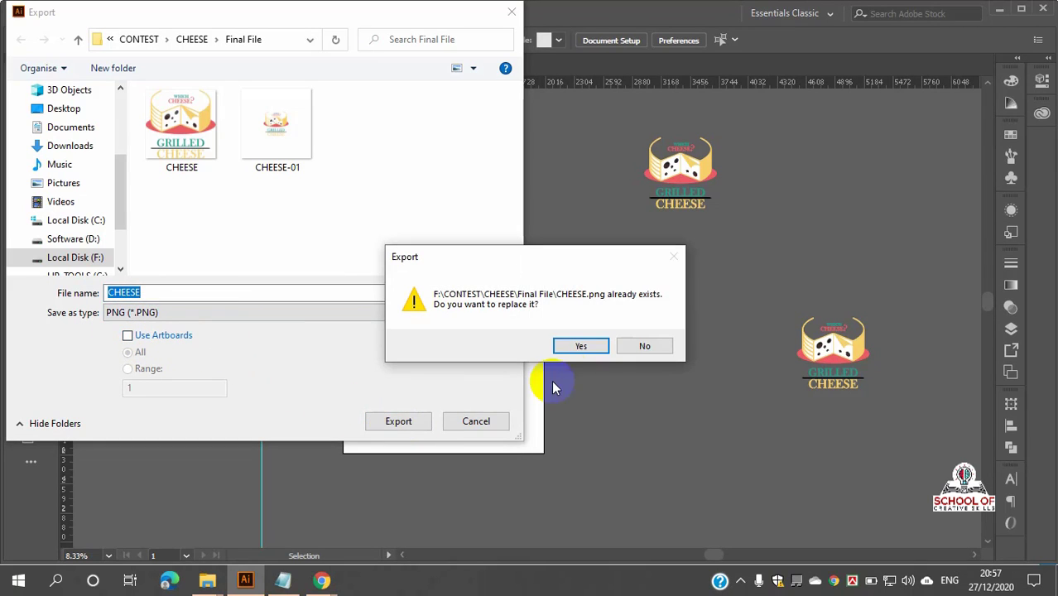
left_click(645, 346)
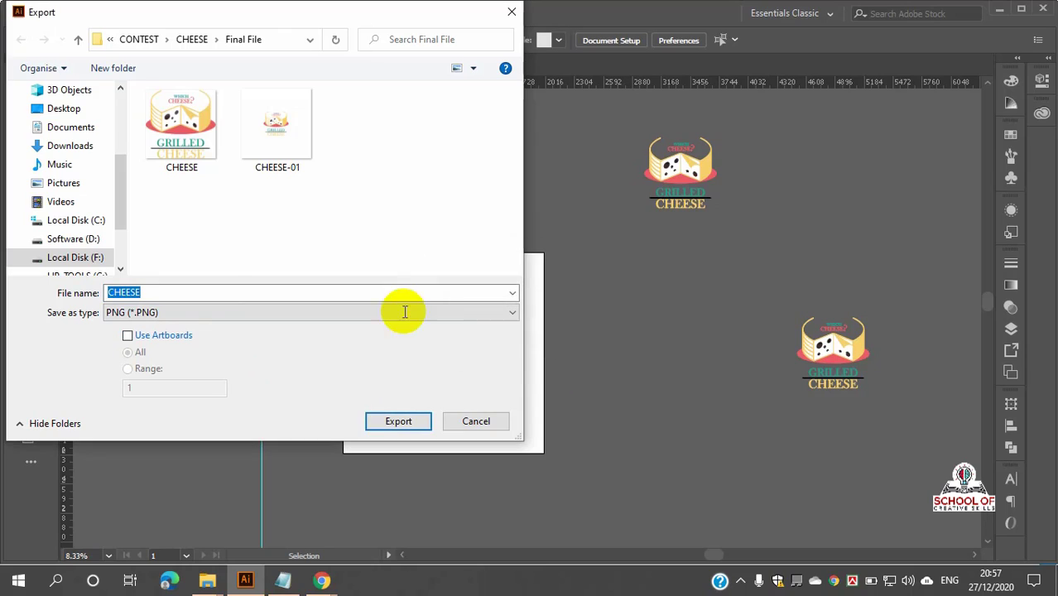
left_click(172, 291)
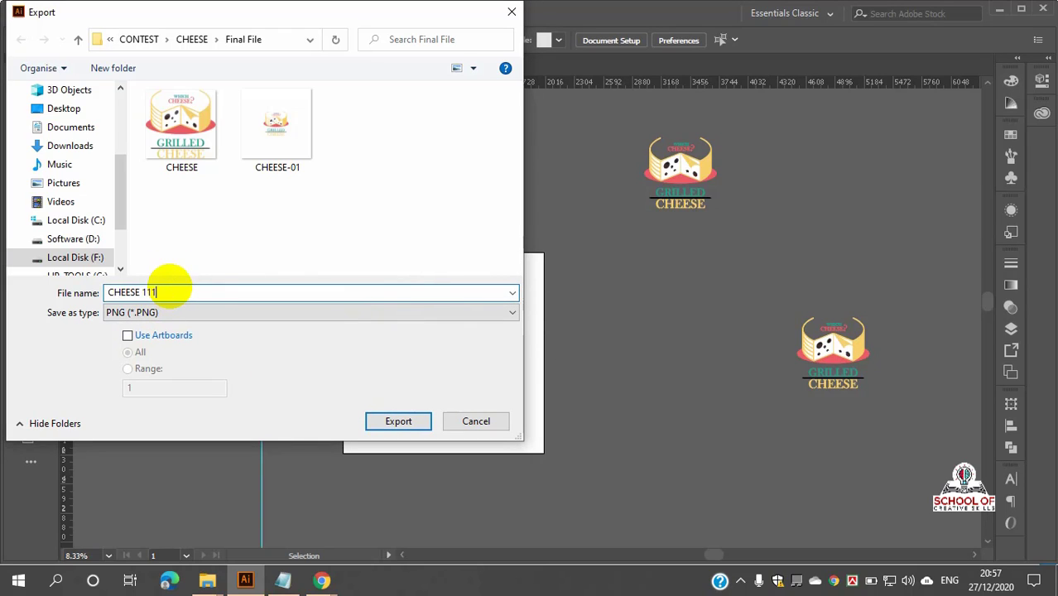
left_click(402, 423)
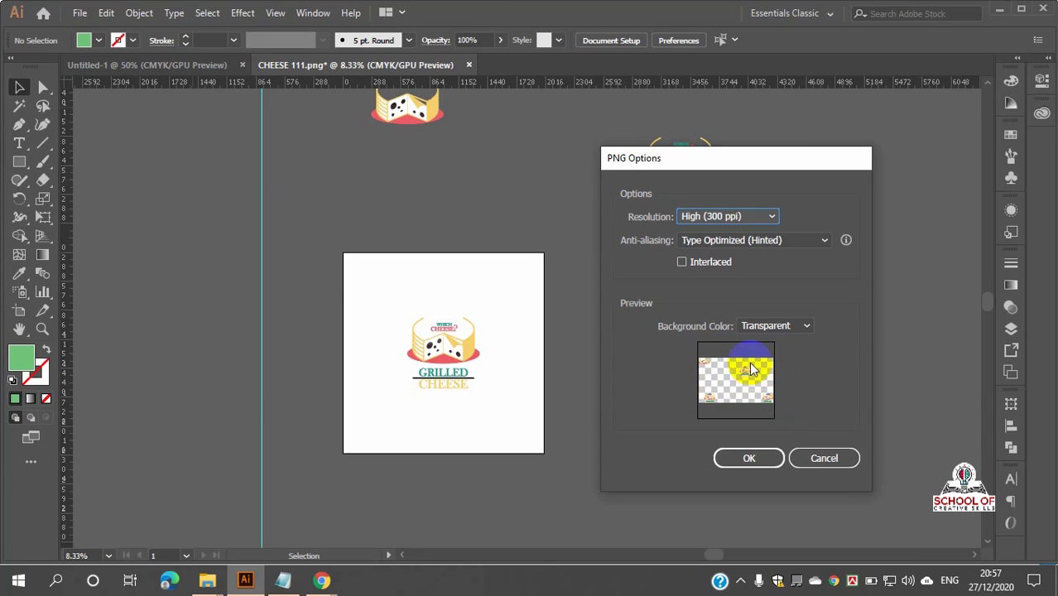
- Preview the PNG export of all artwork on a White background, and cancel the export
left_click(806, 326)
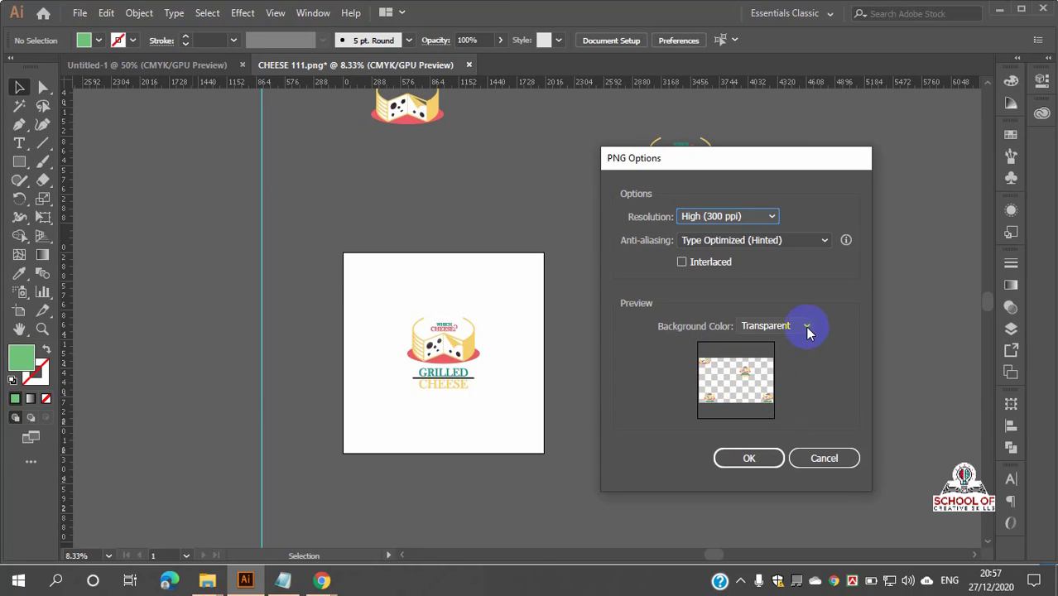
left_click(766, 359)
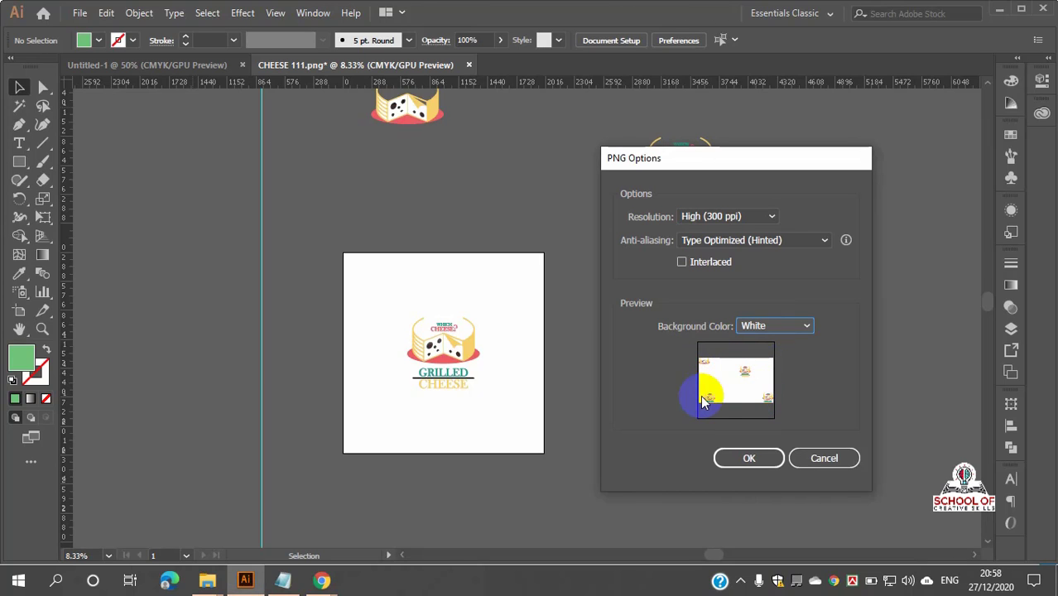
left_click(836, 460)
- Start a PNG export restricted to all artboards with Use Artboards enabled, using the file name aaaasa
scroll(480, 299, "up", 1)
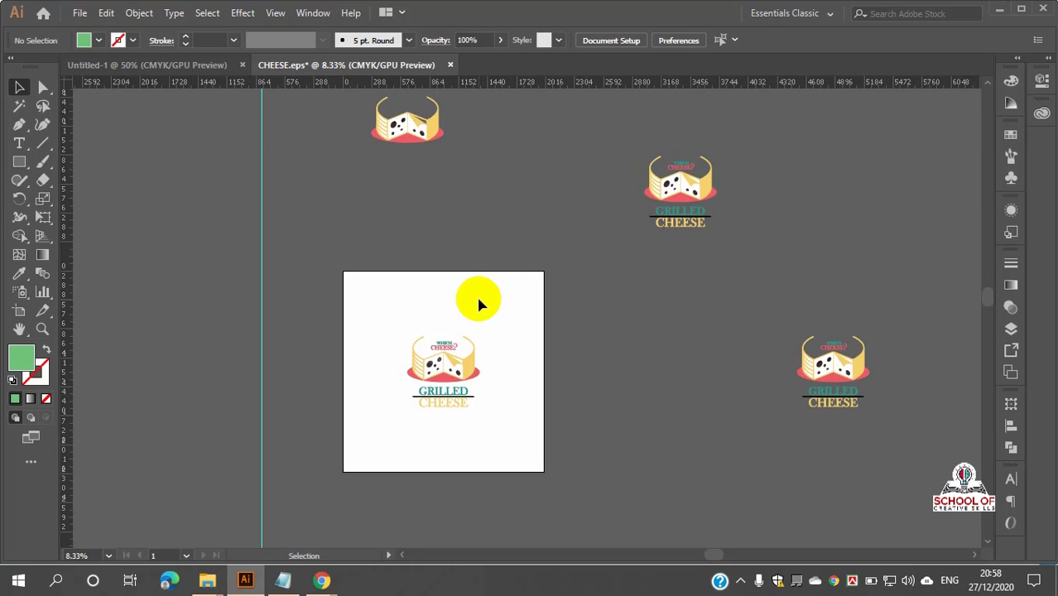
scroll(478, 300, "up", 1)
left_click(79, 13)
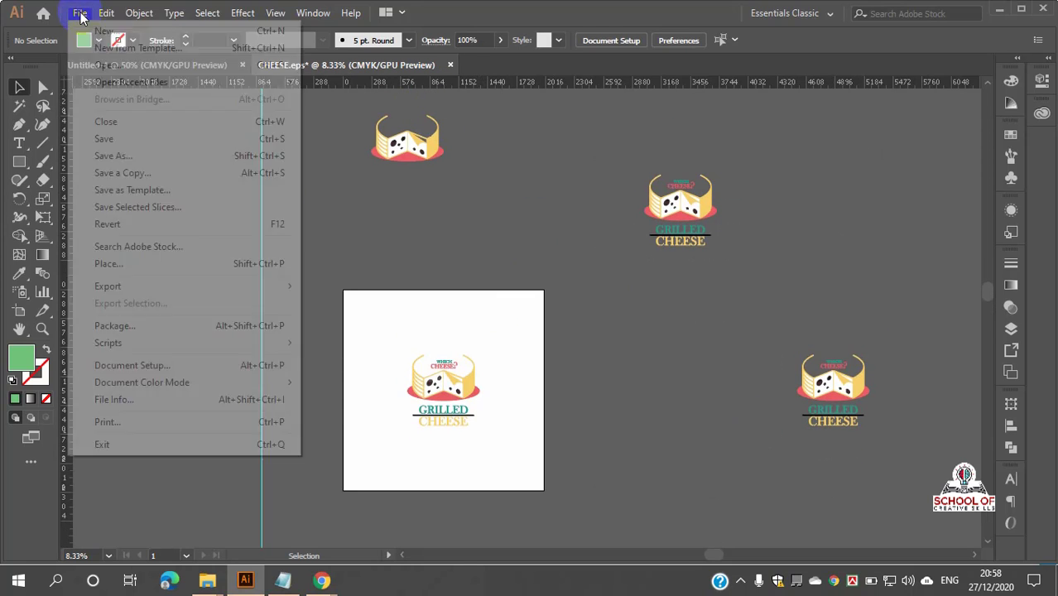
mouse_move(213, 287)
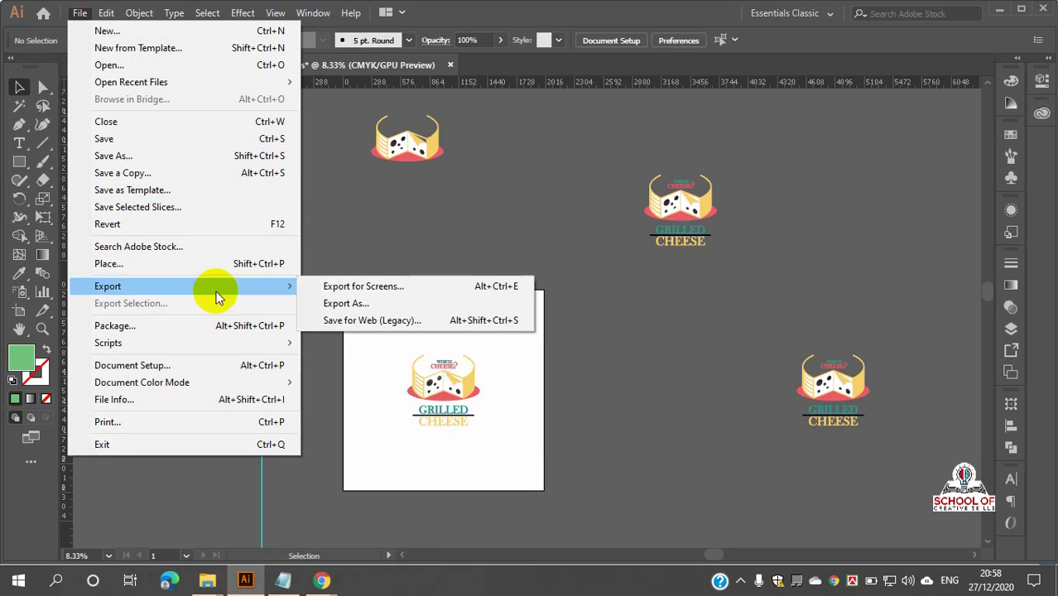
left_click(355, 305)
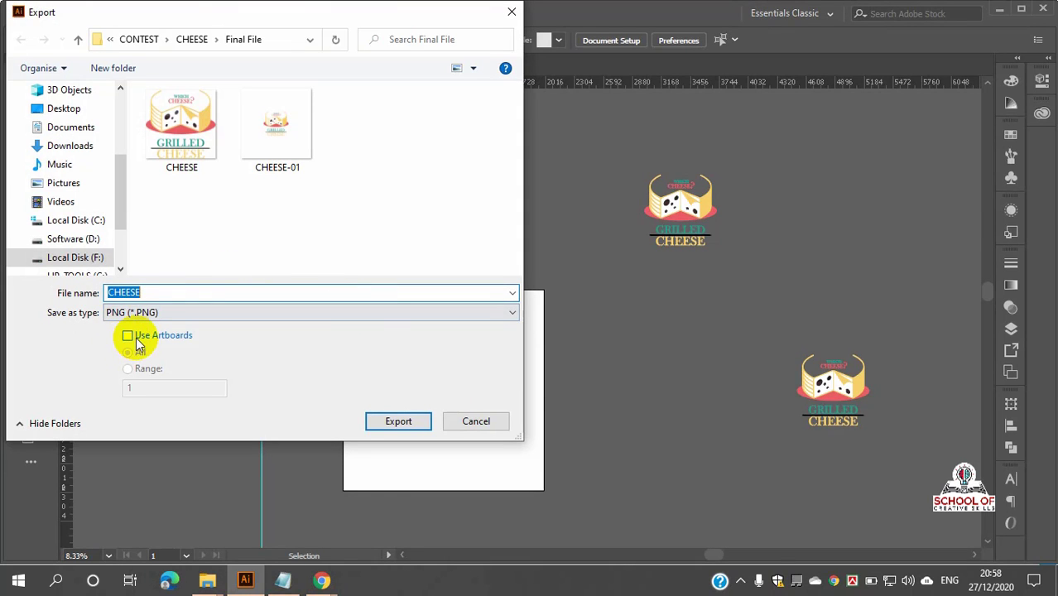
left_click(128, 336)
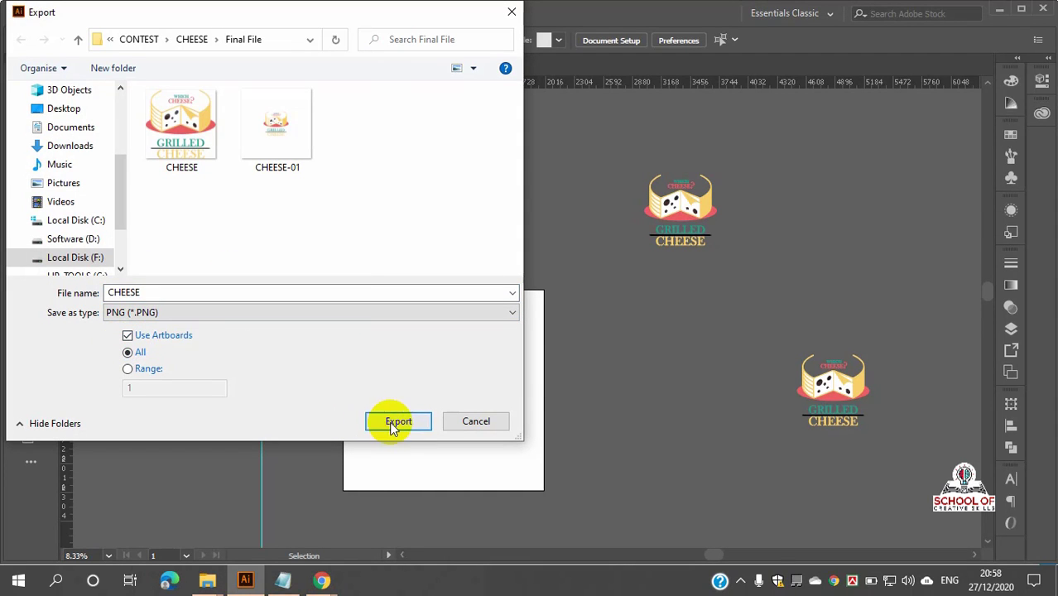
double_click(171, 292)
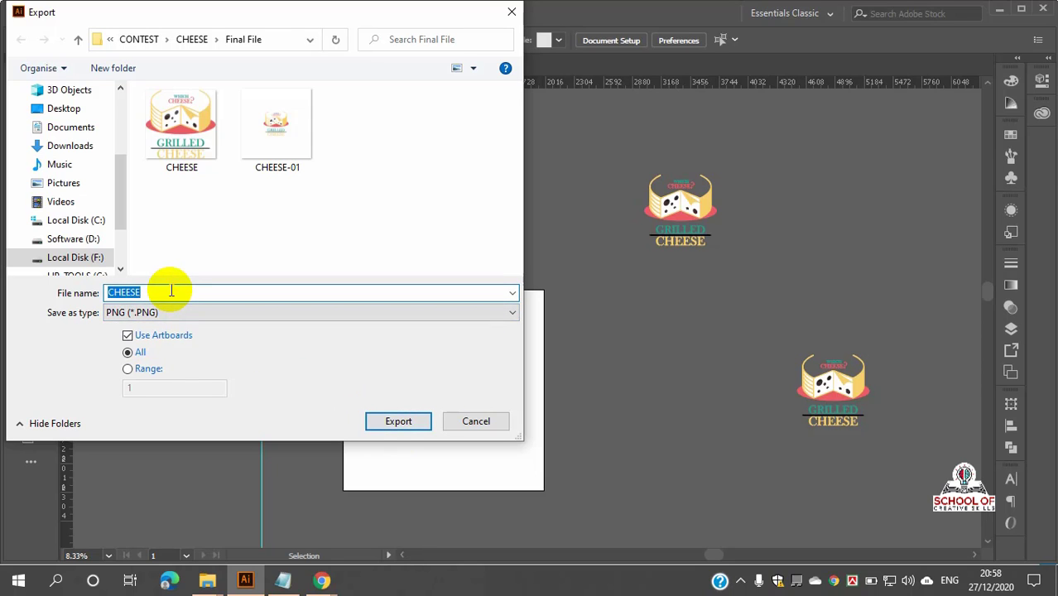
type("cheese")
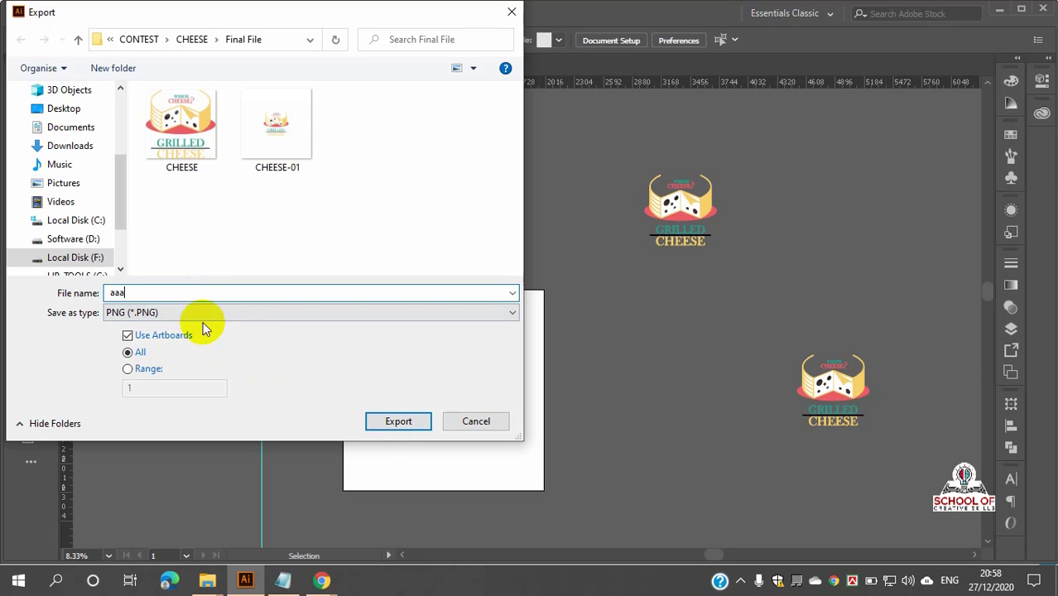
left_click(398, 422)
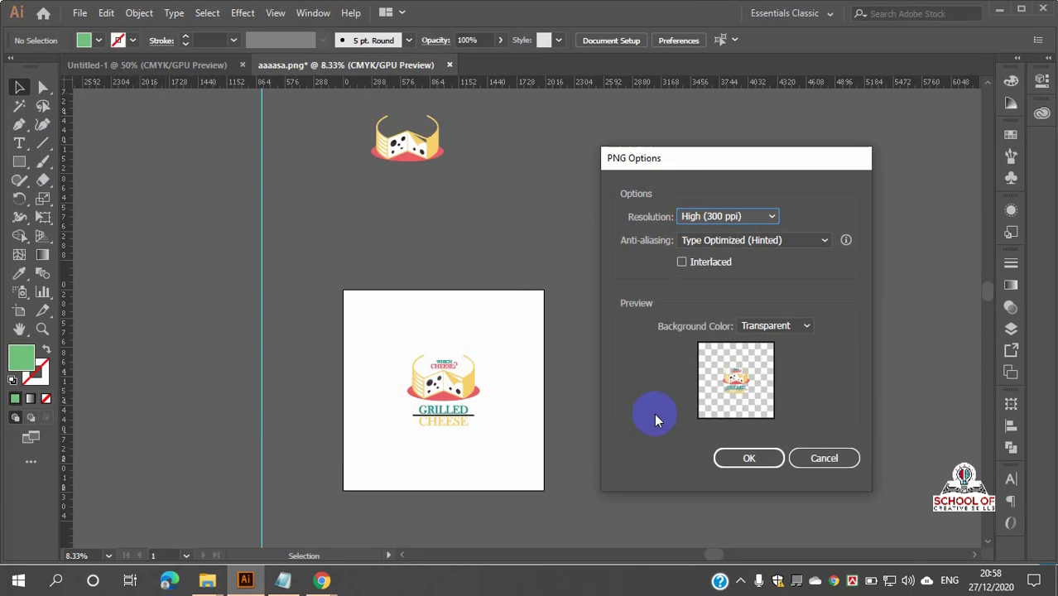
- Preview the artboard-limited PNG on a White background, and cancel the export
left_click(806, 325)
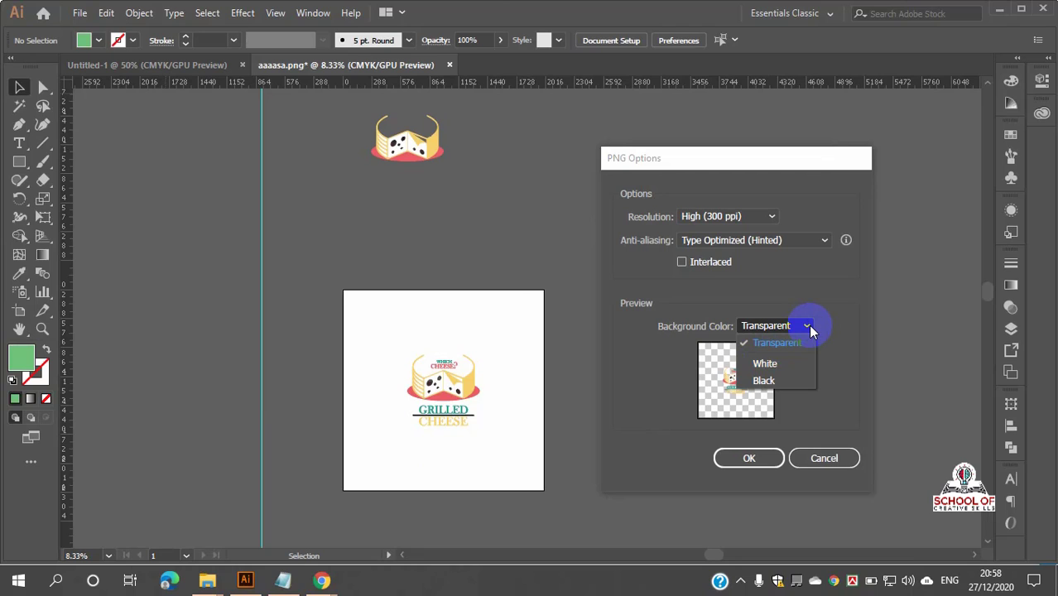
left_click(766, 364)
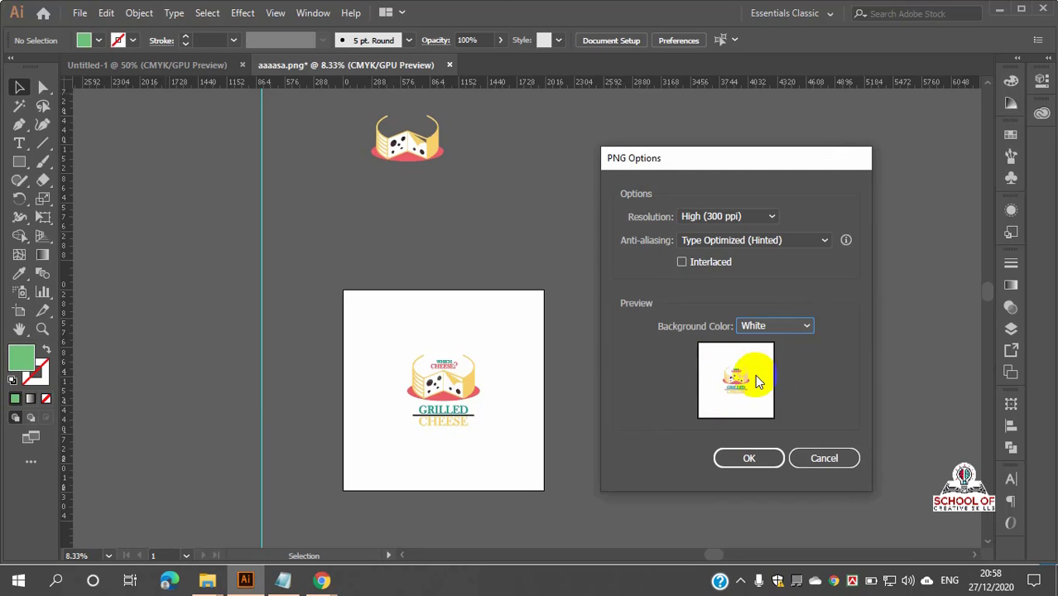
left_click(824, 461)
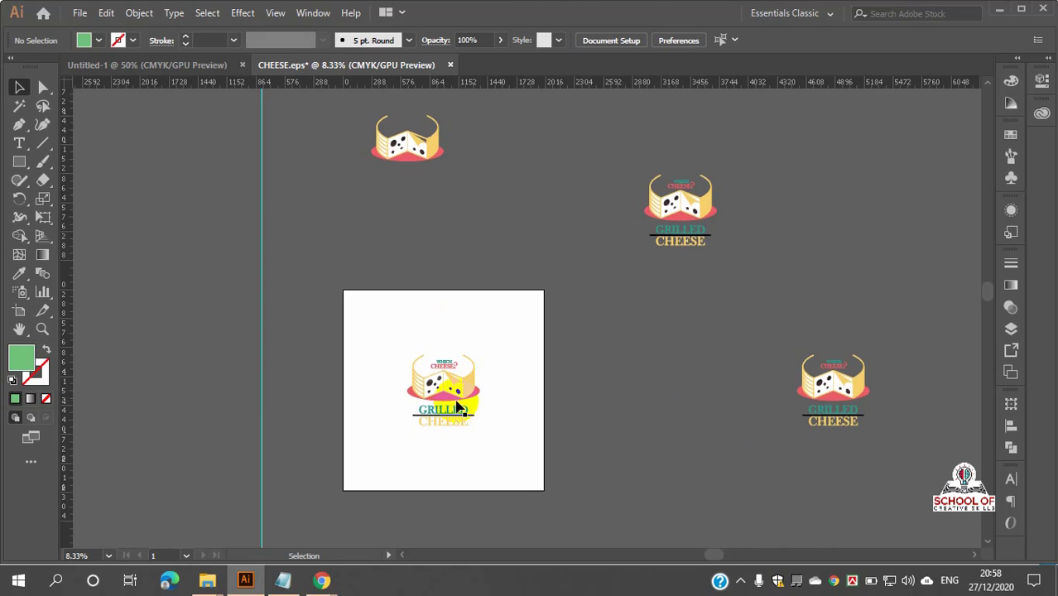
- Delete the cheese illustration copy and both logo copies outside the artboard, keeping only the logo on the artboard
left_click_drag(439, 439, 474, 383)
left_click(406, 148)
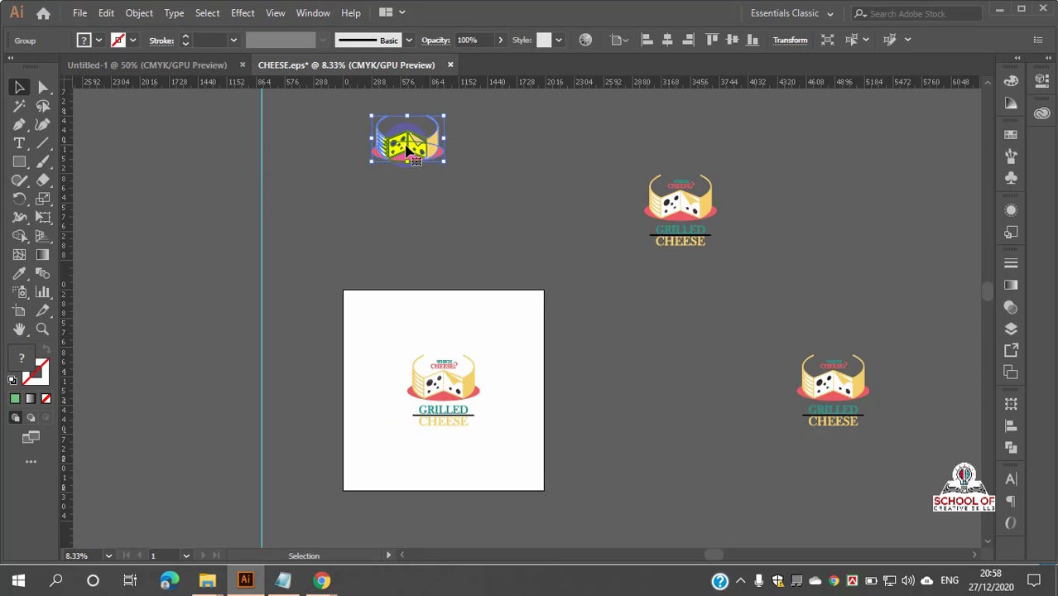
key("Delete")
left_click(696, 212)
key("Delete")
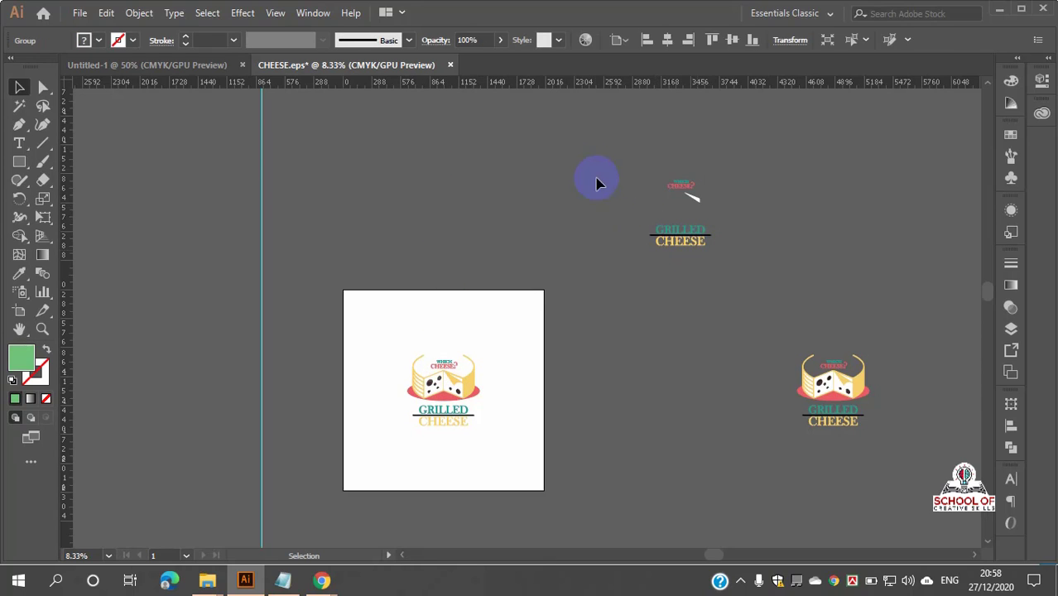
left_click_drag(599, 183, 909, 449)
key("Delete")
key("Delete")
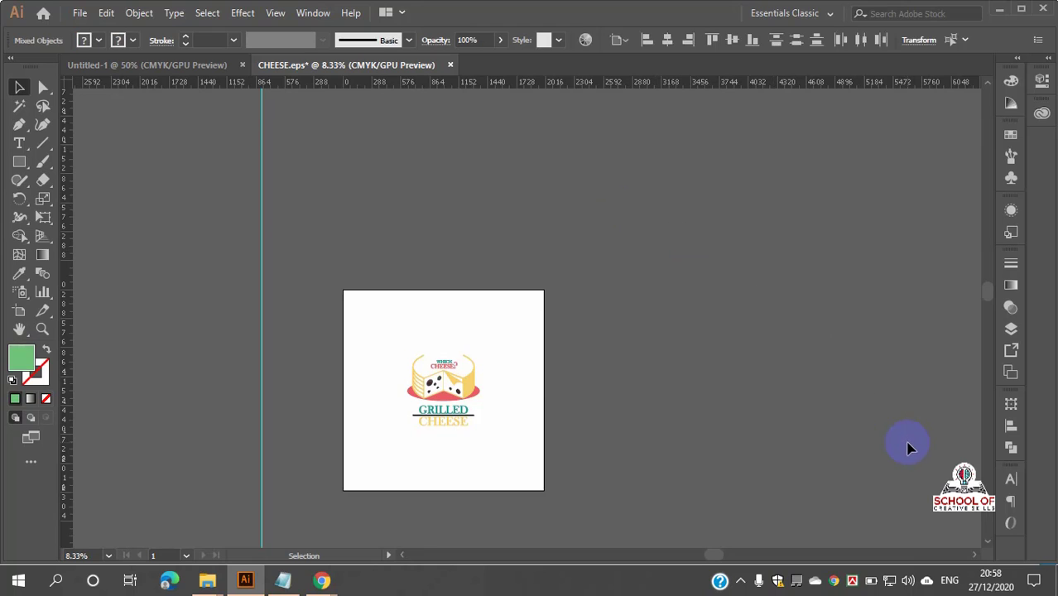
- Start a PNG export of the remaining logo without Use Artboards, using the file name wwww instead of replacing CHEESE.png
scroll(496, 348, "down", 2)
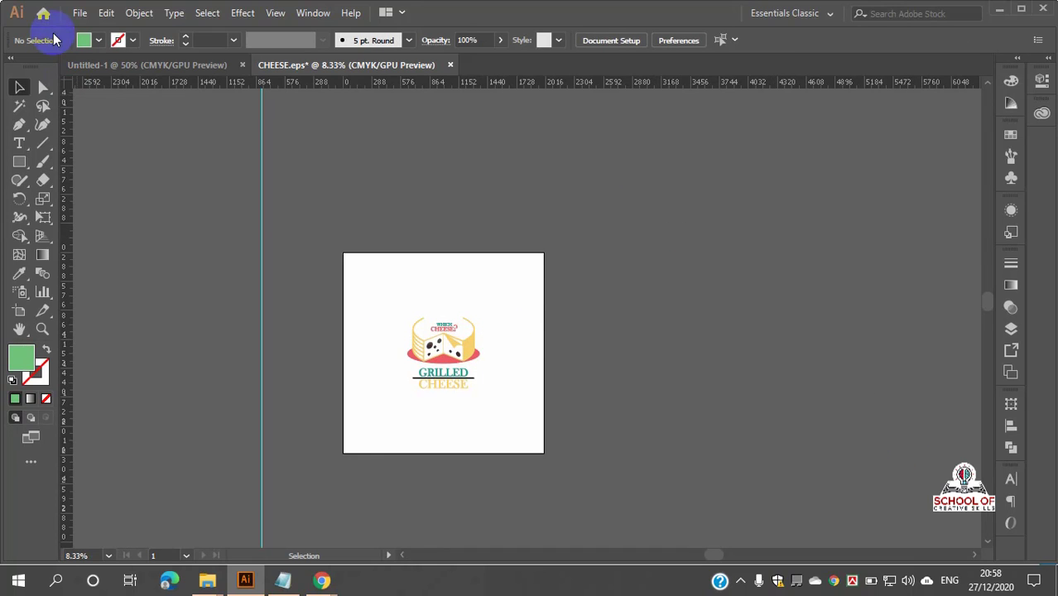
left_click(80, 12)
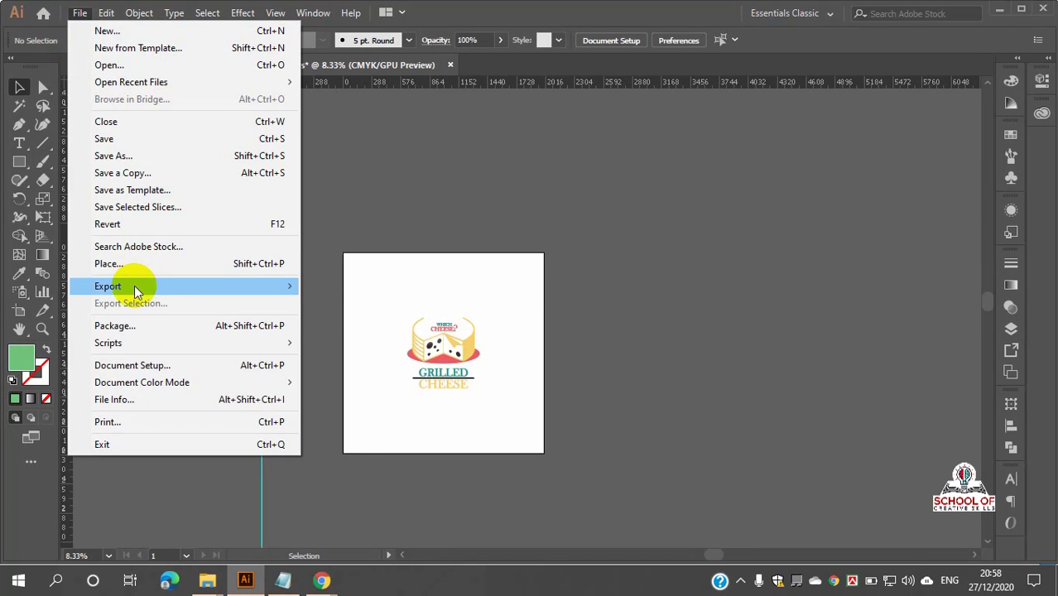
mouse_move(134, 285)
left_click(367, 302)
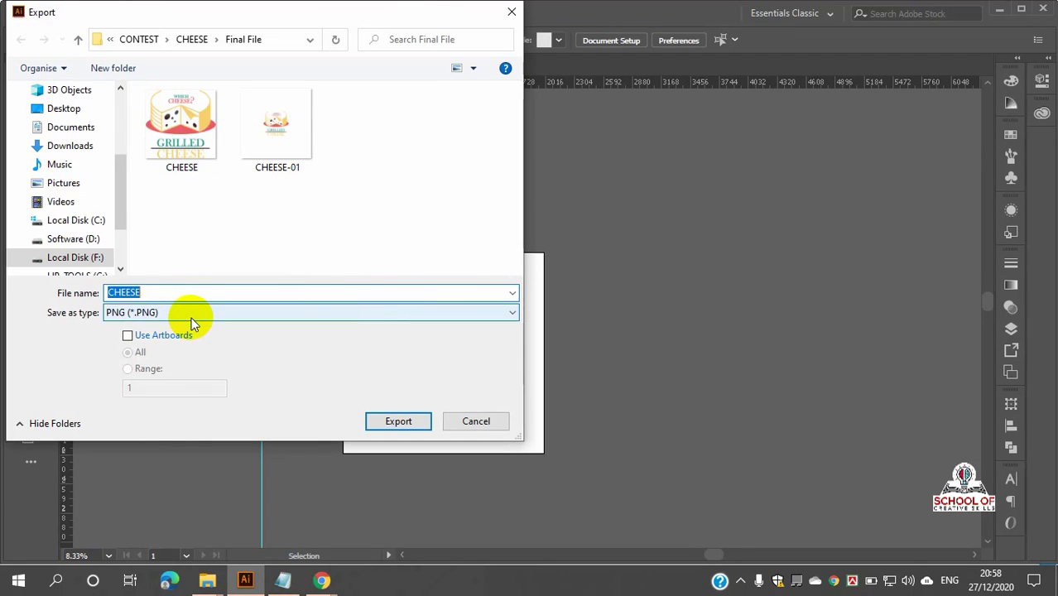
left_click(193, 314)
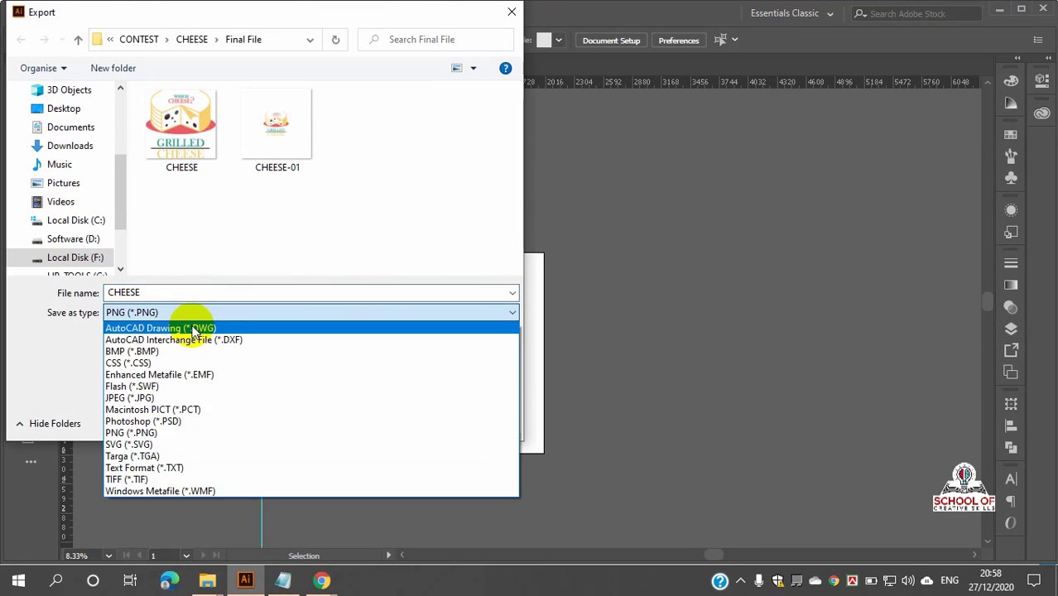
left_click(166, 432)
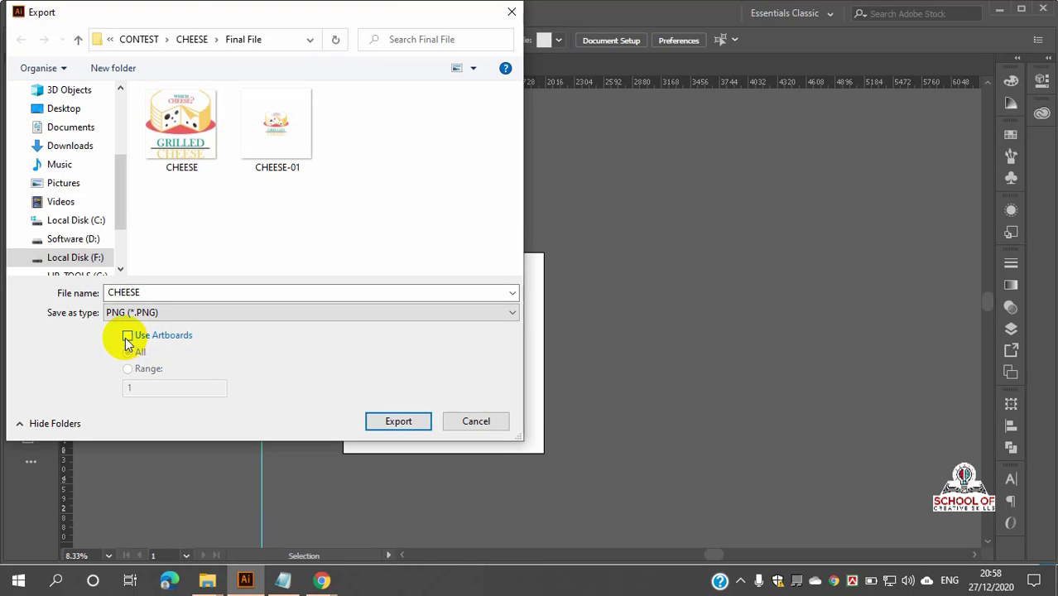
left_click(398, 420)
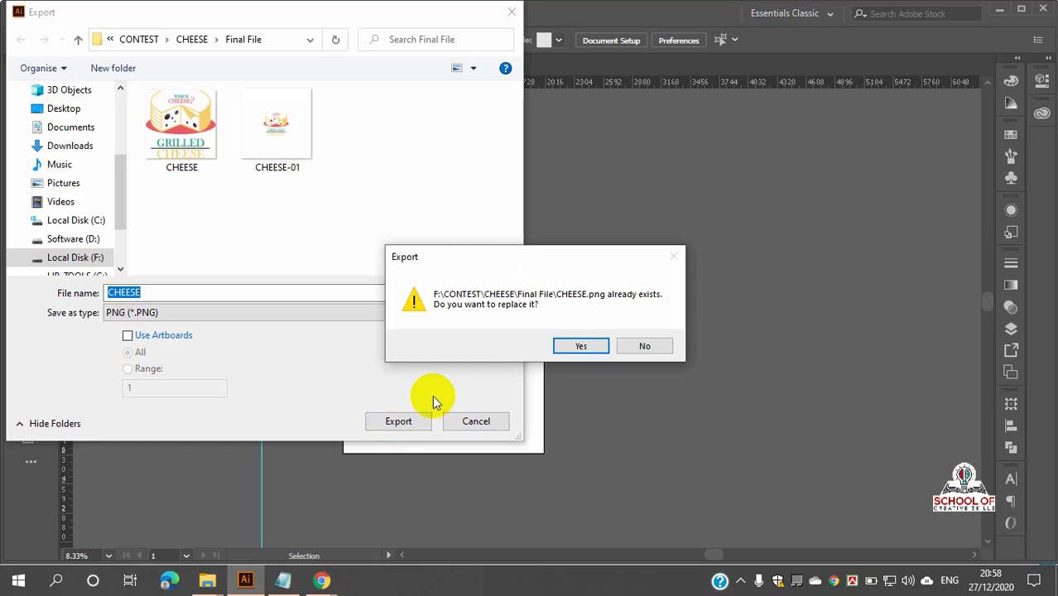
left_click(644, 345)
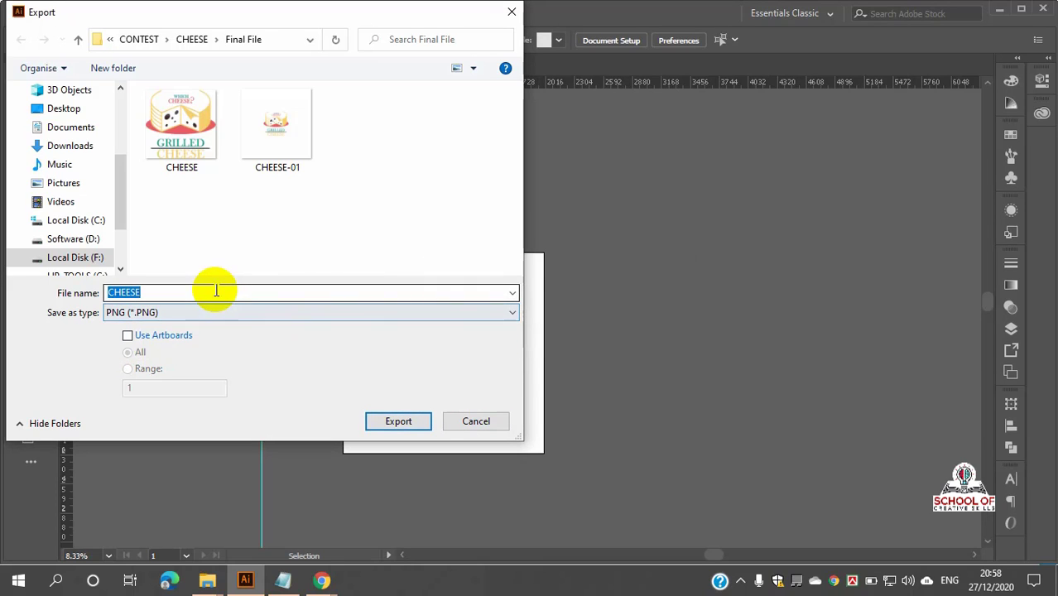
type("w")
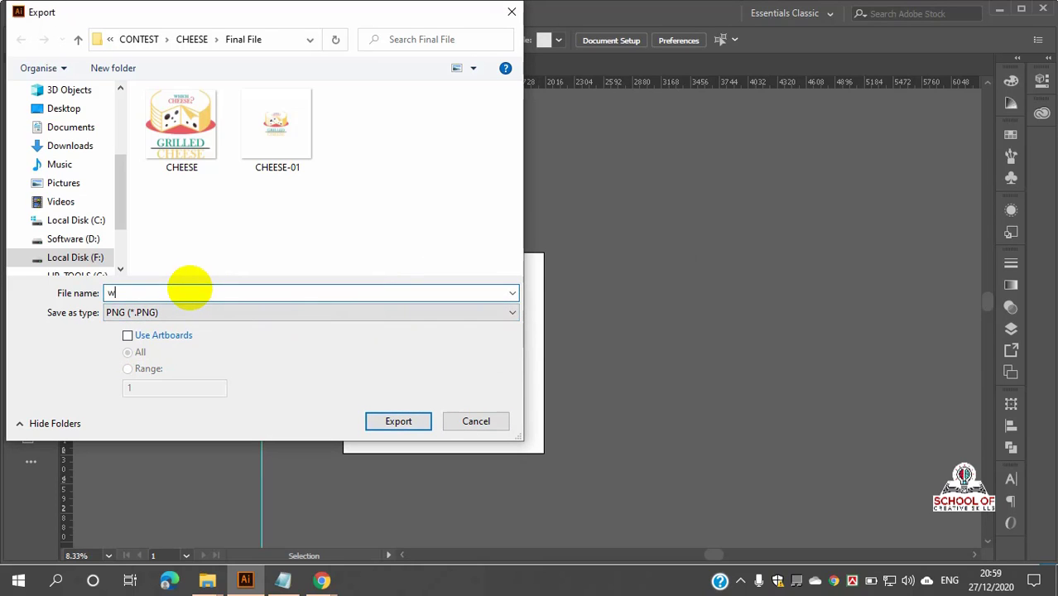
type("www")
left_click(396, 420)
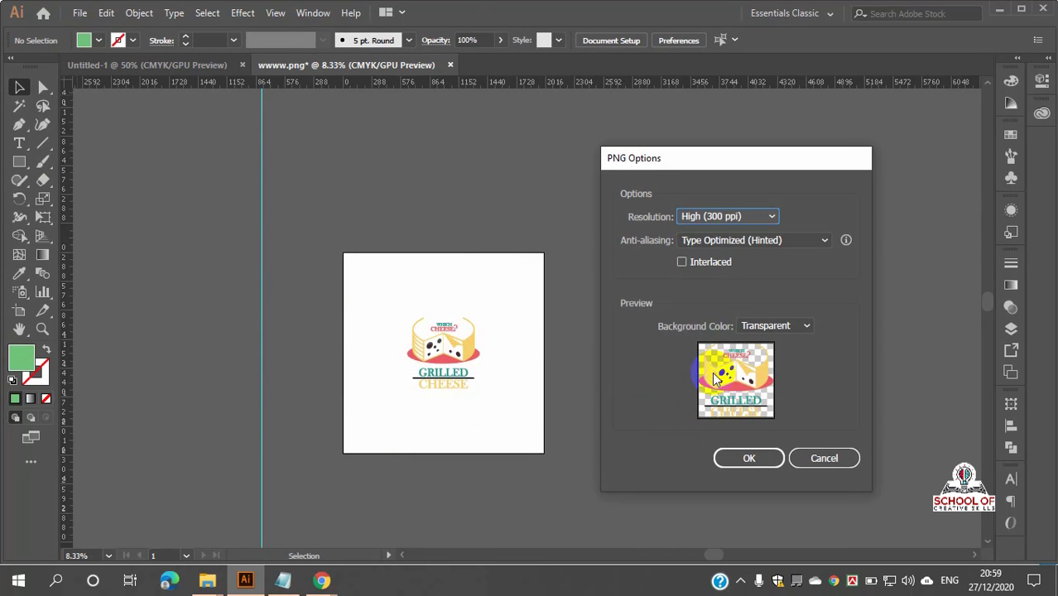
- Preview the PNG background colour as White and Black, and set it back to Transparent
left_click(807, 327)
left_click(770, 364)
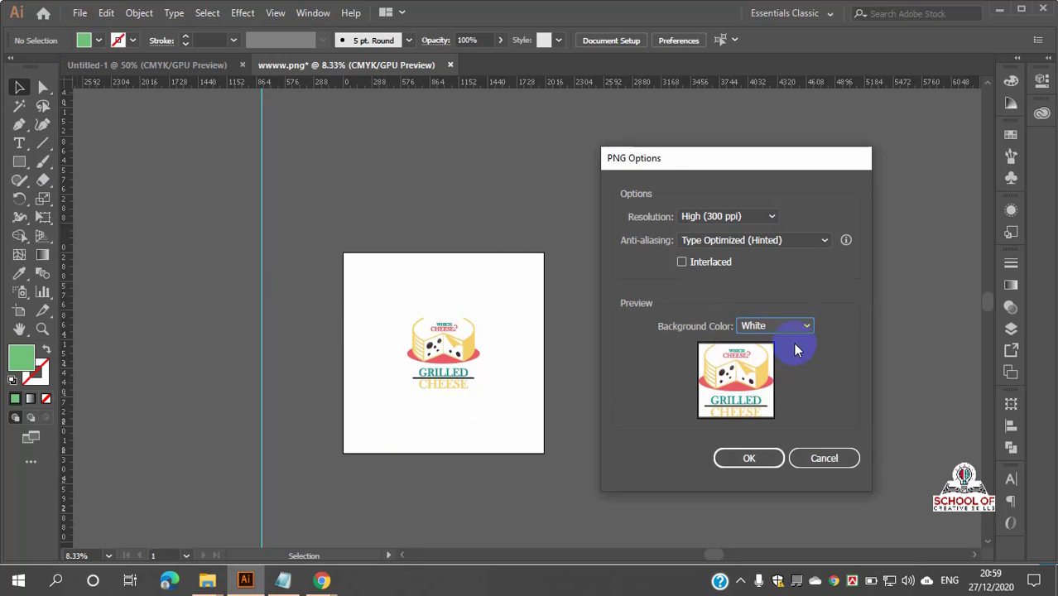
left_click(804, 326)
left_click(789, 380)
left_click(808, 326)
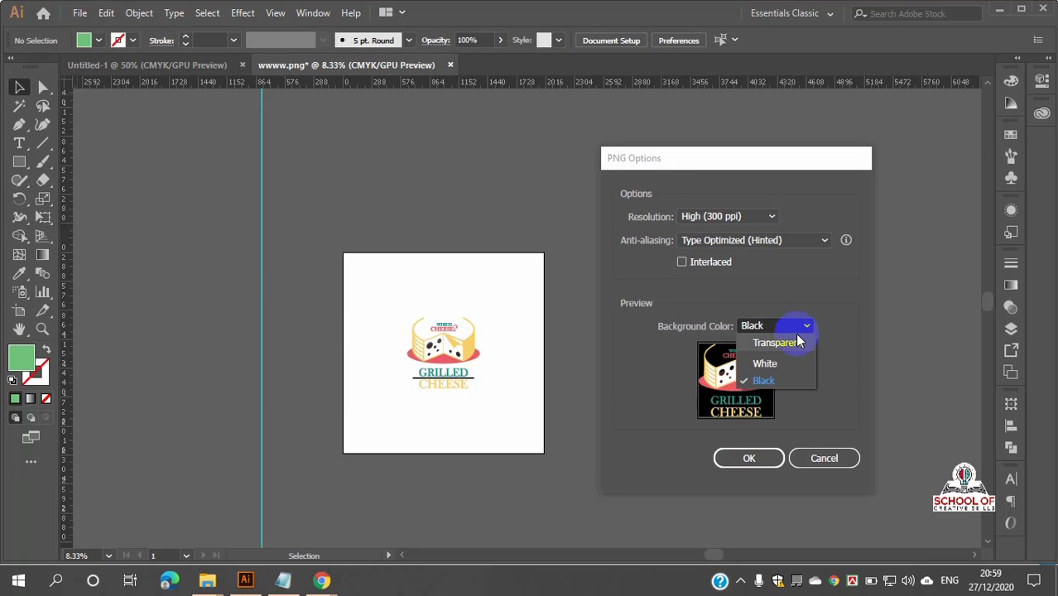
left_click(788, 344)
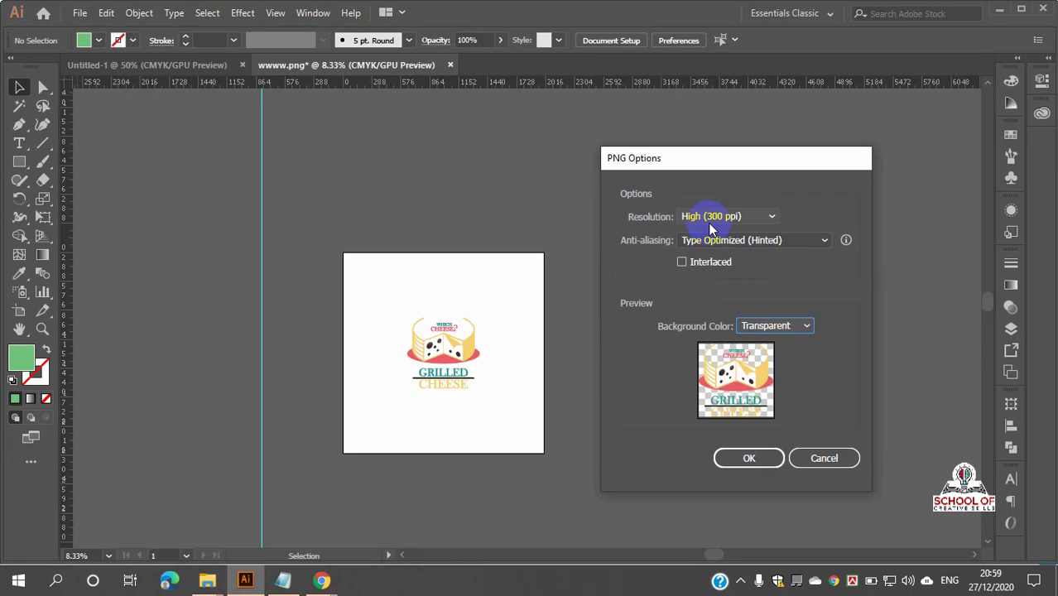
- Choose the High (300 ppi) PNG resolution, and cancel the export
left_click(769, 216)
left_click(730, 268)
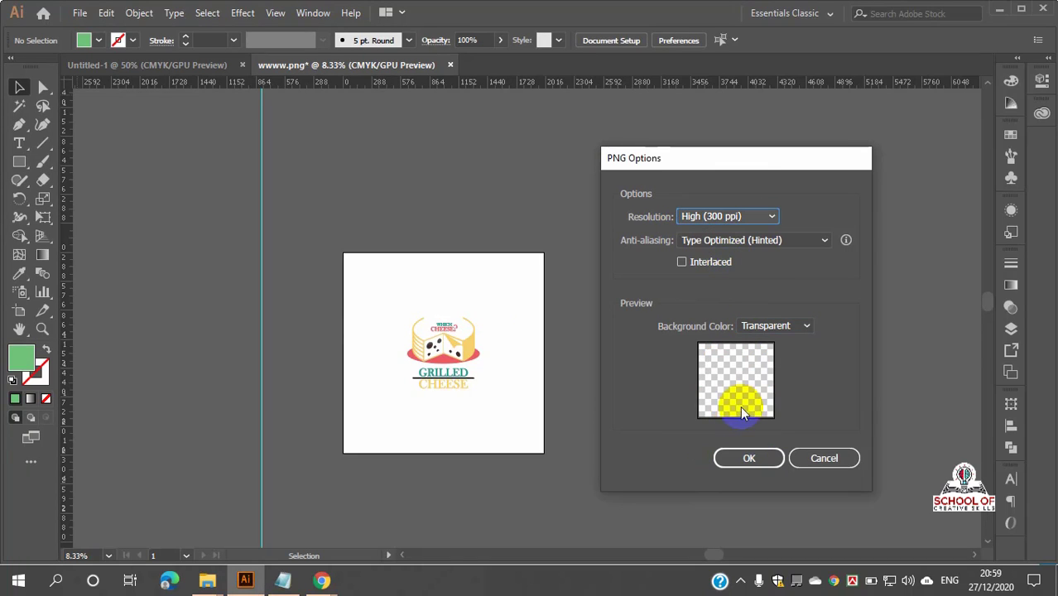
left_click(825, 458)
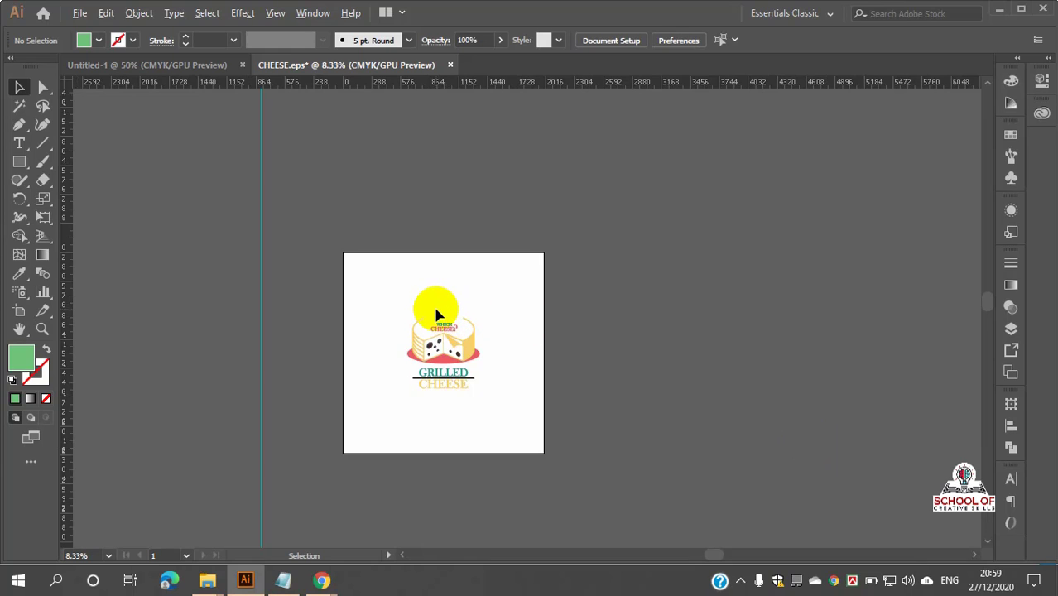
scroll(436, 314, "up", 3)
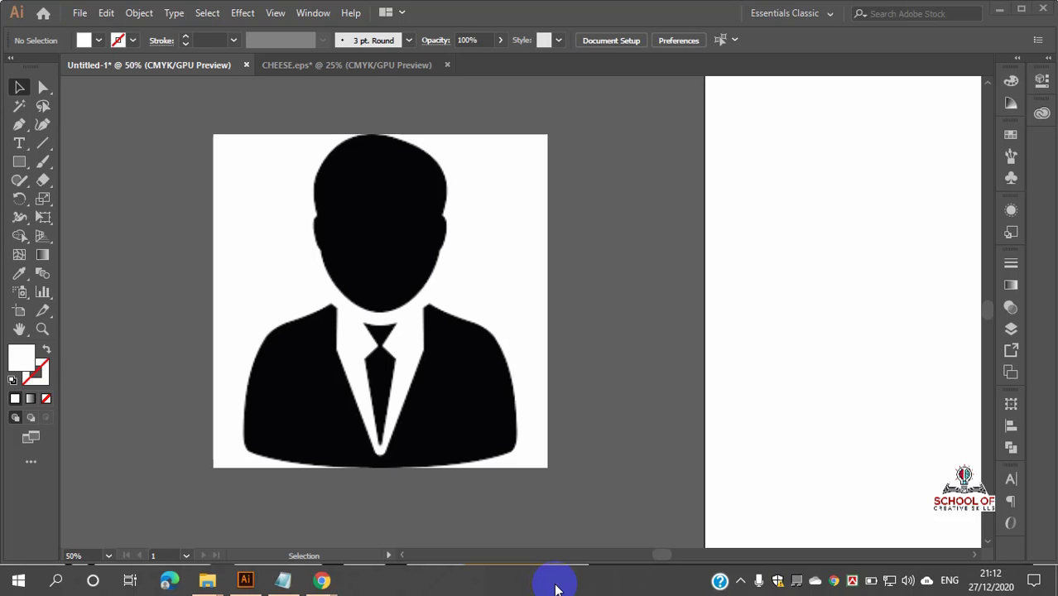
- Move the black suit-and-tie silhouette image closer to the artboard, keeping it on the empty canvas beside it
left_click(442, 350)
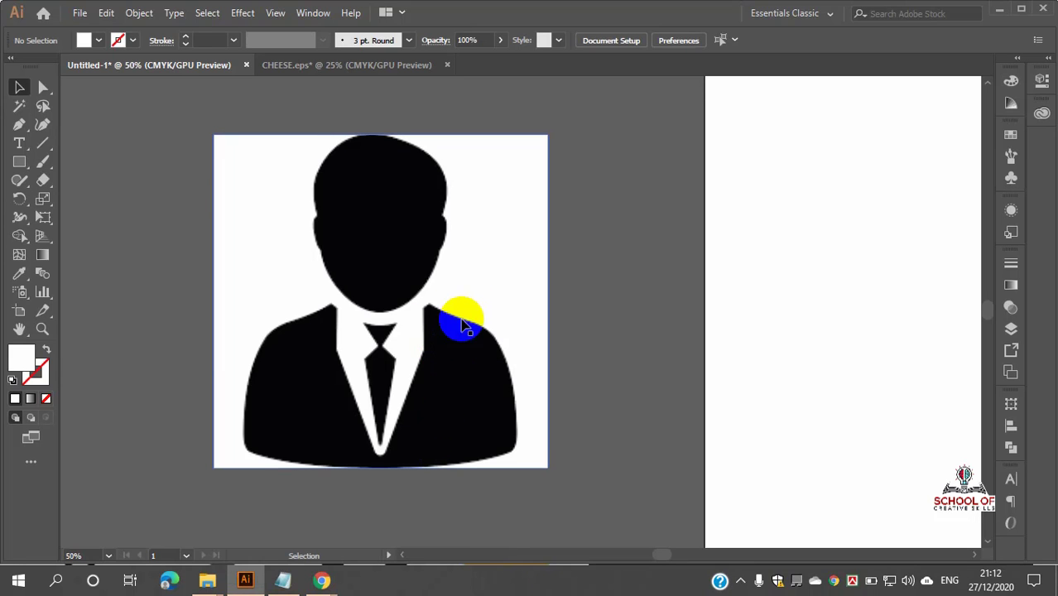
left_click_drag(447, 257, 506, 244)
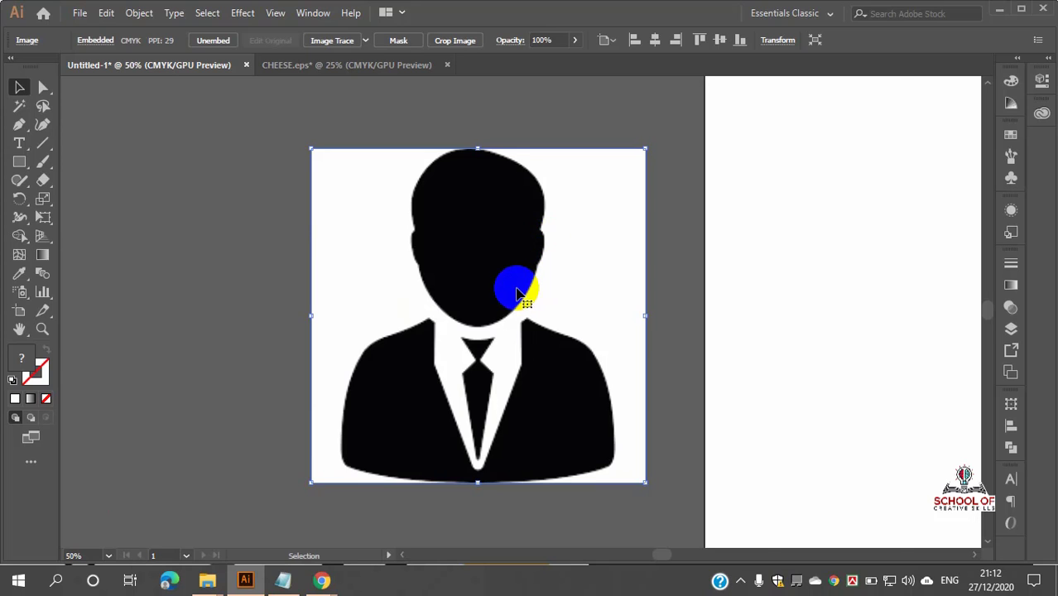
scroll(505, 282, "up", 2)
scroll(503, 280, "down", 3)
left_click(652, 262)
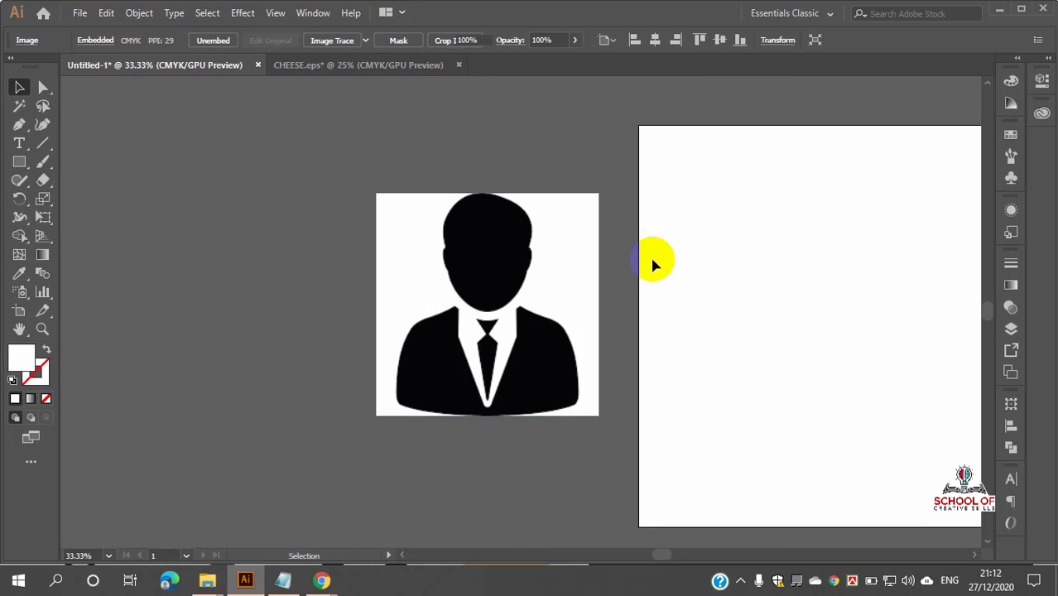
scroll(515, 258, "up", 3)
scroll(513, 260, "down", 2)
left_click_drag(512, 256, 473, 228)
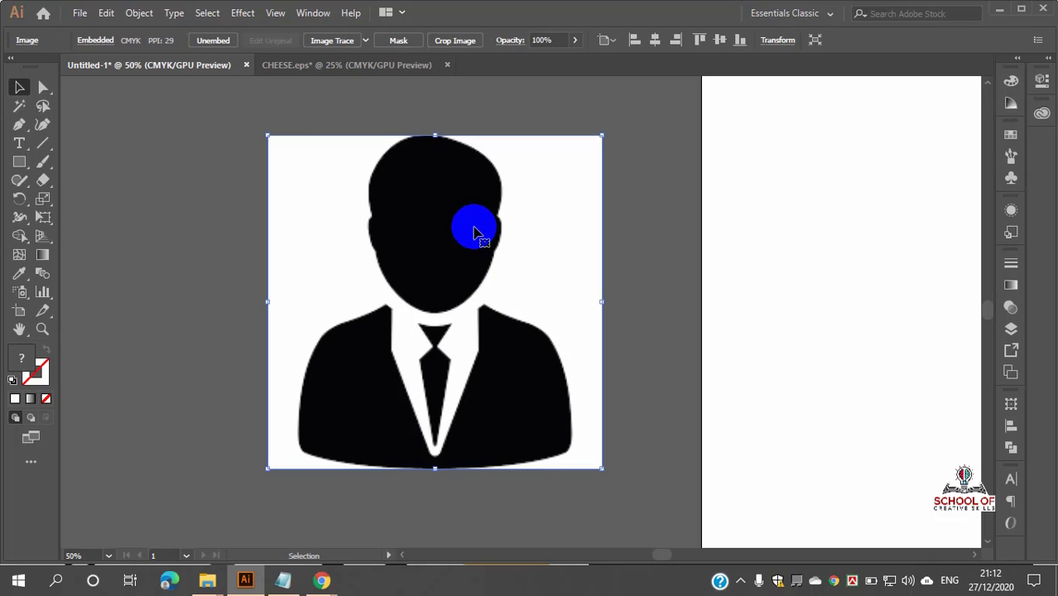
- Trace the suit-and-tie silhouette image with the Black and White Logo preset of Image Trace
left_click(650, 276)
left_click(476, 212)
scroll(408, 160, "up", 1)
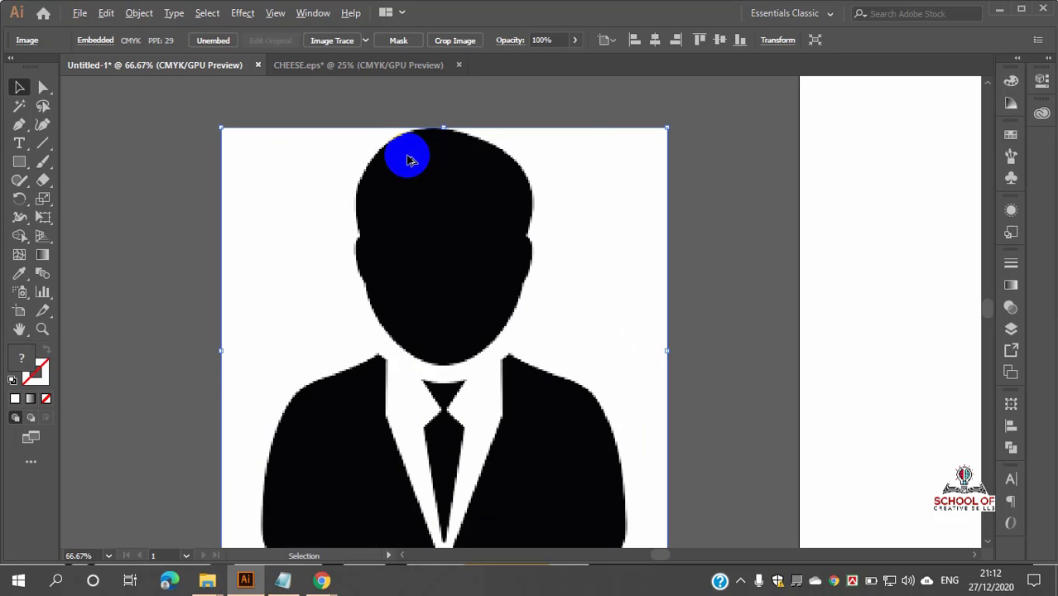
scroll(475, 171, "down", 1)
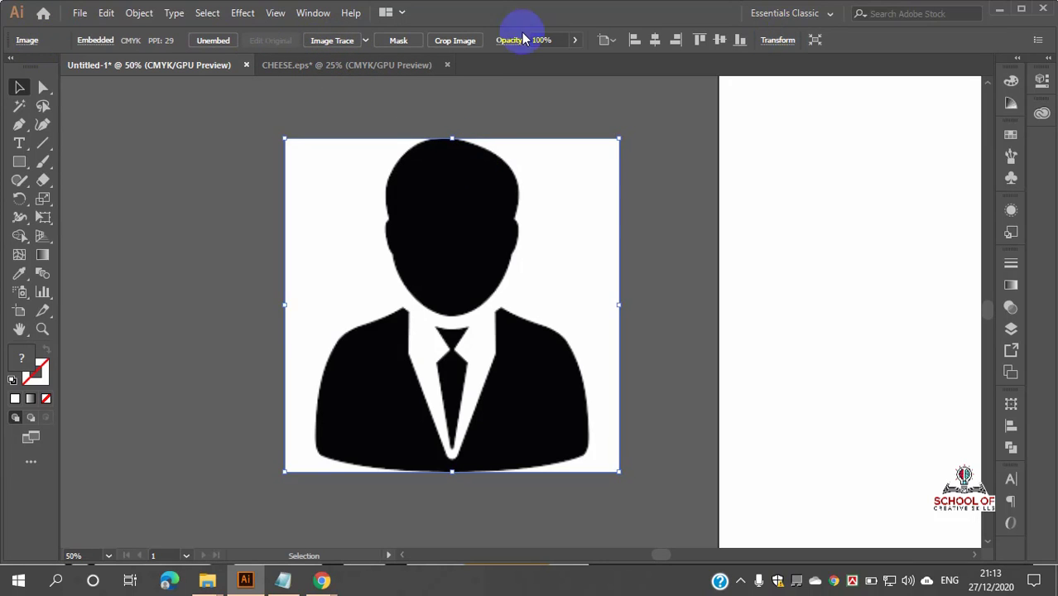
left_click(661, 200)
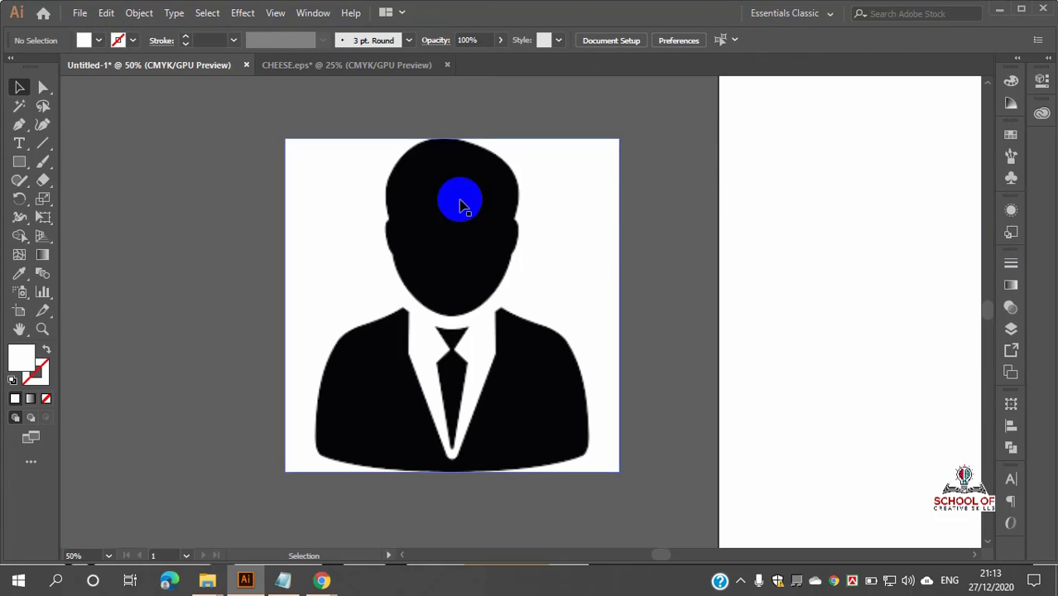
left_click(503, 230)
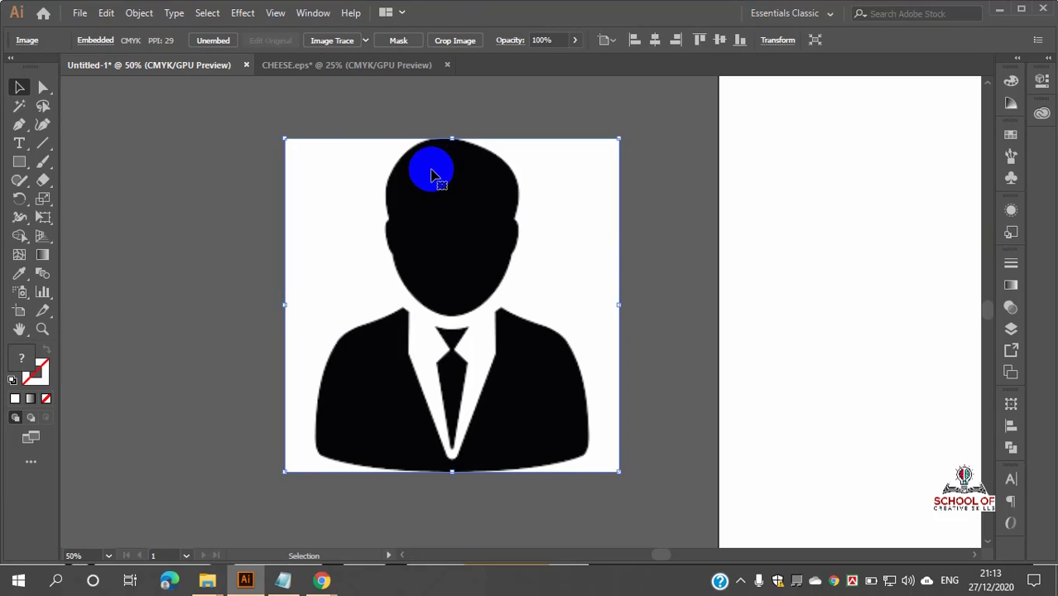
left_click(366, 41)
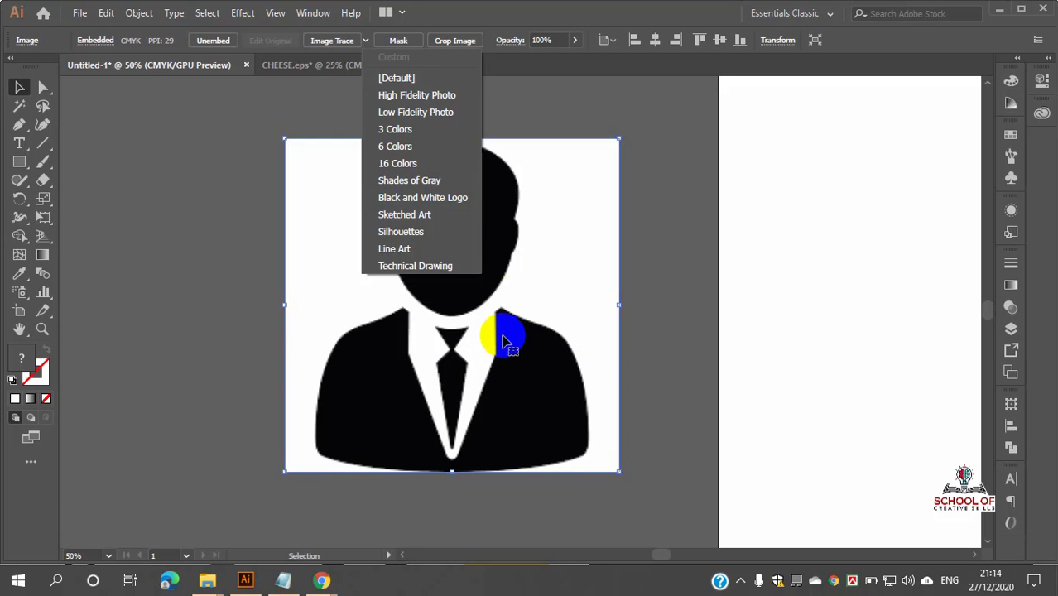
left_click(416, 199)
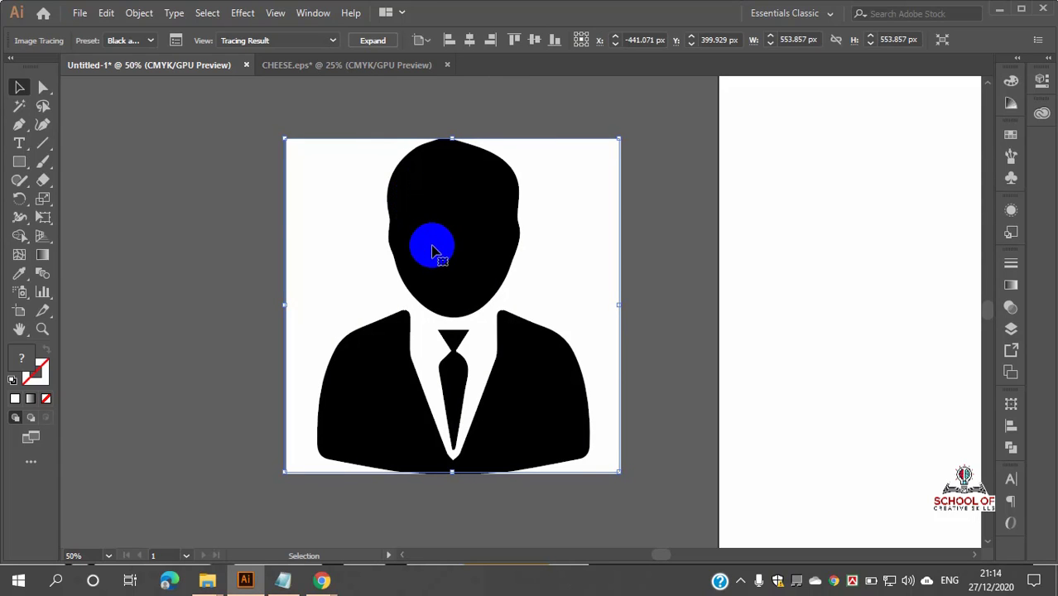
- Check the traced silhouette up close and undo the Black and White Logo trace
scroll(427, 220, "up", 3)
scroll(426, 221, "down", 3)
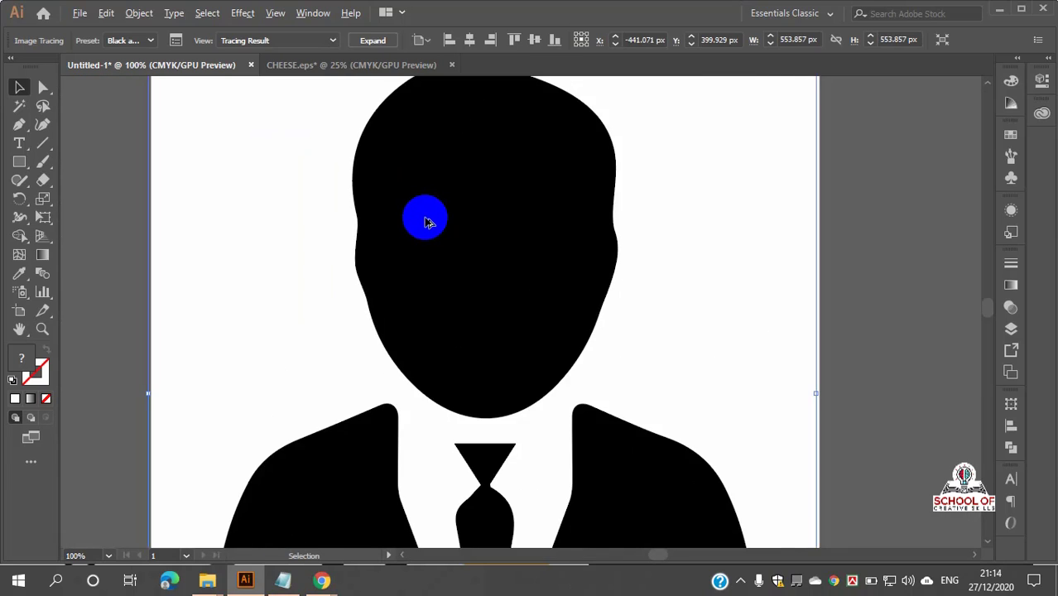
scroll(468, 232, "up", 2)
scroll(473, 236, "up", 2)
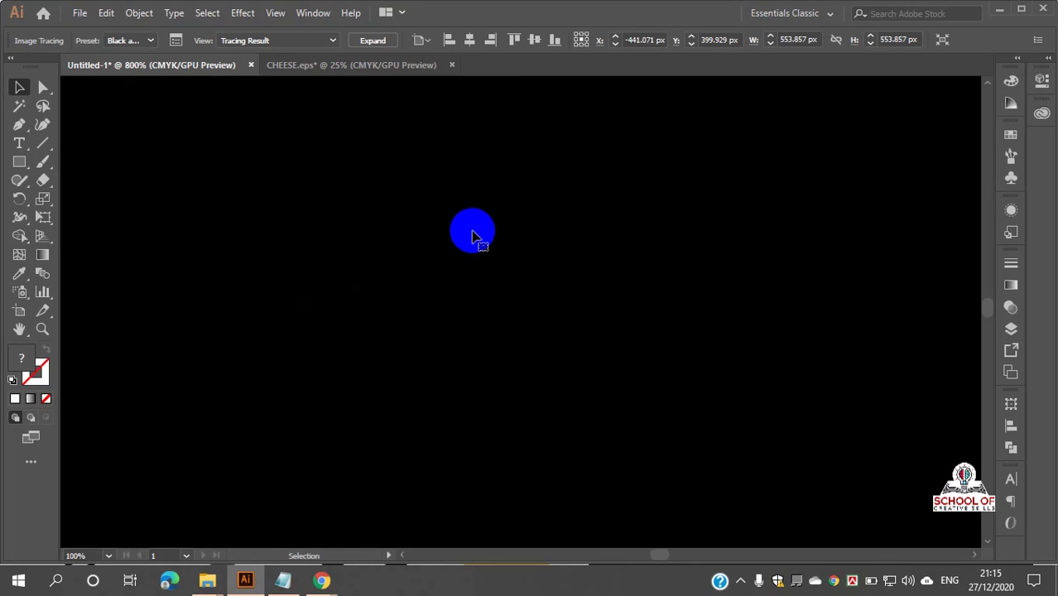
scroll(476, 237, "down", 4)
key("a")
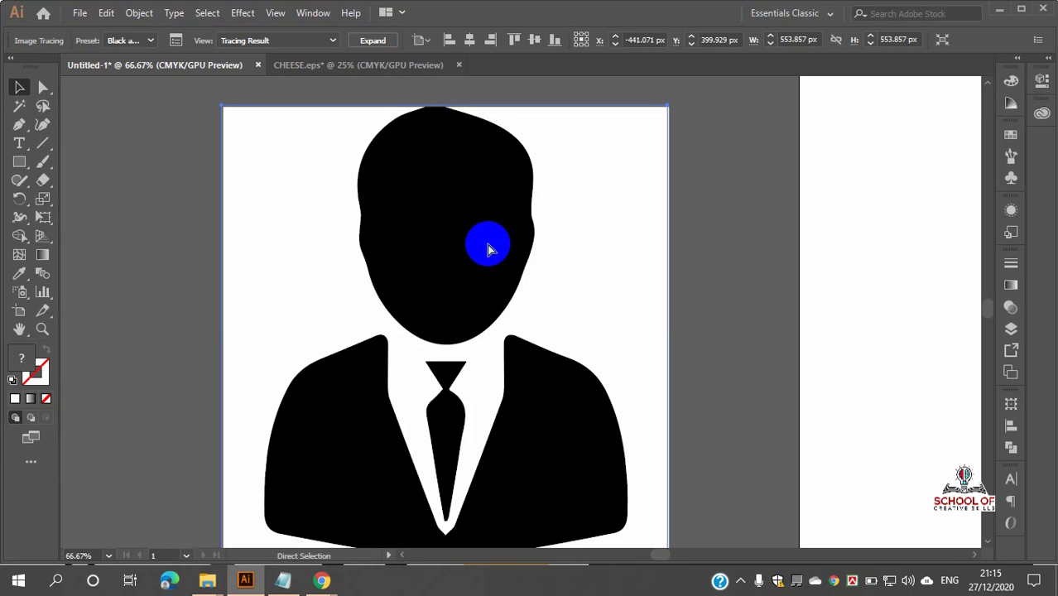
key("ctrl+z")
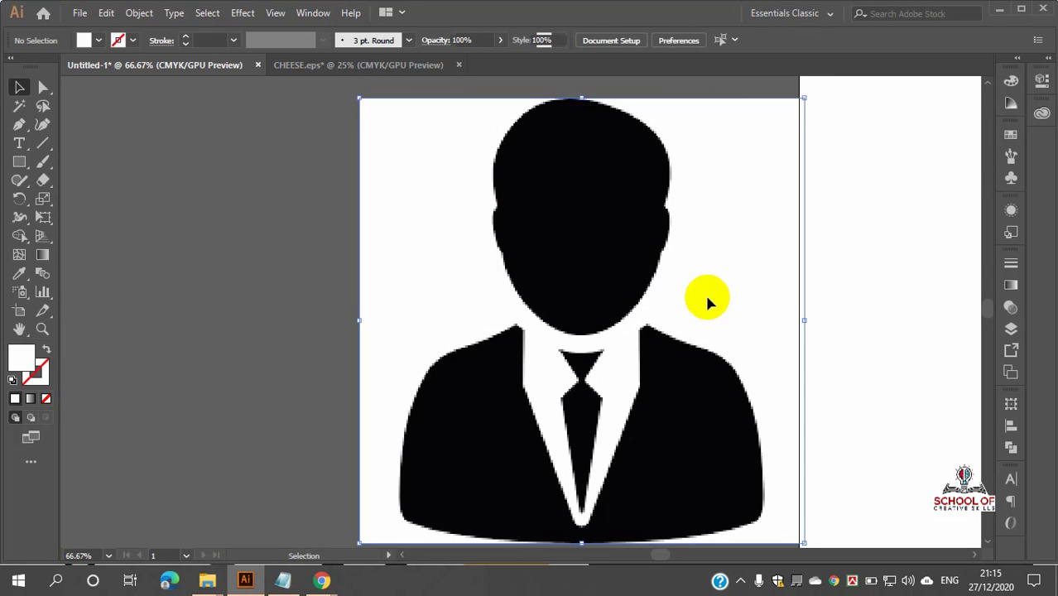
- Move the silhouette image away from the artboard's edge so it lies fully on the empty canvas
left_click(700, 298)
left_click_drag(697, 296, 579, 300)
scroll(488, 318, "down", 1)
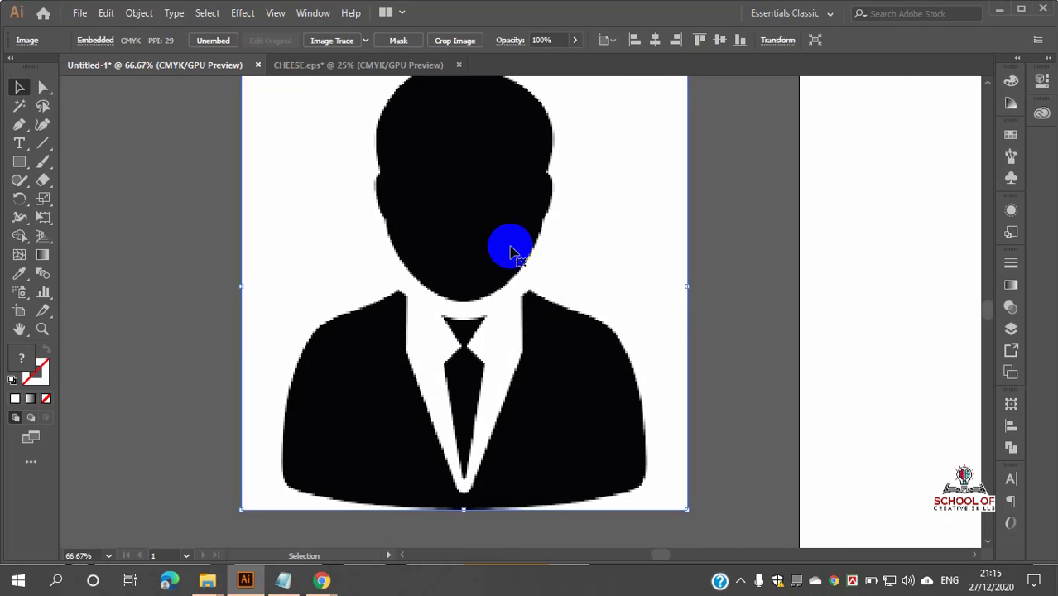
- Examine the edges of the untraced silhouette's head at very high magnification
scroll(497, 236, "up", 5)
scroll(364, 297, "down", 3)
scroll(392, 285, "up", 15)
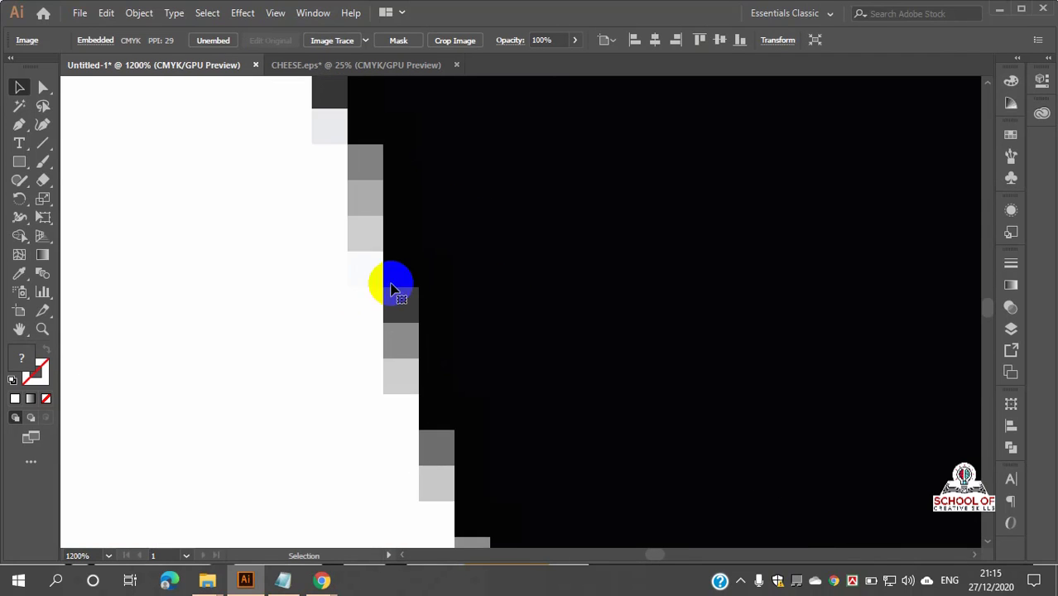
scroll(381, 265, "left", 5)
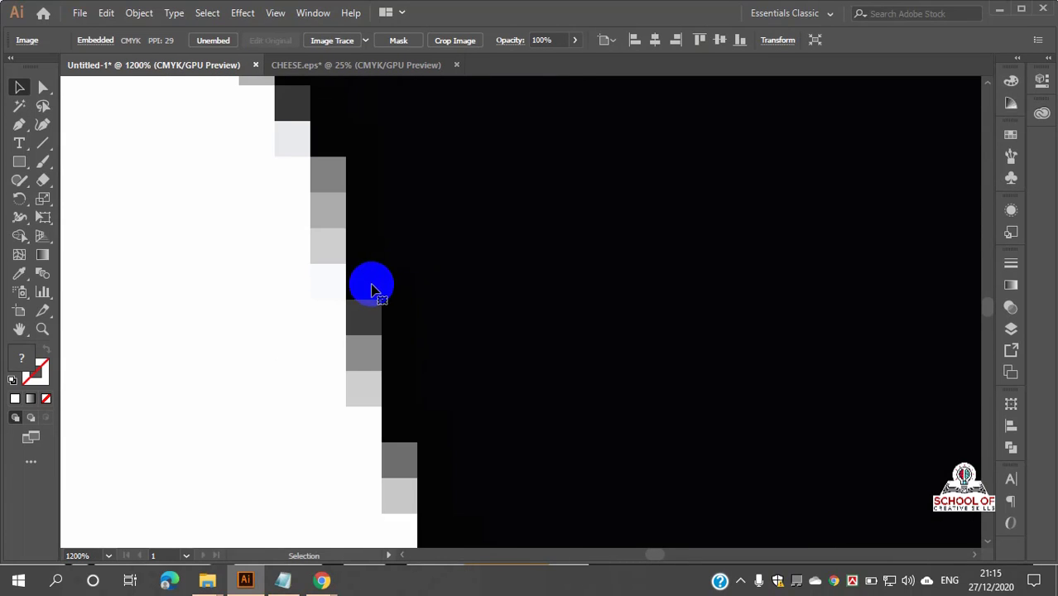
scroll(331, 248, "down", 3)
scroll(285, 189, "down", 6)
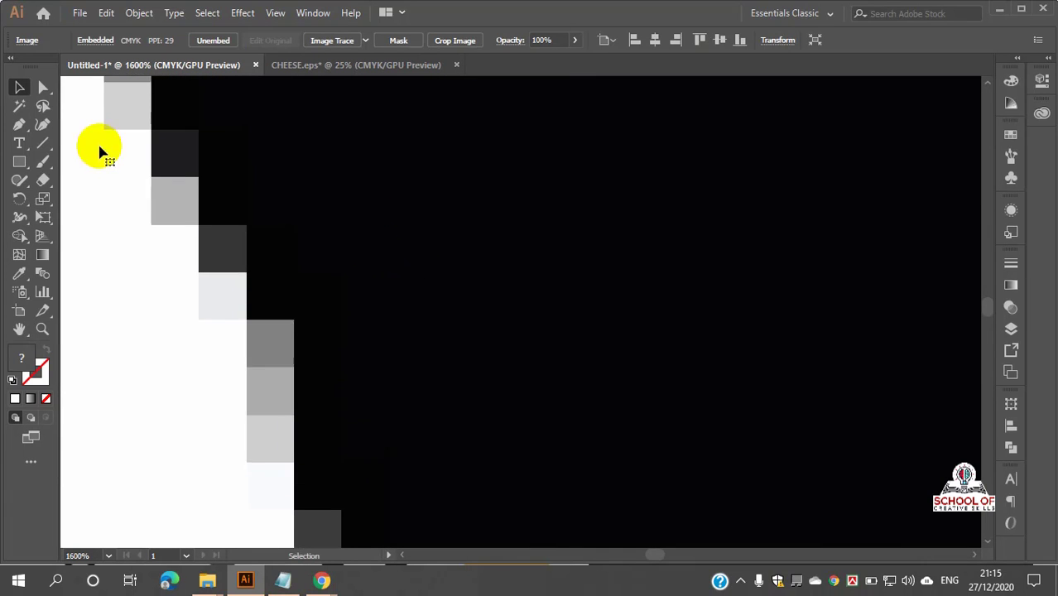
scroll(199, 217, "down", 3)
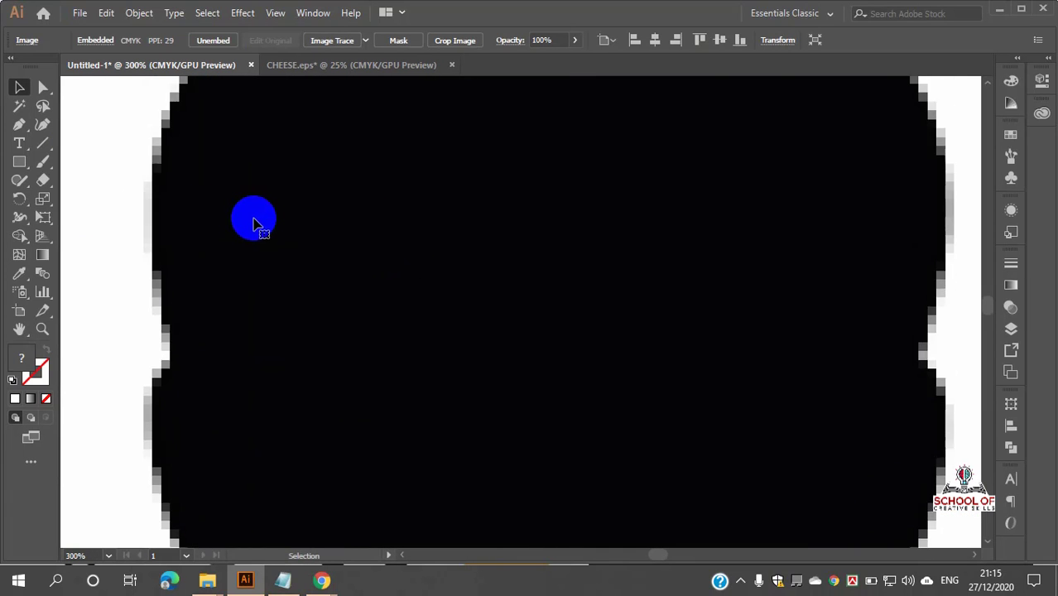
scroll(225, 201, "up", 4)
scroll(340, 153, "up", 4)
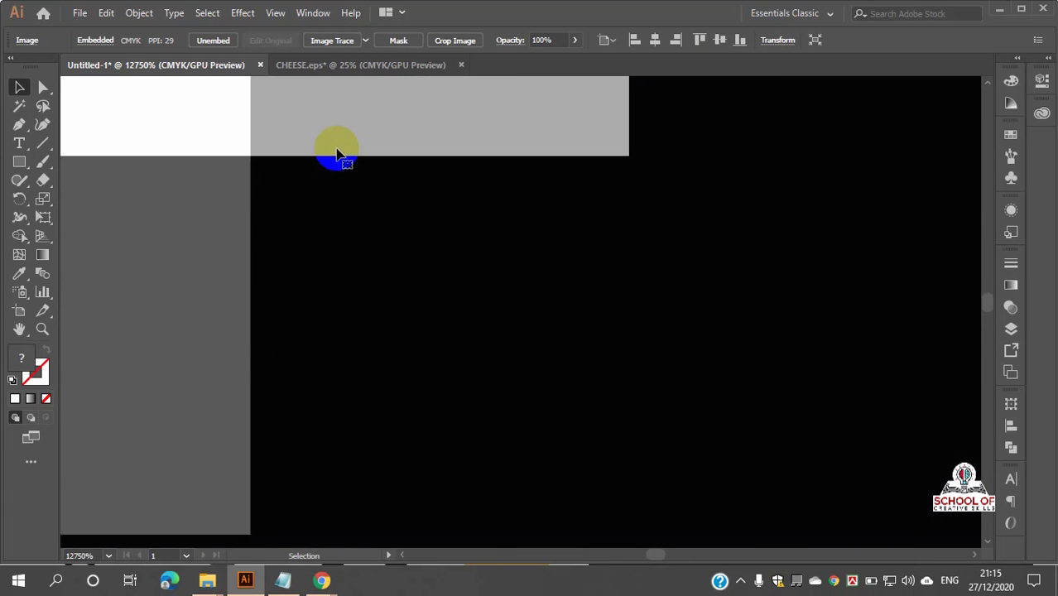
scroll(479, 205, "down", 2)
scroll(489, 207, "down", 3)
scroll(607, 220, "up", 5)
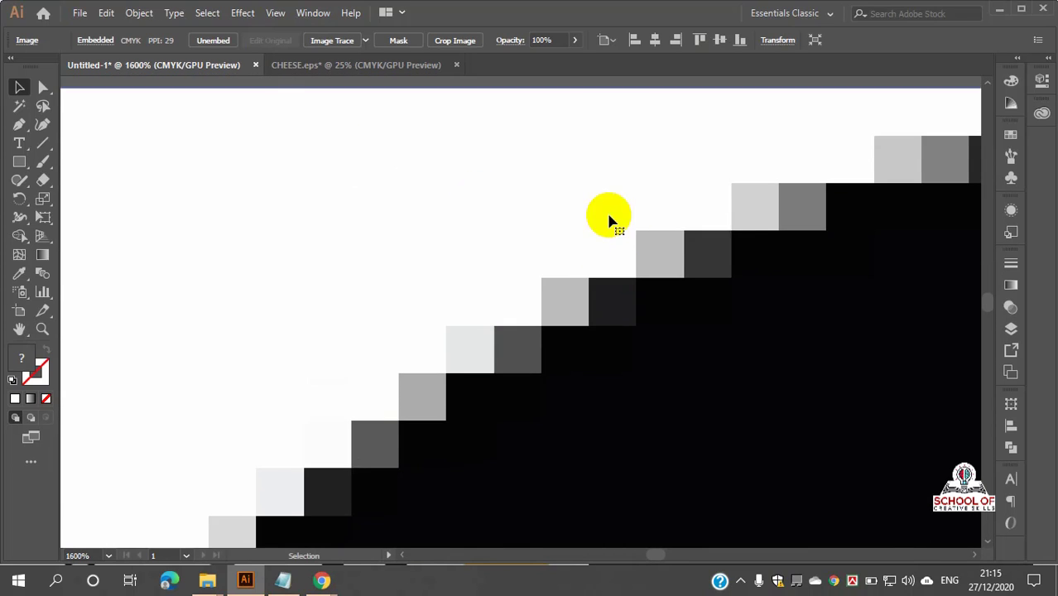
scroll(662, 257, "down", 2)
scroll(837, 367, "down", 2)
scroll(713, 343, "up", 6)
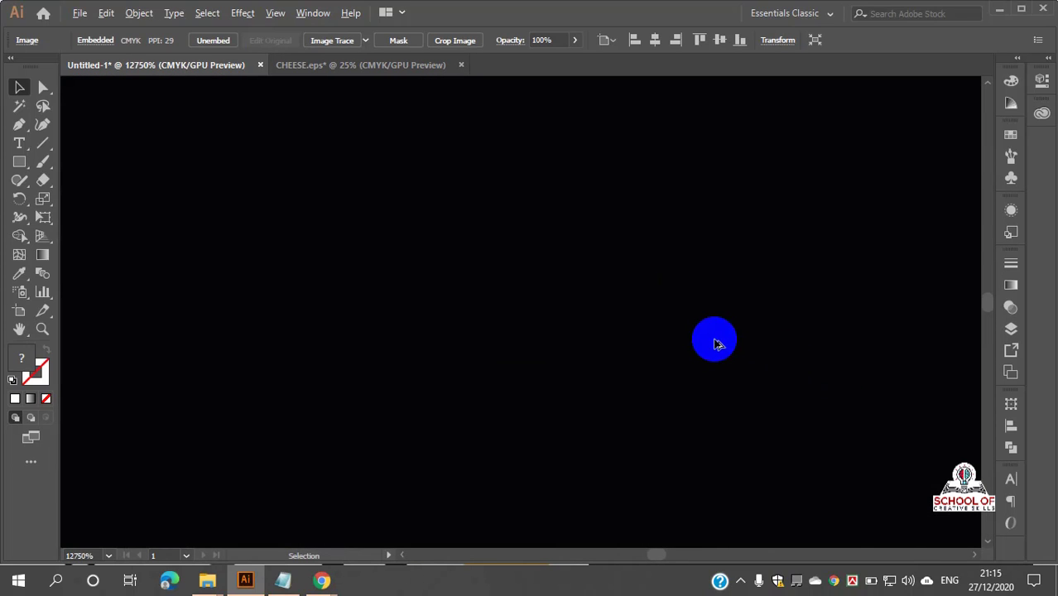
scroll(555, 256, "down", 15)
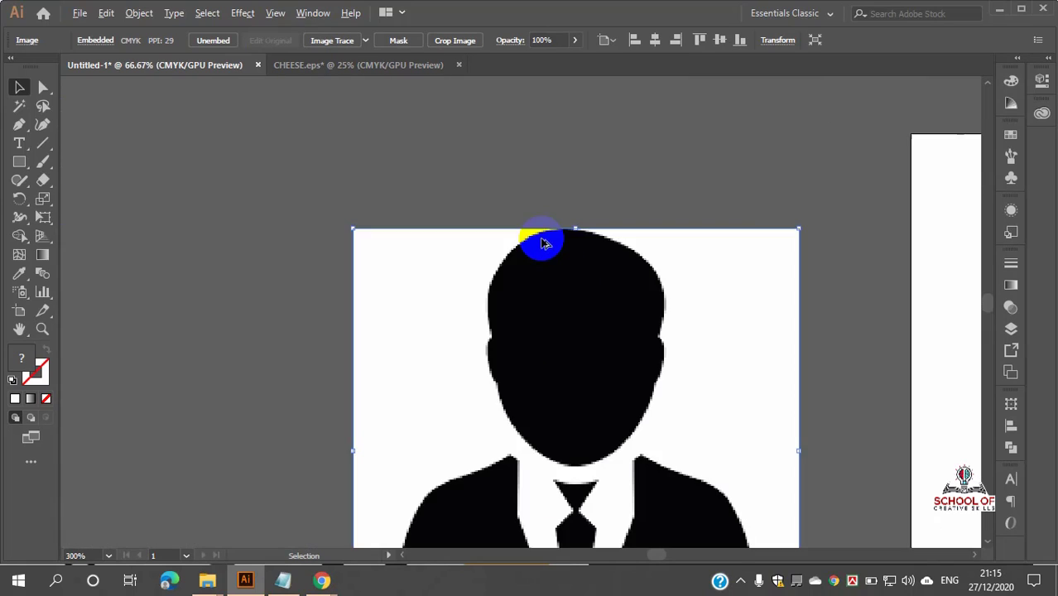
- Apply the Black and White Logo Image Trace preset to the embedded silhouette image
left_click_drag(553, 213, 614, 215)
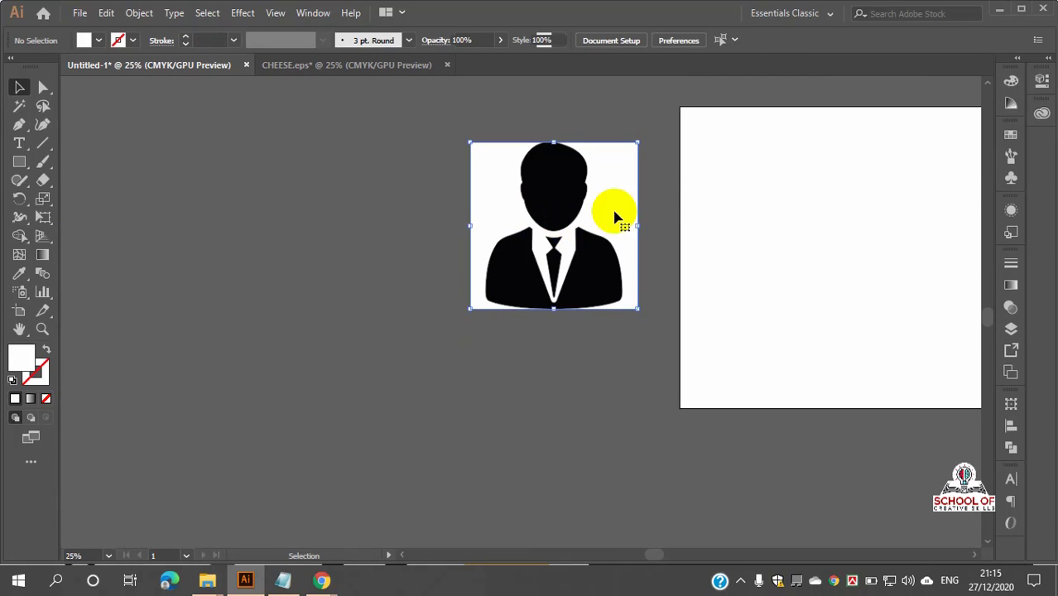
scroll(614, 145, "down", 1)
scroll(513, 147, "down", 1)
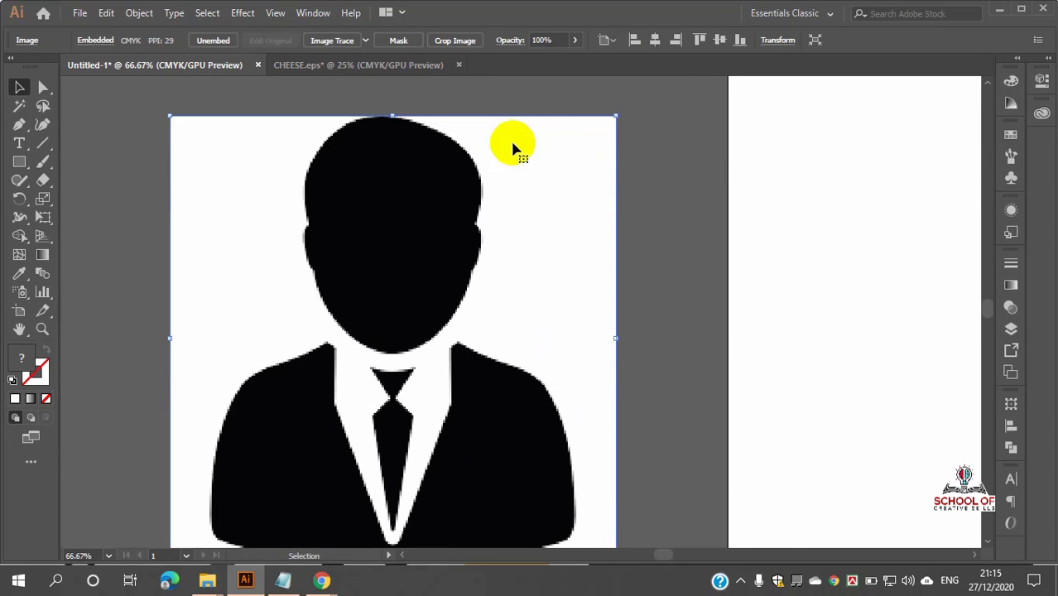
left_click(366, 42)
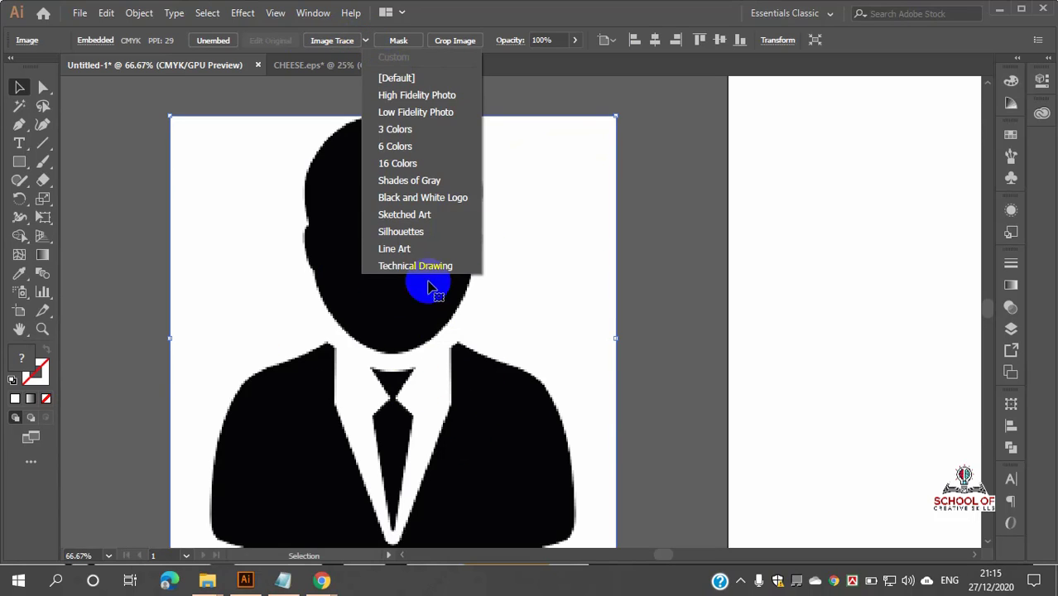
left_click(440, 203)
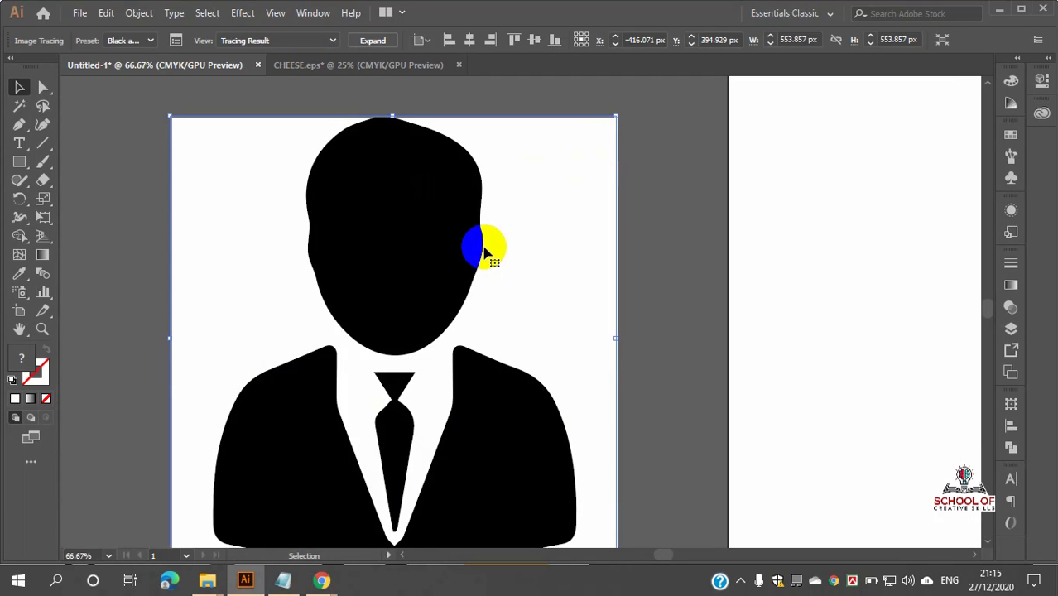
- Examine the traced outline of the silhouette's head at very high magnification for comparison with the original image
scroll(415, 281, "down", 2)
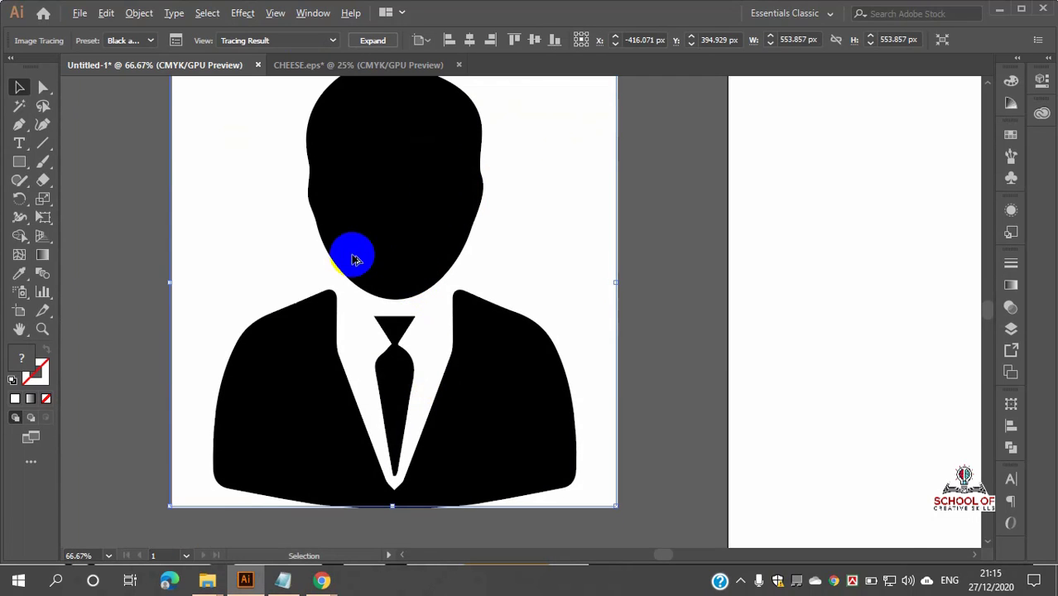
scroll(349, 256, "up", 2)
scroll(320, 225, "up", 4)
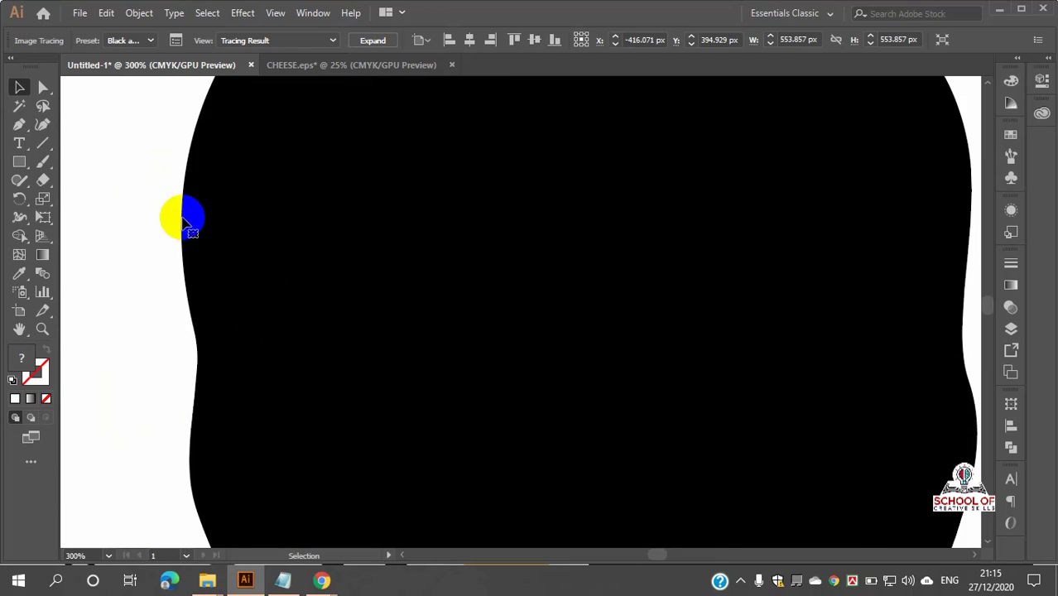
scroll(160, 205, "up", 6)
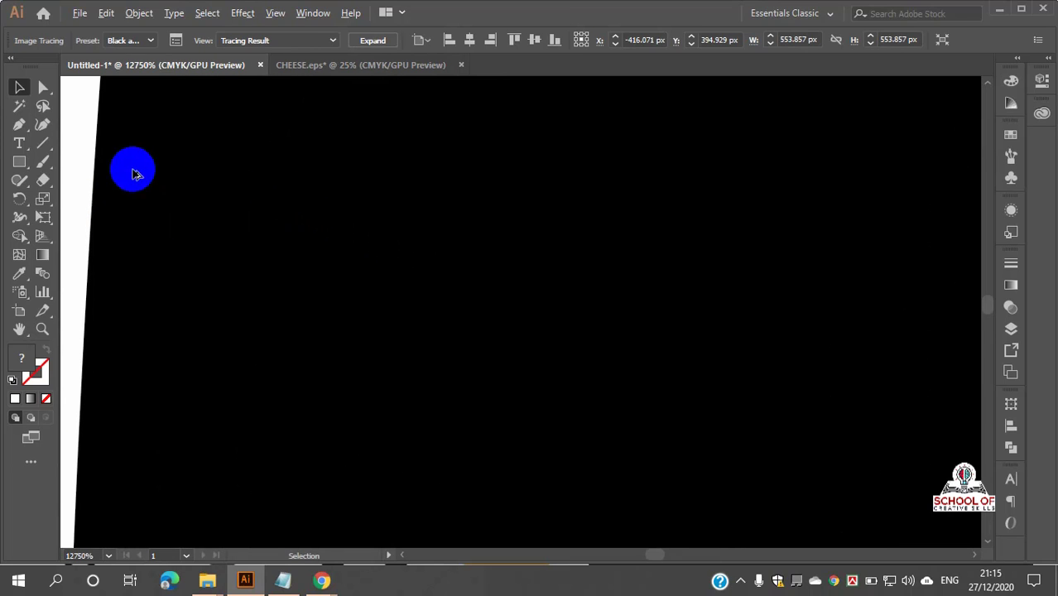
scroll(248, 222, "up", 3)
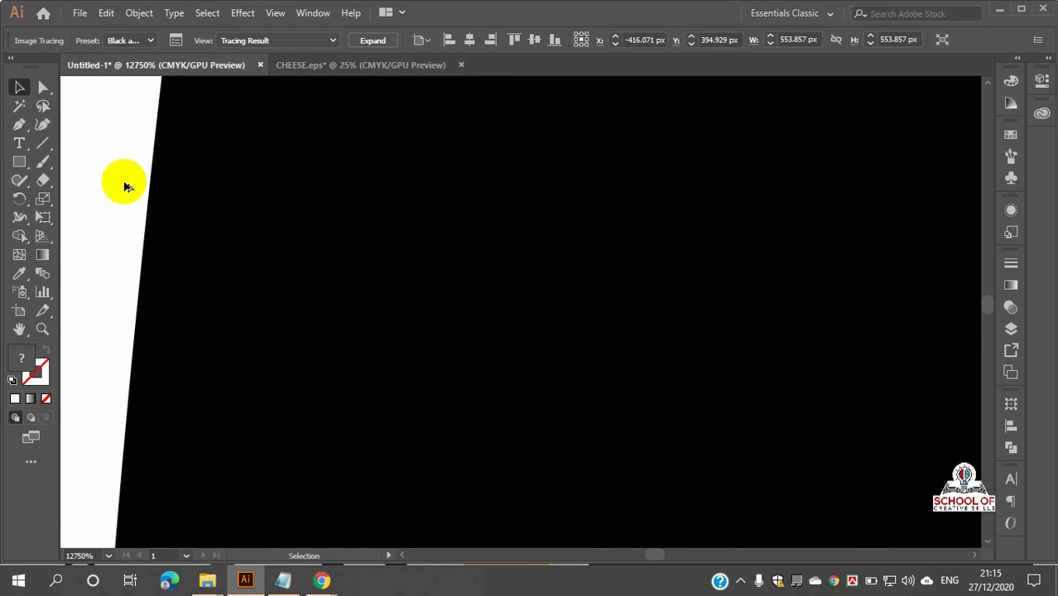
scroll(125, 184, "up", 2)
left_click_drag(124, 181, 615, 284)
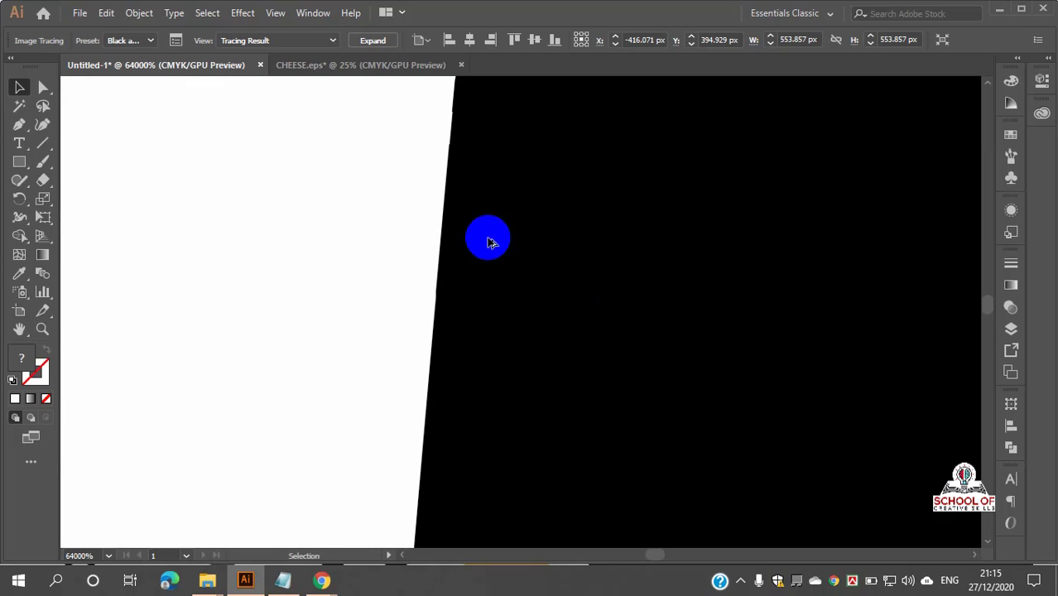
scroll(429, 219, "up", 1)
scroll(429, 223, "down", 15)
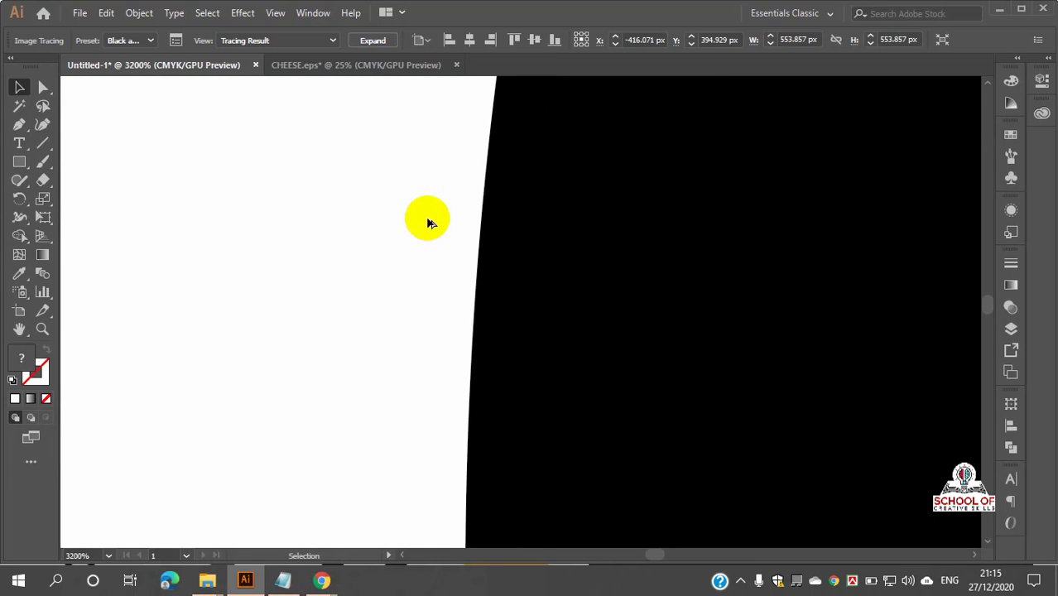
scroll(429, 222, "down", 2)
scroll(515, 166, "up", 12)
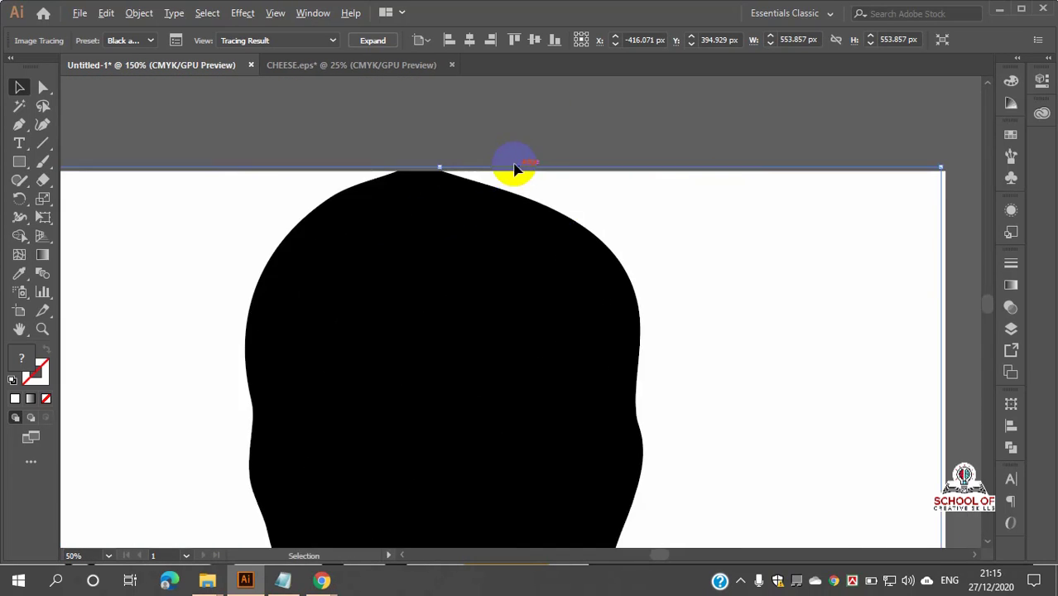
scroll(497, 196, "down", 13)
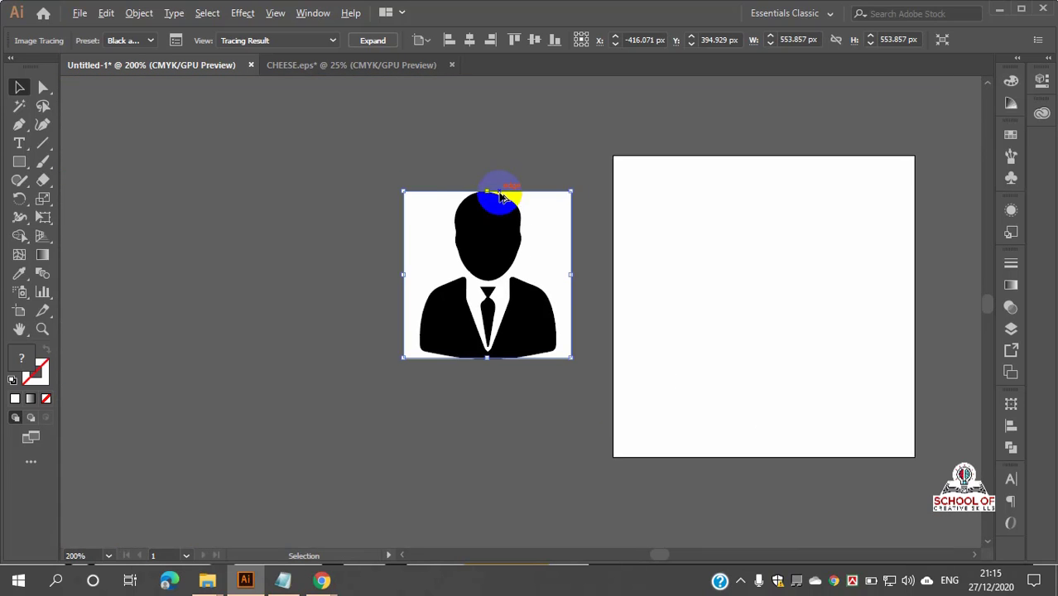
scroll(549, 184, "up", 1)
- Select the traced silhouette and expand the tracing into vector paths
left_click(615, 206)
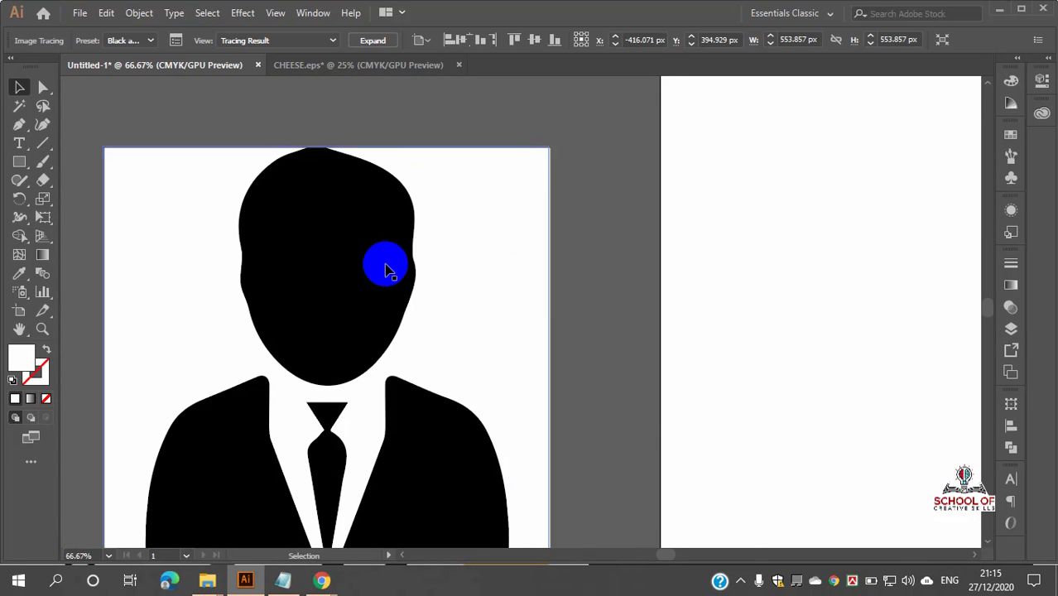
scroll(390, 266, "up", 2)
scroll(394, 265, "down", 3)
left_click_drag(401, 259, 460, 220)
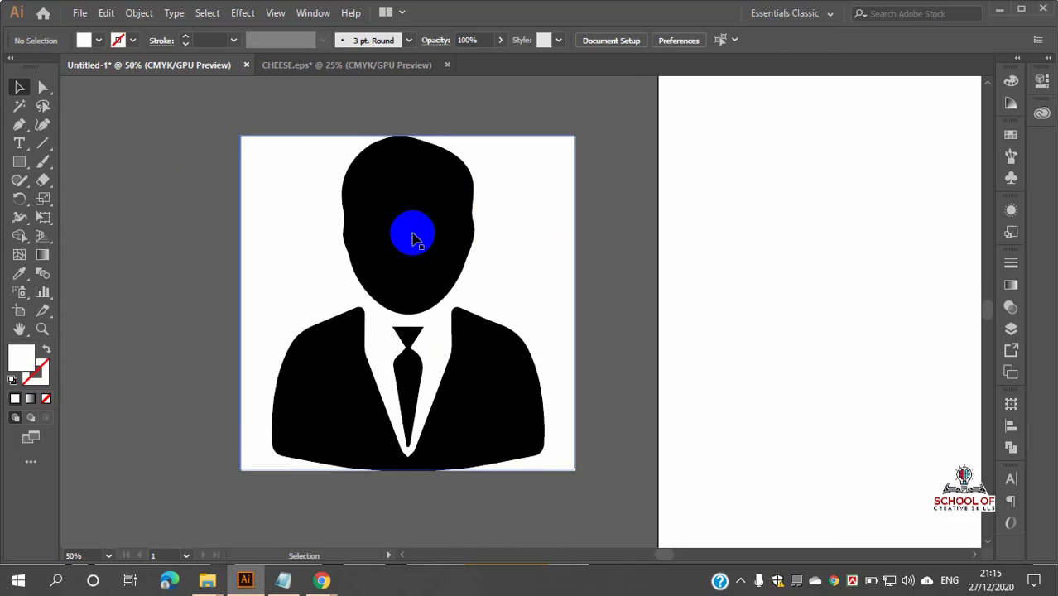
left_click(410, 236)
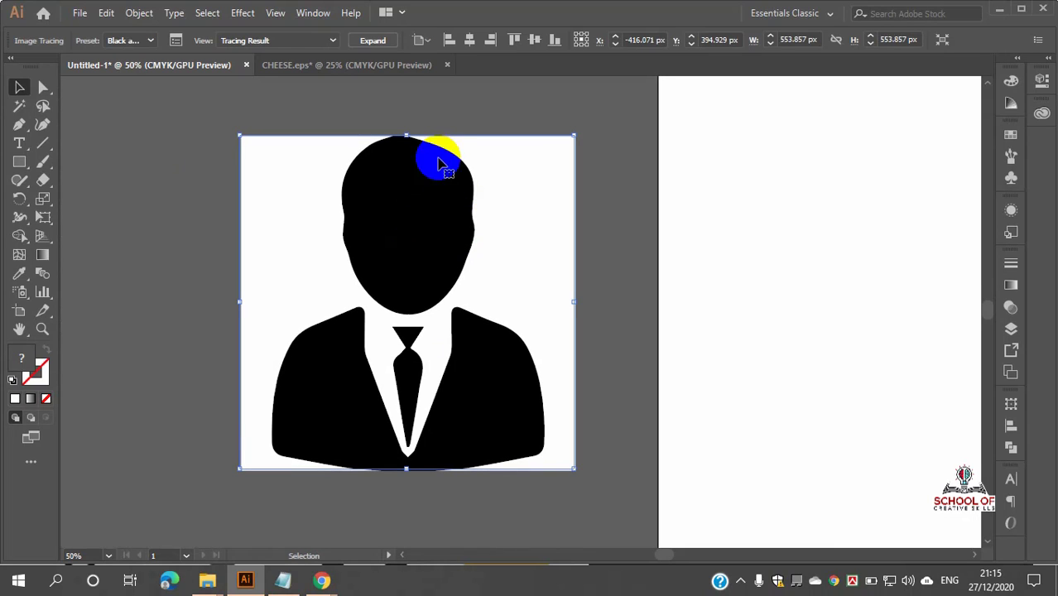
left_click(372, 42)
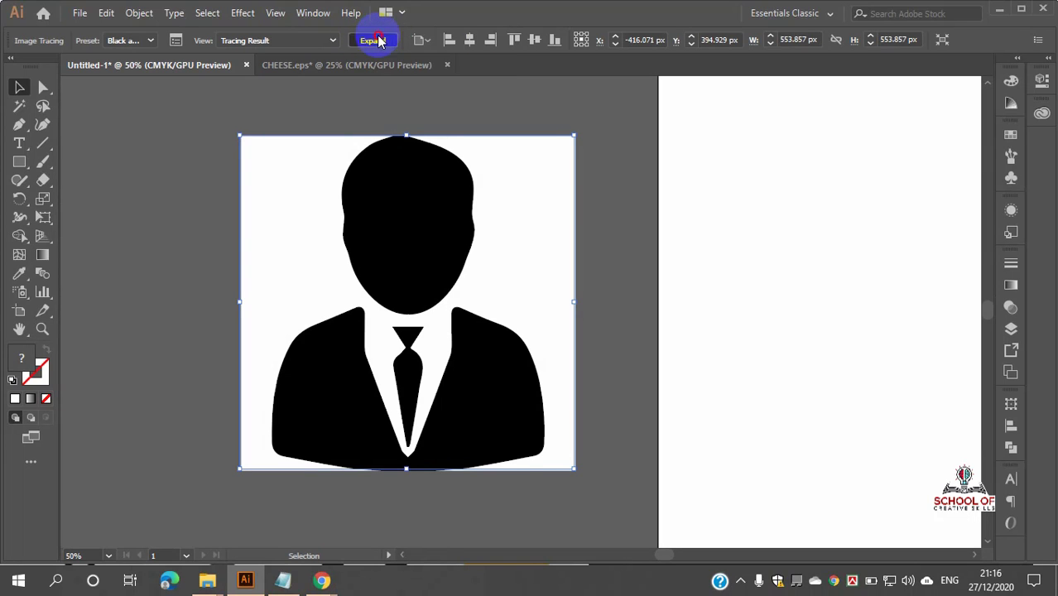
- Ungroup the expanded silhouette tracing so its shapes can be selected separately
left_click(595, 232)
scroll(361, 229, "up", 1)
scroll(360, 222, "down", 2)
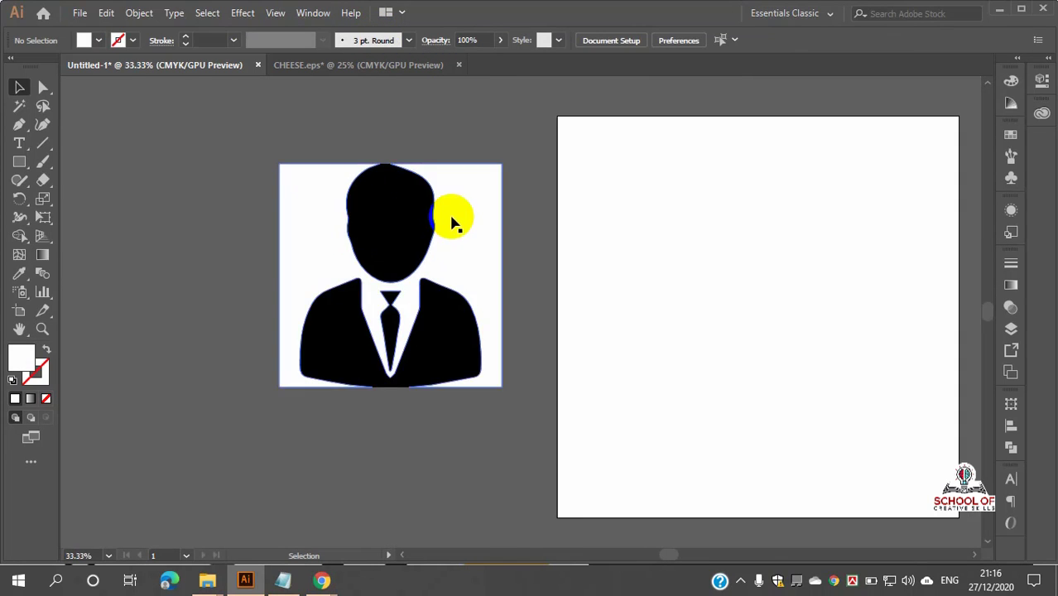
left_click(407, 224)
scroll(389, 224, "up", 2)
right_click(383, 220)
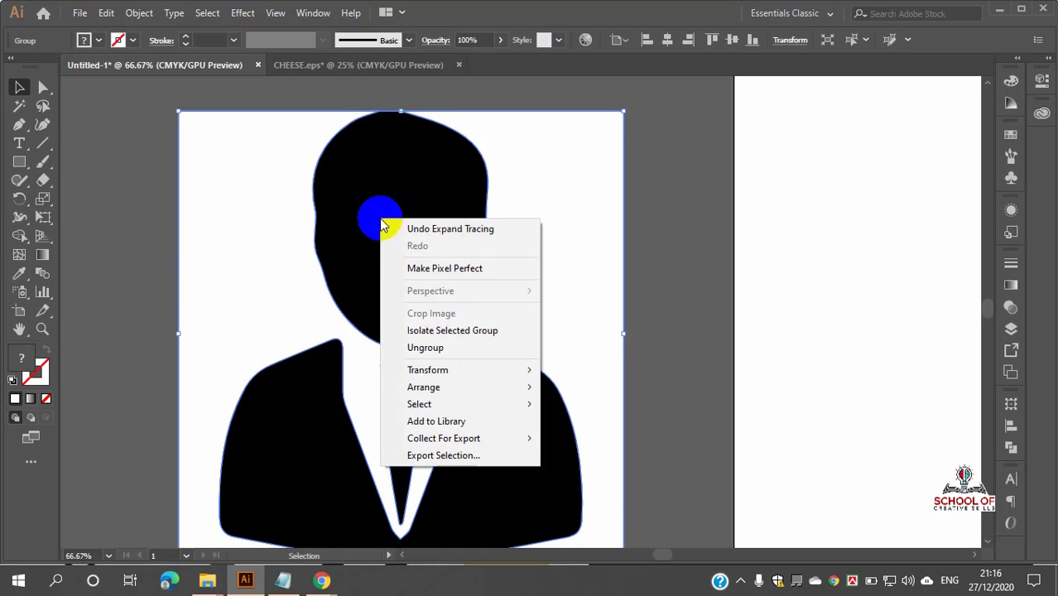
left_click(426, 348)
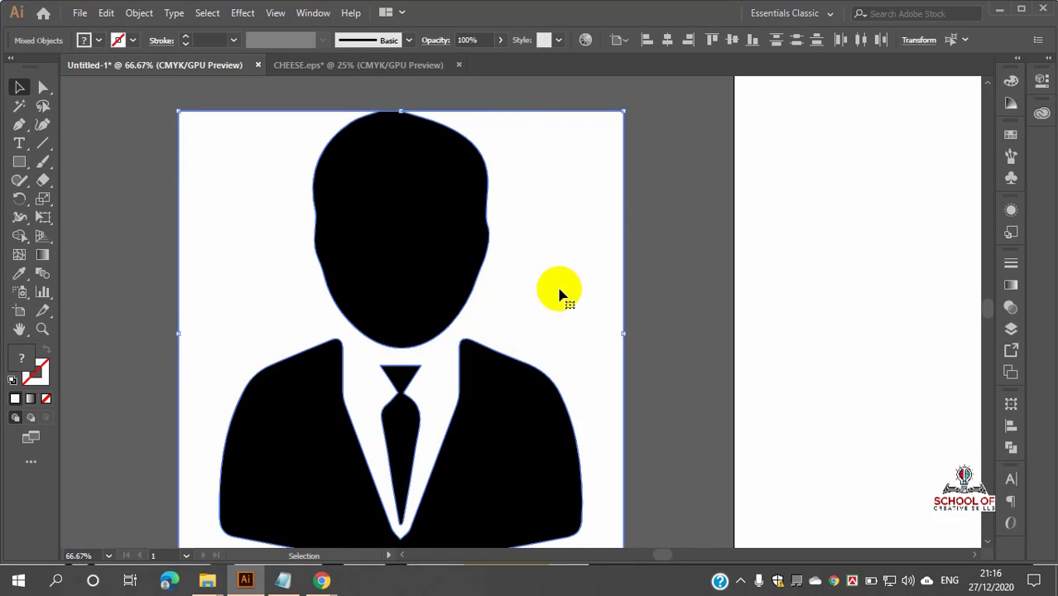
- Delete the white background compound path around the black silhouette
left_click(574, 206)
left_click(574, 206)
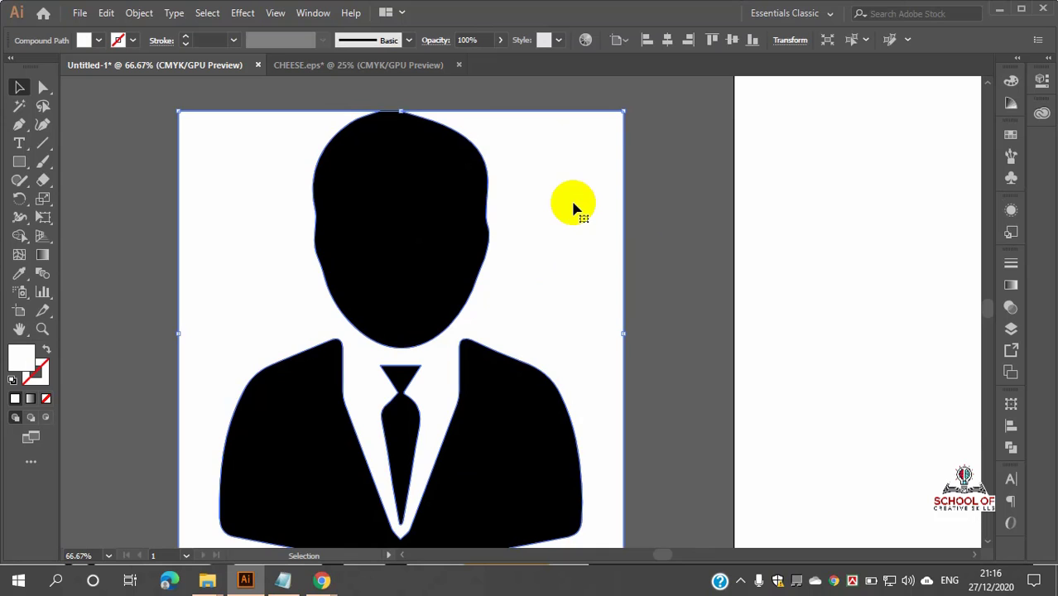
key("Delete")
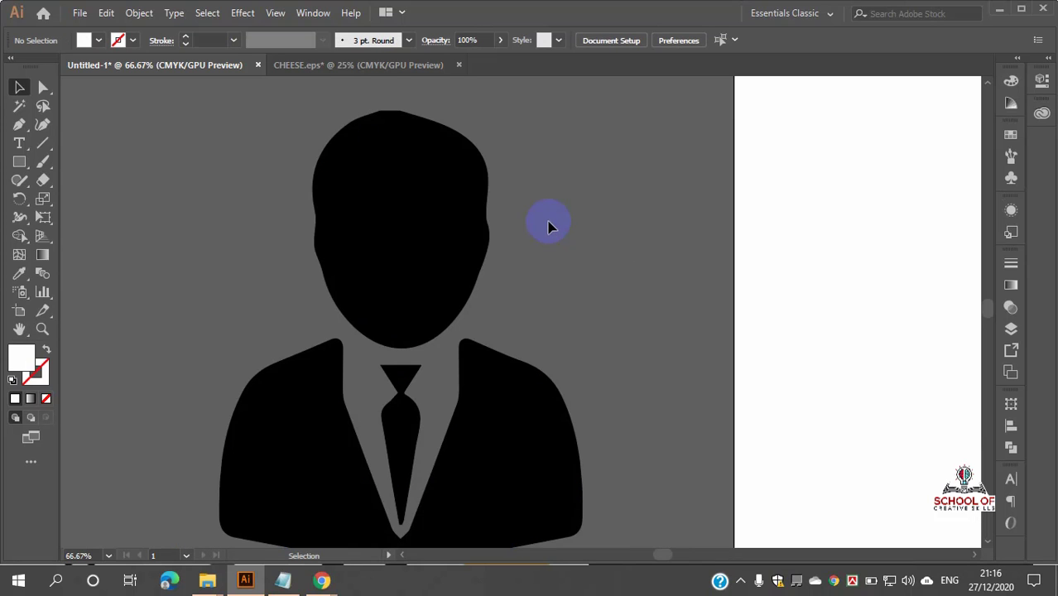
- Move the silhouette's head, jacket and tie apart to show that they are separate vector shapes
scroll(517, 237, "down", 2)
left_click(463, 208)
scroll(463, 207, "up", 3)
scroll(461, 210, "down", 2)
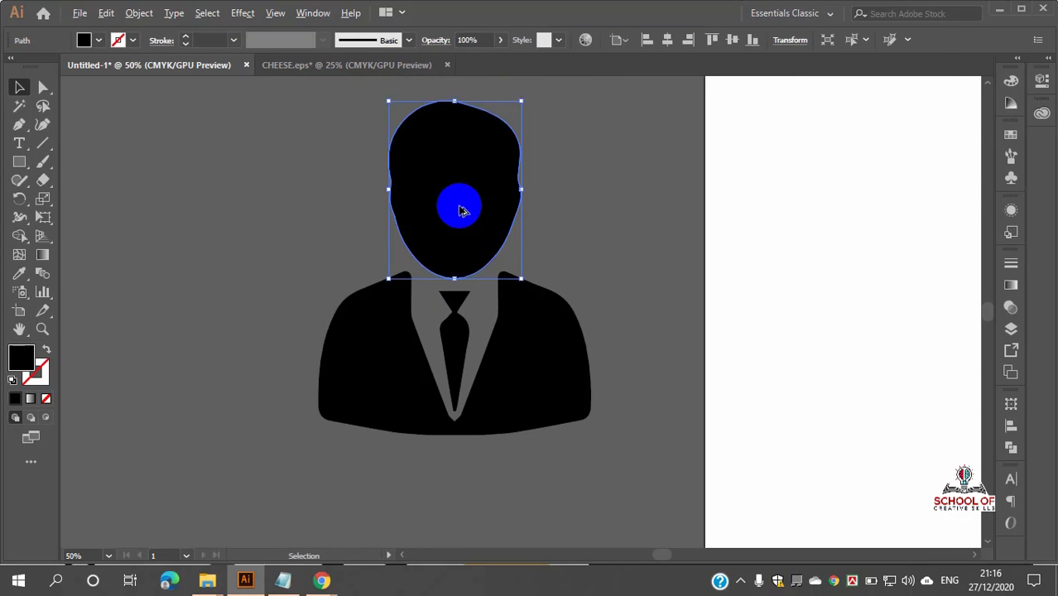
left_click_drag(461, 210, 293, 203)
left_click_drag(557, 360, 621, 199)
left_click_drag(450, 365, 484, 426)
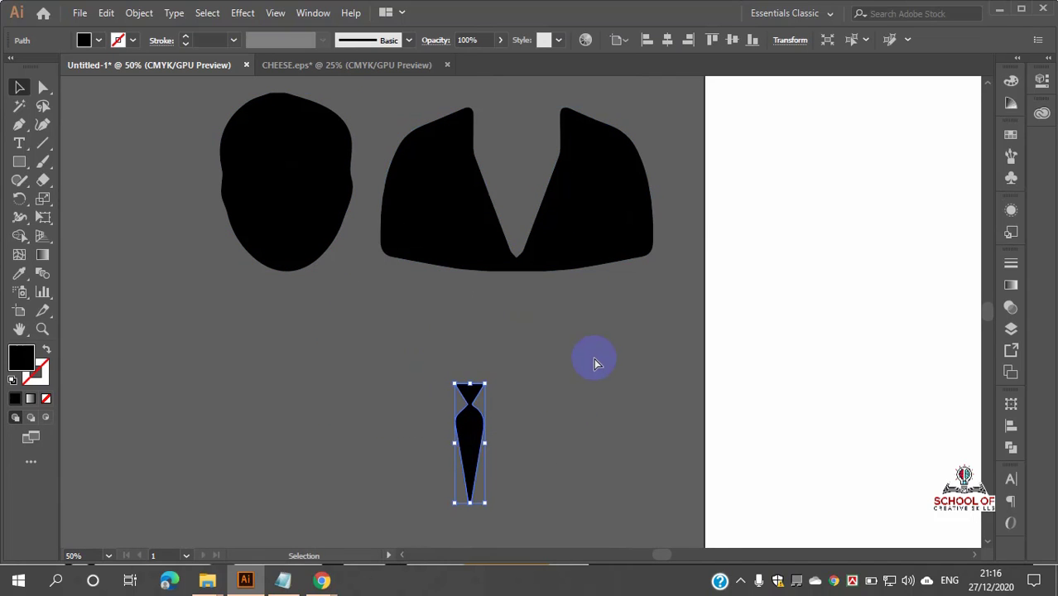
- Undo the moves of the tie, jacket and head
key("ctrl+z")
key("ctrl+z")
key("ctrl+z")
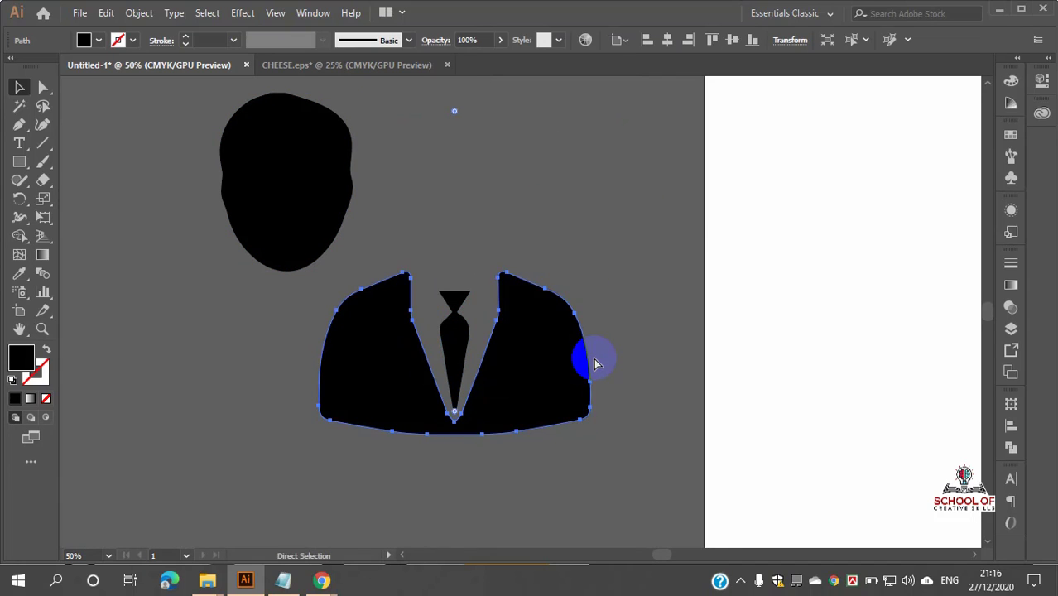
key("ctrl+z")
key("ctrl+z")
key("ctrl+z")
key("ctrl+z")
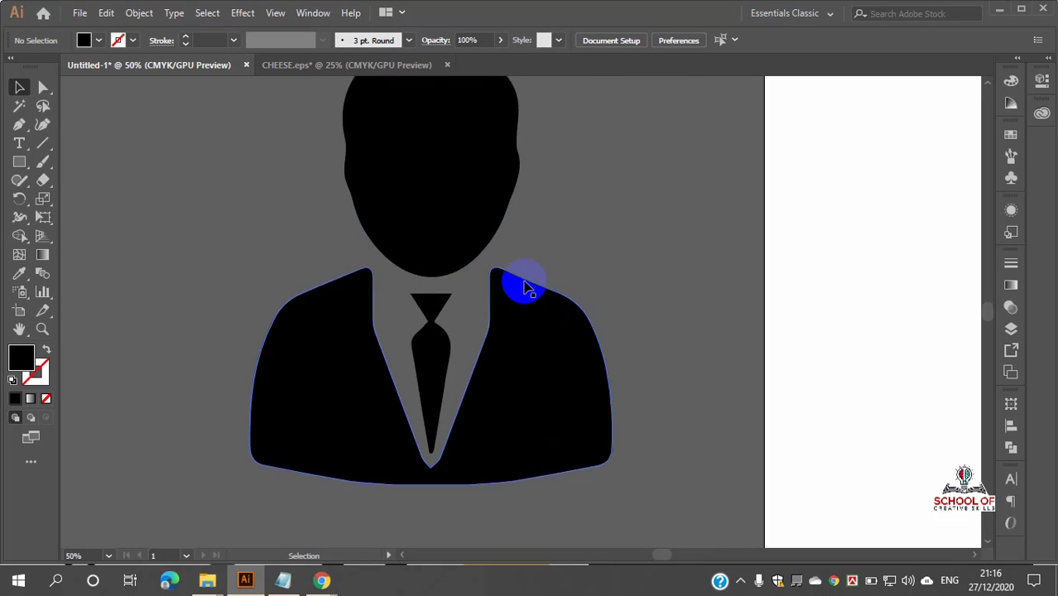
scroll(522, 284, "up", 3)
scroll(519, 280, "down", 3)
scroll(563, 288, "up", 2)
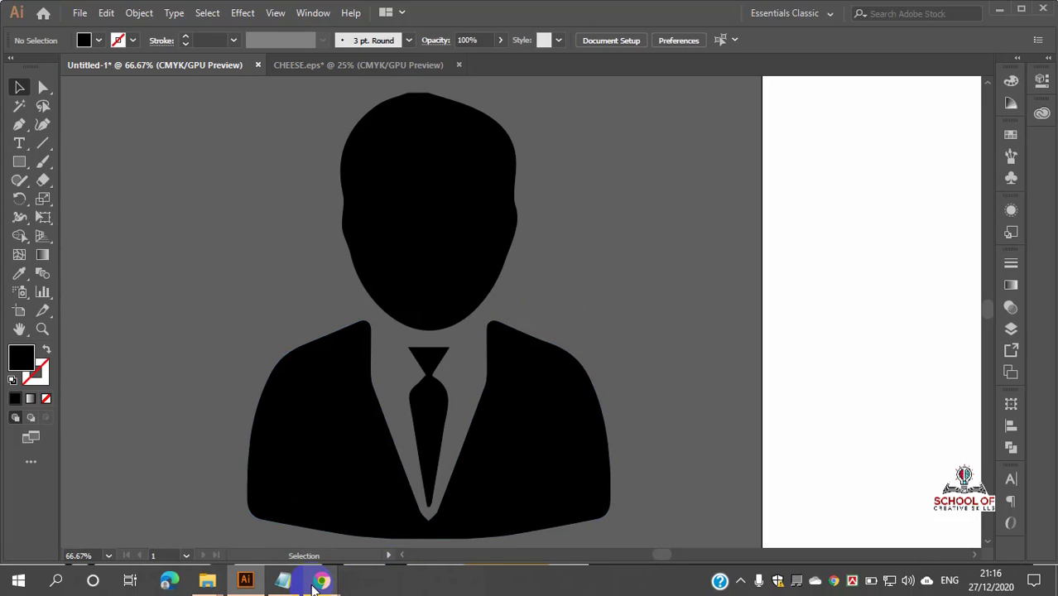
mouse_move(315, 585)
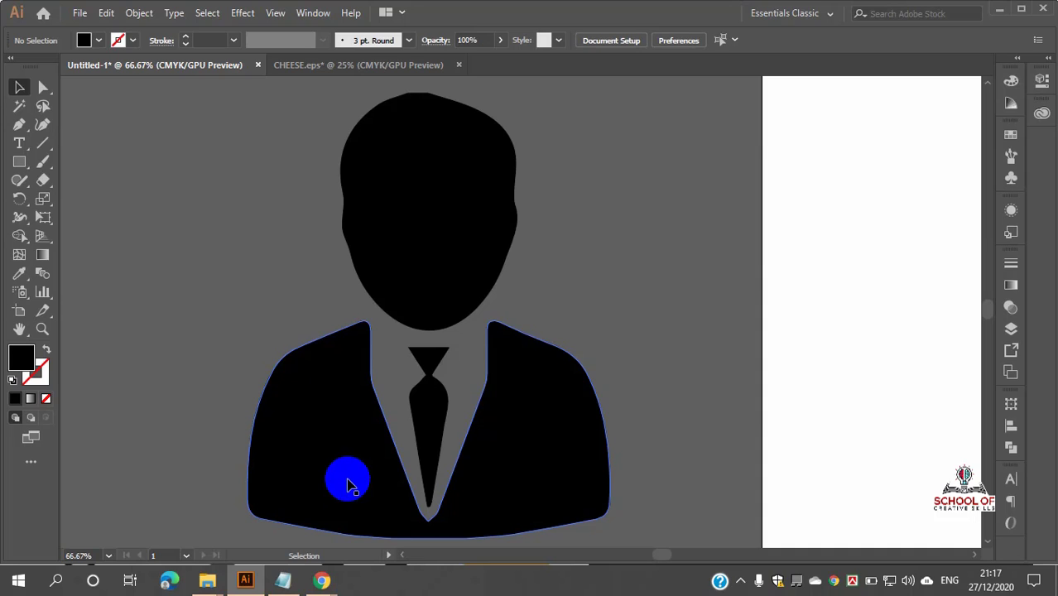
- Delete the whole vector silhouette from the pasteboard
scroll(381, 430, "down", 2)
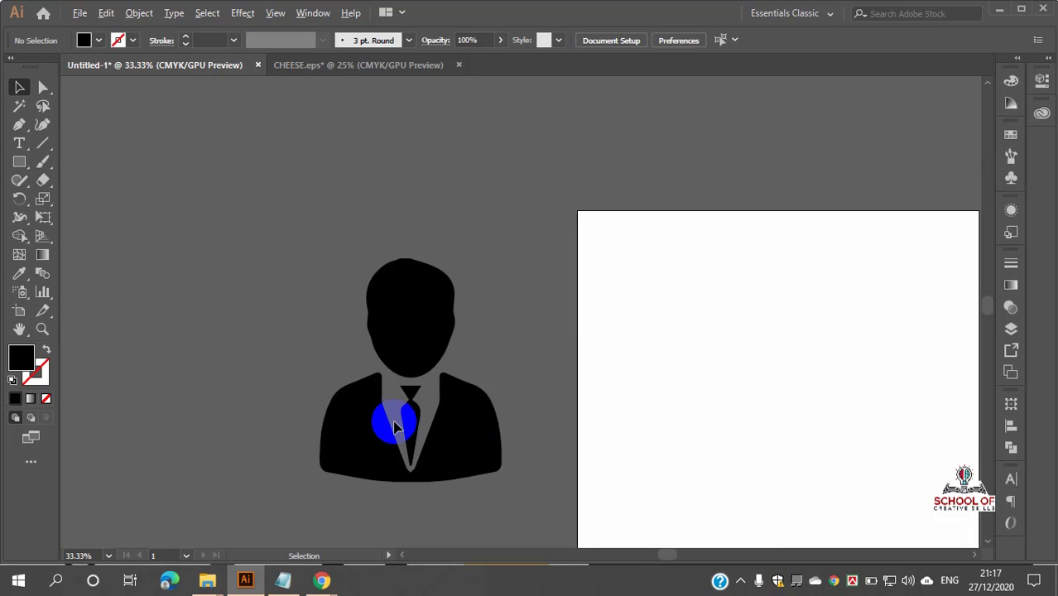
scroll(430, 373, "up", 2)
scroll(447, 352, "down", 2)
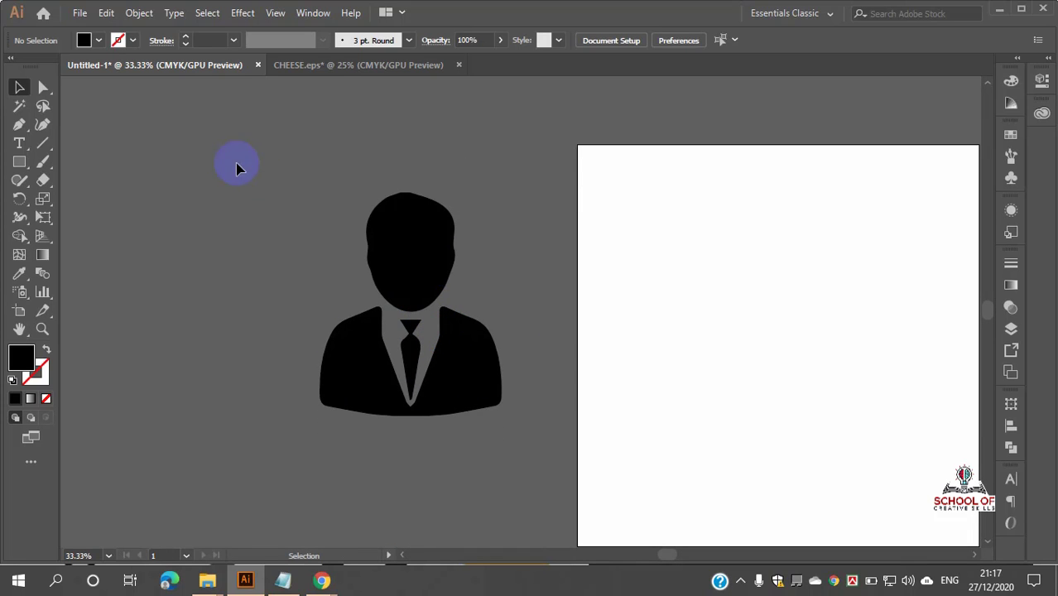
left_click(477, 408)
key("Delete")
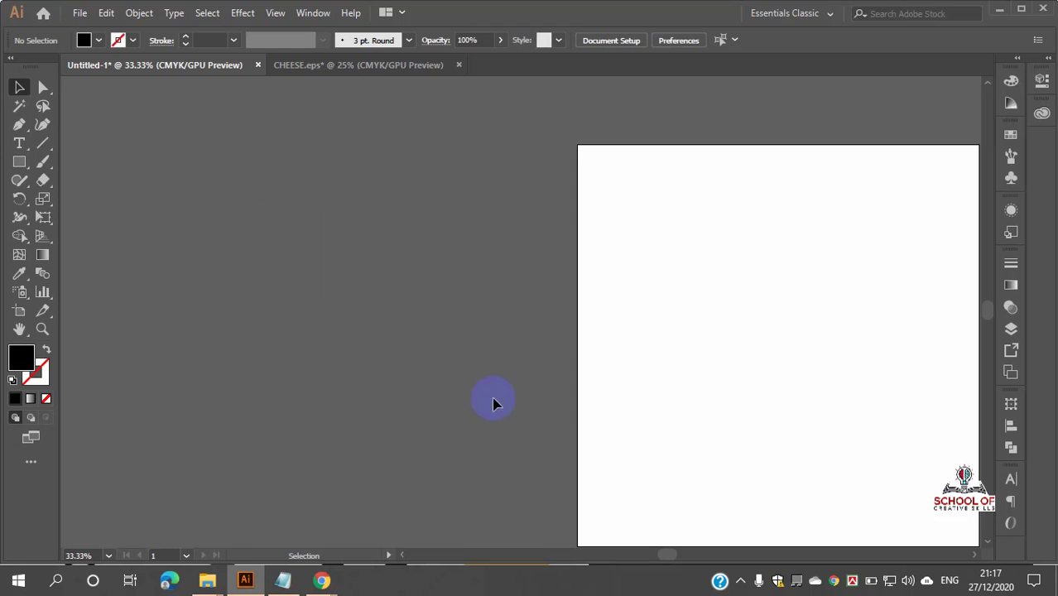
- Switch to Chrome and preview coloured businessman avatars among the Google image results for "icon"
left_click(322, 580)
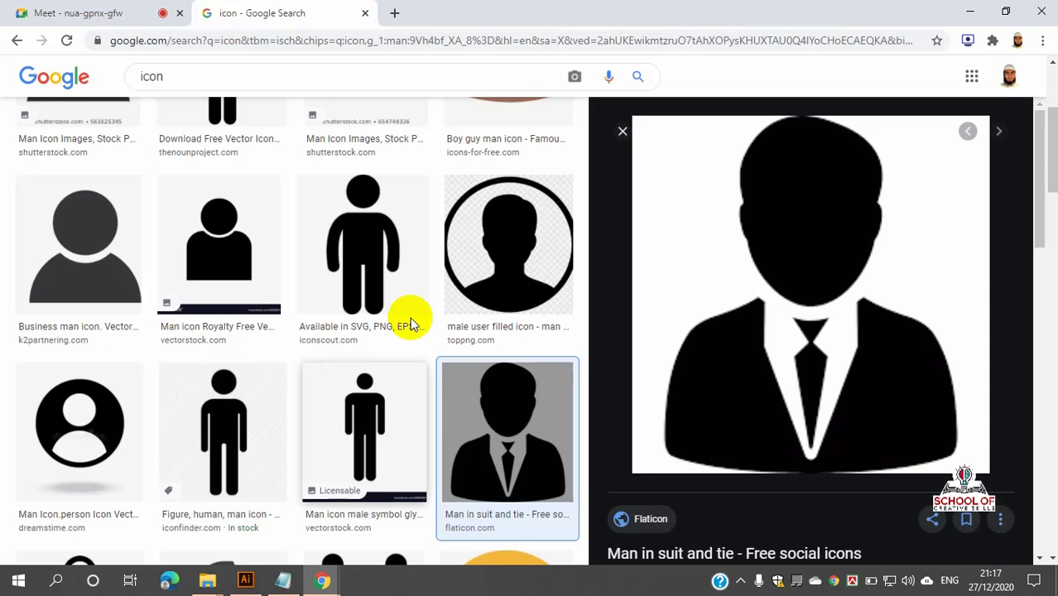
scroll(465, 282, "down", 5)
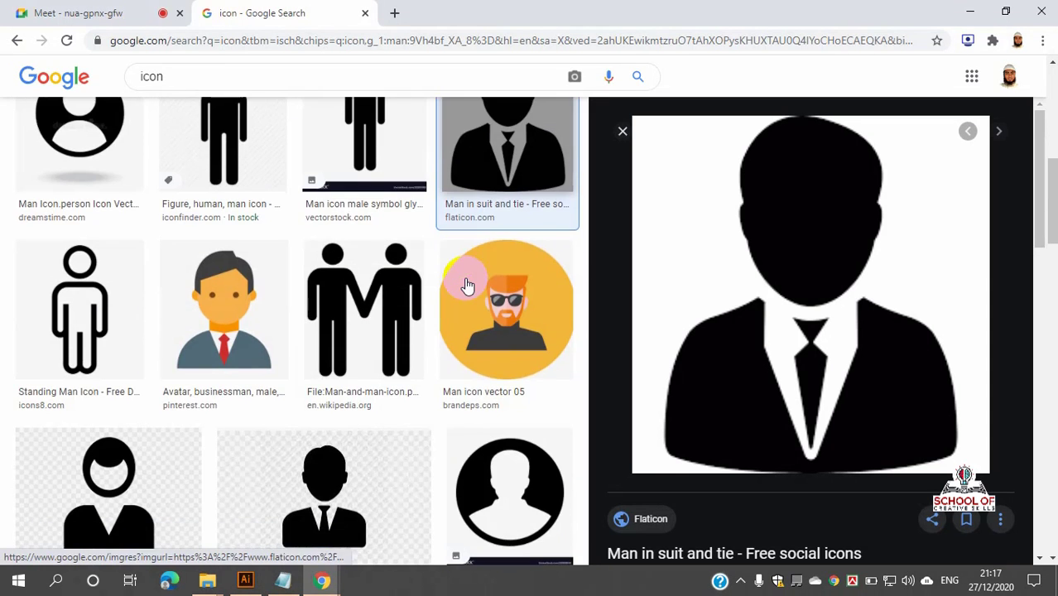
scroll(464, 282, "down", 1)
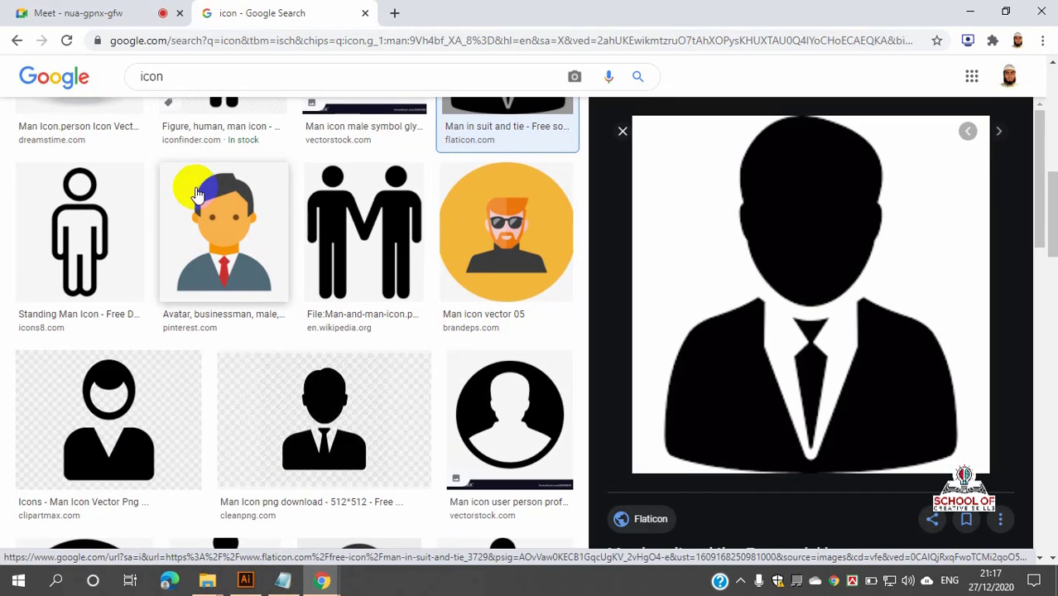
left_click(220, 208)
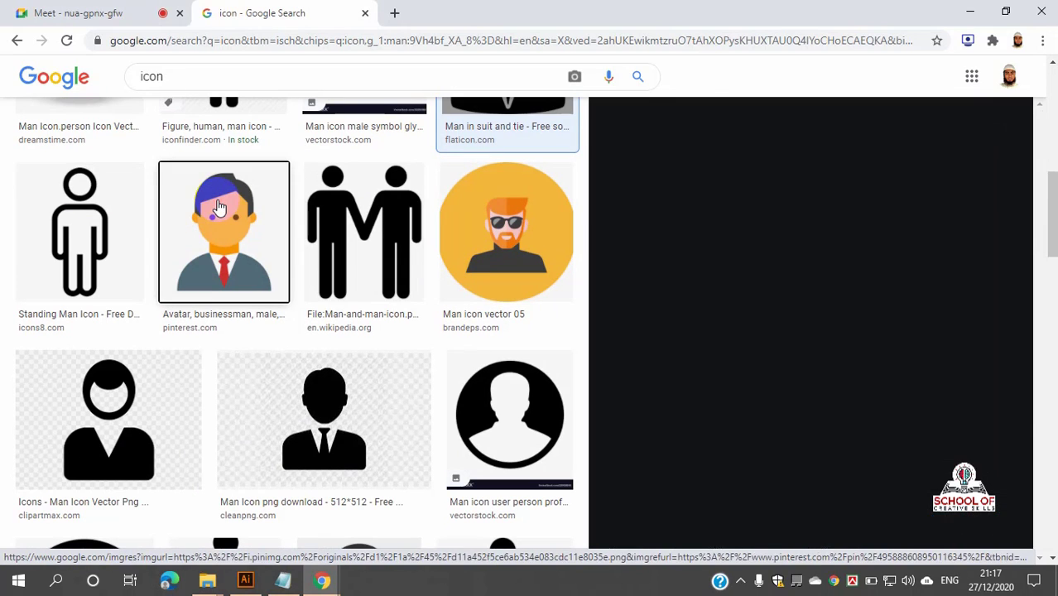
scroll(745, 282, "down", 5)
left_click(799, 286)
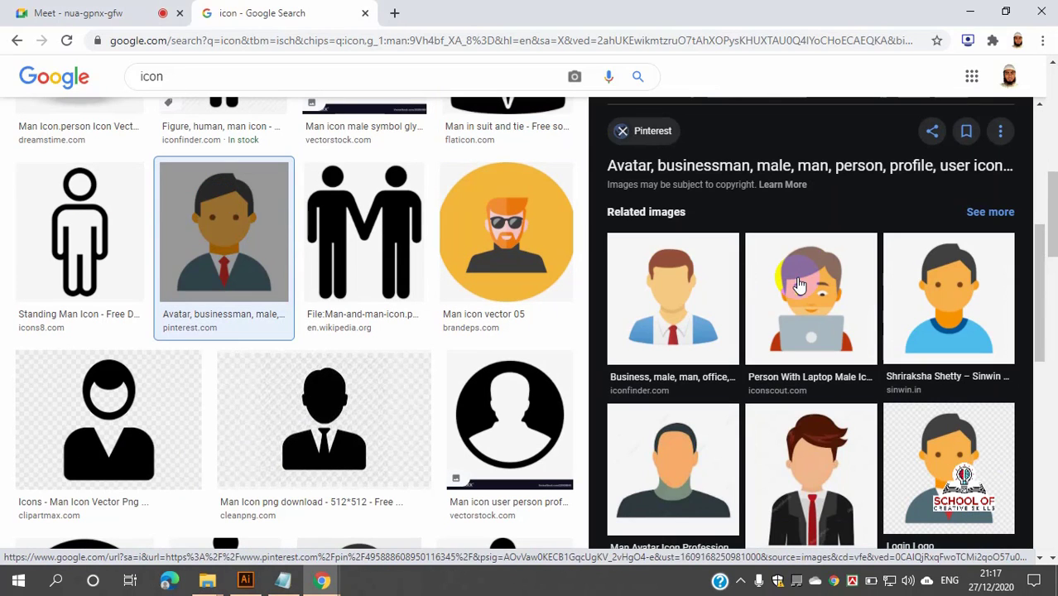
scroll(802, 332, "down", 1)
left_click(810, 388)
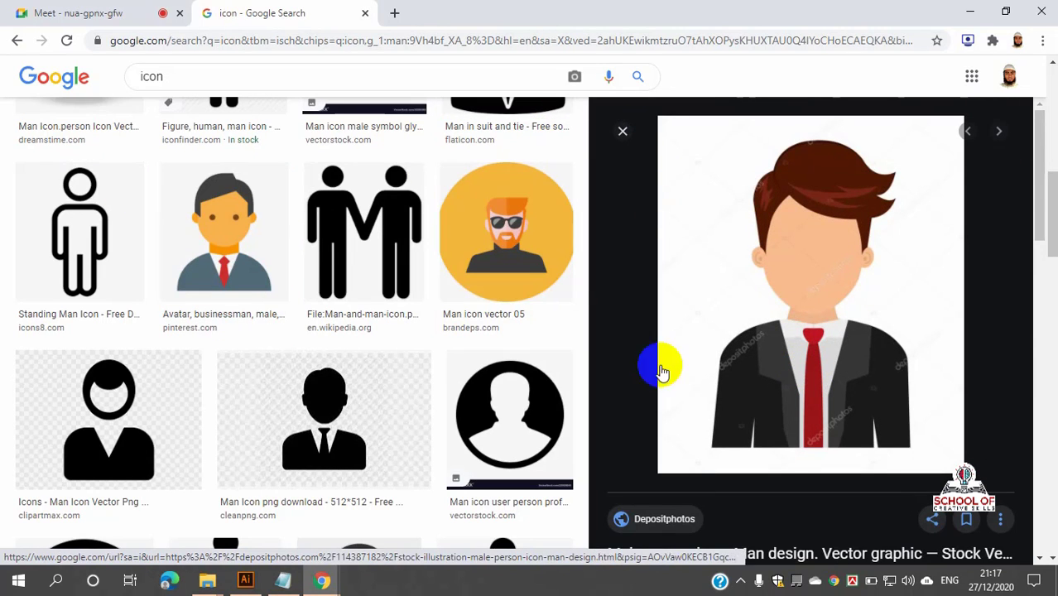
- Browse more man icons in the image results and related images, previewing the bearded man on the orange circle
scroll(660, 371, "down", 8)
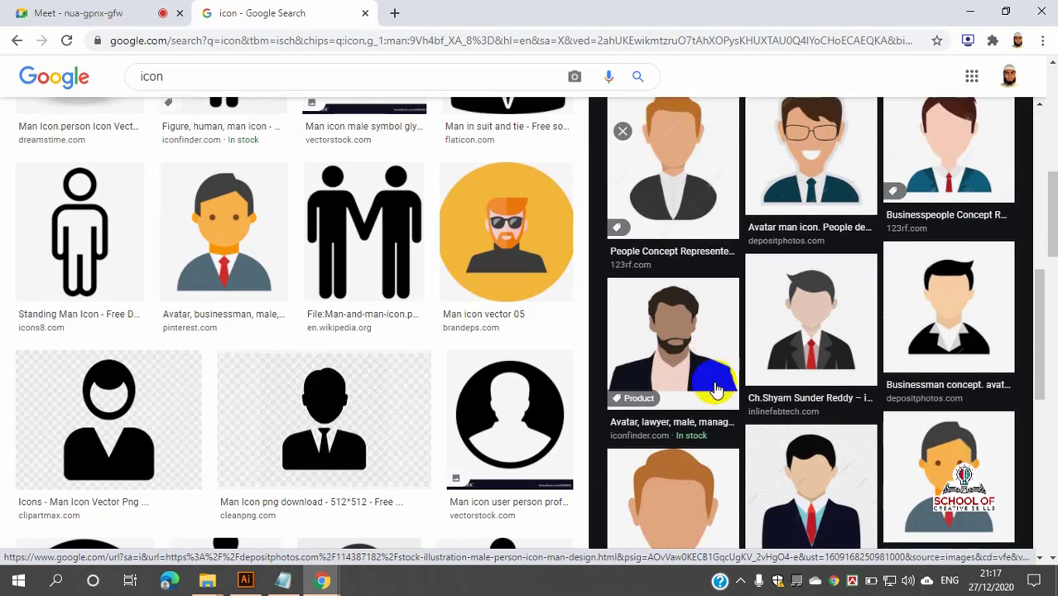
scroll(716, 389, "down", 2)
scroll(717, 389, "down", 4)
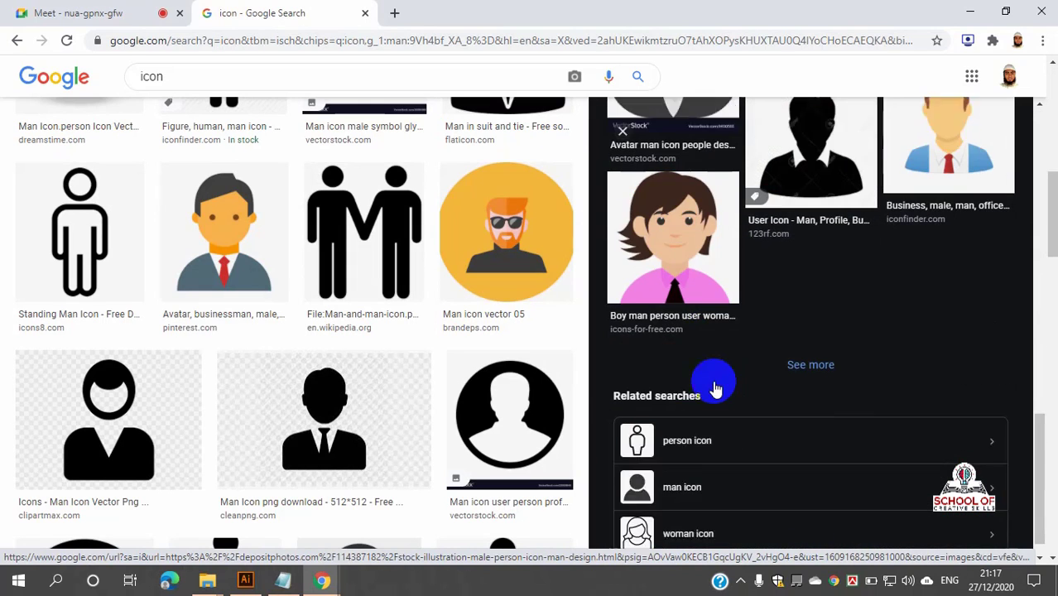
scroll(717, 388, "up", 5)
scroll(484, 331, "down", 5)
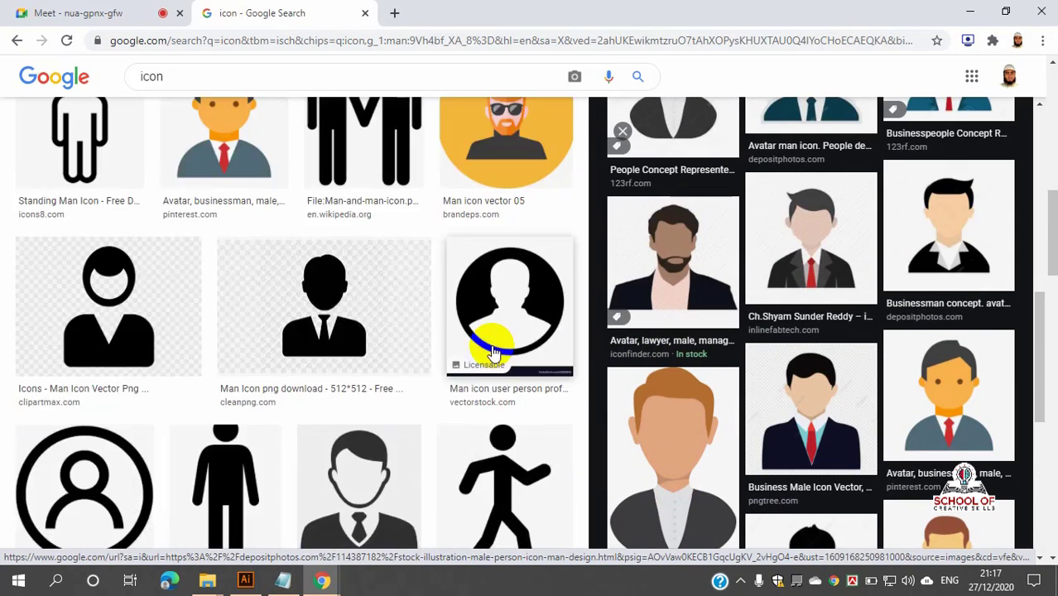
scroll(483, 329, "down", 2)
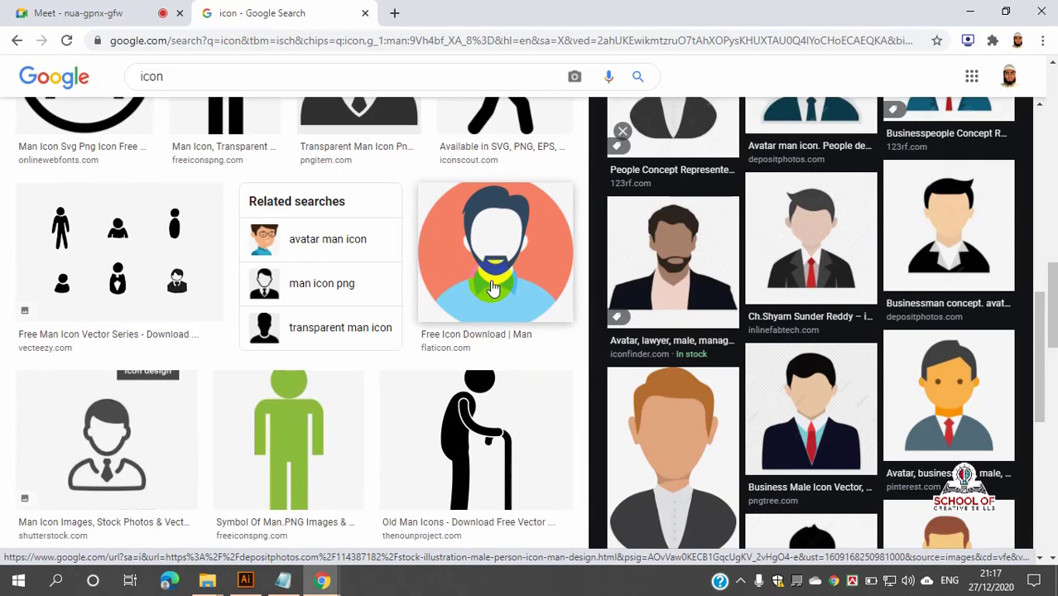
left_click(493, 288)
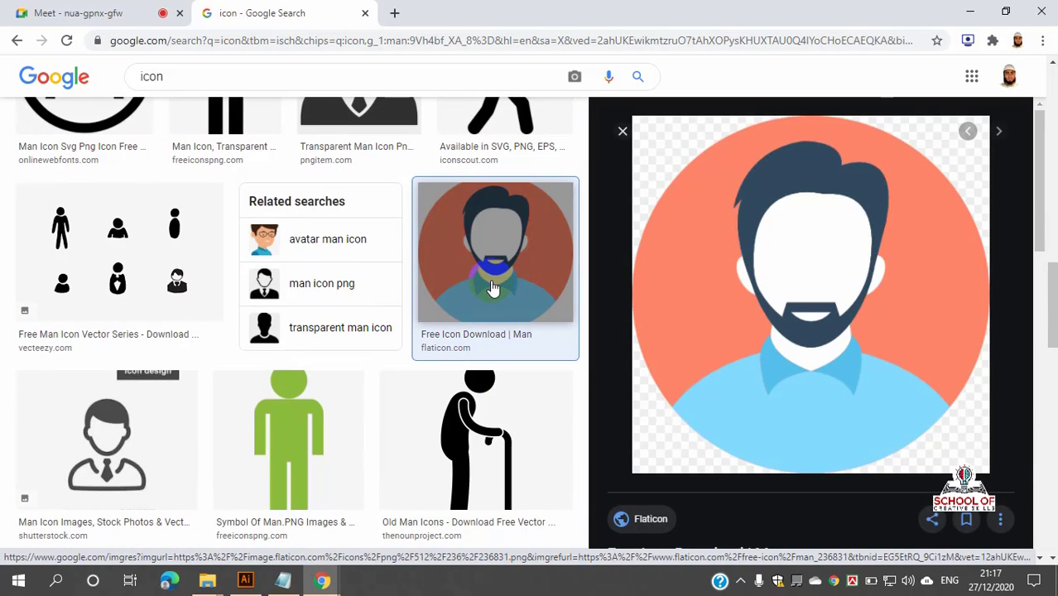
scroll(493, 288, "down", 8)
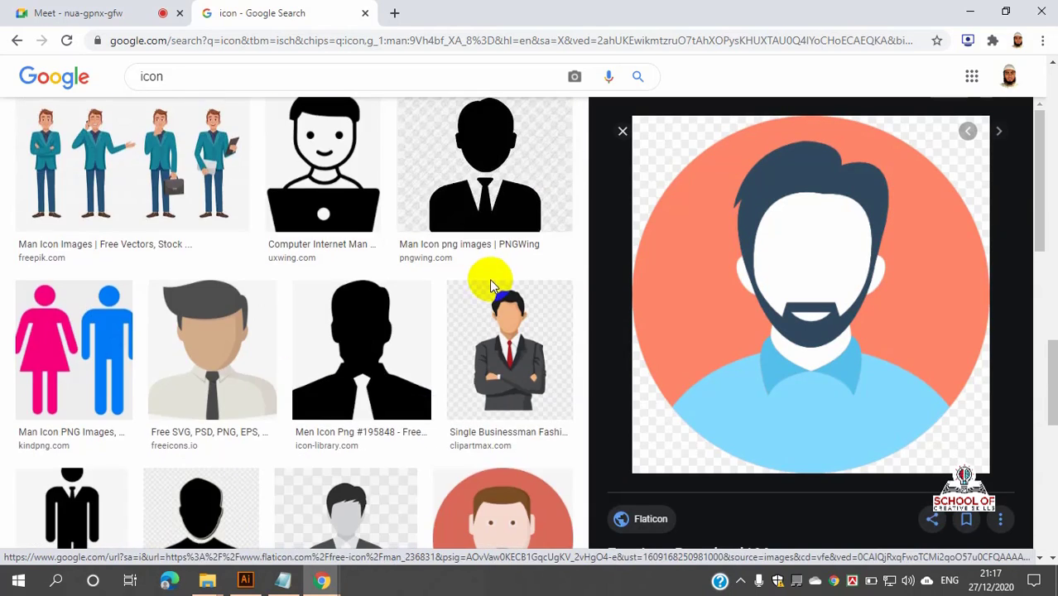
- Open the Computer Internet Man icon from uxwing.com and copy its image
left_click(348, 158)
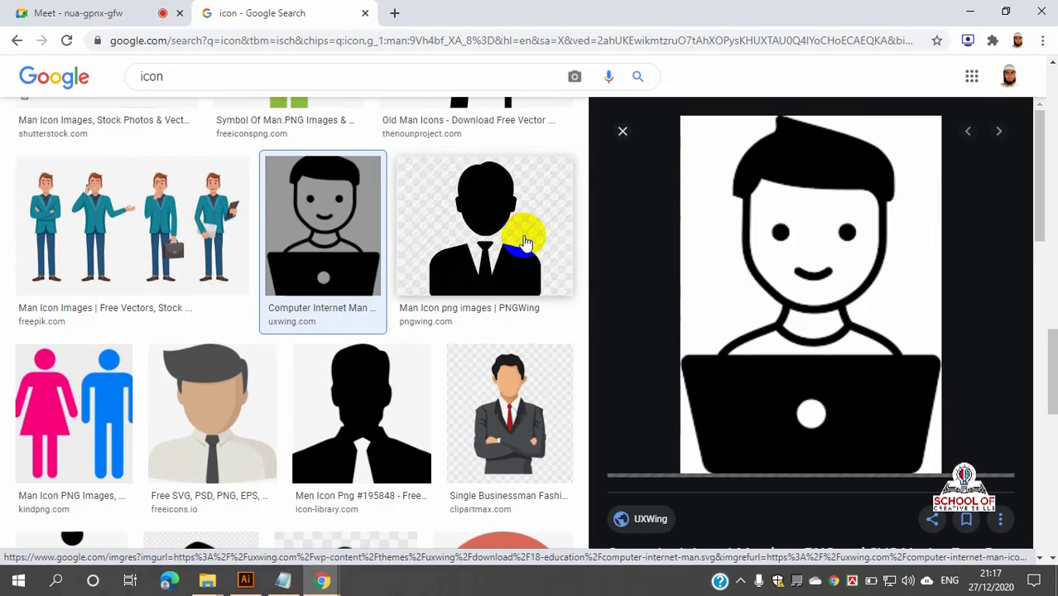
right_click(819, 232)
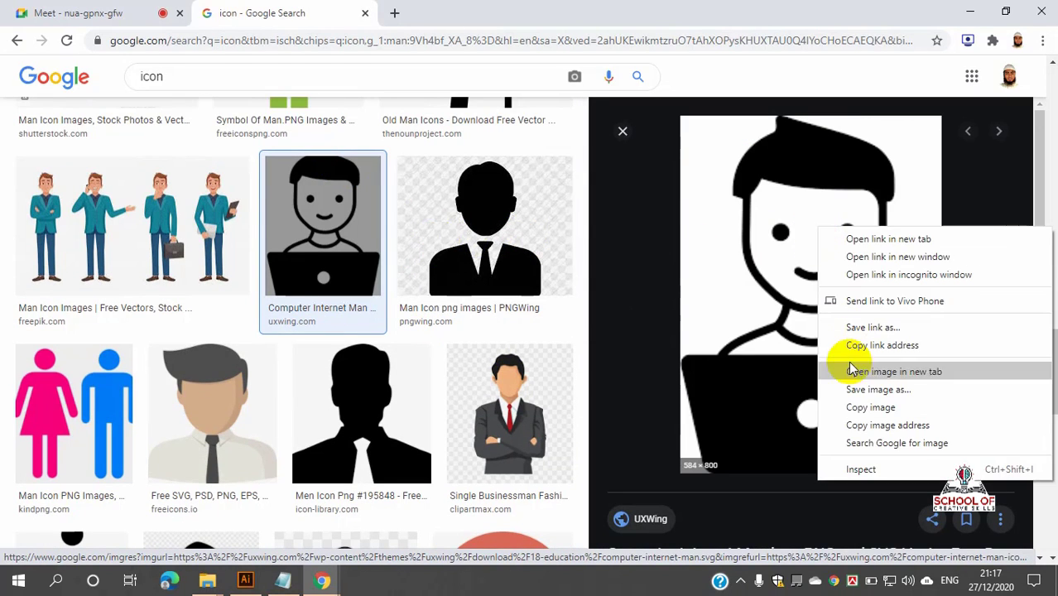
left_click(858, 409)
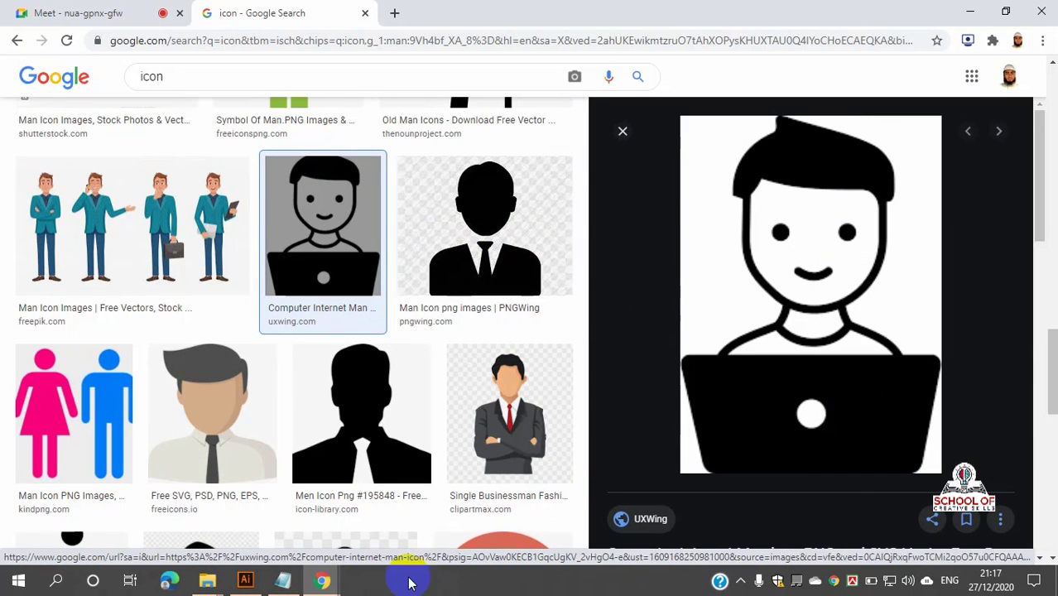
- Switch to Illustrator, paste the copied laptop-man image, and move it clear of the artboard on its left side
left_click(245, 582)
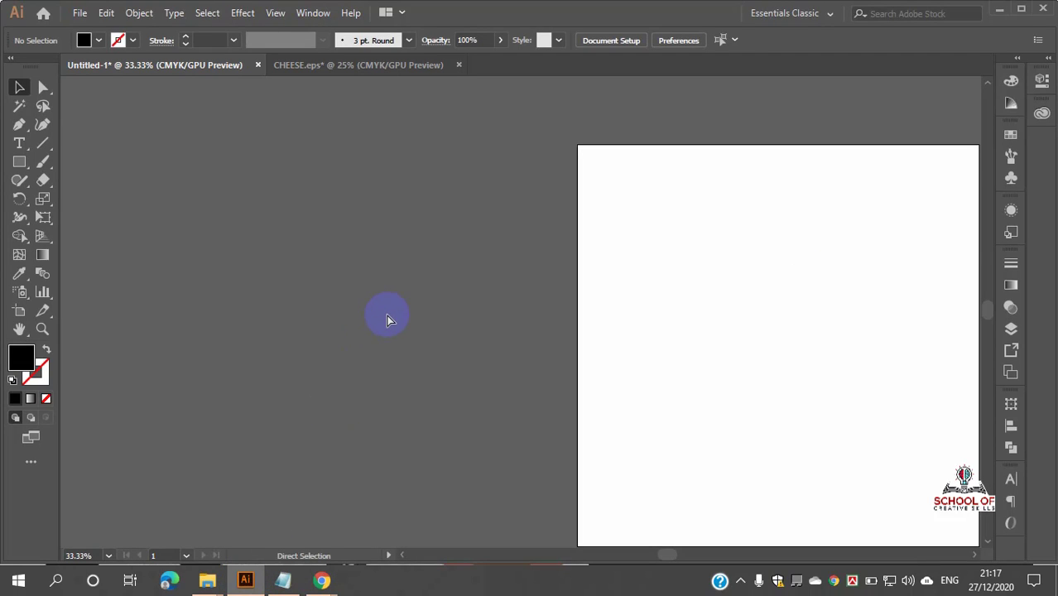
key("ctrl+v")
left_click_drag(560, 365, 728, 520)
scroll(537, 329, "up", 2)
scroll(537, 329, "down", 2)
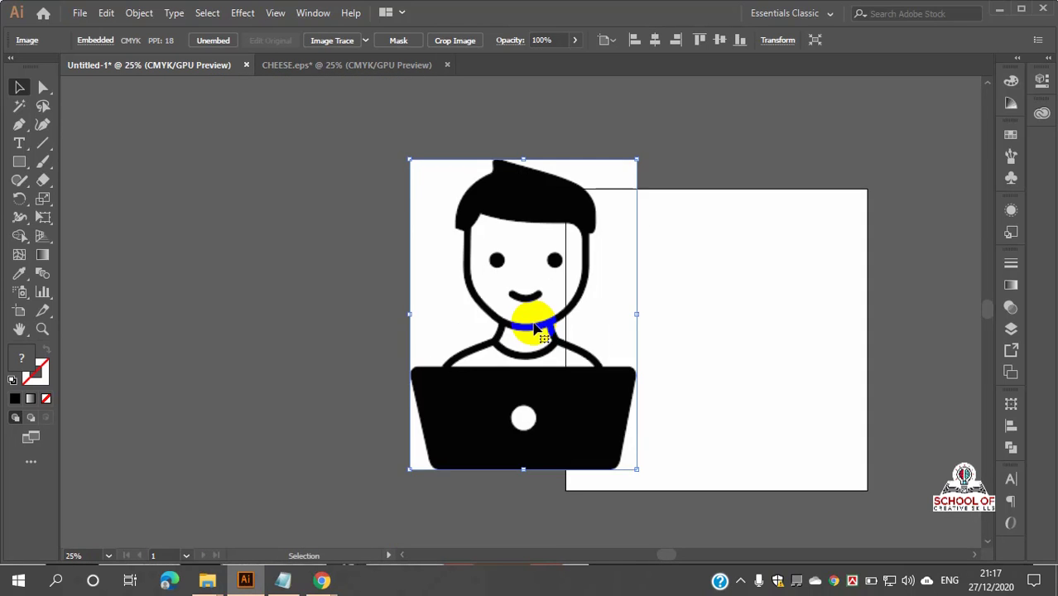
left_click_drag(538, 312, 381, 324)
left_click(520, 257)
- Select the laptop-man image and review the available Image Trace presets
scroll(283, 243, "up", 2)
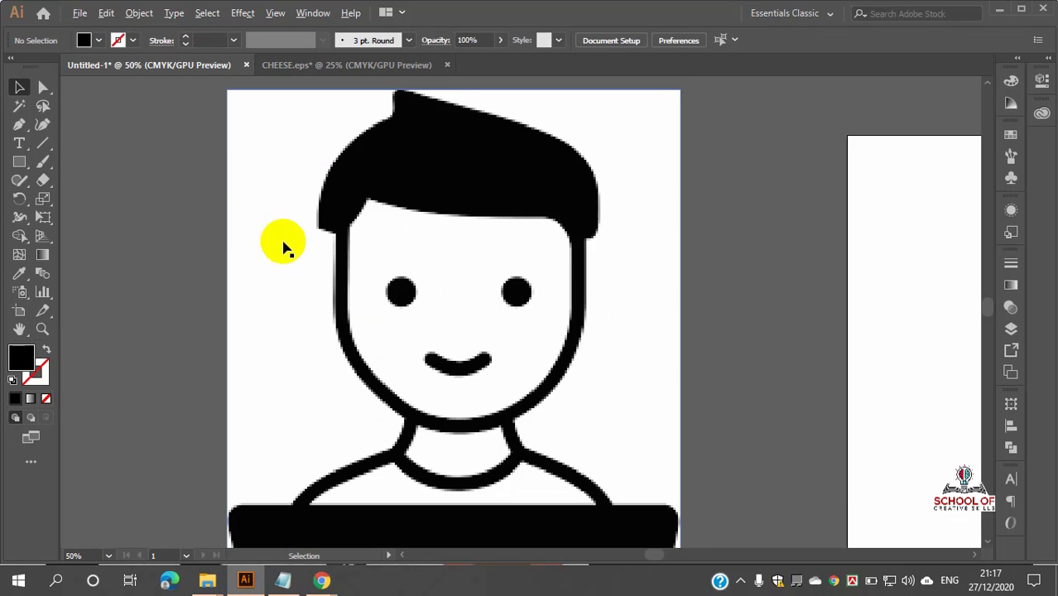
scroll(366, 229, "down", 1)
scroll(369, 237, "down", 1)
scroll(373, 236, "down", 1)
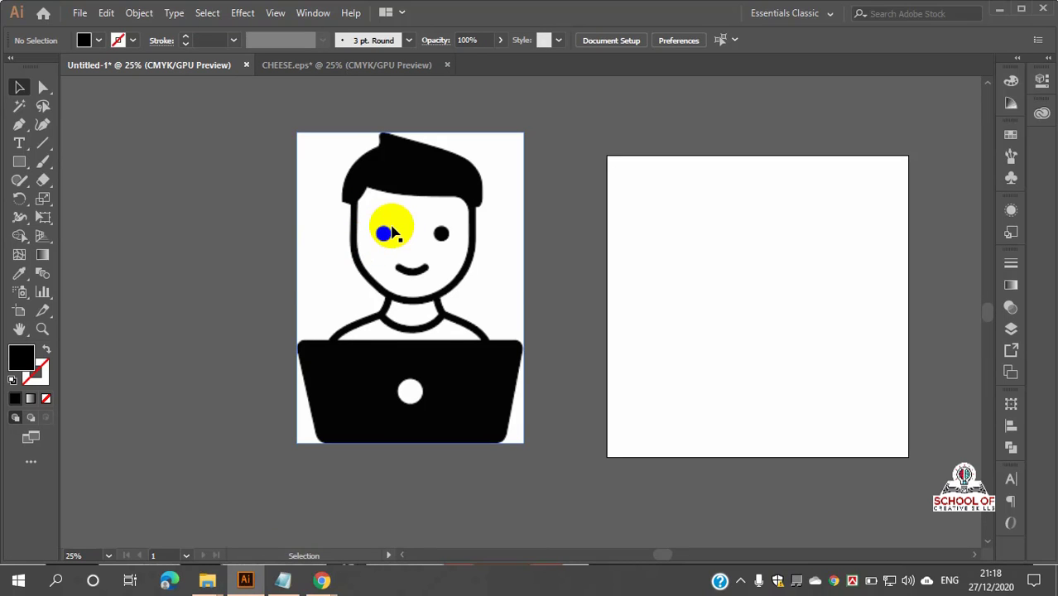
left_click(393, 231)
scroll(562, 228, "up", 1)
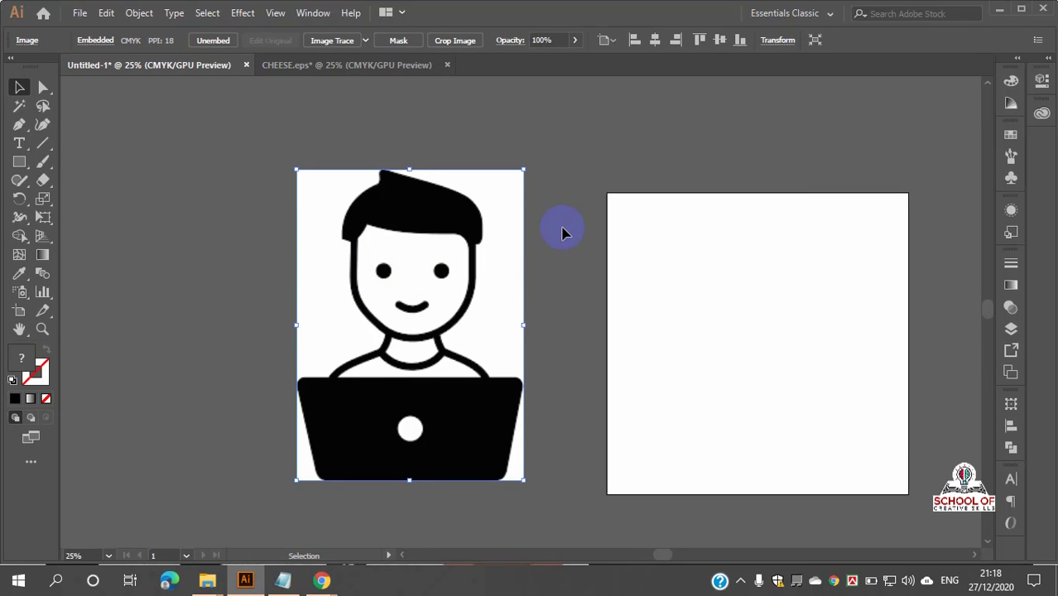
left_click_drag(569, 246, 447, 259)
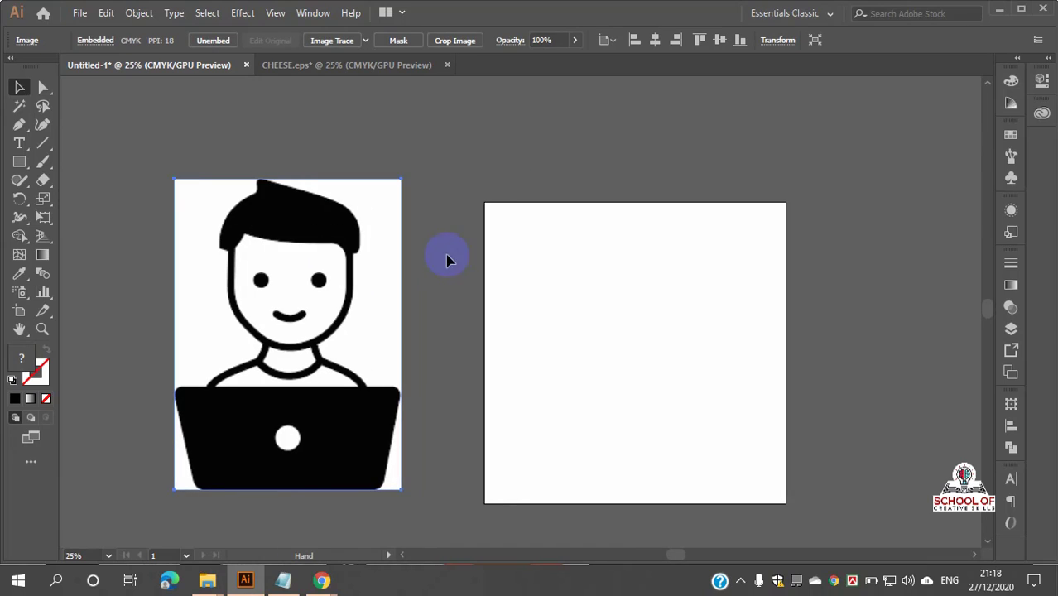
left_click(366, 41)
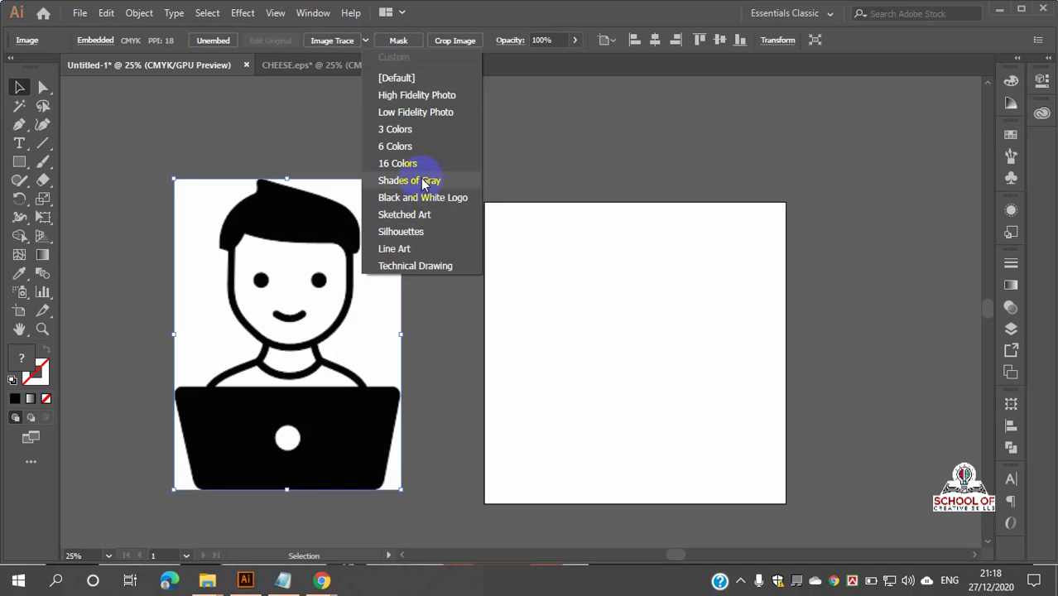
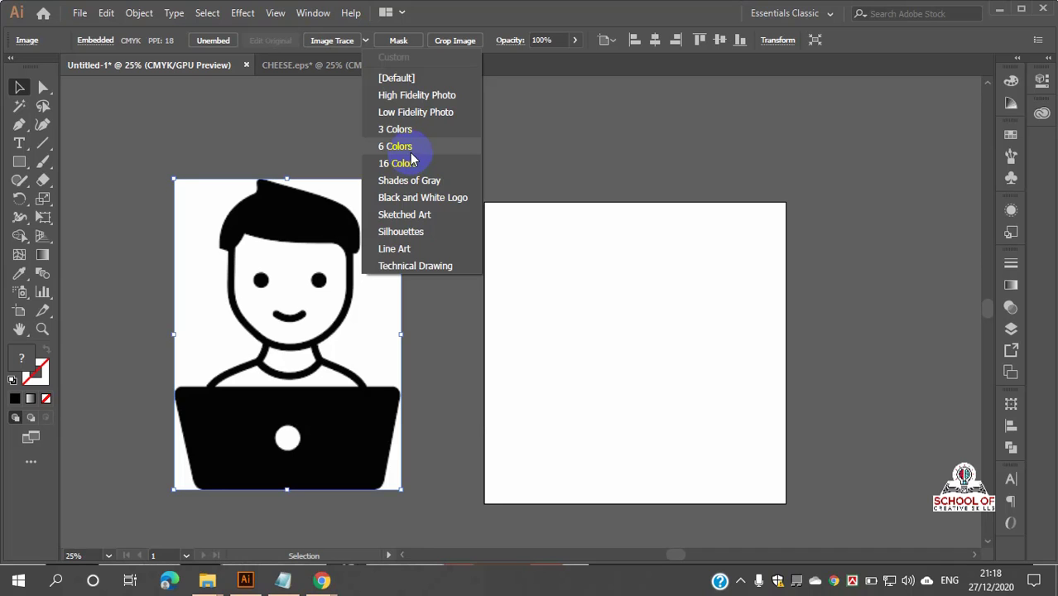
left_click(490, 339)
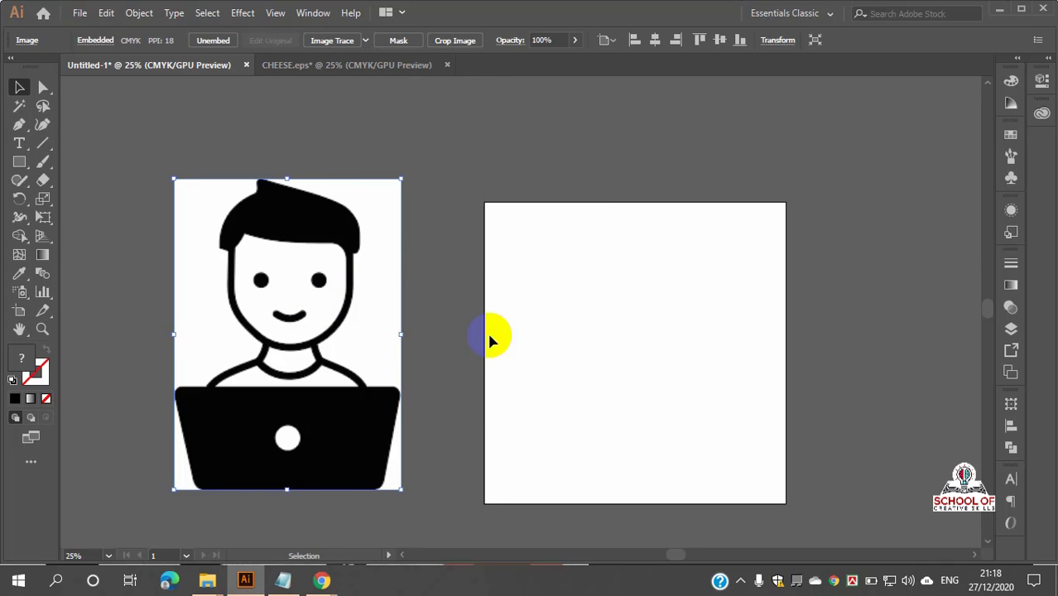
- Switch to Chrome, browse more coloured man icons in the Google image results, and return to Illustrator
mouse_move(325, 580)
left_click(279, 512)
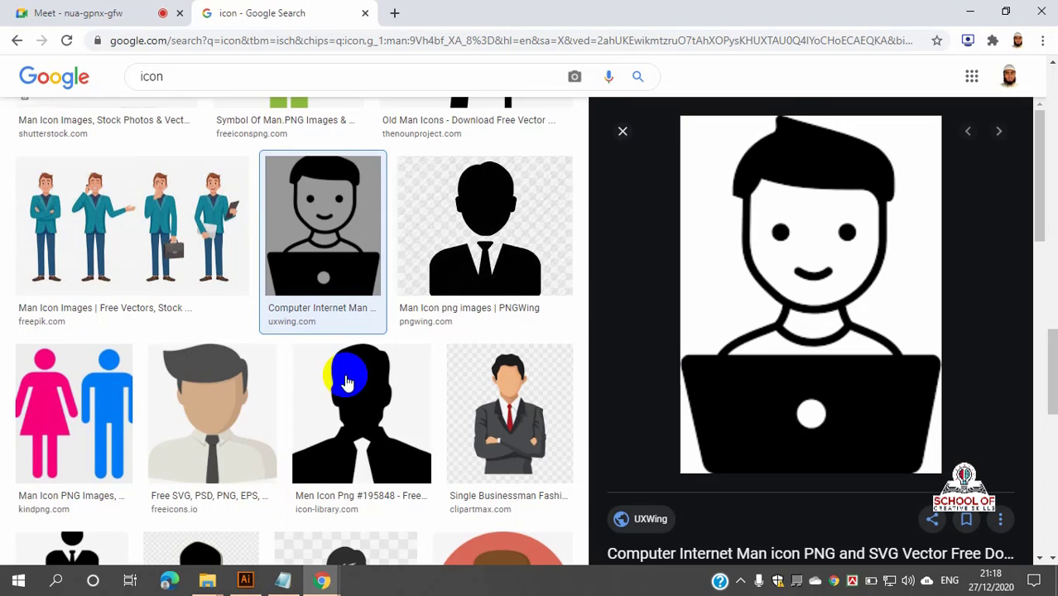
scroll(346, 383, "down", 5)
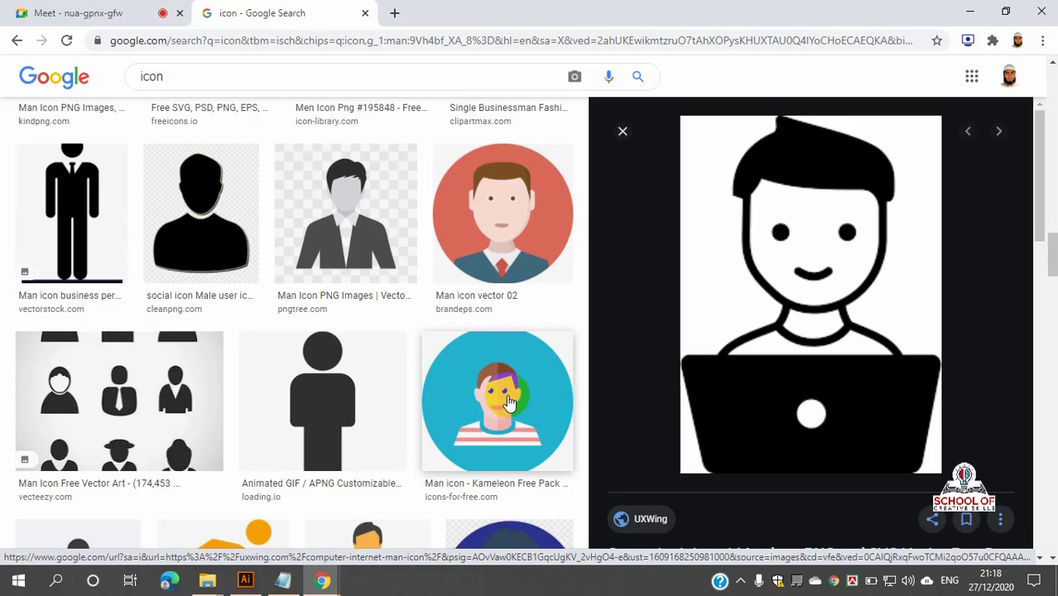
scroll(502, 404, "down", 3)
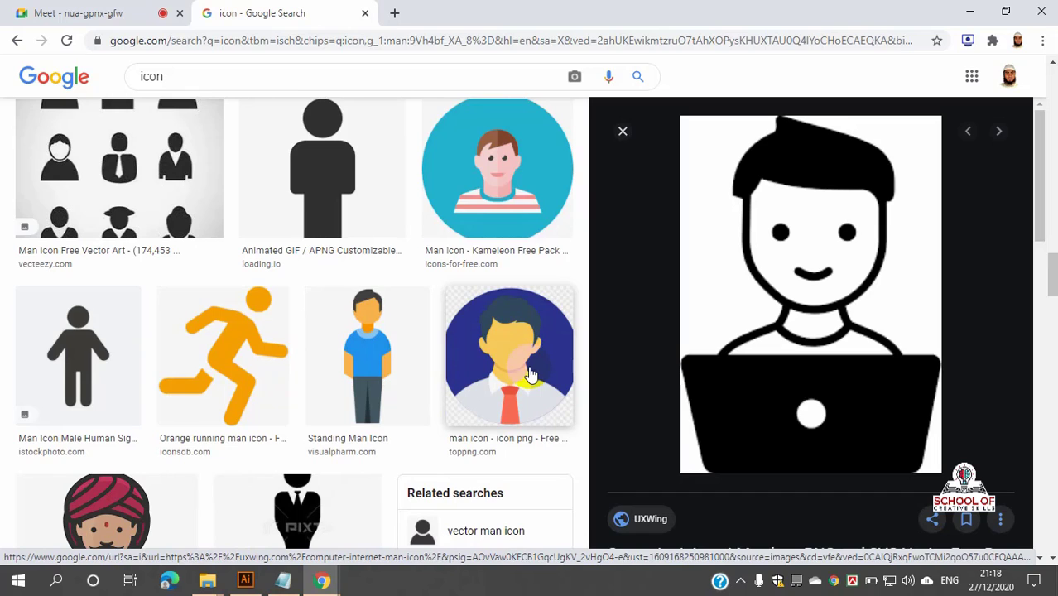
scroll(531, 375, "down", 1)
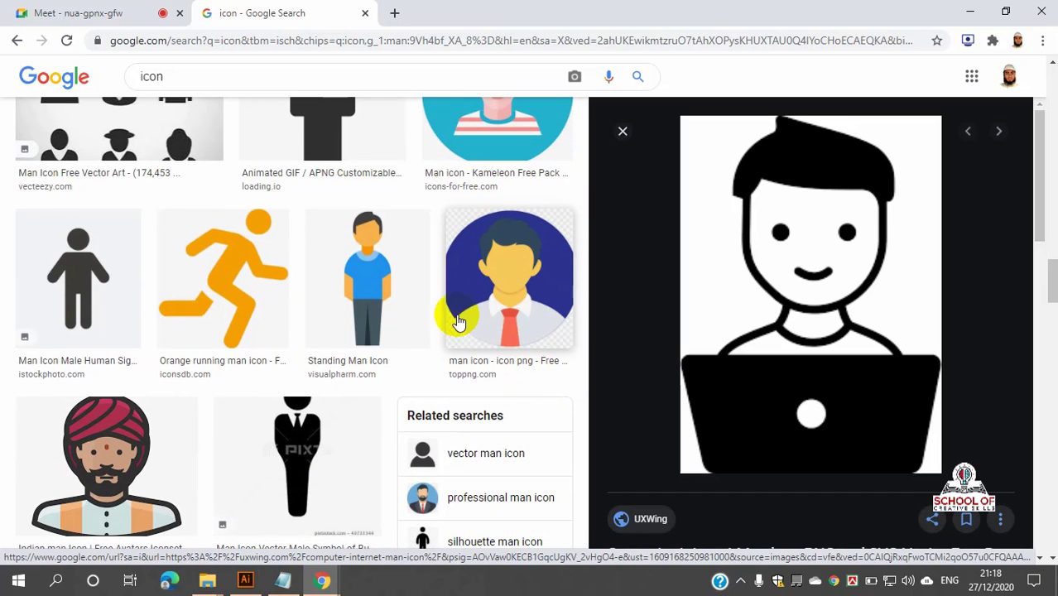
left_click(468, 283)
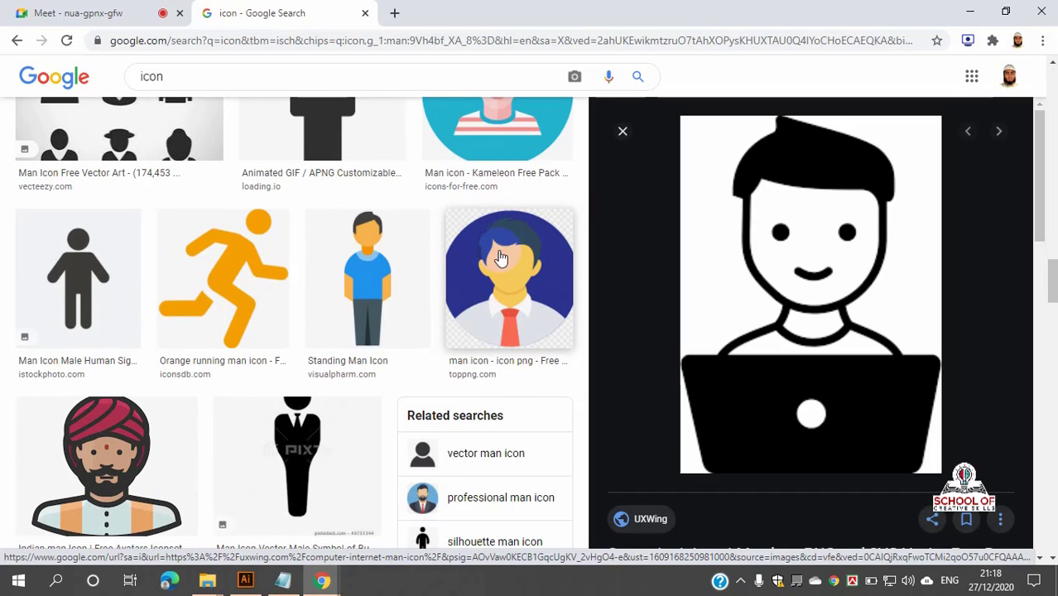
scroll(501, 278, "down", 2)
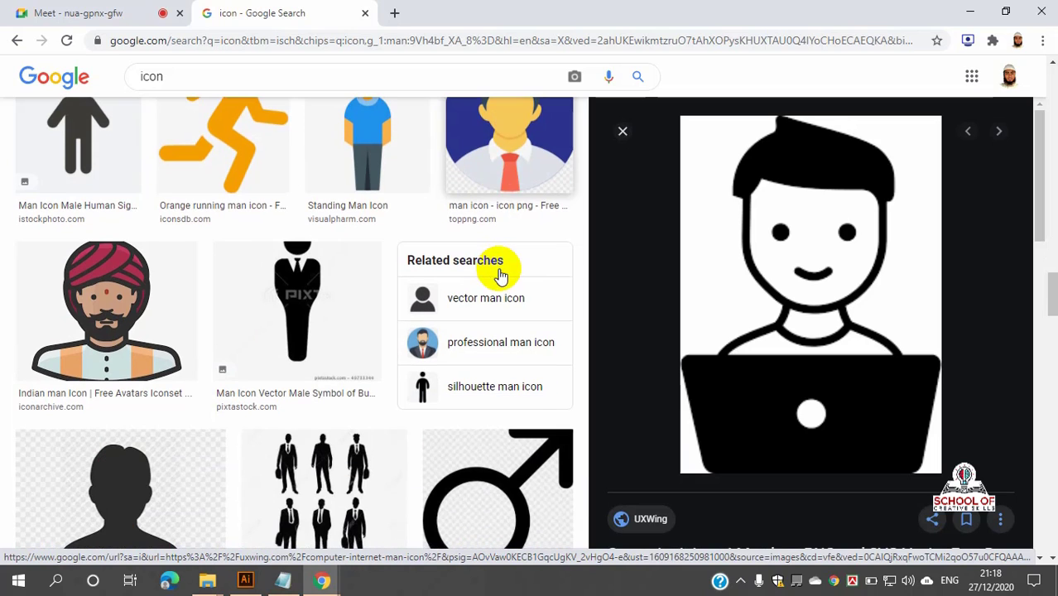
scroll(232, 249, "up", 4)
scroll(232, 249, "up", 3)
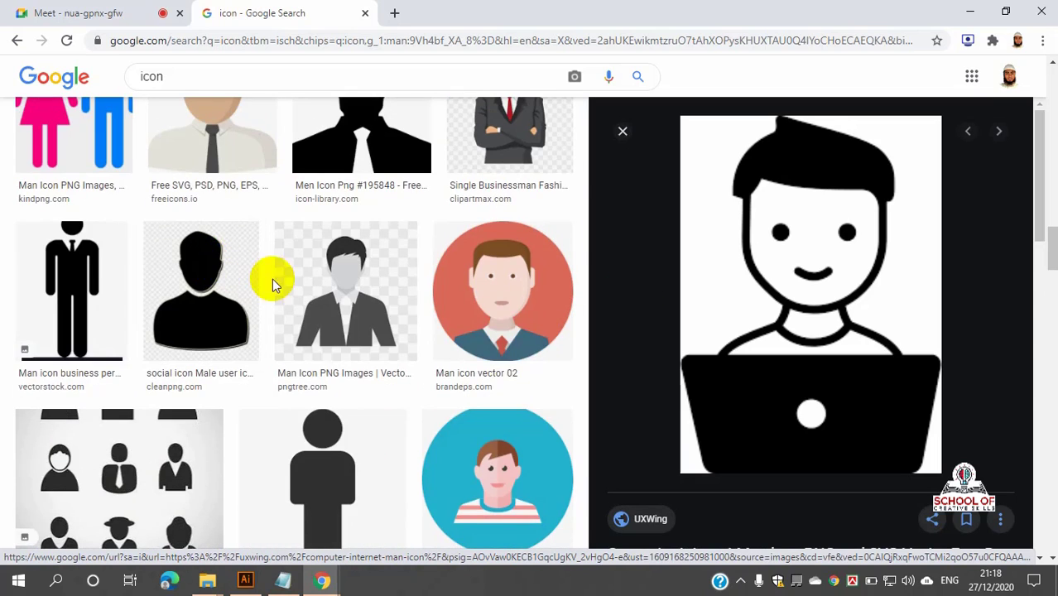
scroll(272, 283, "down", 5)
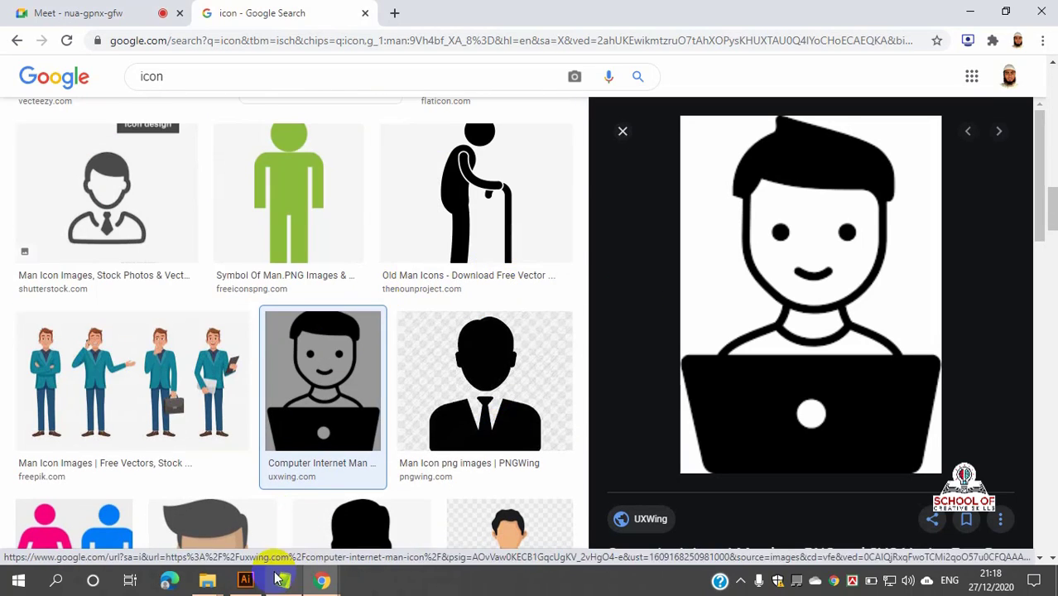
left_click(245, 580)
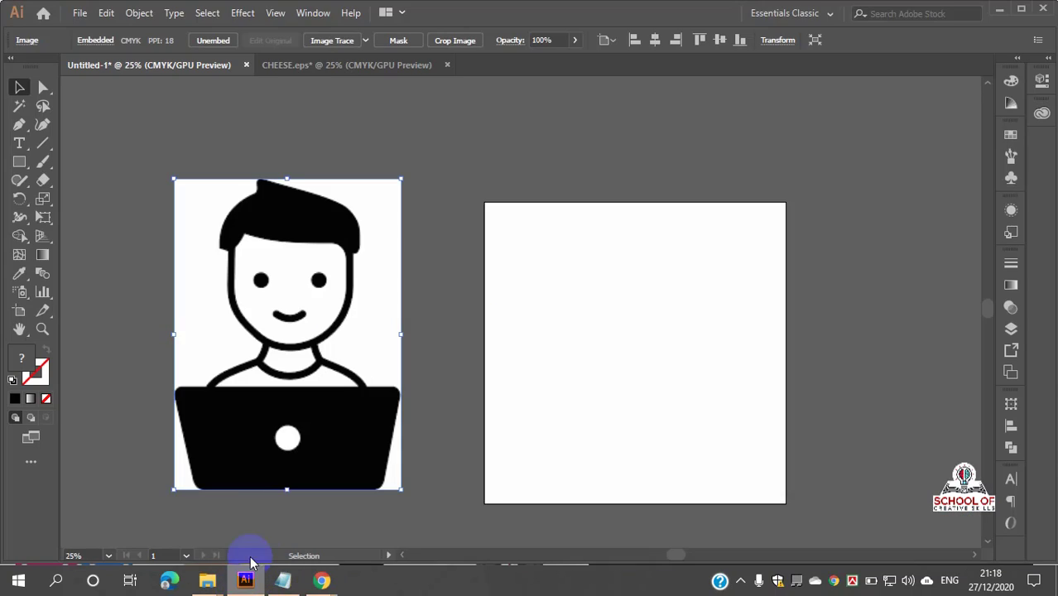
- Try tracing the laptop-man image with the Black and White Logo preset, and undo the trace
left_click(366, 40)
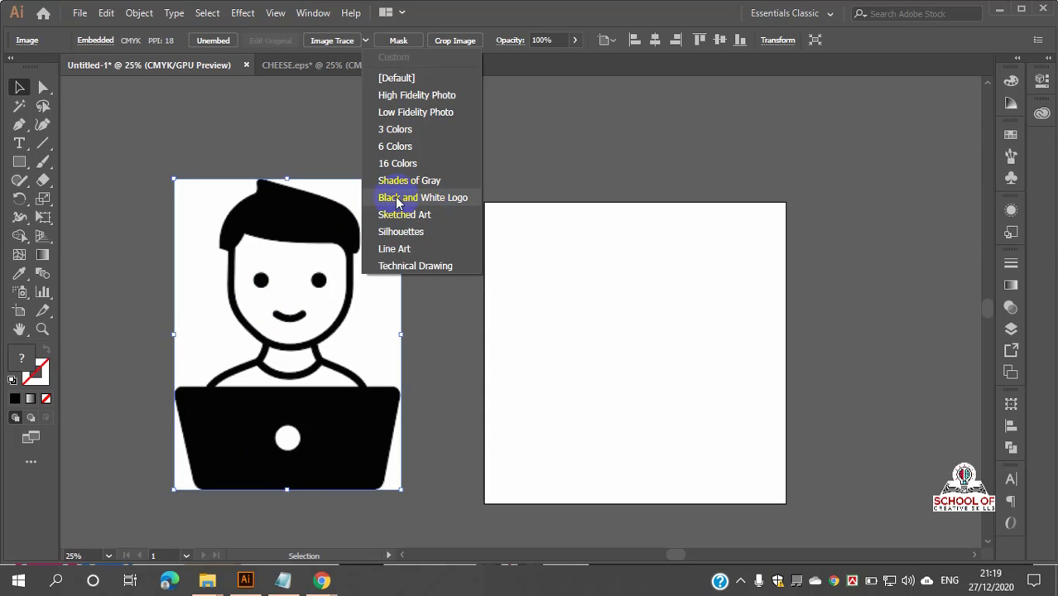
left_click(439, 199)
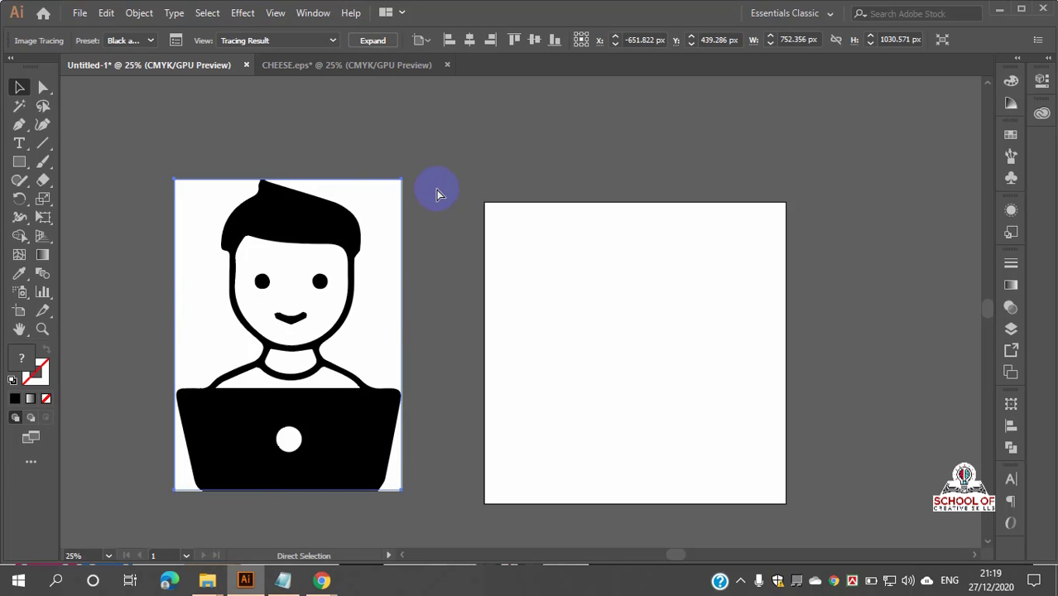
key("ctrl+z")
- Examine the edges of the untraced laptop-man bitmap up close around the hair and face
scroll(229, 258, "up", 7)
scroll(249, 214, "up", 3)
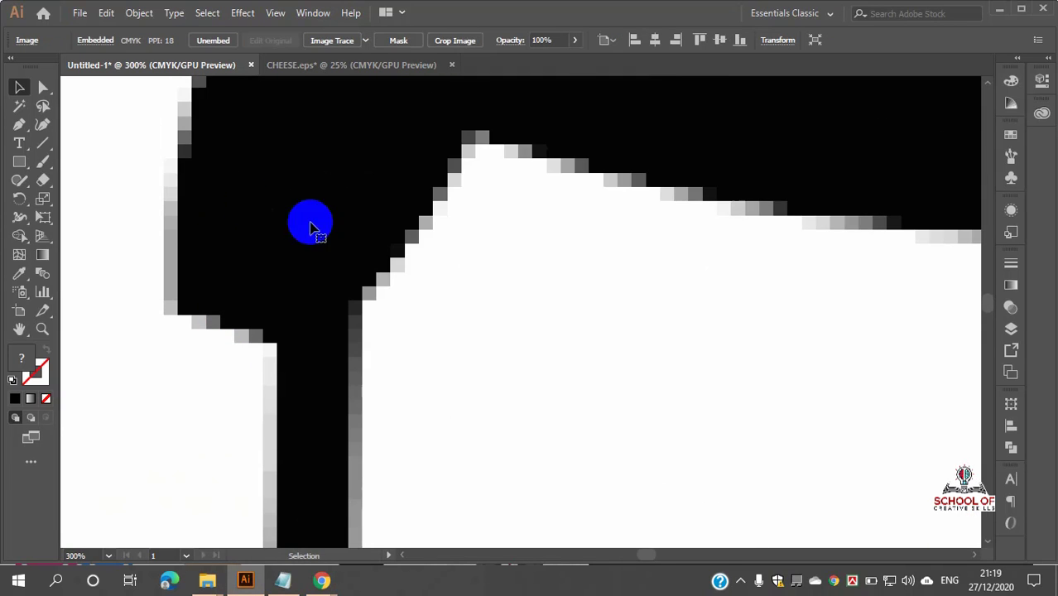
scroll(394, 260, "up", 3)
scroll(444, 279, "down", 4)
scroll(477, 287, "up", 7)
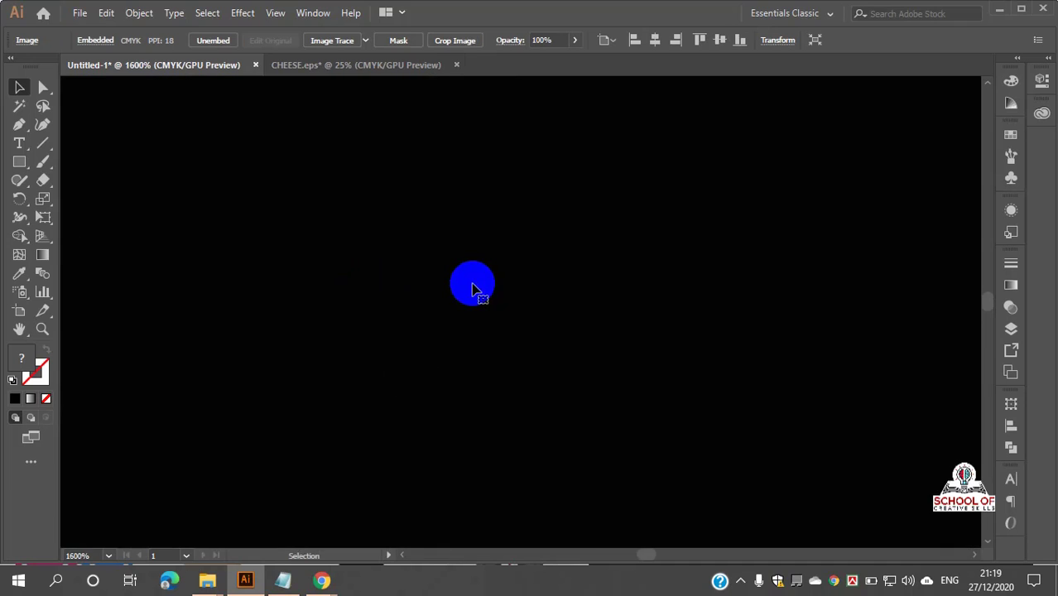
scroll(469, 282, "down", 3)
scroll(464, 207, "up", 6)
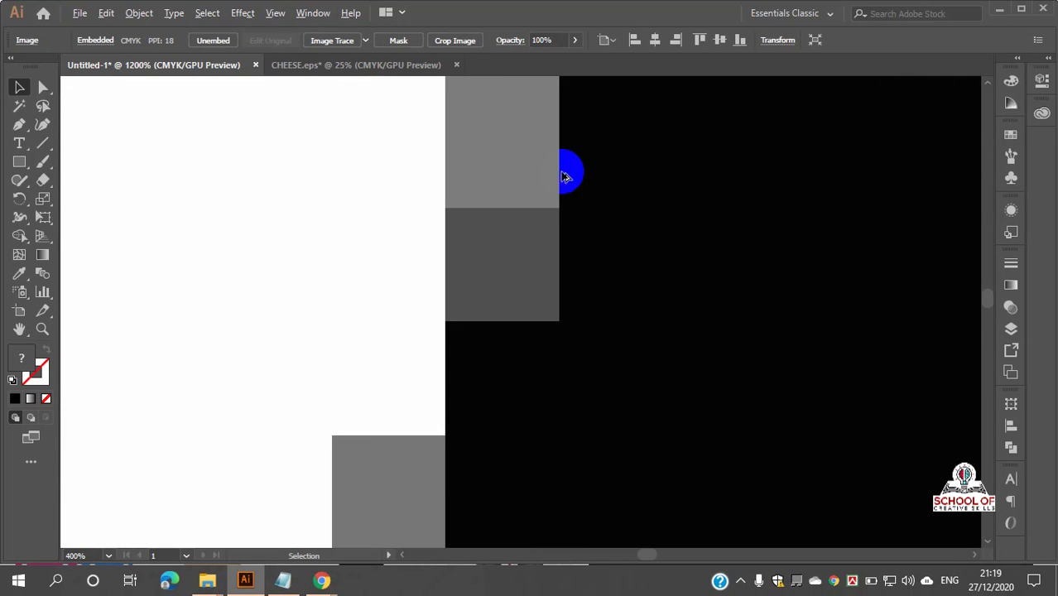
scroll(564, 176, "down", 7)
scroll(571, 300, "up", 3)
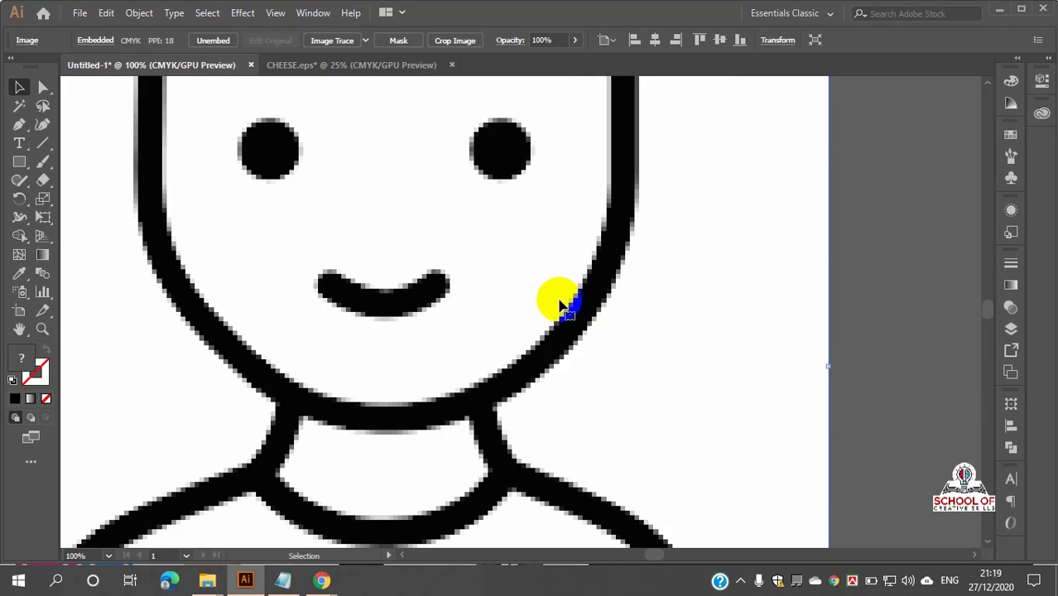
scroll(563, 306, "down", 2)
scroll(516, 290, "up", 1)
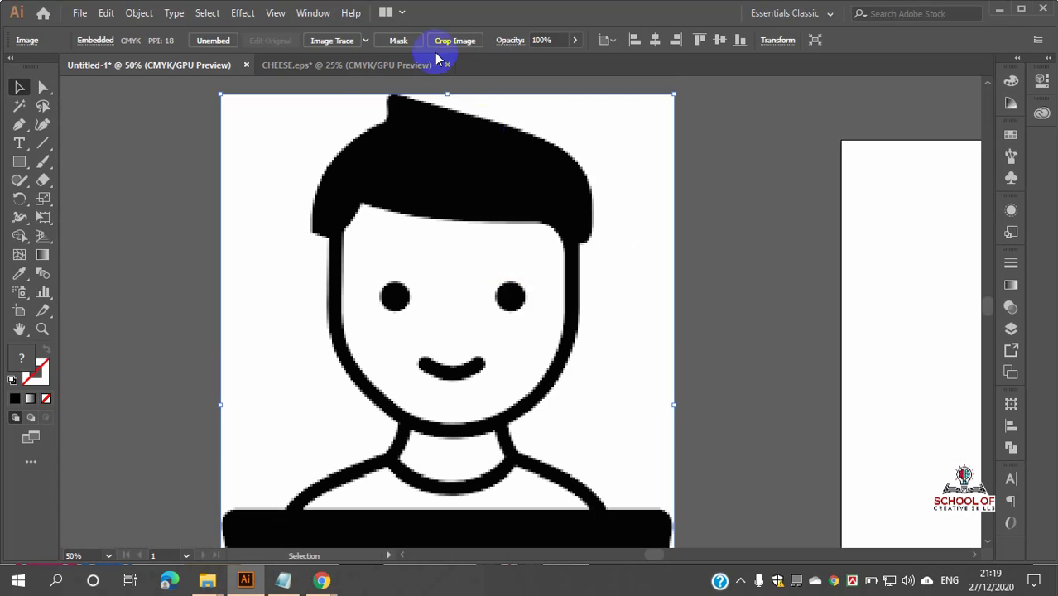
- Trace the laptop-man image with the Black and White Logo preset
left_click(367, 45)
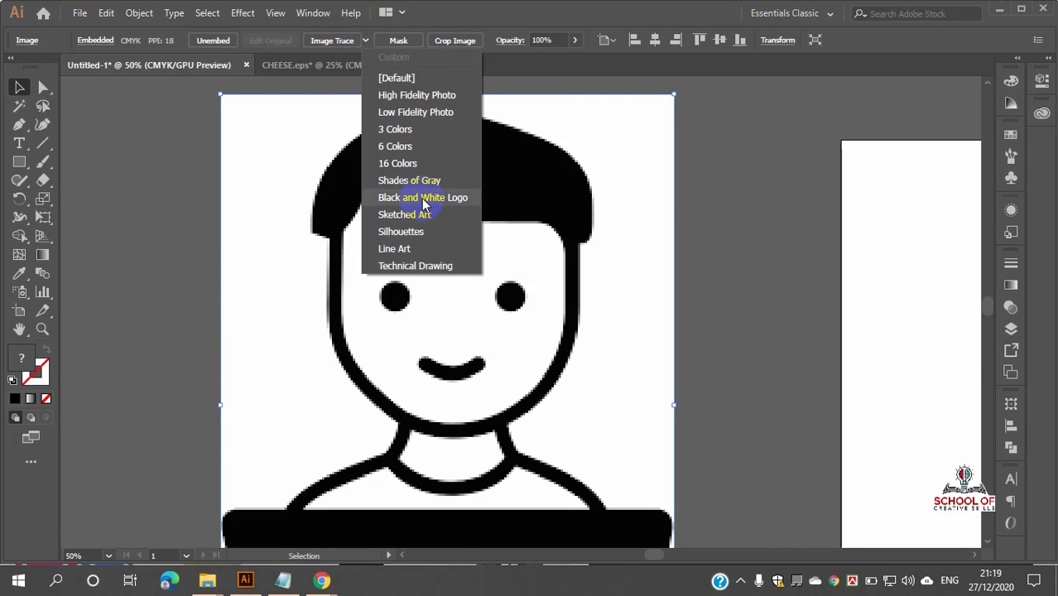
left_click(422, 200)
- Examine the edge quality of the traced hair and eye at very high magnification
scroll(457, 225, "up", 8)
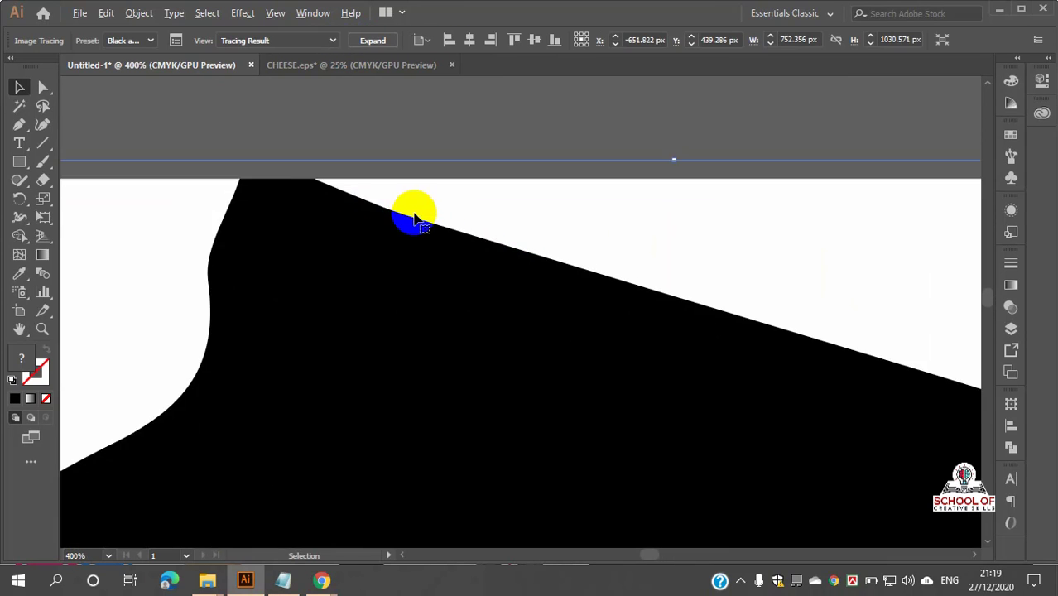
scroll(403, 230, "up", 10)
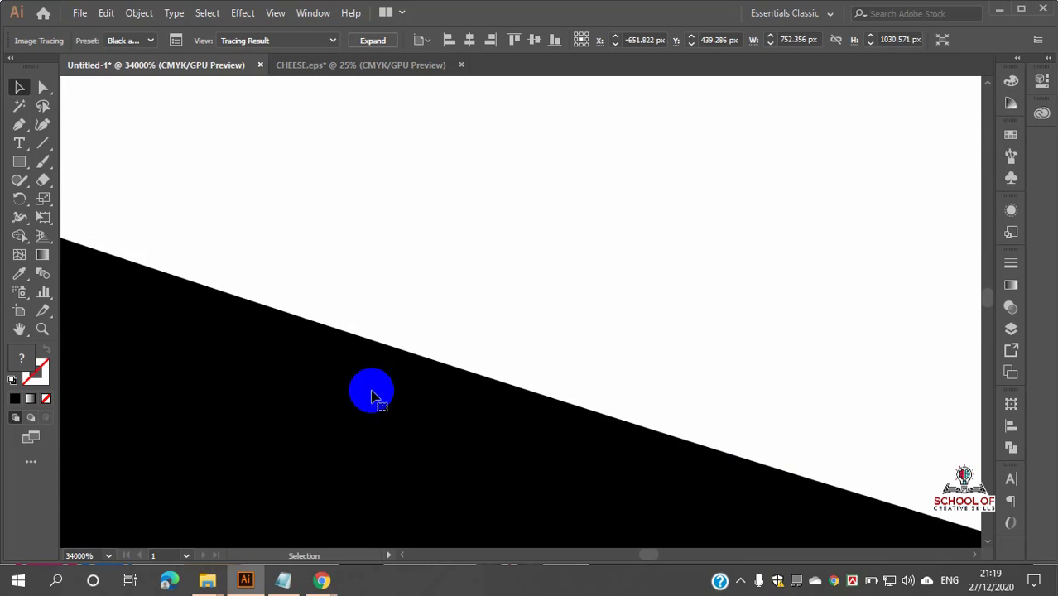
scroll(421, 377, "down", 3)
scroll(417, 362, "up", 5)
scroll(418, 357, "down", 3)
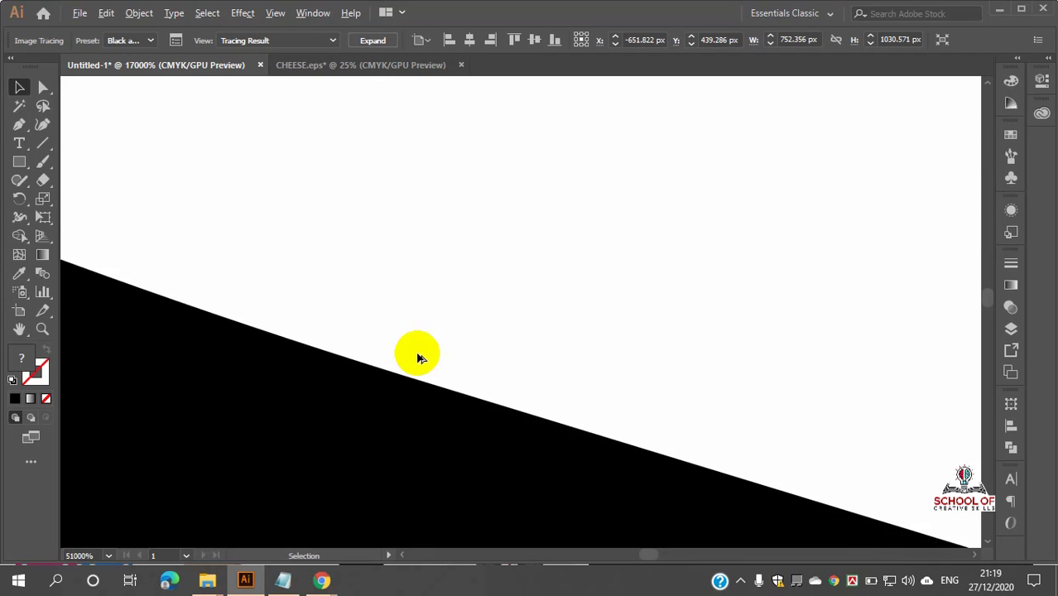
scroll(423, 354, "down", 1)
scroll(427, 352, "down", 15)
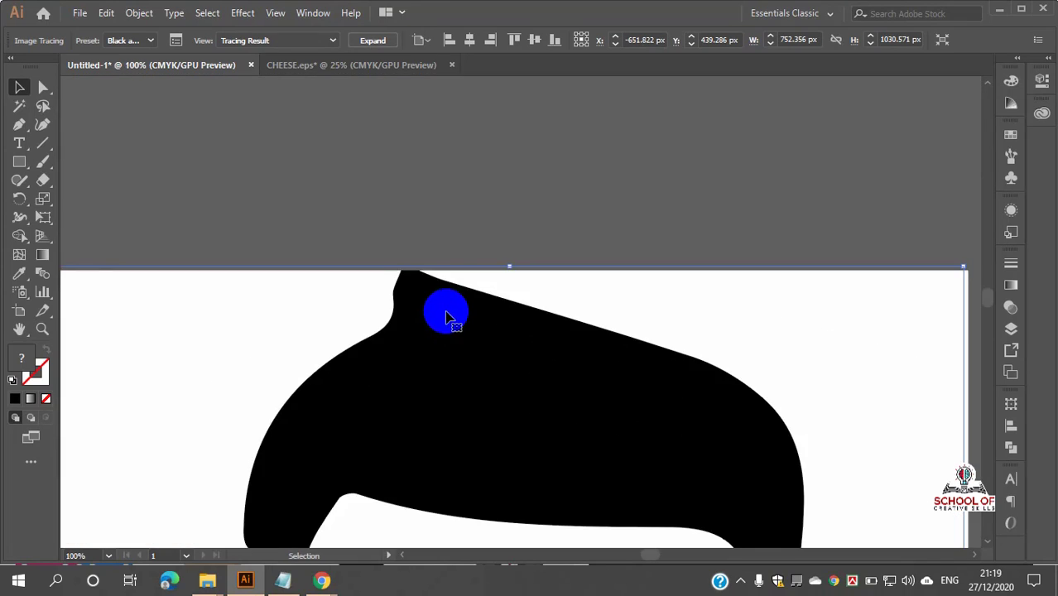
scroll(491, 371, "up", 8)
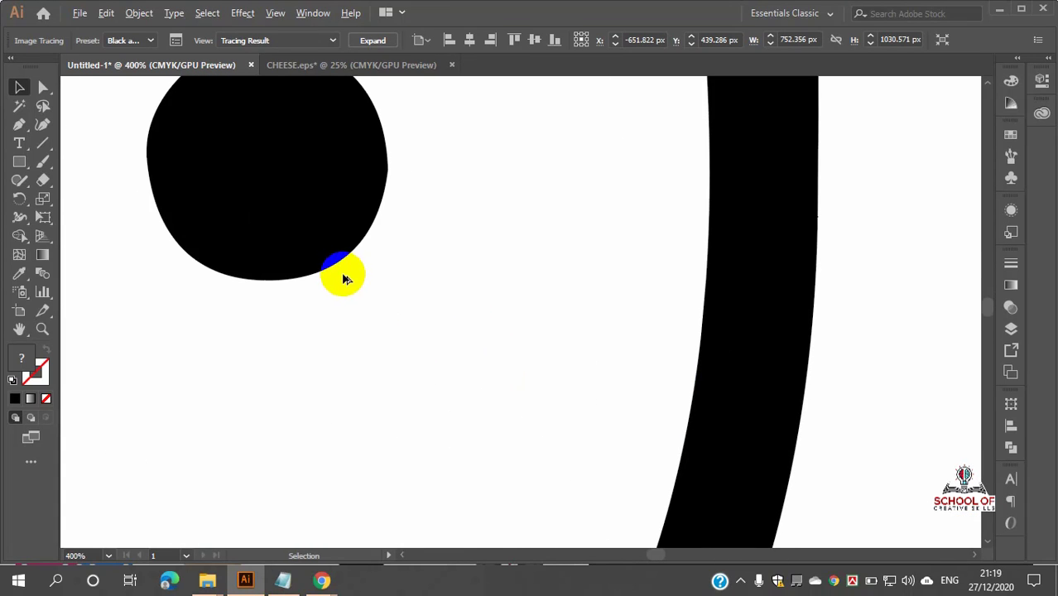
scroll(343, 279, "up", 3)
scroll(342, 225, "up", 3)
scroll(704, 418, "up", 2)
scroll(704, 418, "up", 2)
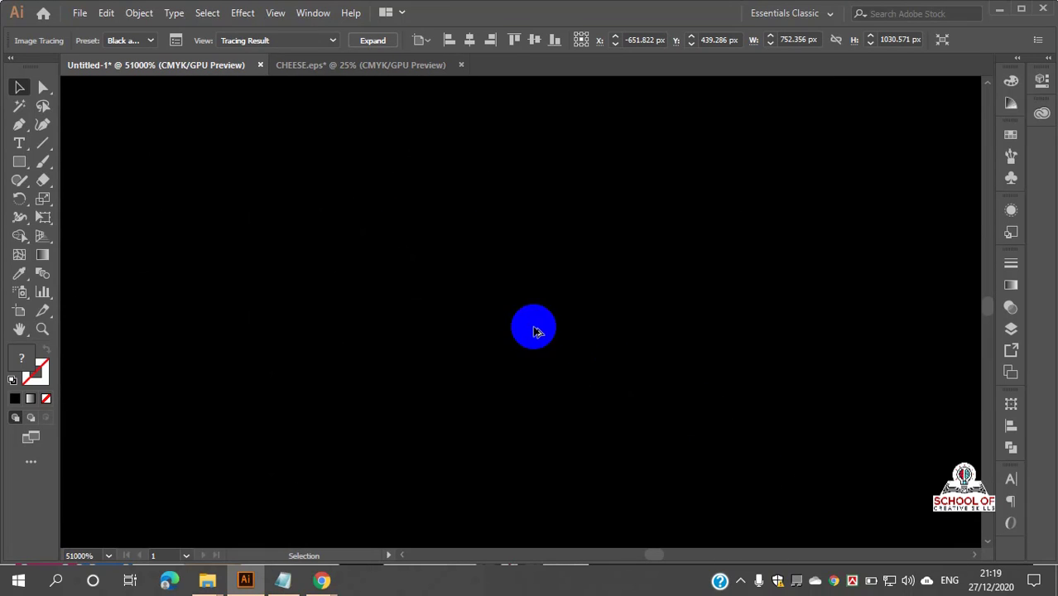
scroll(524, 309, "up", 2)
scroll(524, 310, "down", 12)
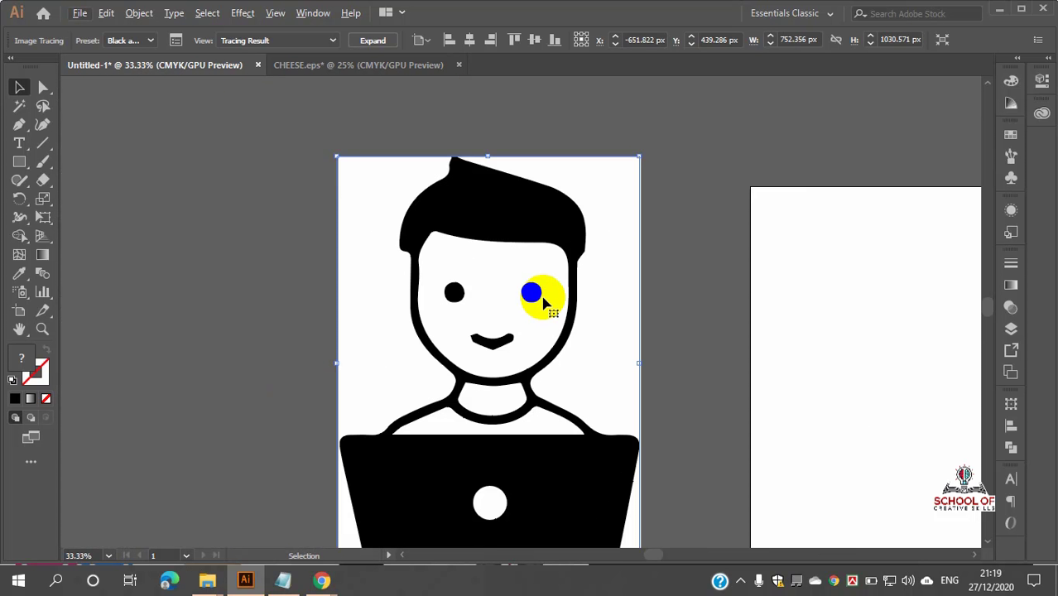
scroll(531, 291, "down", 1)
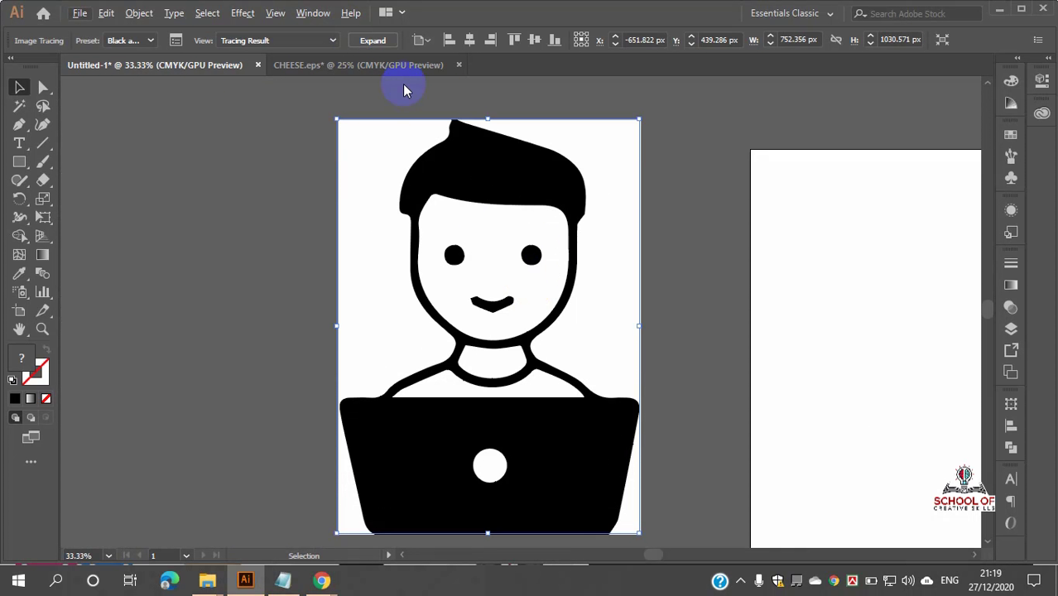
- Expand the laptop-man tracing into editable vector paths
left_click(374, 41)
left_click(702, 239)
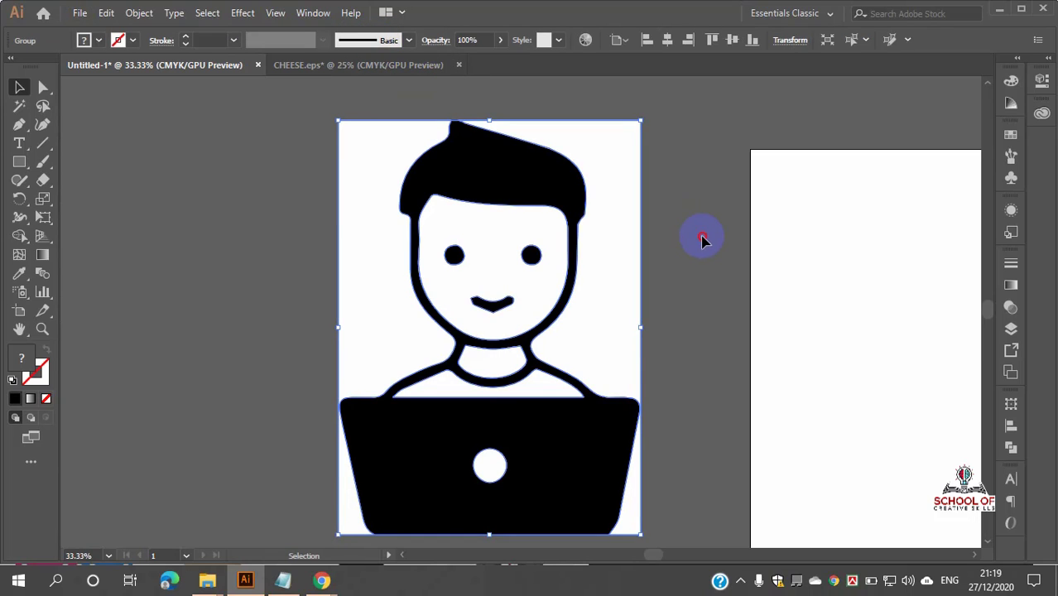
- Inspect the expanded laptop-man outlines around the hair, face and laptop
scroll(588, 269, "up", 2)
scroll(580, 248, "down", 4)
scroll(563, 222, "up", 3)
left_click_drag(543, 225, 495, 209)
scroll(494, 209, "down", 1)
scroll(494, 209, "down", 2)
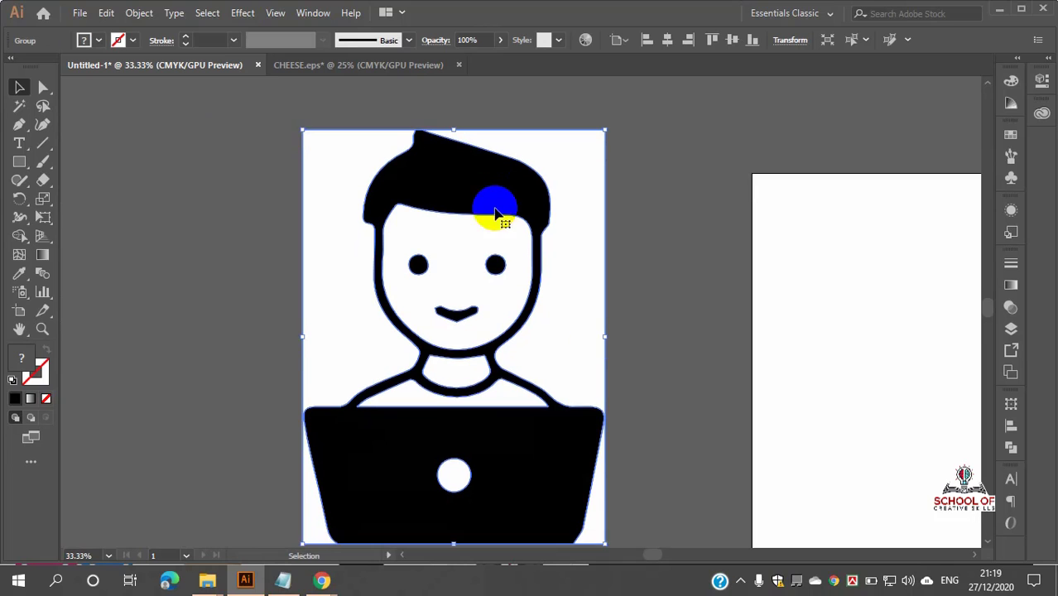
scroll(495, 213, "down", 2)
scroll(494, 213, "up", 3)
scroll(494, 212, "up", 2)
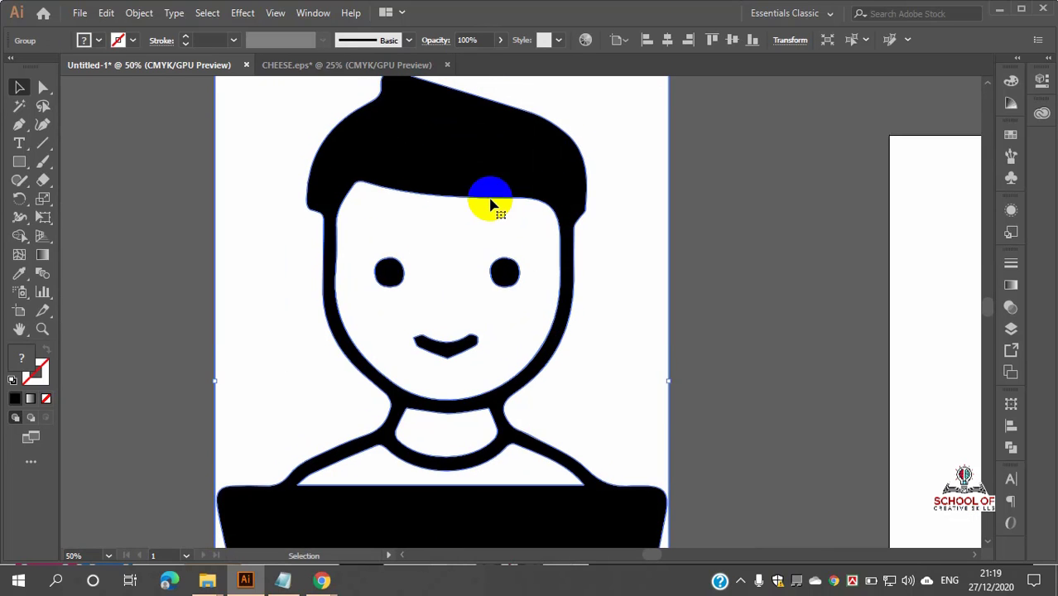
- Ungroup the expanded laptop-man artwork
left_click(714, 214)
scroll(424, 154, "down", 1)
left_click(427, 160)
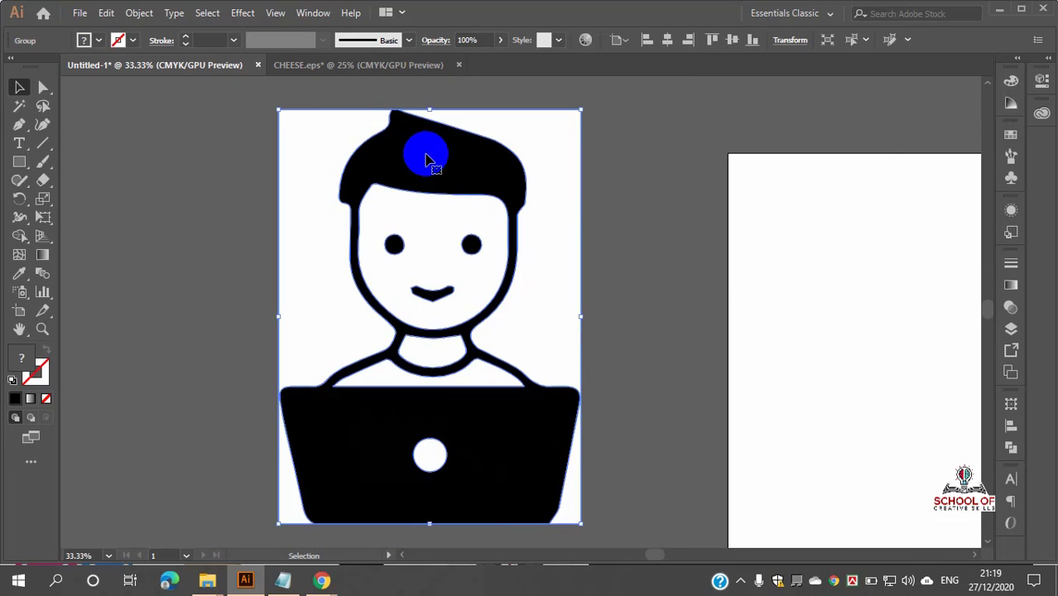
left_click(662, 222)
left_click(432, 137)
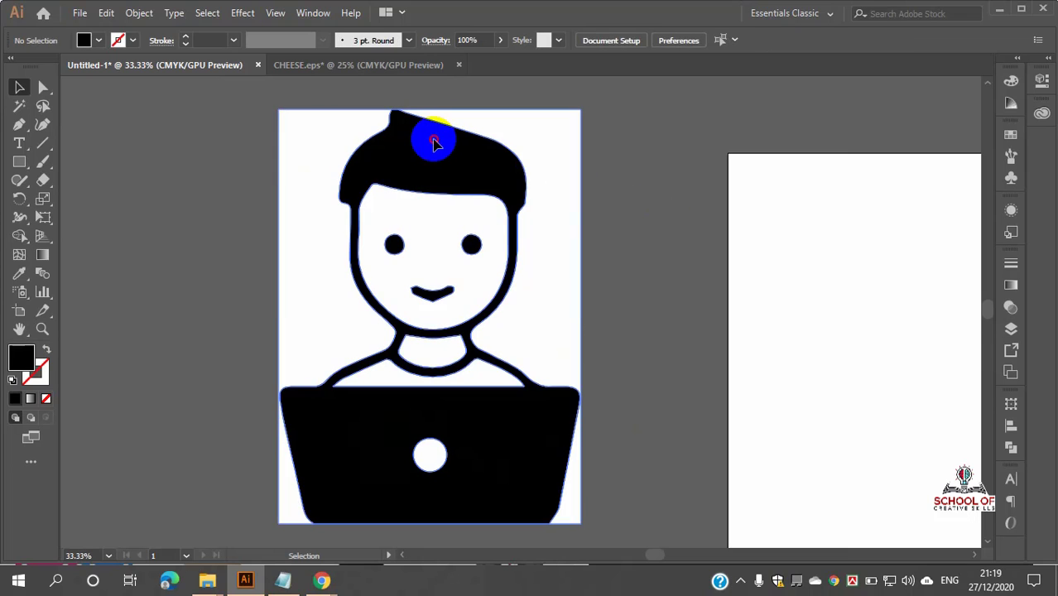
right_click(434, 141)
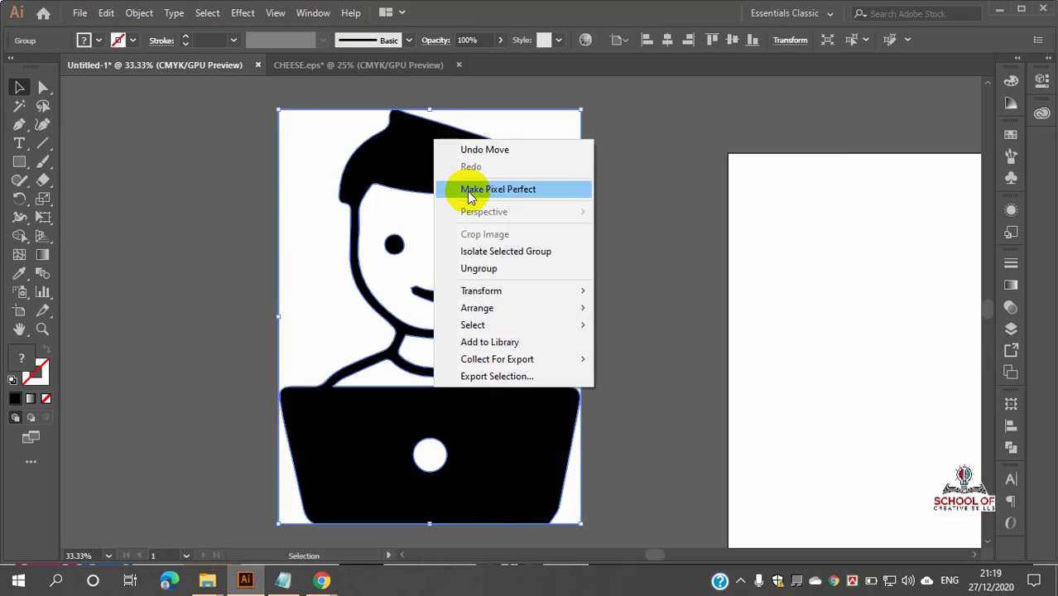
left_click(479, 269)
- Delete the two white background shapes on either side of the laptop man
left_click(582, 190)
left_click(553, 157)
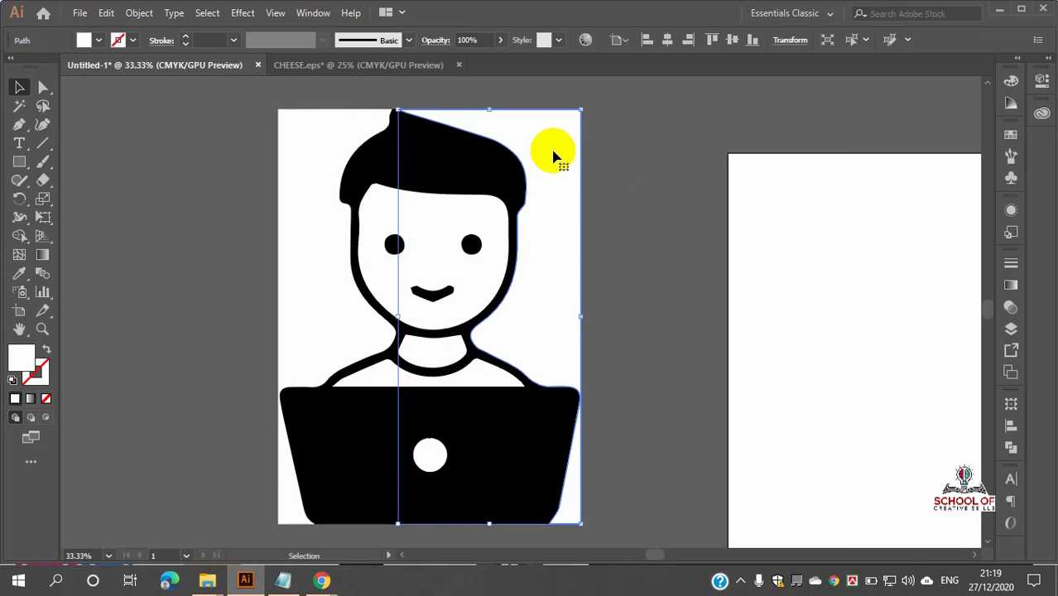
key("Delete")
left_click(407, 166)
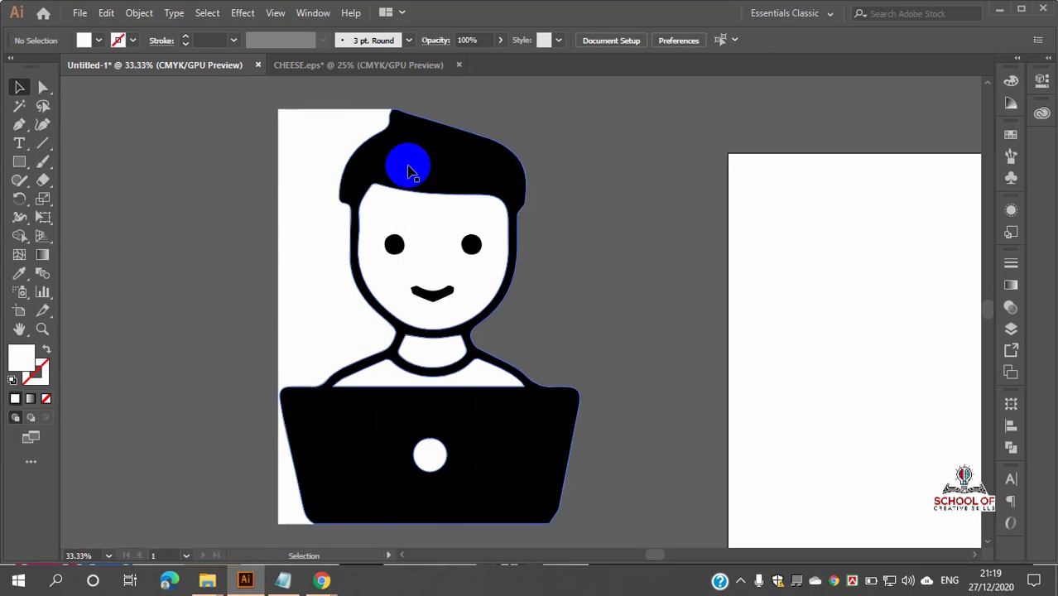
left_click(322, 143)
key("Delete")
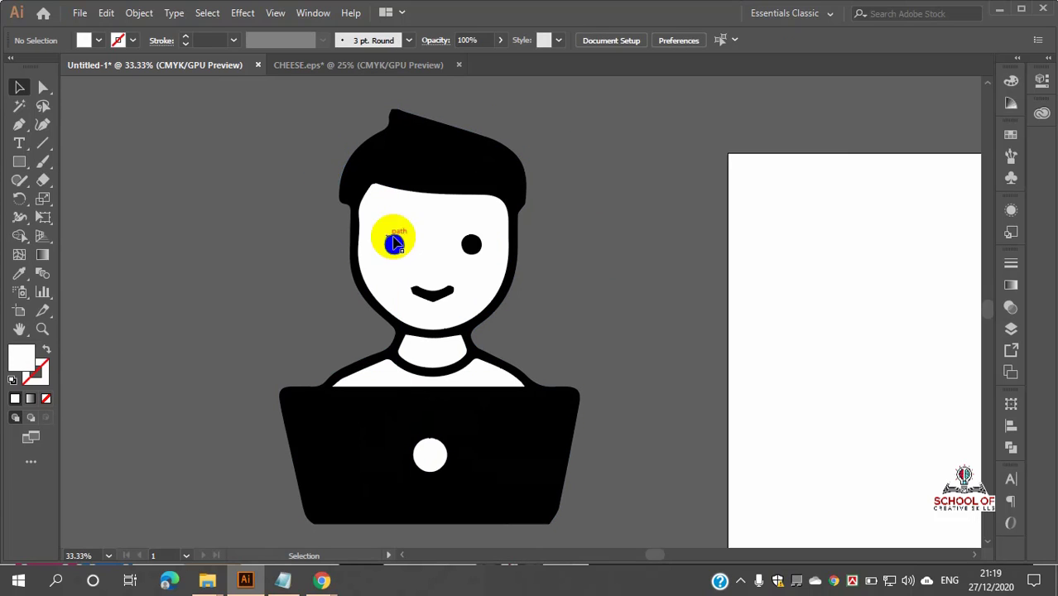
- Delete the white shapes filling the face, neck, shirt and laptop's round logo
left_click(437, 231)
key("Delete")
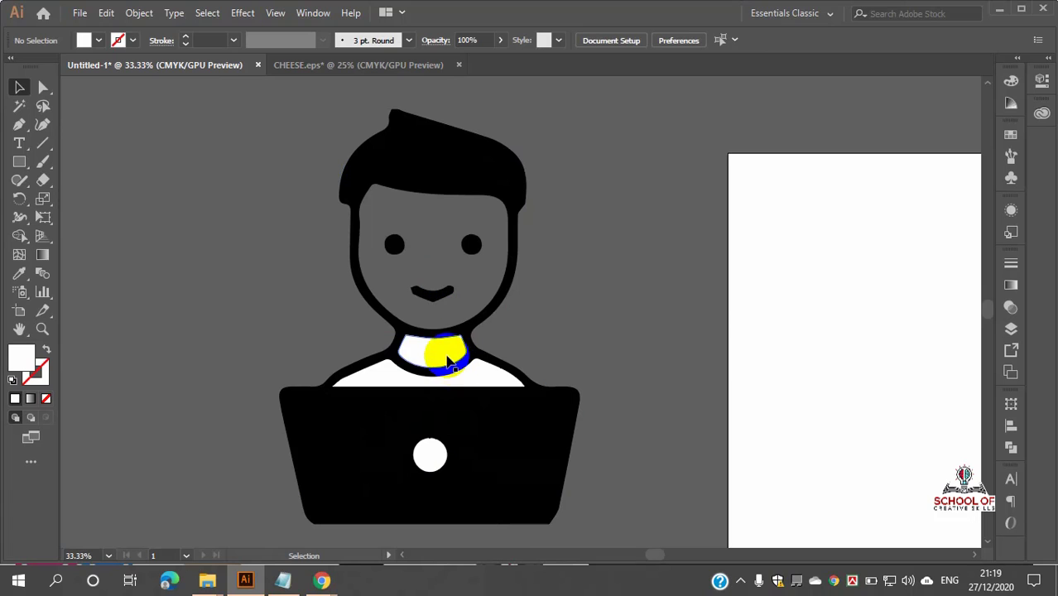
left_click(436, 349)
key("Delete")
left_click(479, 375)
key("Delete")
left_click(470, 438)
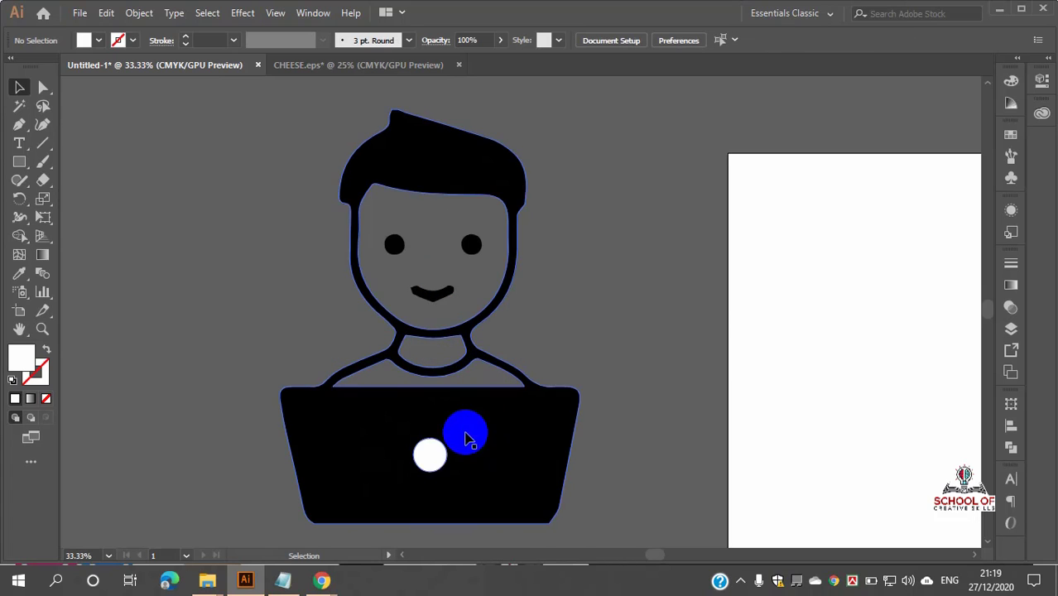
left_click(434, 452)
key("Delete")
left_click(476, 449)
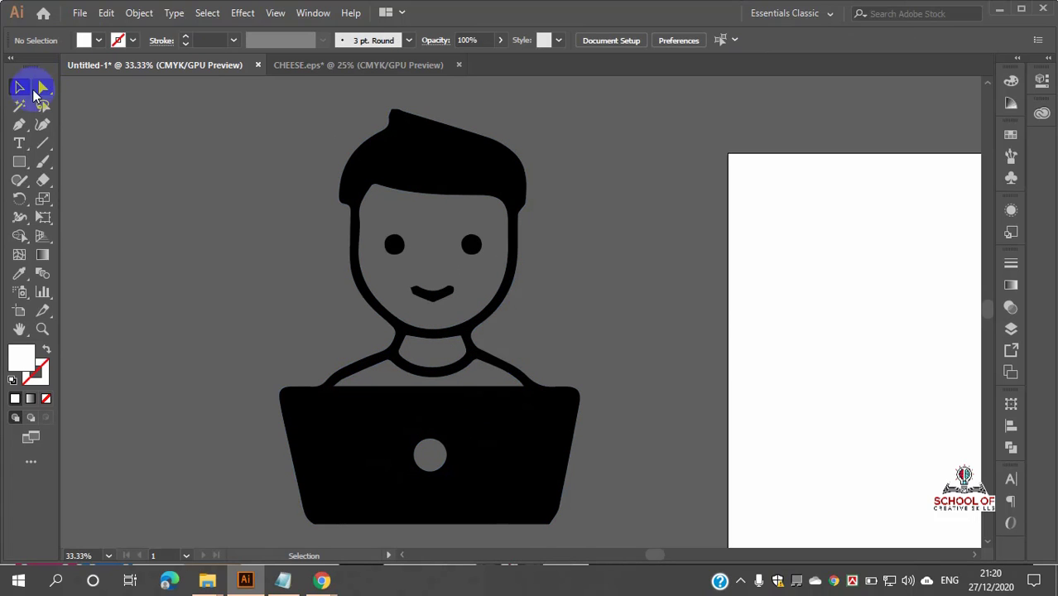
- Release the compound path of the laptop man's black body outline
left_click_drag(430, 165, 577, 106)
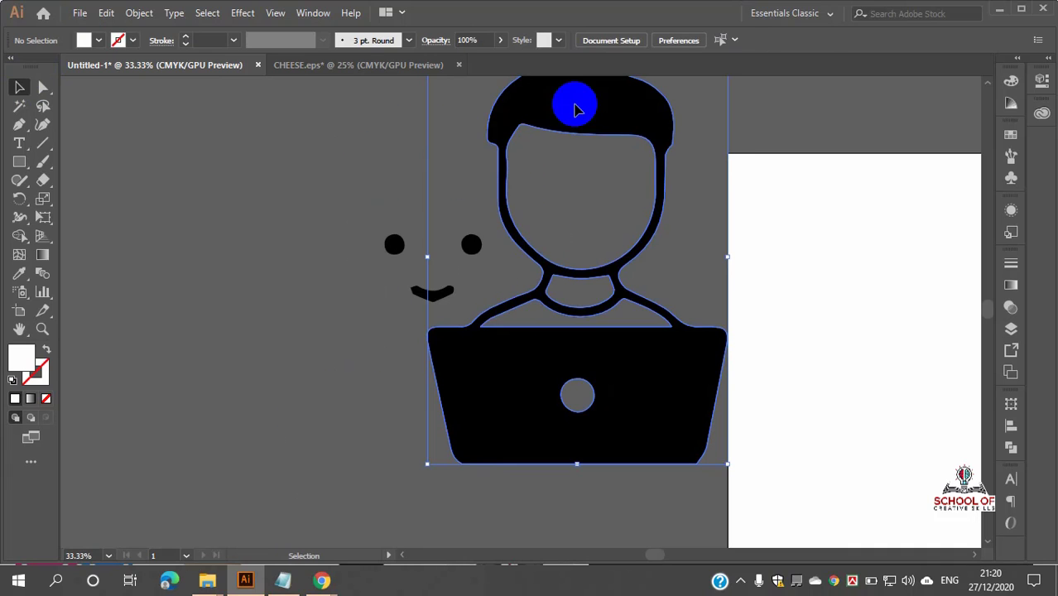
key("ctrl+z")
right_click(469, 162)
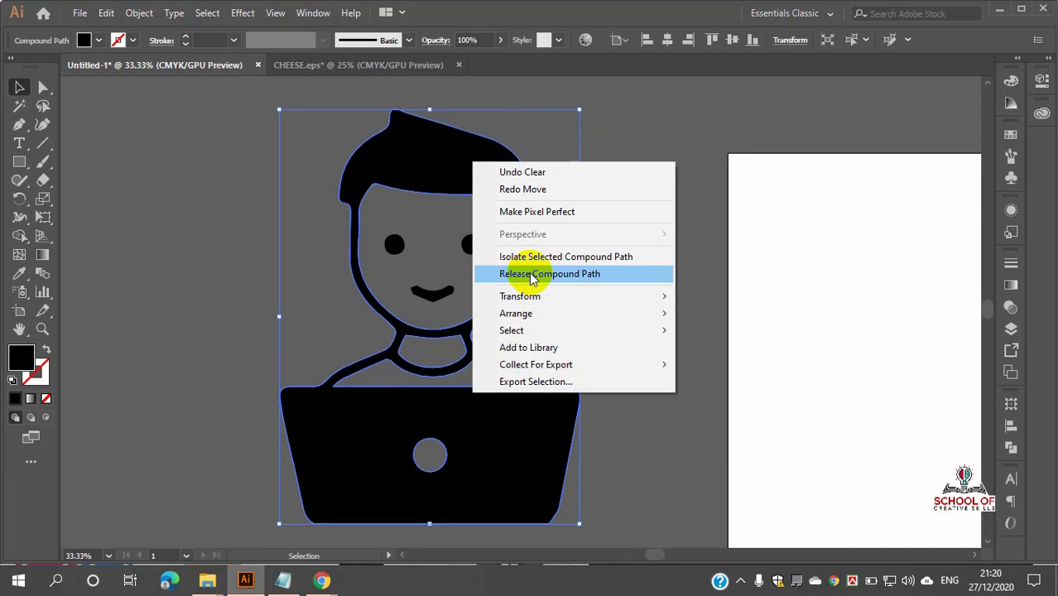
left_click(560, 274)
- Pull the released face, body, mouth, neck, shirt and laptop circle shapes apart
left_click_drag(477, 246, 707, 216)
left_click_drag(409, 225, 536, 155)
left_click_drag(496, 255, 225, 303)
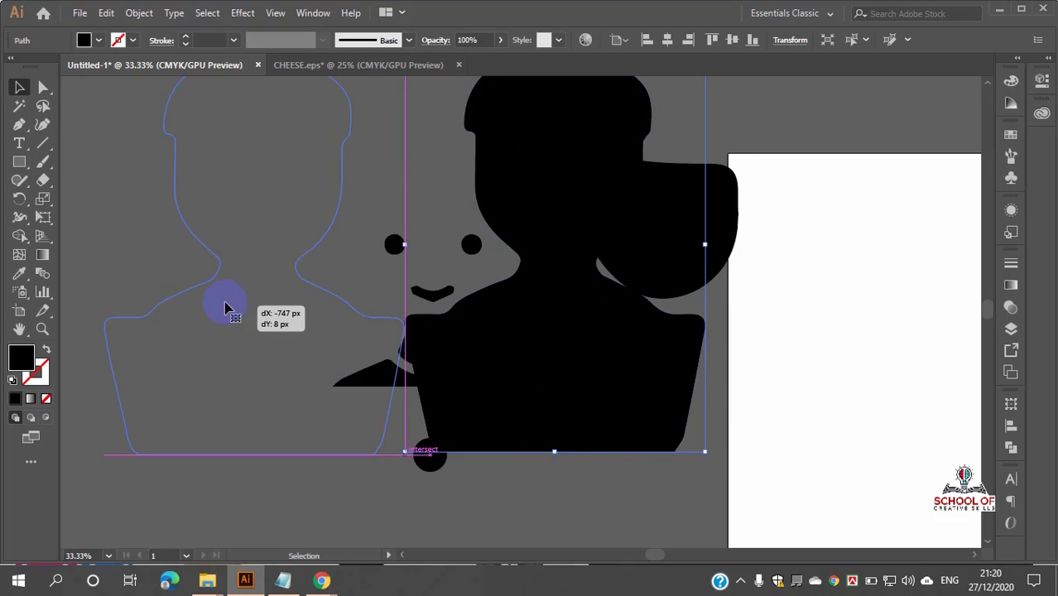
left_click_drag(425, 294, 502, 145)
left_click_drag(465, 345, 583, 253)
left_click_drag(479, 371, 583, 364)
left_click_drag(430, 455, 584, 454)
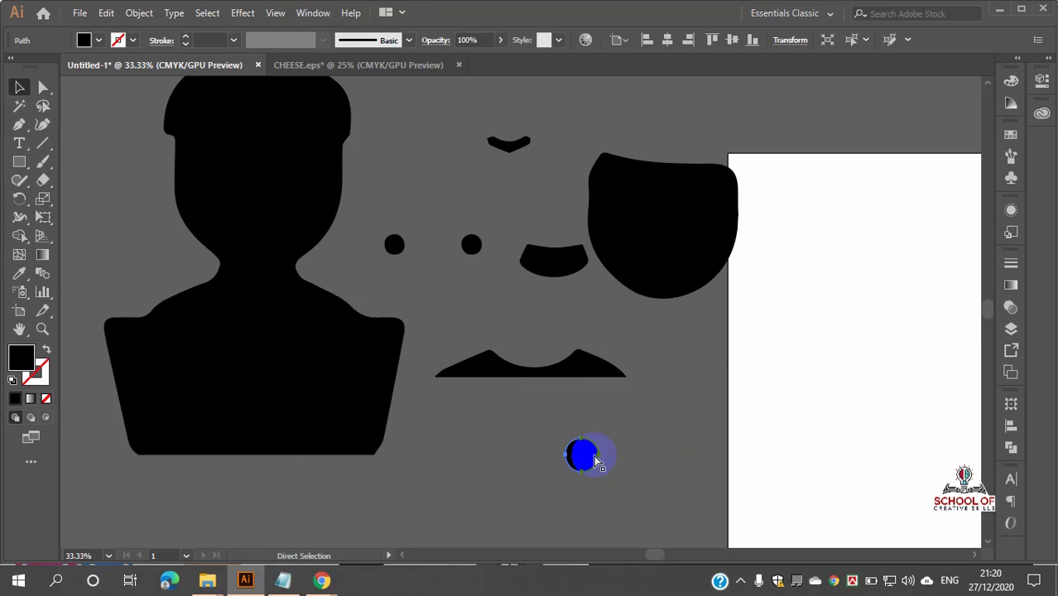
- Undo the moves of the separate shapes and the release of the compound path
key("ctrl+z")
key("ctrl+z")
key("ctrl+z")
key("ctrl+z")
key("ctrl+z")
key("ctrl+z")
key("ctrl+z")
key("ctrl+z")
key("ctrl+z")
key("ctrl+z")
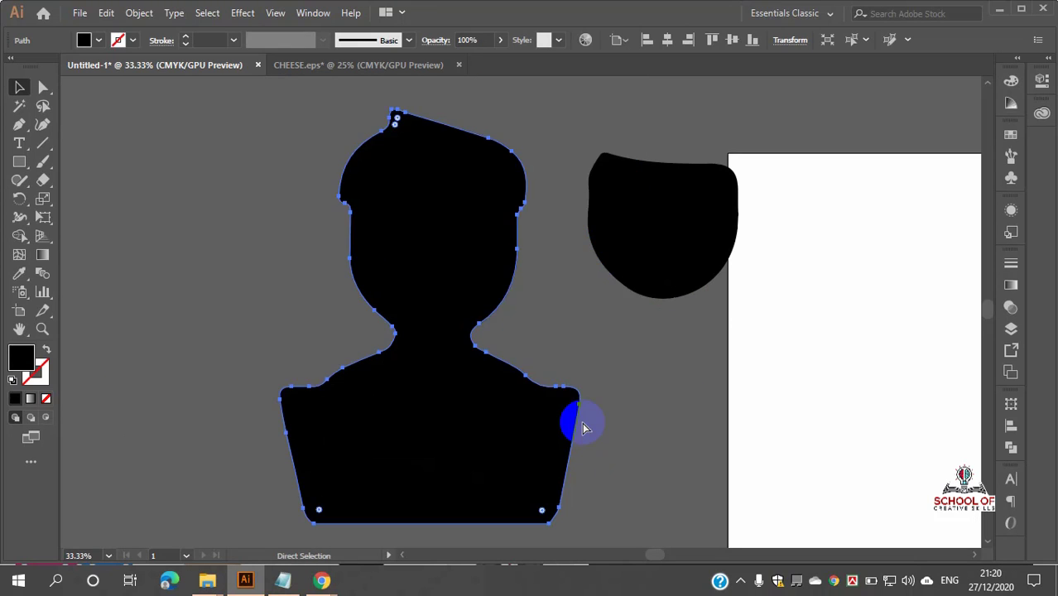
left_click(615, 331)
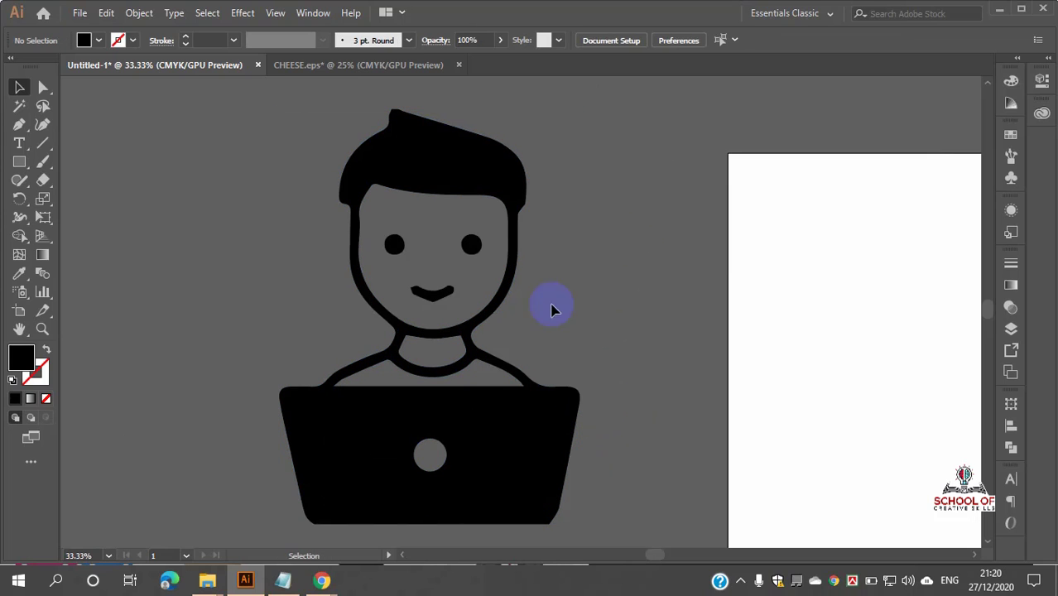
- Group the laptop man's eyes, mouth and body outline into one object
left_click_drag(394, 443, 425, 324)
key("ctrl+z")
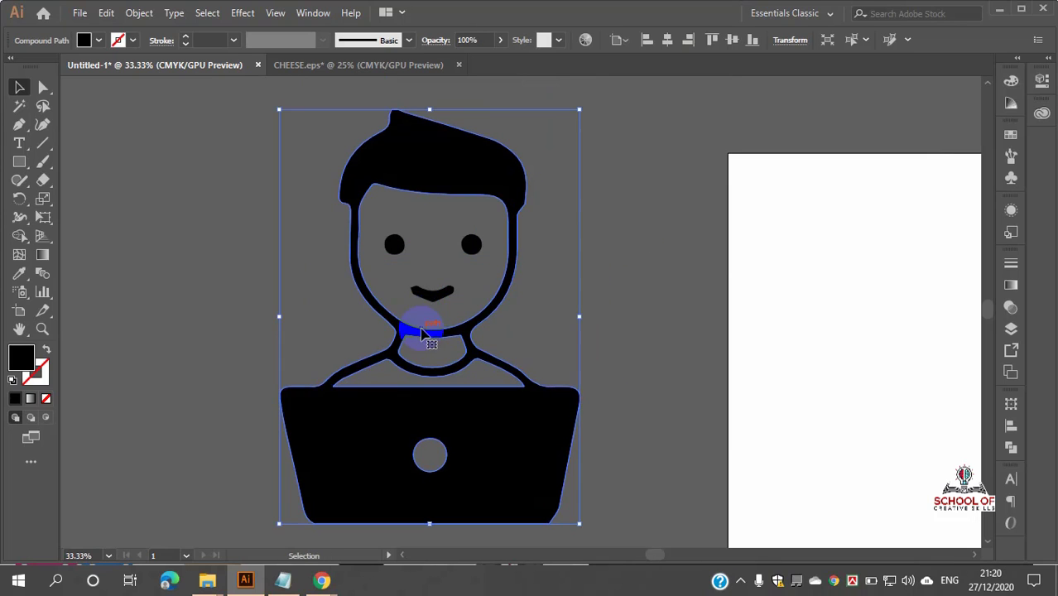
left_click(430, 289)
left_click(392, 246, "shift")
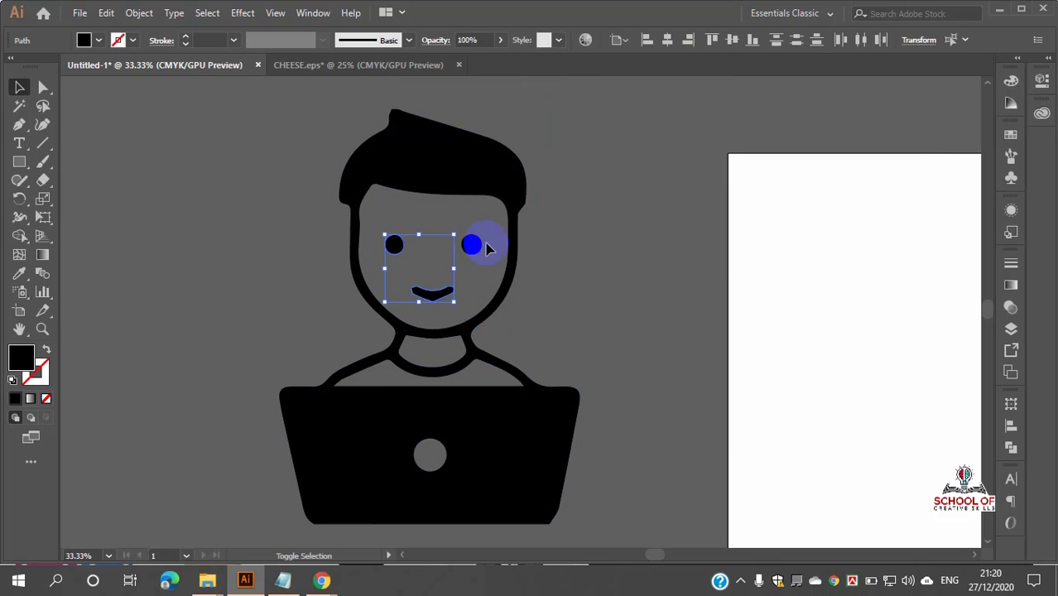
left_click(466, 173, "shift")
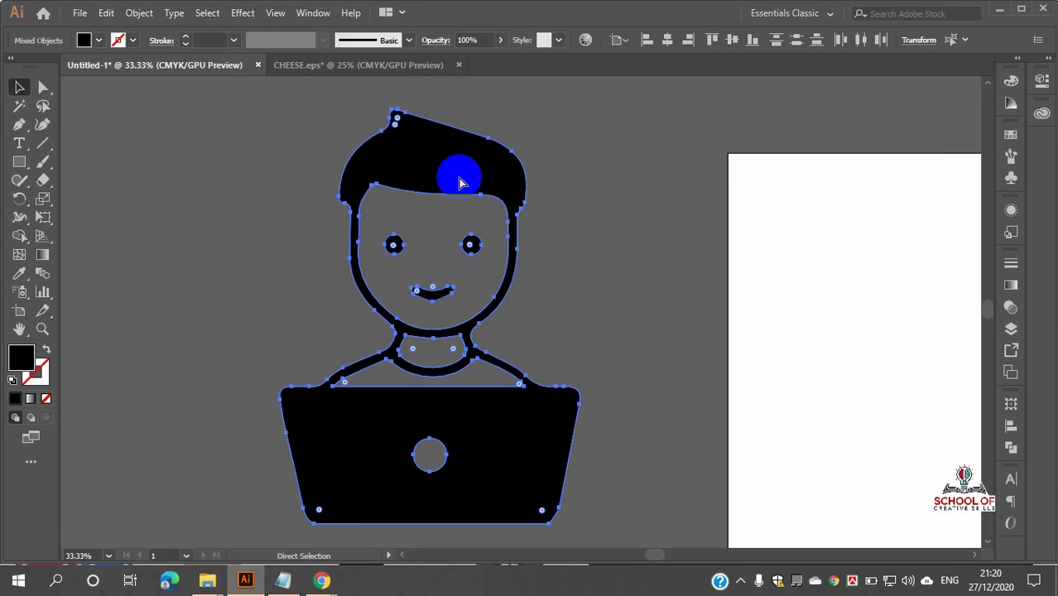
key("ctrl+g")
- Move the grouped laptop-man icon onto the artboard and scale it down to fit inside with margins
scroll(312, 303, "down", 1)
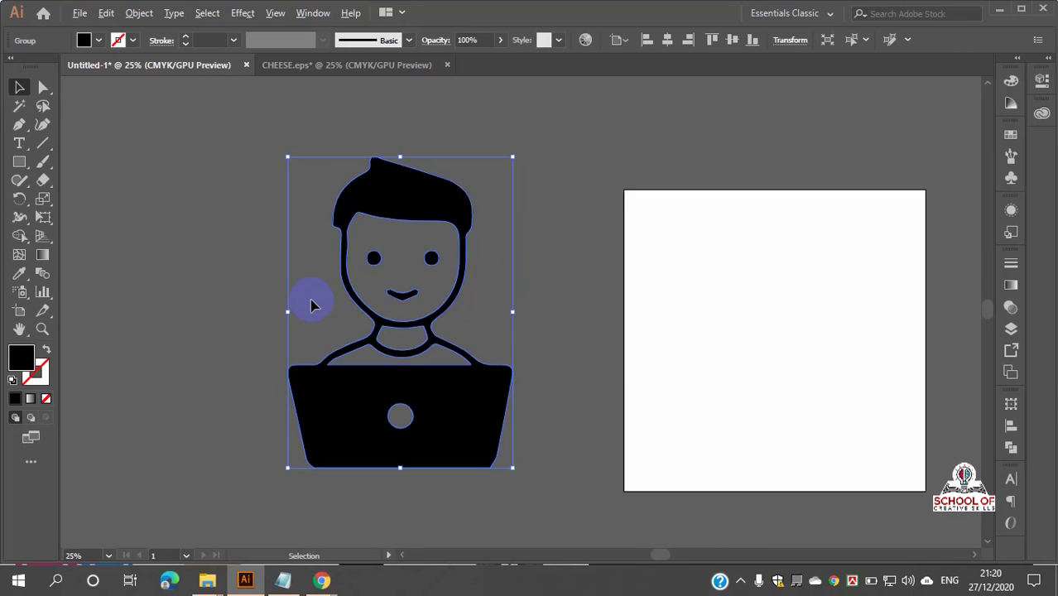
scroll(437, 291, "up", 3)
scroll(468, 283, "down", 2)
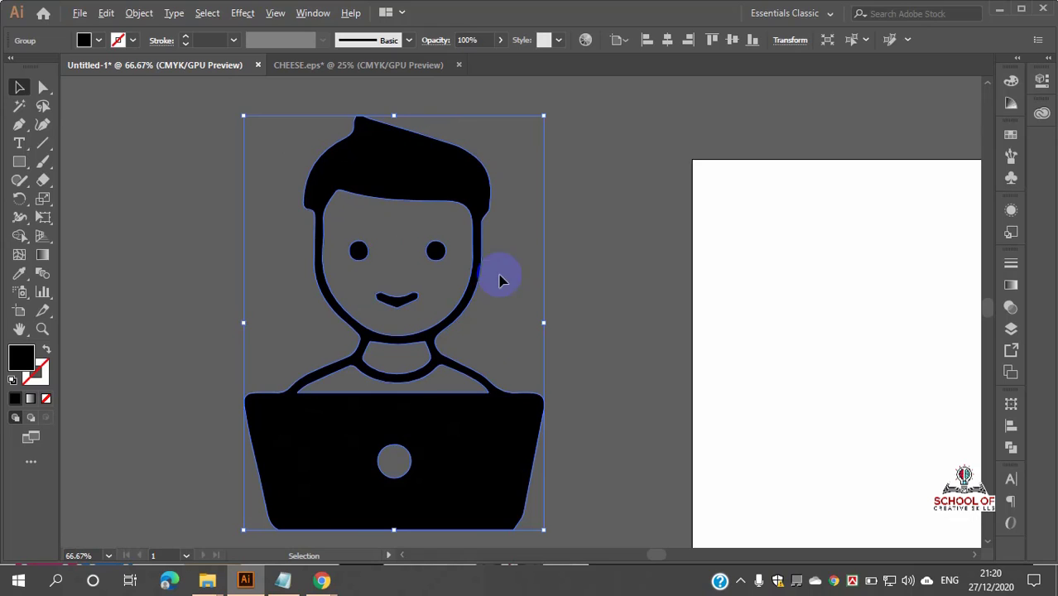
left_click(608, 255)
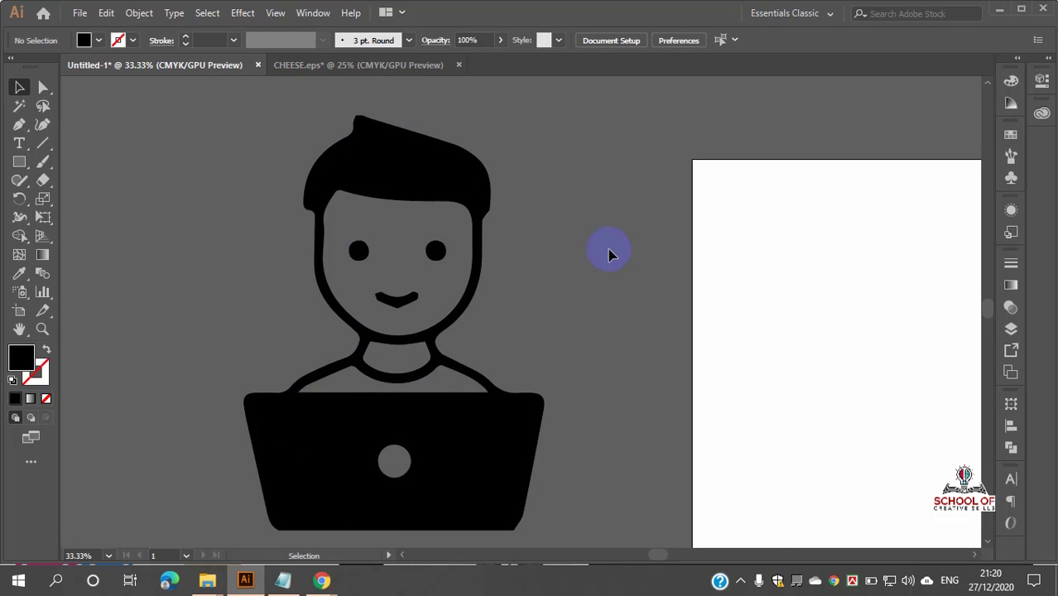
scroll(533, 287, "down", 2)
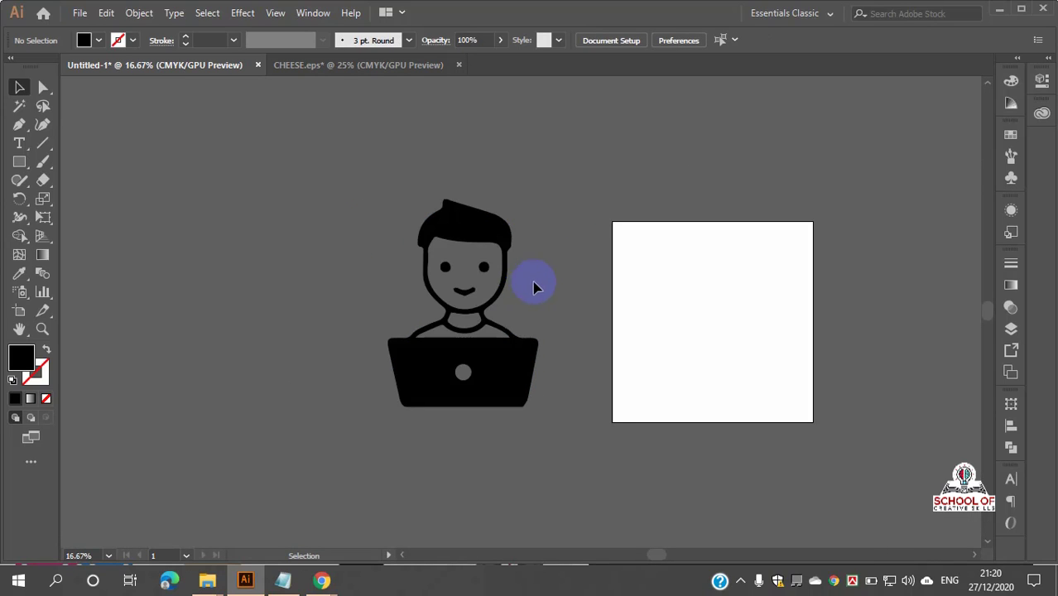
left_click_drag(748, 312, 537, 317)
left_click_drag(300, 394, 550, 383)
left_click_drag(623, 408, 602, 361)
key("ctrl+1")
scroll(595, 384, "down", 4)
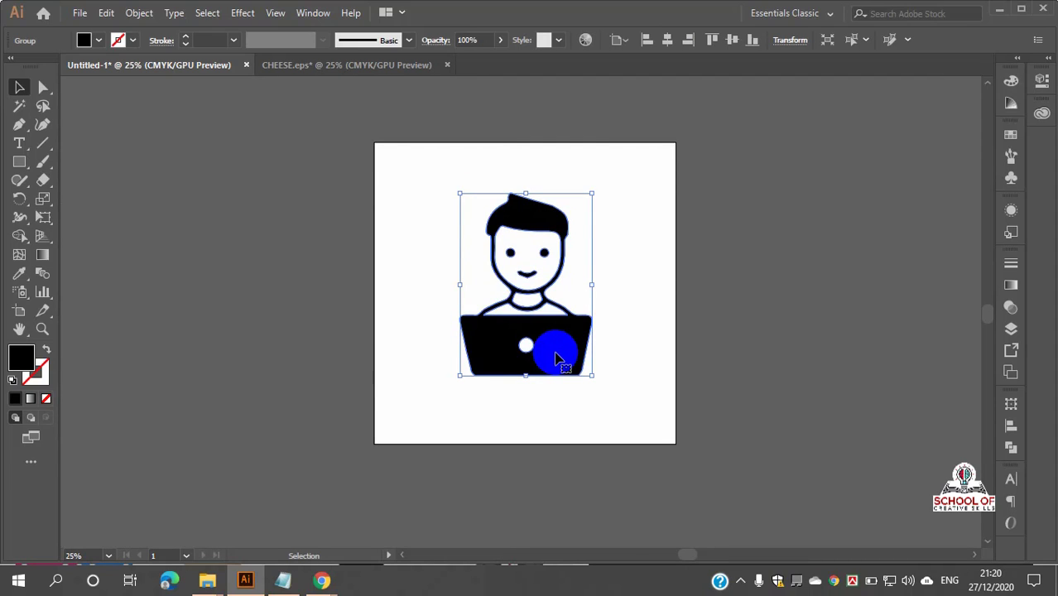
key("a")
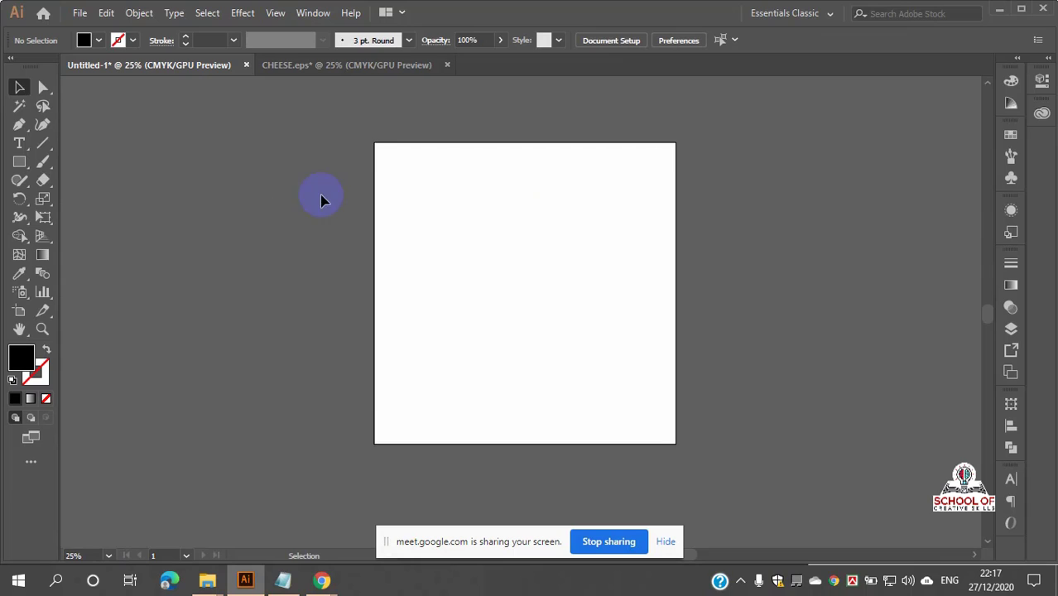
scroll(538, 261, "up", 2)
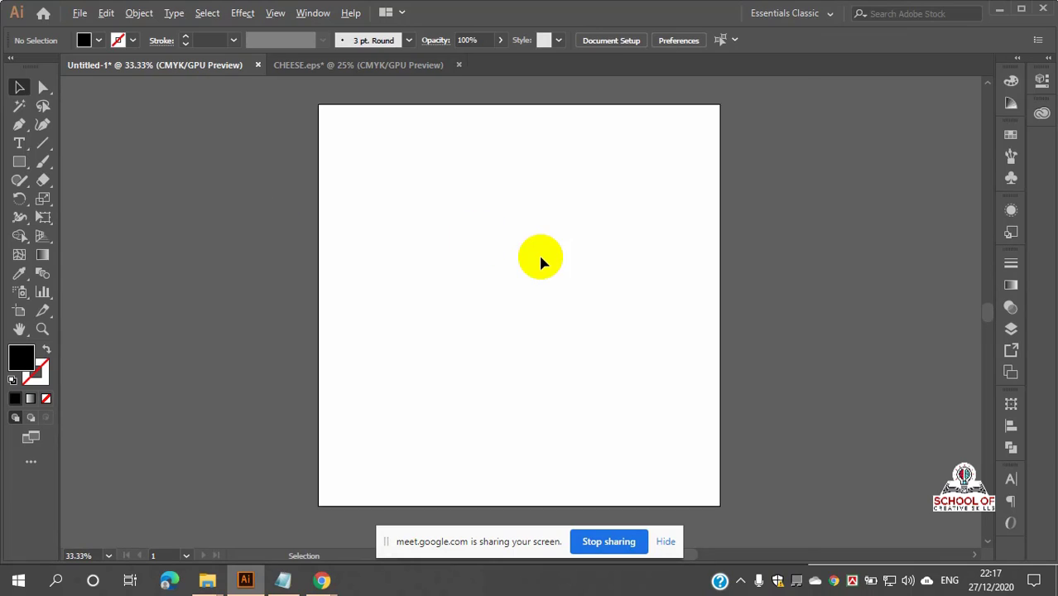
scroll(536, 261, "down", 1)
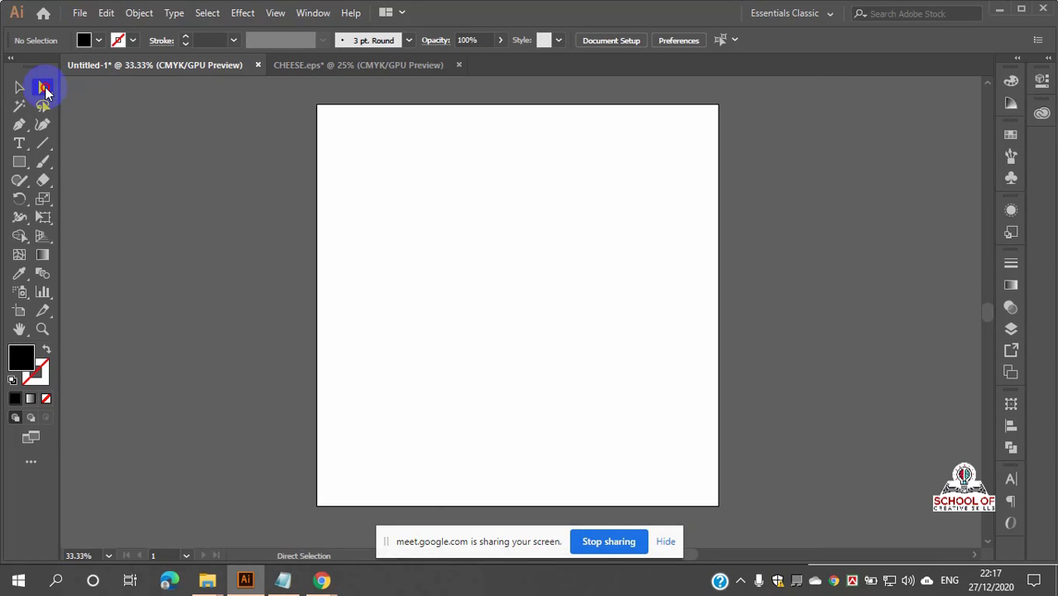
left_click_drag(46, 93, 86, 96)
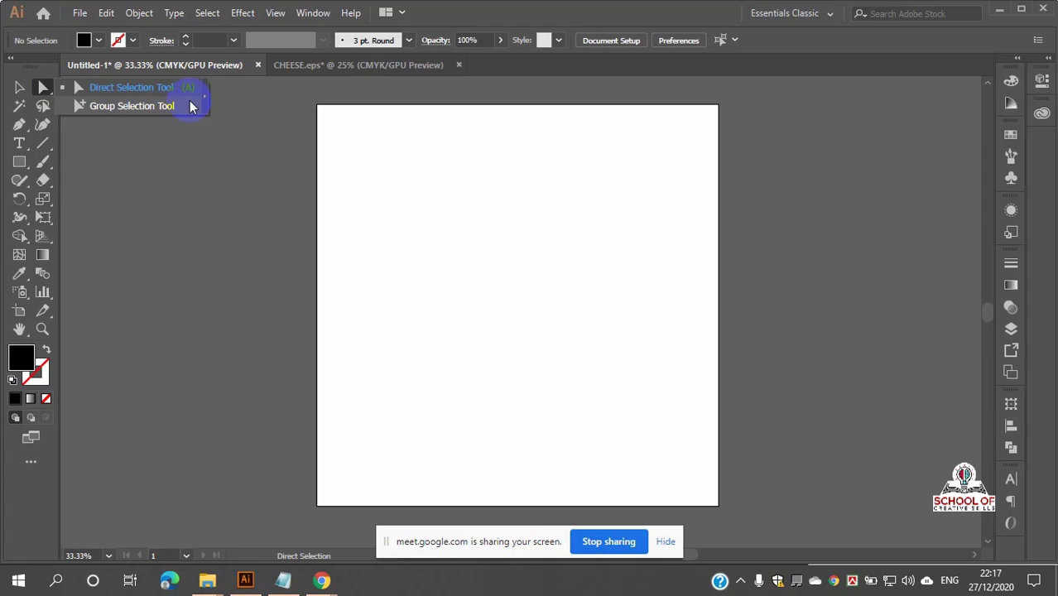
left_click(402, 245)
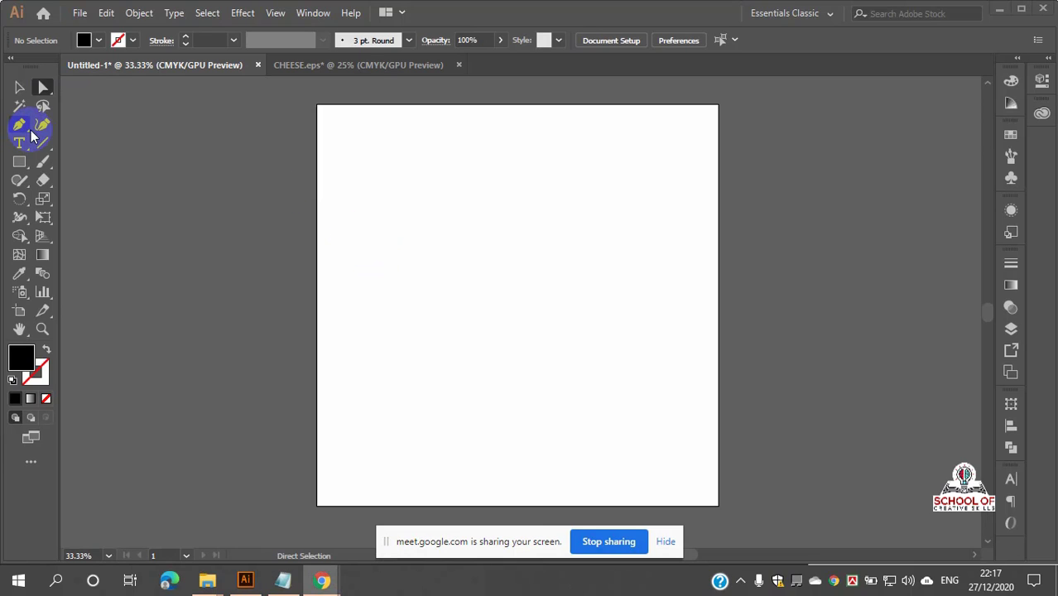
- Draw a small black square in the upper-left corner of the artboard with the Rectangle tool
left_click(21, 162)
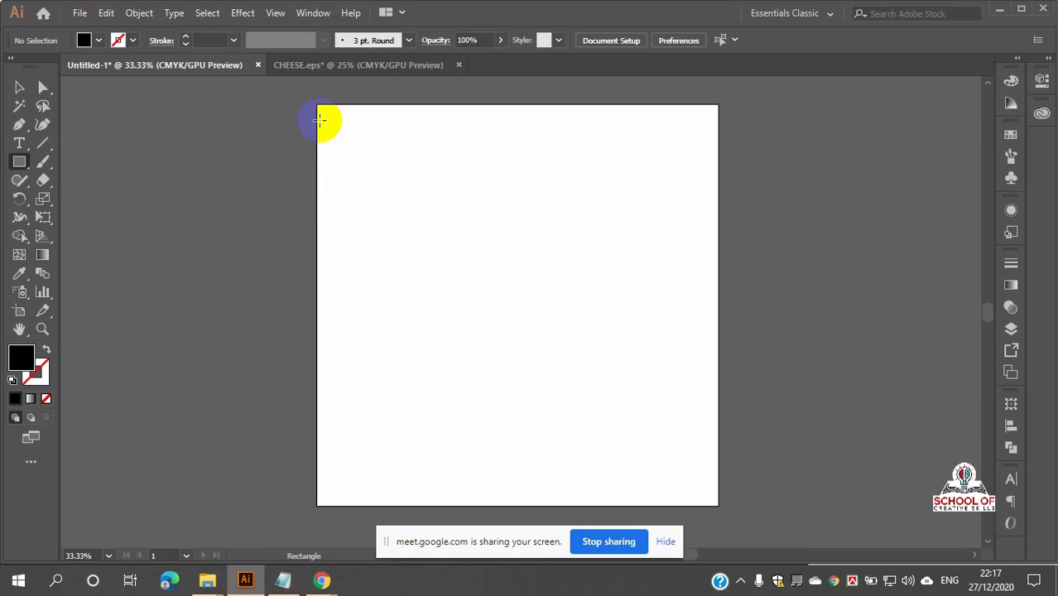
mouse_move(330, 117)
left_mouse_down()
mouse_move(387, 186)
mouse_move(391, 175)
left_mouse_up()
left_click(19, 87)
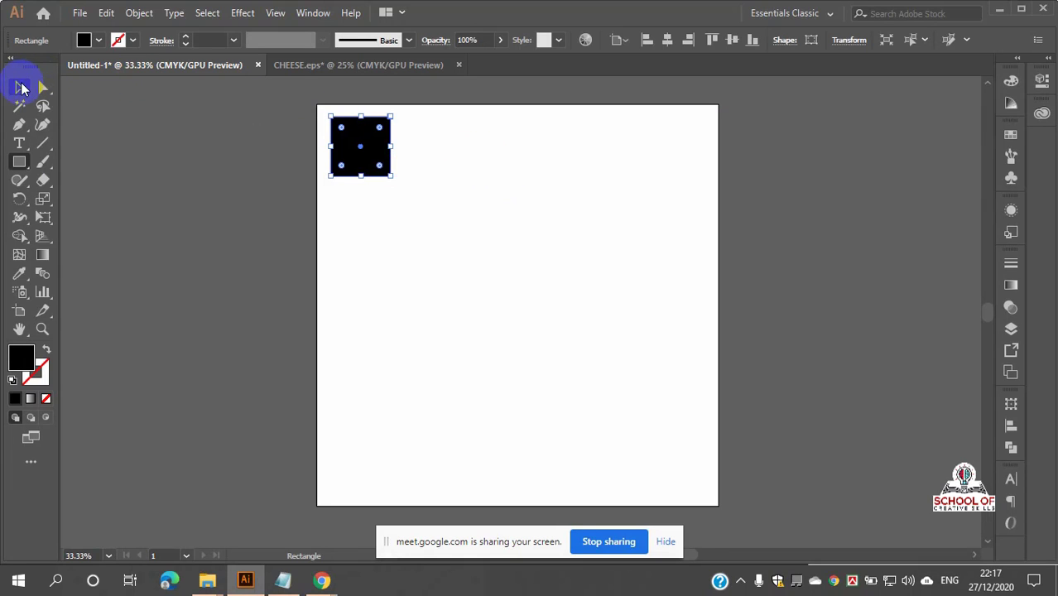
left_click(453, 269)
- Copy the square horizontally and repeat the copy to make a row of five evenly spaced squares
left_click(364, 157)
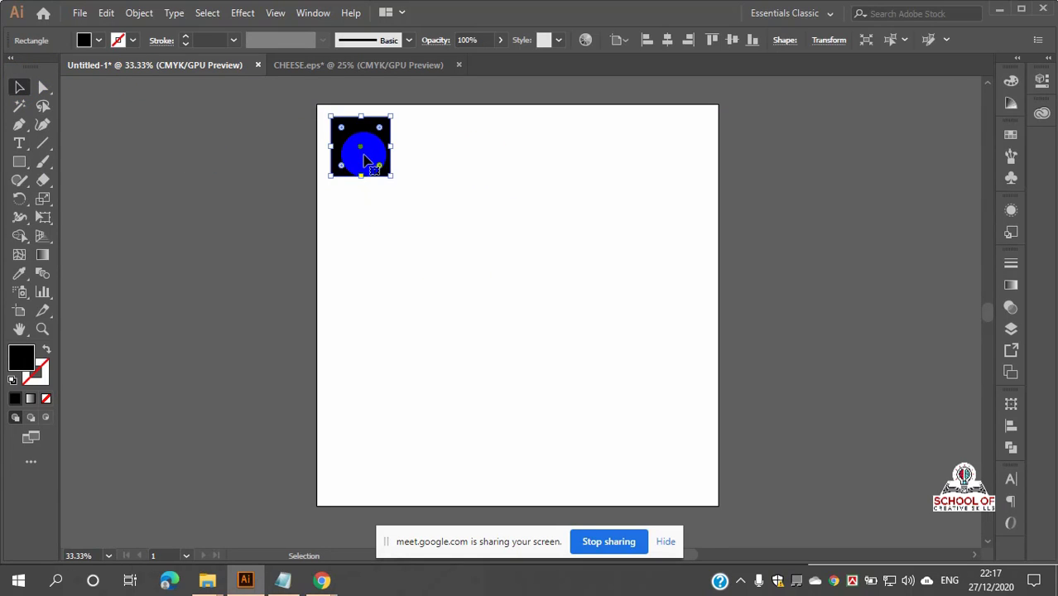
left_click_drag(365, 159, 454, 162)
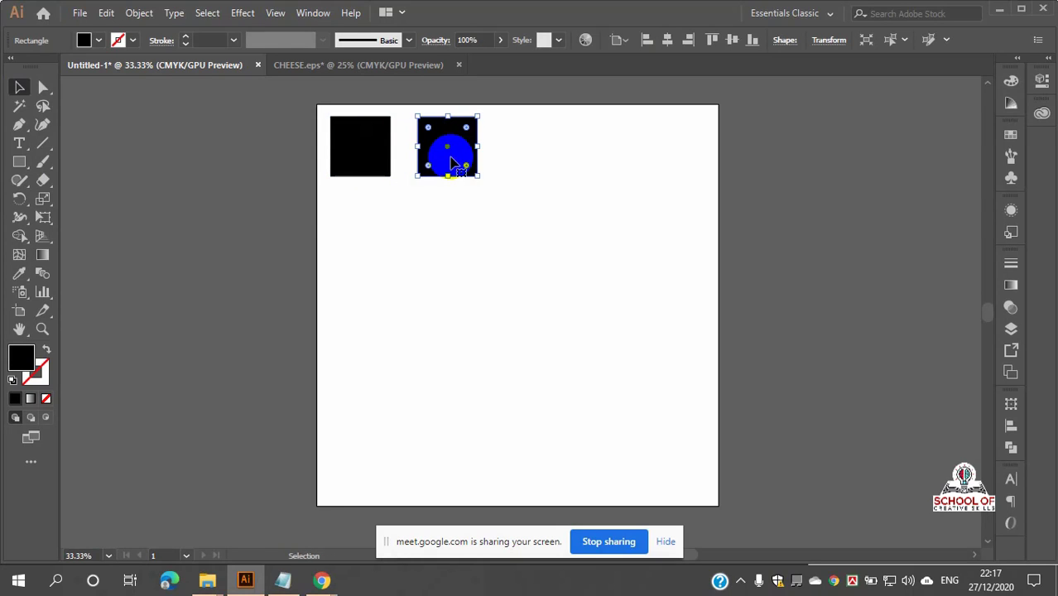
key("ctrl+d")
key("ctrl+d")
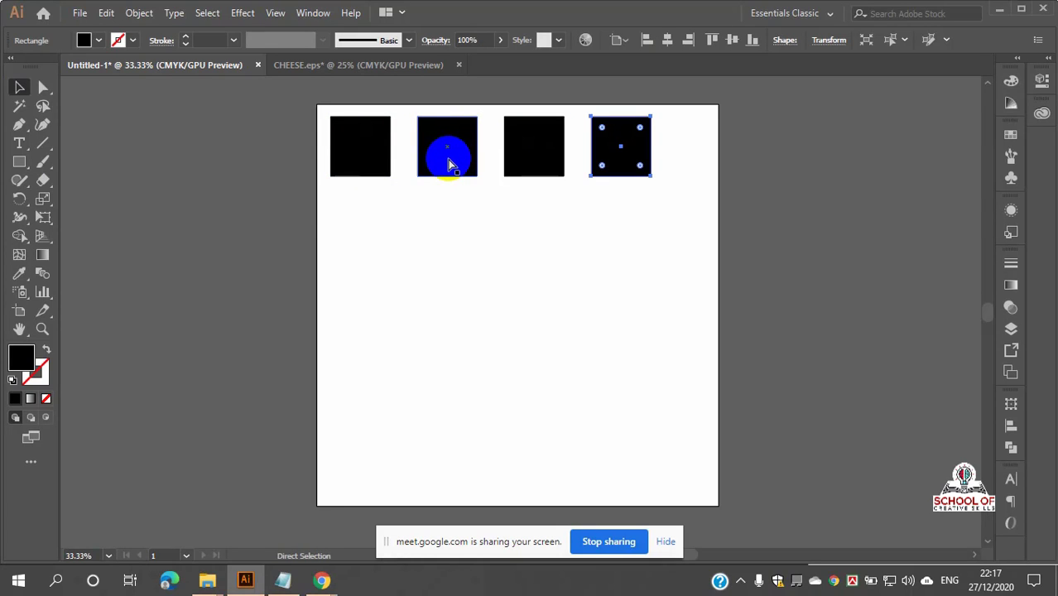
key("ctrl+d")
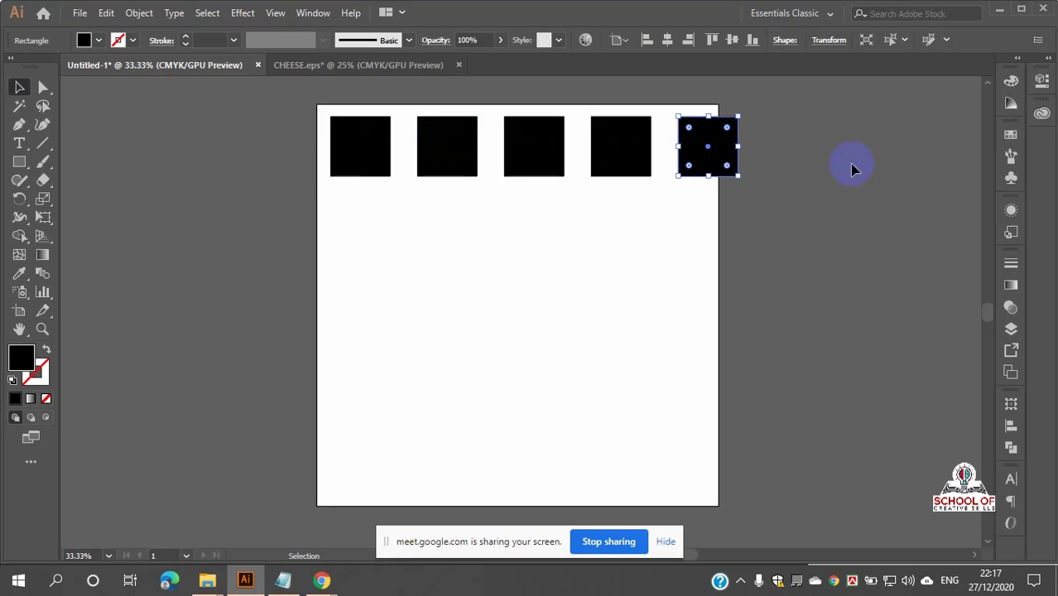
- Scale the row of five squares to fit the artboard's width and copy it directly below
left_click_drag(317, 114, 701, 150)
left_click_drag(598, 158, 593, 233)
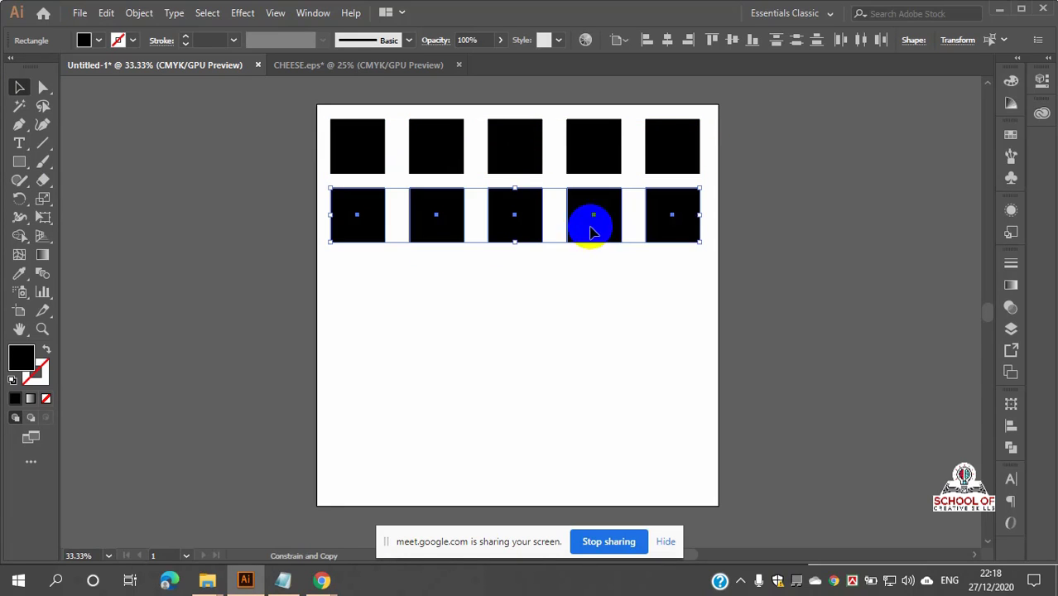
- Repeat the row copy four more times to build a grid of six rows of five black squares
key("ctrl+d")
key("ctrl+d")
key("ctrl+d")
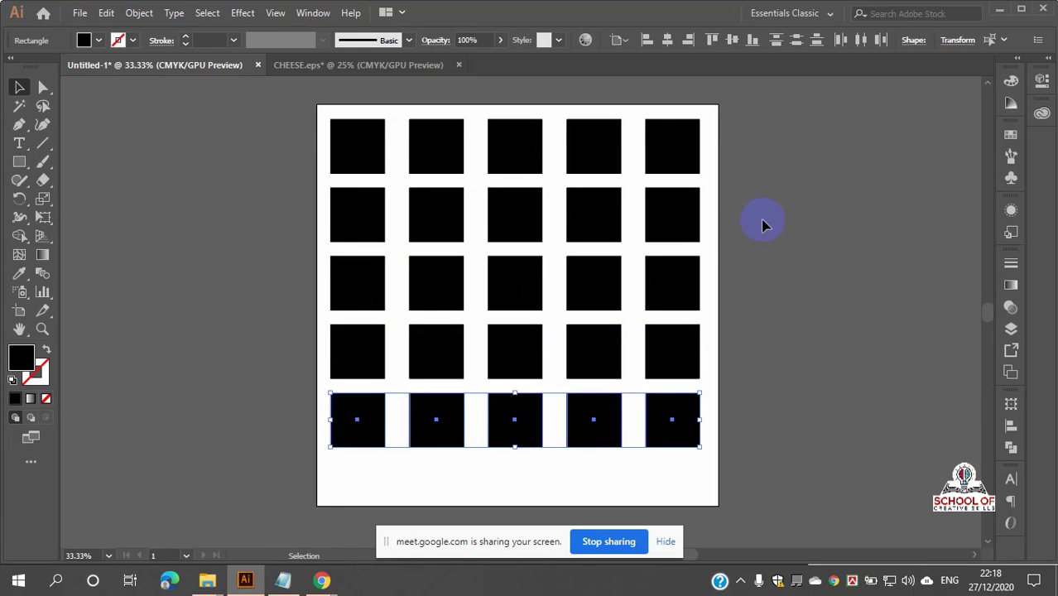
key("a")
key("ctrl+d")
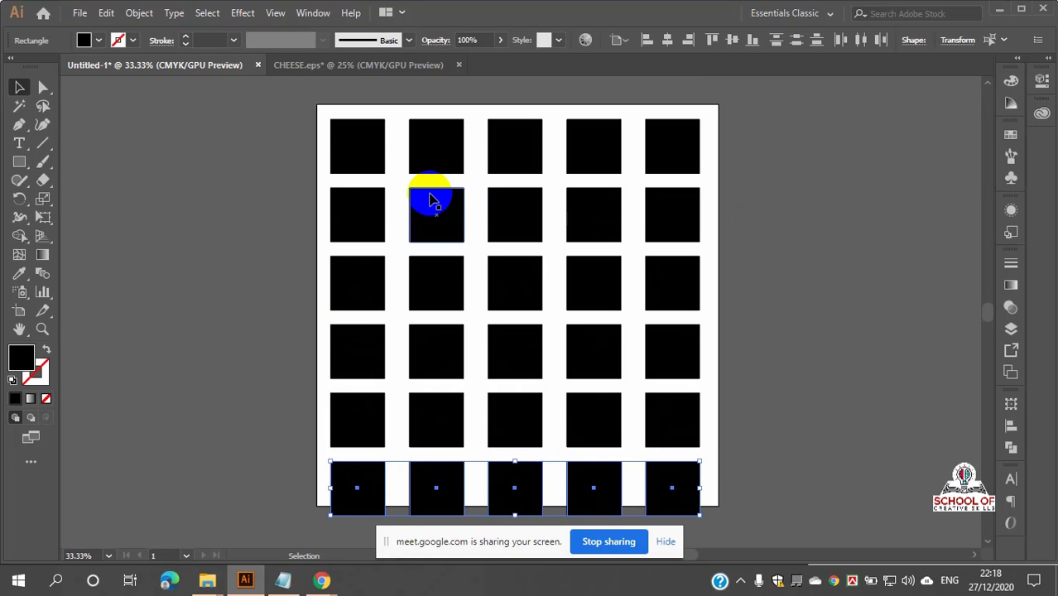
- Select all the squares, scale the grid down to fit within the artboard, and nudge it up to even the vertical margins
scroll(432, 201, "down", 1)
key("v")
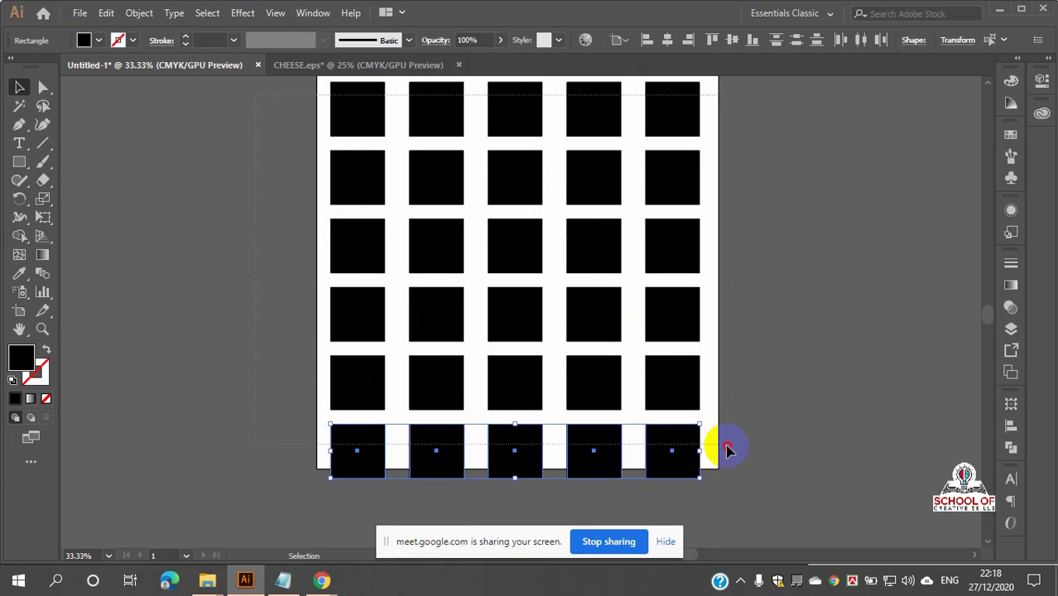
key("ctrl+a")
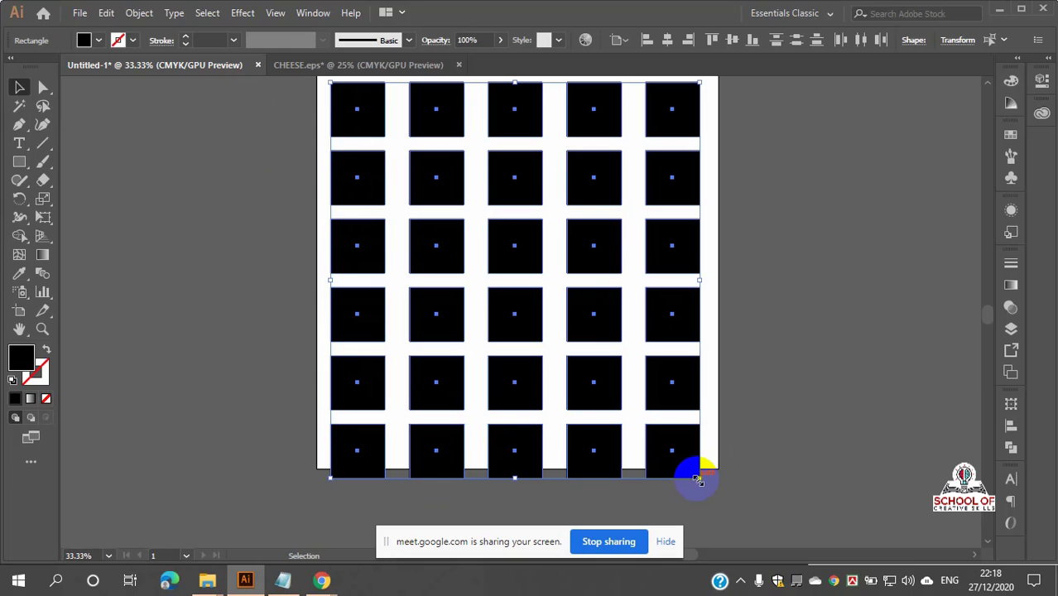
mouse_move(700, 478)
left_mouse_down()
mouse_move(680, 442)
mouse_move(681, 465)
mouse_move(700, 480)
mouse_move(688, 462)
left_mouse_up()
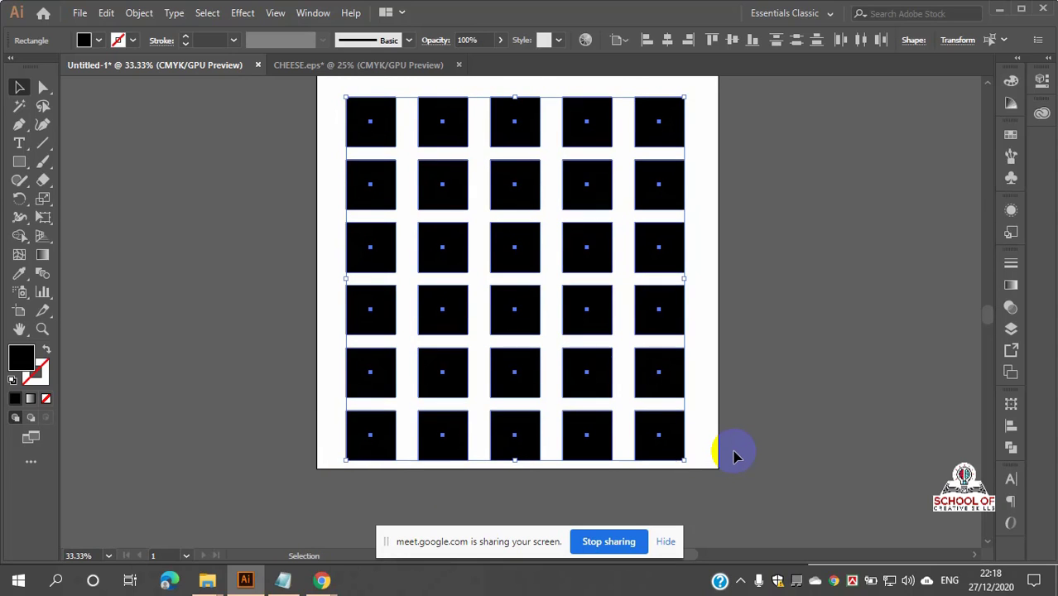
scroll(734, 452, "up", 2)
key("shift+Up")
key("shift+Up")
key("shift+Up")
key("shift+Up")
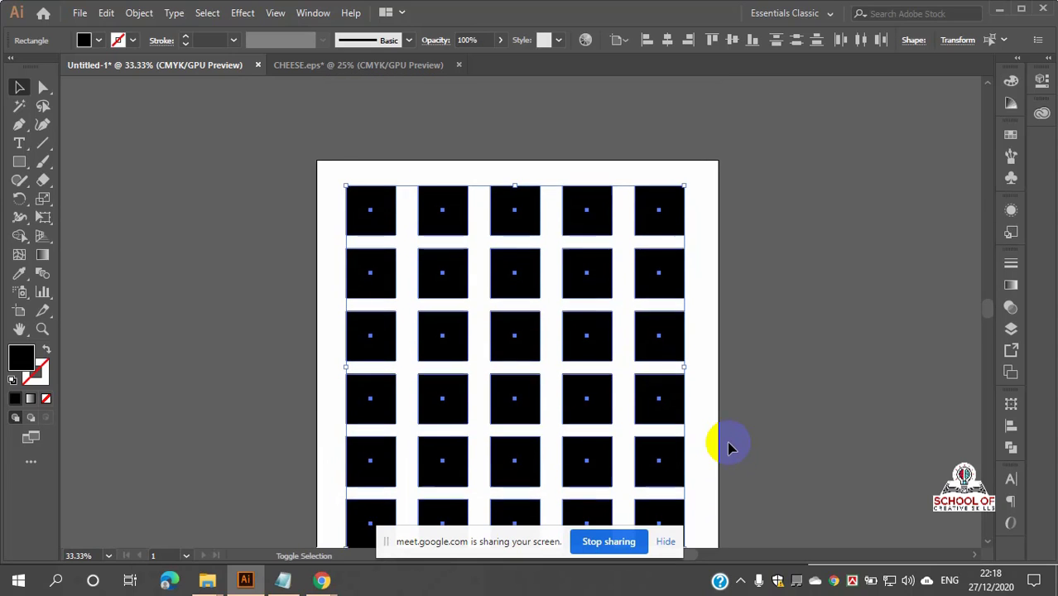
scroll(734, 407, "down", 2)
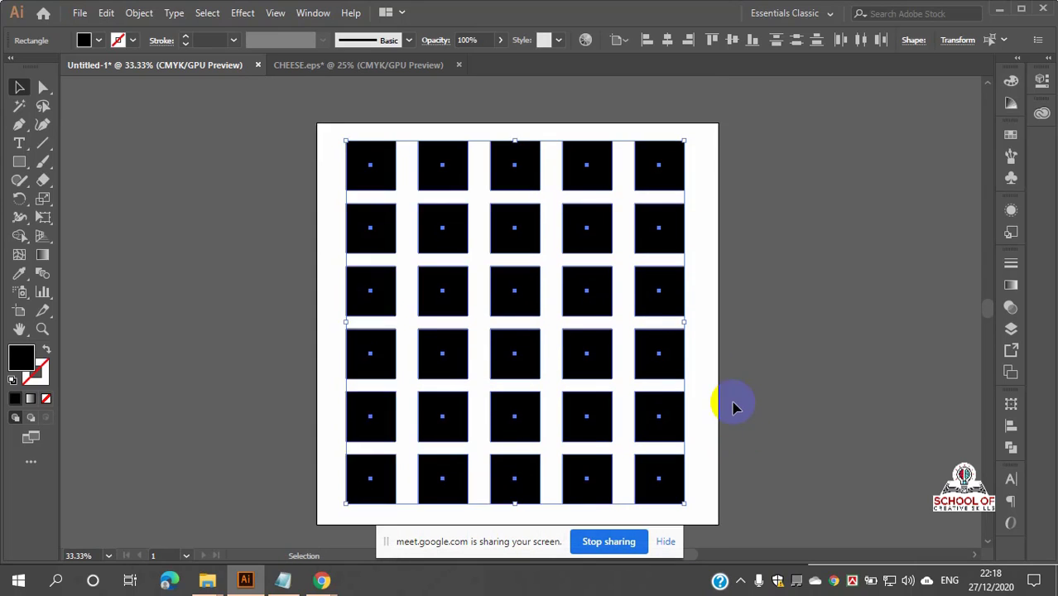
- Select only the two-by-two block of squares in the upper-left corner of the grid
left_click(782, 328)
scroll(695, 323, "up", 1)
scroll(695, 323, "up", 1)
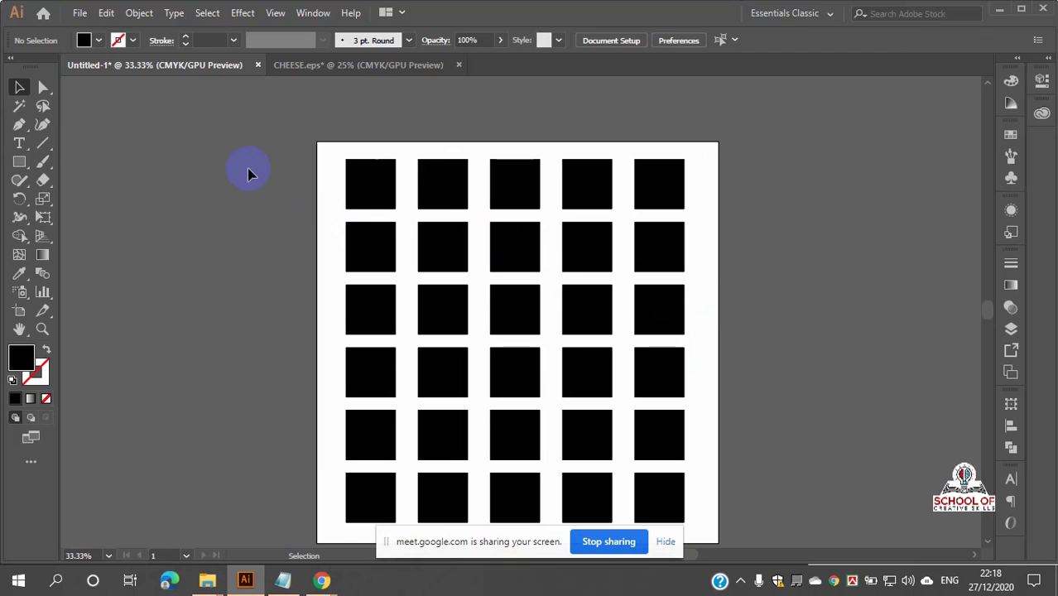
left_click_drag(259, 154, 462, 267)
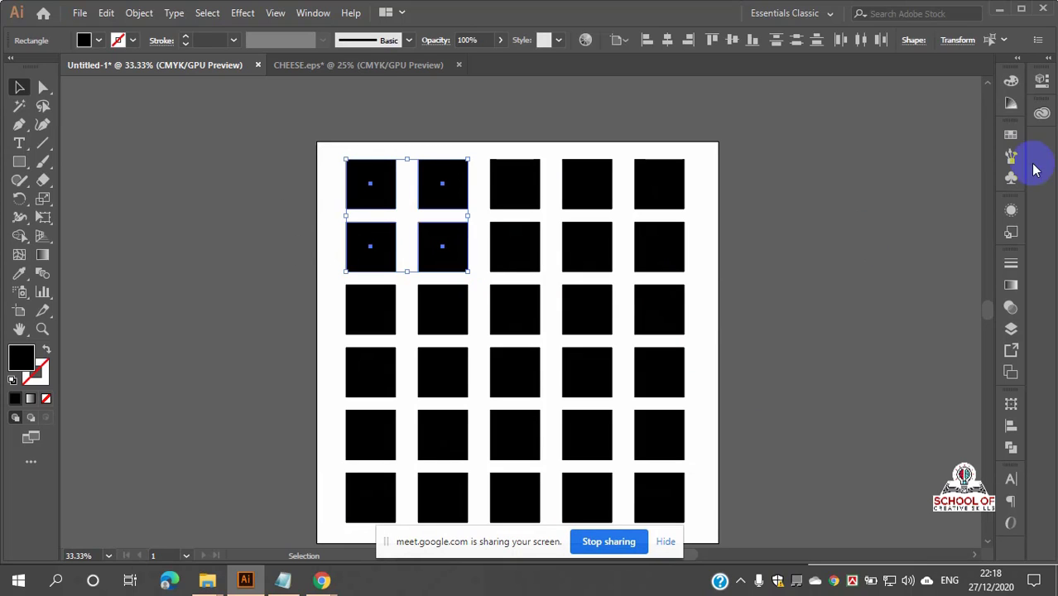
- Try a muted mauve harmony color from the Color Guide as the fill of the four selected squares
left_click(1011, 80)
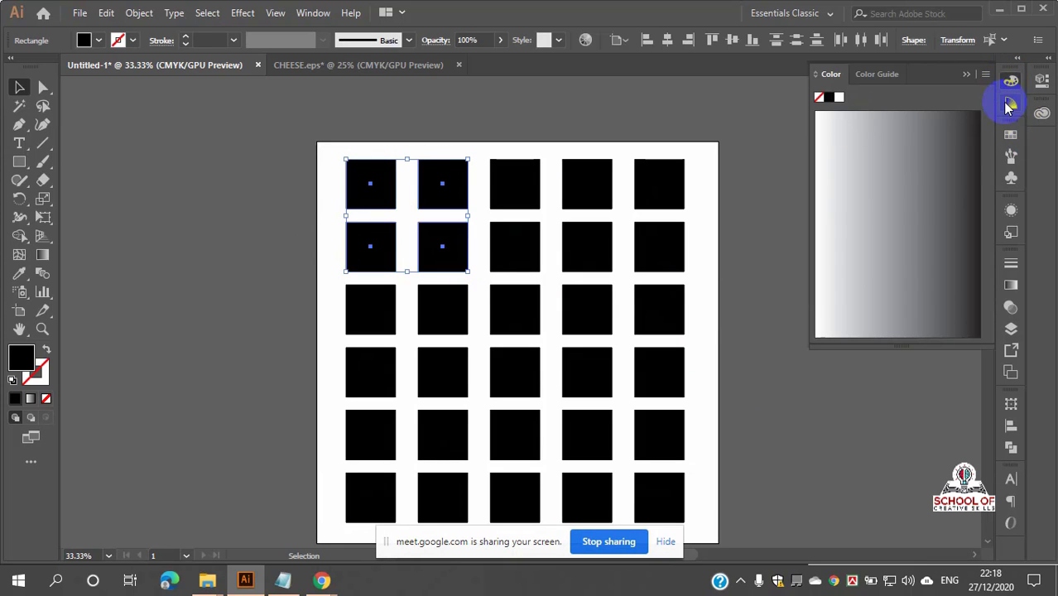
left_click(1011, 103)
left_click(1012, 80)
left_click(824, 103)
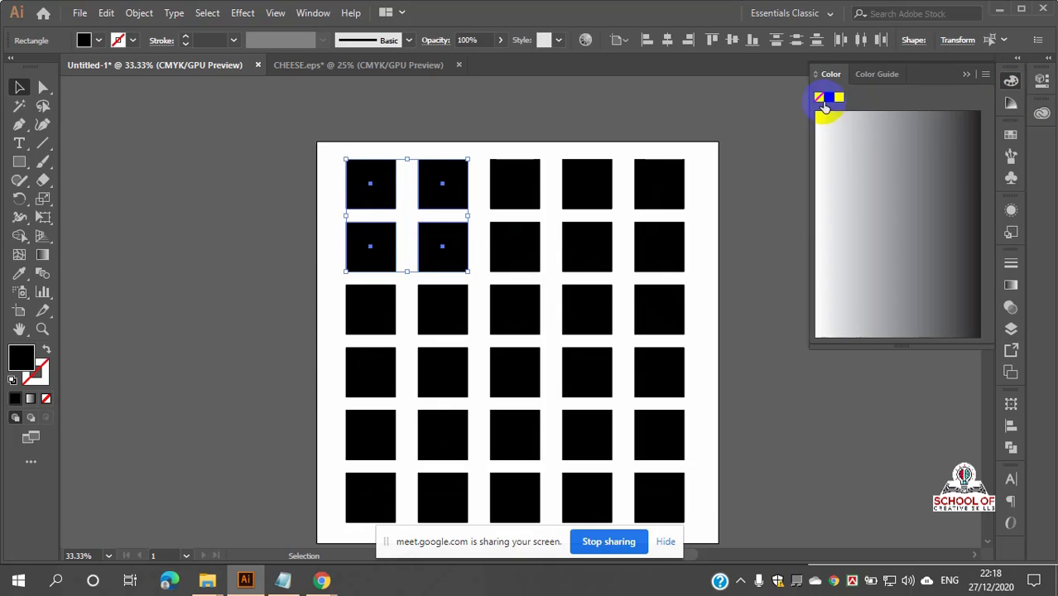
left_click(877, 75)
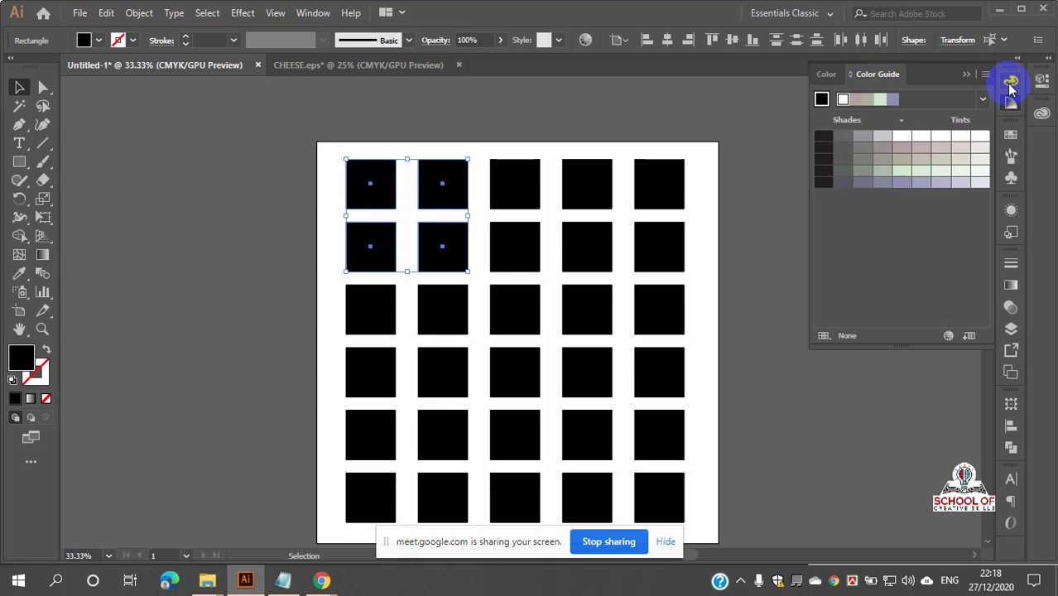
left_click(1011, 82)
left_click(1012, 104)
left_click(1013, 107)
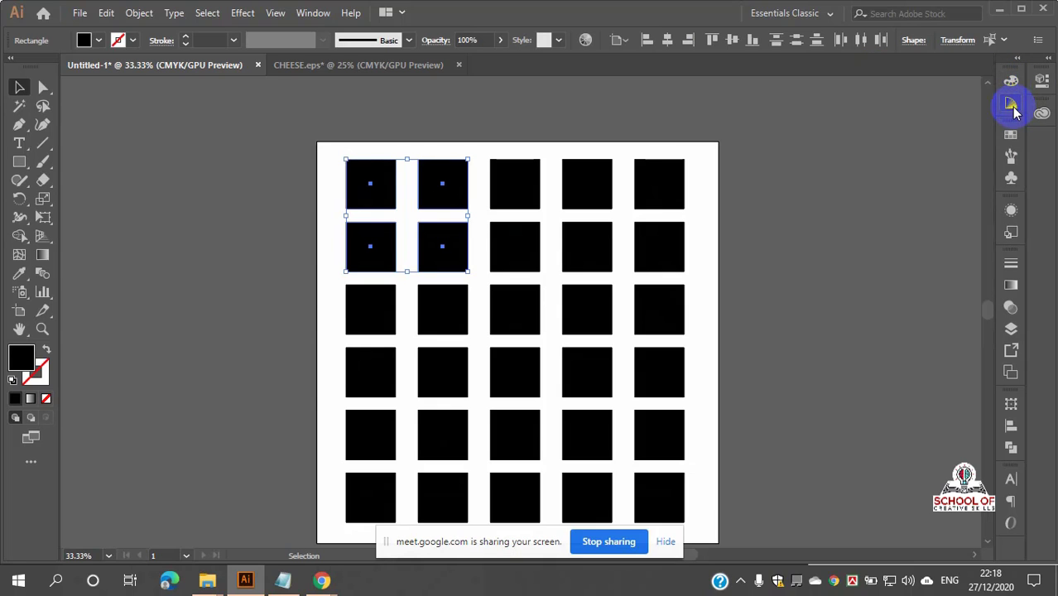
left_click(1014, 107)
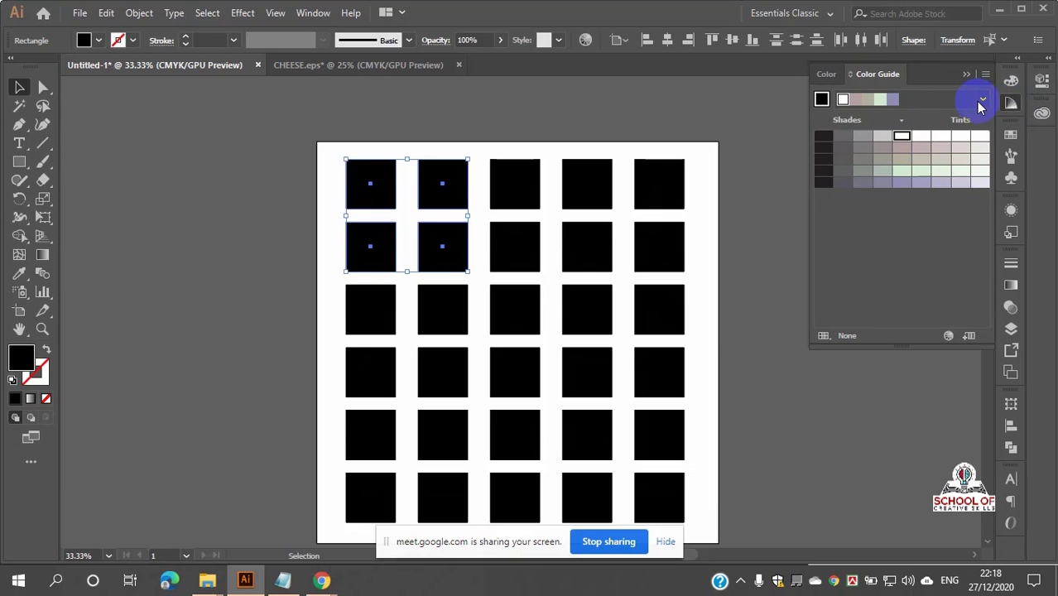
left_click(1010, 104)
left_click(1010, 85)
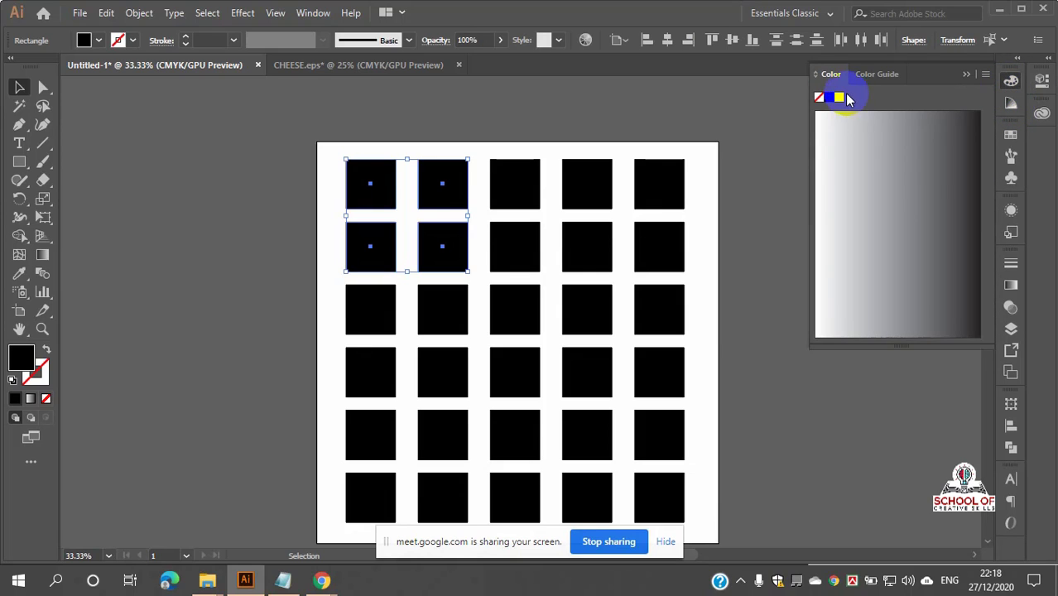
left_click(878, 76)
left_click(862, 101)
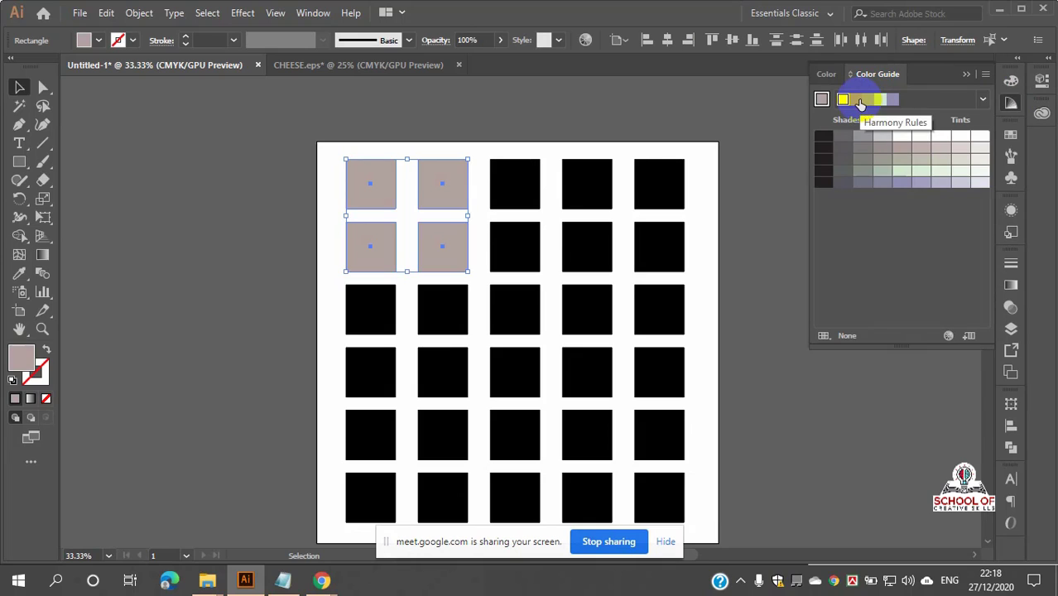
- Fill the four selected upper-left squares with the yellow swatch and deselect them
left_click(1011, 134)
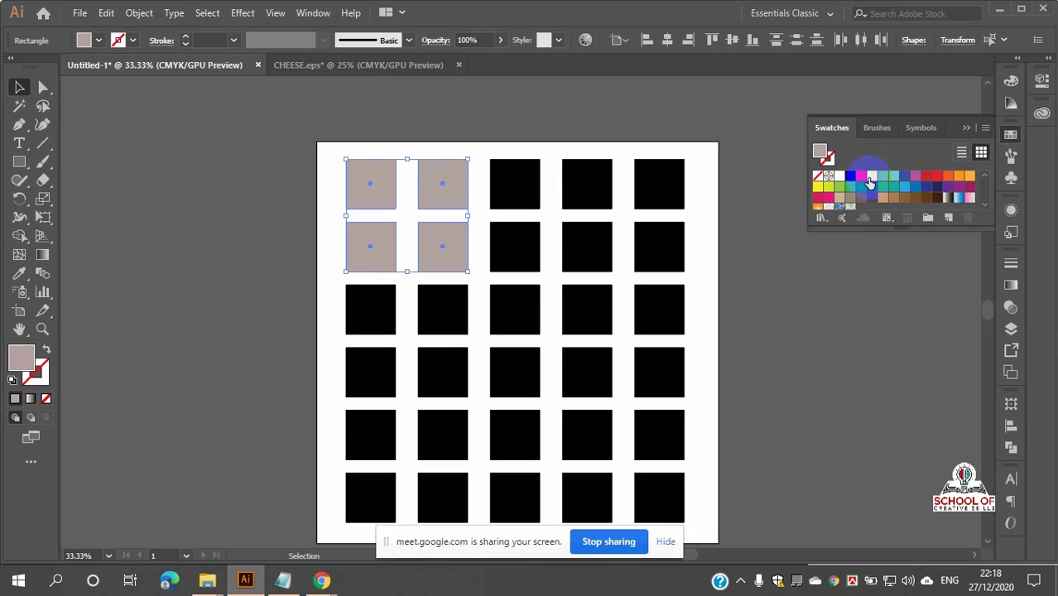
left_click(872, 177)
left_click(807, 285)
scroll(755, 291, "down", 2)
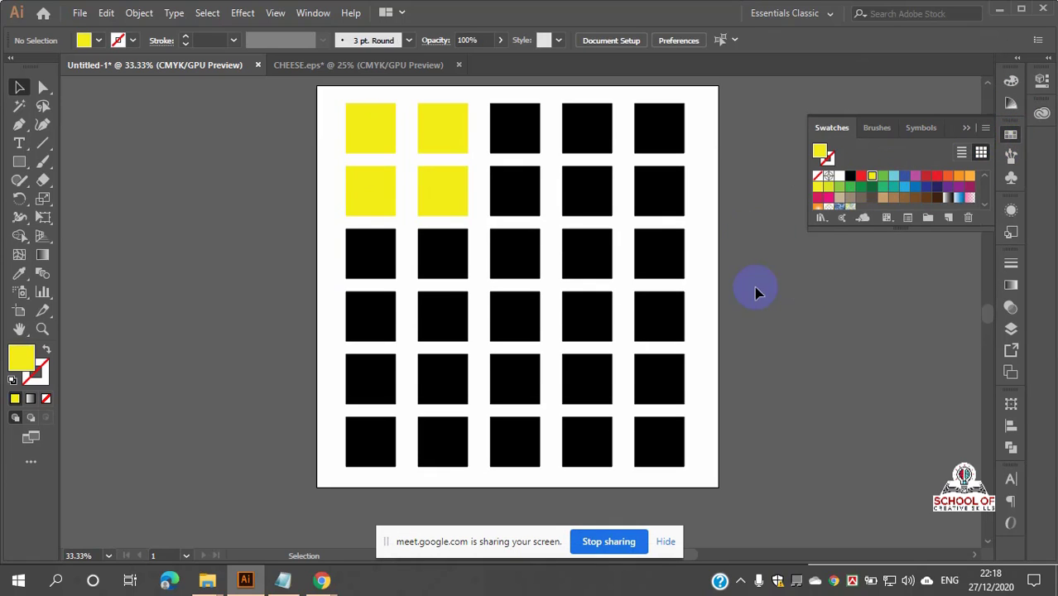
- Fill the lower-right block of four squares with orange-red and the upper-right block of four with blue
left_click_drag(674, 421, 579, 448)
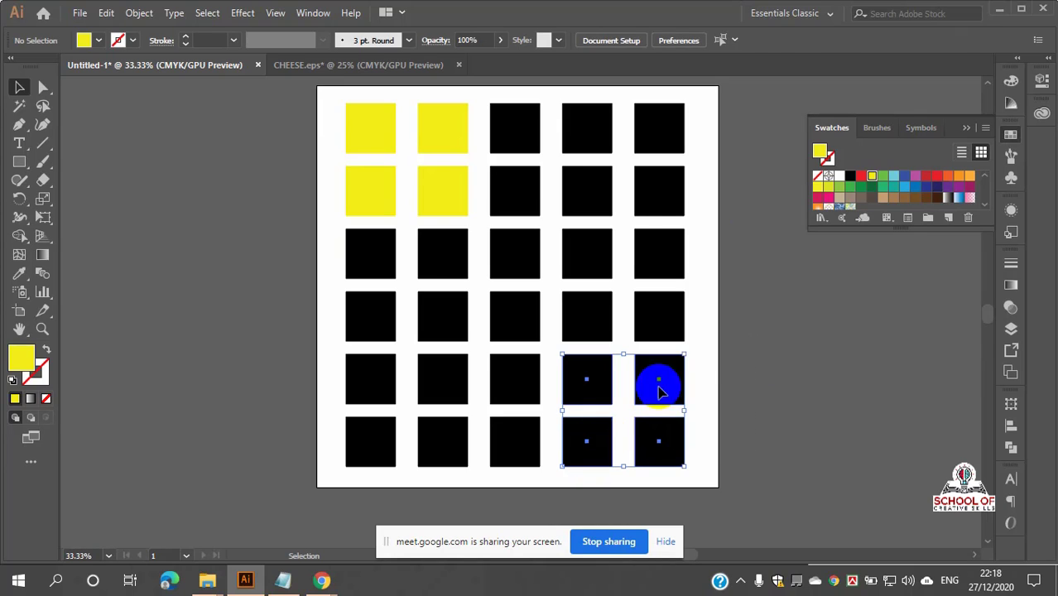
left_click(948, 178)
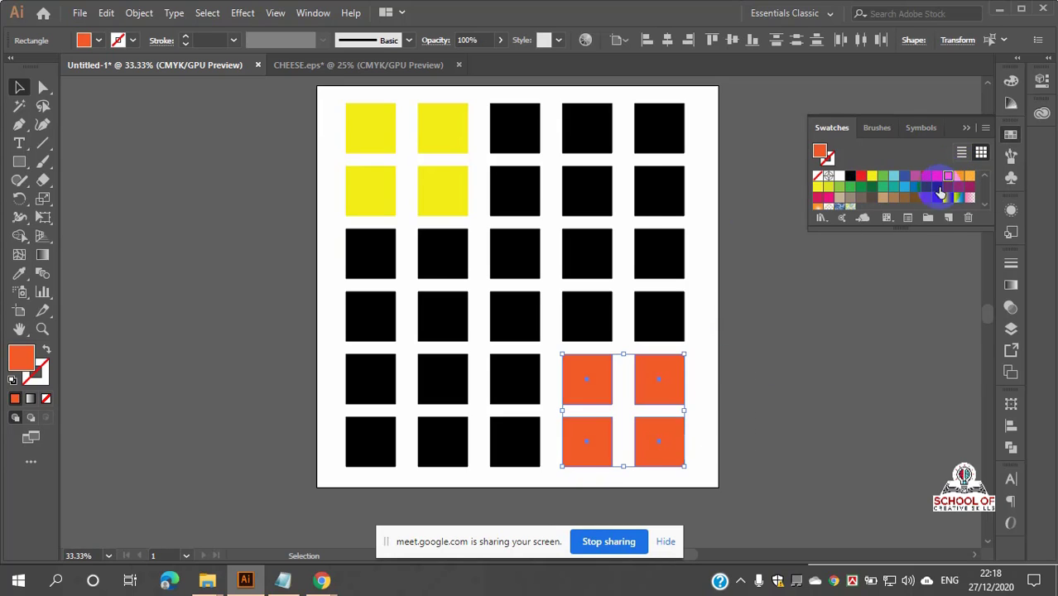
left_click(818, 274)
left_click_drag(712, 123, 591, 202)
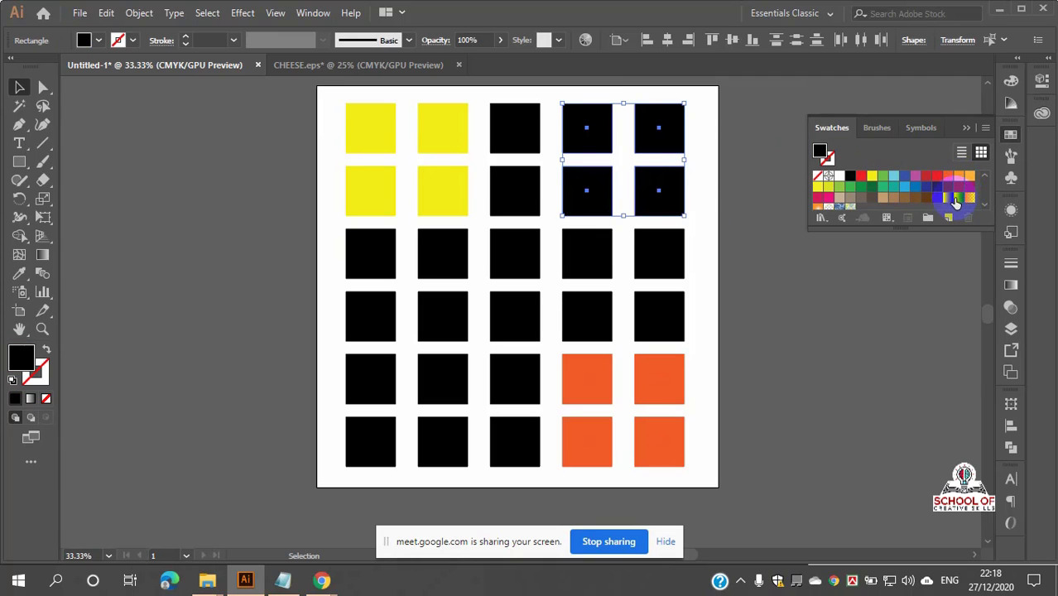
left_click(905, 177)
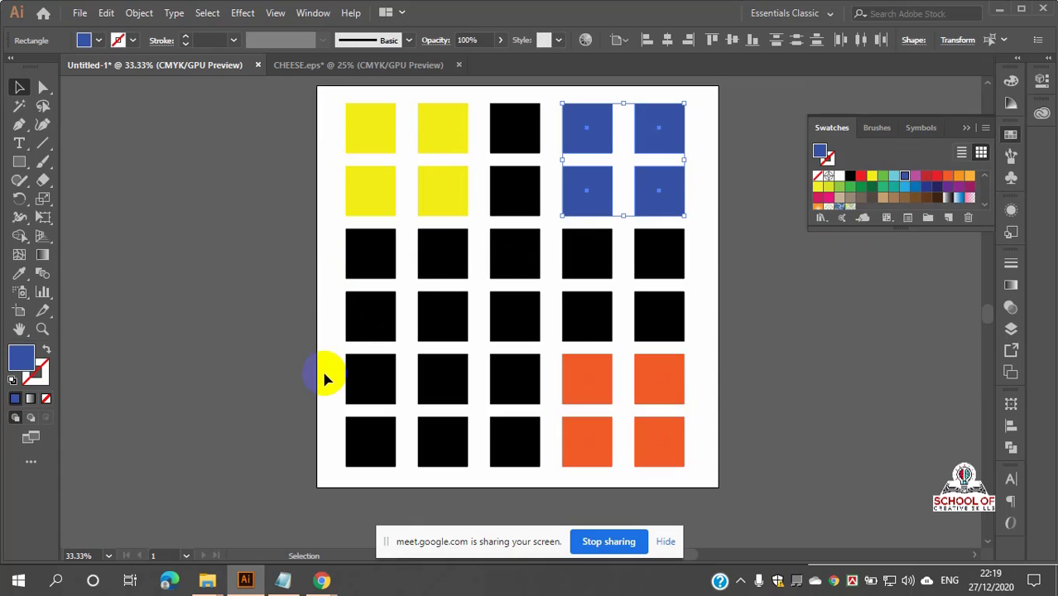
- Fill the lower-left block of four squares with the light orange swatch and deselect them
left_click_drag(324, 378, 465, 455)
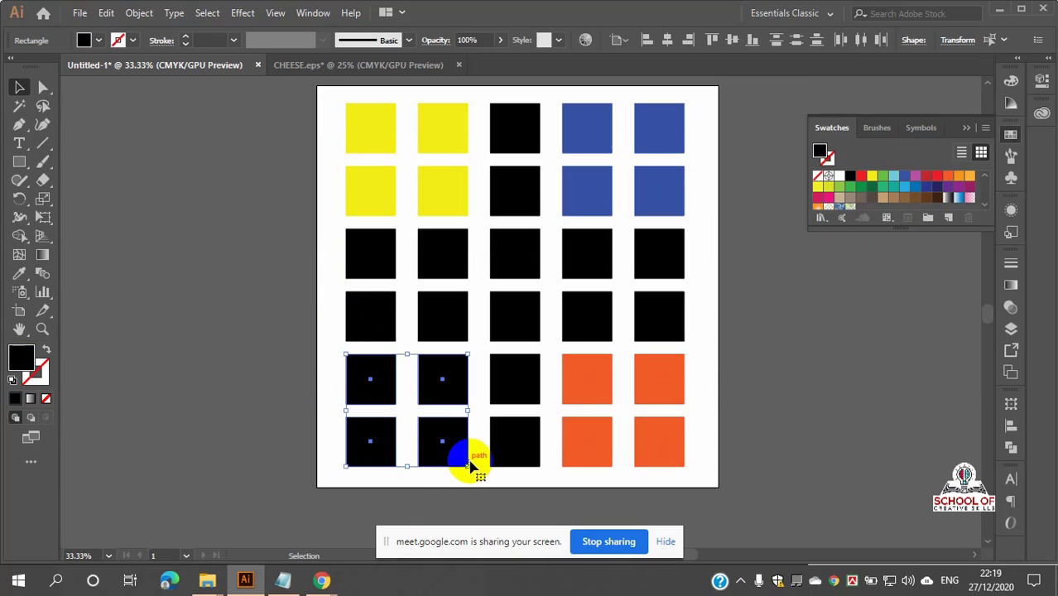
left_click(959, 177)
left_click(815, 273)
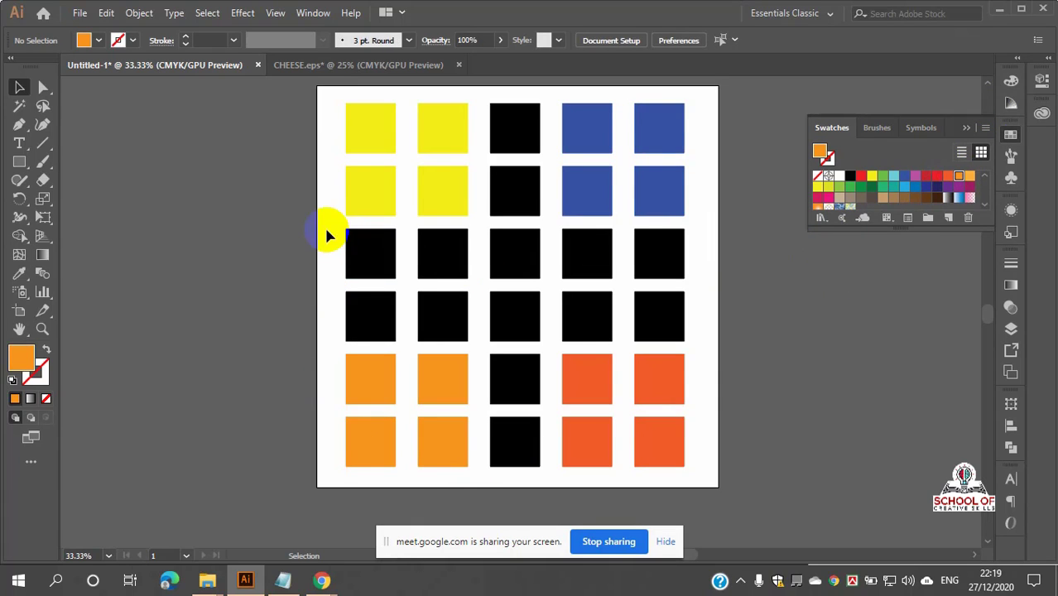
- Fill the third row of squares with dark magenta and the fourth row with red
left_click_drag(324, 230, 463, 311)
left_click_drag(320, 228, 732, 272)
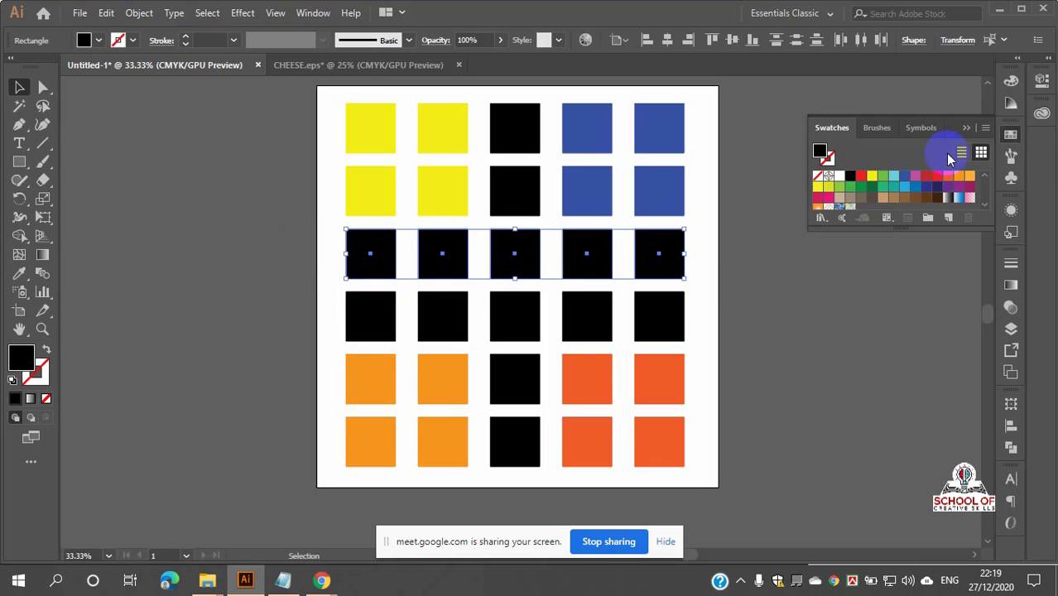
left_click(969, 186)
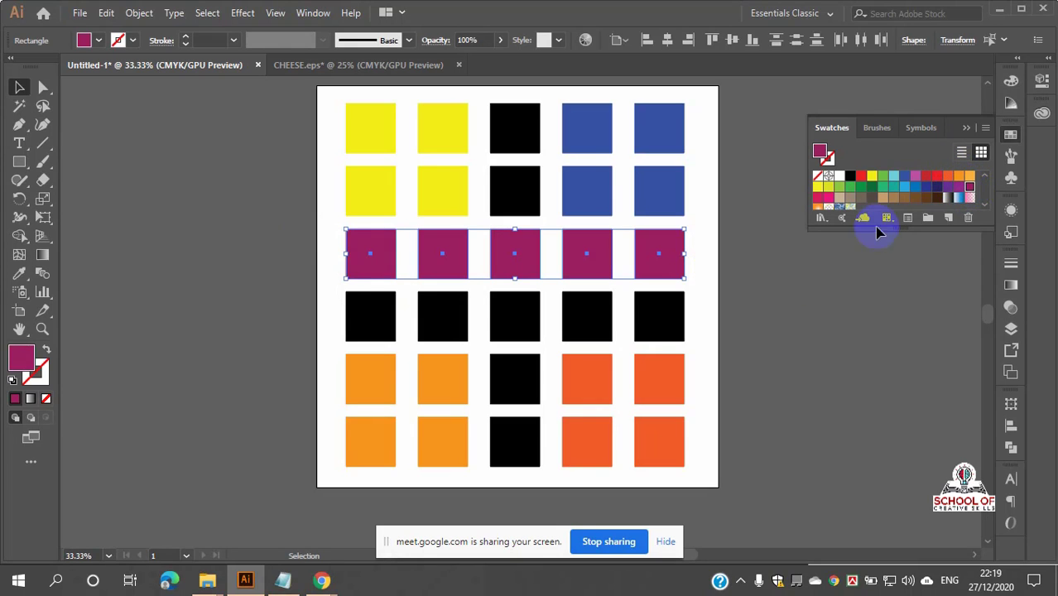
left_click(740, 314)
left_click_drag(710, 307, 329, 321)
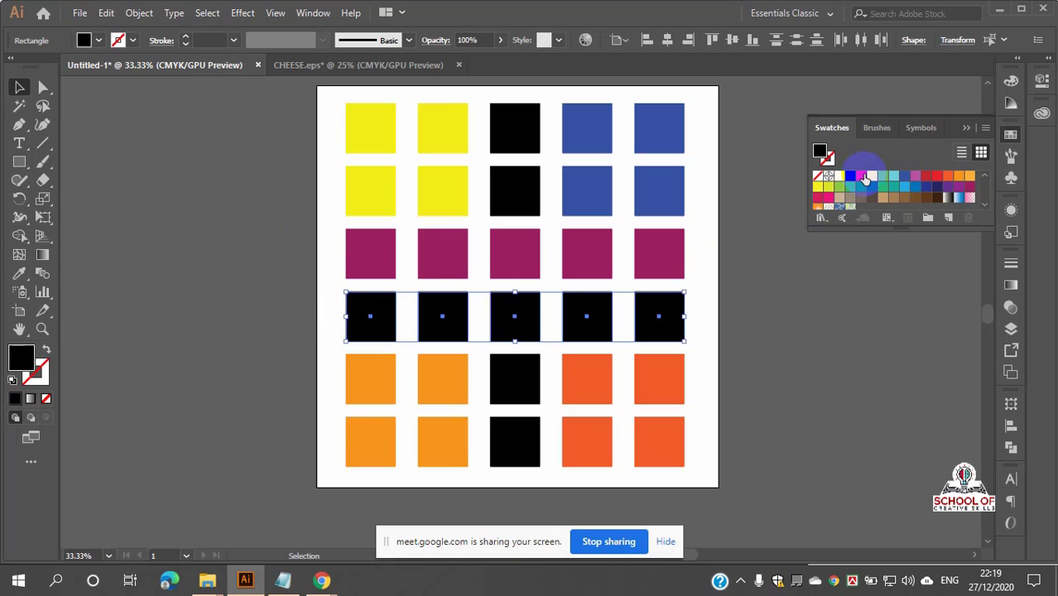
left_click(863, 177)
left_click(763, 255)
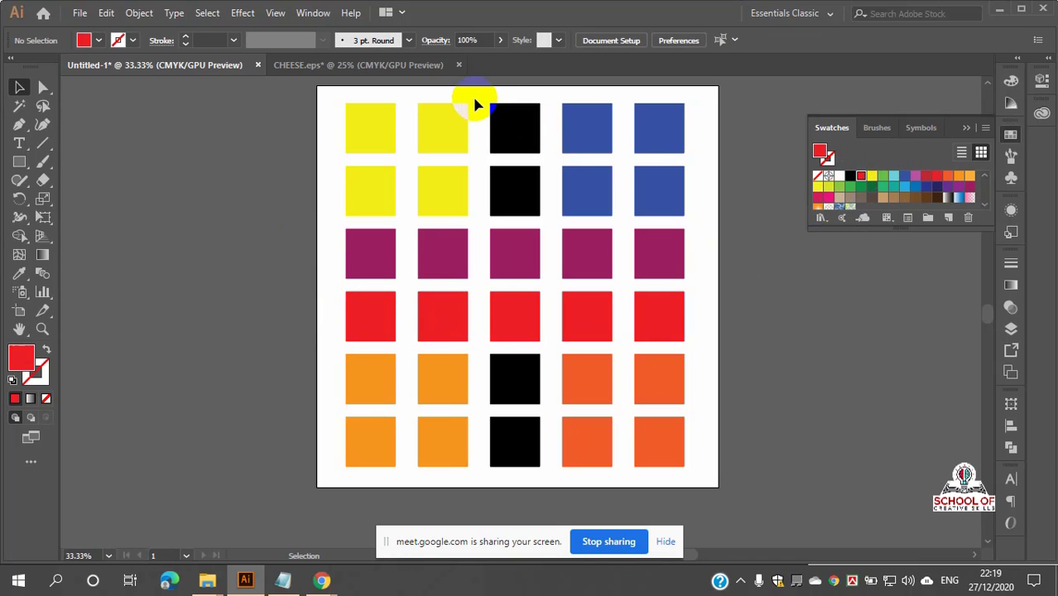
- Fill the four remaining black squares in the middle column with the light blue swatch and close the swatches
left_click_drag(473, 99, 547, 217)
left_click(507, 385, "shift")
left_click(508, 437, "shift")
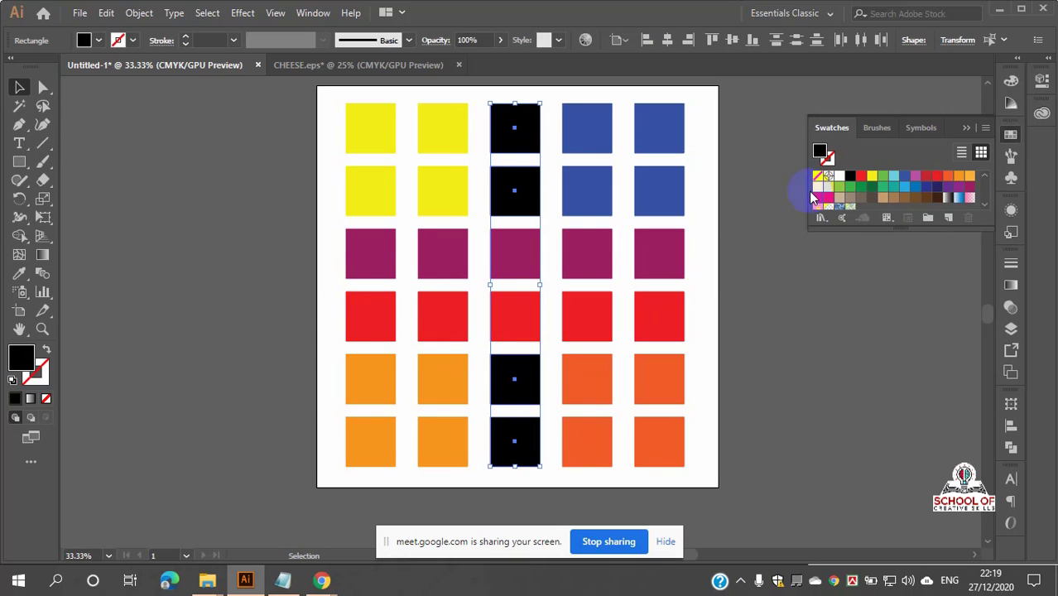
left_click(896, 177)
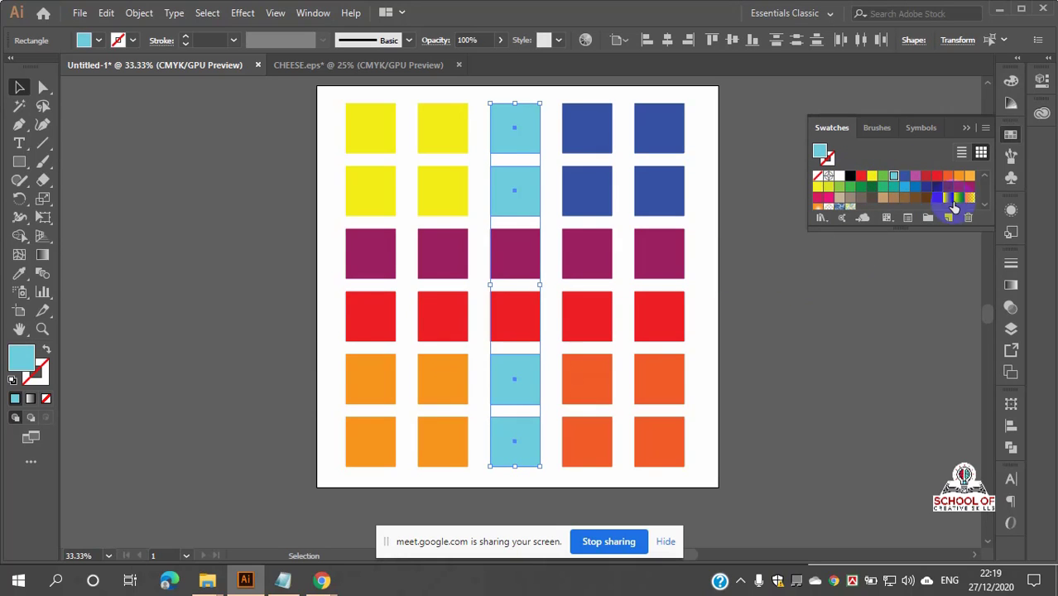
left_click(1011, 135)
left_click(868, 261)
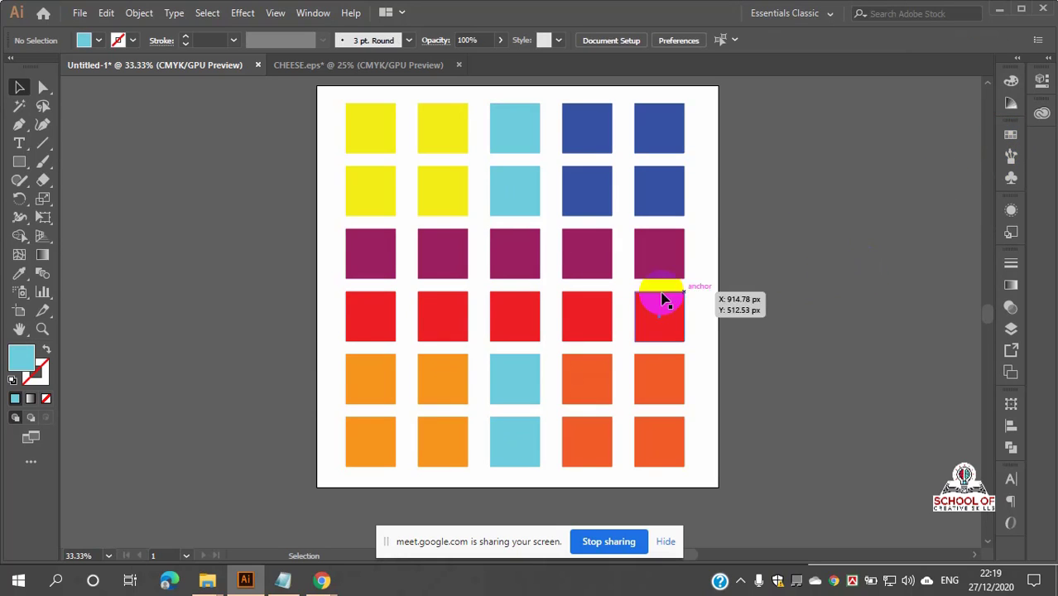
- Hide the screen-sharing notification below the artboard and leave all squares deselected
scroll(418, 137, "up", 2)
scroll(408, 143, "down", 2)
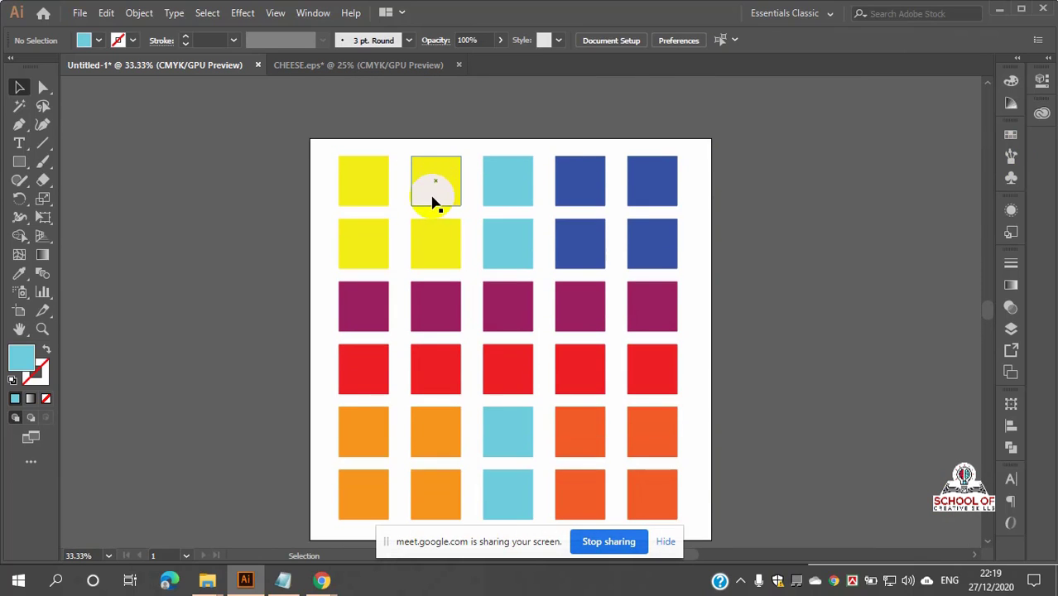
scroll(438, 201, "down", 1)
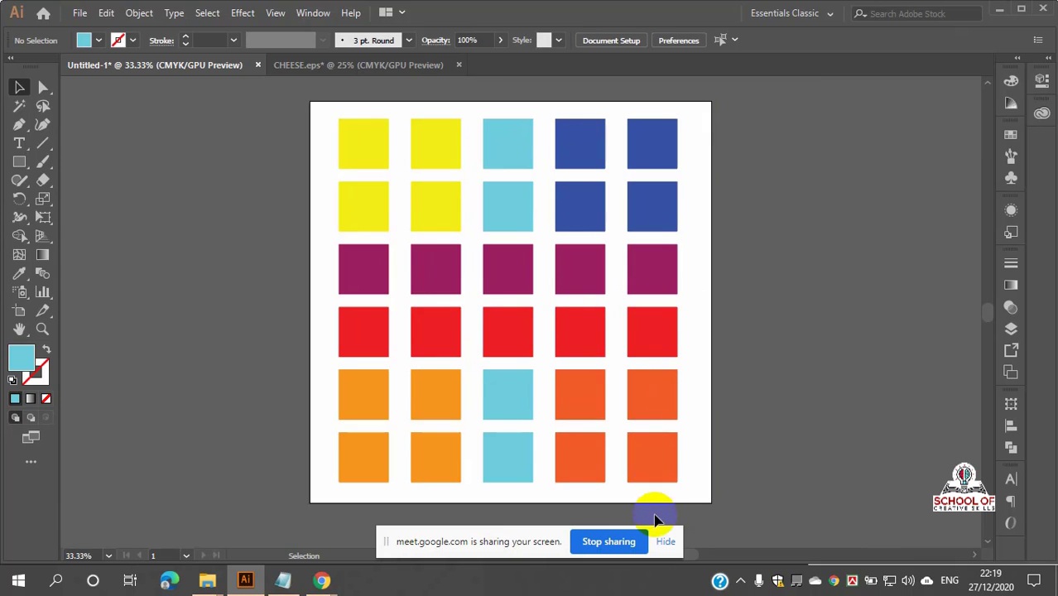
left_click(666, 542)
left_click(368, 144)
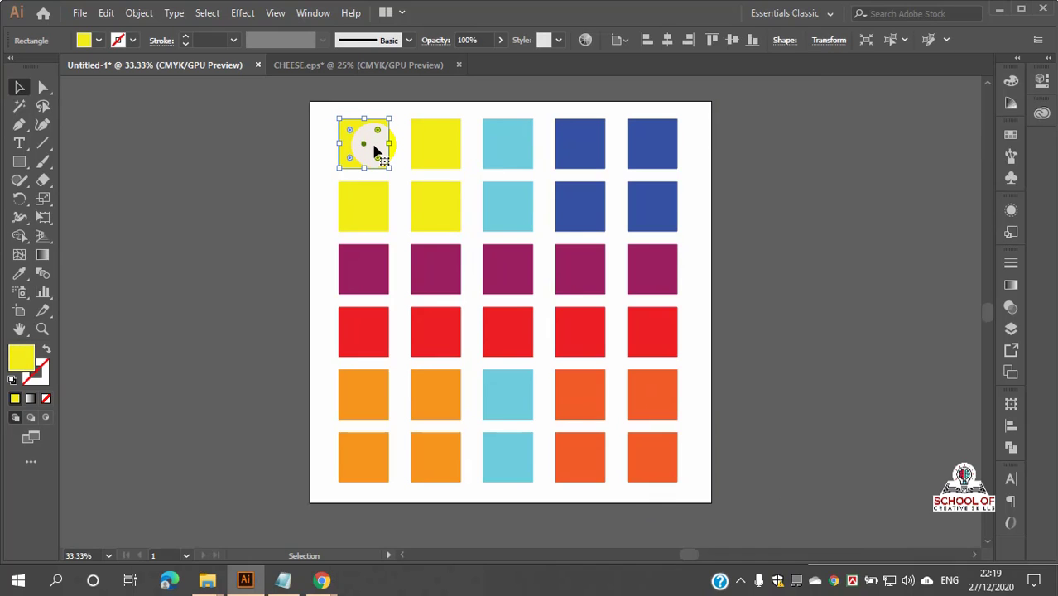
left_click(249, 142)
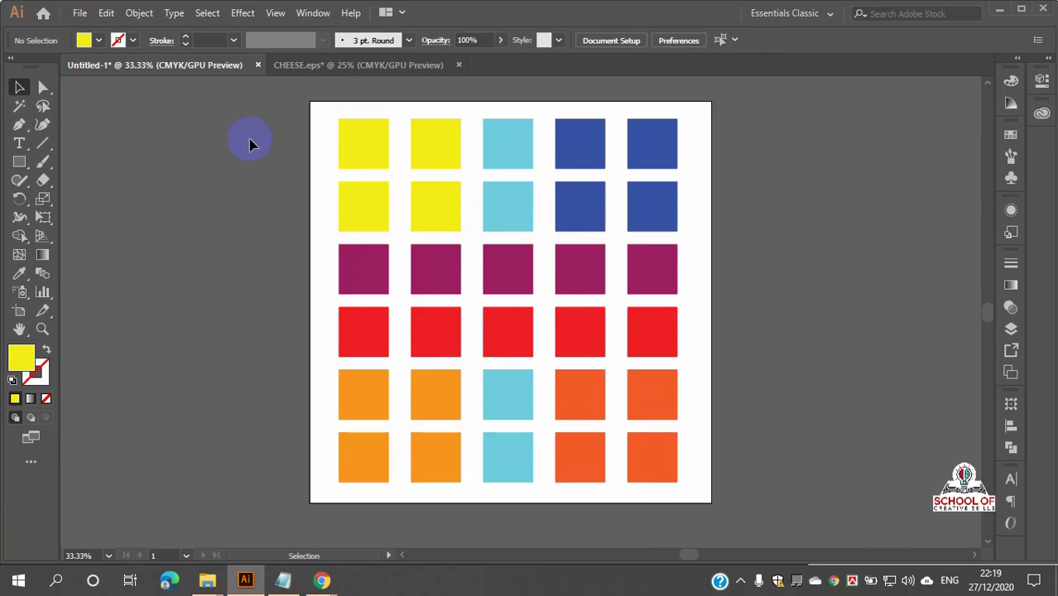
left_click(441, 158)
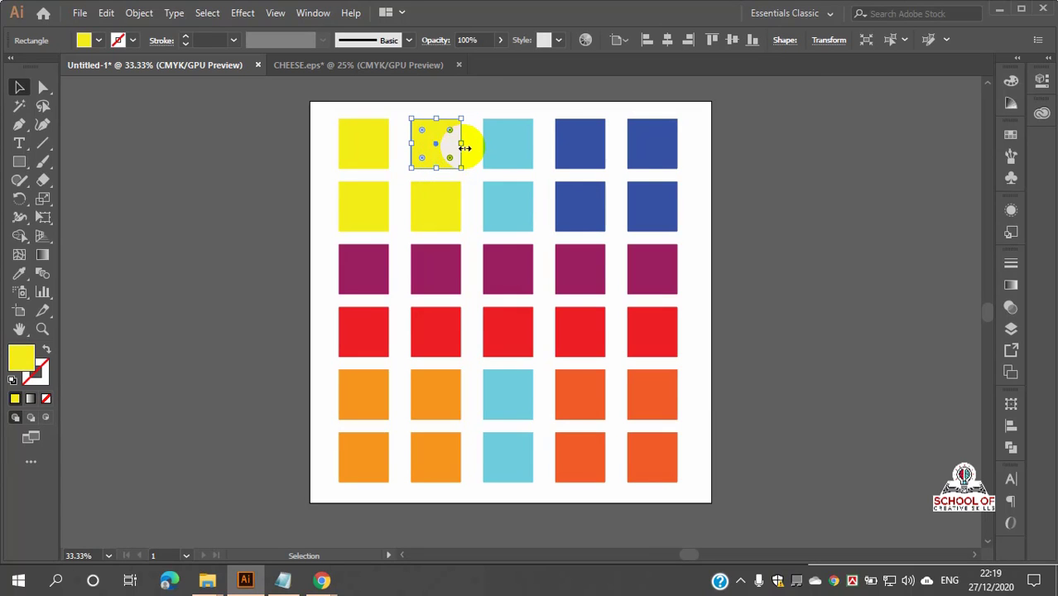
left_click_drag(325, 124, 699, 479)
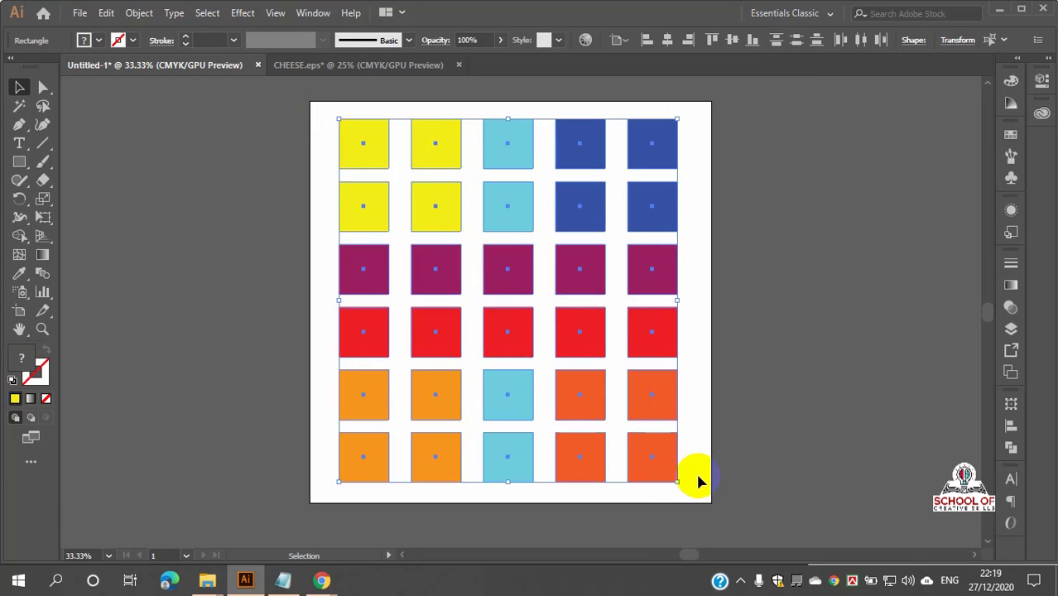
left_click(743, 372)
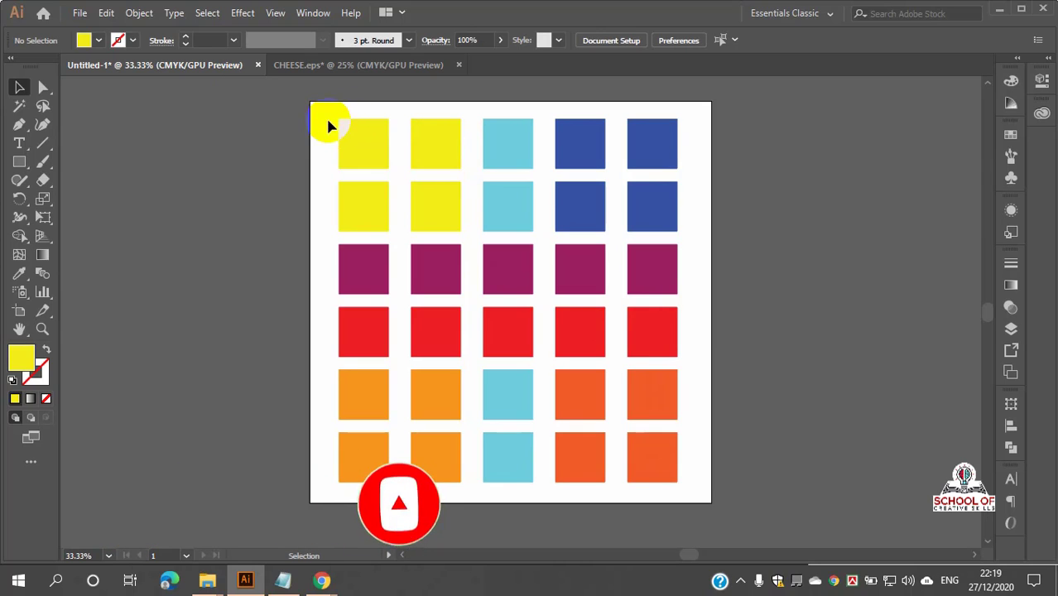
- Group the four yellow squares in the upper-left block, check that they select together, and deselect them
left_click_drag(324, 123, 441, 221)
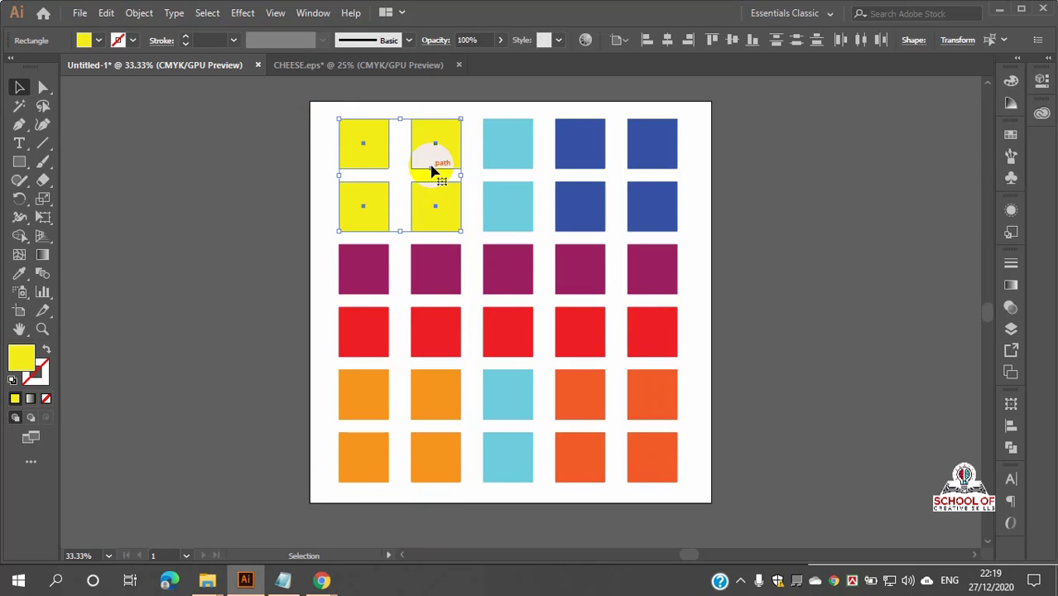
left_click(114, 14)
mouse_move(140, 13)
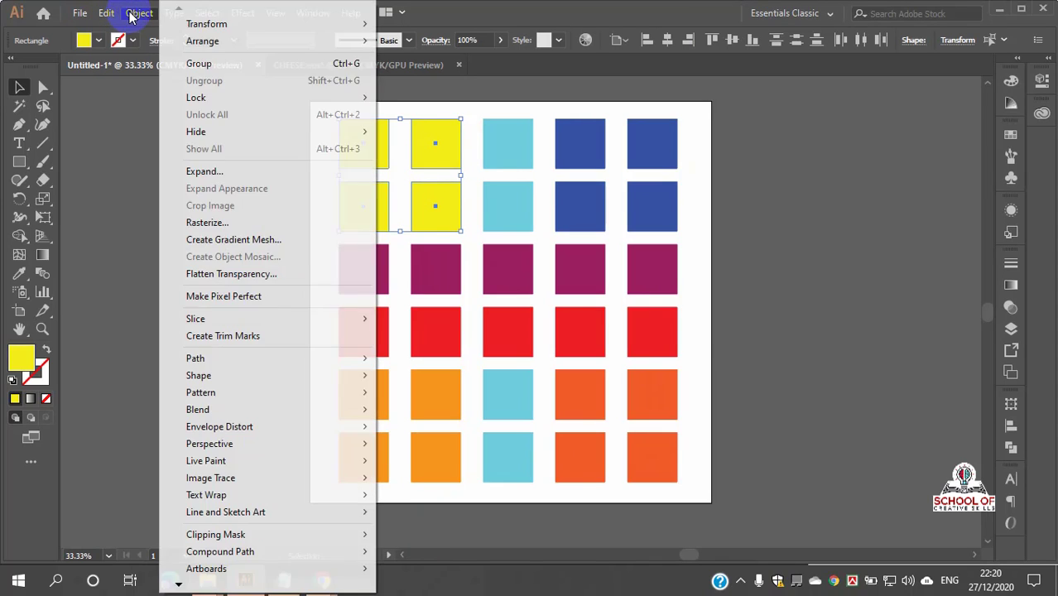
left_click(201, 64)
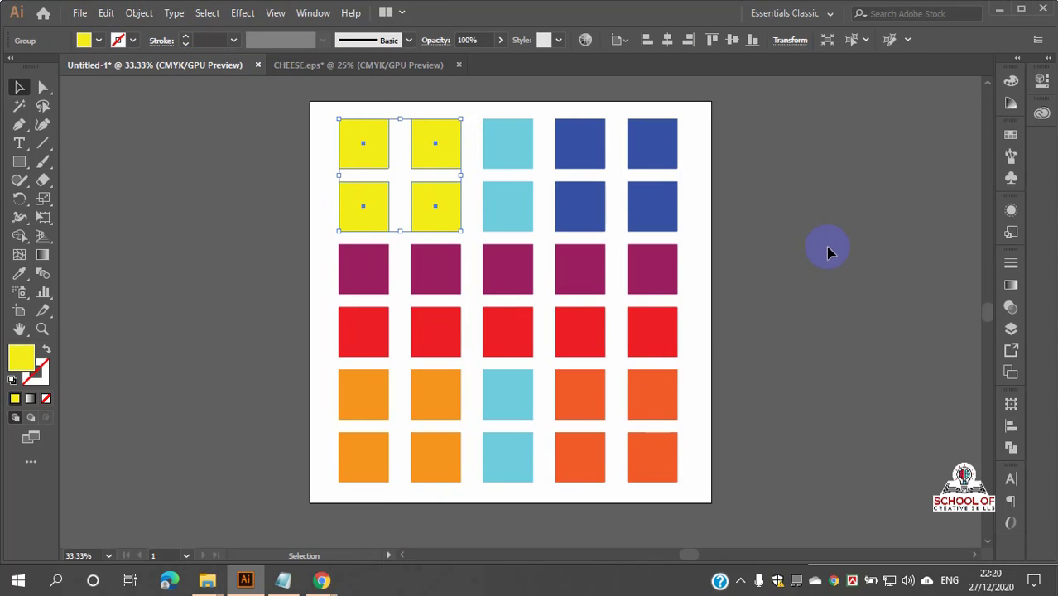
left_click(853, 221)
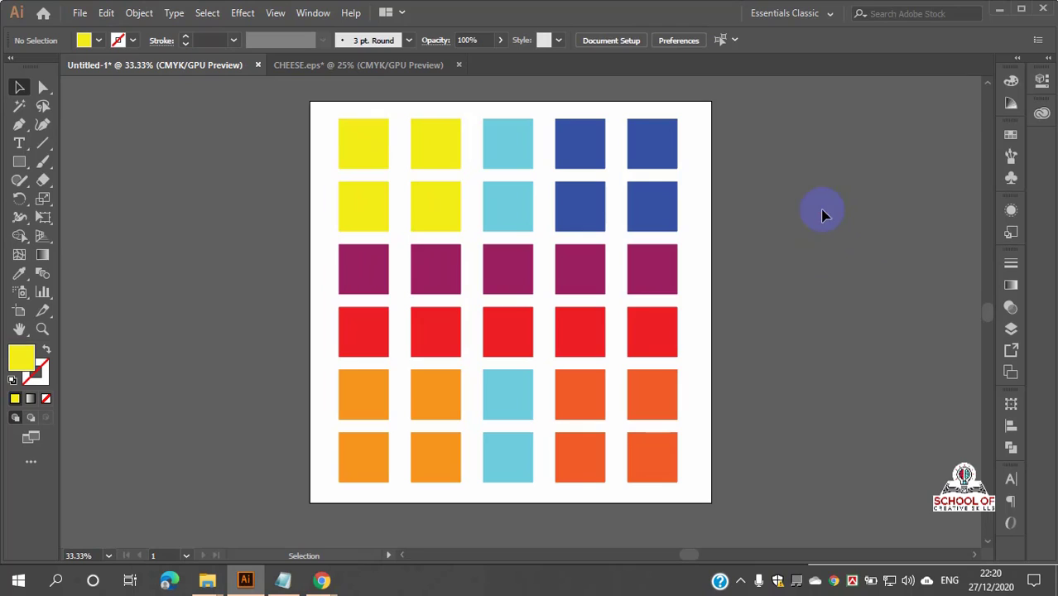
left_click(379, 166)
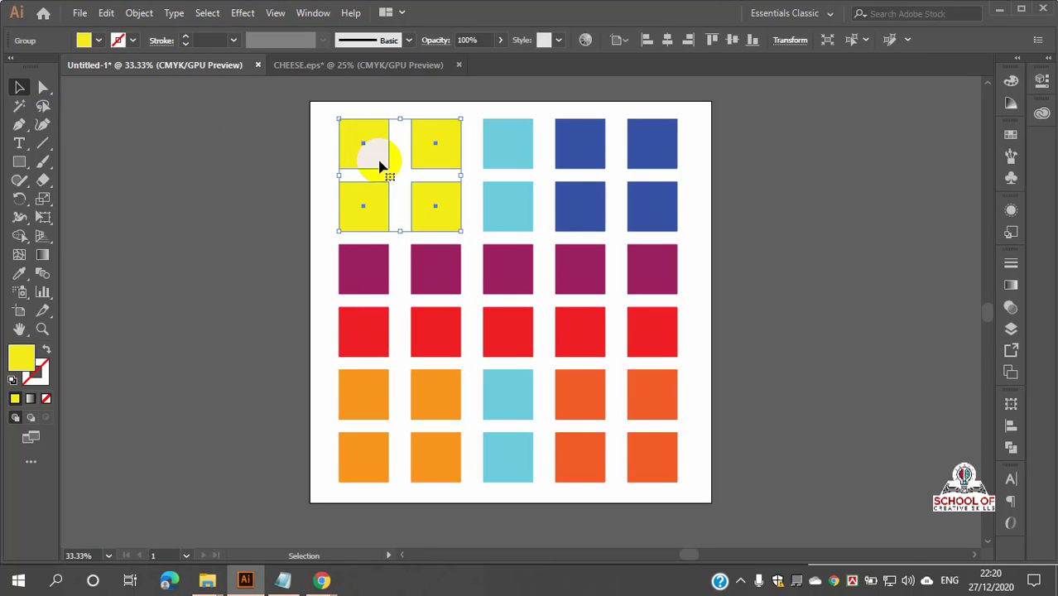
left_click(223, 147)
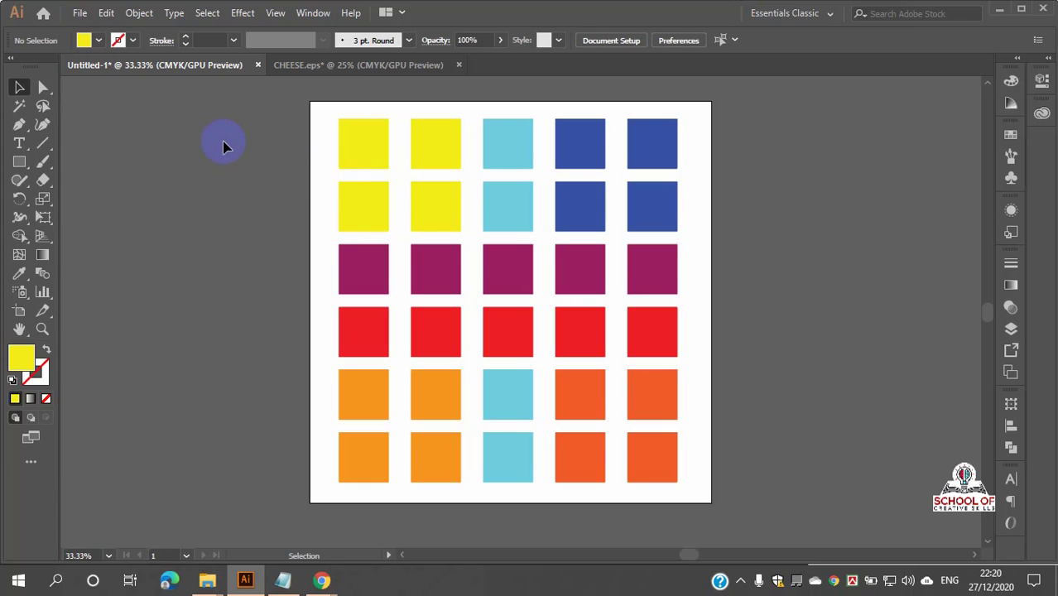
- Undo the grouping of the four yellow squares, check that the first square selects on its own, and deselect it
key("ctrl+z")
left_click(218, 146)
left_click(372, 150)
scroll(372, 152, "up", 2)
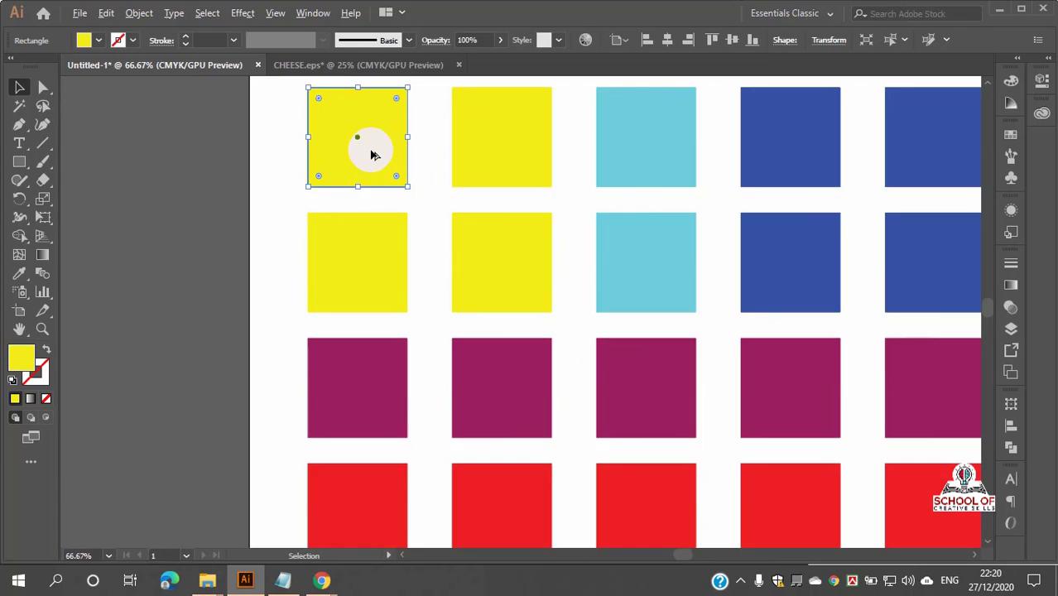
scroll(372, 154, "down", 1)
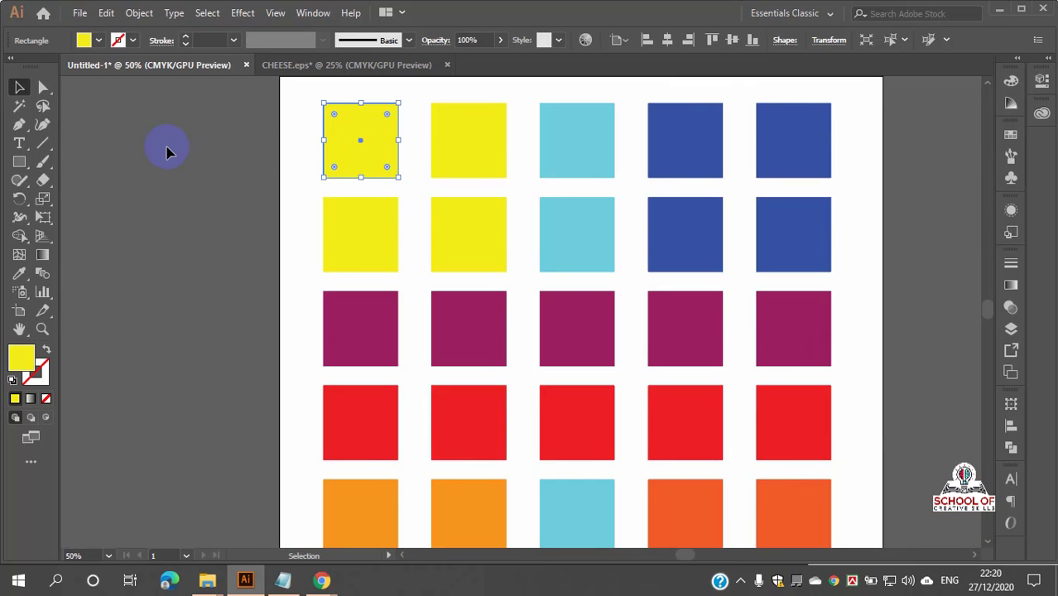
key("ctrl+z")
left_click(139, 199)
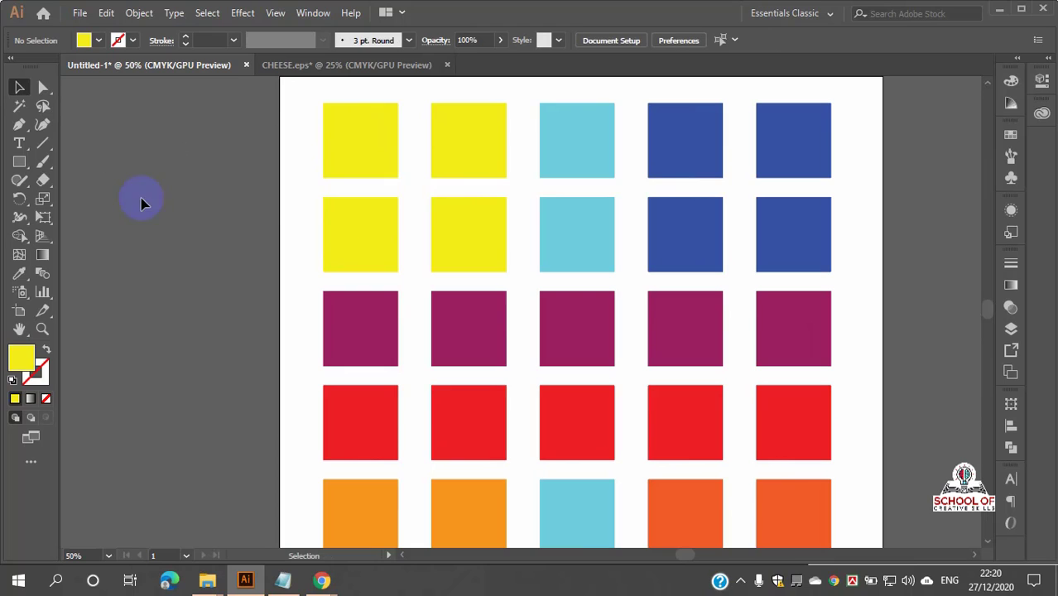
left_click(383, 155)
left_click(202, 132)
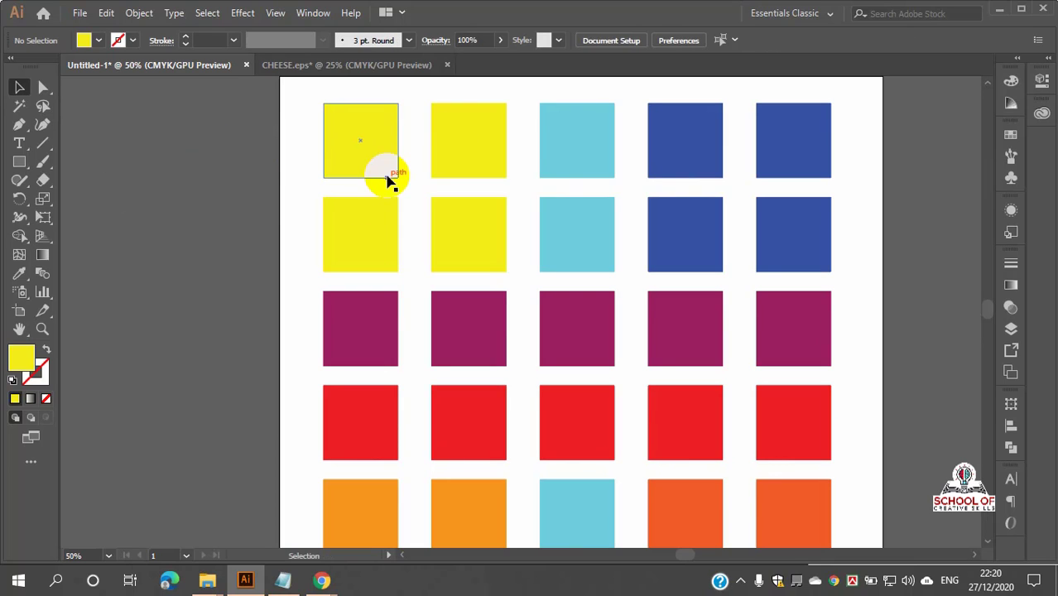
- Select the group of four yellow squares to inspect it, and clear the selection
left_click(394, 166)
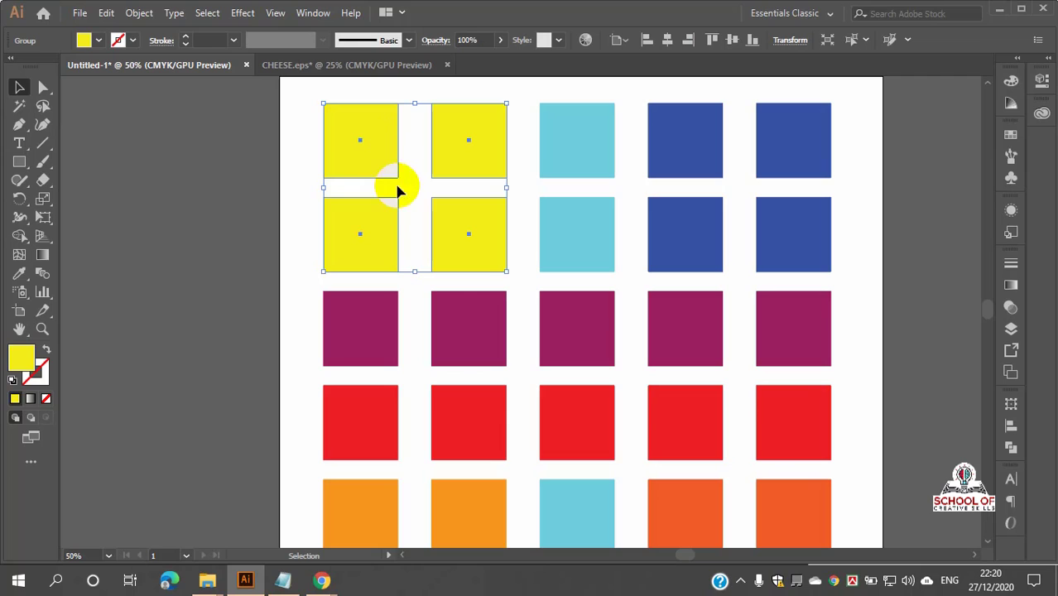
scroll(372, 230, "down", 1)
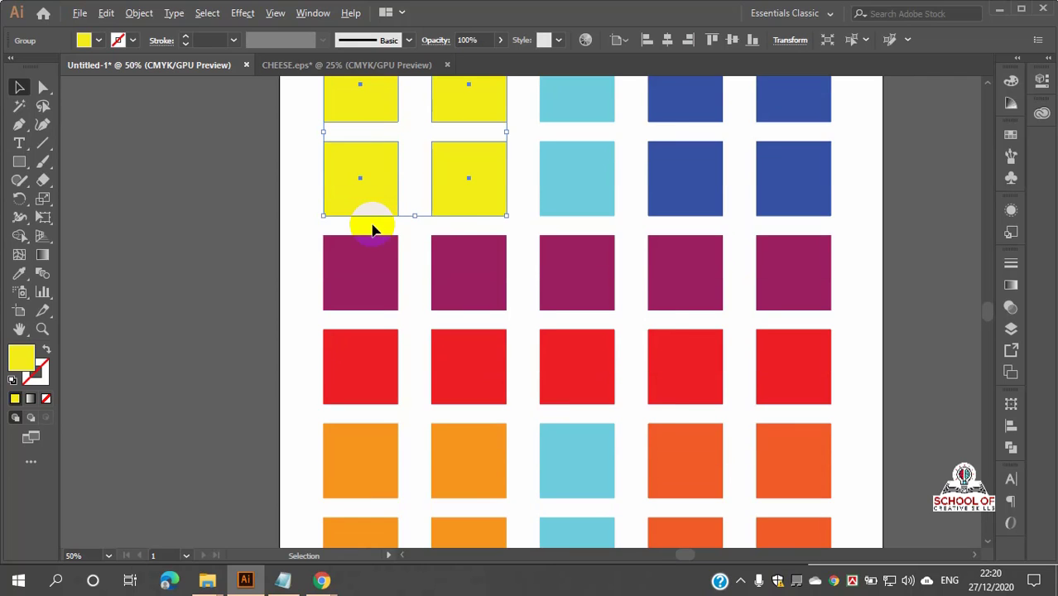
scroll(373, 225, "down", 1)
left_click(743, 196)
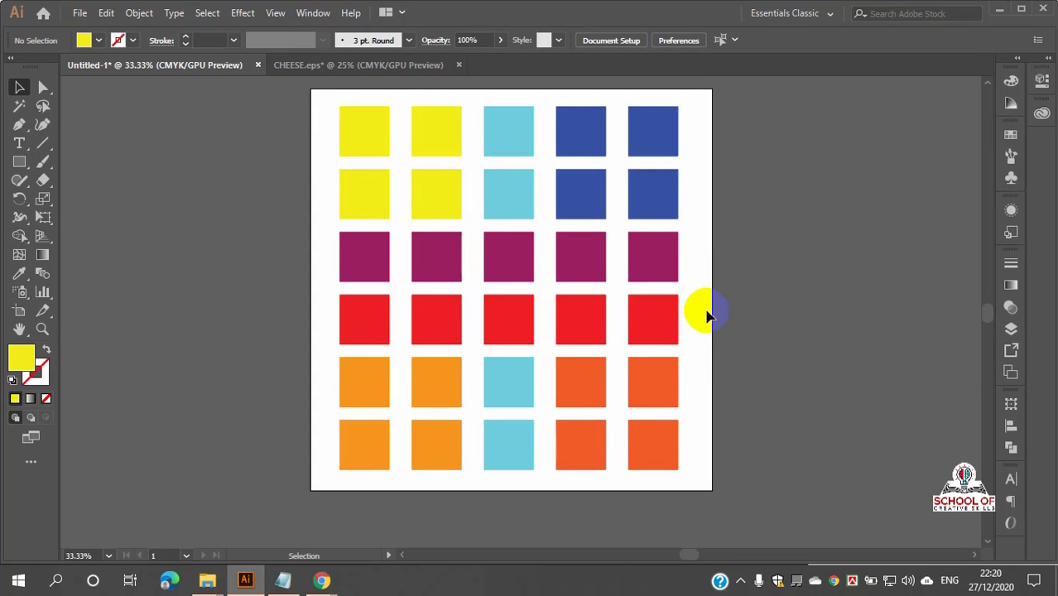
- Group the ten squares in the purple and red middle rows and select them as one object
left_click_drag(697, 260, 328, 324)
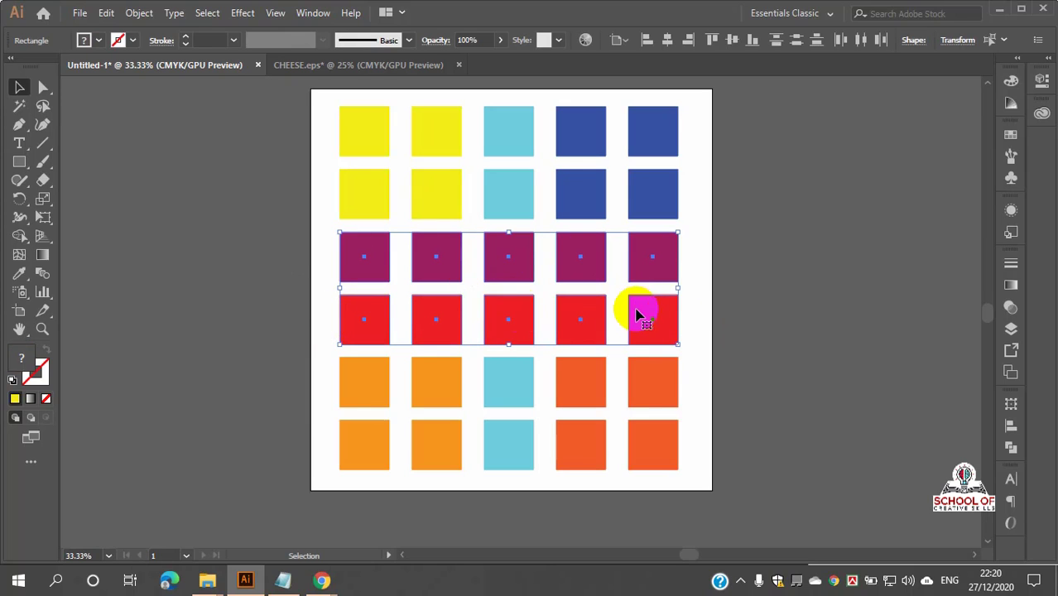
left_click(905, 278)
left_click(659, 276)
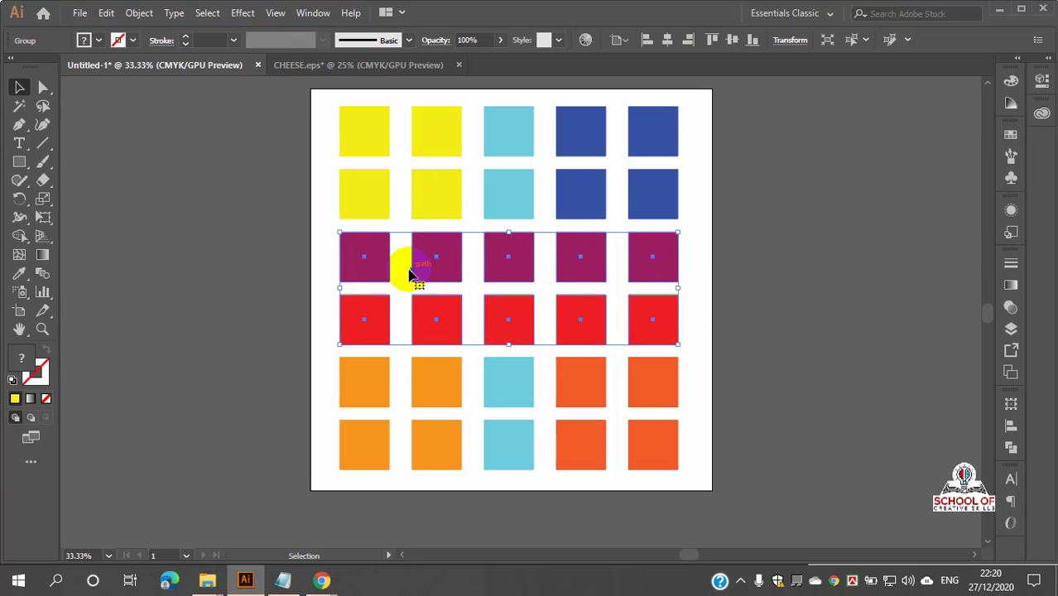
left_click(811, 303)
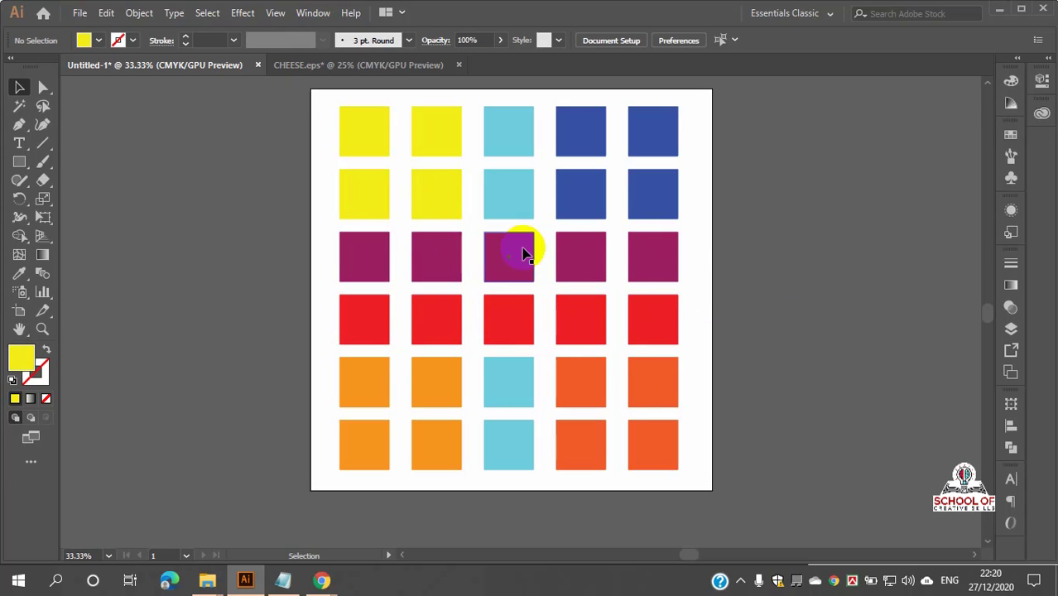
left_click(444, 284)
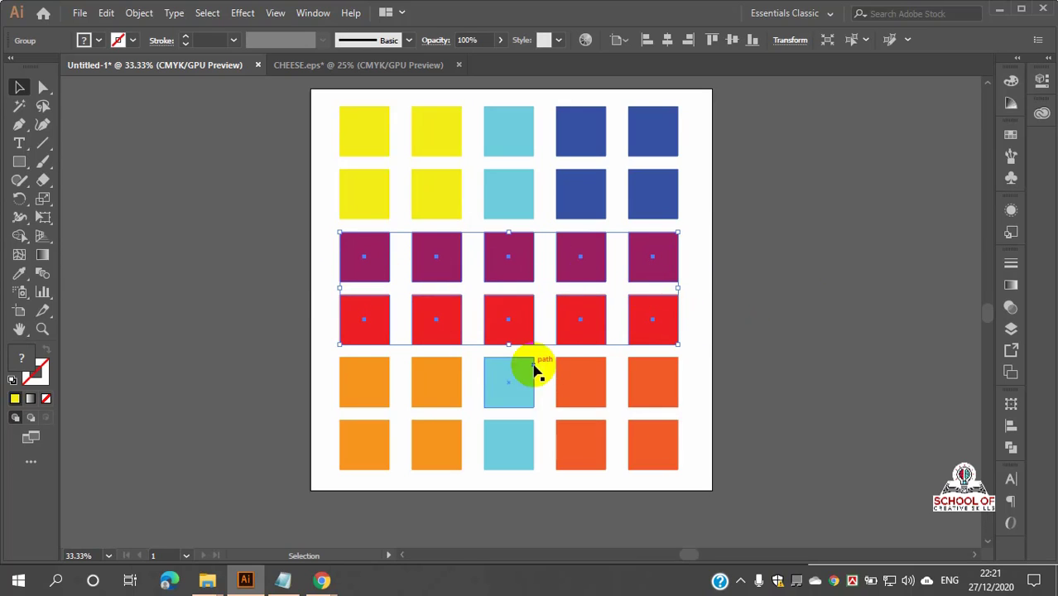
- Try orange, black and blue swatches on the grouped two middle rows and settle on a red fill
left_click(869, 303)
left_click(661, 276)
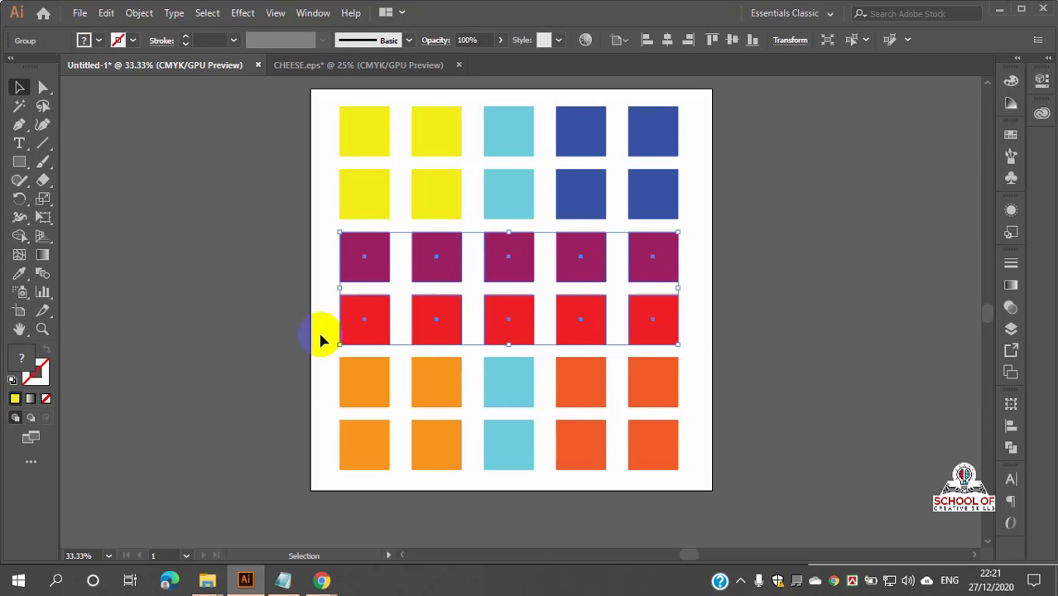
left_click(1011, 135)
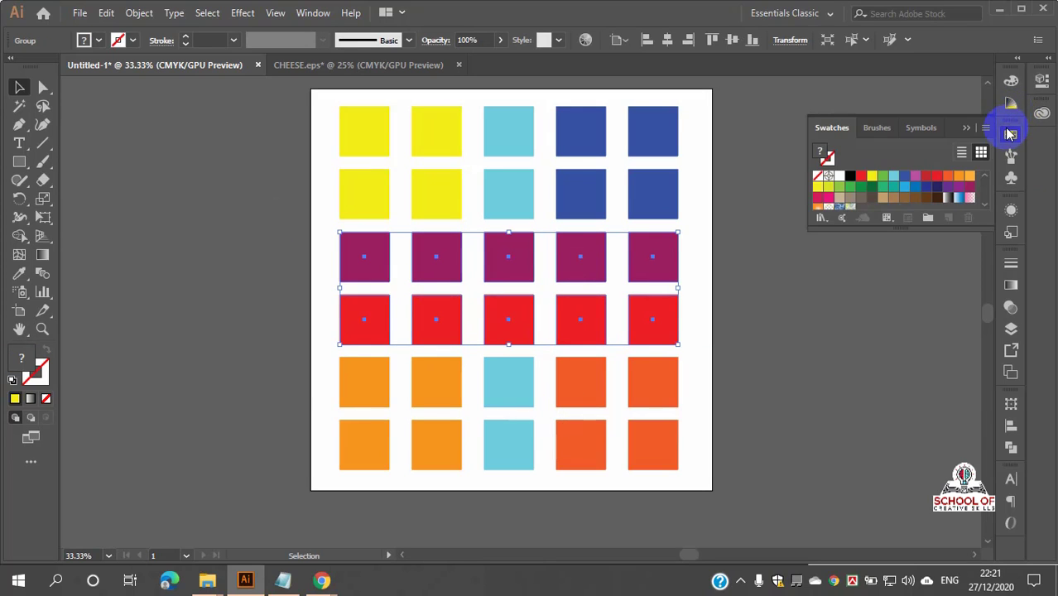
left_click(970, 178)
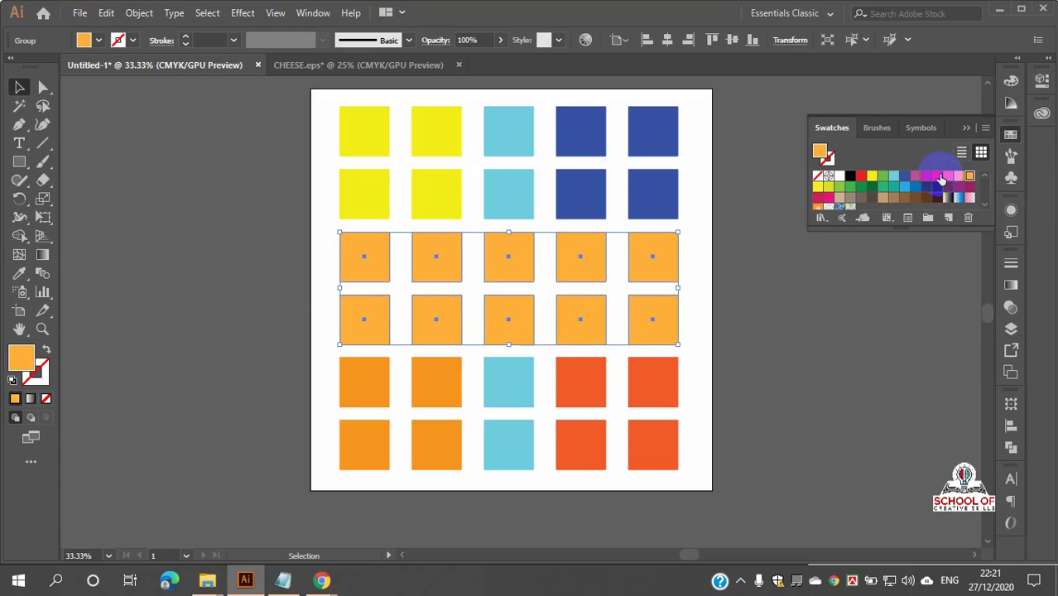
left_click(853, 181)
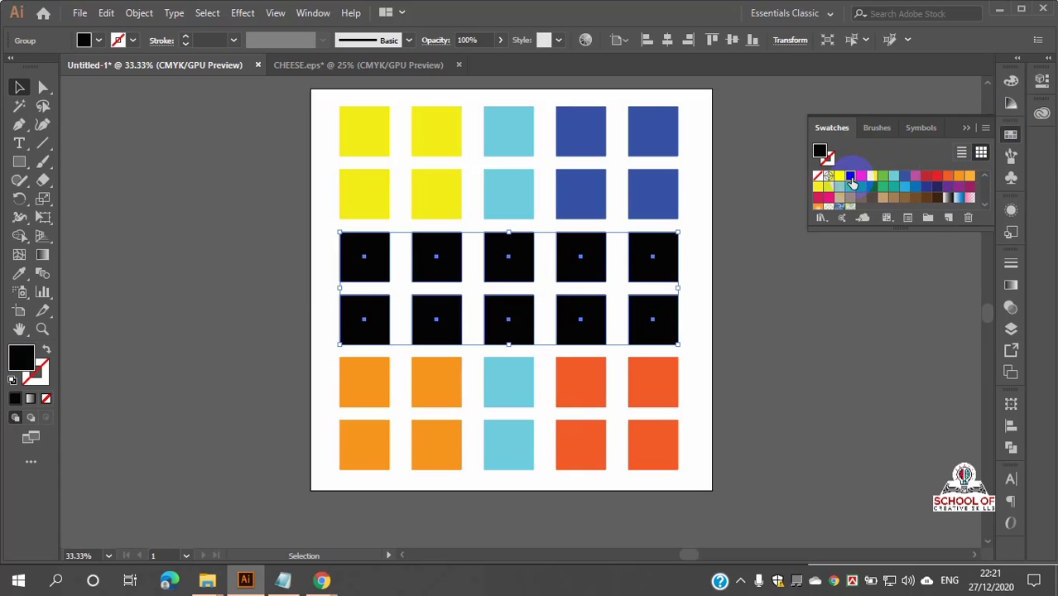
left_click(908, 174)
left_click(905, 177)
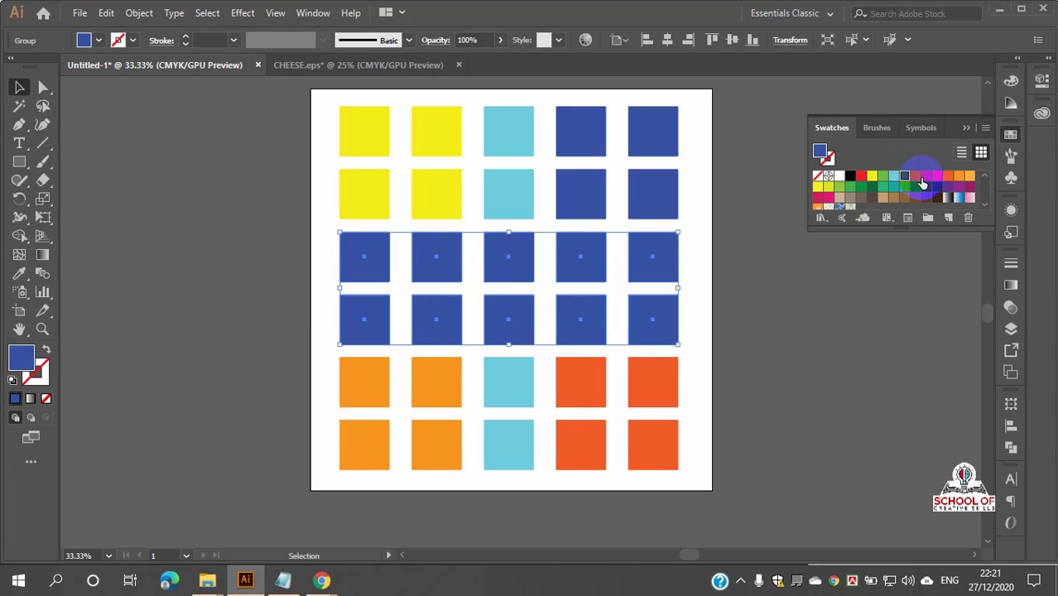
left_click(937, 177)
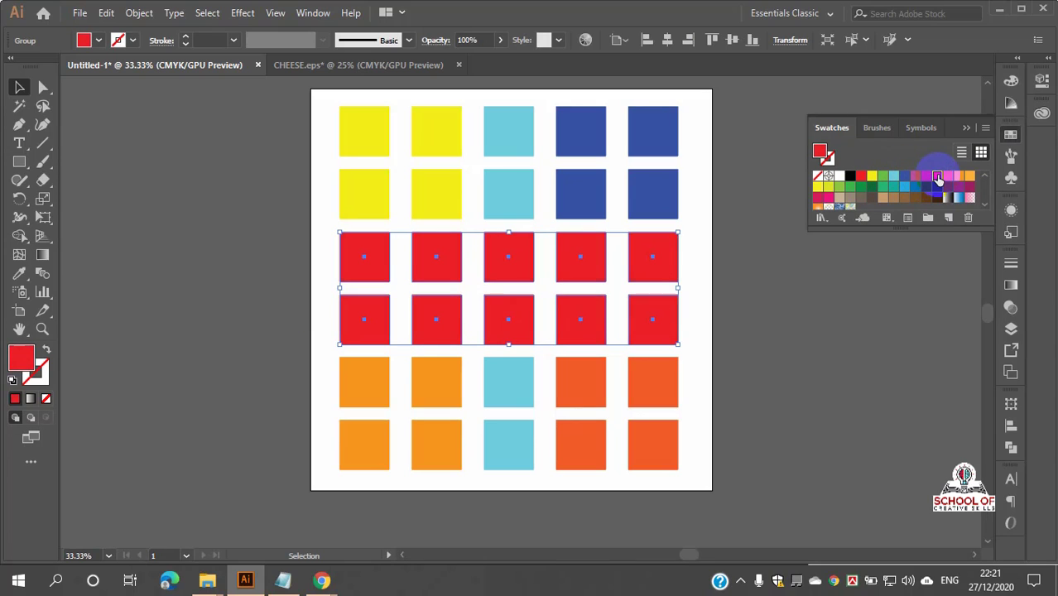
left_click(1010, 135)
left_click(699, 158)
left_click(669, 142)
left_click(735, 130)
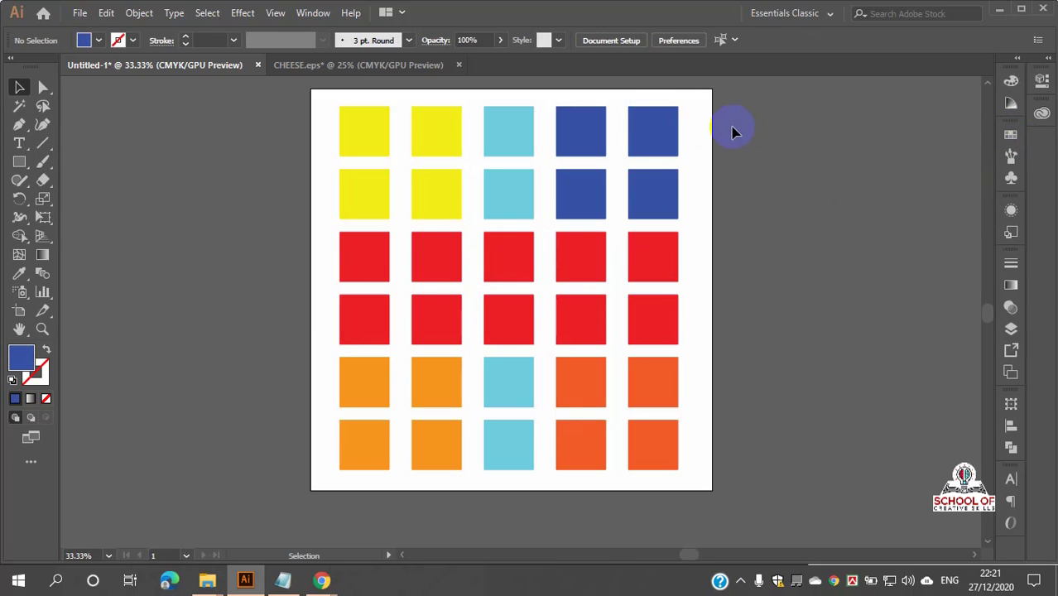
left_click_drag(698, 107, 579, 469)
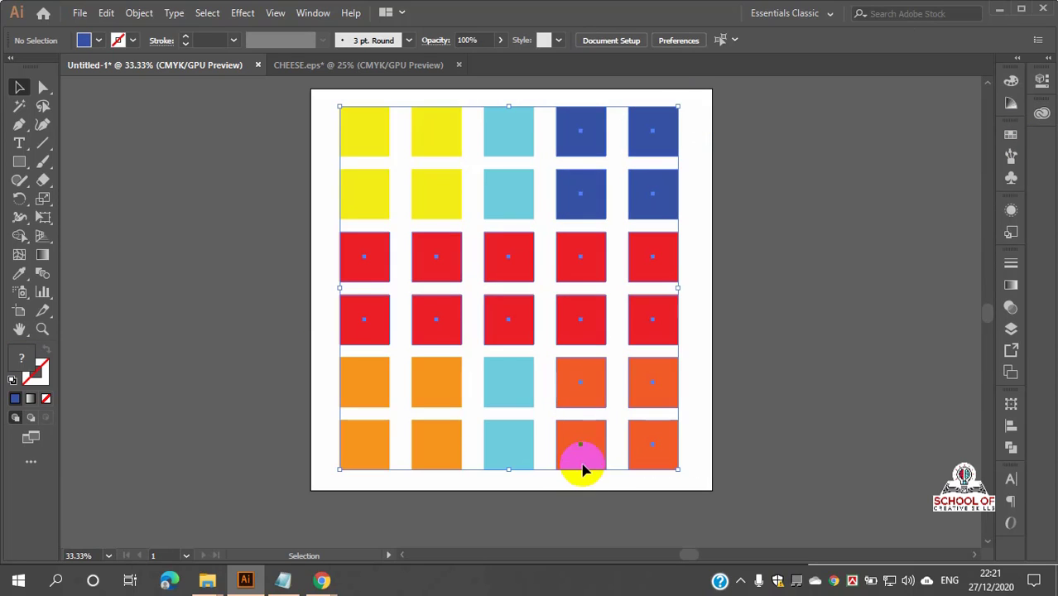
right_click(581, 471)
left_click(810, 340)
left_click(690, 154)
- Group the blue and dark orange squares of the two rightmost columns, leaving the red middle rows out of the selection
left_click_drag(662, 192, 582, 492)
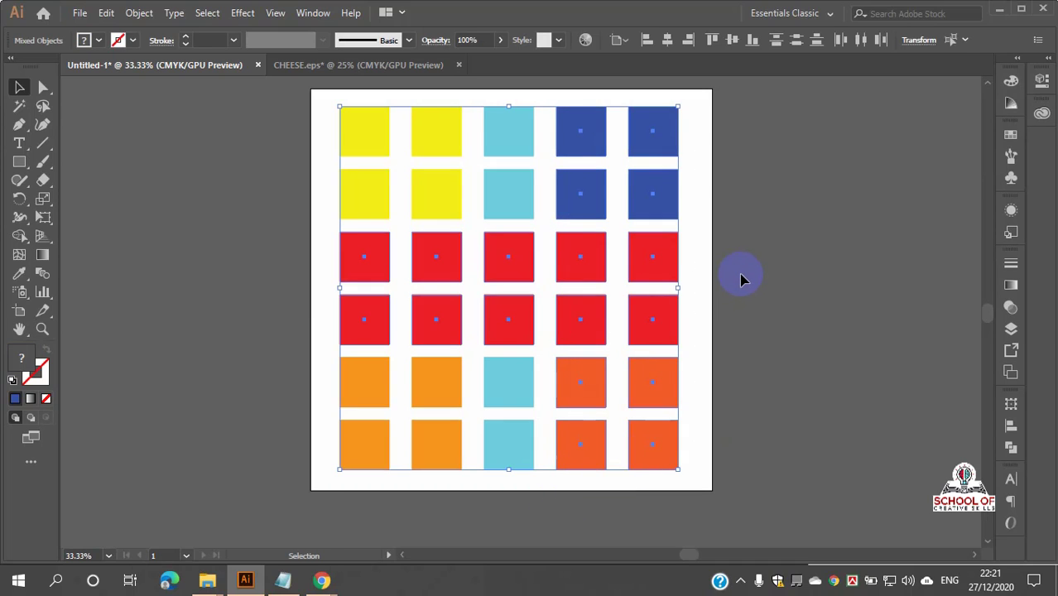
left_click(650, 266, "shift")
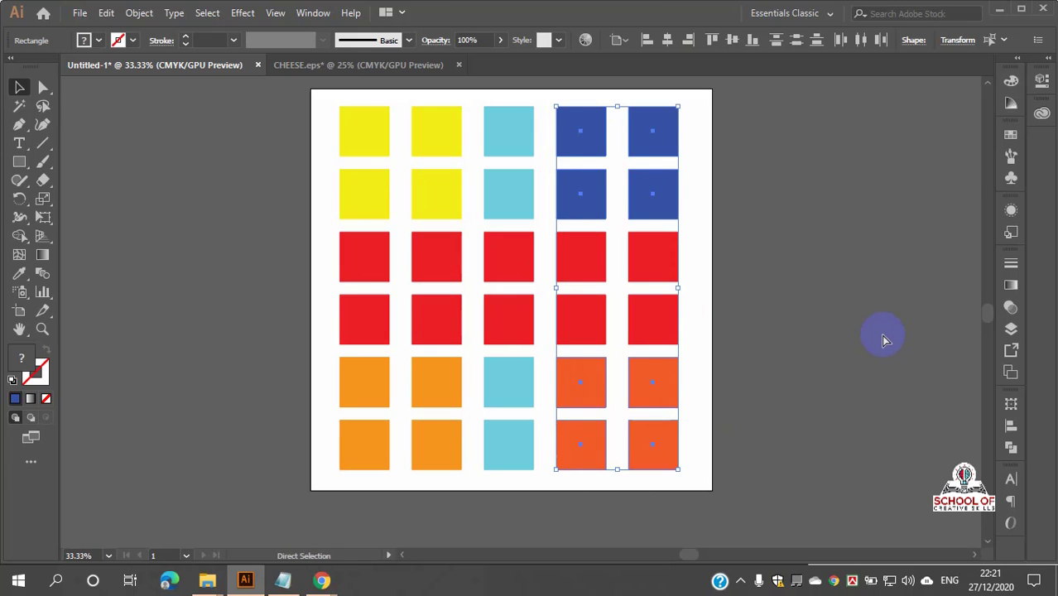
key("ctrl+g")
key("v")
left_click(814, 298)
- Try cyan, yellow-green and green swatches on the group of blue and dark orange squares, settling on a blue fill
left_click(643, 194)
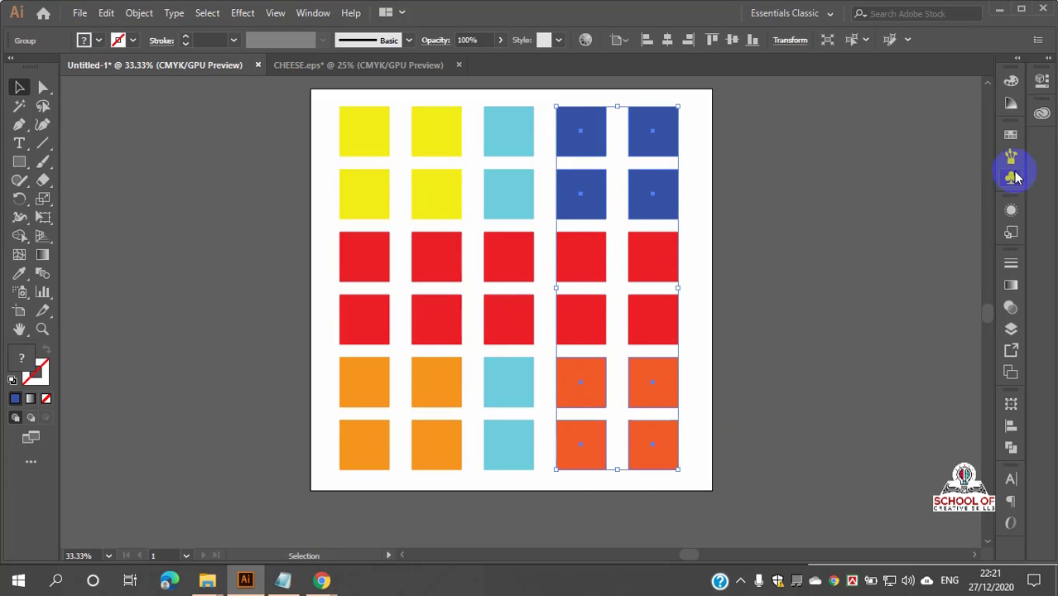
left_click(1013, 176)
left_click(895, 177)
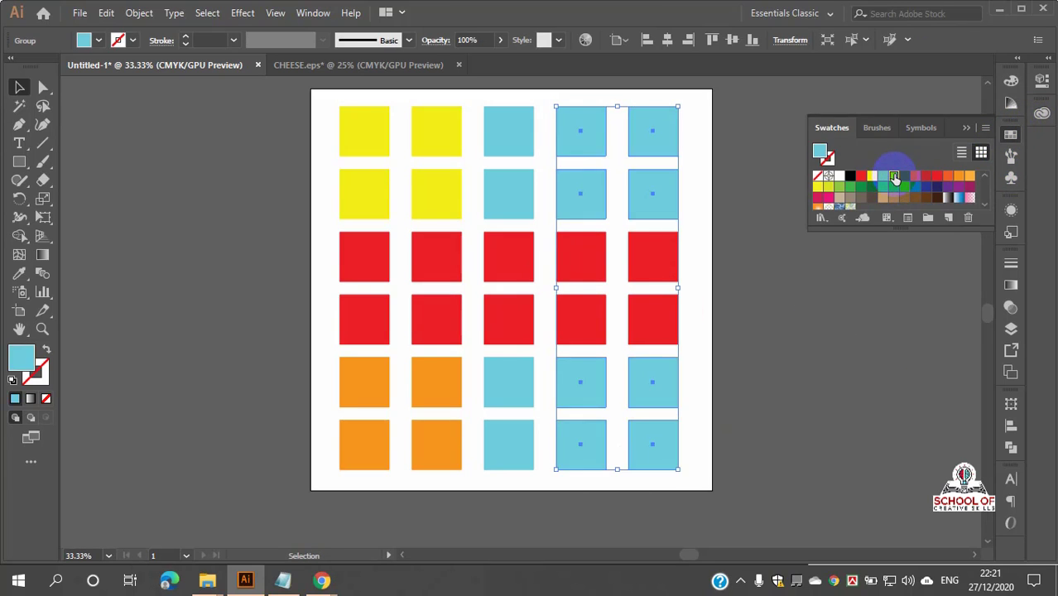
left_click(818, 189)
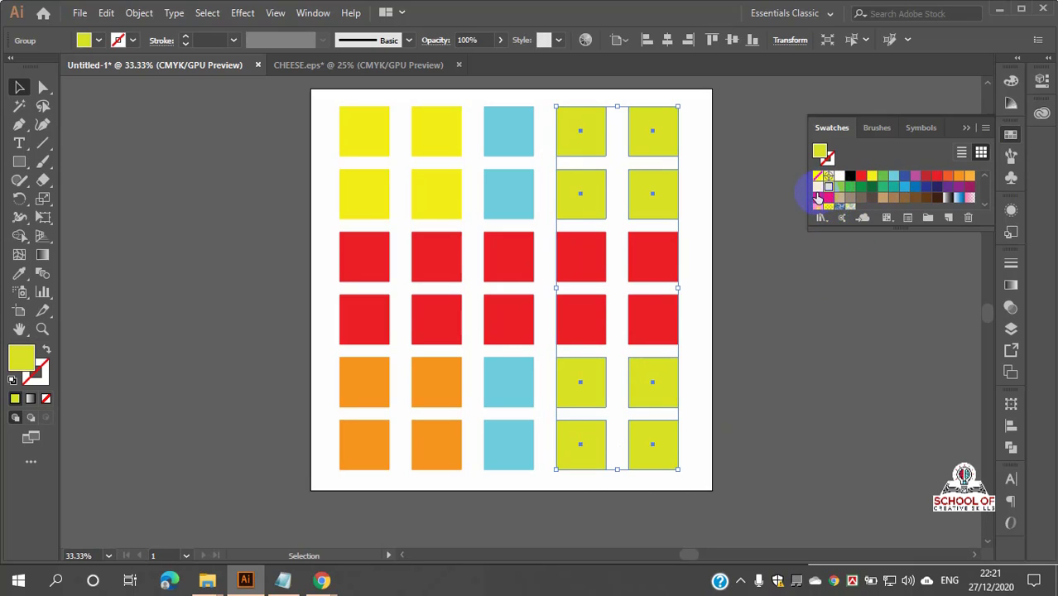
left_click(827, 186)
left_click(871, 193)
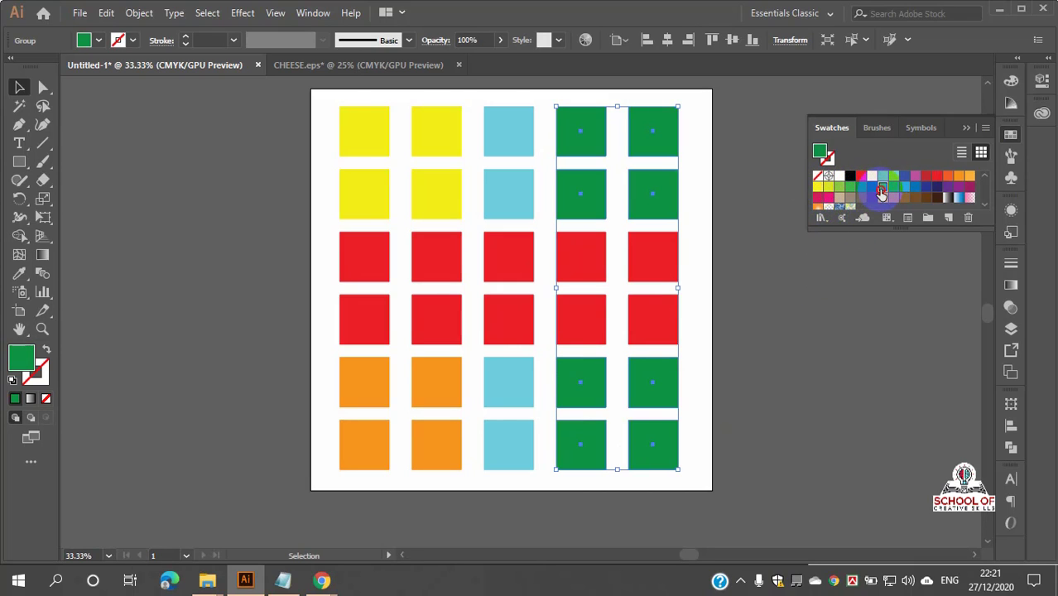
left_click(882, 190)
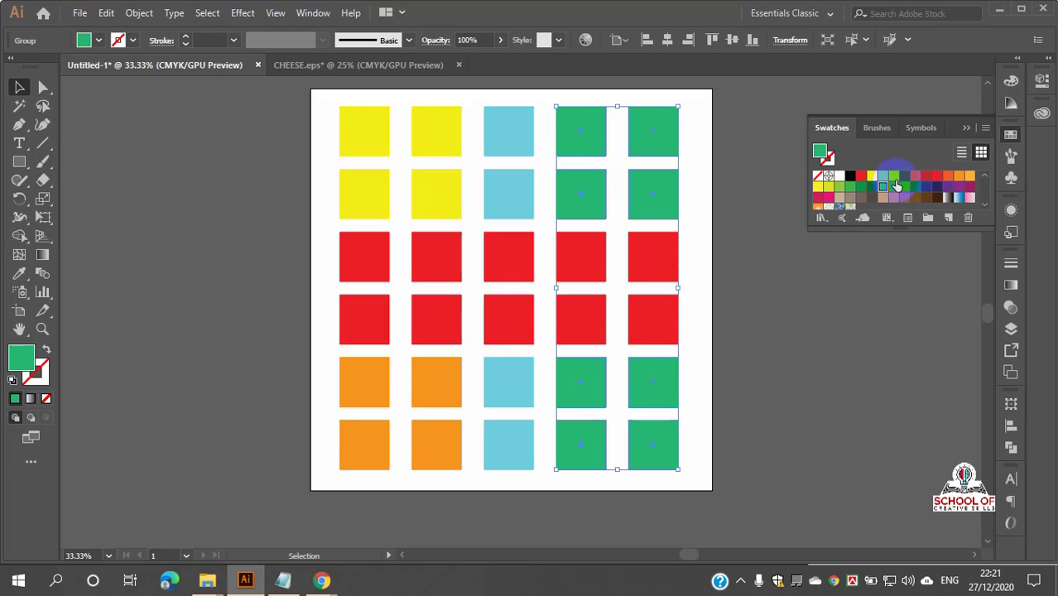
left_click(883, 176)
left_click(904, 175)
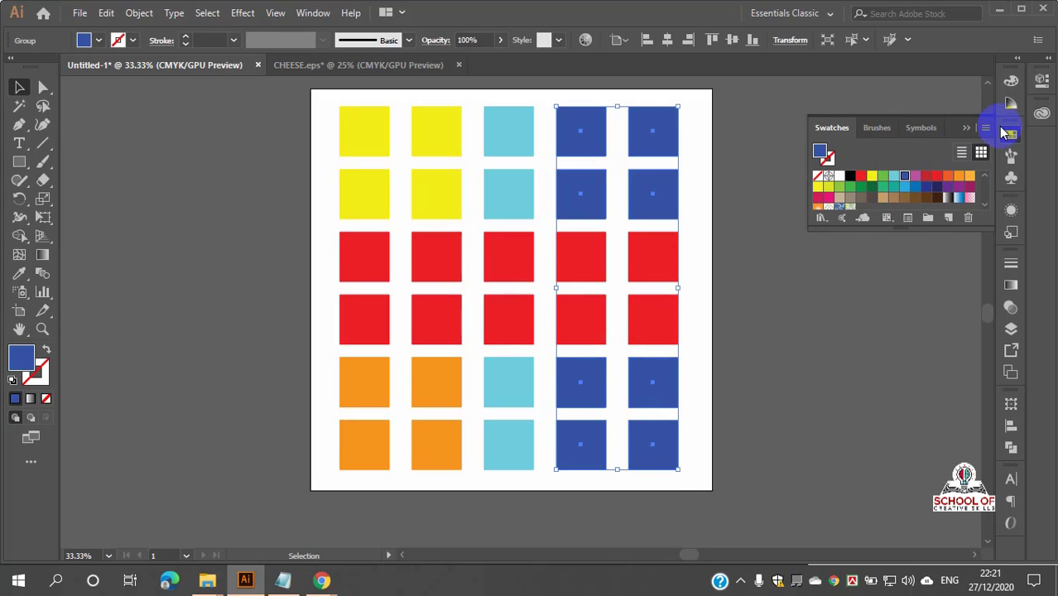
left_click(1010, 135)
left_click(834, 175)
left_click(633, 147)
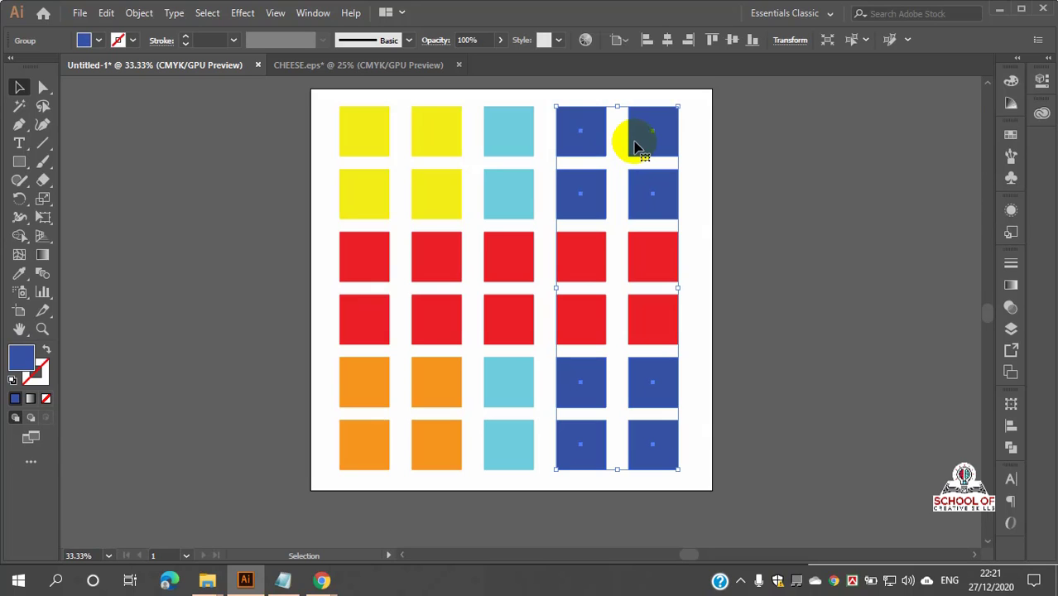
left_click(822, 205)
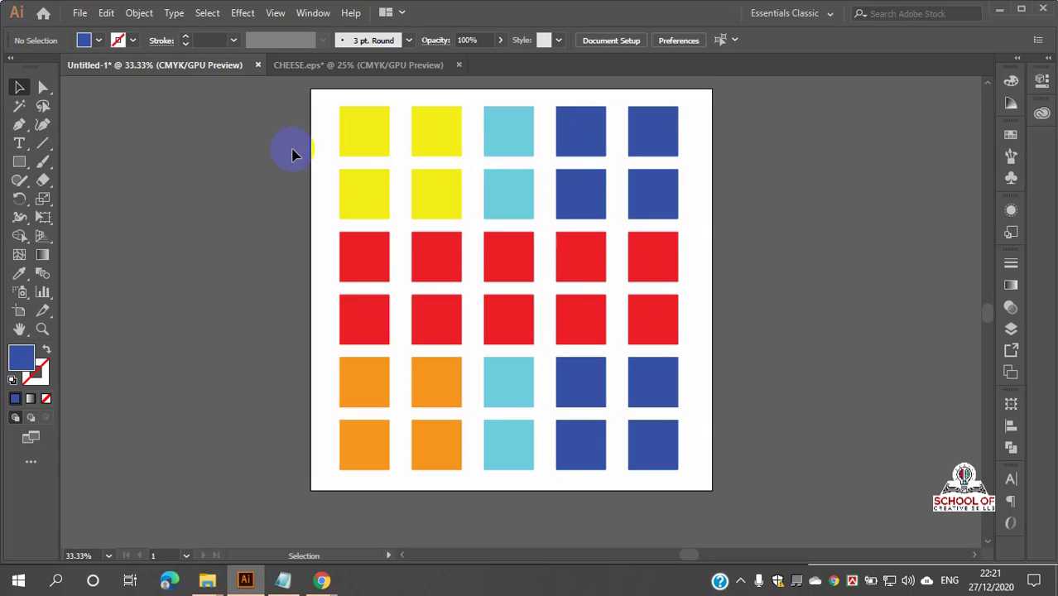
- Select all the squares on the artboard, group them into a single object and clear the selection
left_click_drag(322, 111, 694, 483)
key("a")
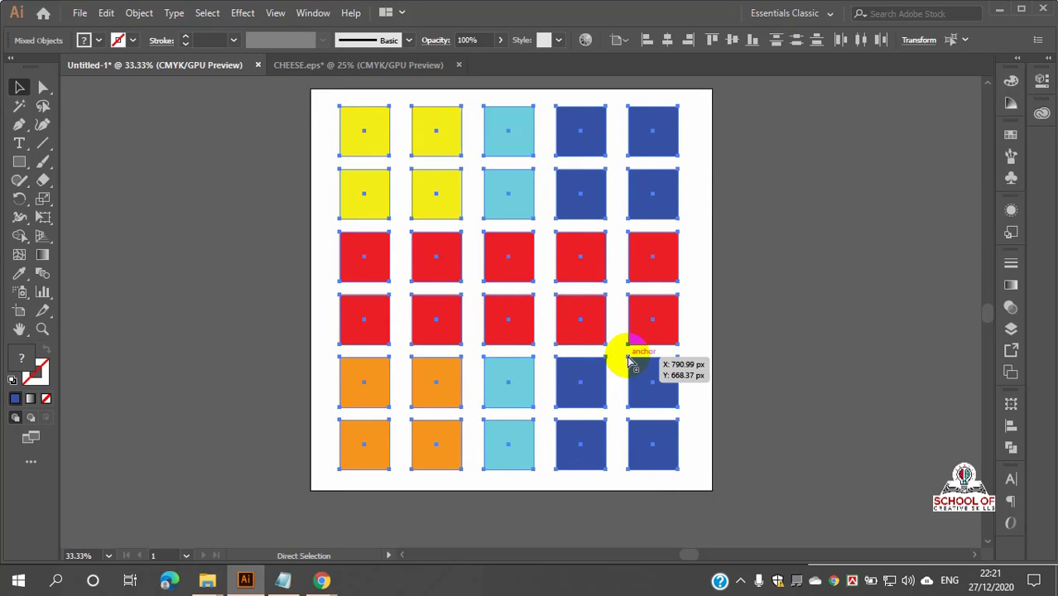
key("v")
left_click(702, 249)
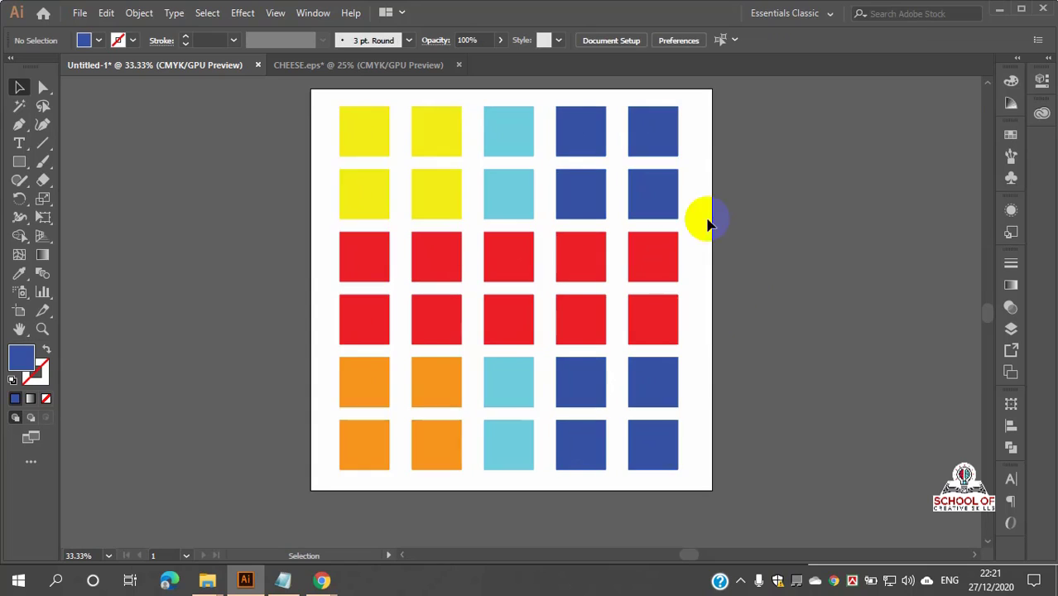
- Fill the whole group of squares with the light orange swatch and undo that recolouring
left_click(665, 161)
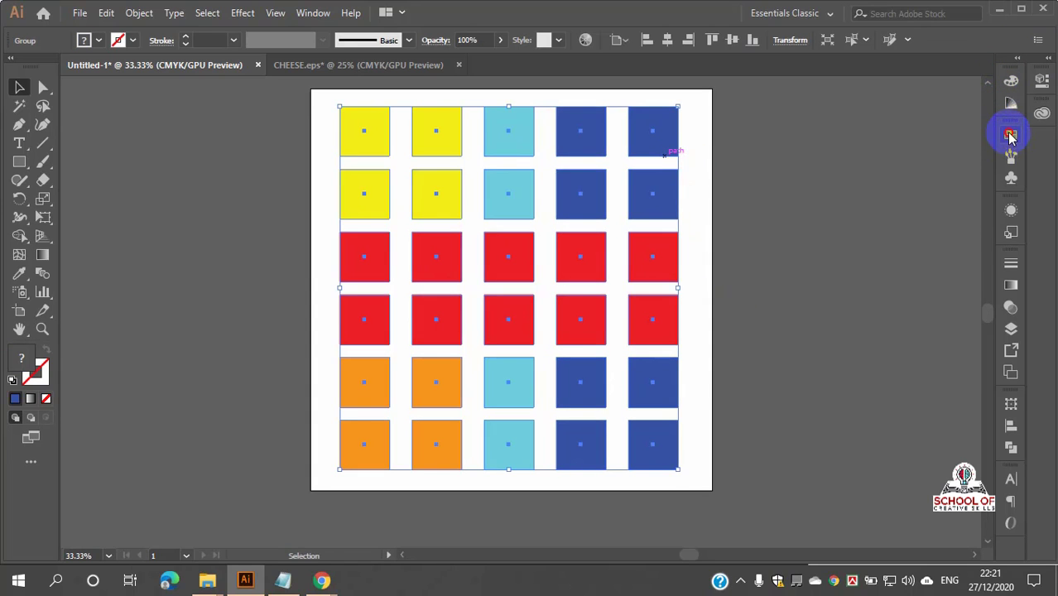
left_click(1011, 134)
left_click(968, 177)
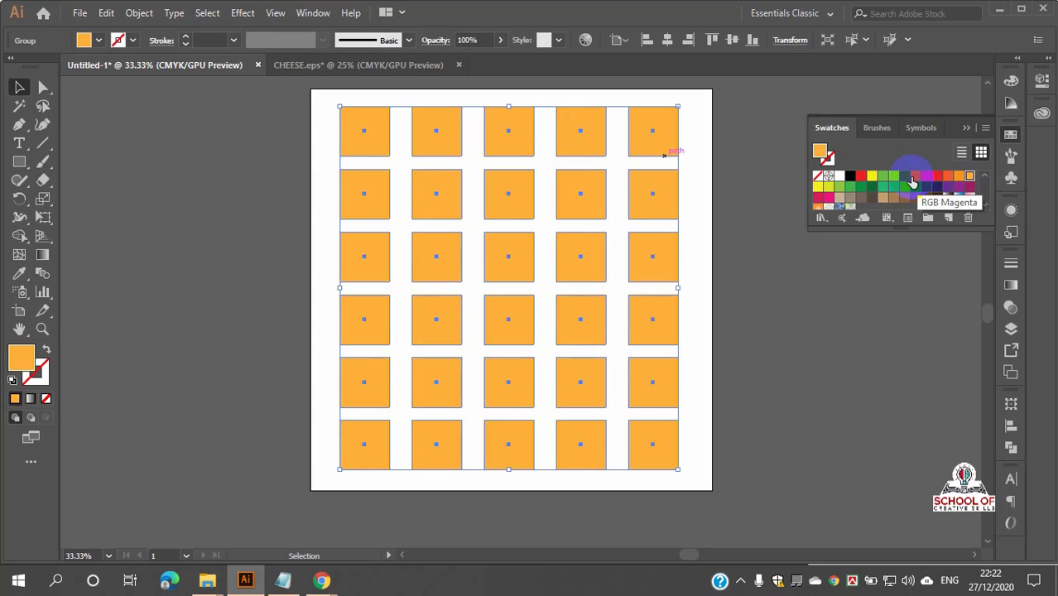
left_click(917, 355)
left_click(1011, 134)
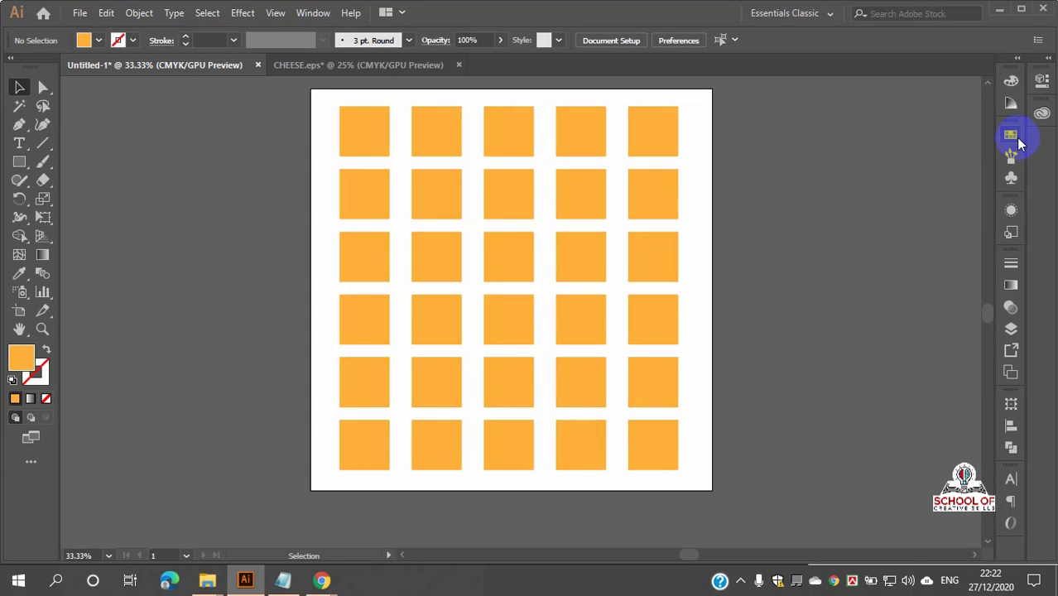
key("ctrl+z")
left_click(791, 248)
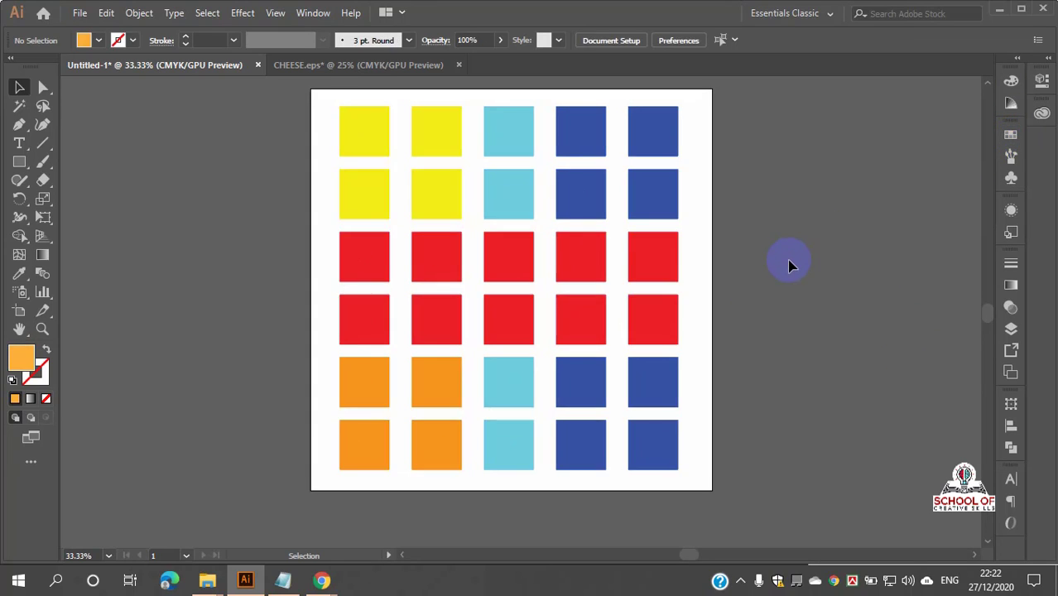
- Select the combined group from different squares to check that the whole grid belongs together, and deselect it
left_click(429, 139)
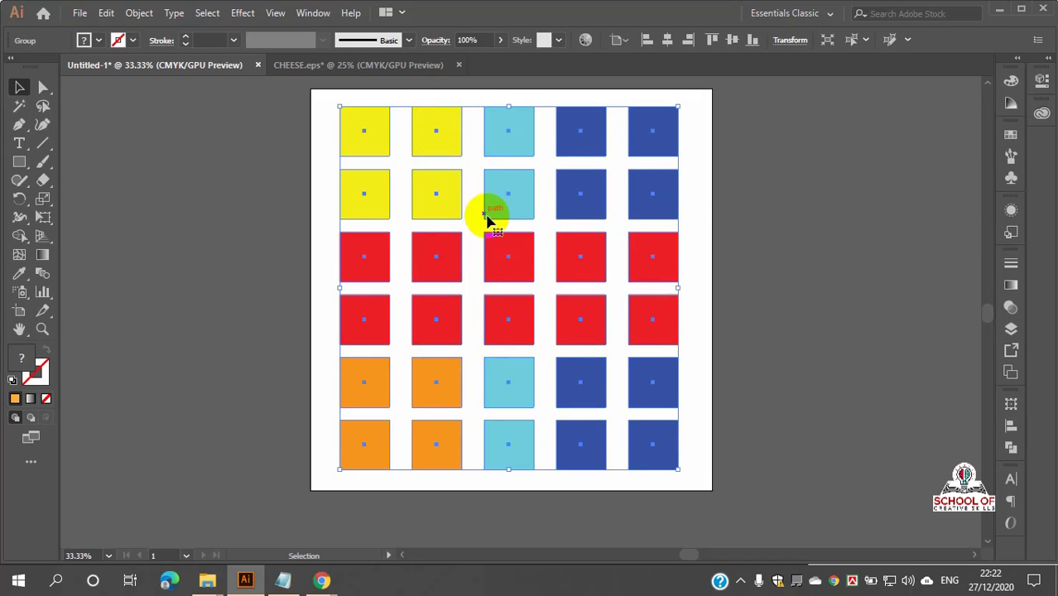
left_click(538, 263)
left_click(740, 206)
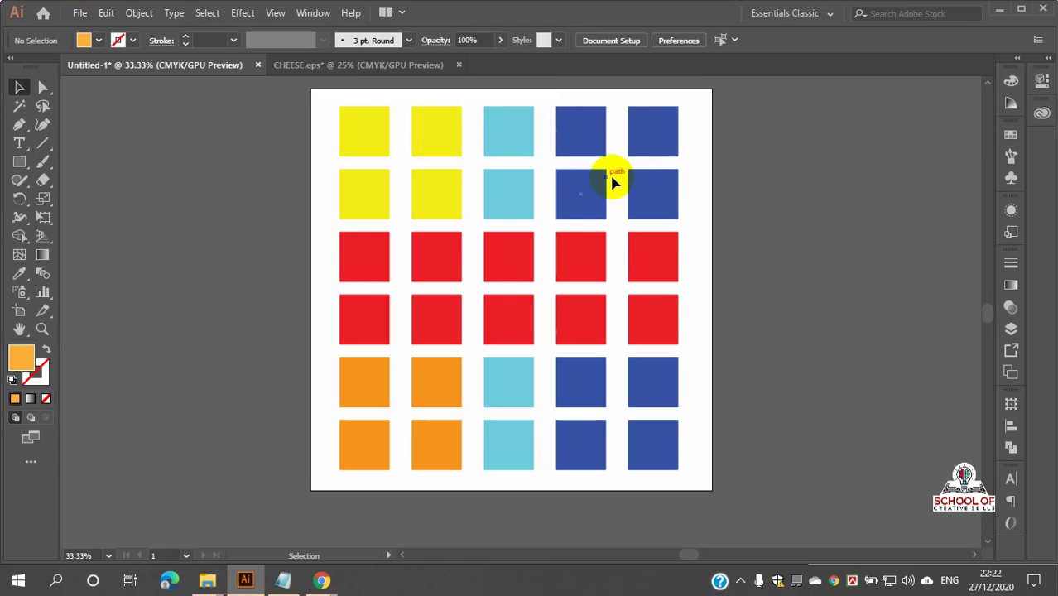
left_click(655, 132)
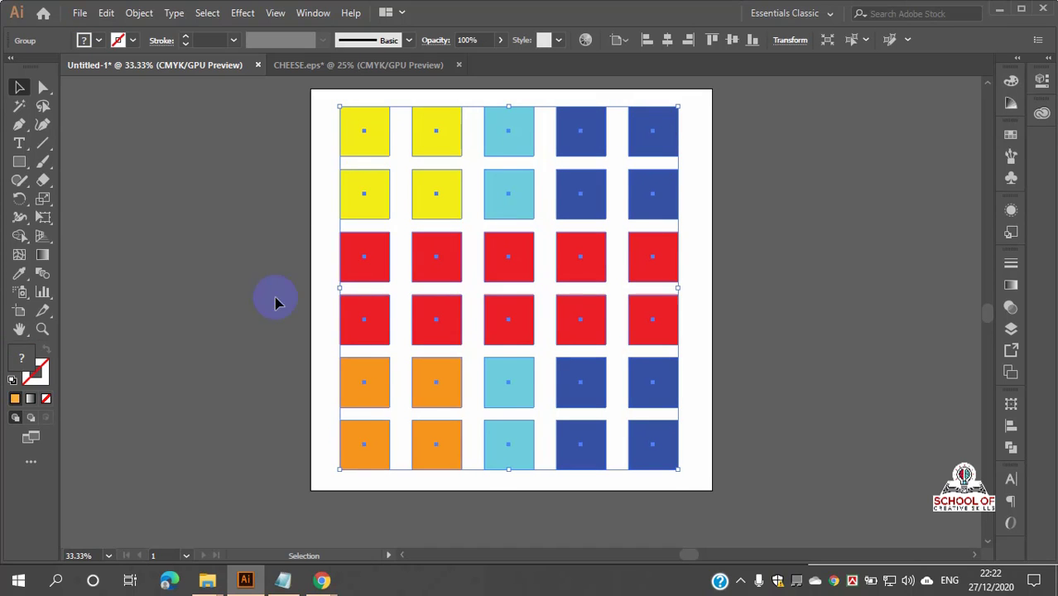
left_click(851, 179)
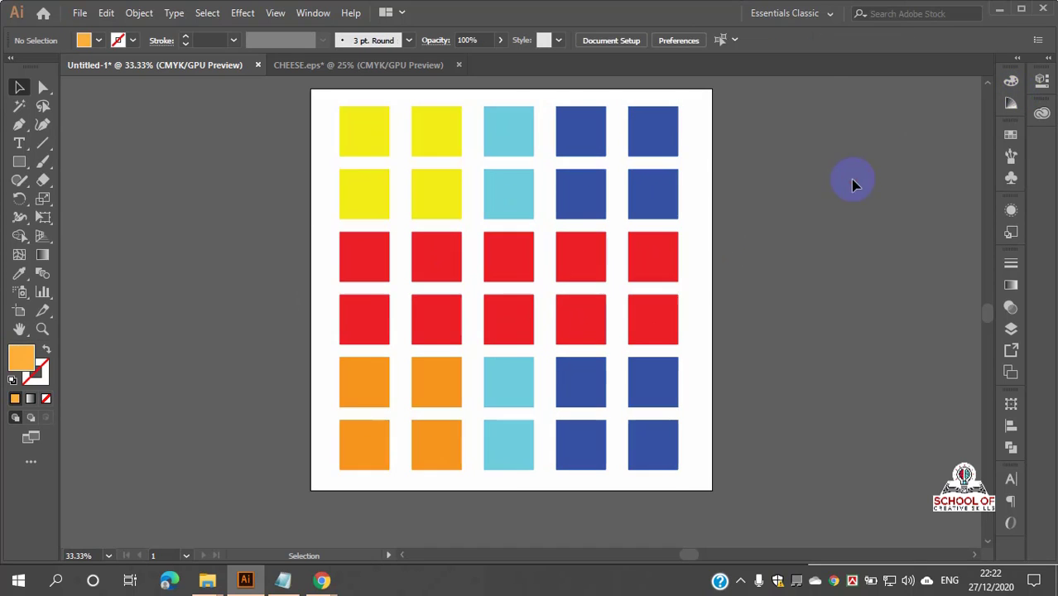
- Fill the whole combined group of squares with the red swatch, undo that recolouring and clear the selection
left_click(668, 121)
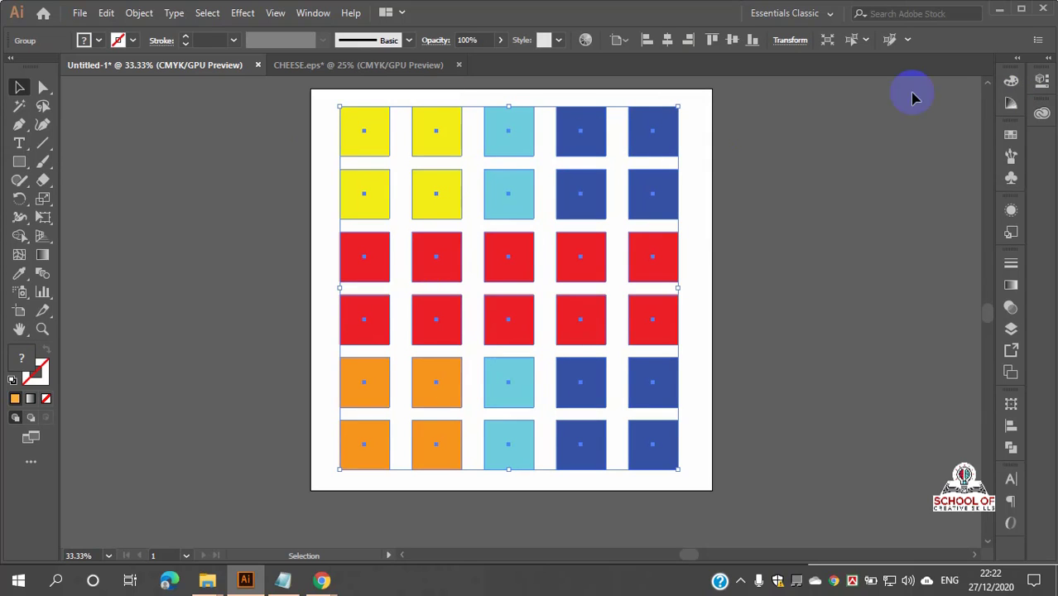
left_click(1018, 137)
left_click(939, 179)
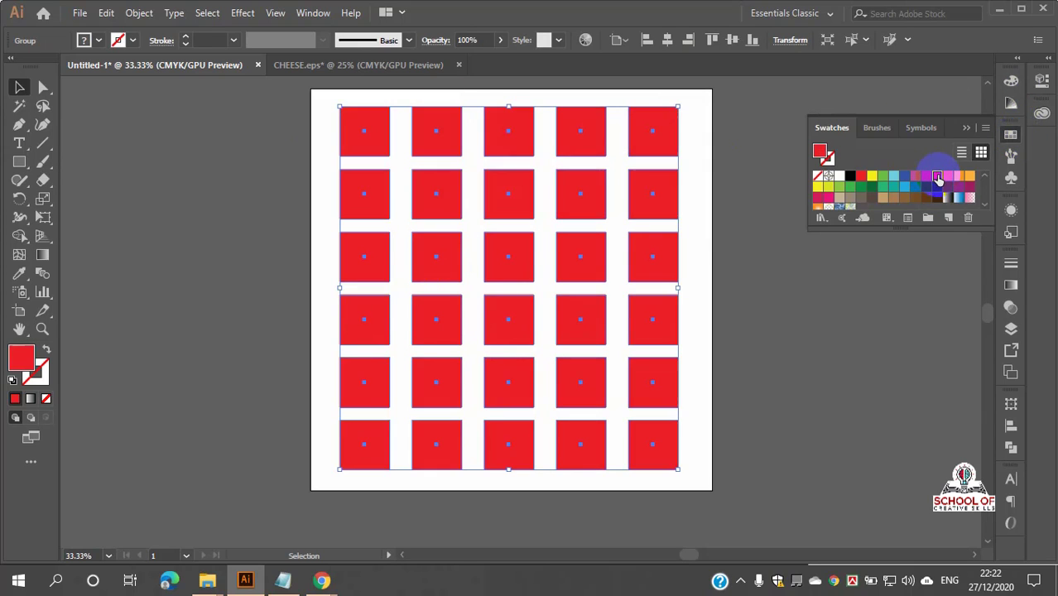
key("ctrl+z")
left_click(1011, 137)
left_click(681, 154)
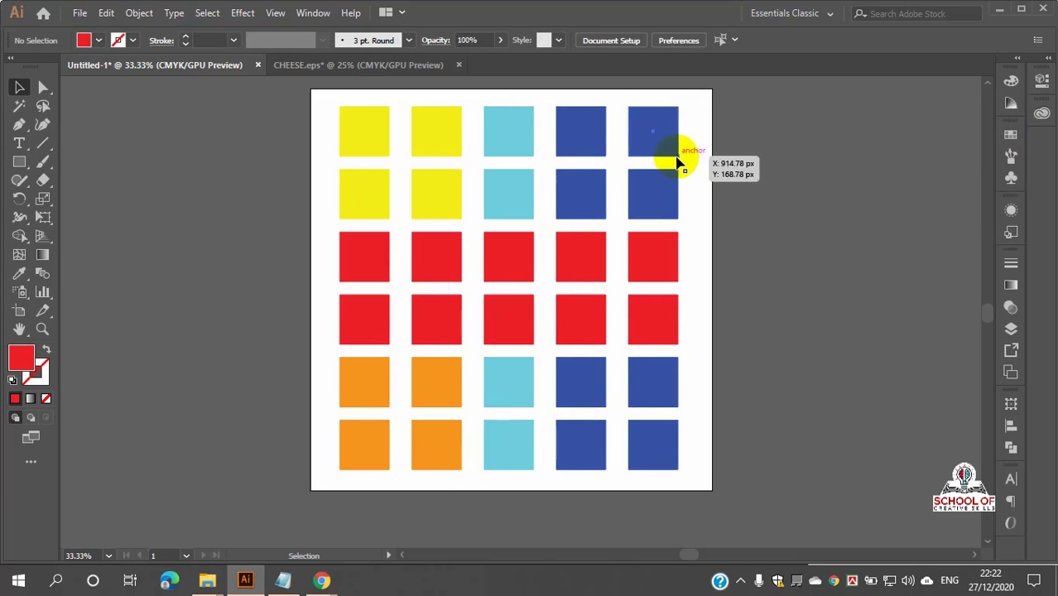
- Ungroup the overall group of squares once and clear the selection
left_click(663, 143)
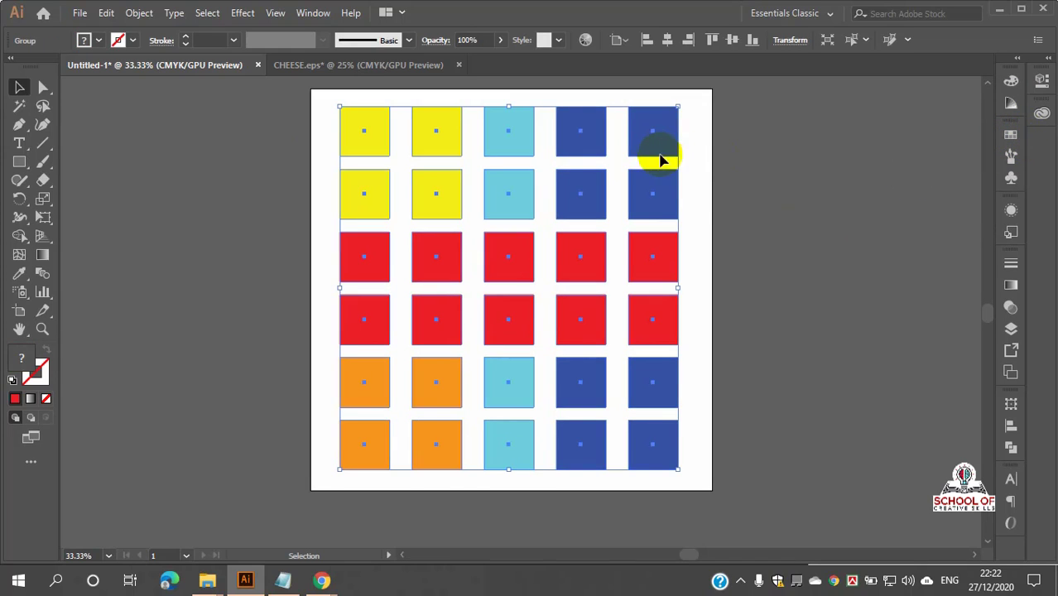
right_click(657, 151)
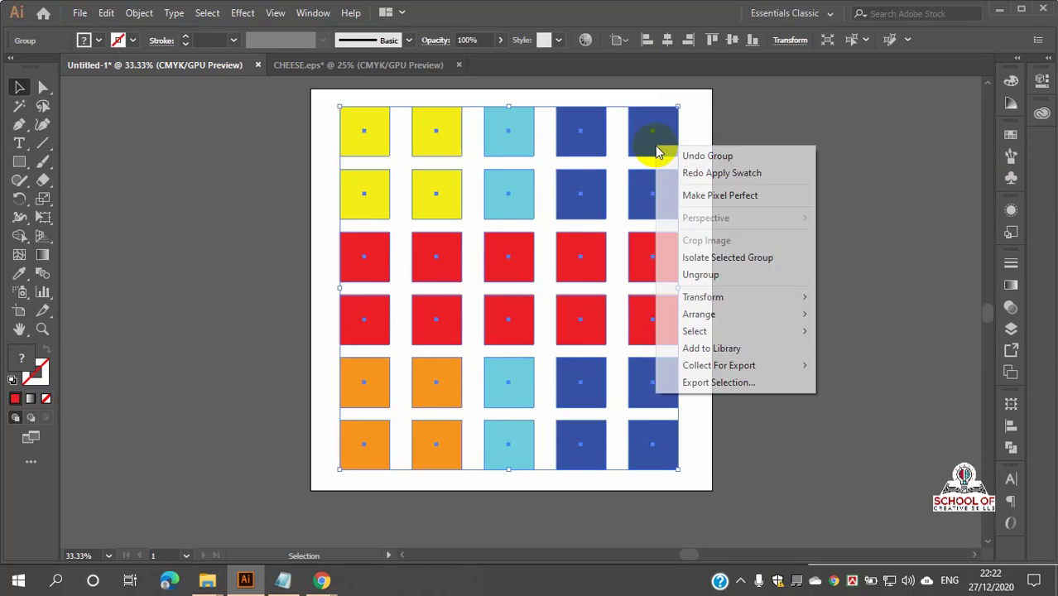
left_click(718, 274)
left_click(718, 191)
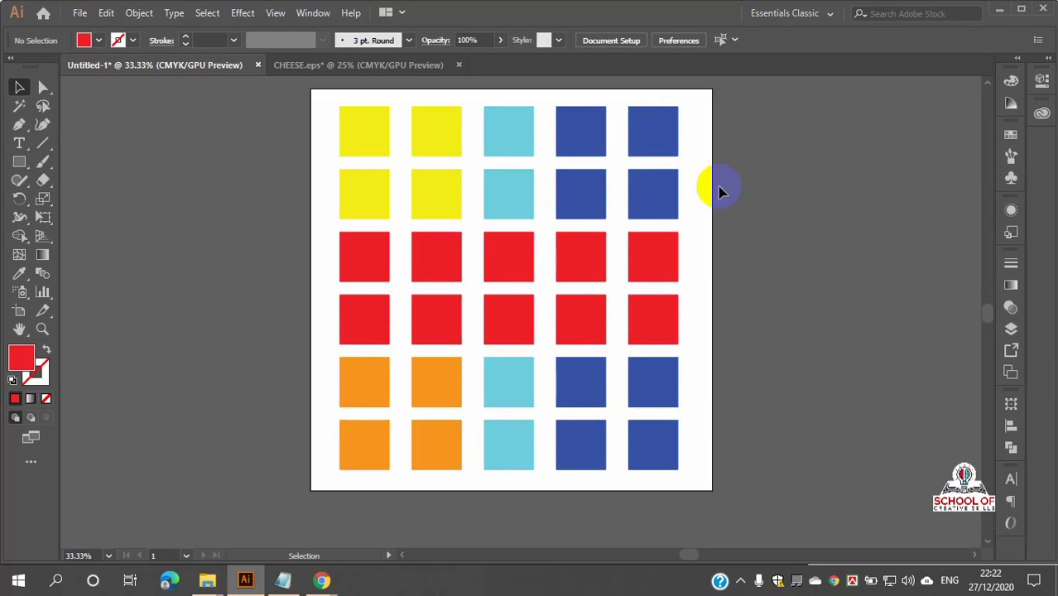
- Ungroup the blue squares in the two rightmost columns into individual squares and deselect them
left_click(673, 133)
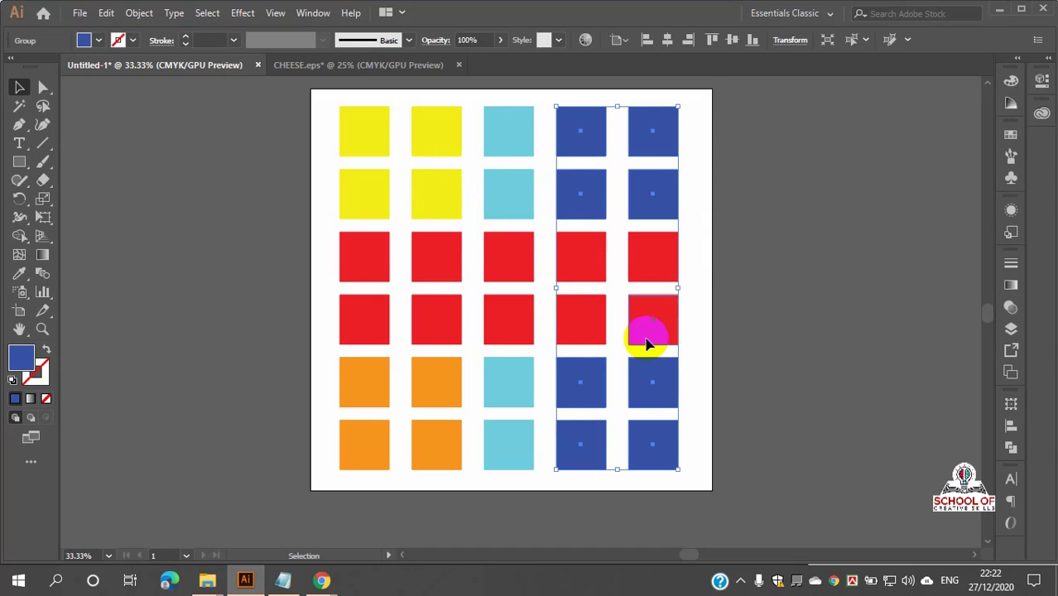
right_click(648, 184)
left_click(718, 312)
left_click(796, 279)
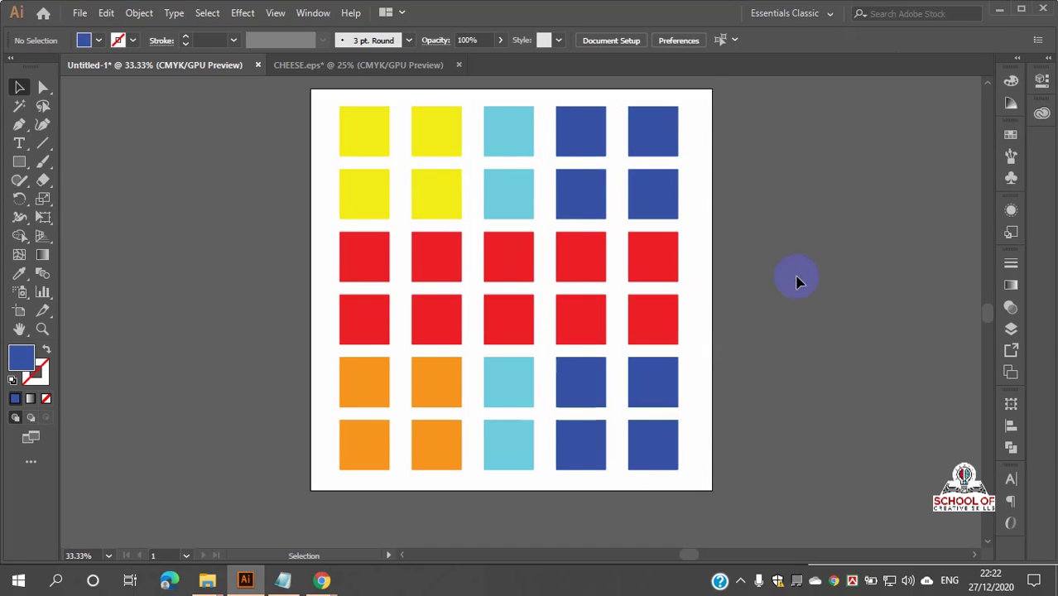
- Fill only the blue square in the top-right corner of the grid with the red swatch and deselect it
left_click(667, 147)
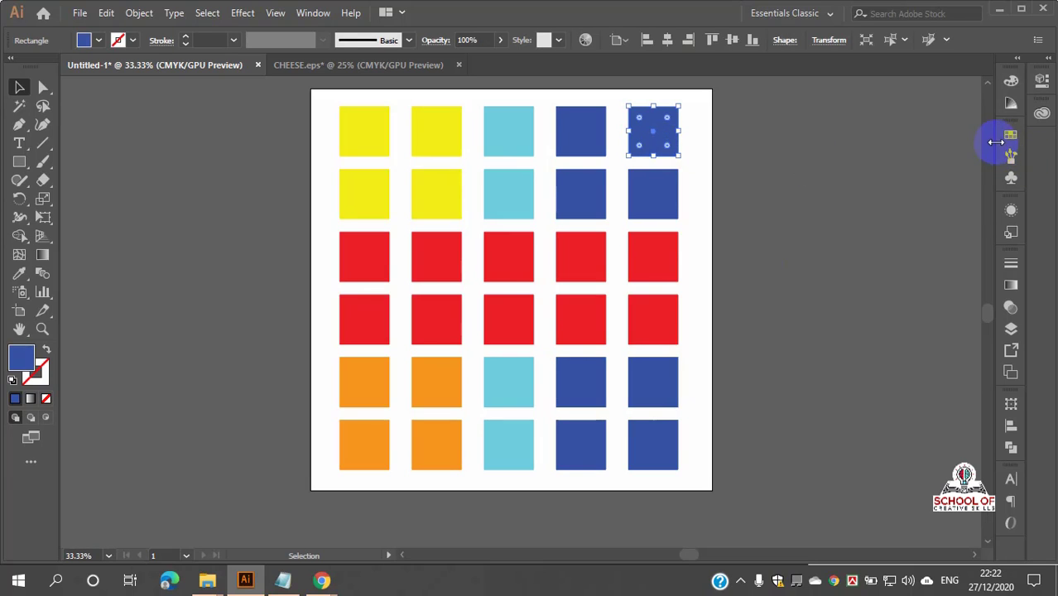
left_click(1011, 134)
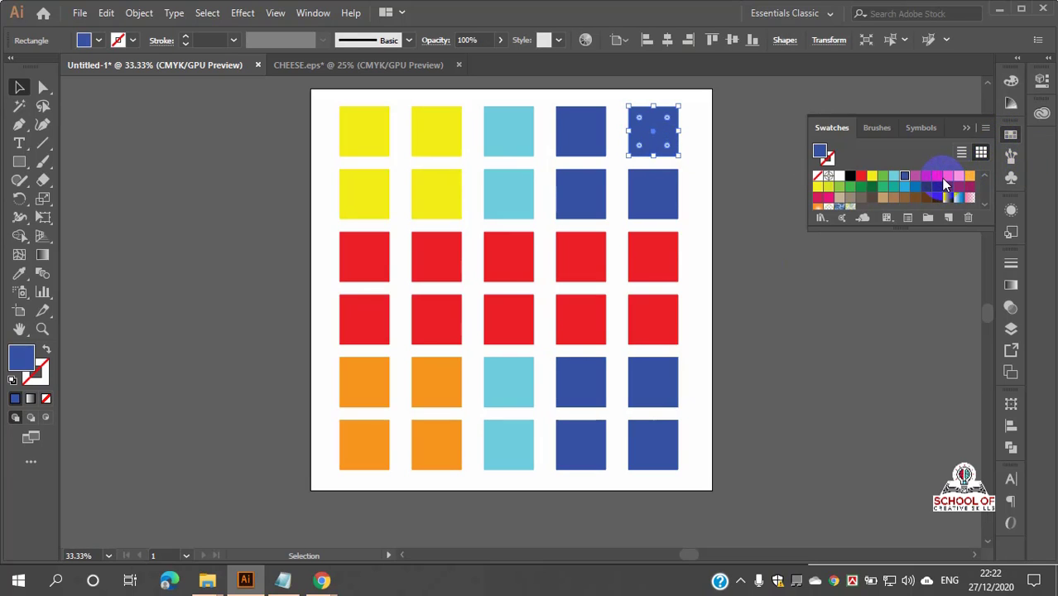
left_click(939, 176)
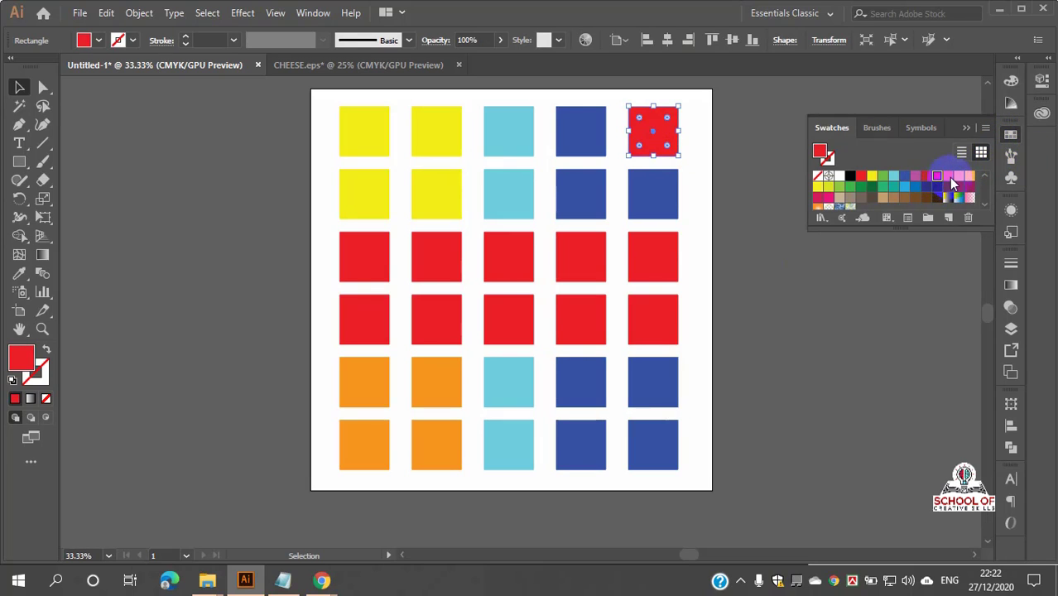
left_click(1012, 133)
left_click(800, 246)
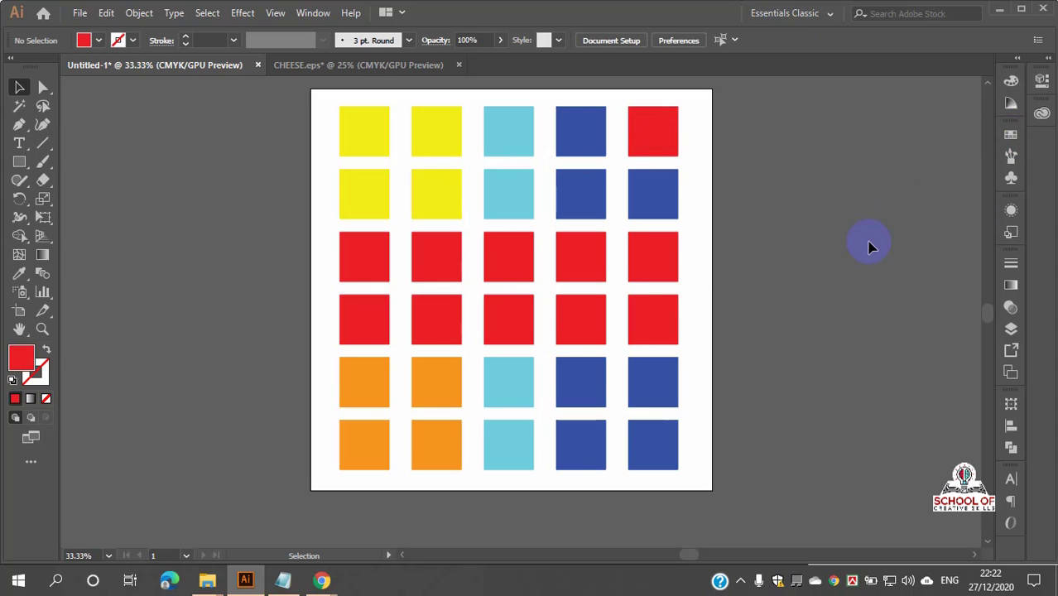
- Group the blue squares with the top-right red square again, leaving out the two middle red rows, and clear the selection
left_click_drag(542, 93, 679, 476)
left_click(670, 258, "shift")
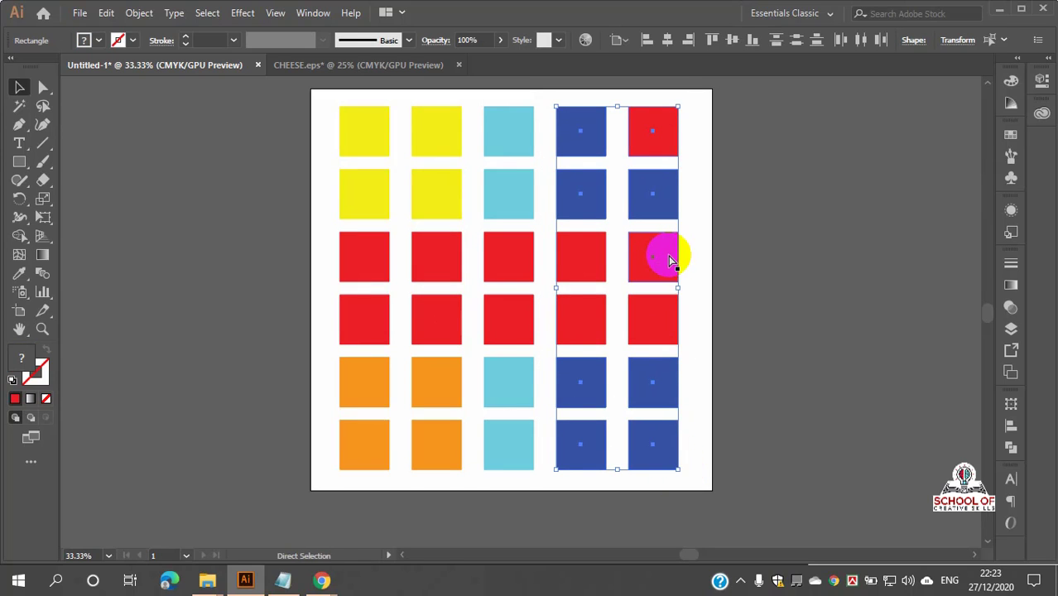
key("ctrl+g")
left_click(784, 300)
- Move the regrouped blue and red squares a little to the right, undo the move and deselect them
left_click_drag(678, 204, 732, 208)
key("ctrl+z")
left_click(803, 241)
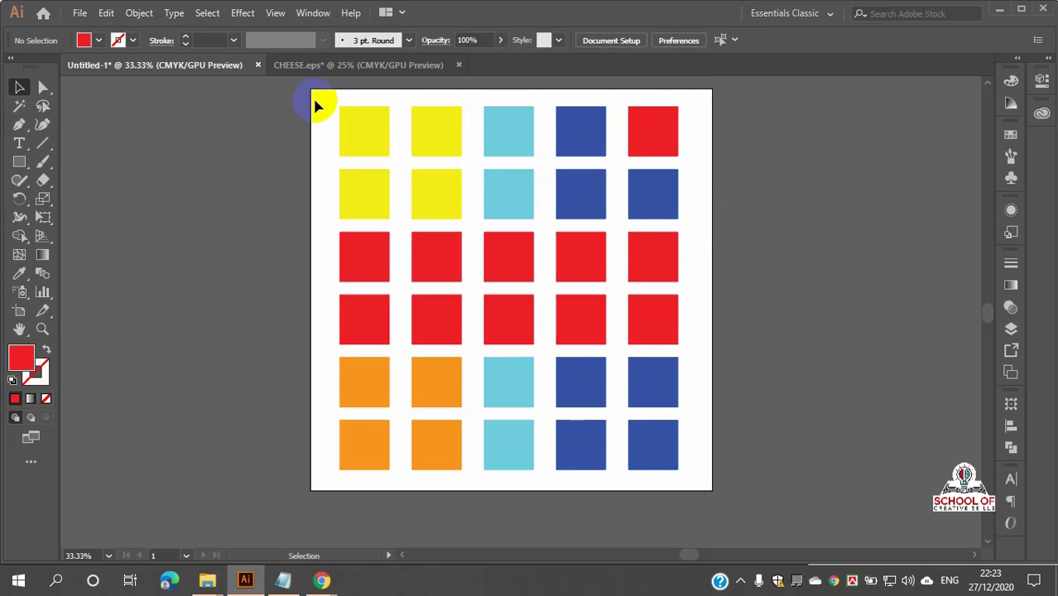
- Select every square on the artboard, group them all into one overall group and clear the selection
left_click_drag(316, 99, 682, 473)
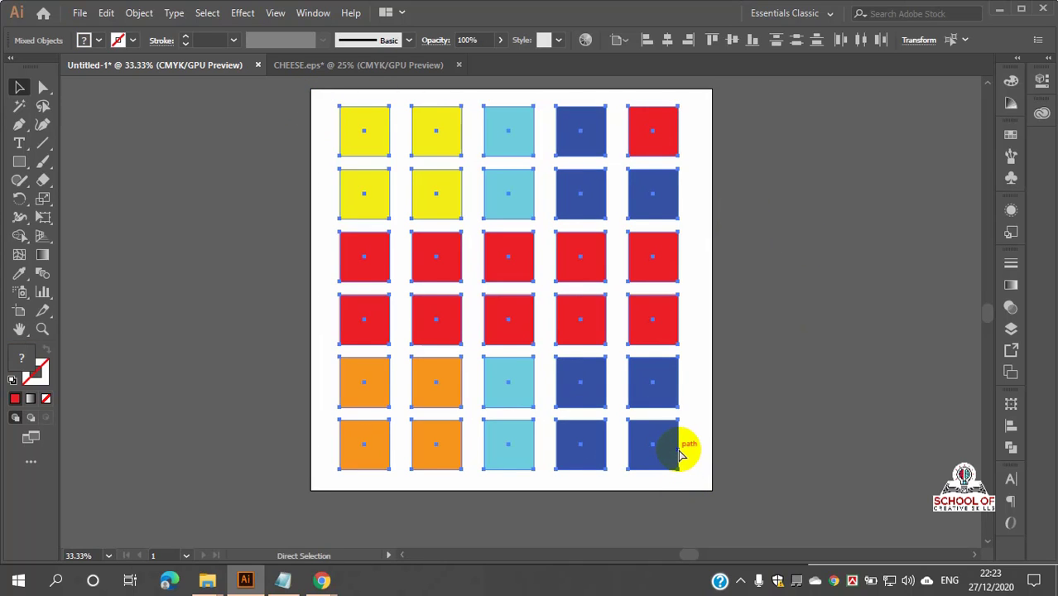
left_click(839, 440)
key("v")
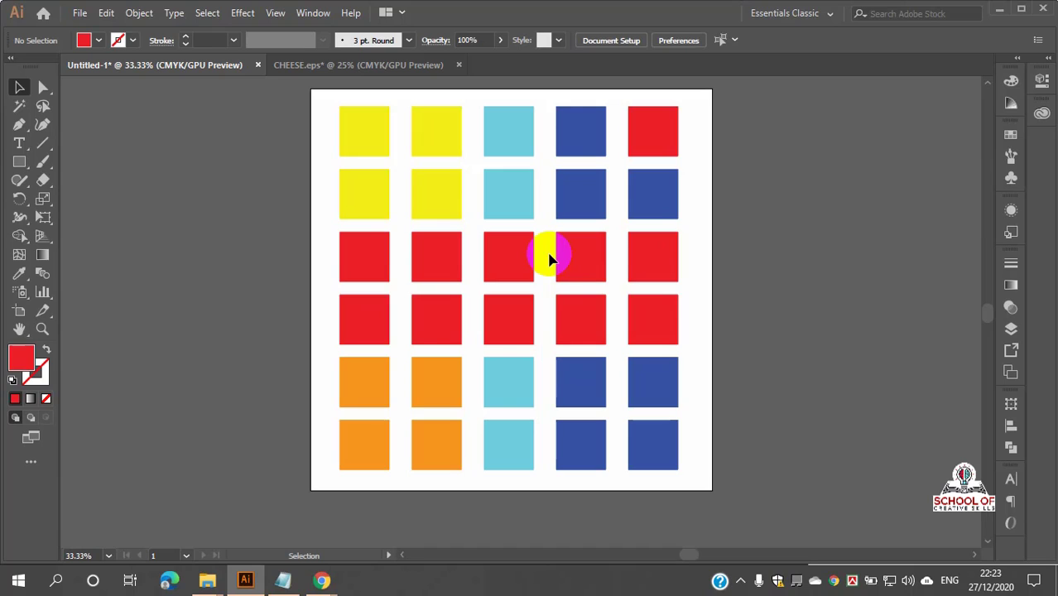
- Select the overall group from different squares, including the top-right red one, to check that the whole grid belongs together
left_click(596, 276)
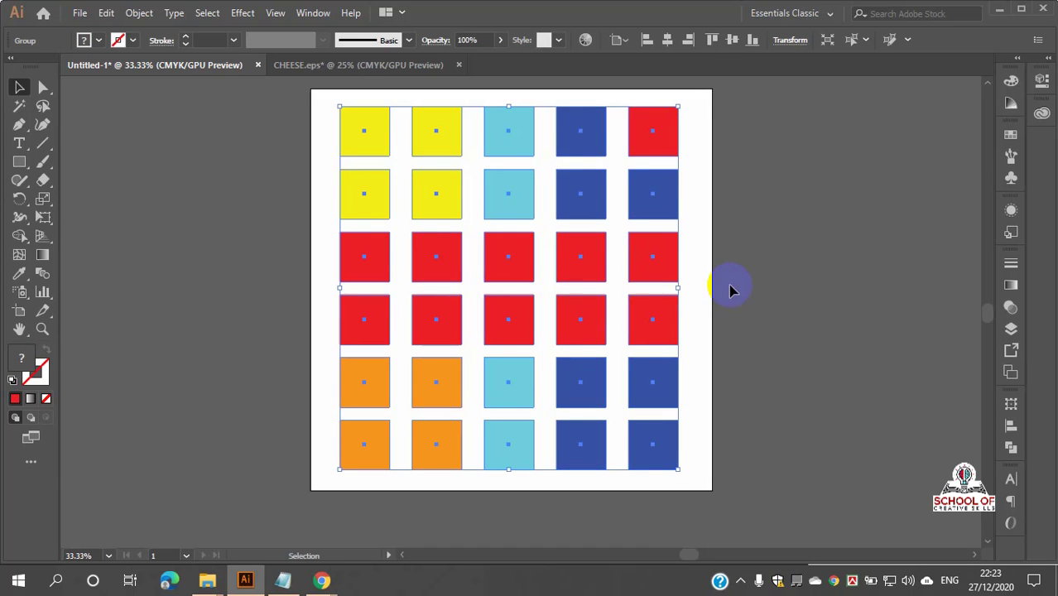
scroll(679, 282, "up", 1)
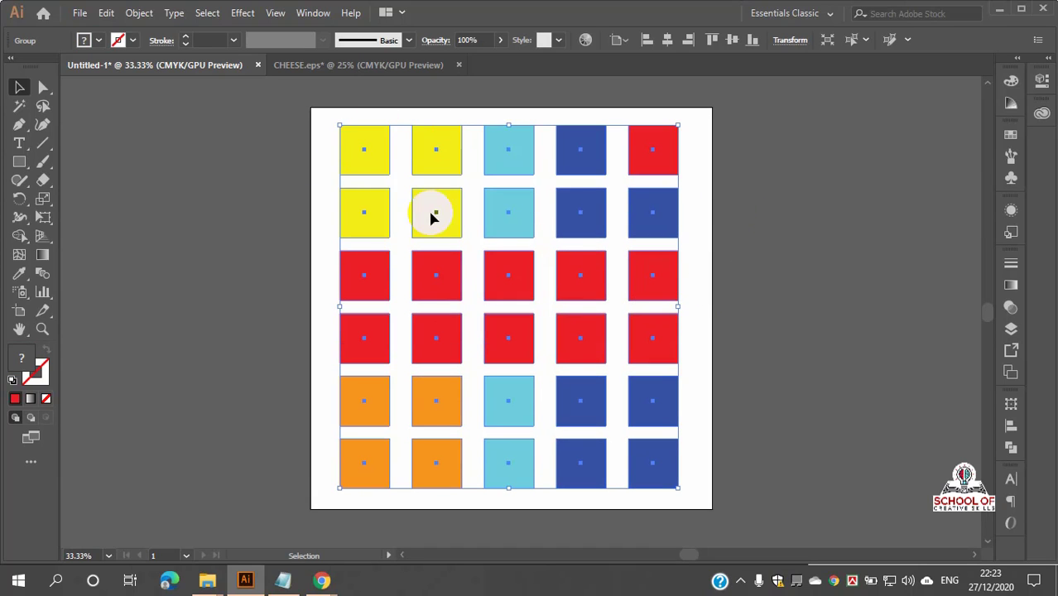
left_click(879, 308)
left_click(458, 147)
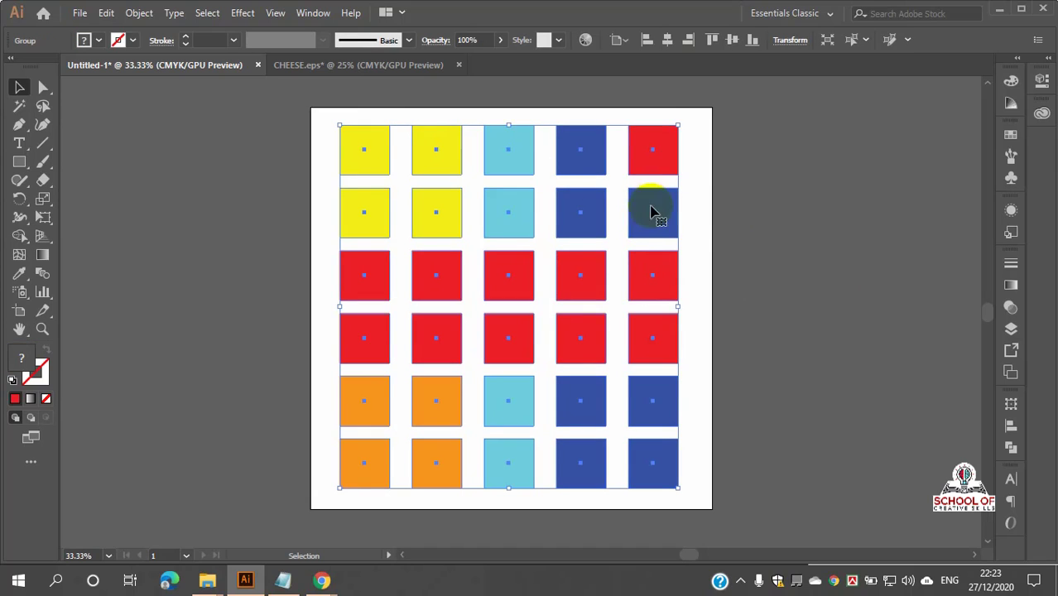
left_click(653, 151)
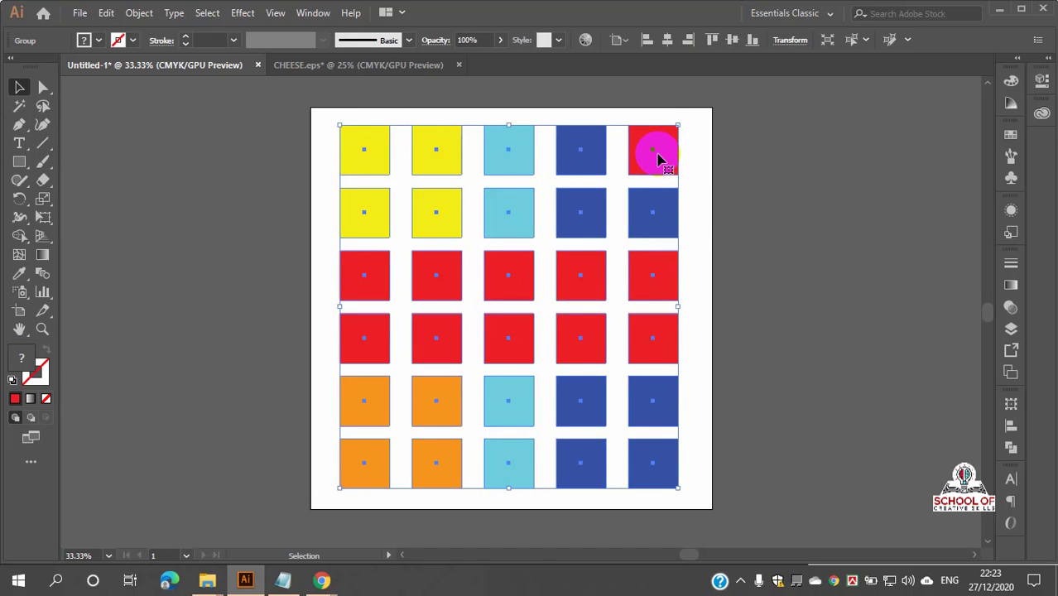
- Switch to the Group Selection tool and clear the selection
left_click(43, 87)
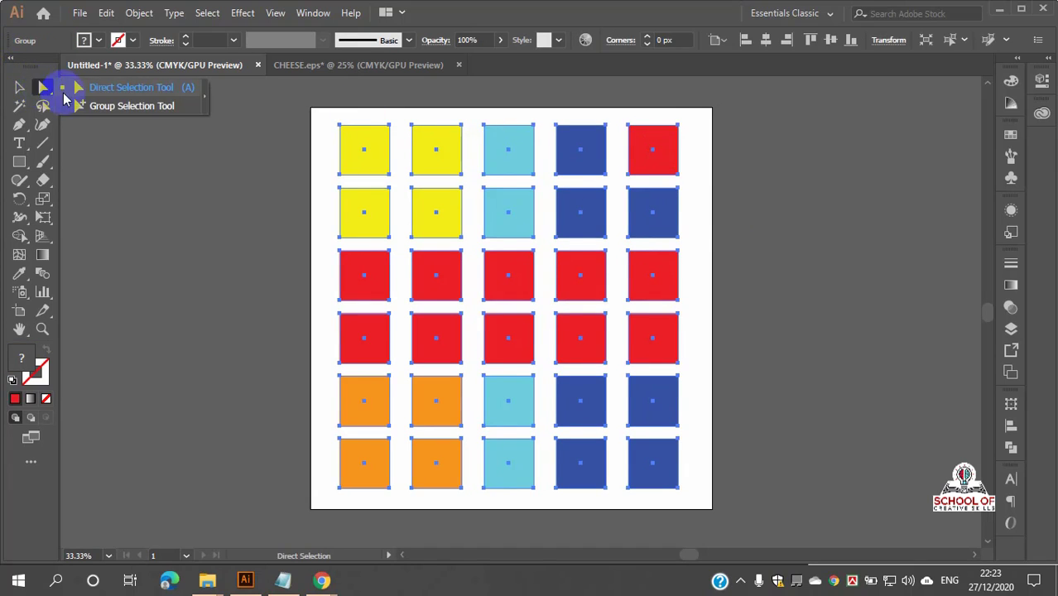
left_click_drag(65, 98, 106, 106)
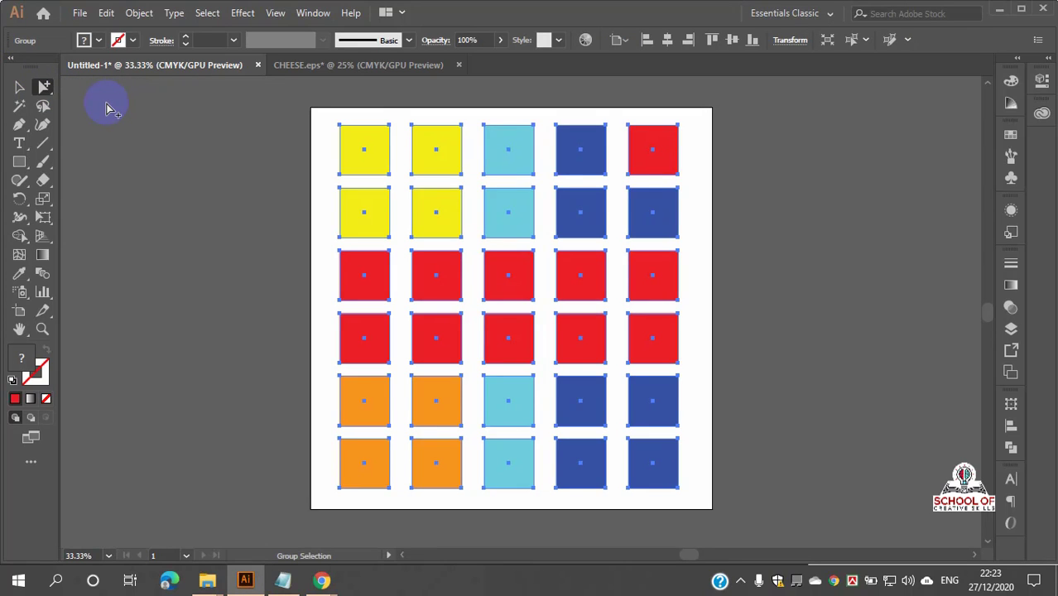
left_click(149, 211)
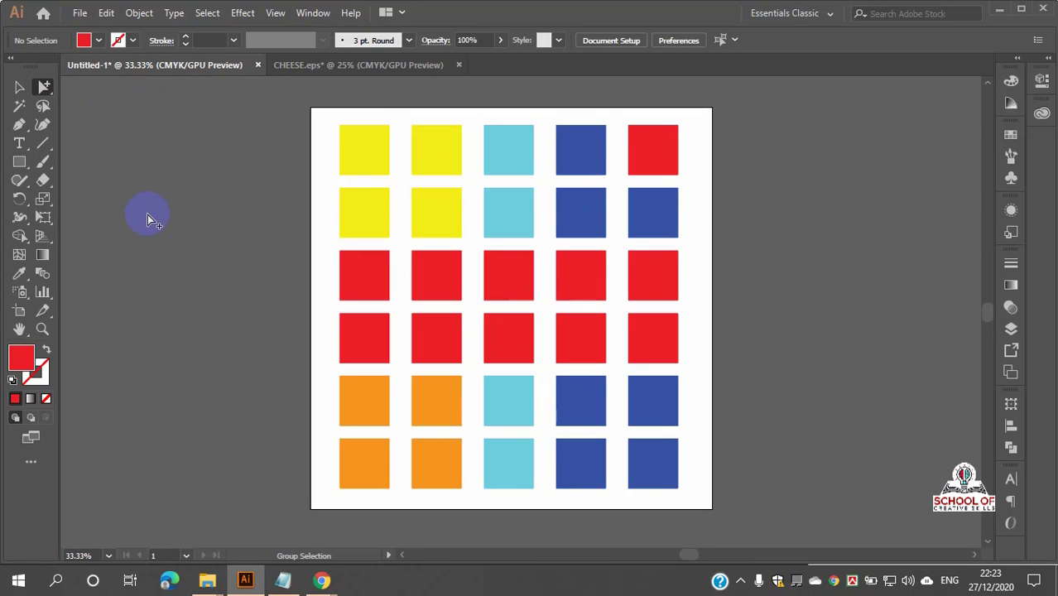
- Select only the top-right red square inside the group and try orange, gradient, yellow and green swatches, settling on a dark green fill
left_click(656, 160)
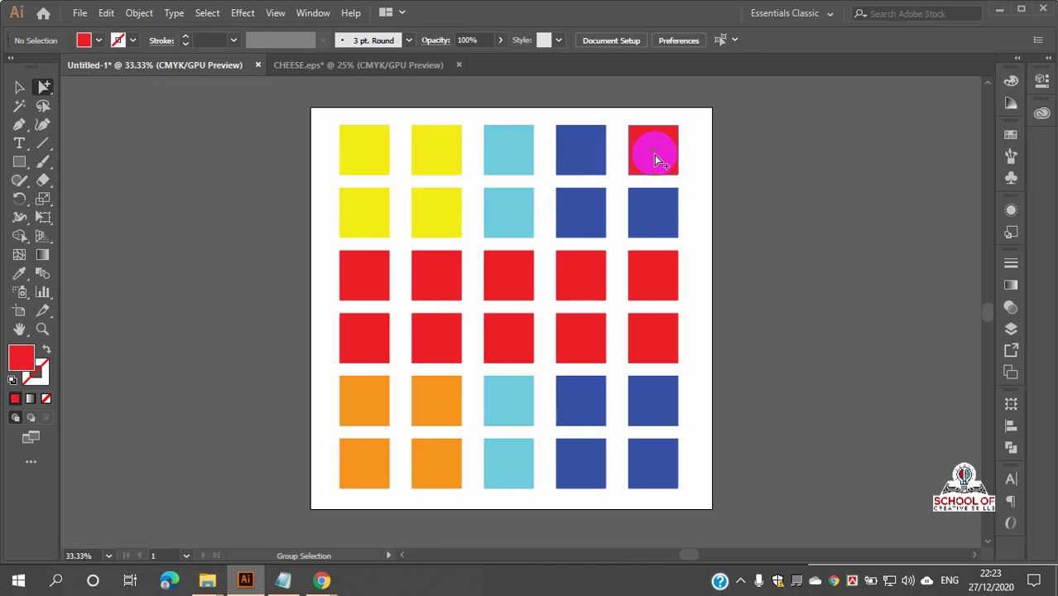
left_click(657, 163)
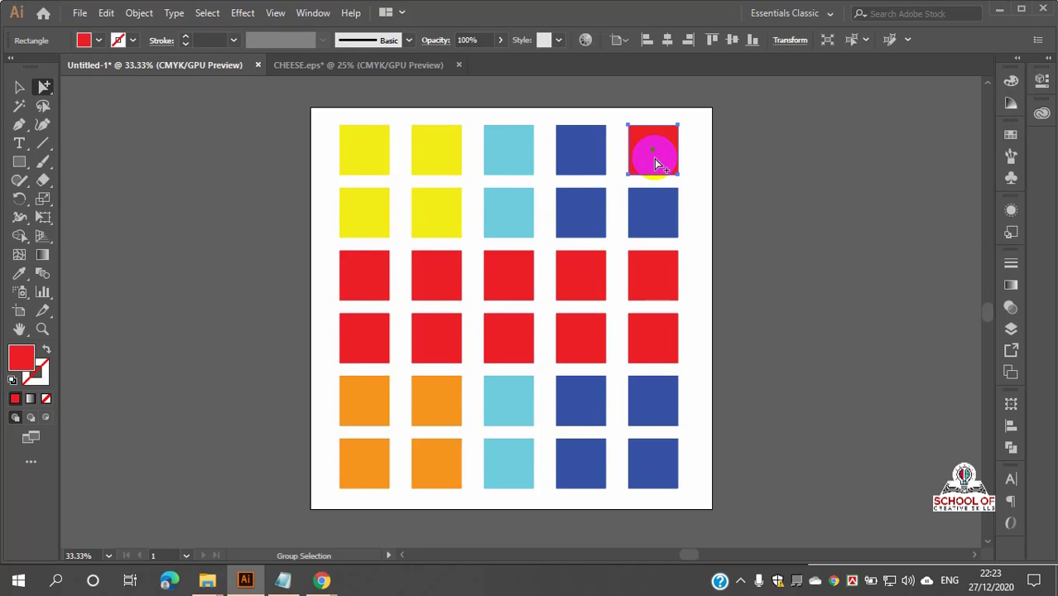
left_click(634, 153)
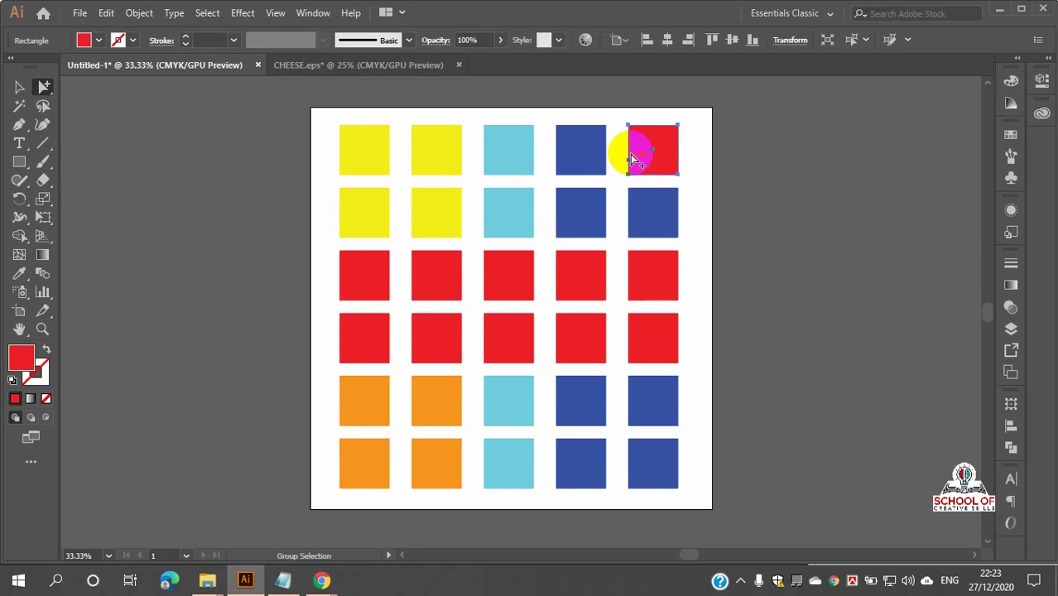
left_click(1010, 138)
left_click(949, 179)
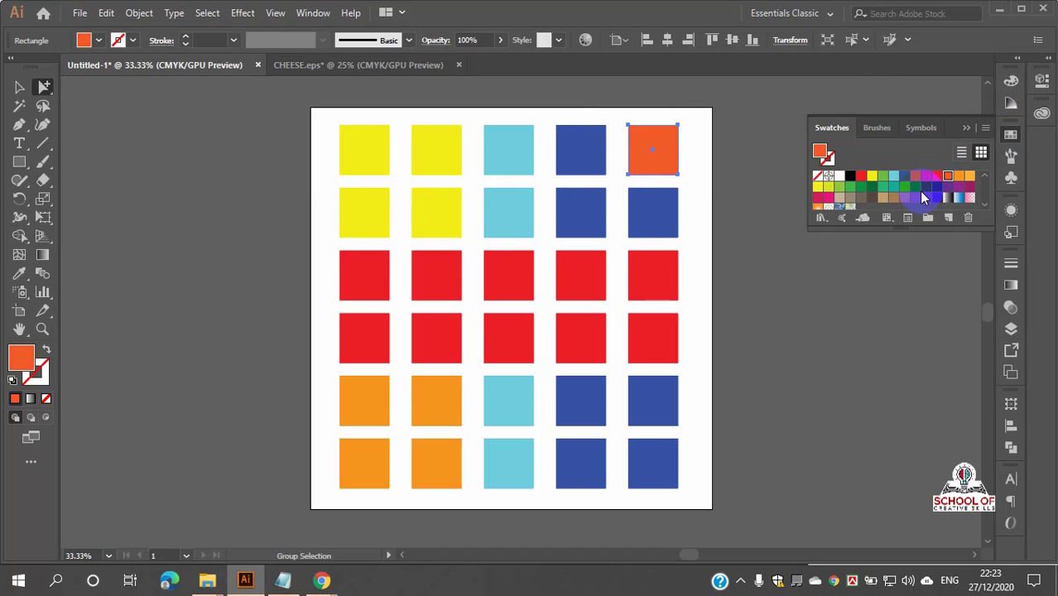
left_click(939, 199)
left_click(868, 170)
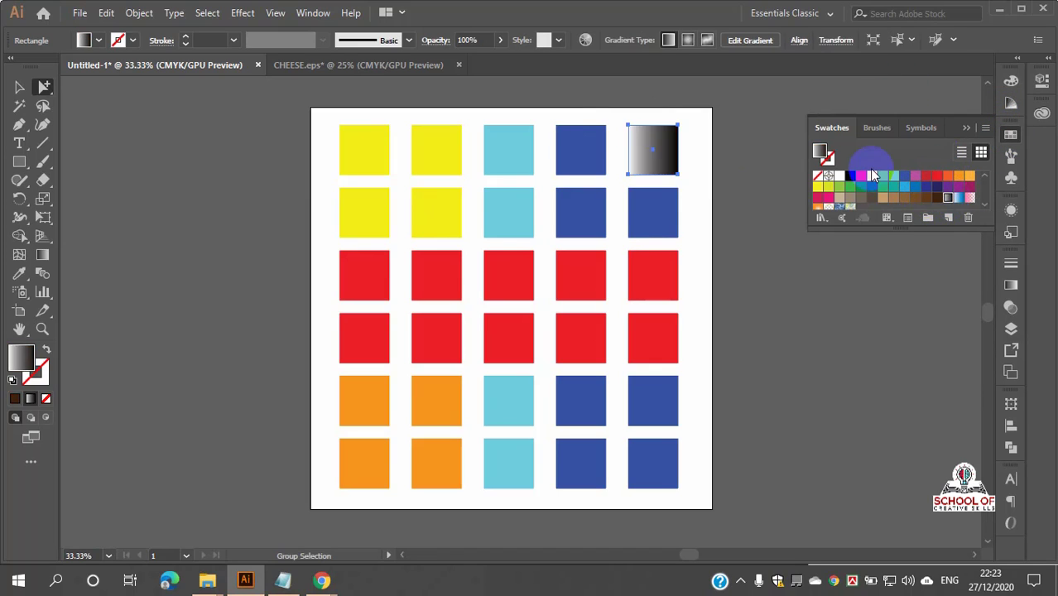
left_click(862, 176)
left_click(869, 176)
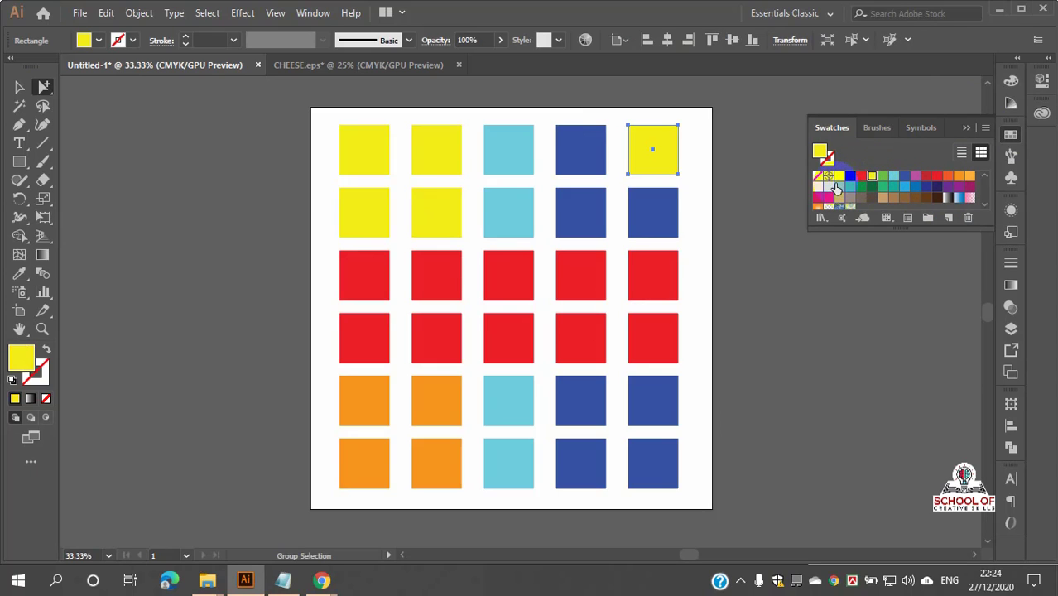
left_click(840, 186)
left_click(861, 187)
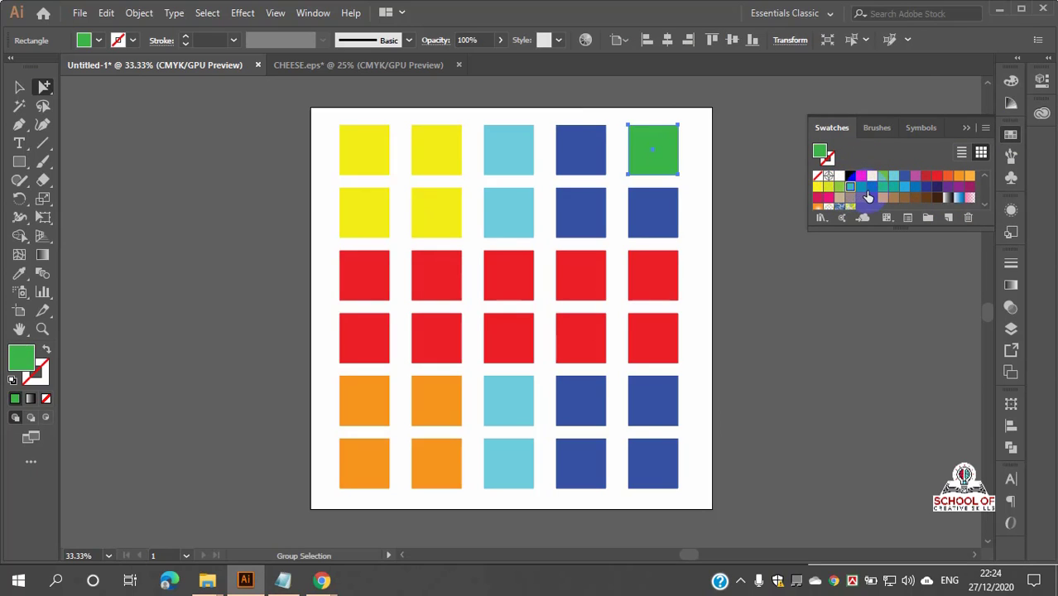
left_click(872, 186)
left_click(1009, 140)
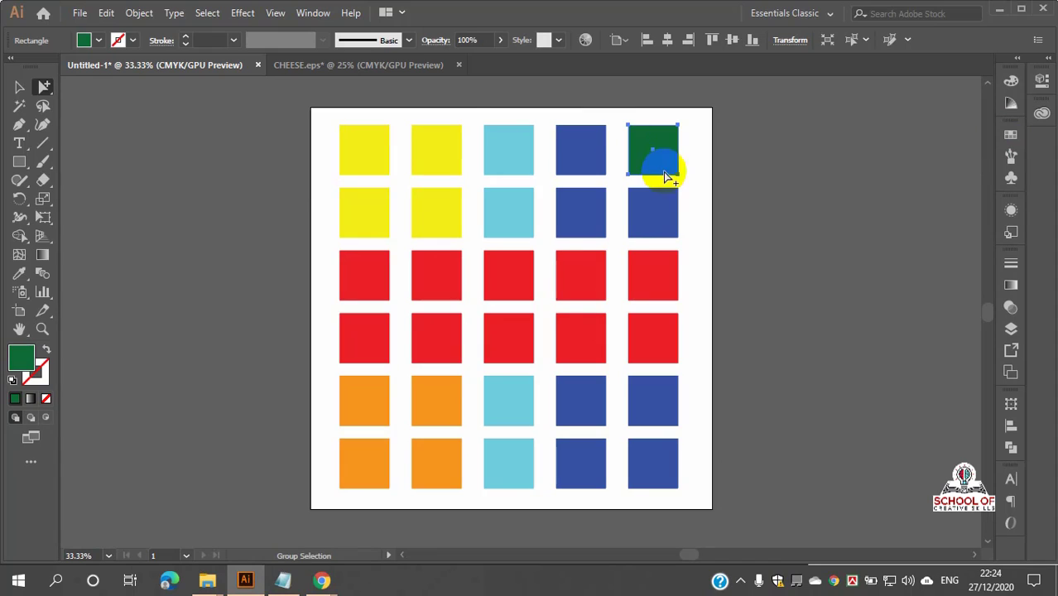
- Move the whole group with the Selection tool off the artboard's left side, undo the move and clear the selection
left_click(19, 86)
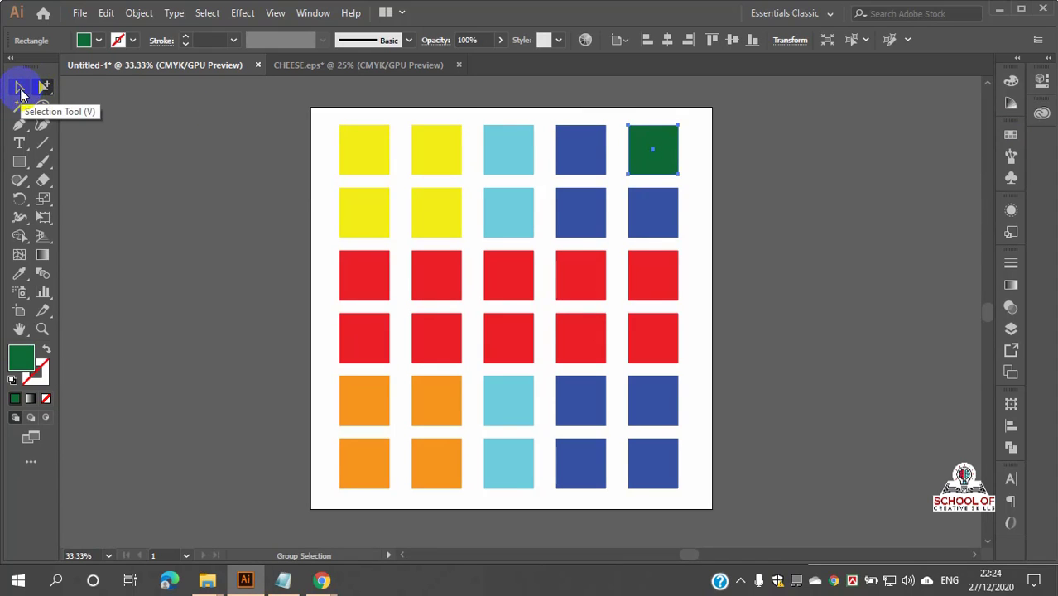
left_click(323, 164)
left_click(369, 164)
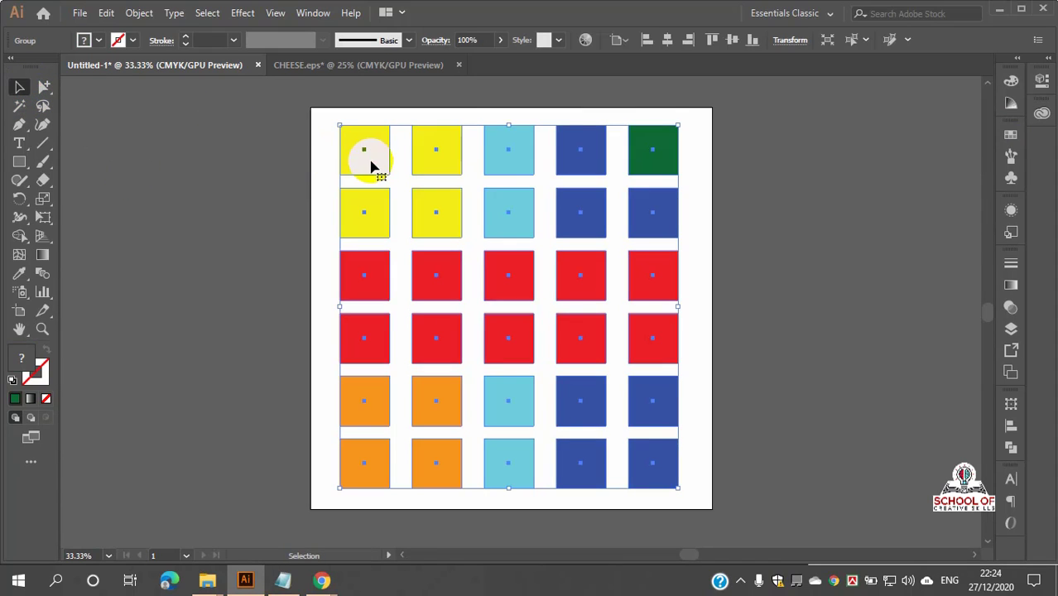
left_click_drag(574, 274, 139, 284)
key("ctrl+z")
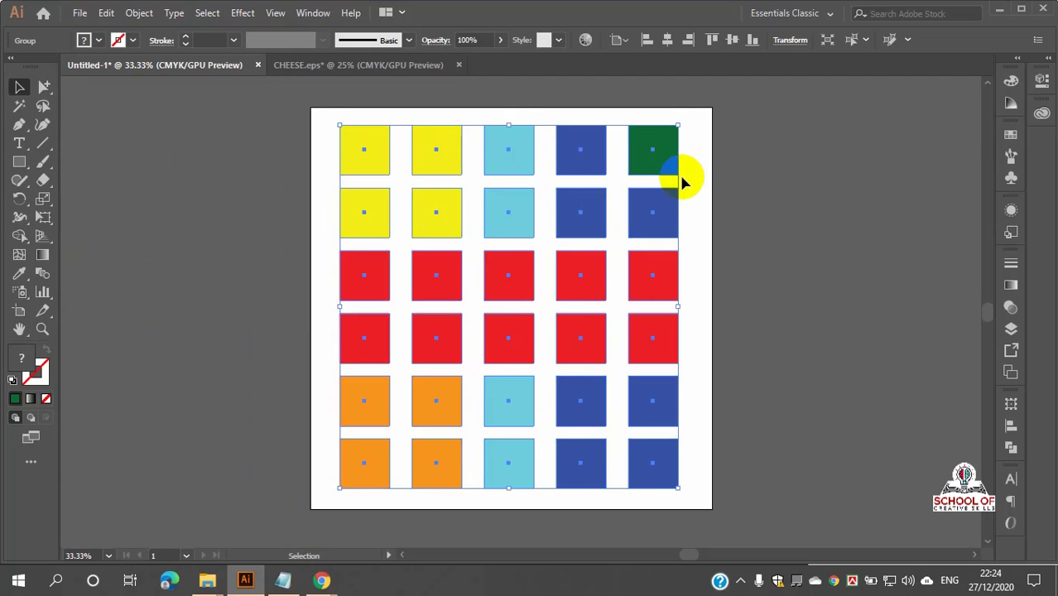
left_click(763, 180)
- Select individual red squares one at a time inside the nested groups with the Group Selection tool
left_click(46, 93)
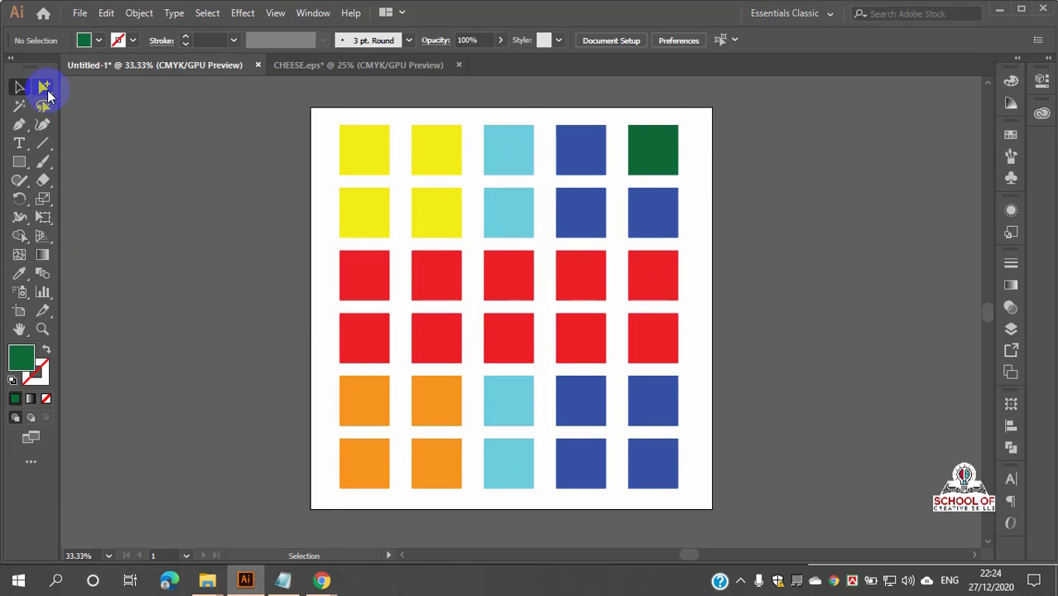
left_click(568, 286)
left_click(511, 284)
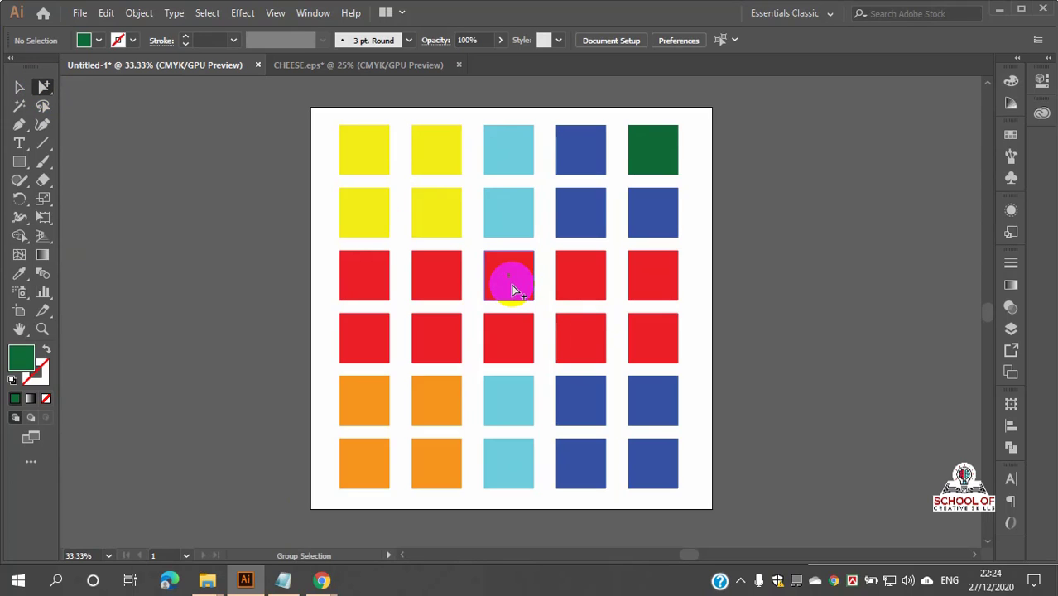
left_click(631, 283)
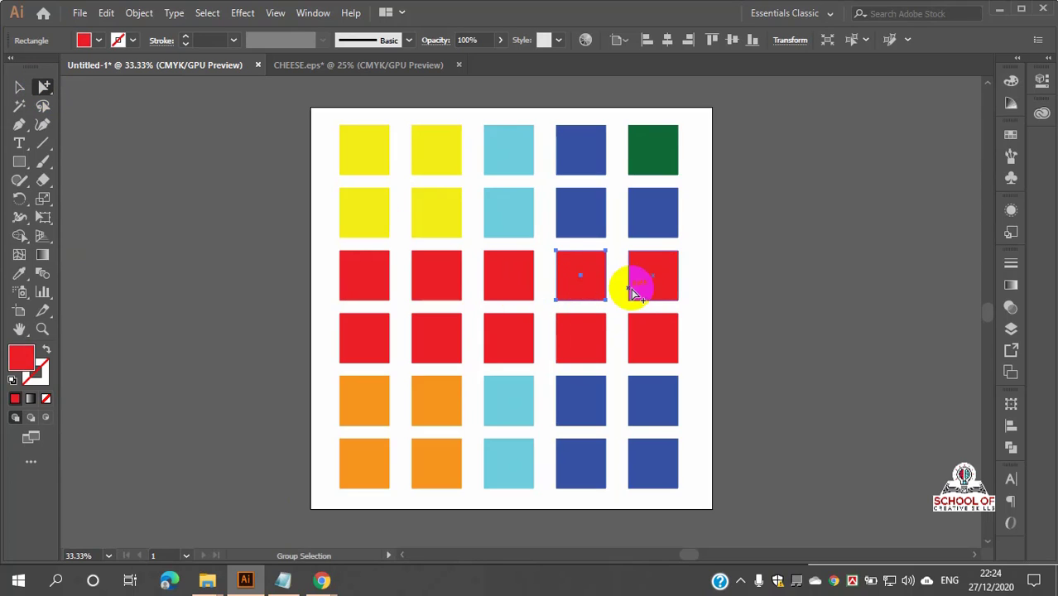
left_click(504, 328)
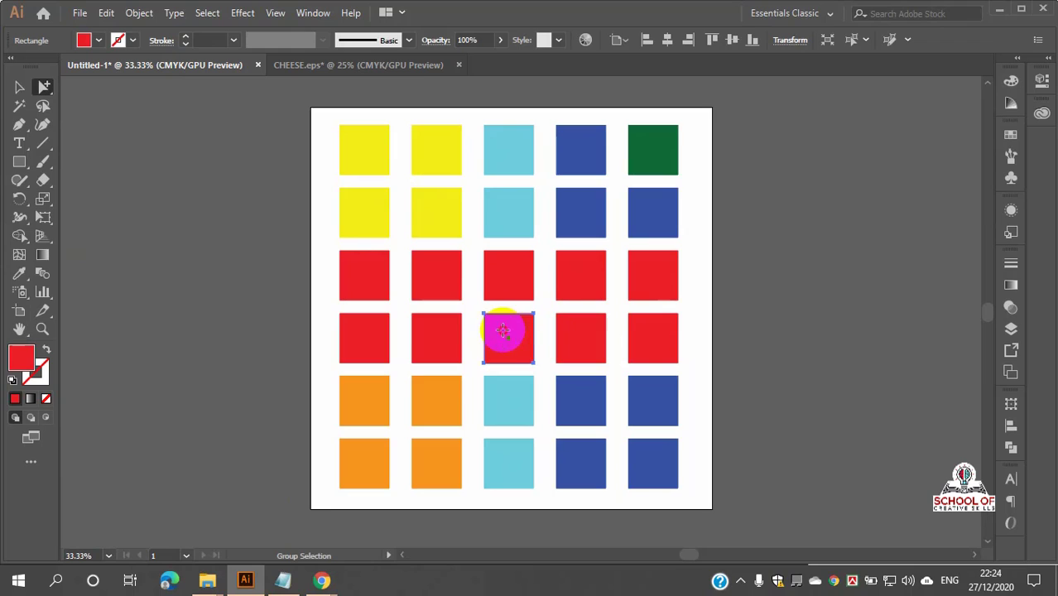
- Recolour only the second square in the fourth row with a light purple from the Color Guide and clear the selection
left_click(427, 331)
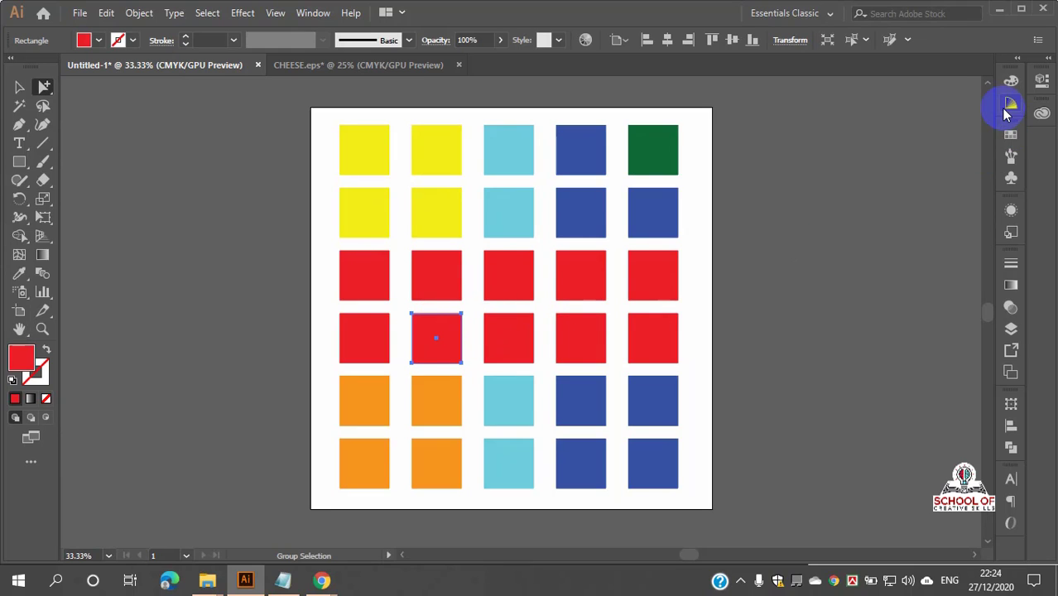
left_click(1010, 102)
left_click(946, 171)
left_click(944, 160)
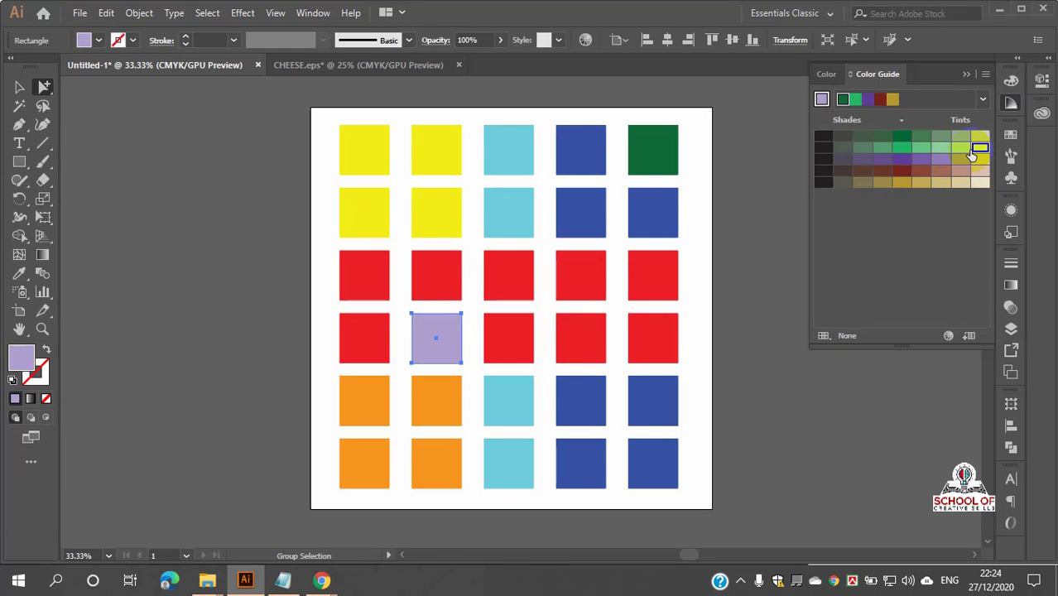
left_click(948, 159)
left_click(1010, 103)
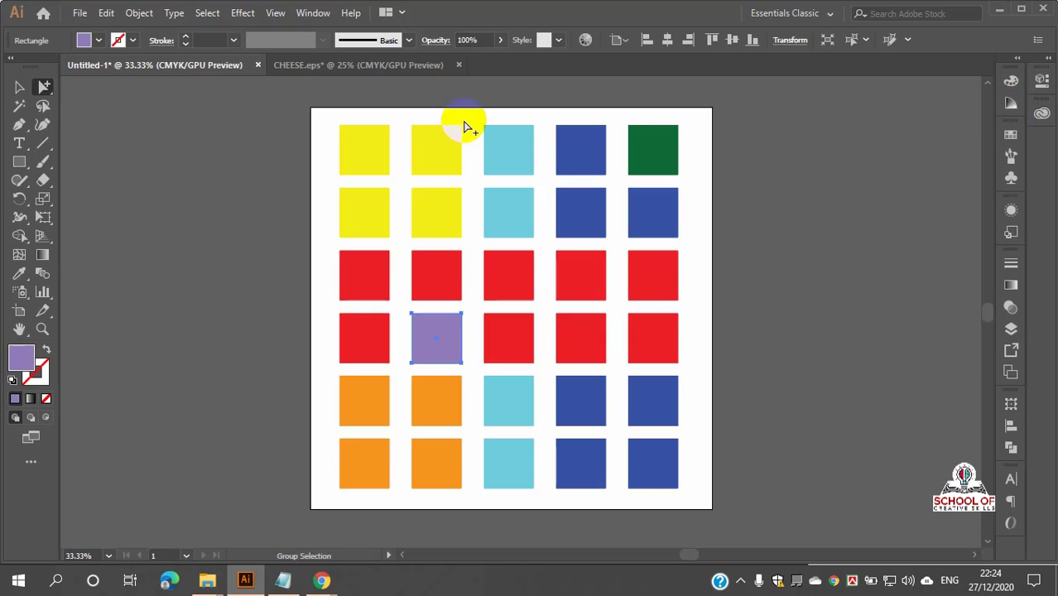
left_click(17, 88)
left_click(838, 372)
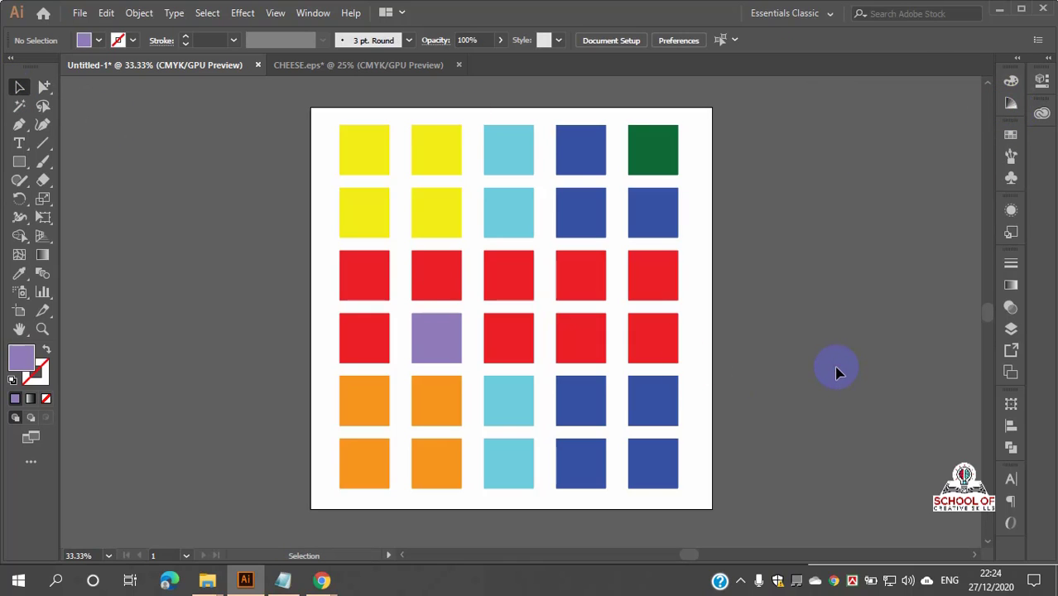
- Undo the last deselection and clear the selection again
key("ctrl+z")
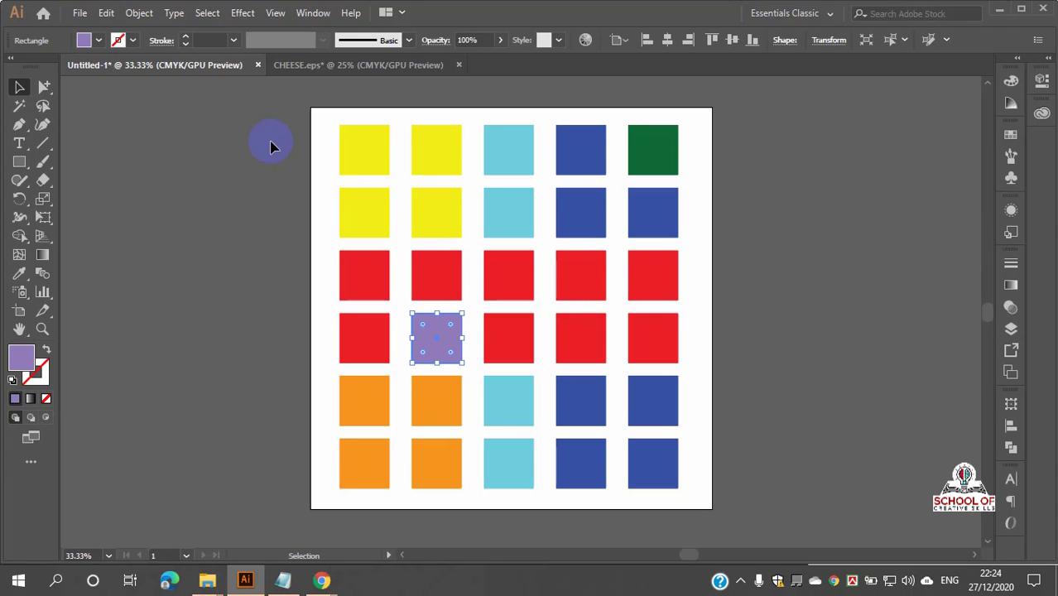
left_click(13, 88)
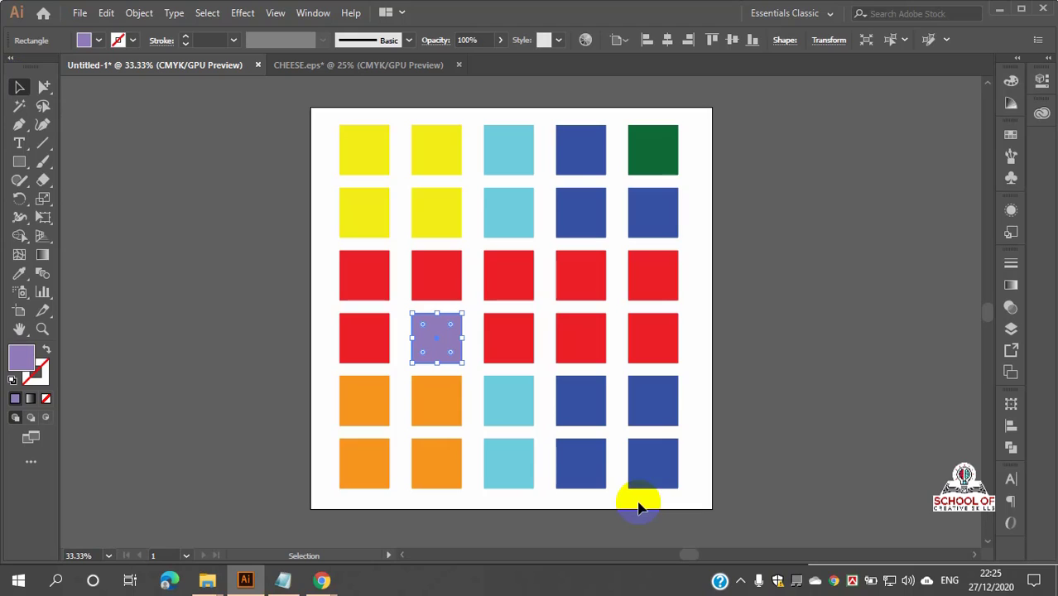
left_click(766, 308)
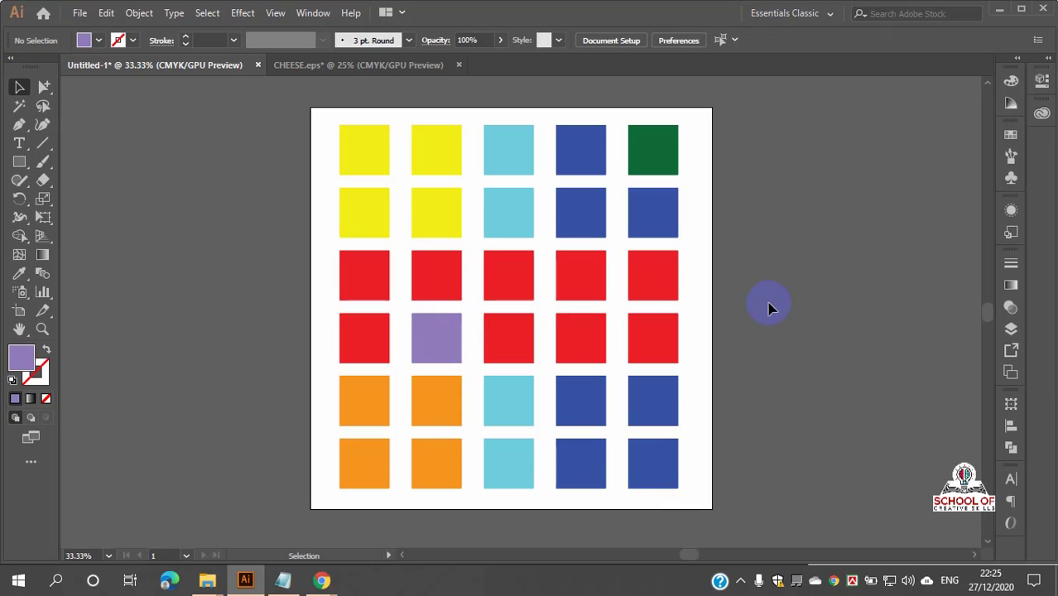
- Select all the red squares at once with the Magic Wand tool
left_click(41, 88)
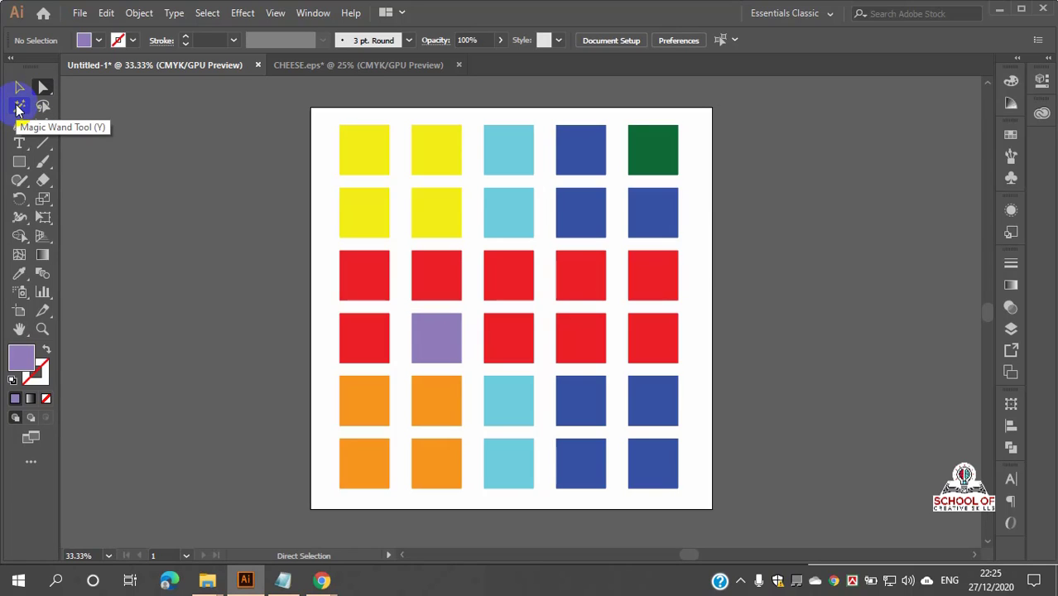
left_click(17, 109)
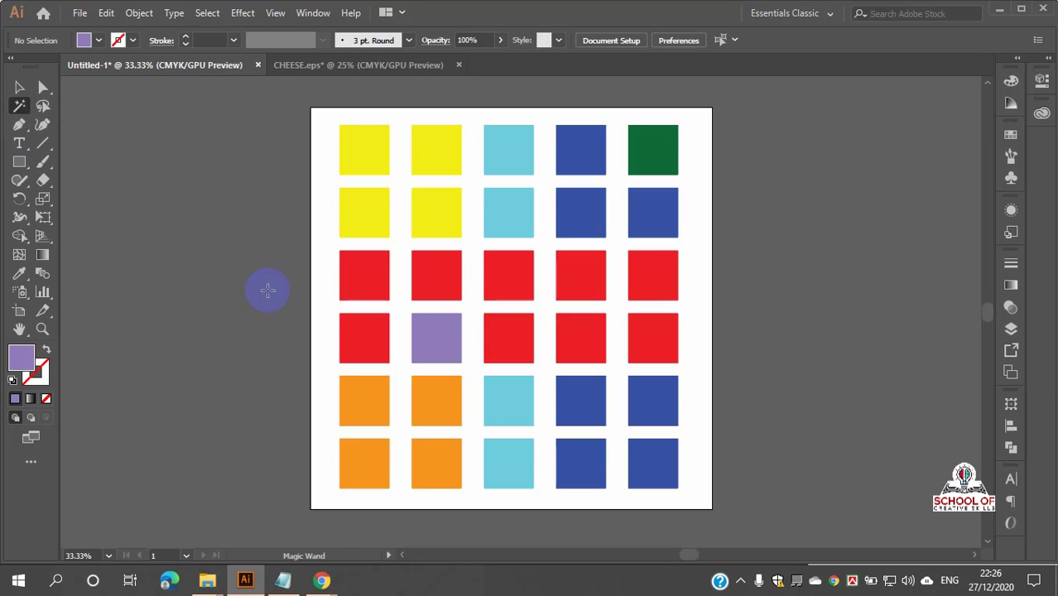
left_click(659, 280)
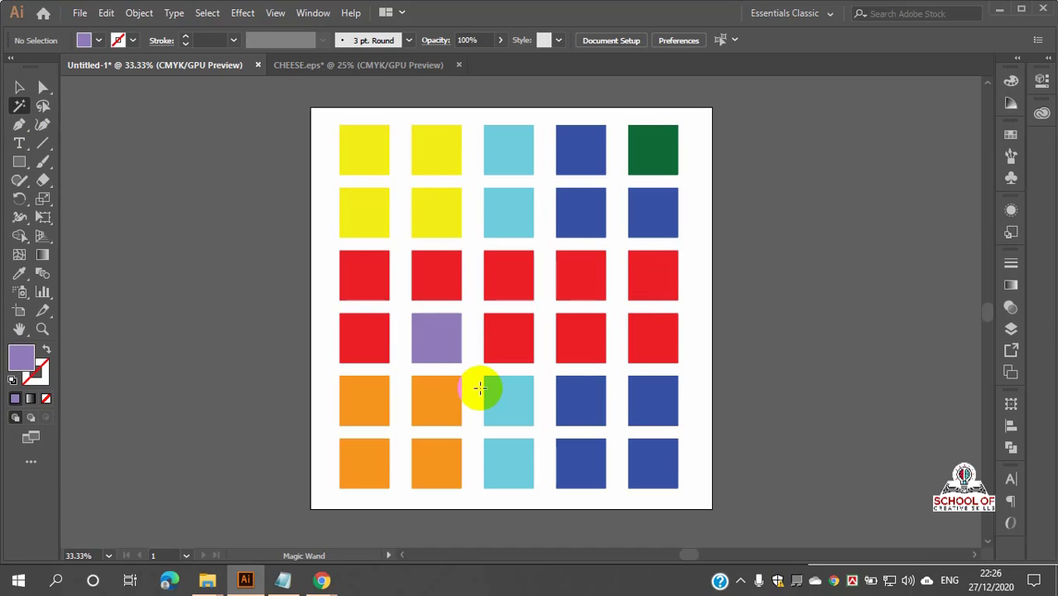
mouse_move(386, 290)
left_mouse_down()
mouse_move(567, 272)
mouse_move(626, 272)
mouse_move(660, 287)
left_mouse_up()
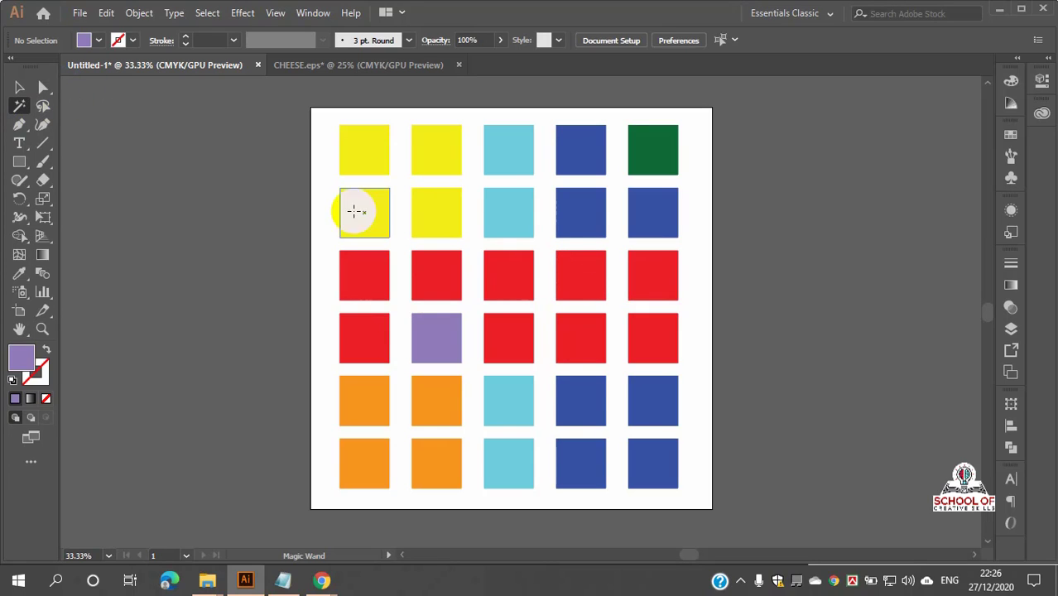
left_click(656, 290)
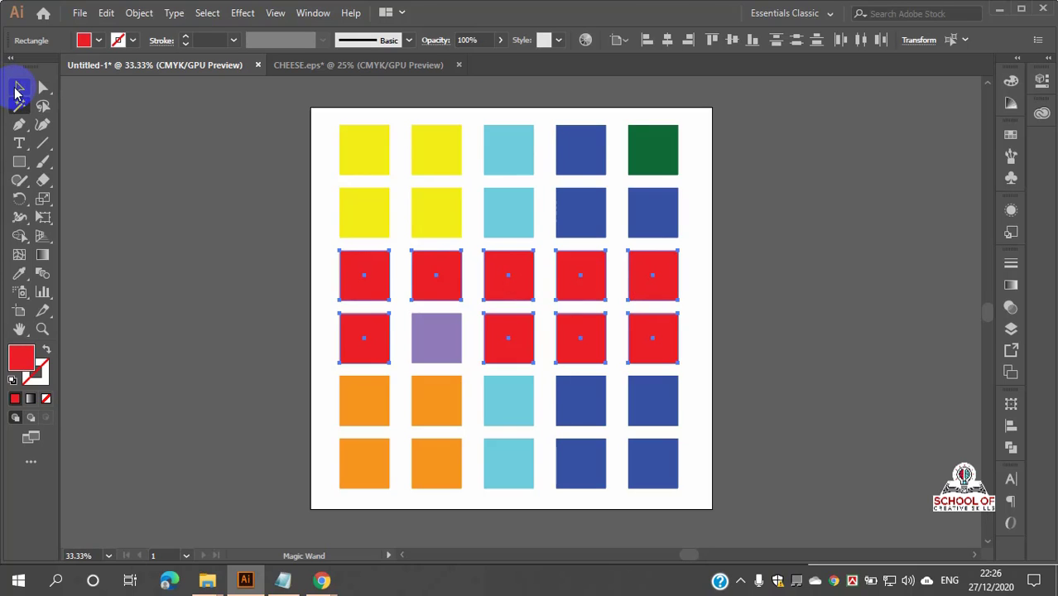
left_click(416, 255)
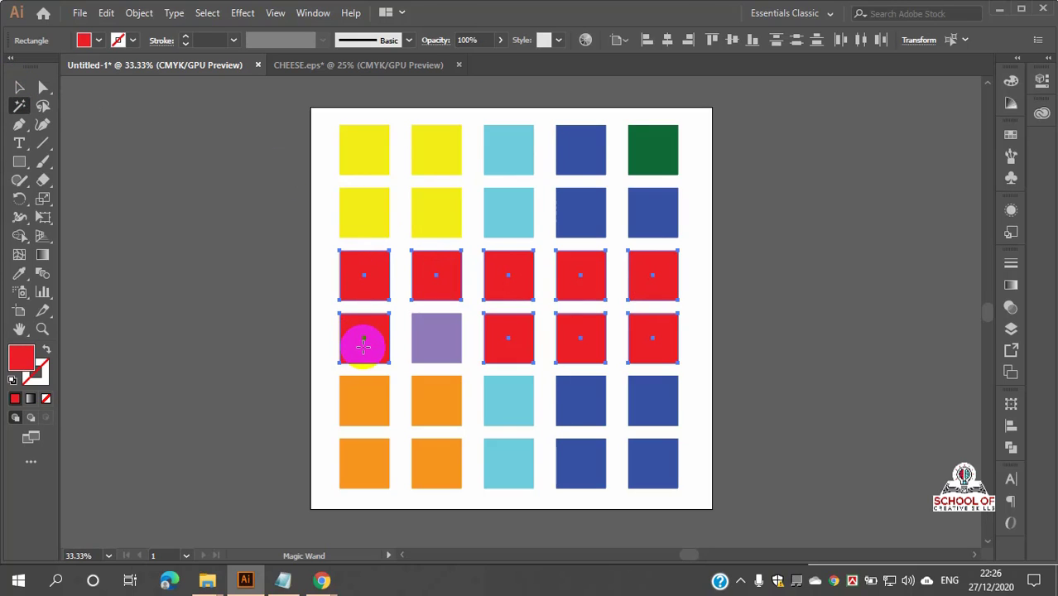
- Select all the blue squares at once with the Magic Wand tool, and clear the selection with the Selection tool
scroll(548, 295, "up", 2)
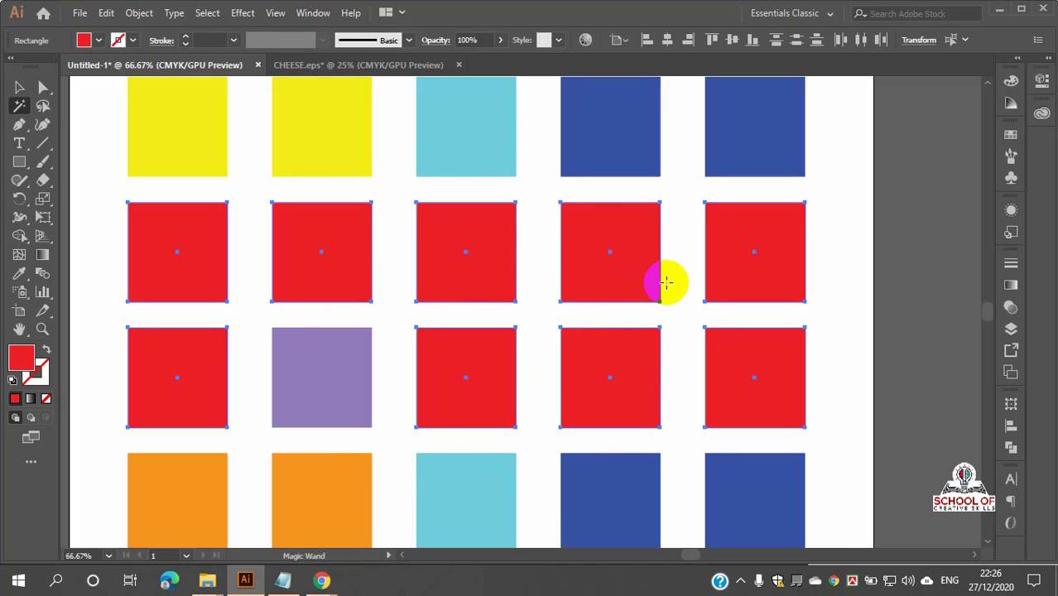
scroll(668, 282, "down", 1)
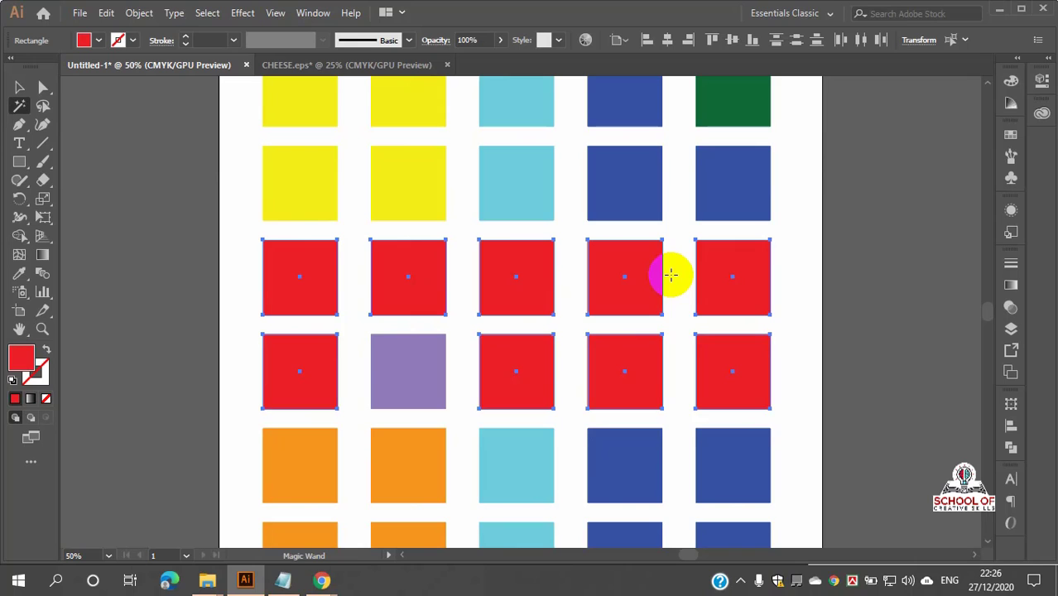
scroll(671, 275, "down", 2)
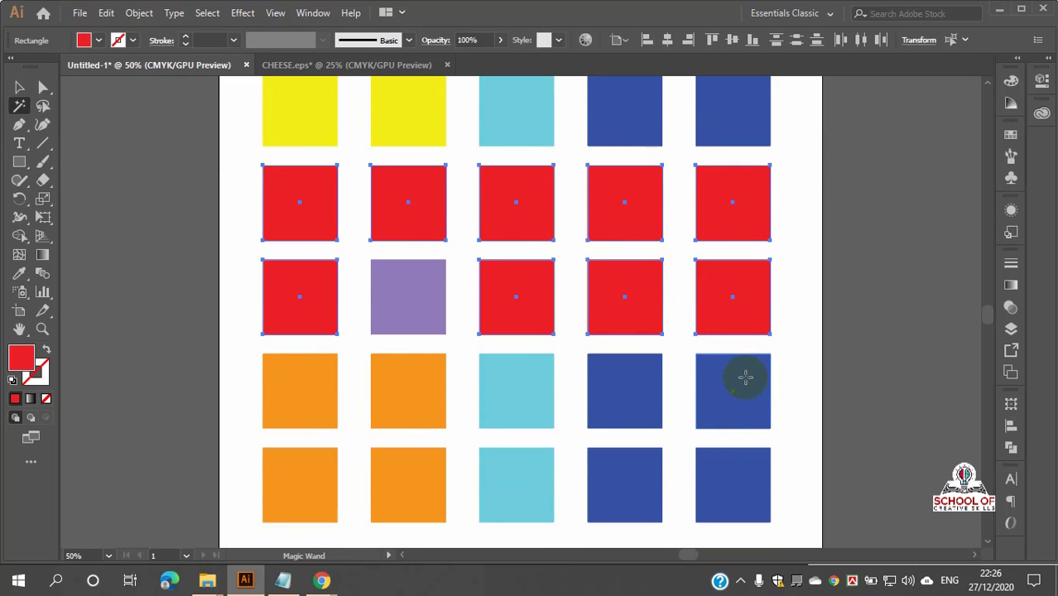
scroll(745, 378, "down", 1)
scroll(746, 378, "up", 1)
left_click(746, 378)
scroll(745, 374, "up", 3)
scroll(745, 374, "down", 2)
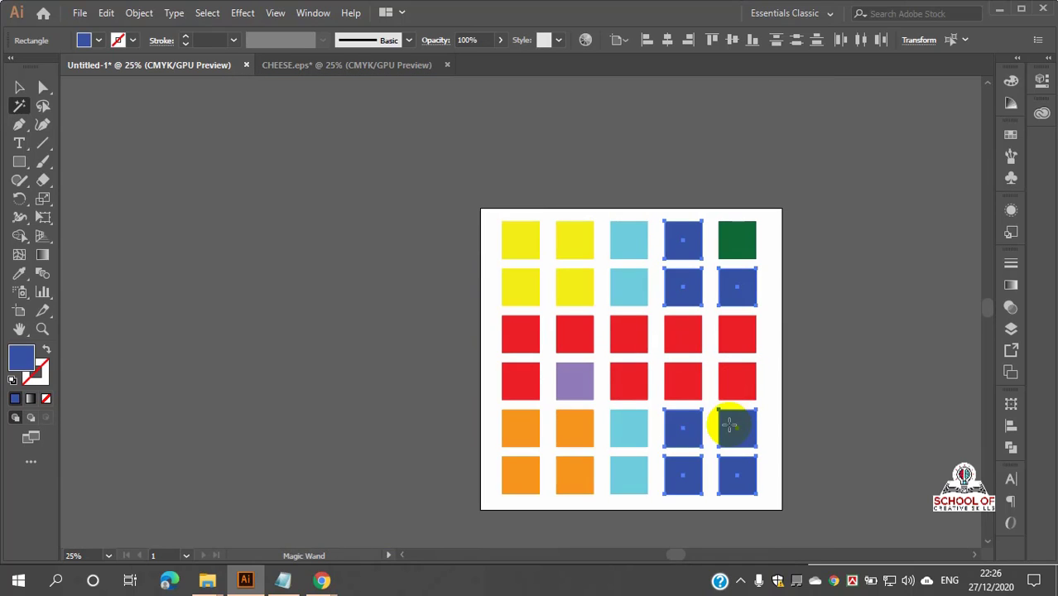
left_click(739, 308)
left_click(686, 315)
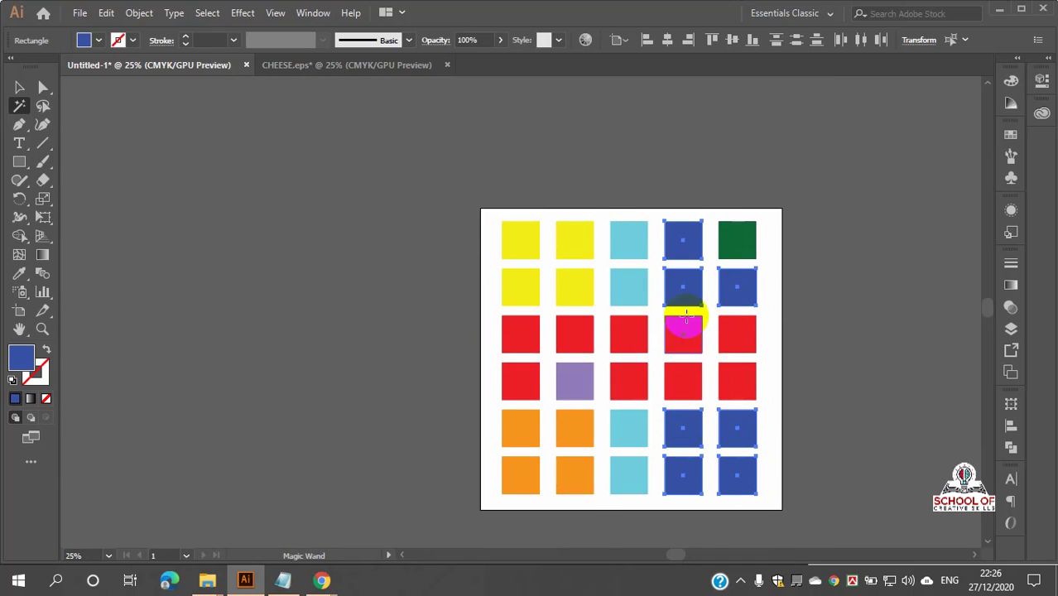
scroll(721, 416, "up", 2)
scroll(719, 404, "down", 1)
left_click(685, 362)
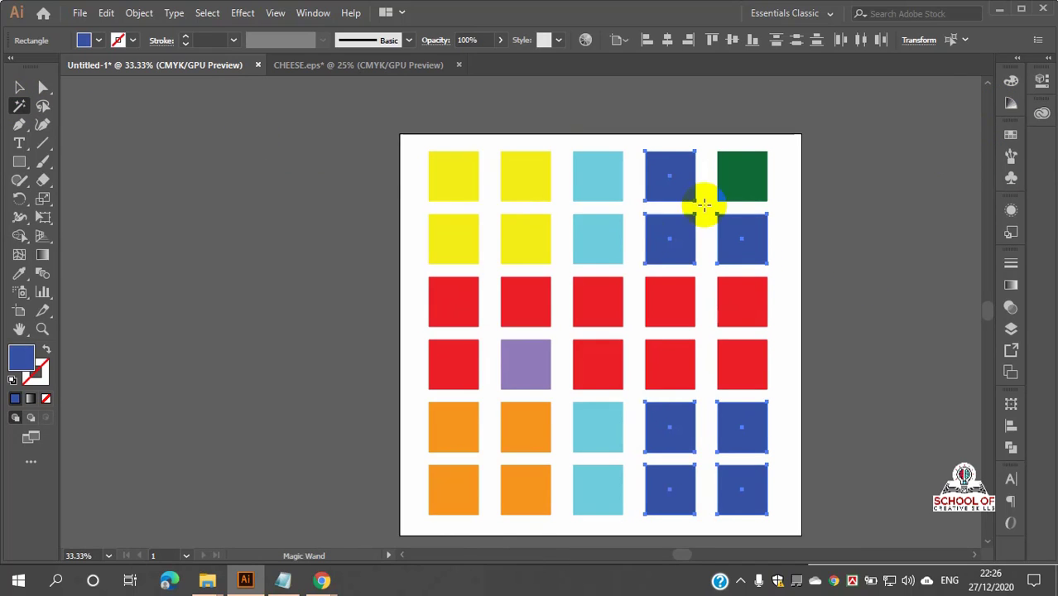
left_click(30, 91)
left_click(184, 172)
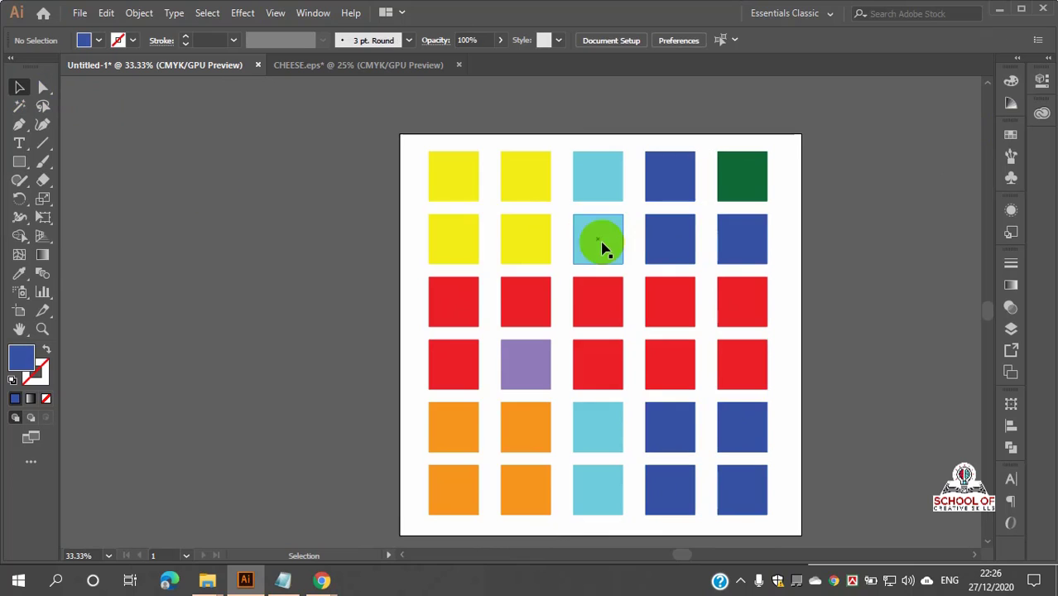
scroll(602, 243, "down", 1)
scroll(602, 246, "up", 2)
scroll(663, 268, "down", 1)
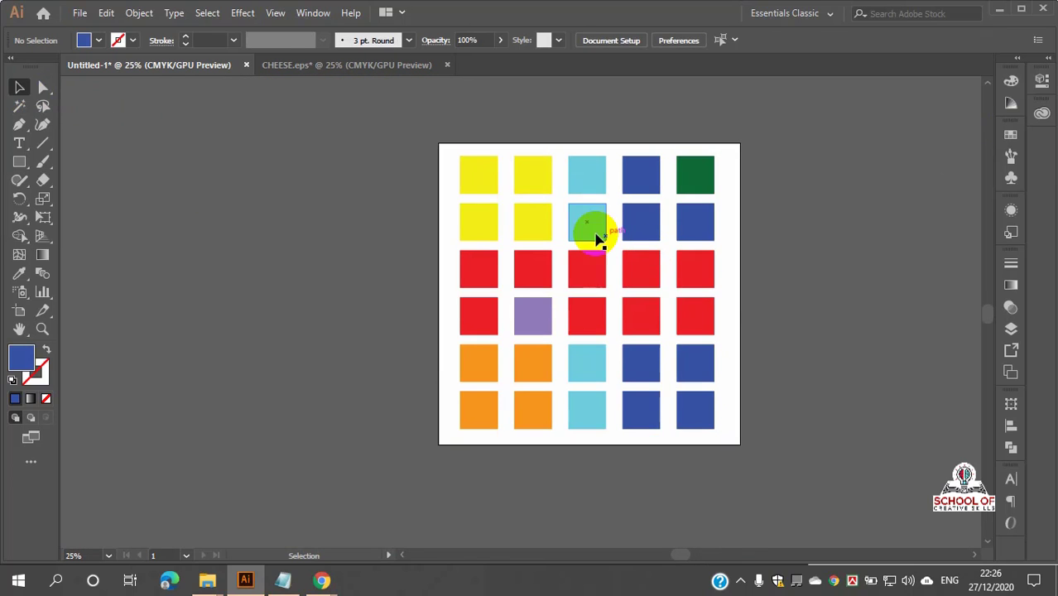
scroll(580, 231, "up", 1)
scroll(537, 212, "up", 1)
scroll(538, 224, "down", 1)
scroll(534, 220, "down", 1)
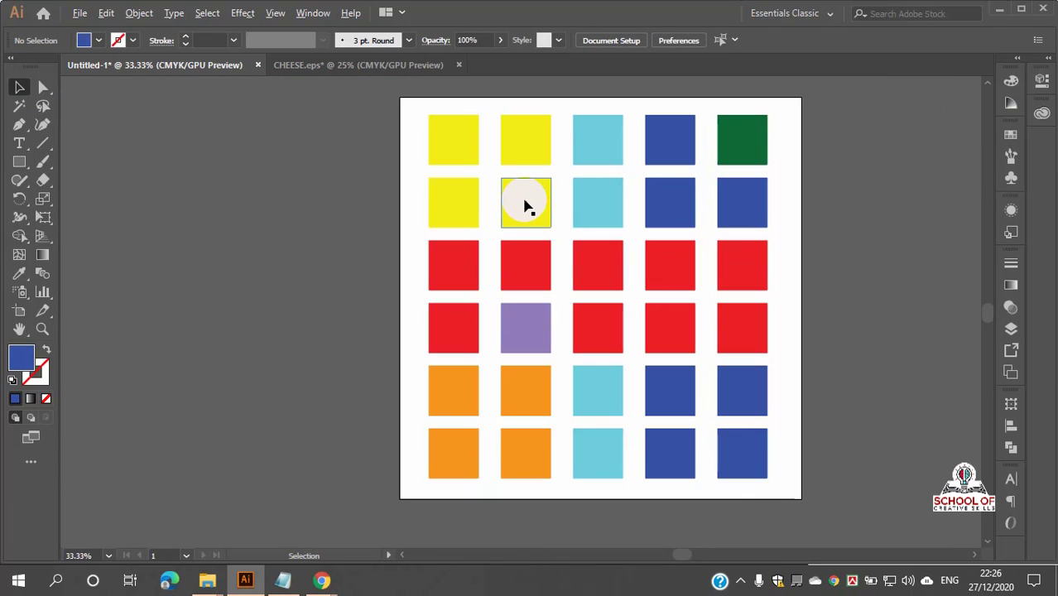
scroll(524, 203, "down", 1)
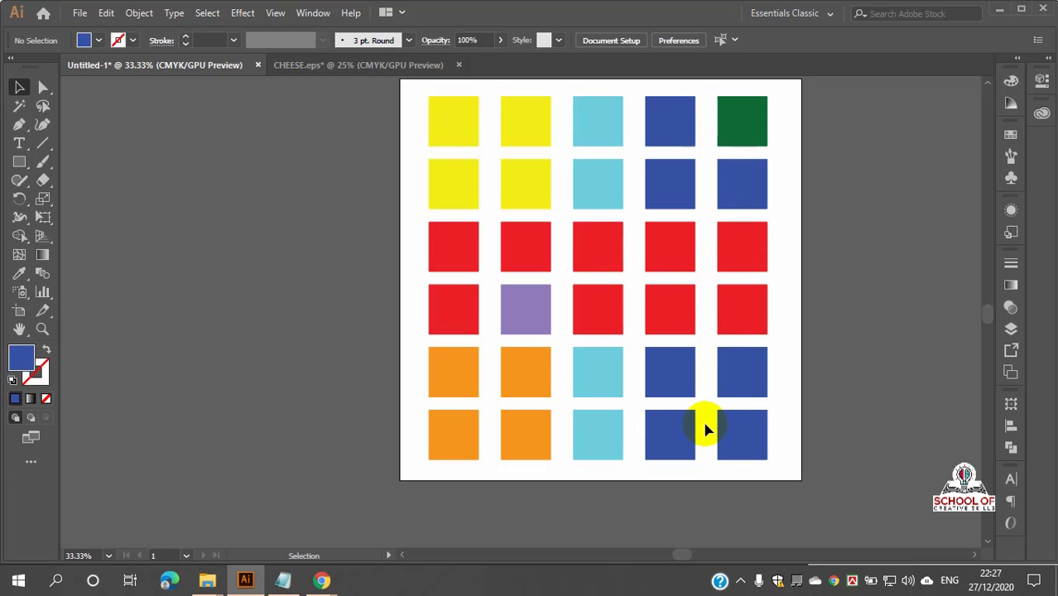
- Select all the blue squares at once with the Magic Wand tool and open the colour swatches
left_click(17, 108)
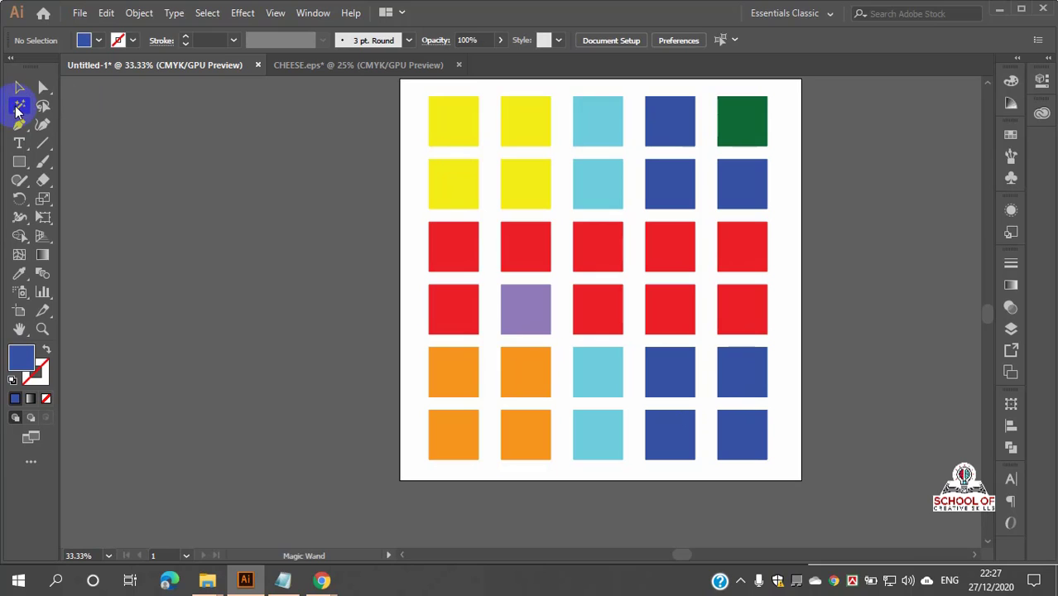
left_click(668, 129)
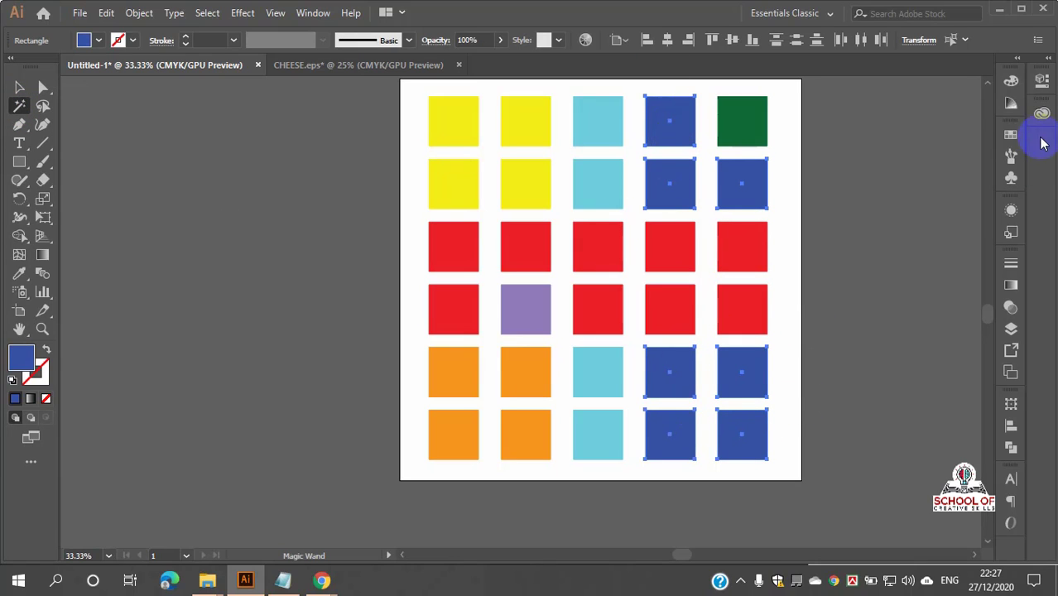
left_click(1012, 134)
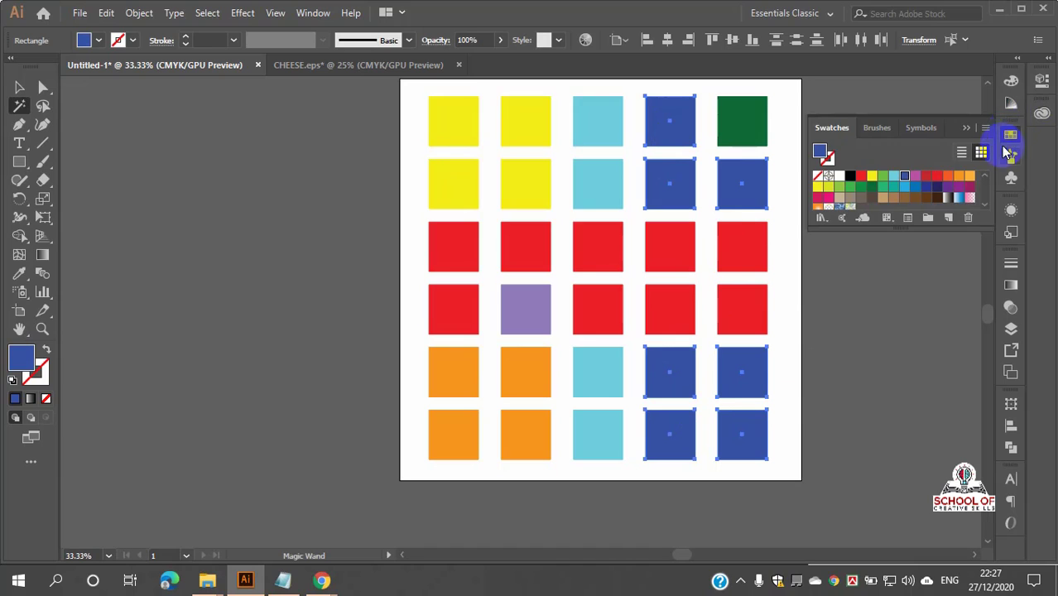
- Try light orange, magenta, orange-red, red and light green swatches in turn on the selected squares
left_click(961, 179)
left_click(968, 177)
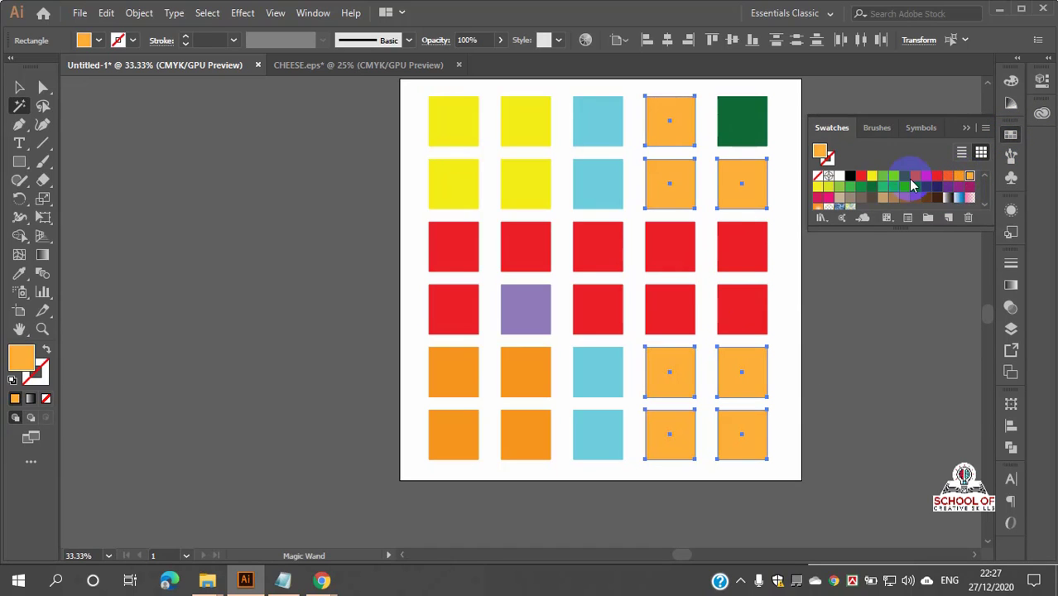
left_click(915, 177)
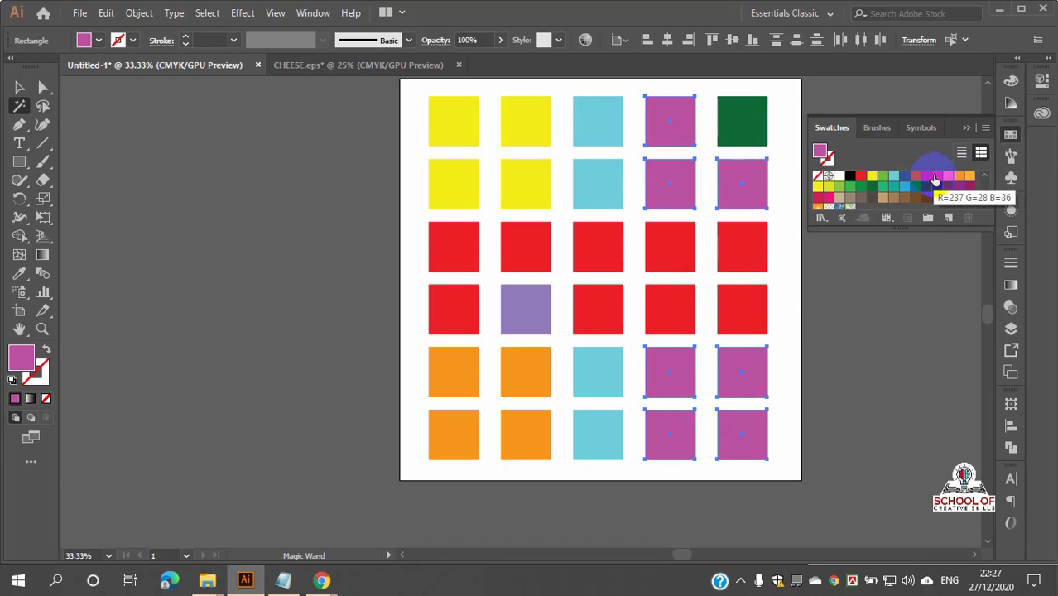
left_click(938, 177)
left_click(948, 177)
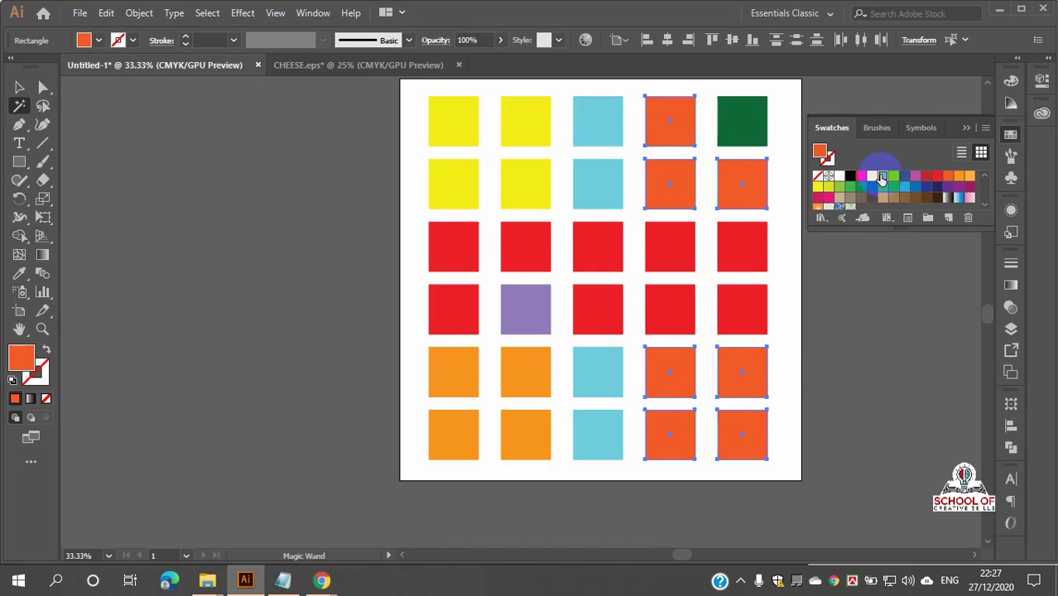
left_click(883, 176)
left_click(872, 176)
left_click(859, 175)
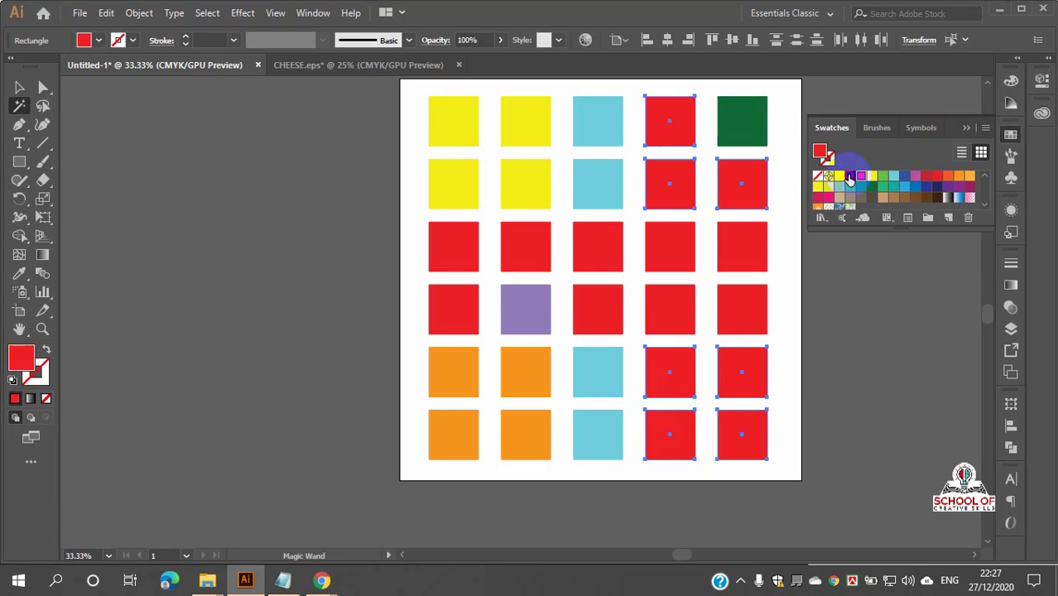
left_click(851, 177)
left_click(836, 187)
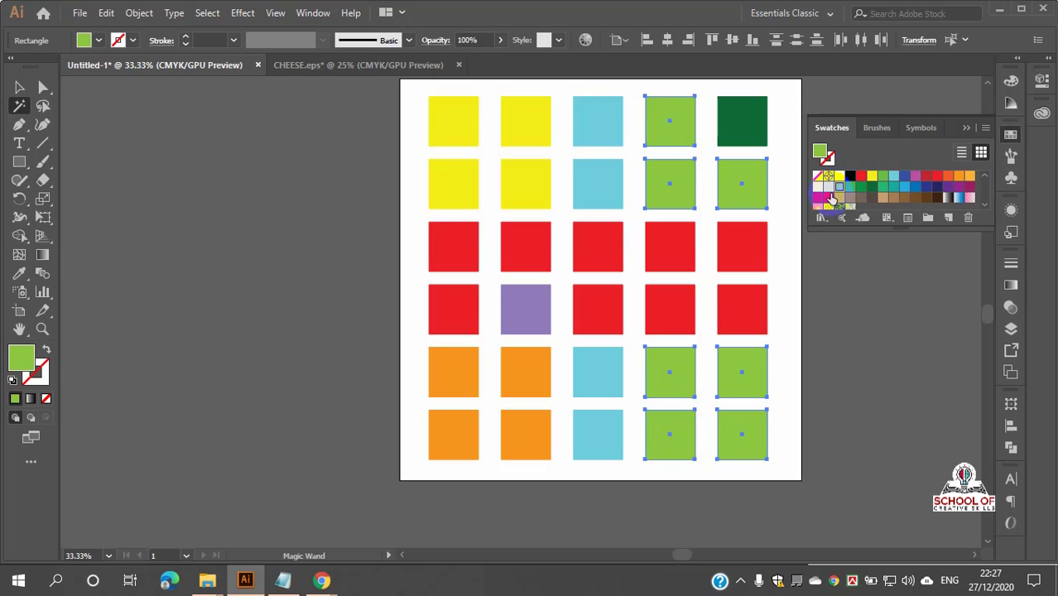
- Recolour the selected squares teal and close the colour swatches
left_click(829, 197)
left_click(894, 186)
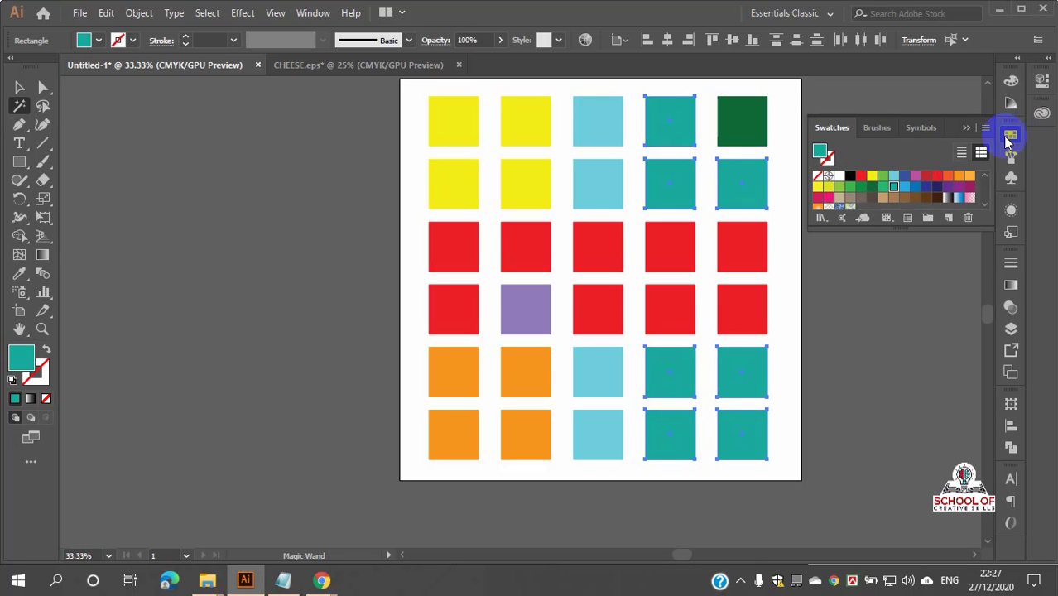
left_click(1010, 139)
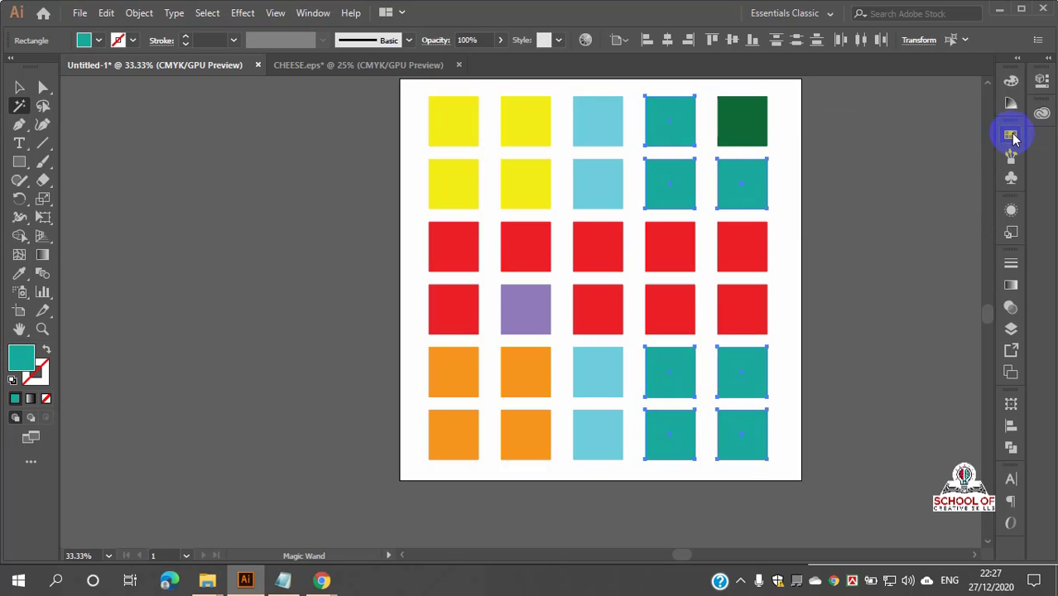
- Select all the yellow squares at once with the Magic Wand tool and open the colour swatches again
left_click(518, 129)
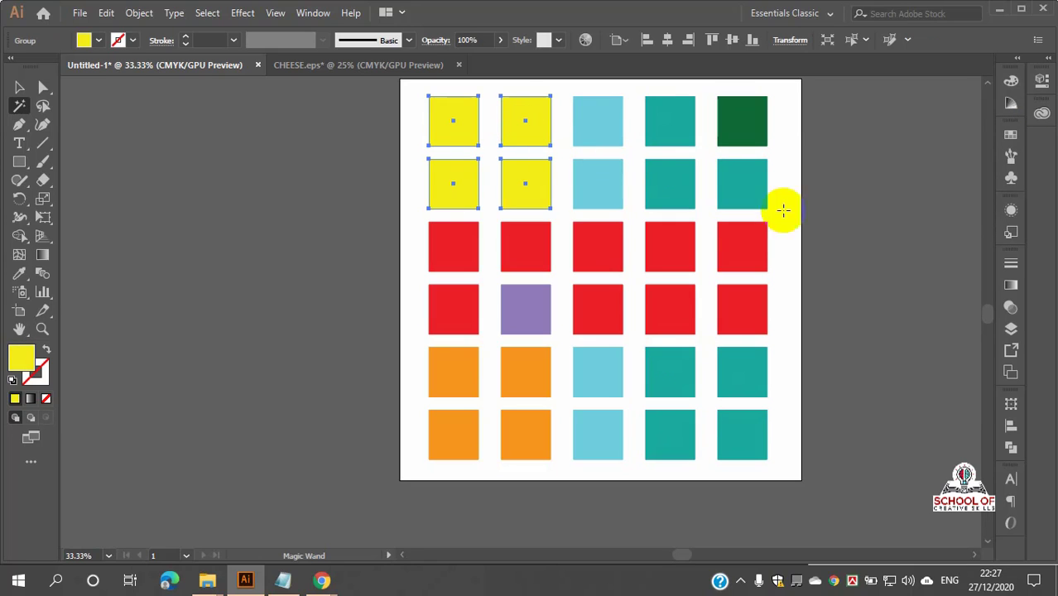
left_click(1010, 133)
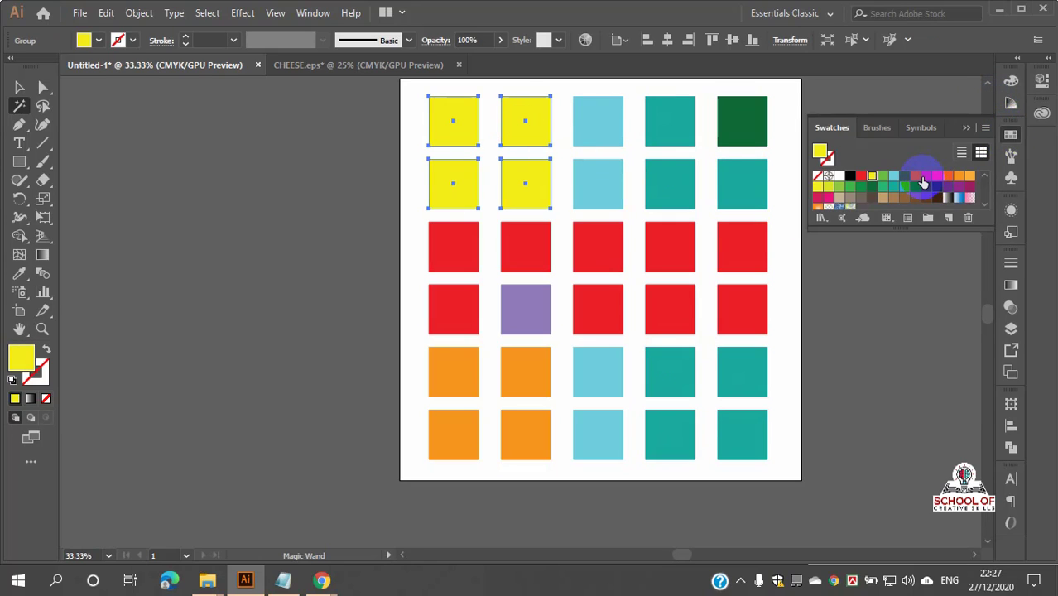
- Try orange-red, red, light blue and other swatches in turn on the selected group of four squares
left_click(959, 182)
left_click(936, 187)
left_click(948, 177)
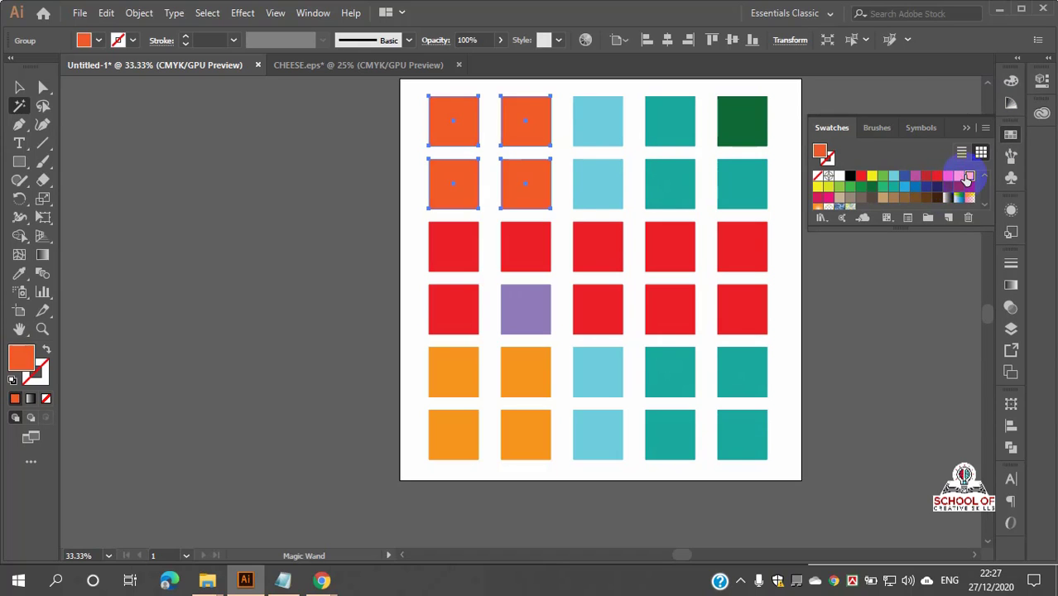
left_click(969, 176)
left_click(854, 182)
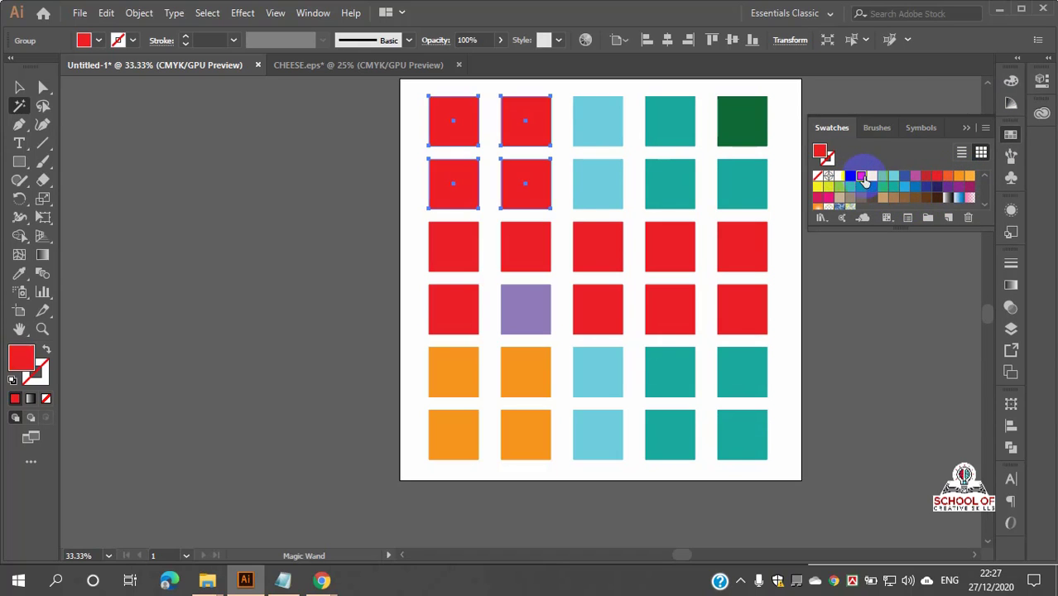
left_click(872, 178)
left_click(886, 177)
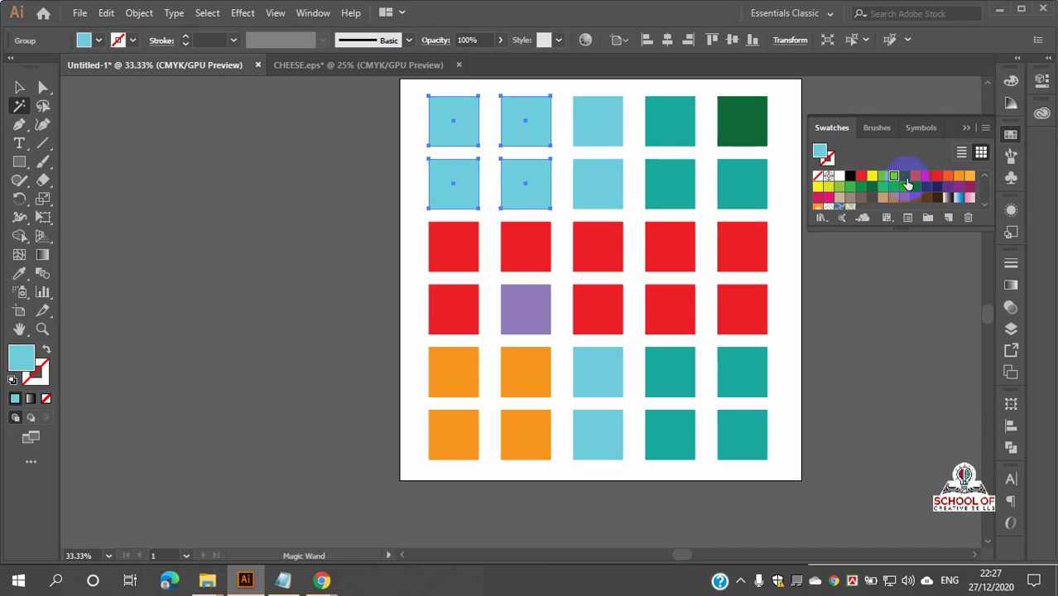
- Recolour the four selected upper squares orange-red and close the colour swatches
left_click(905, 177)
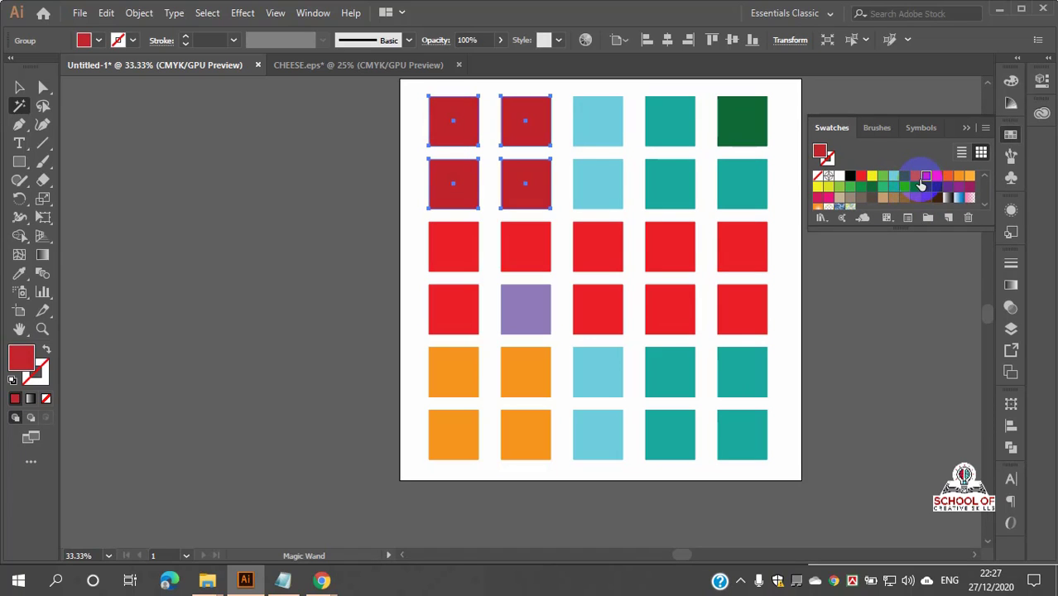
left_click(948, 177)
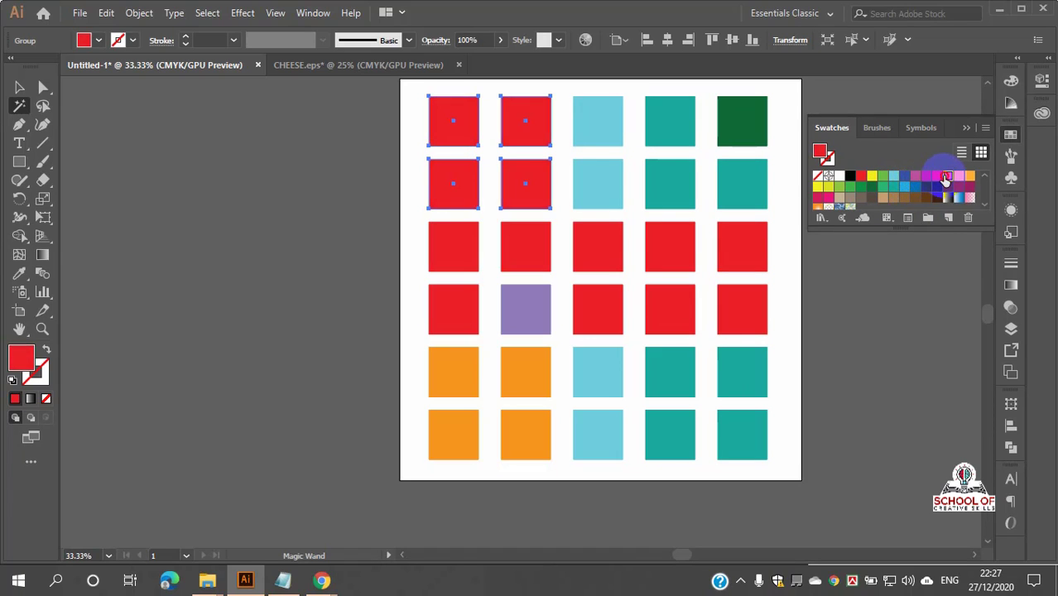
left_click(1011, 134)
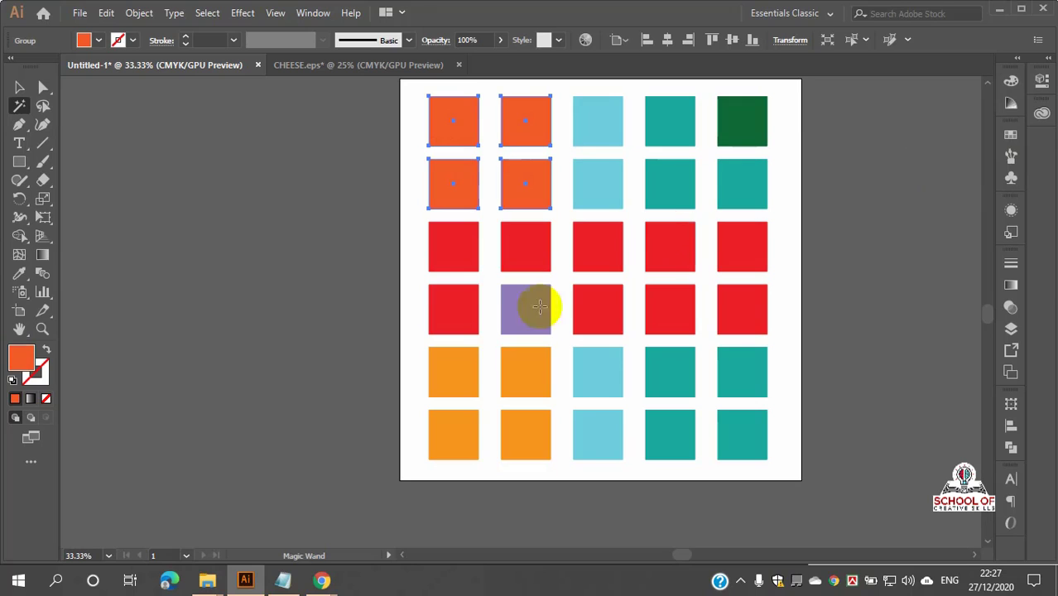
- Select the four orange squares in the two lowest rows at once with the Magic Wand tool
left_click(522, 373)
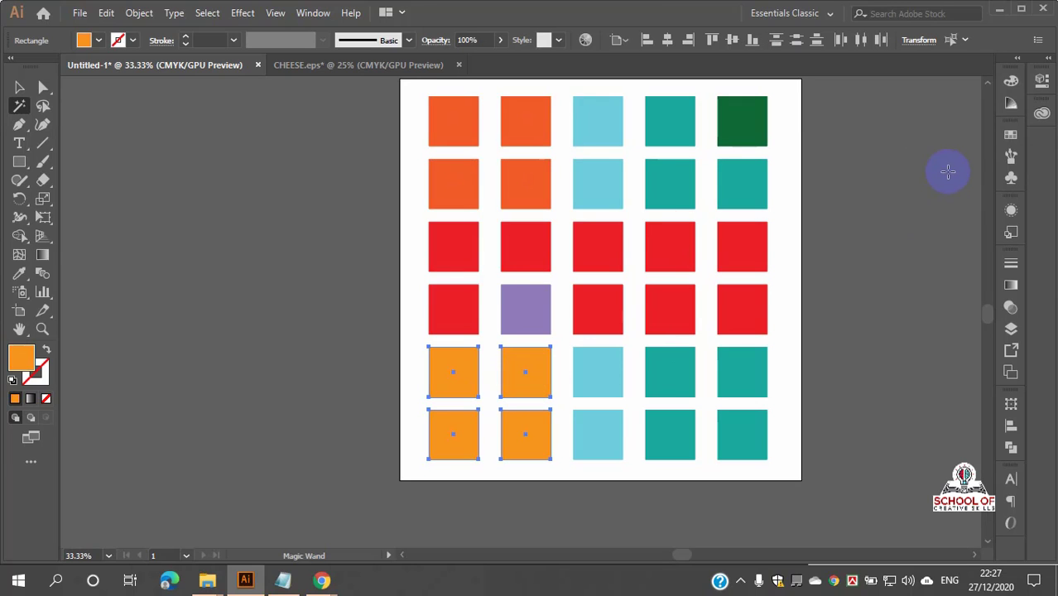
scroll(629, 240, "down", 3)
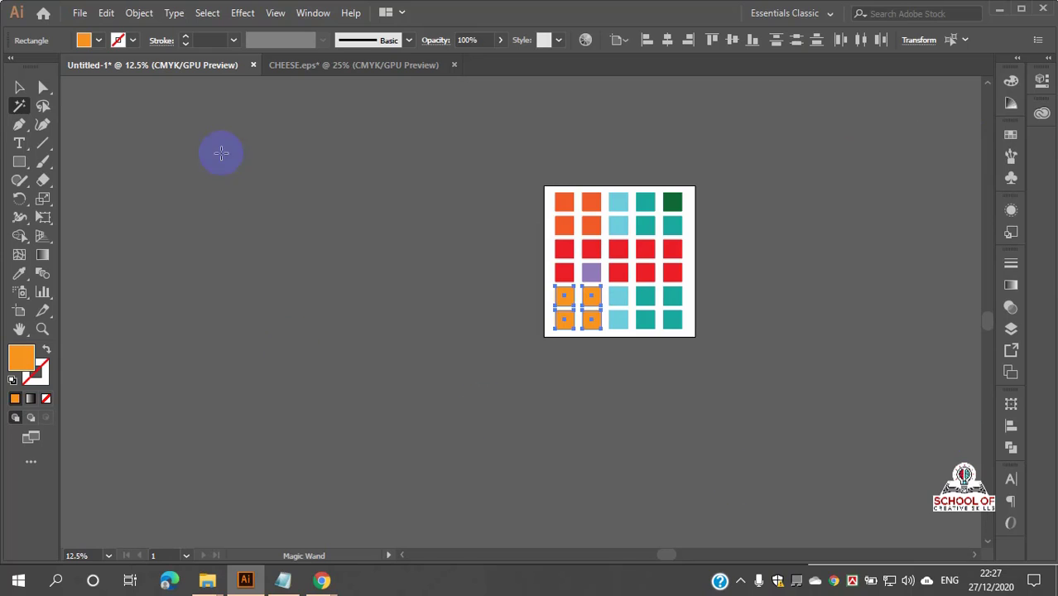
scroll(702, 243, "down", 2)
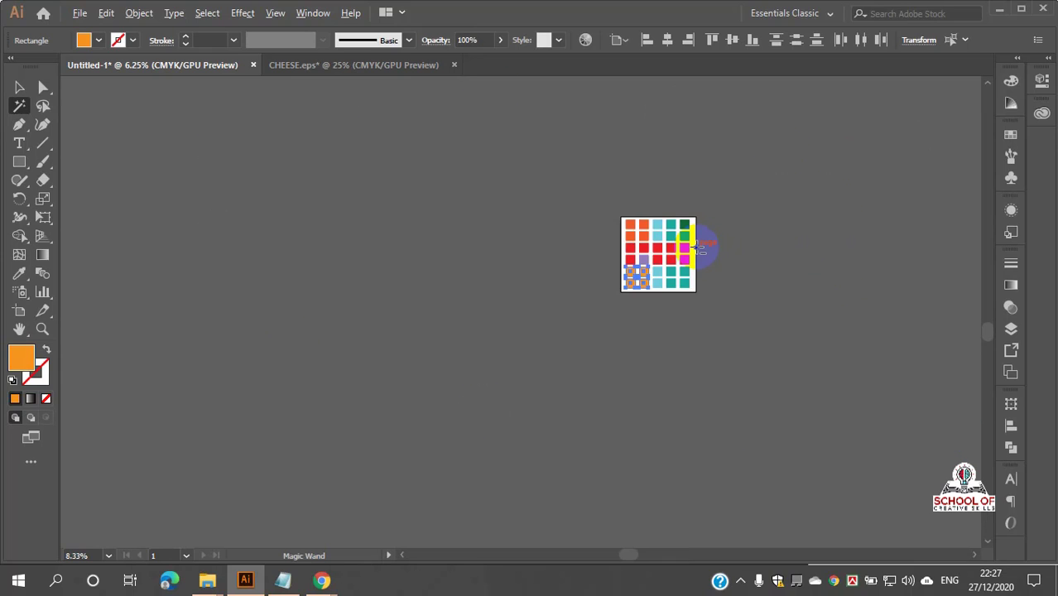
scroll(717, 254, "down", 2)
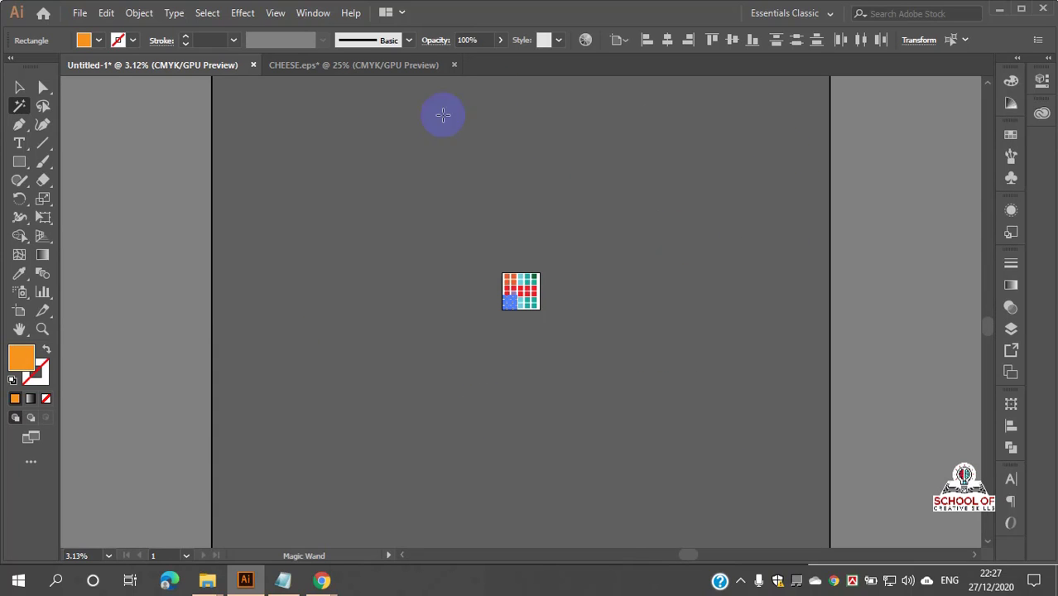
scroll(507, 305, "up", 6)
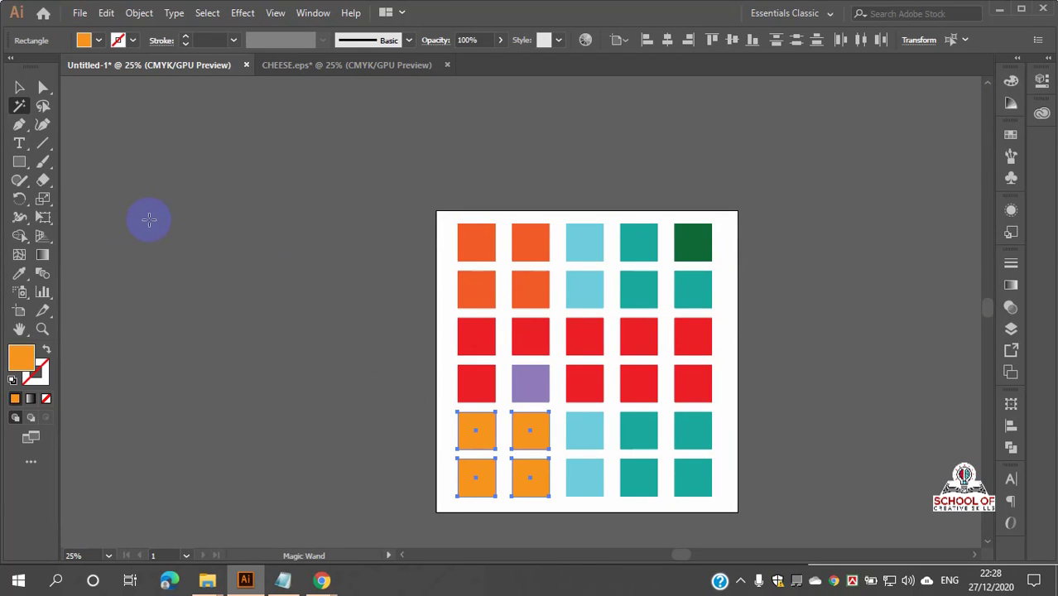
- Draw a short slanted line with the Pen tool on the empty canvas left of the artboard, and end the path
left_click(19, 124)
left_click(194, 179)
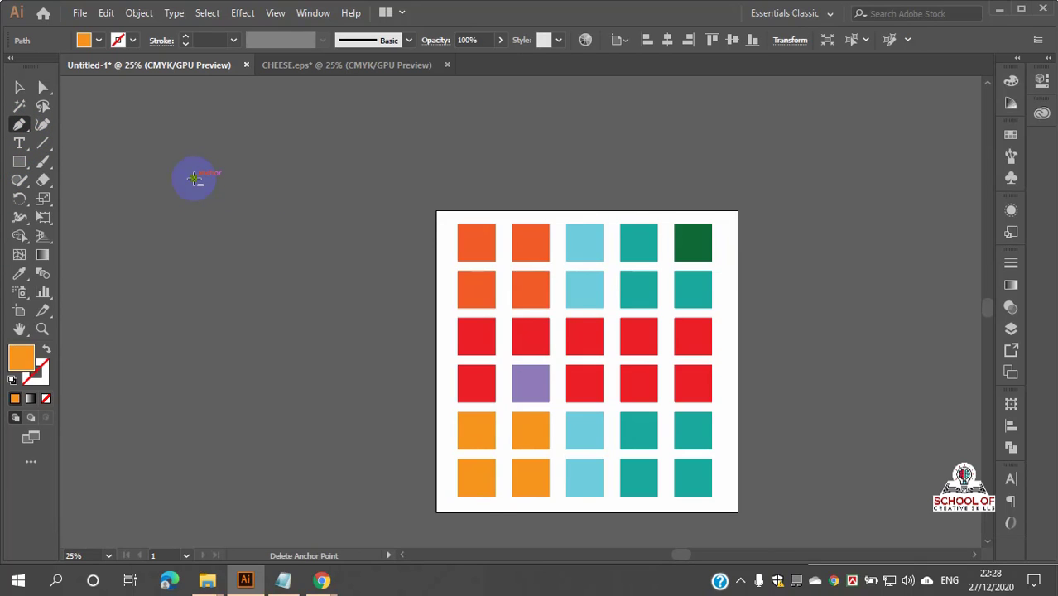
mouse_move(191, 180)
left_mouse_down()
mouse_move(194, 205)
mouse_move(208, 216)
mouse_move(189, 224)
mouse_move(192, 194)
left_mouse_up()
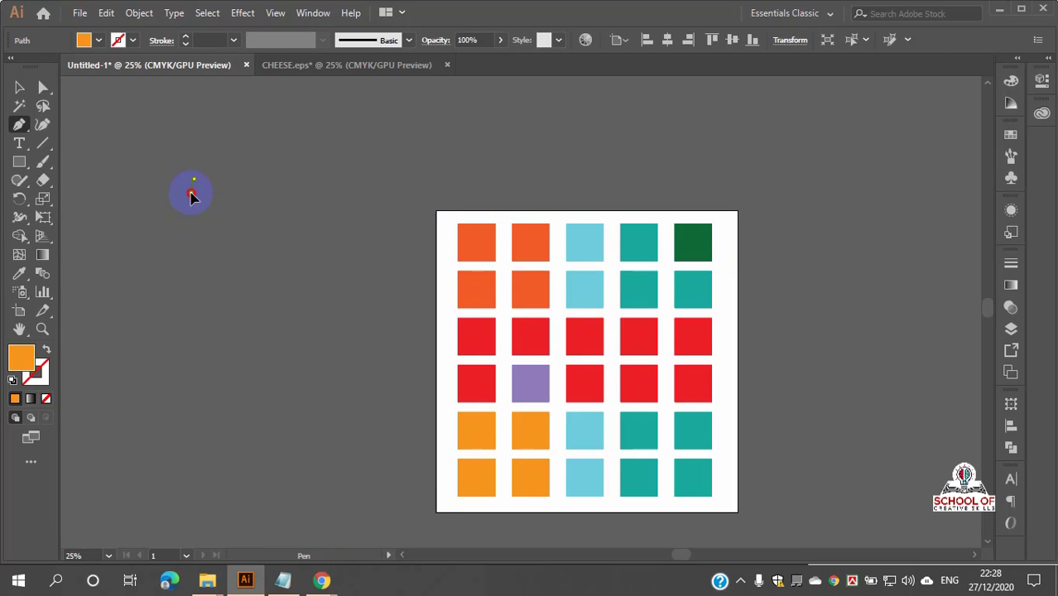
key("Escape")
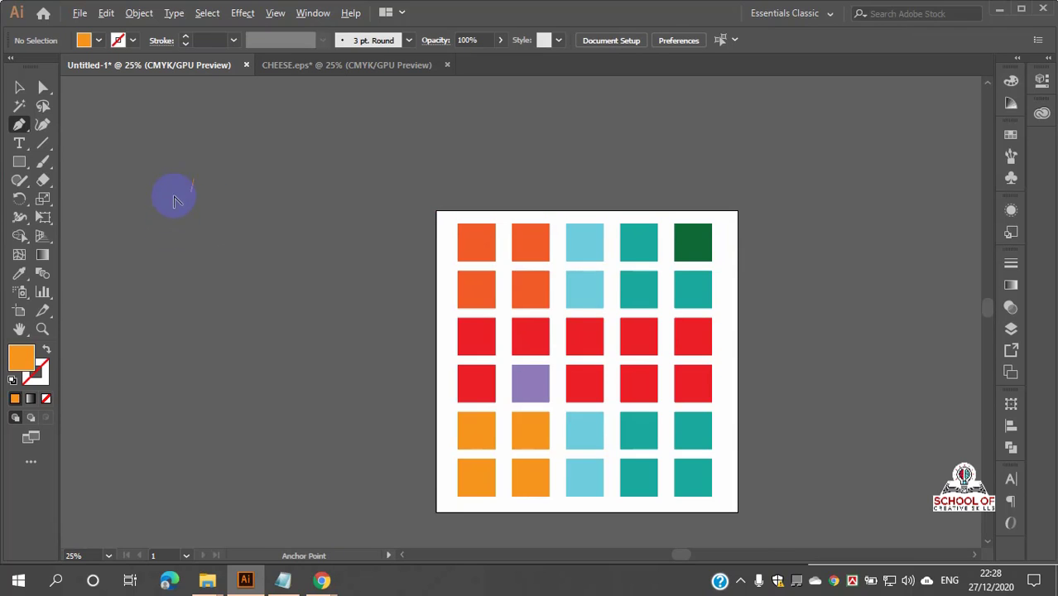
scroll(174, 201, "up", 1)
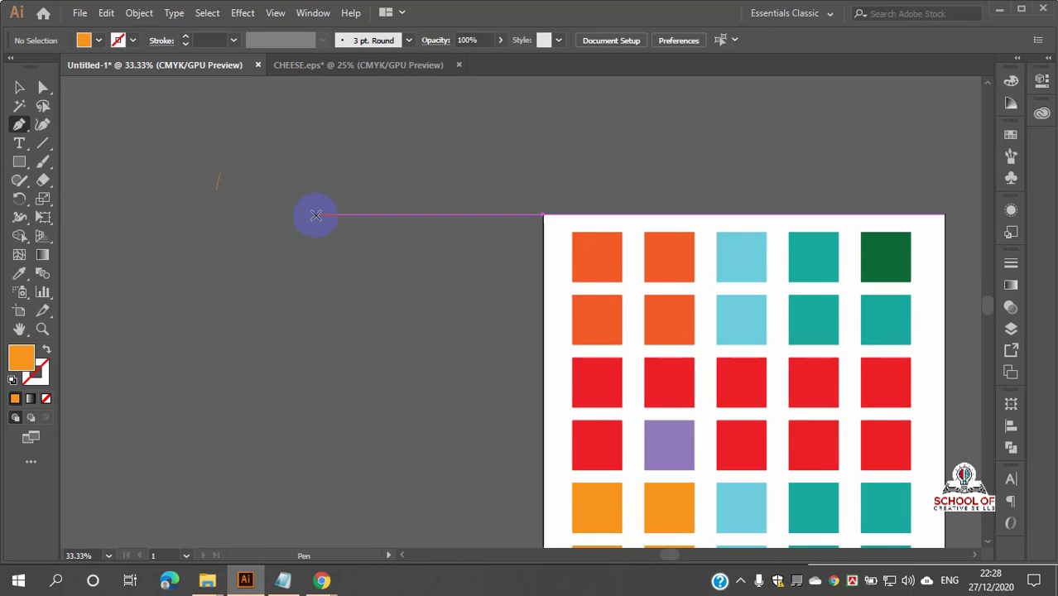
left_click_drag(315, 215, 316, 232)
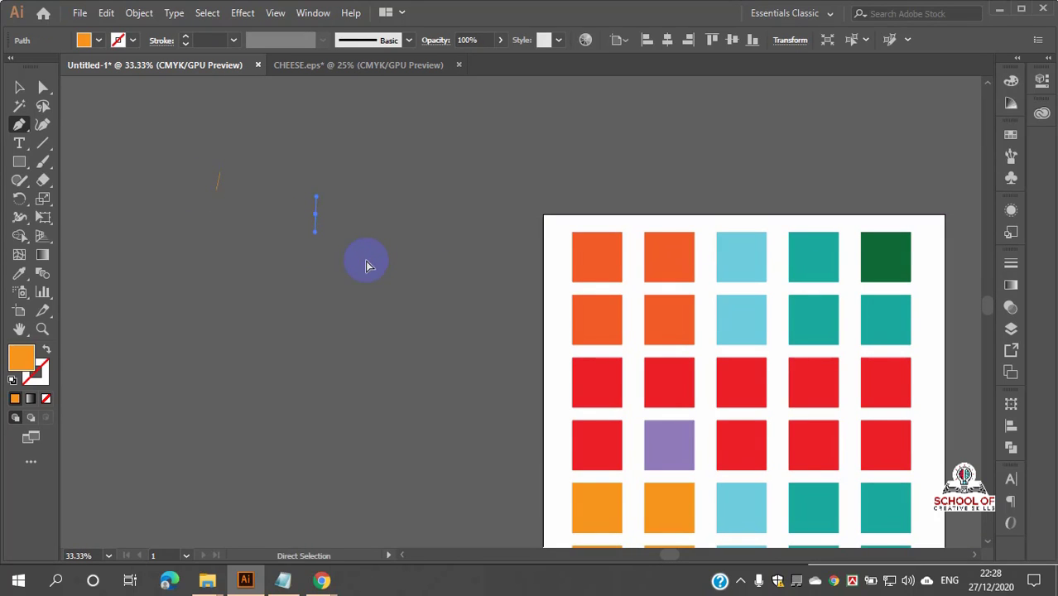
key("Escape")
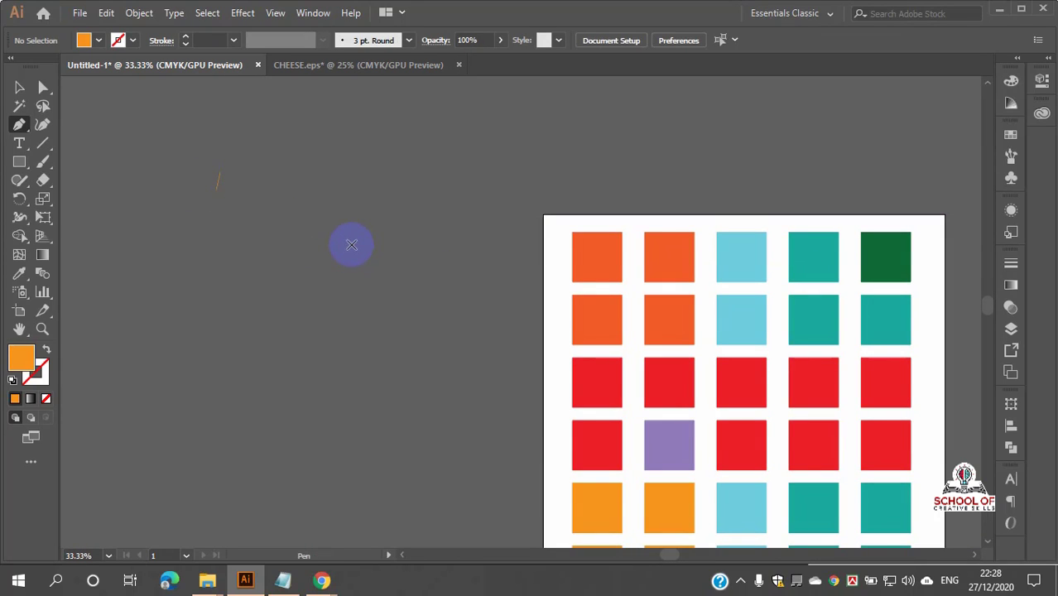
- Draw a short, straight vertical line with the Pen tool between the slanted line and the artboard, and end the path
left_click_drag(351, 252, 352, 277)
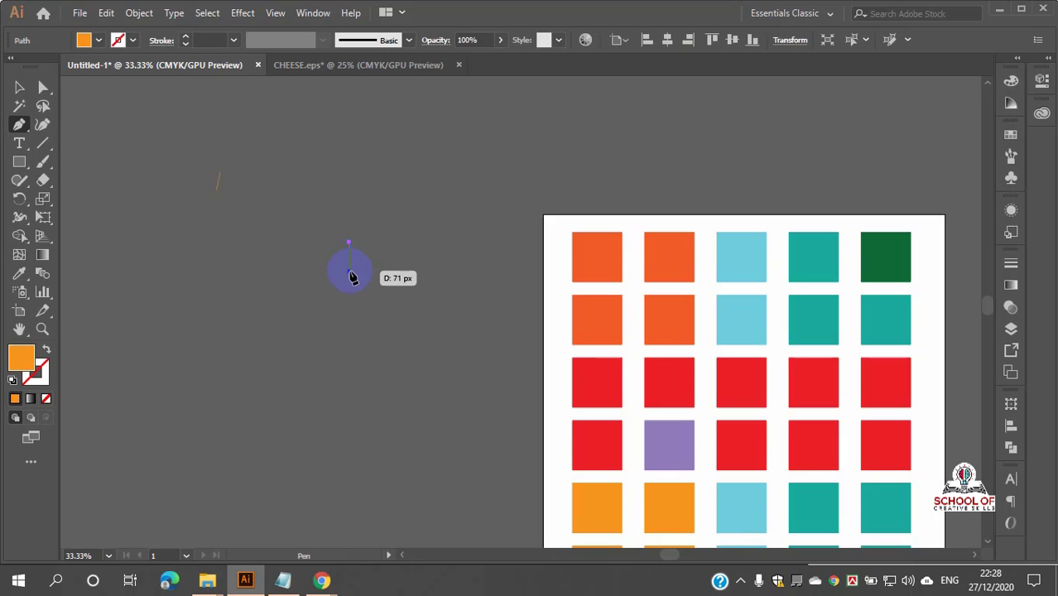
left_click(349, 278, "shift")
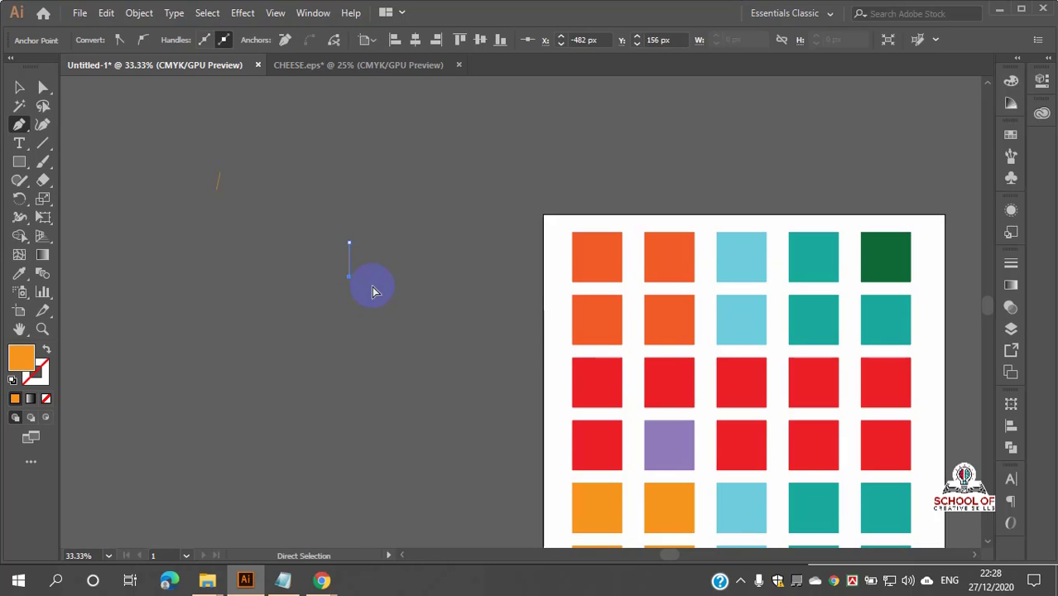
left_click(372, 285, "ctrl")
- Draw two separate short Pen tool lines right of the artboard, a vertical one and a slanted one below it
scroll(374, 284, "down", 3)
scroll(398, 249, "down", 1)
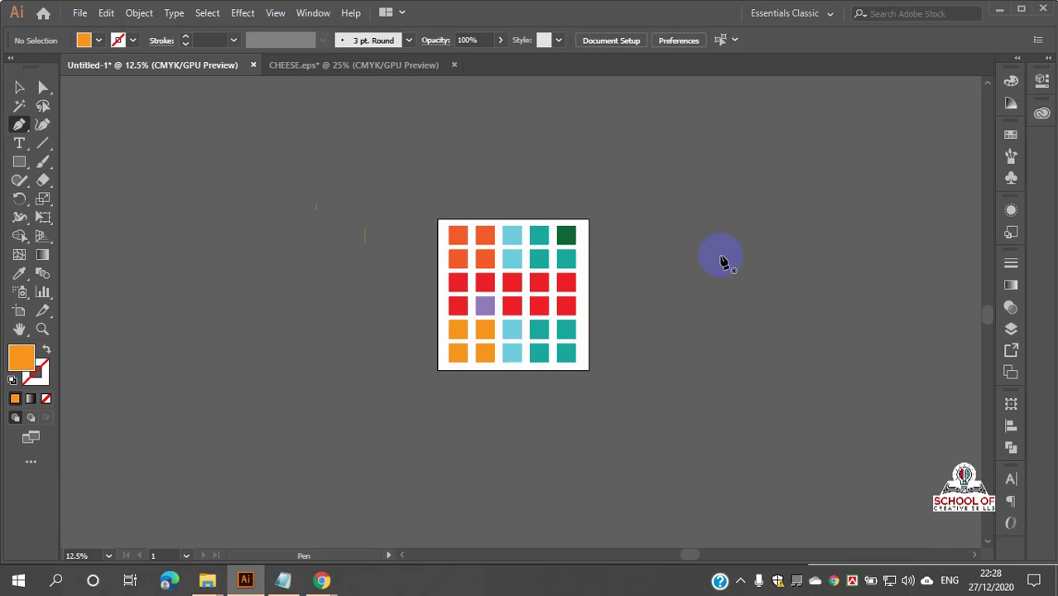
left_click_drag(890, 153, 873, 208)
left_click(874, 208, "ctrl")
left_click(898, 322)
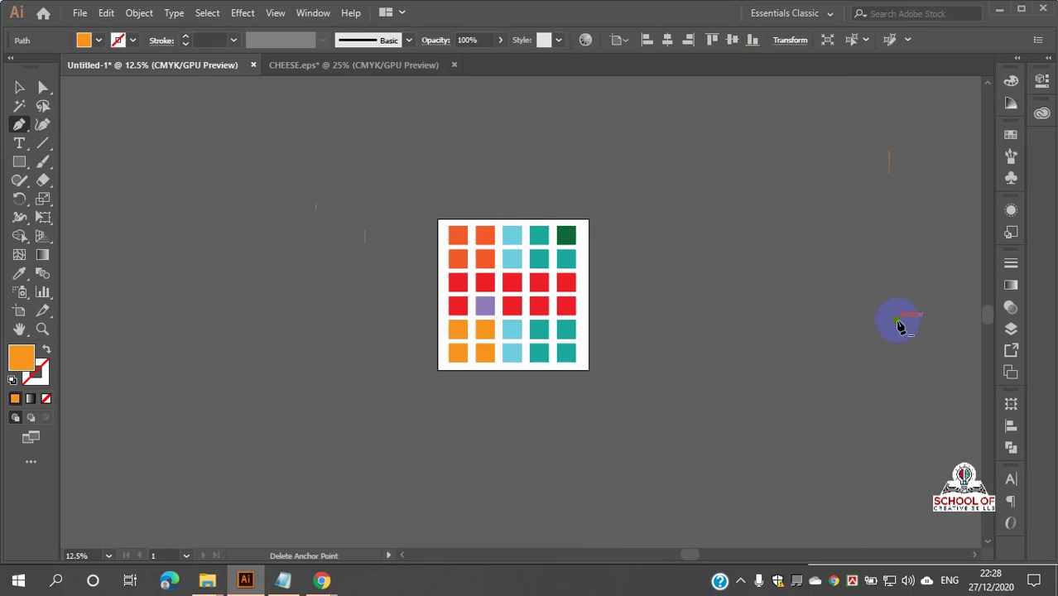
left_click(884, 366)
left_click(908, 371, "ctrl")
- Draw another slanted line with the Pen tool far right of the artboard, above the existing lines, and end the path
scroll(769, 334, "down", 1)
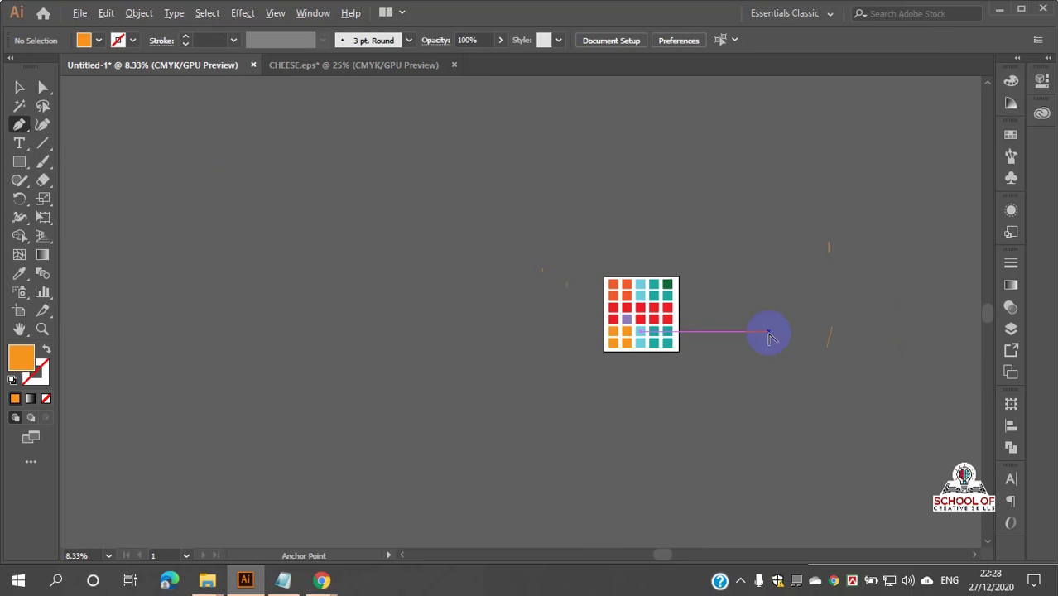
scroll(768, 335, "down", 1)
left_click(940, 206)
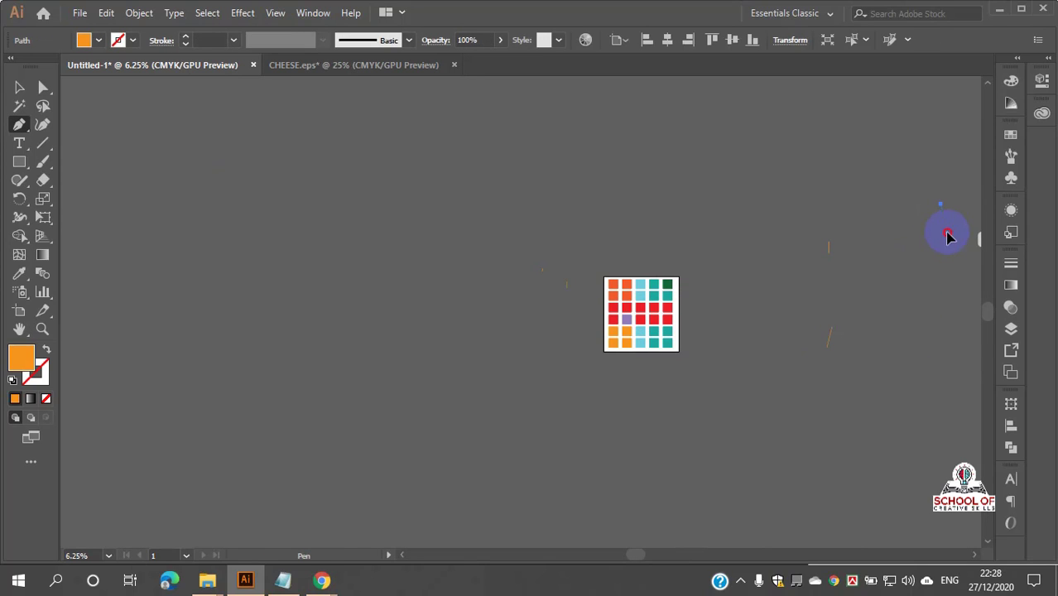
left_click(947, 233)
left_click(909, 236, "ctrl")
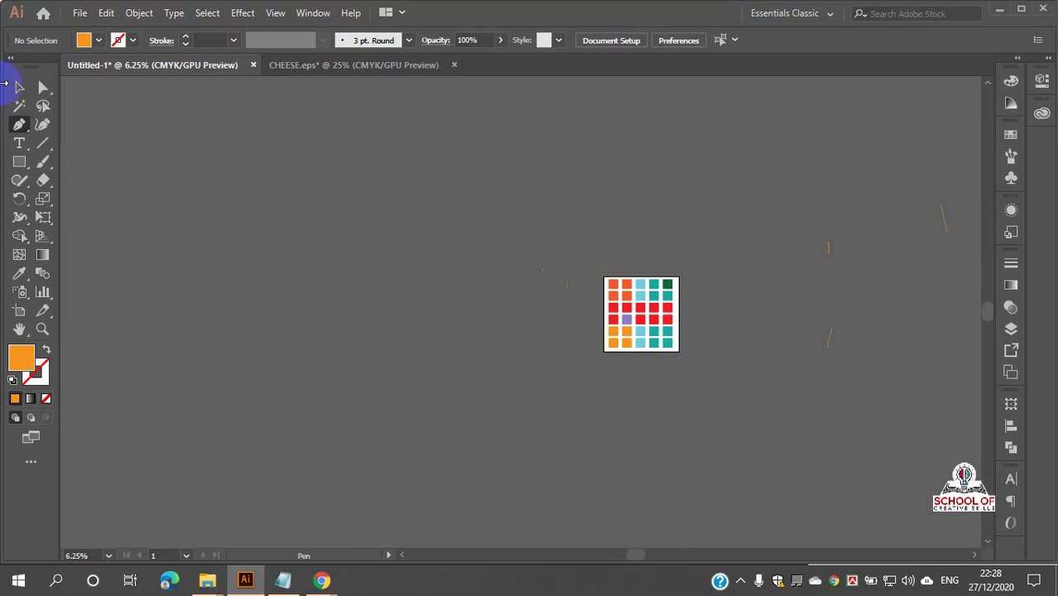
- Select all orange objects at once with the Magic Wand tool by sampling an orange square in the fifth row
scroll(399, 263, "down", 1)
scroll(630, 288, "up", 3)
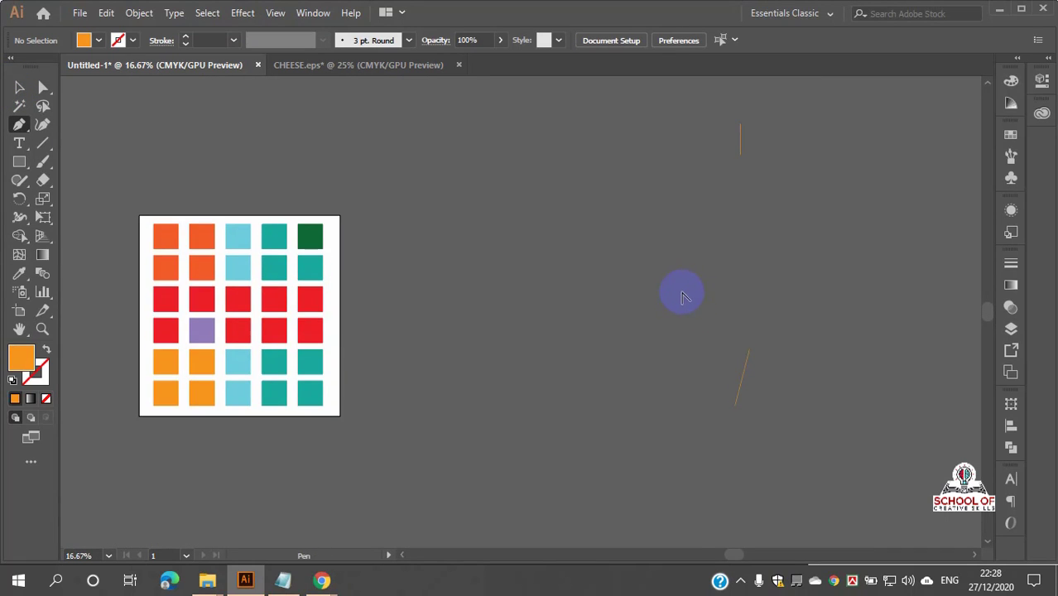
scroll(726, 310, "up", 2)
scroll(529, 302, "down", 3)
scroll(344, 317, "up", 2)
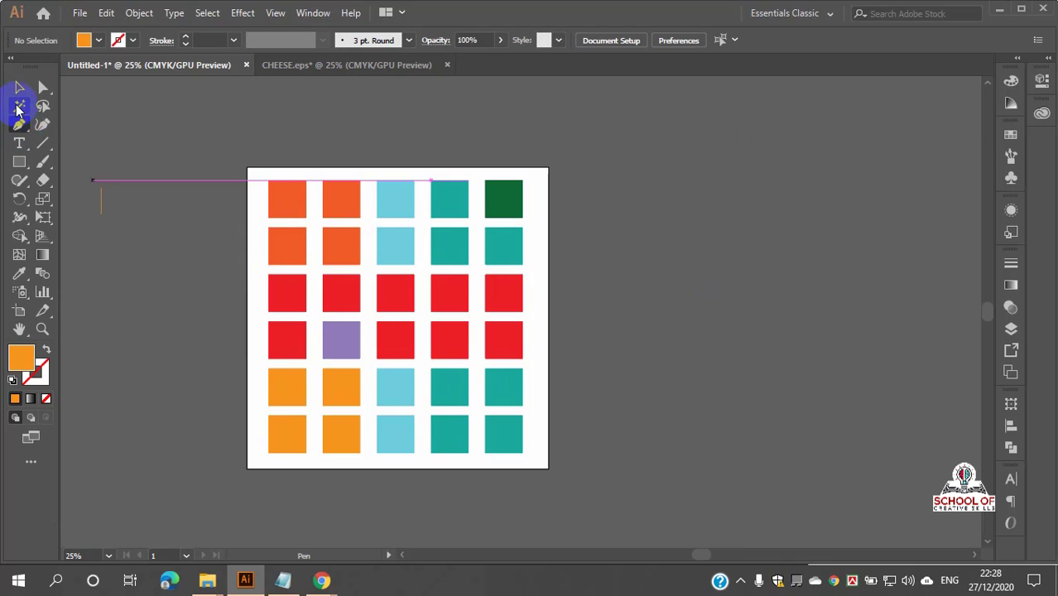
left_click(19, 106)
left_click(335, 390)
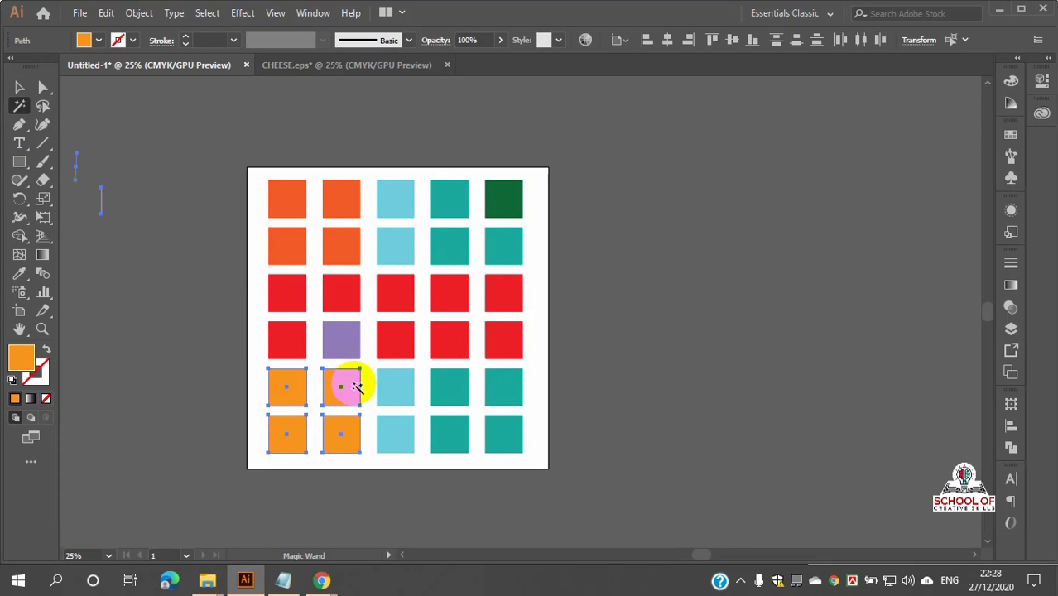
scroll(498, 287, "down", 3)
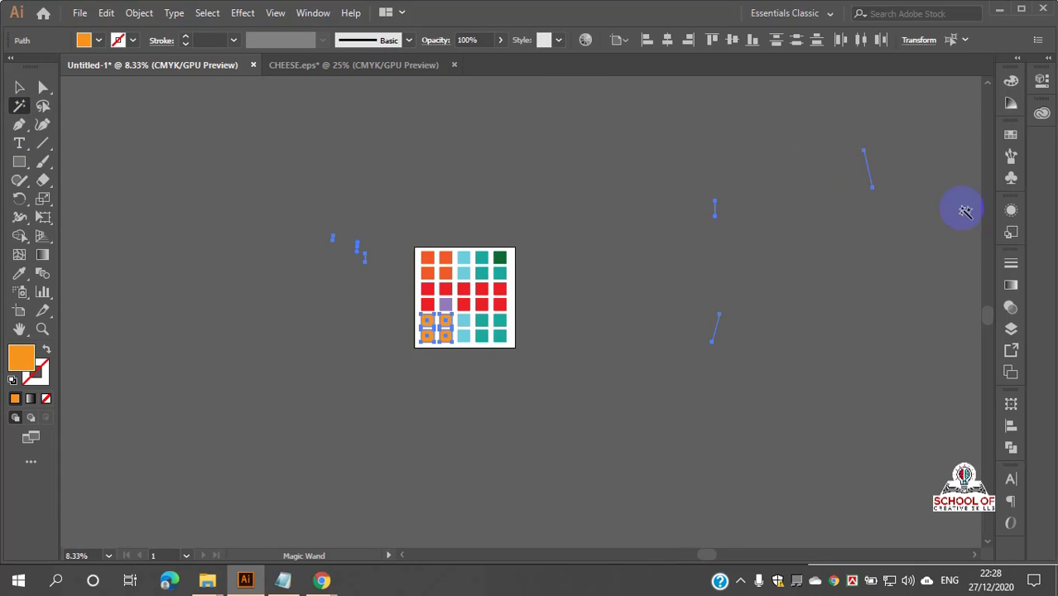
- Examine the selected loose lines up close with the Selection tool, and clear the selection
left_click(19, 87)
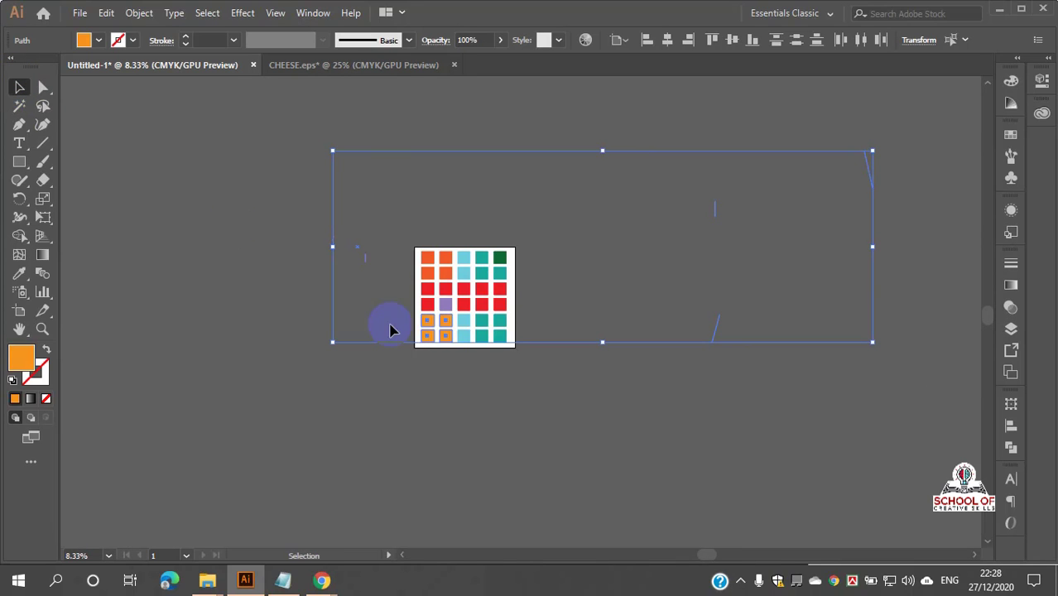
scroll(432, 333, "up", 6)
scroll(449, 341, "down", 4)
scroll(299, 236, "up", 10)
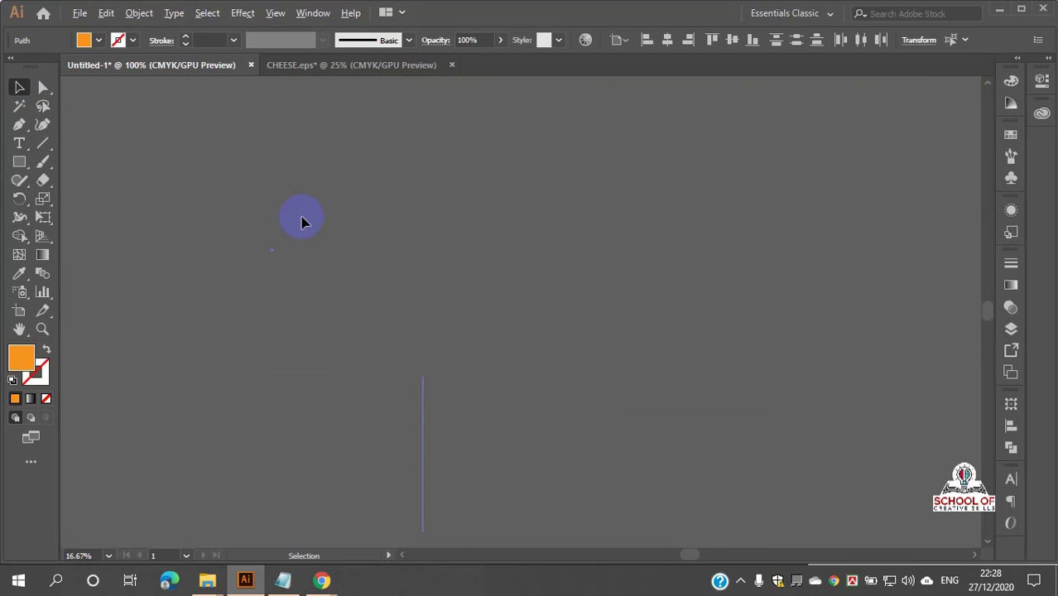
scroll(465, 478, "up", 2)
left_click(506, 388)
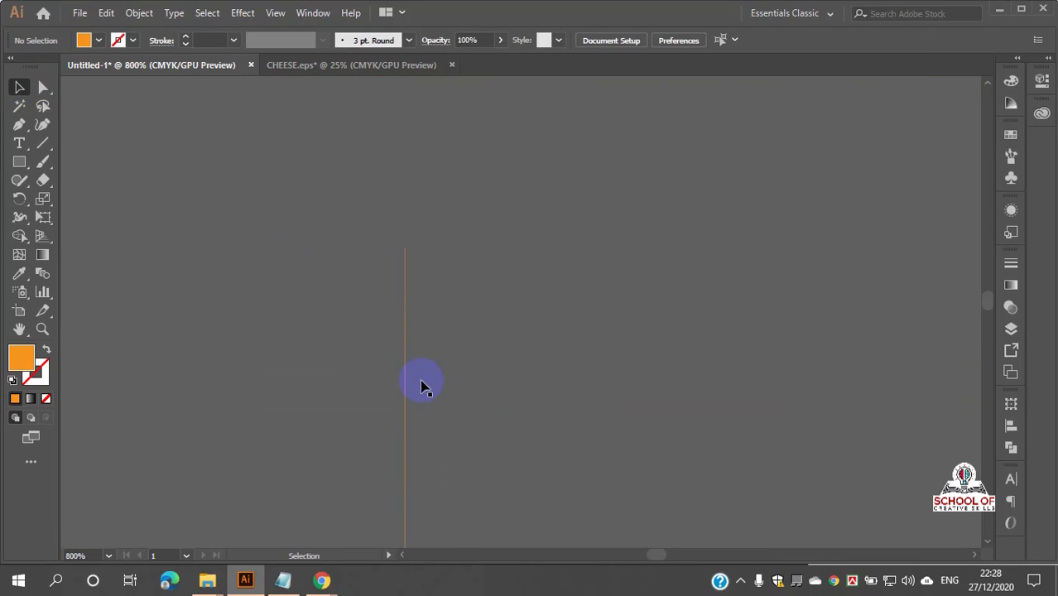
- Select the orange squares and loose lines with the Magic Wand tool by sampling the vertical line left of the artboard
scroll(372, 356, "down", 8)
scroll(369, 335, "down", 3)
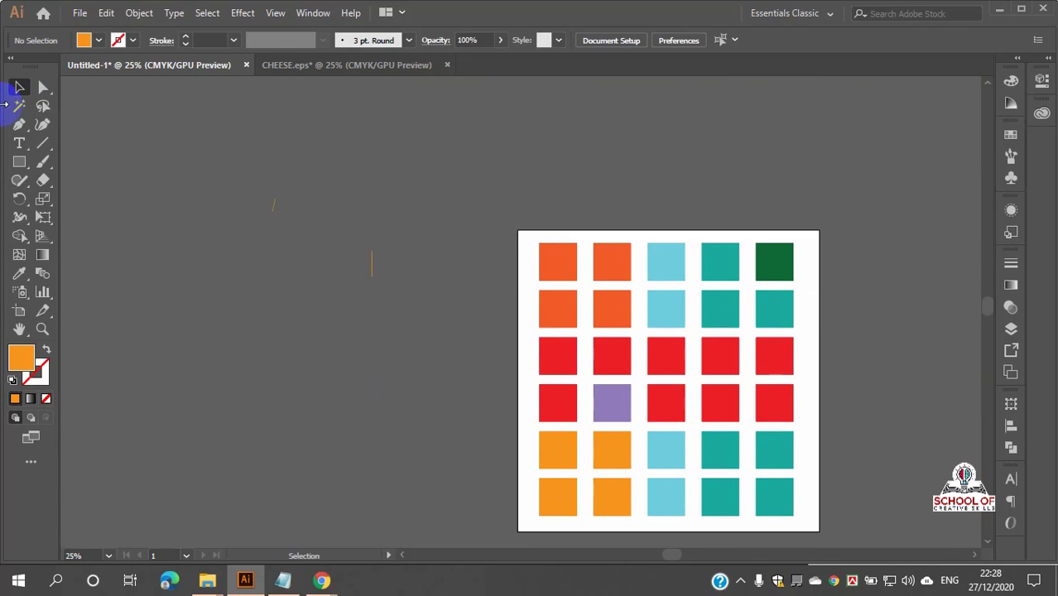
left_click(19, 105)
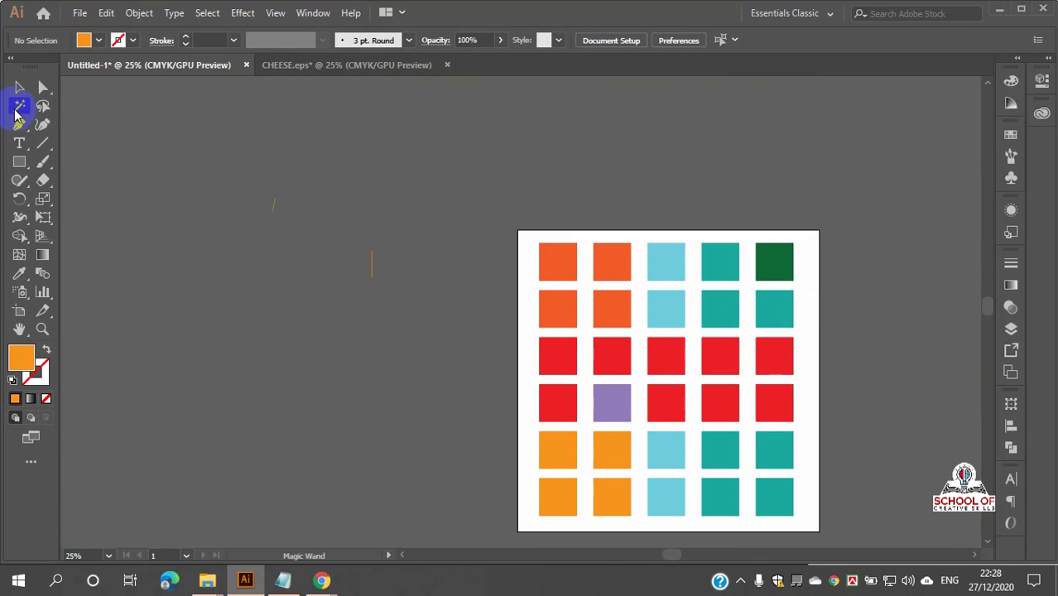
left_click(371, 267)
scroll(511, 440, "down", 2)
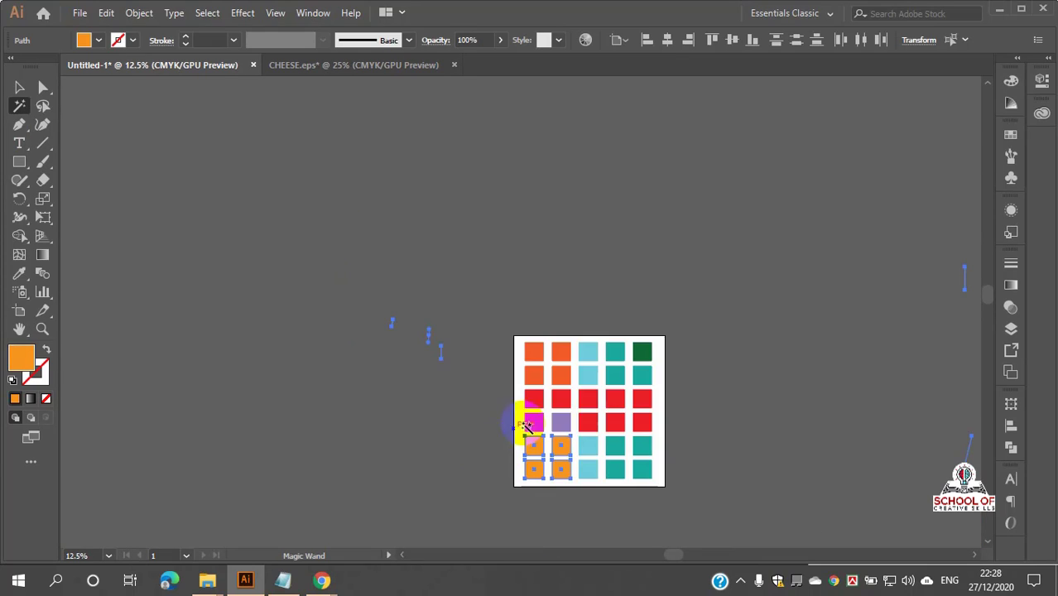
scroll(484, 240, "down", 1)
scroll(578, 382, "up", 4)
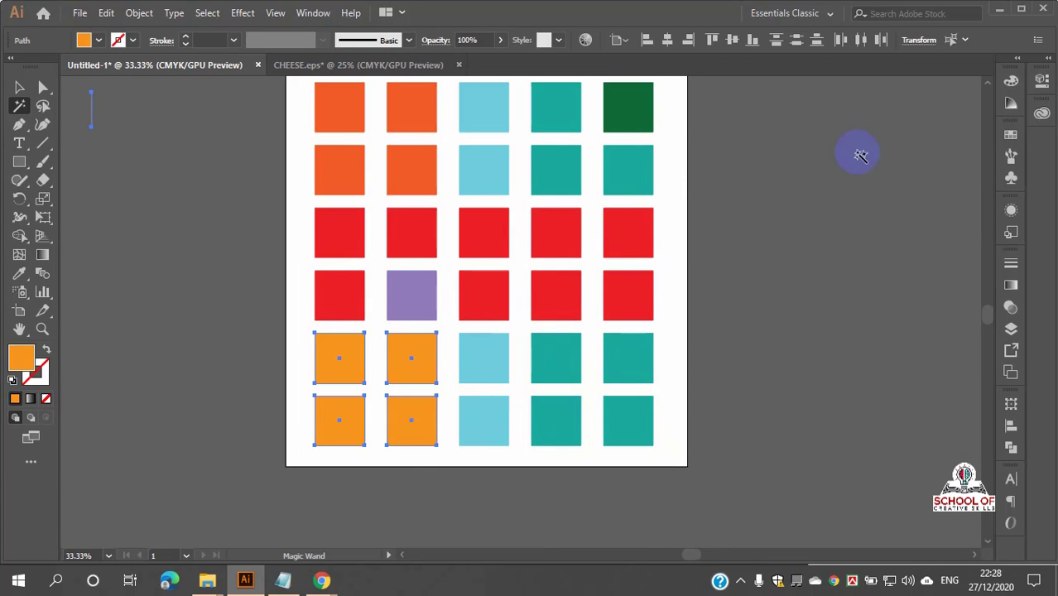
- Fill the selected squares and lines with a dark red swatch
left_click(1011, 138)
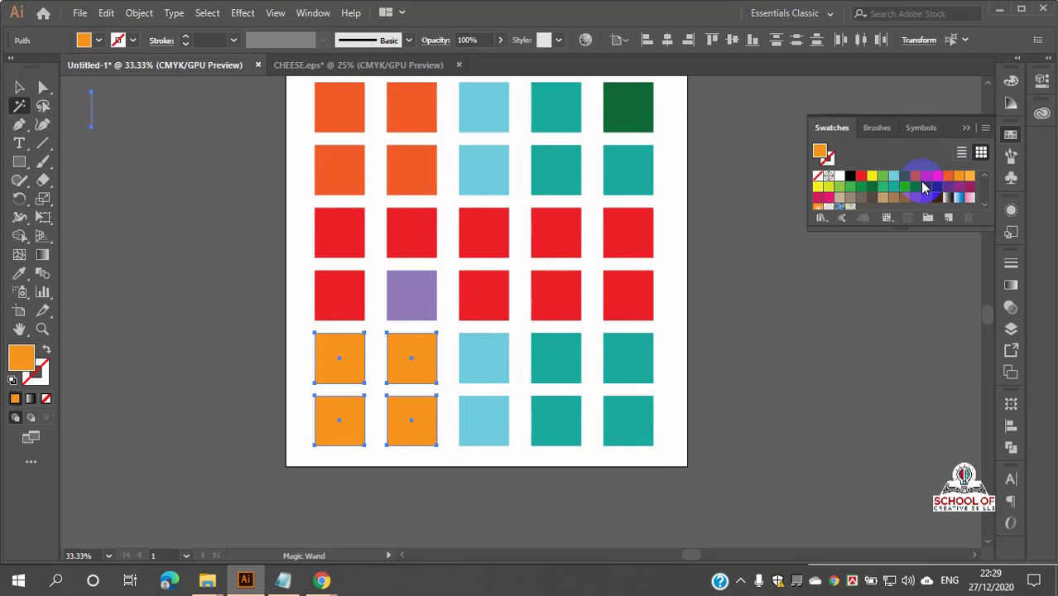
left_click(926, 175)
left_click(1011, 137)
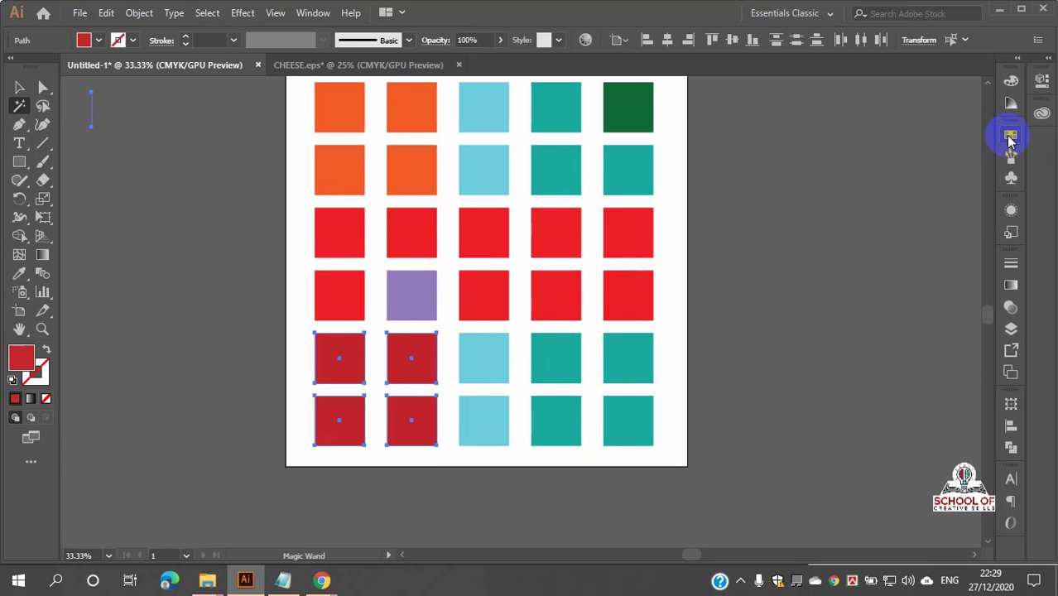
- Delete the selected dark red squares and lines, and undo the deletion
key("Delete")
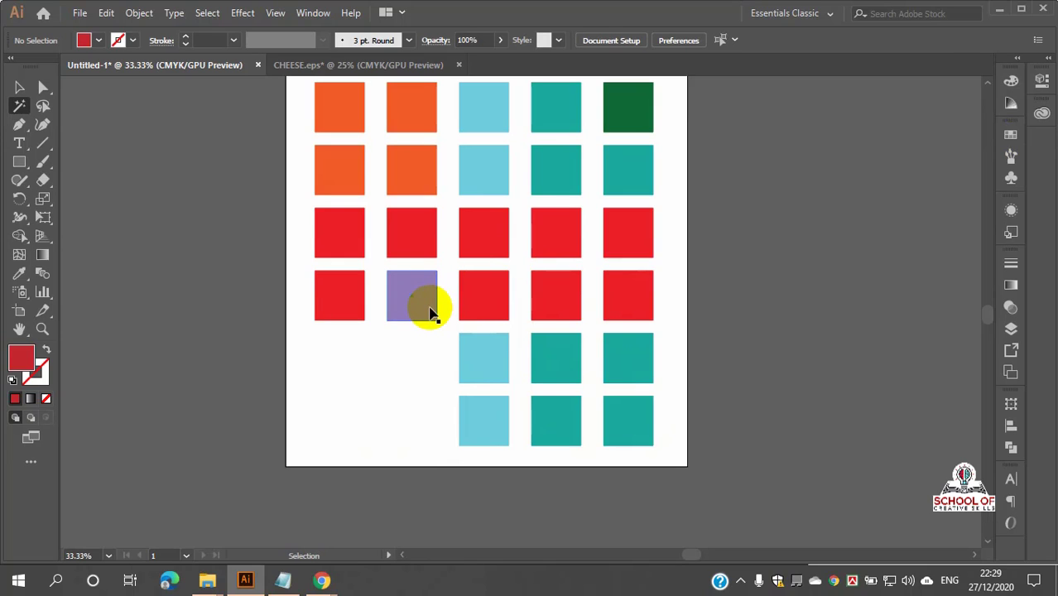
key("ctrl+z")
key("ctrl")
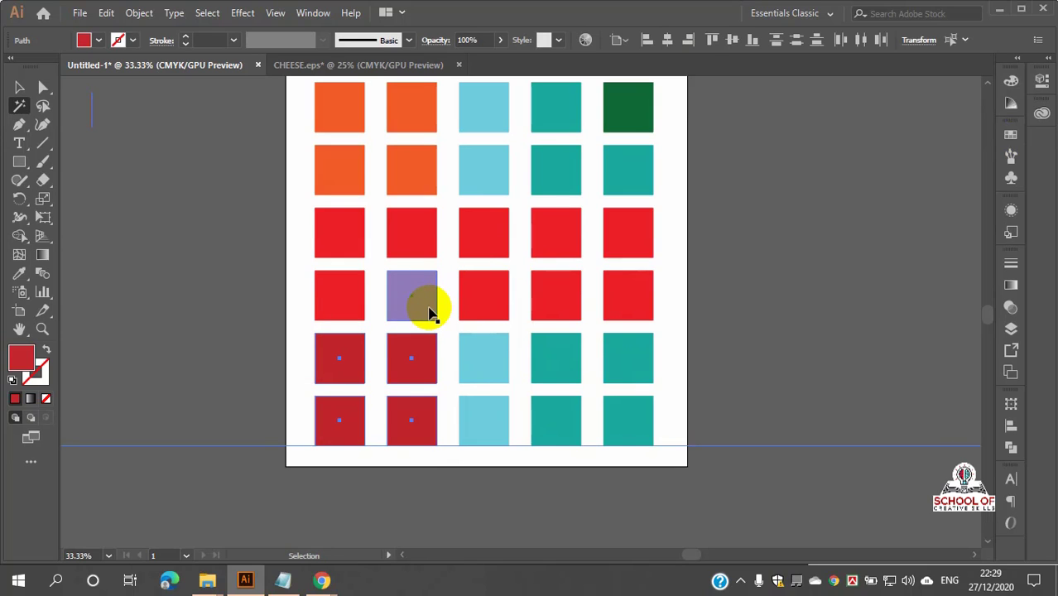
- Try to group the selected dark red squares and lines, and clear the selection
key("ctrl+g")
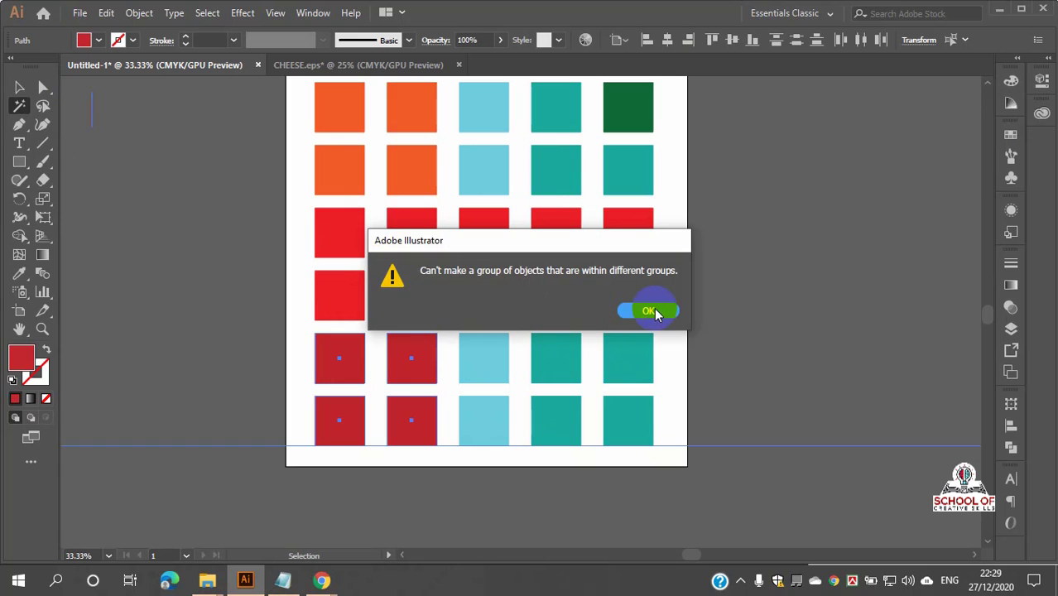
left_click(641, 310)
left_click(16, 88)
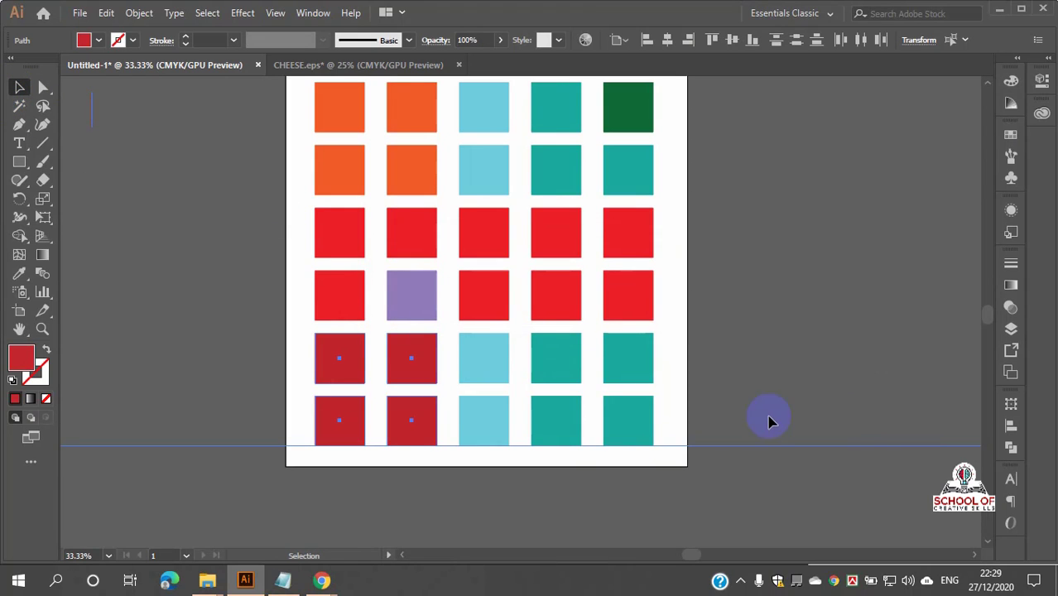
scroll(749, 419, "down", 1)
left_click(755, 485)
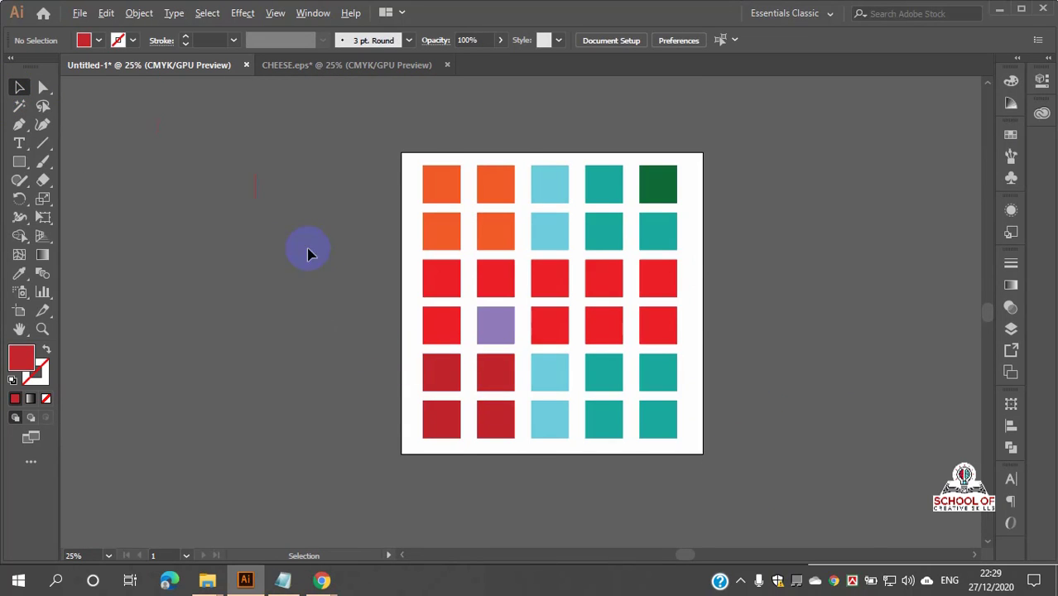
- Select the loose dark red lines left of the artboard and delete them
scroll(310, 249, "up", 2)
scroll(313, 240, "down", 3)
scroll(313, 242, "down", 1)
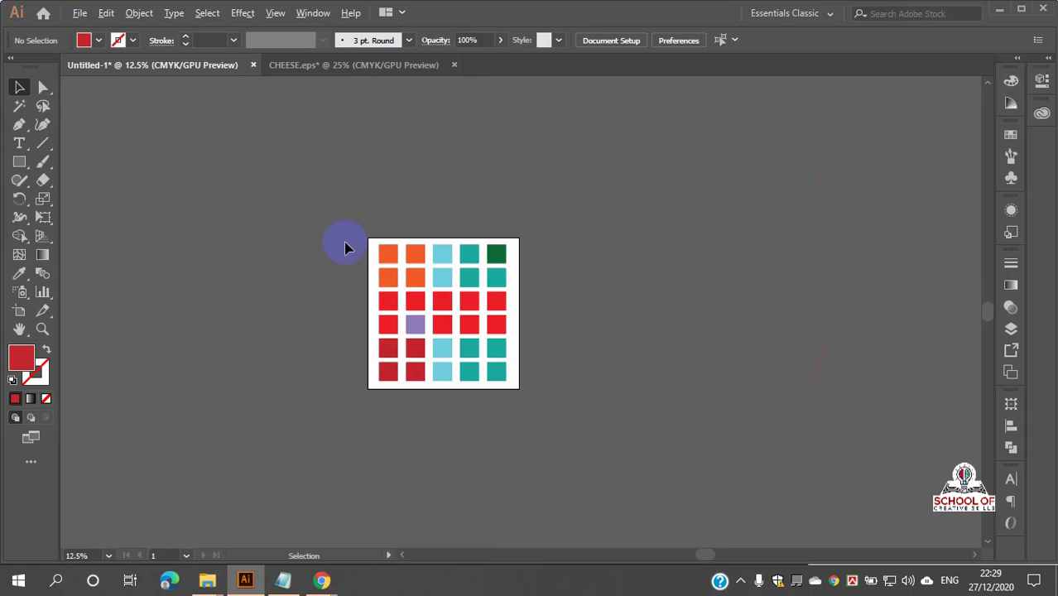
scroll(365, 336, "up", 5)
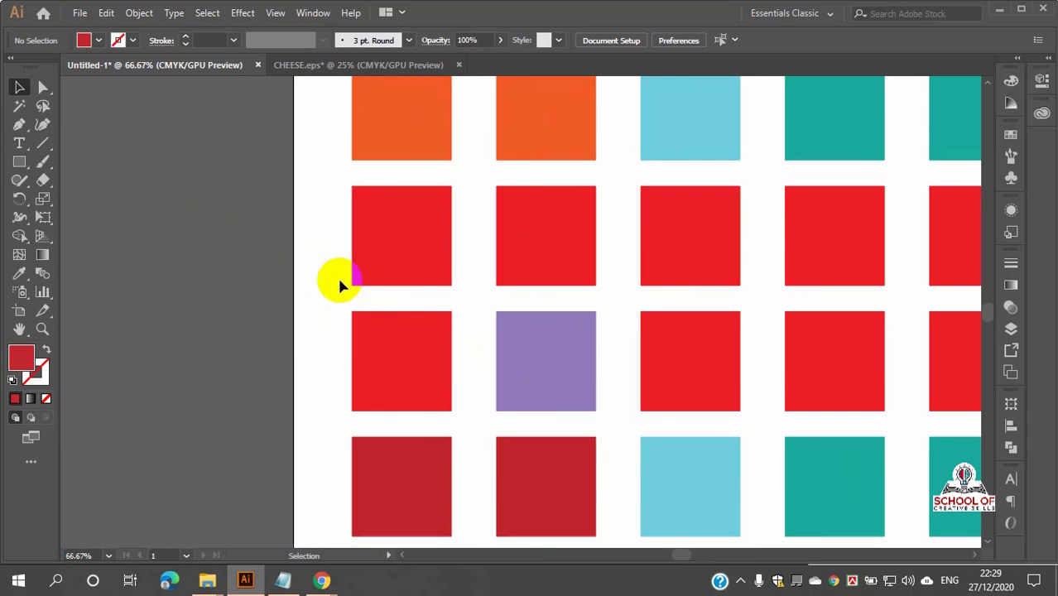
scroll(338, 284, "down", 5)
left_click(362, 305)
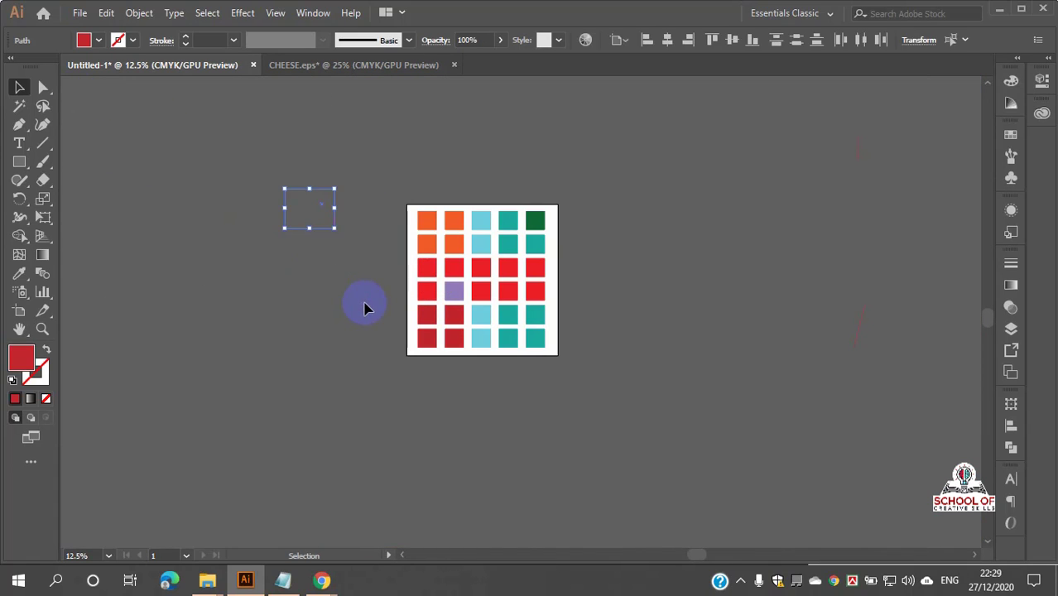
left_click(365, 308)
- Select the three loose dark red lines right of the artboard and delete them
scroll(513, 290, "down", 2)
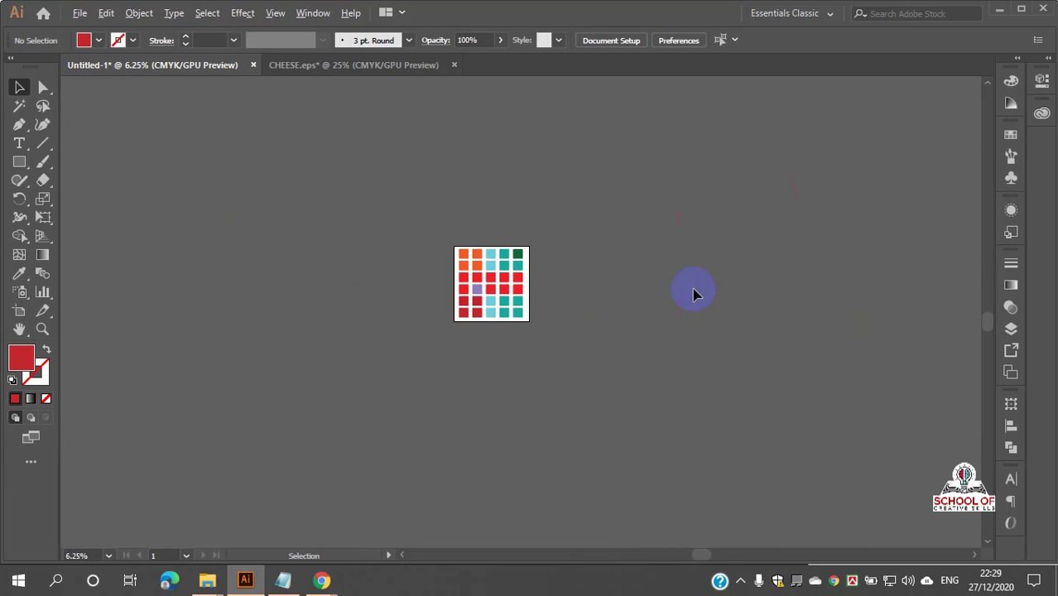
scroll(688, 296, "up", 1)
scroll(663, 249, "up", 1)
key("ctrl+a")
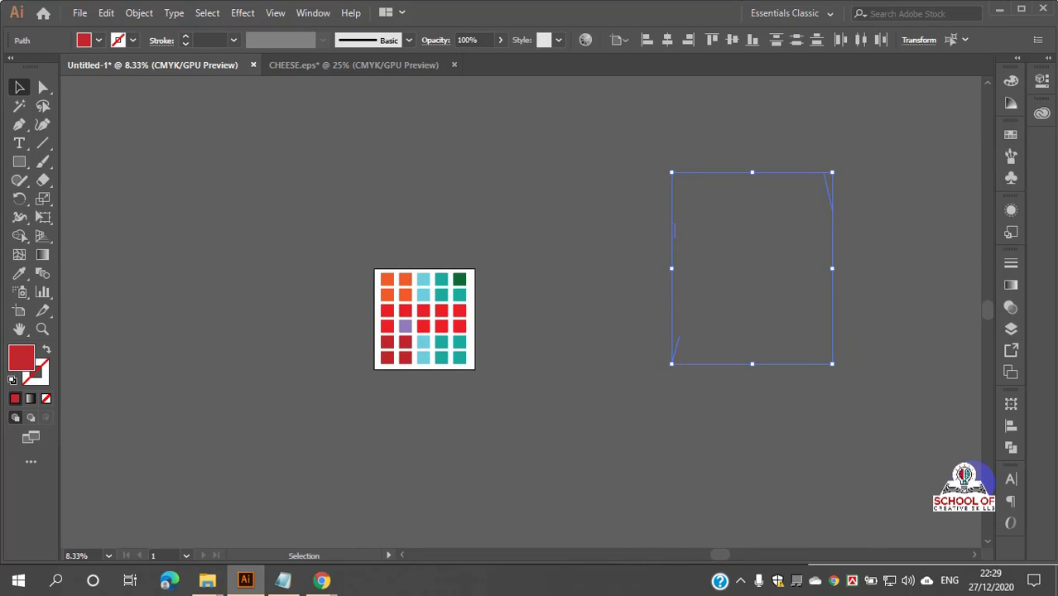
key("Delete")
- Move the whole grid of coloured squares off the artboard onto the empty canvas to its right, and deselect it
scroll(496, 266, "down", 1)
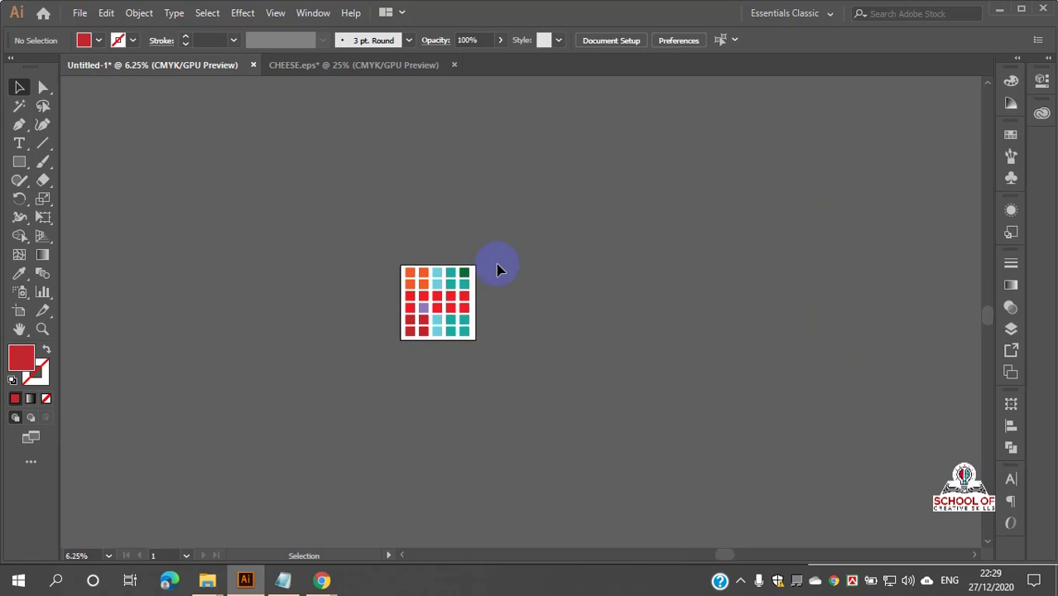
scroll(565, 319, "up", 2)
scroll(442, 409, "up", 4)
scroll(464, 389, "down", 2)
scroll(464, 389, "down", 1)
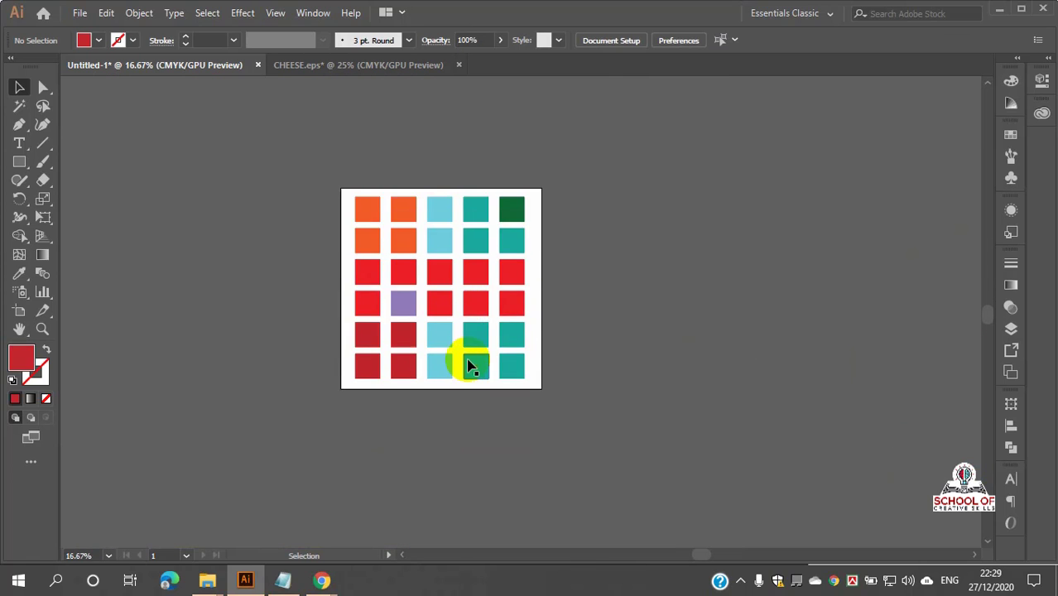
scroll(466, 364, "up", 1)
scroll(468, 365, "up", 2)
scroll(468, 364, "down", 1)
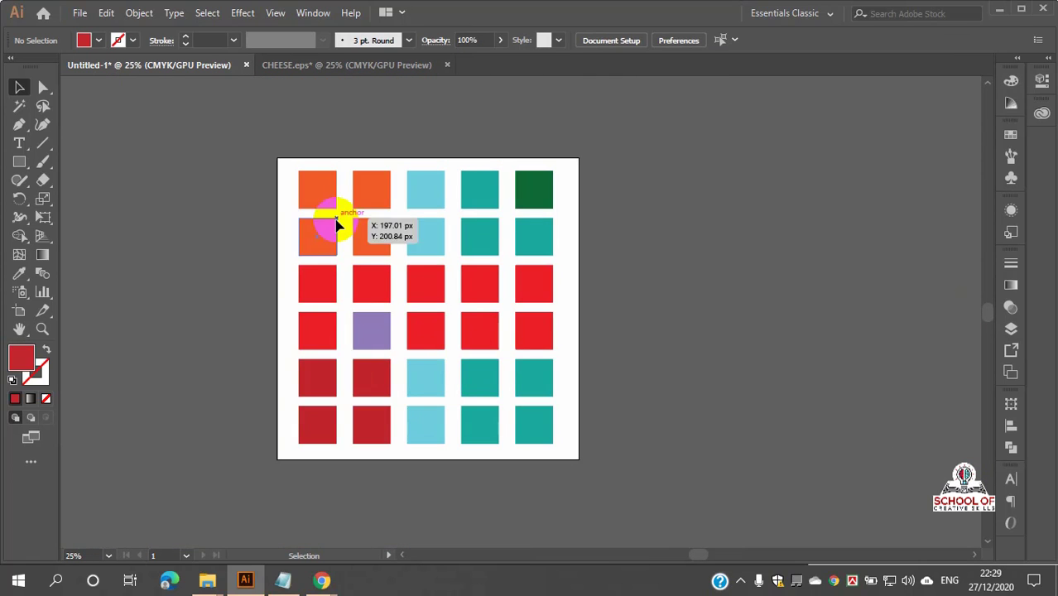
left_click_drag(283, 170, 558, 484)
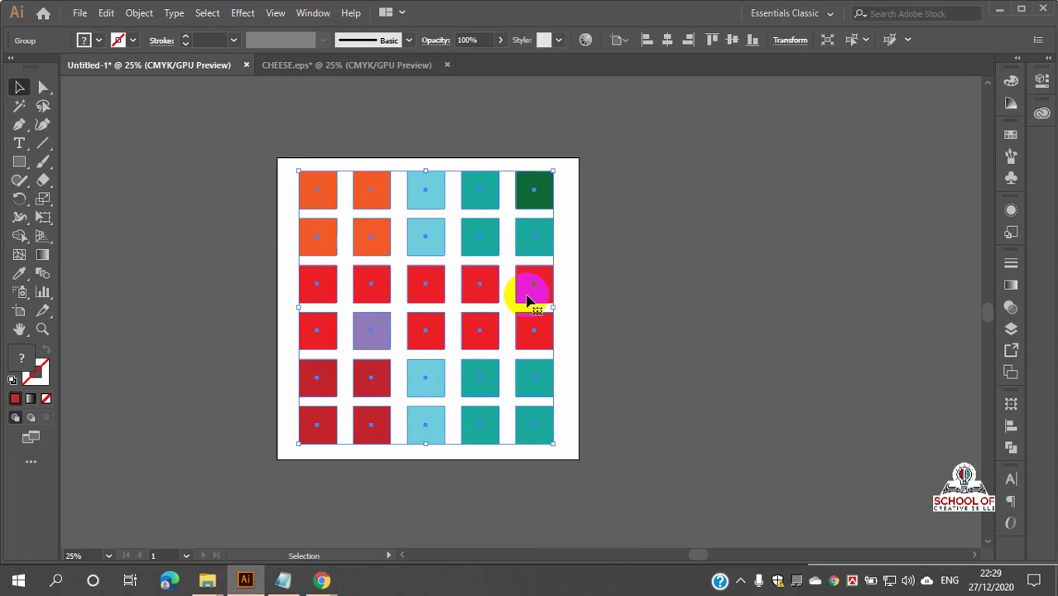
left_click_drag(531, 289, 879, 283)
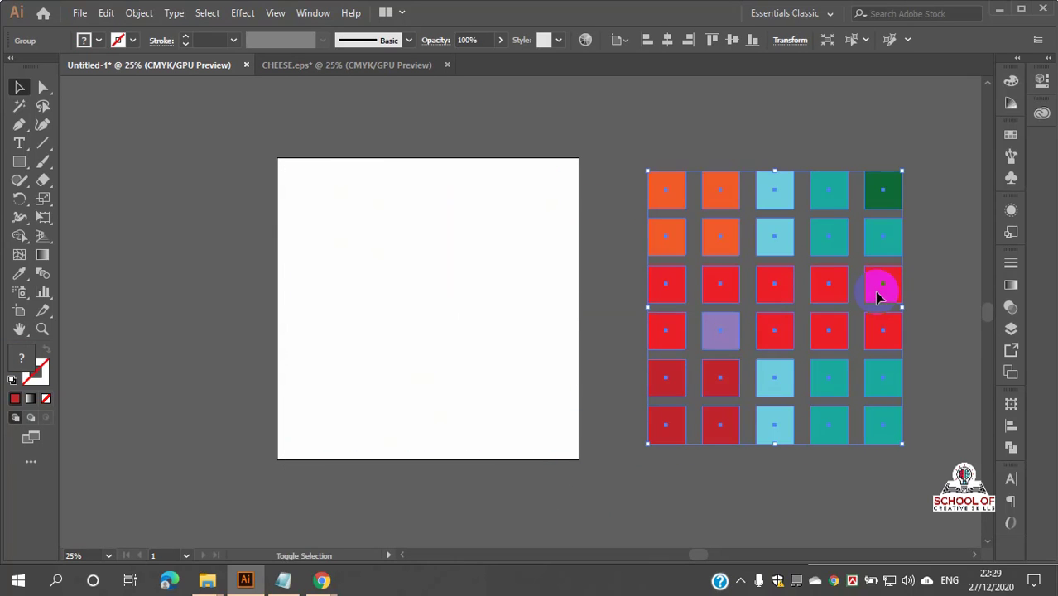
left_click(409, 491)
- Switch to Chrome and run a Google Images search for "icon" in a new tab
mouse_move(321, 584)
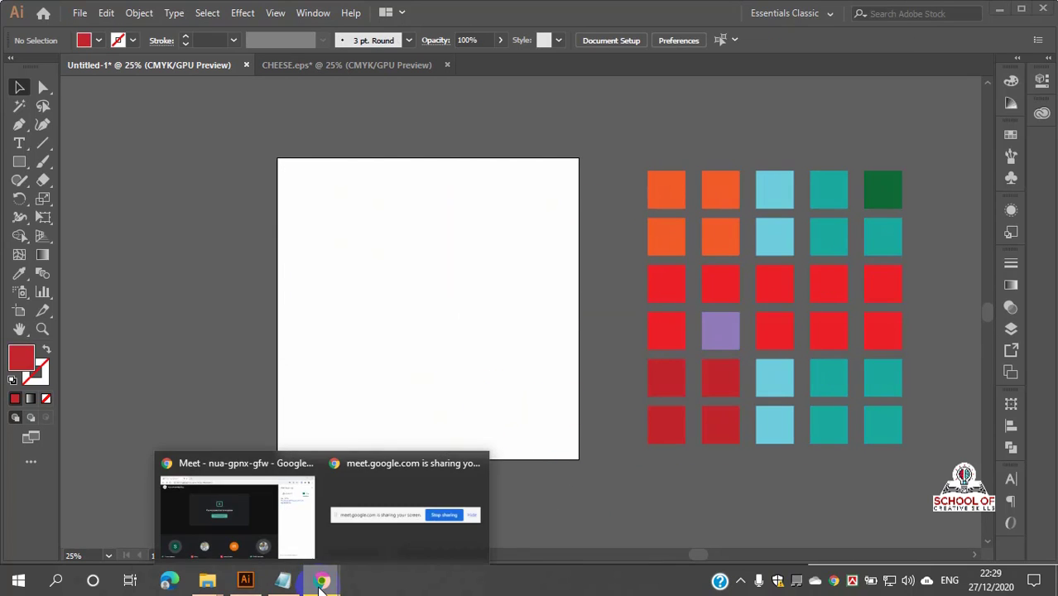
left_click(273, 505)
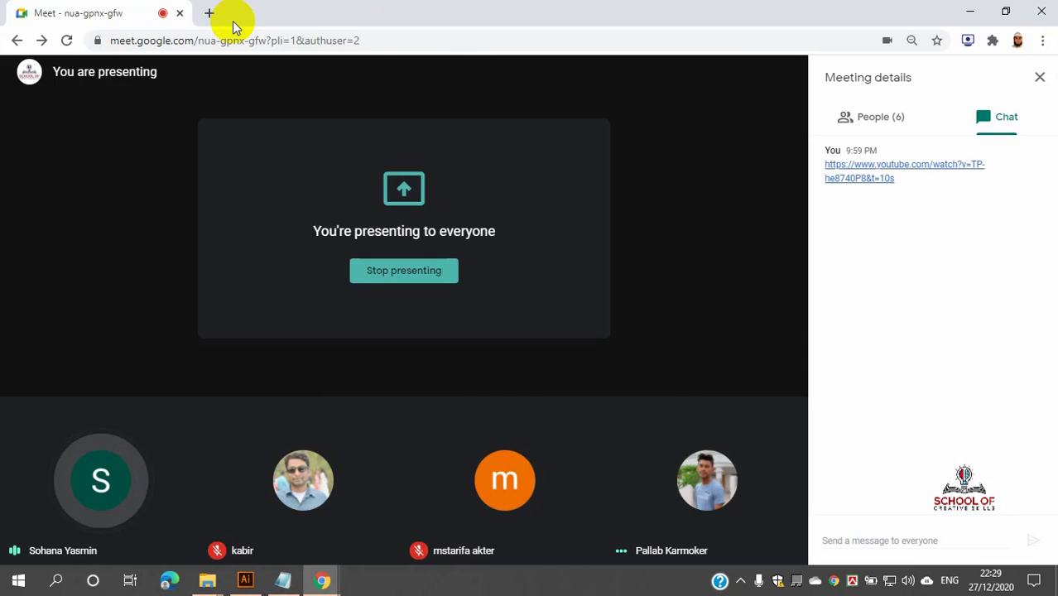
left_click(209, 12)
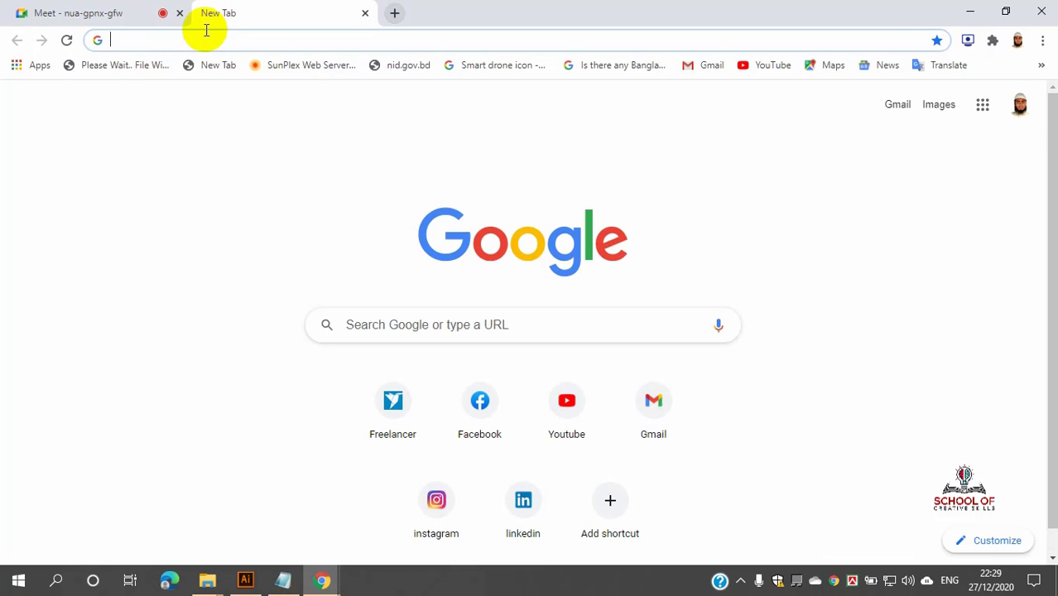
left_click(199, 42)
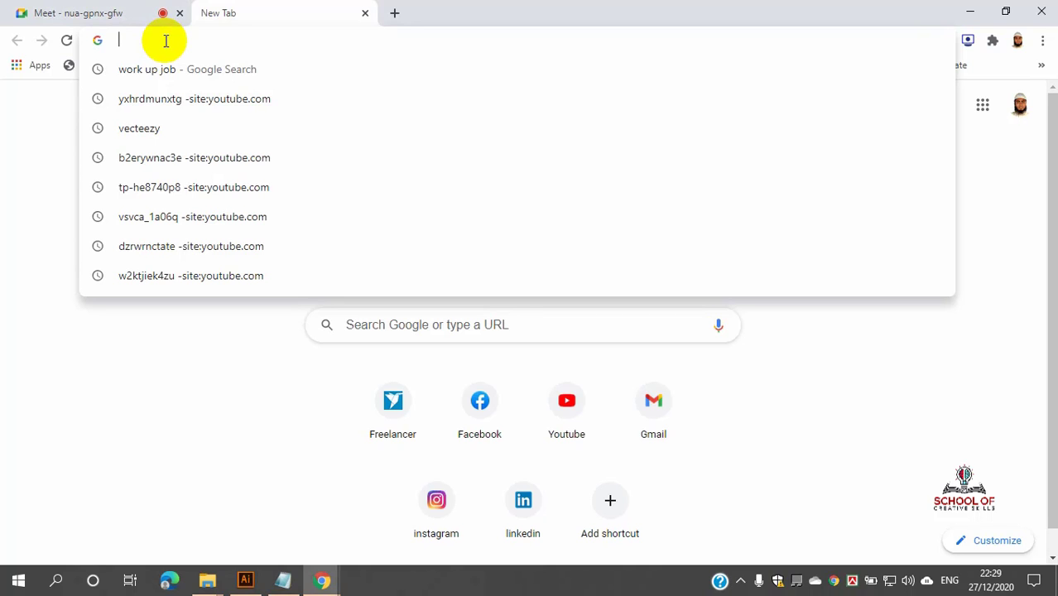
type("icon")
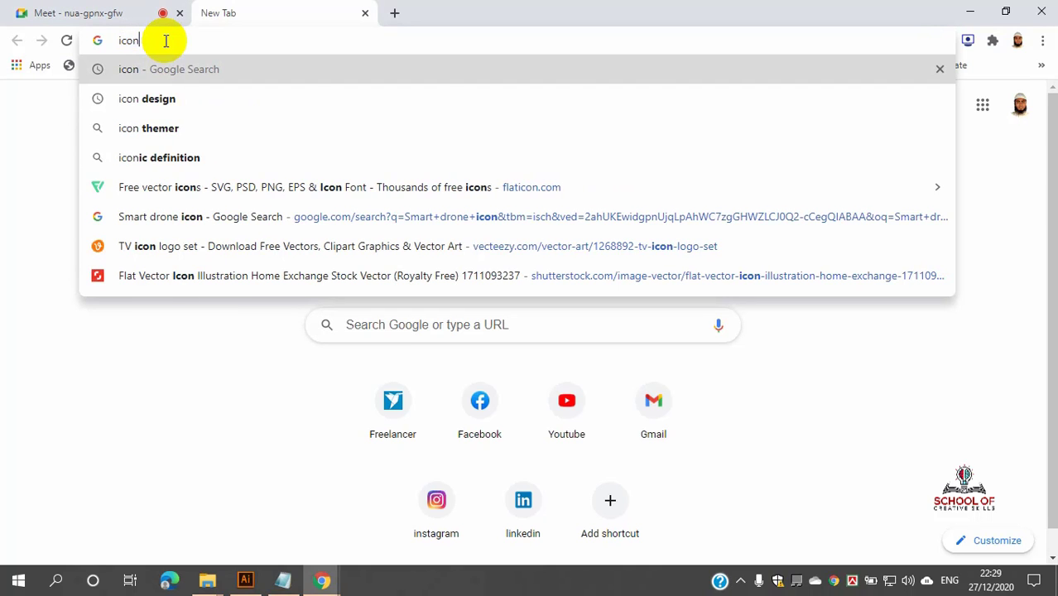
key("Return")
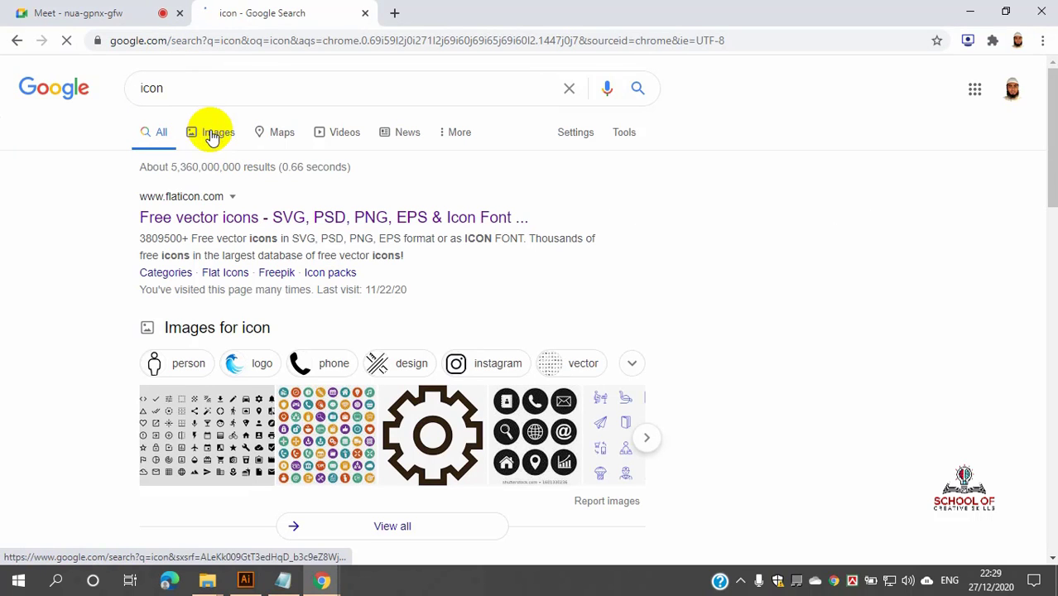
left_click(212, 135)
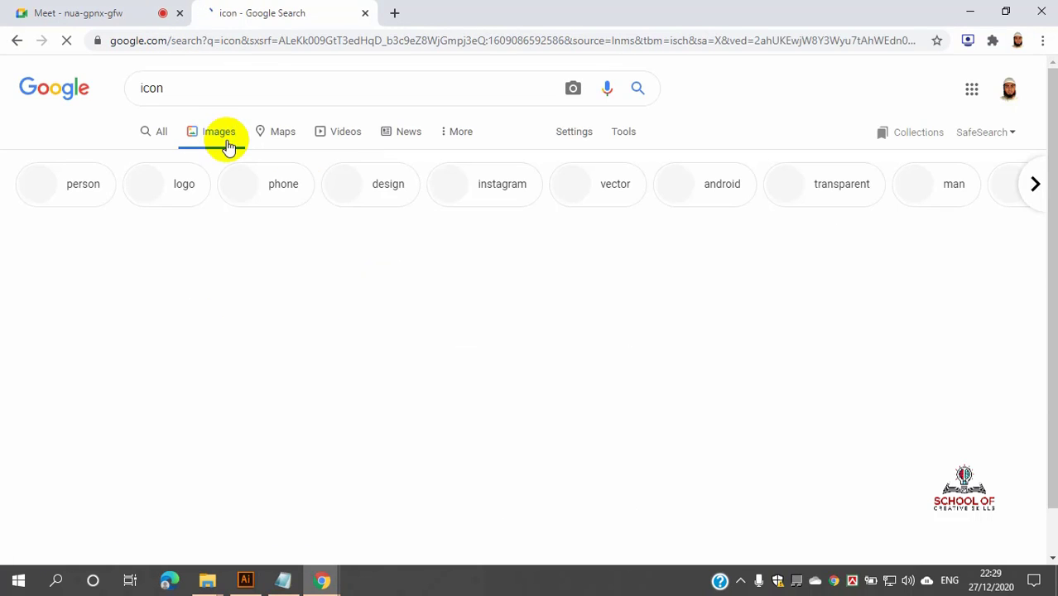
- Browse the icon image results for a simple icon suitable for tracing
scroll(507, 277, "down", 2)
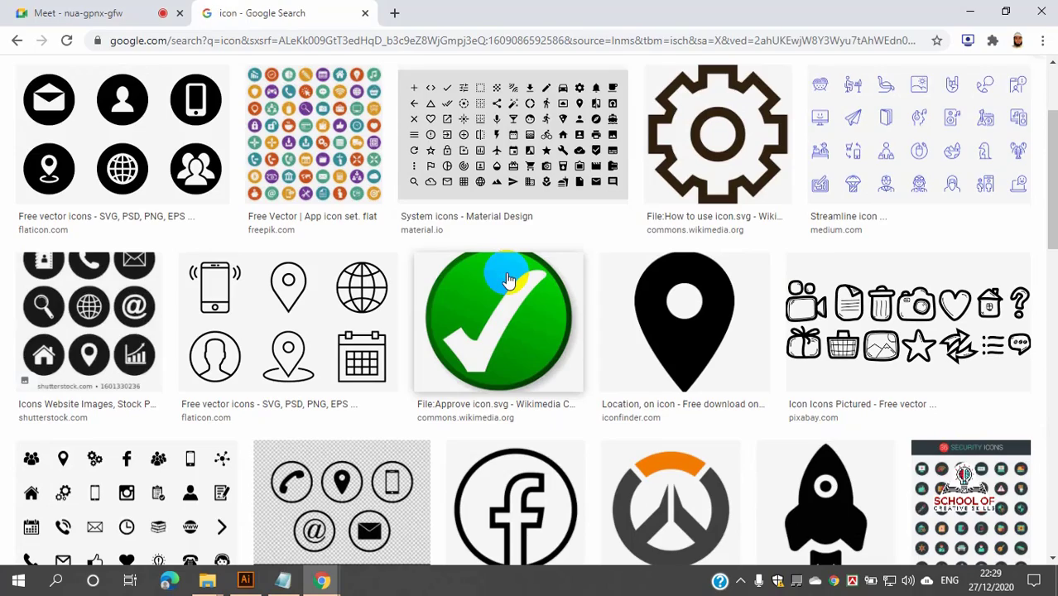
scroll(507, 278, "down", 6)
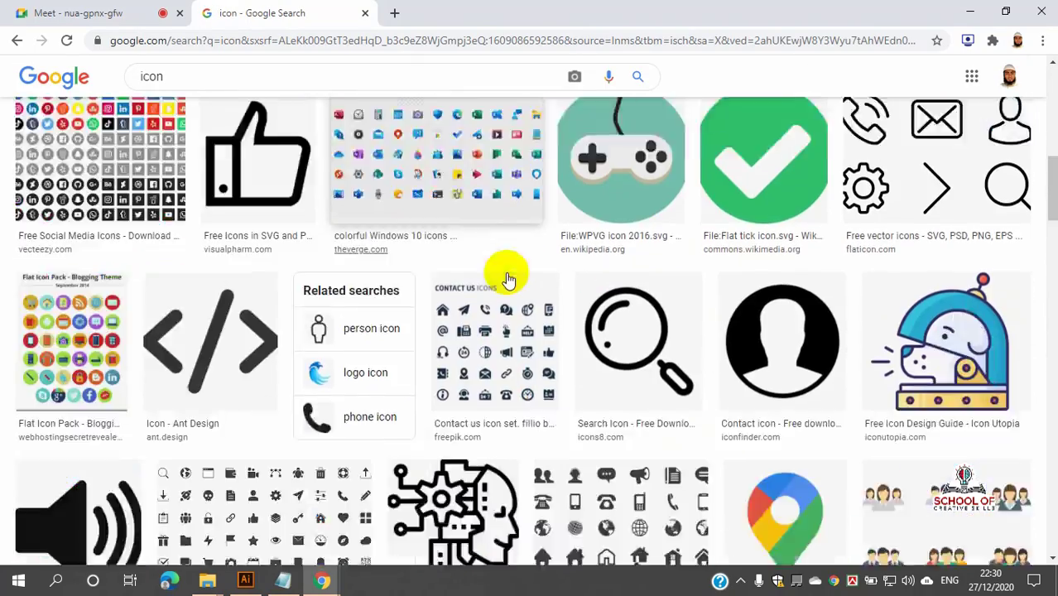
scroll(505, 277, "up", 3)
scroll(505, 278, "down", 4)
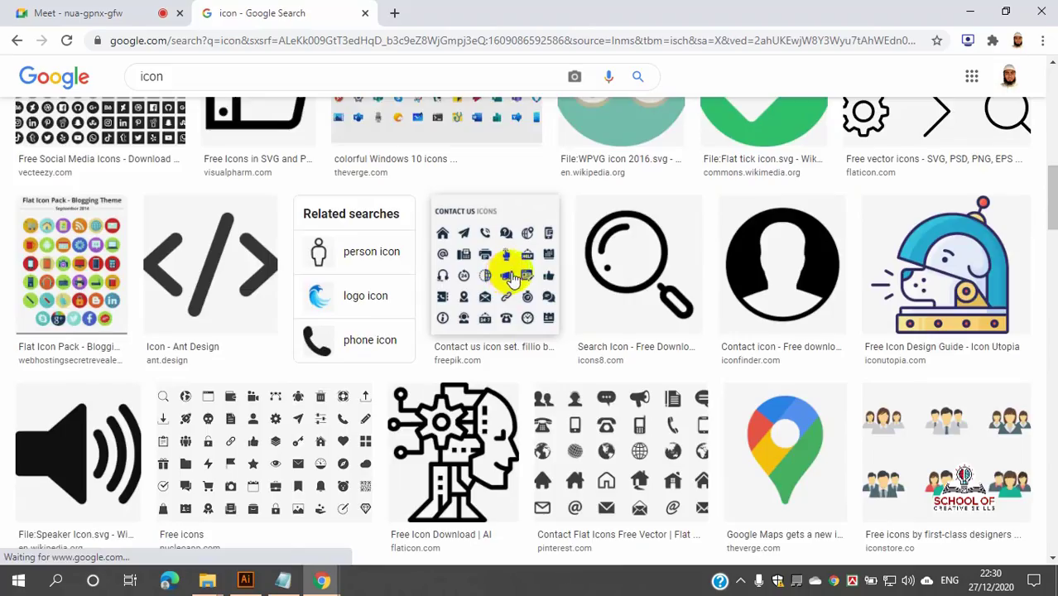
scroll(511, 277, "down", 10)
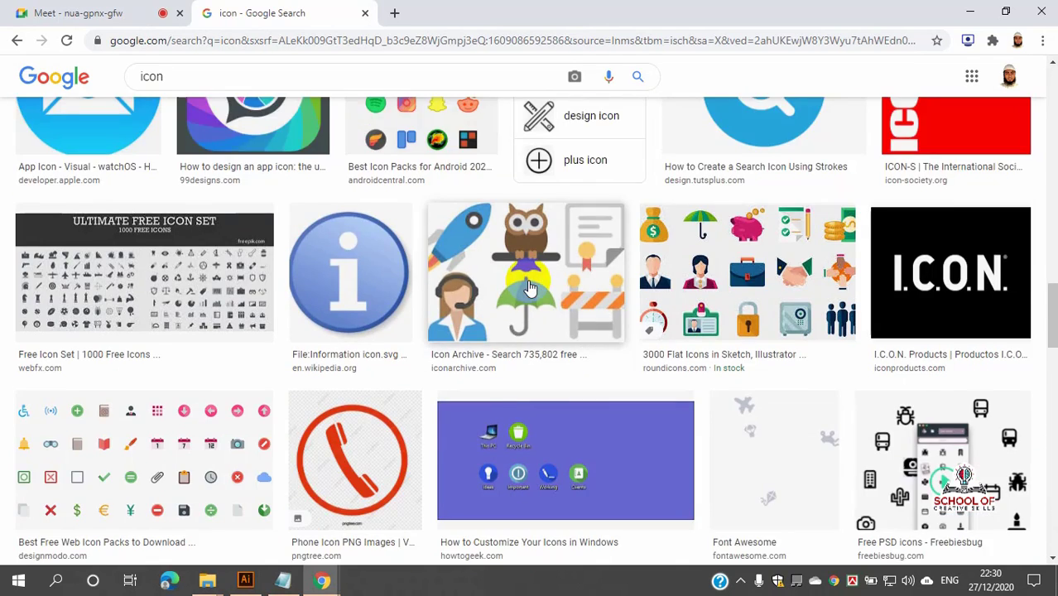
scroll(530, 287, "down", 4)
scroll(530, 287, "down", 3)
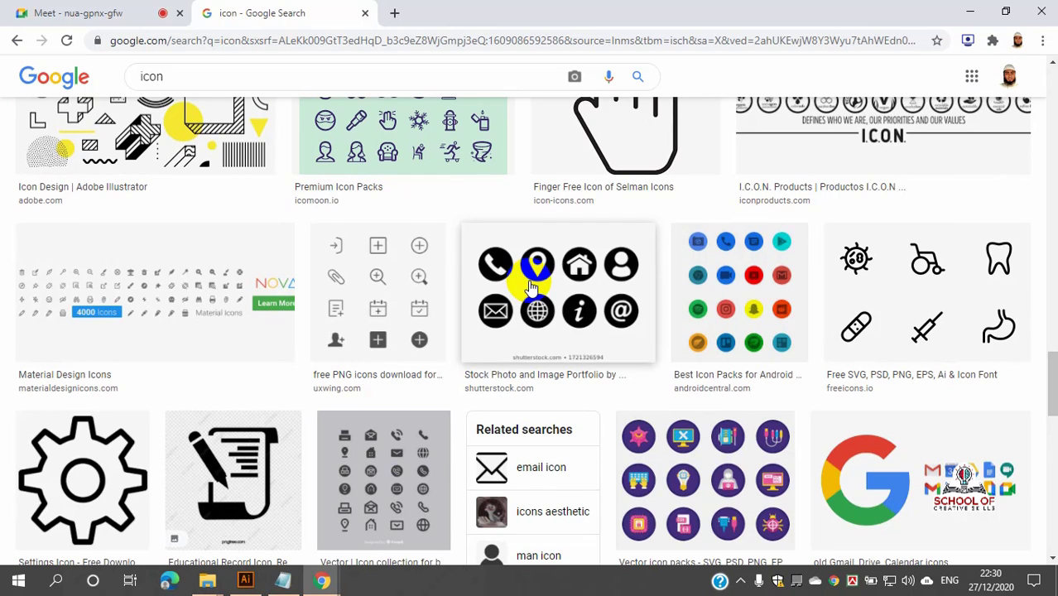
scroll(530, 288, "down", 3)
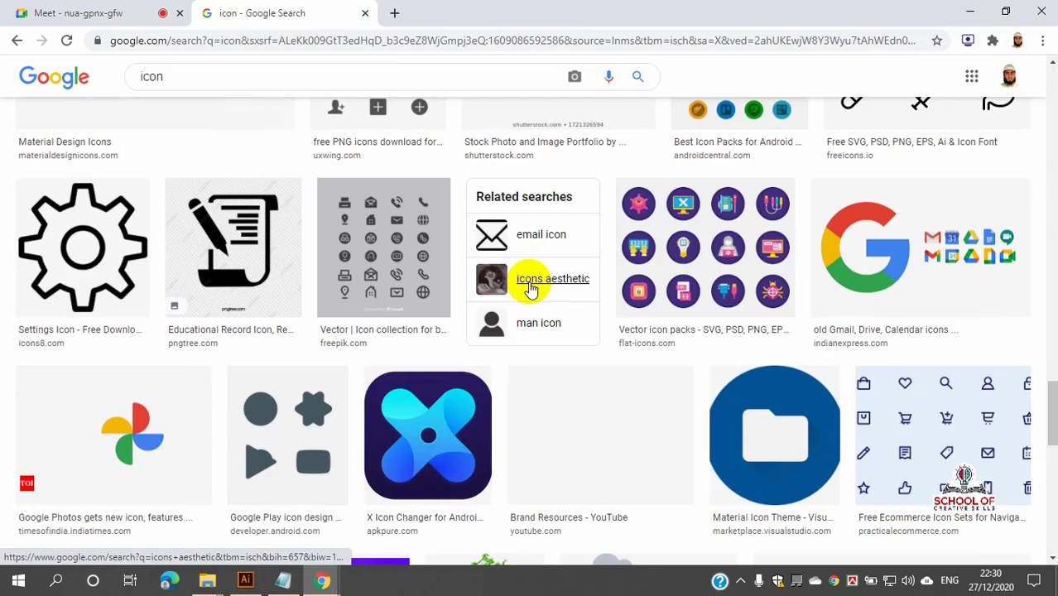
scroll(530, 287, "down", 4)
scroll(530, 289, "down", 4)
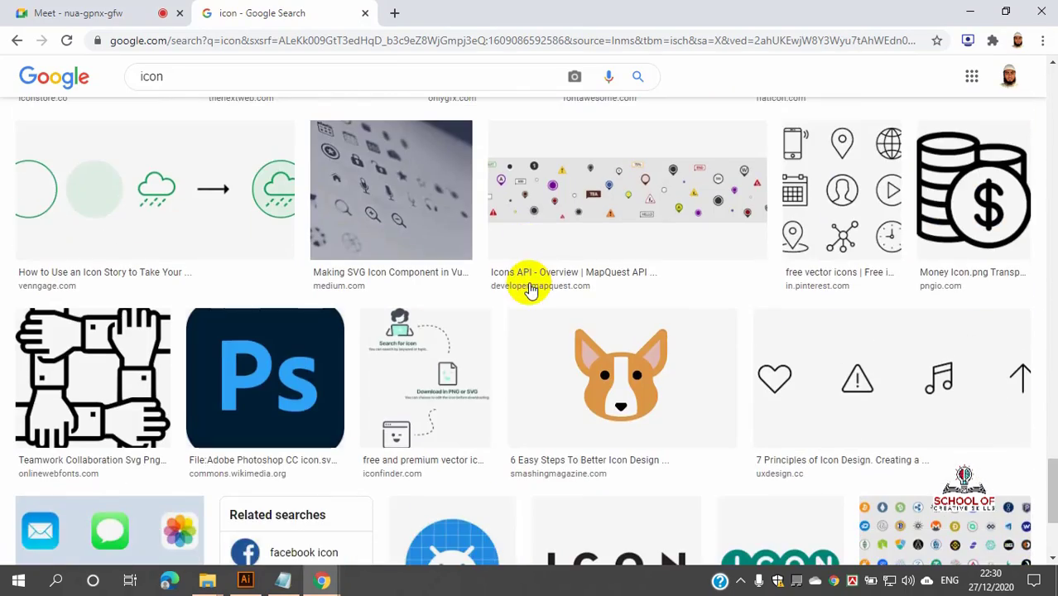
scroll(530, 287, "down", 5)
scroll(534, 285, "down", 8)
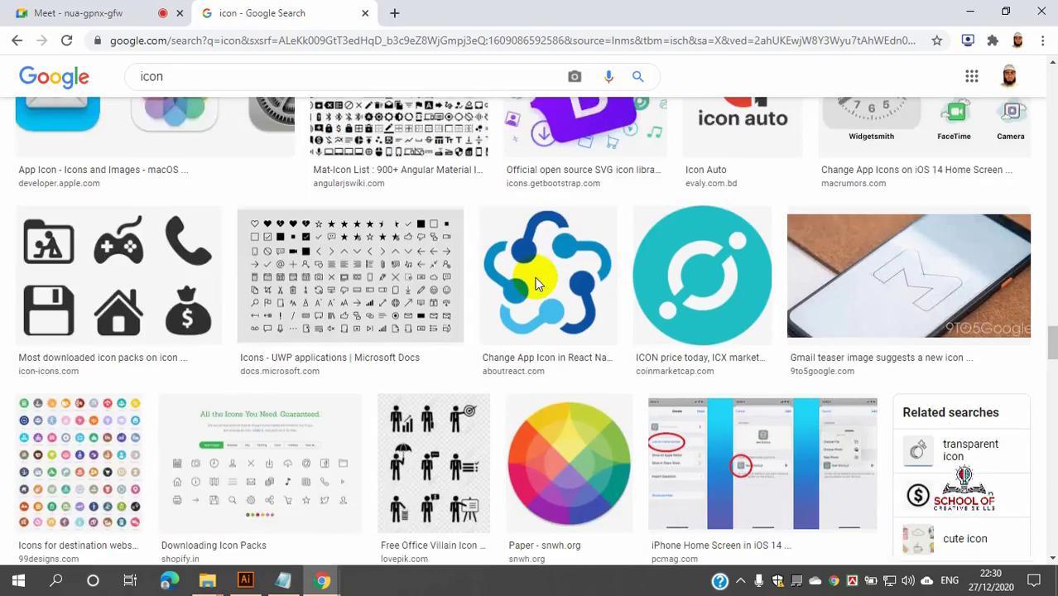
scroll(534, 284, "down", 3)
scroll(534, 284, "down", 7)
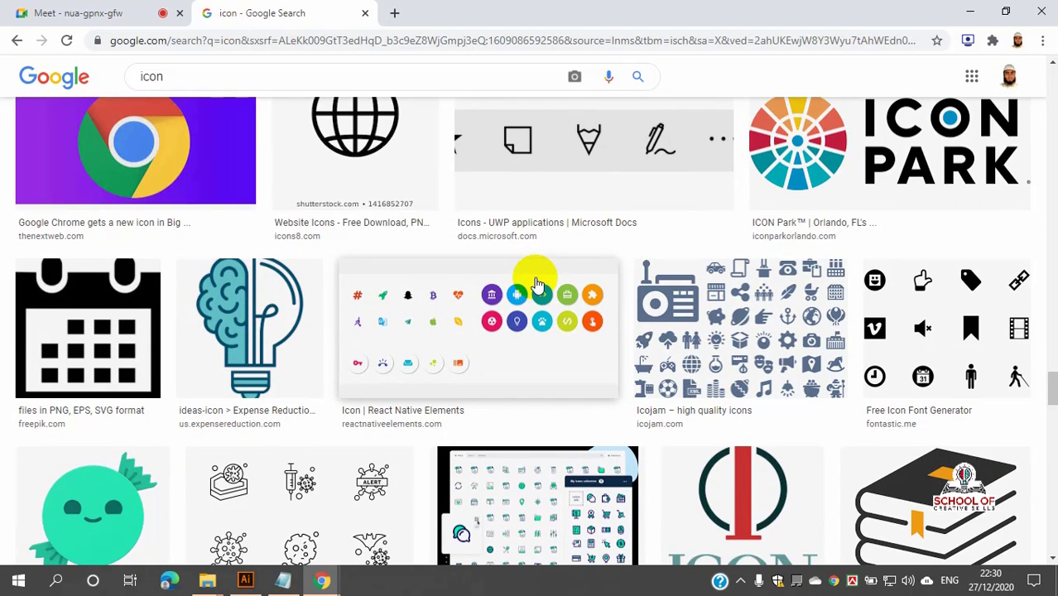
scroll(535, 282, "down", 6)
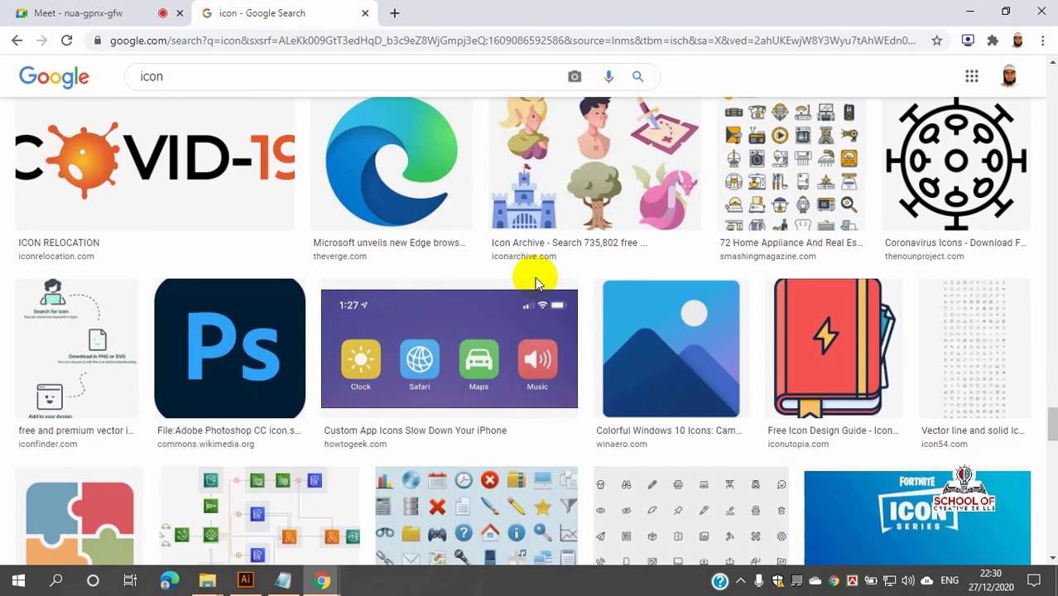
scroll(535, 278, "down", 4)
scroll(537, 283, "down", 3)
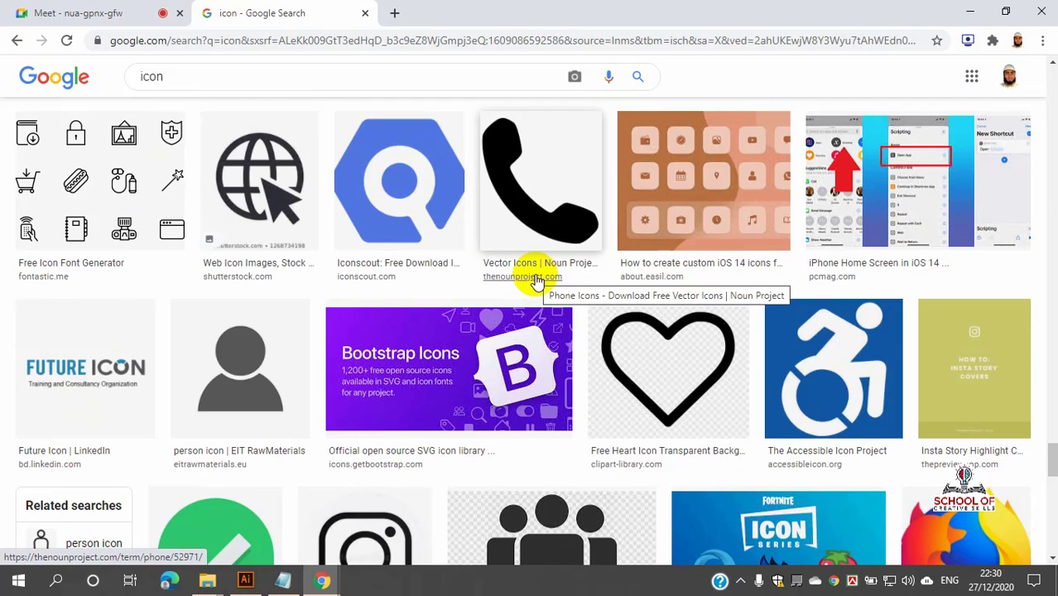
- Open the preview of the Shutterstock globe-with-cursor web icon and copy the image
left_click(262, 179)
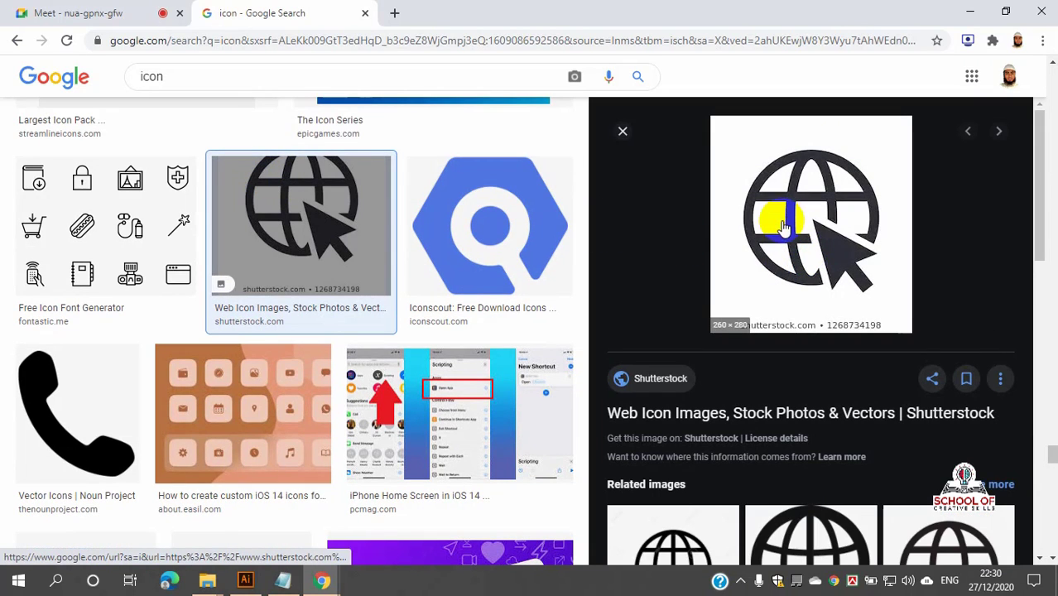
scroll(760, 187, "down", 3)
scroll(761, 187, "up", 3)
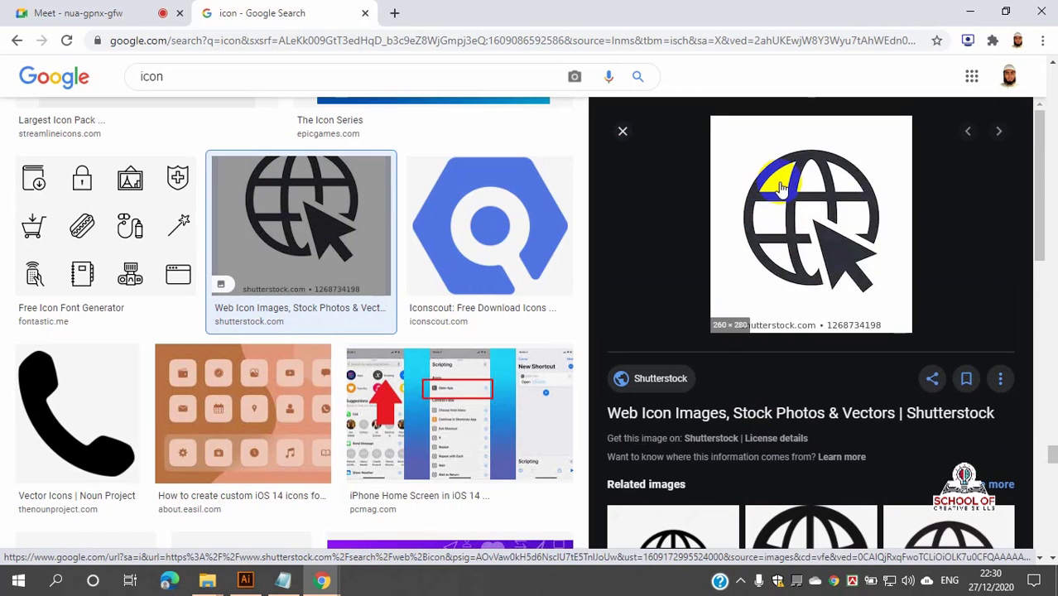
right_click(782, 186)
left_click(849, 366)
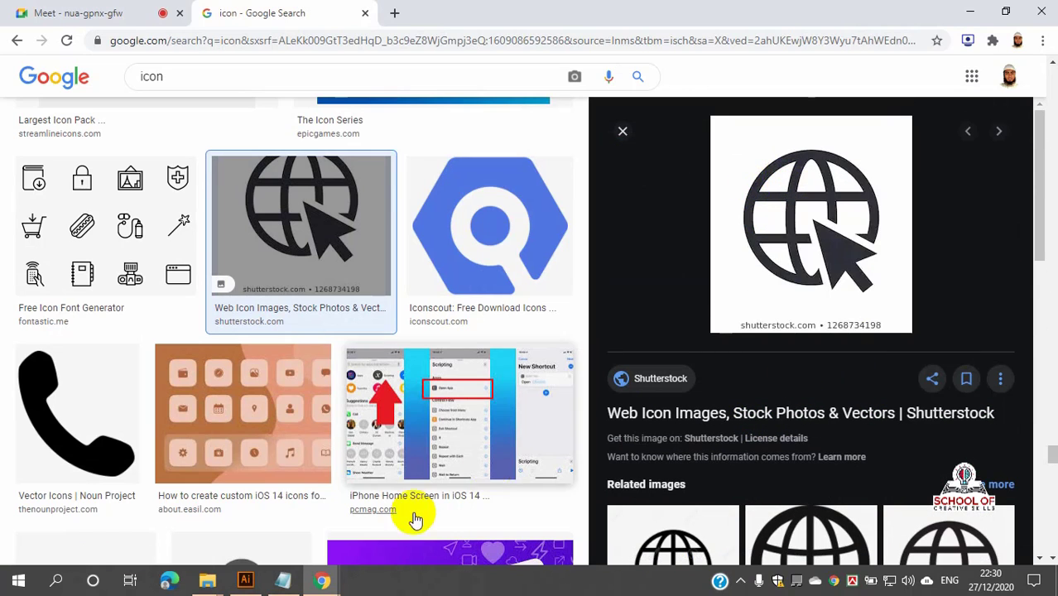
- Switch to Illustrator, paste the copied globe icon, and move it onto the empty canvas left of the artboard
left_click(245, 581)
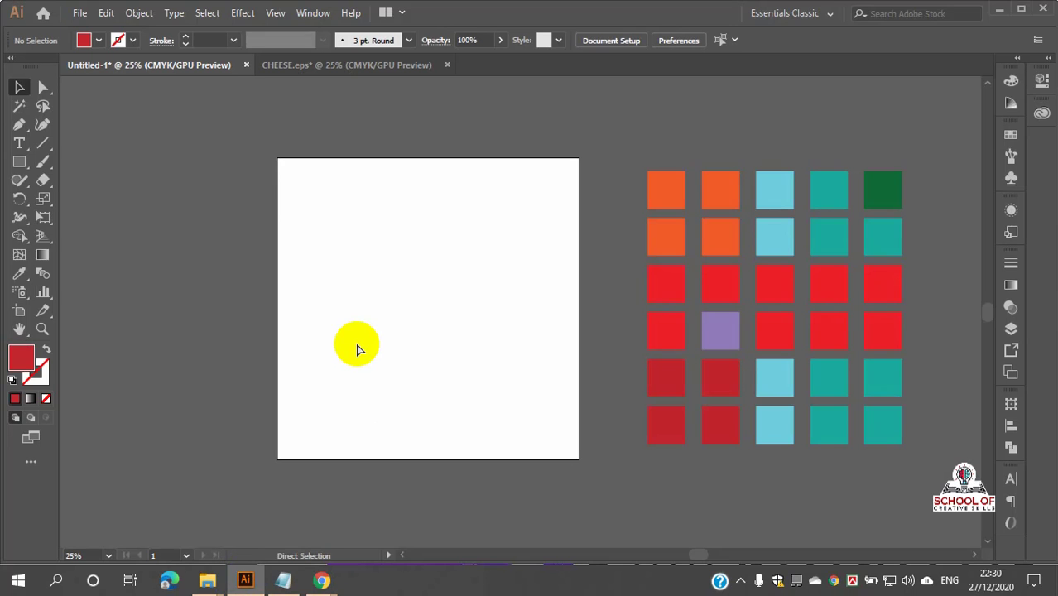
key("ctrl+v")
scroll(473, 303, "up", 2)
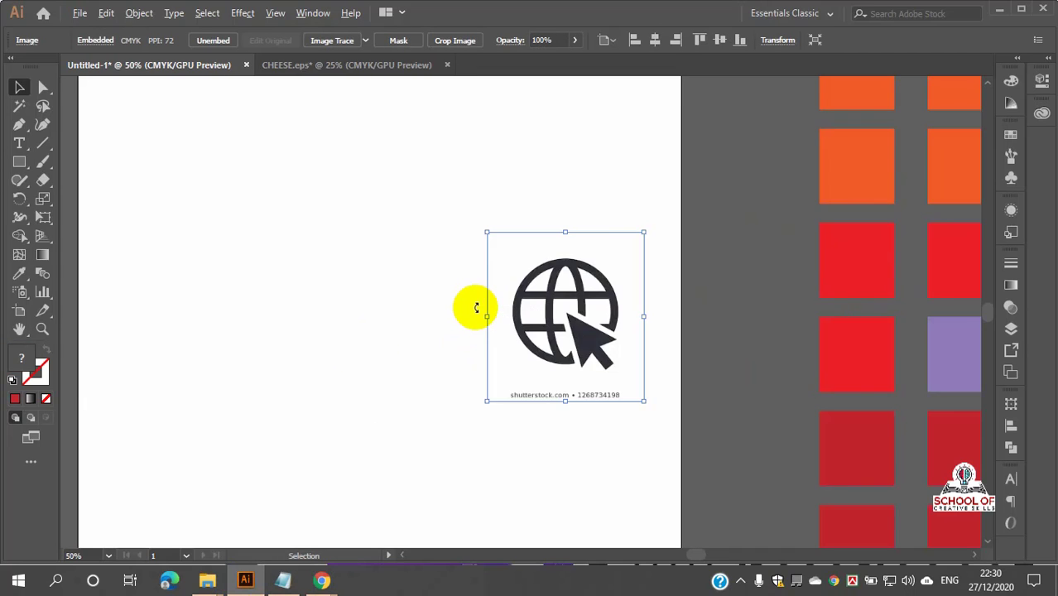
scroll(477, 313, "down", 1)
left_click_drag(432, 279, 615, 314)
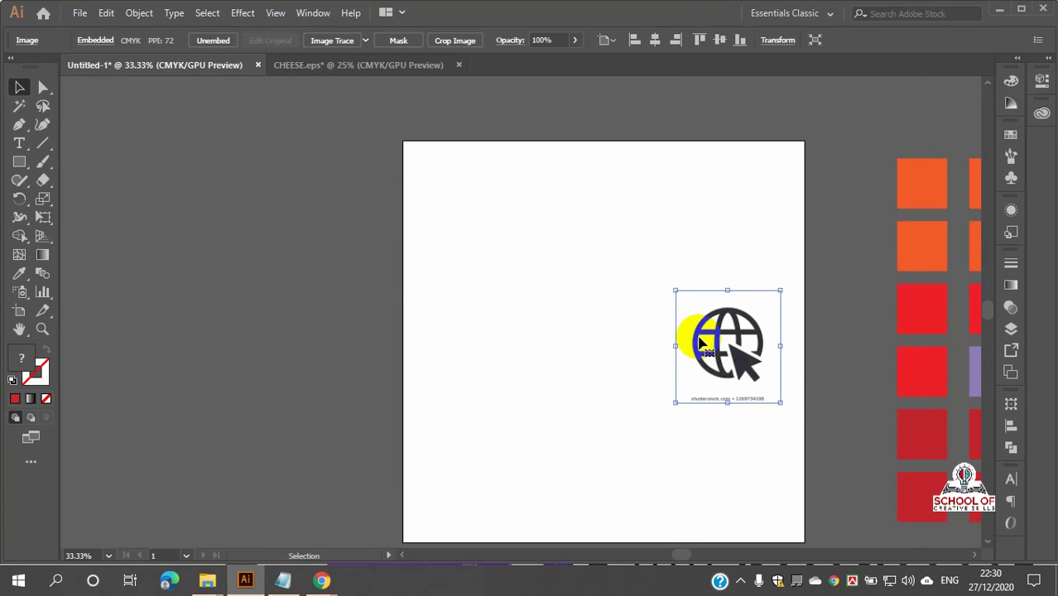
left_click_drag(698, 342, 252, 279)
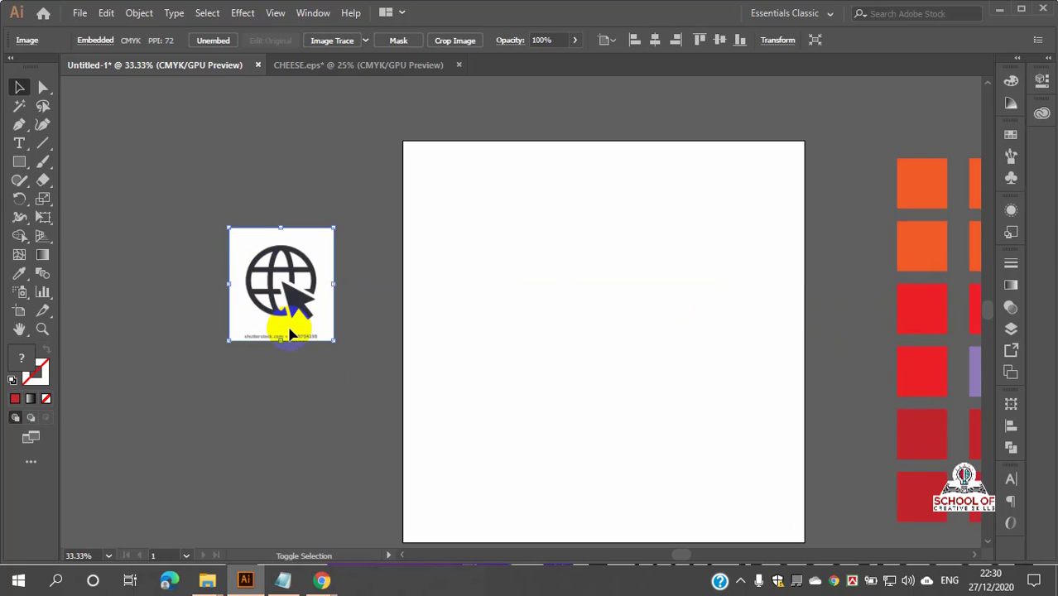
- Enlarge the pasted globe image proportionally from its centre to about 534 by 575 px
left_click_drag(331, 340, 390, 432)
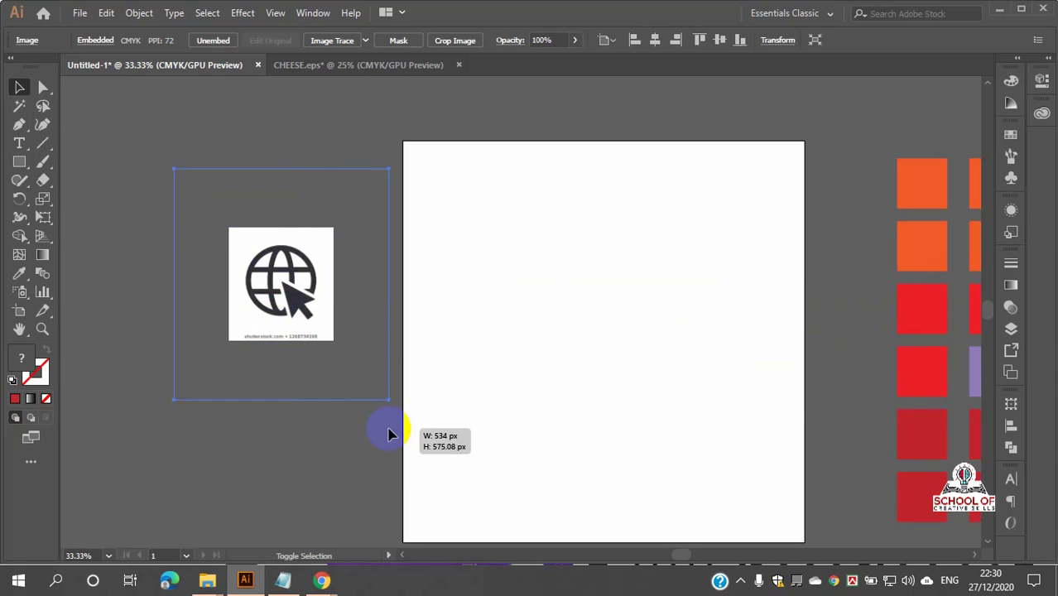
scroll(240, 273, "up", 1)
scroll(244, 285, "down", 1)
left_click_drag(243, 279, 337, 307)
scroll(337, 306, "up", 1)
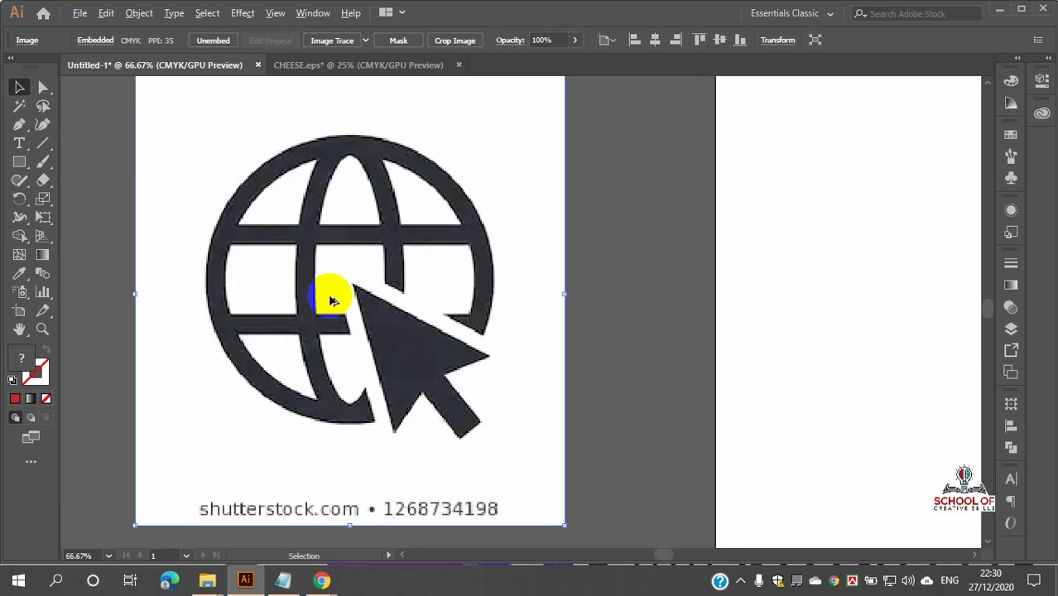
scroll(330, 301, "down", 1)
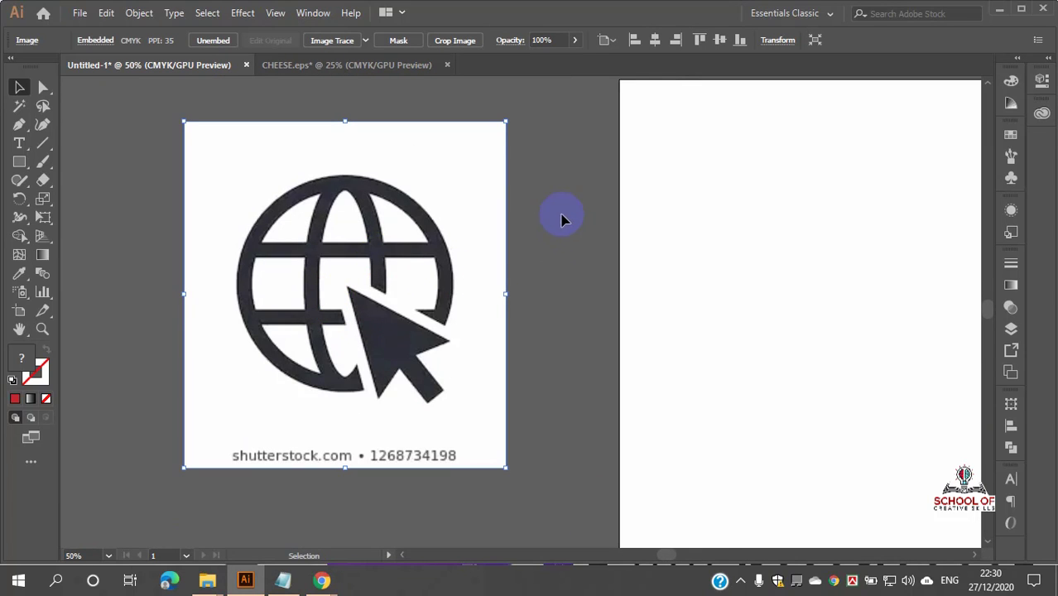
- Trace the globe image with the Black and White Logo preset and inspect the traced edges
left_click(365, 41)
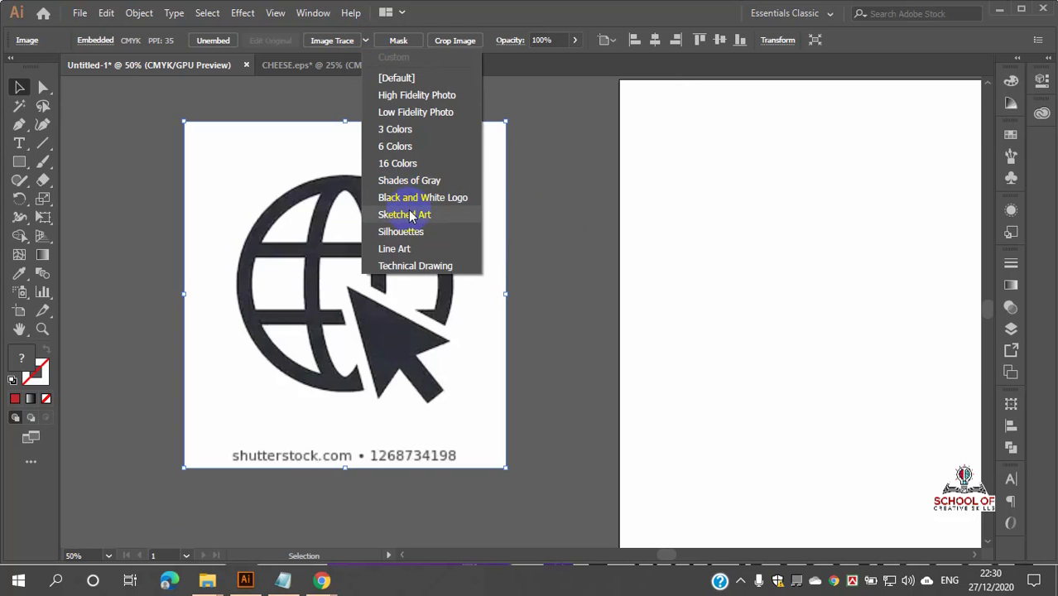
left_click(439, 205)
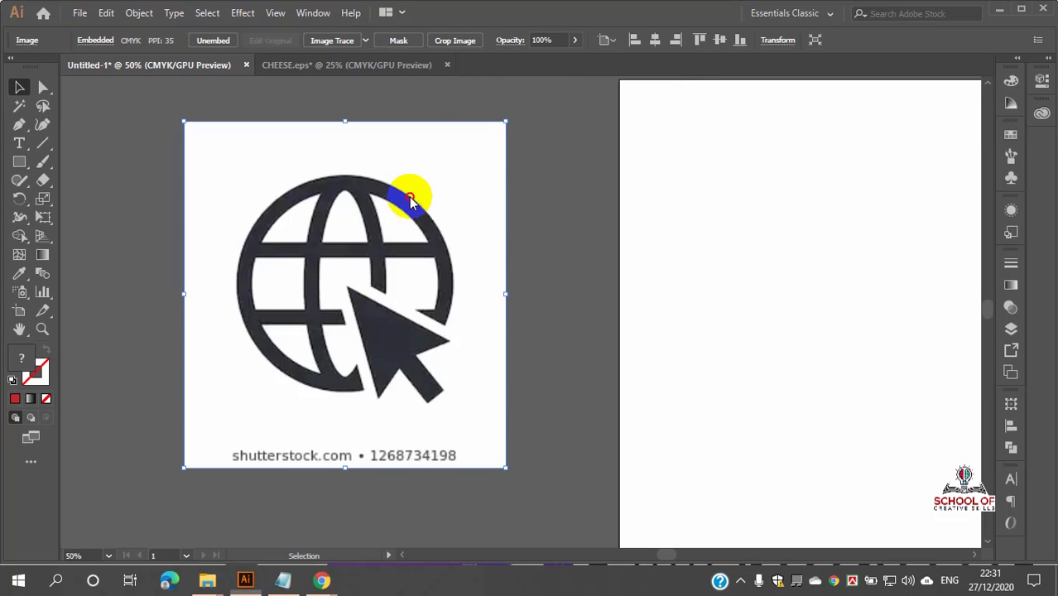
scroll(335, 287, "up", 3)
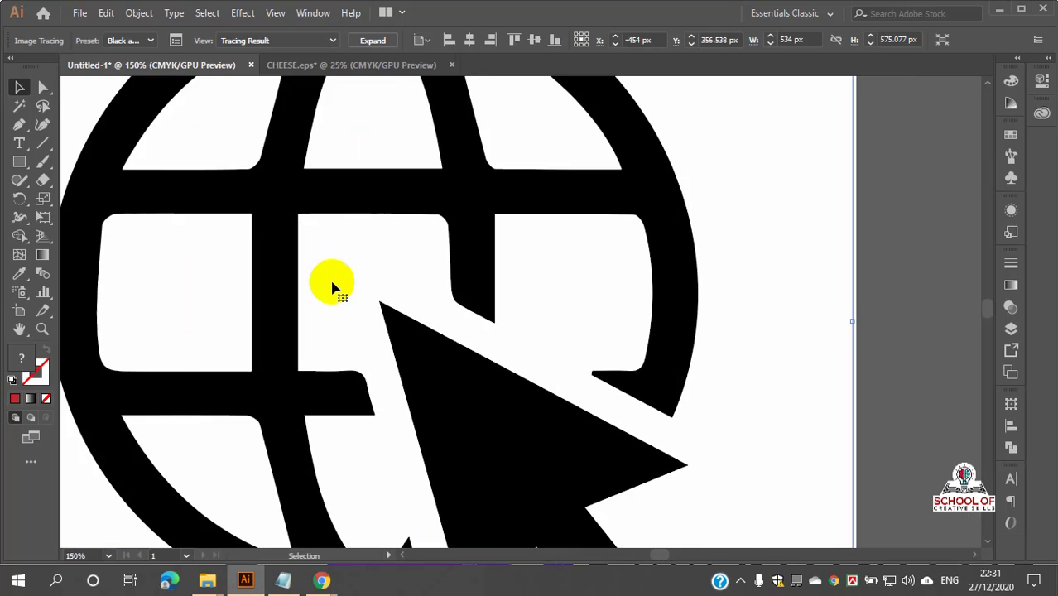
scroll(337, 281, "down", 3)
scroll(327, 247, "up", 3)
scroll(327, 247, "down", 3)
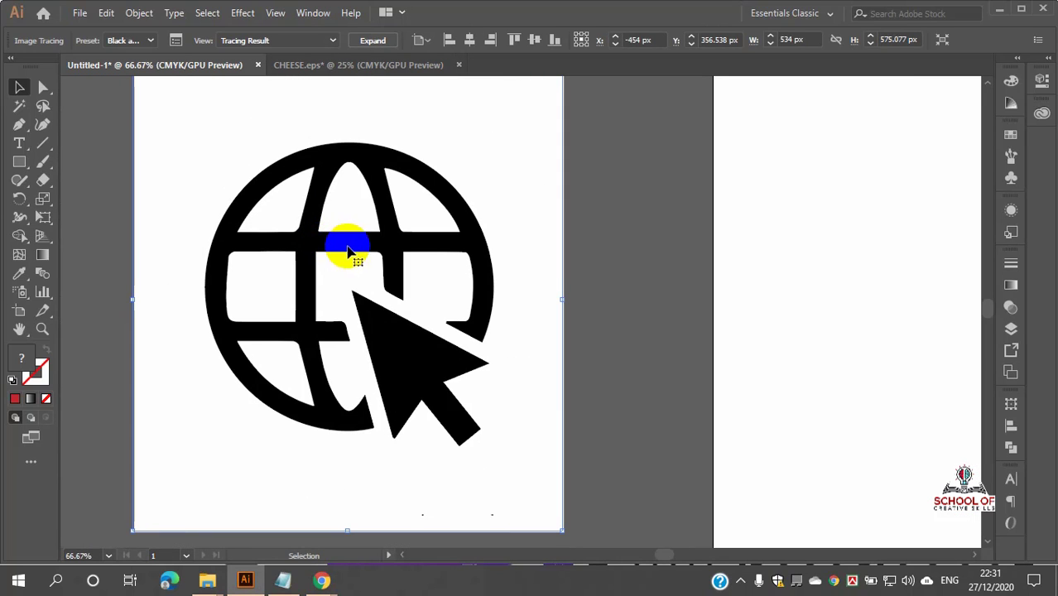
- Expand the globe tracing into vector paths, deselect it, and select the resulting group
left_click(372, 39)
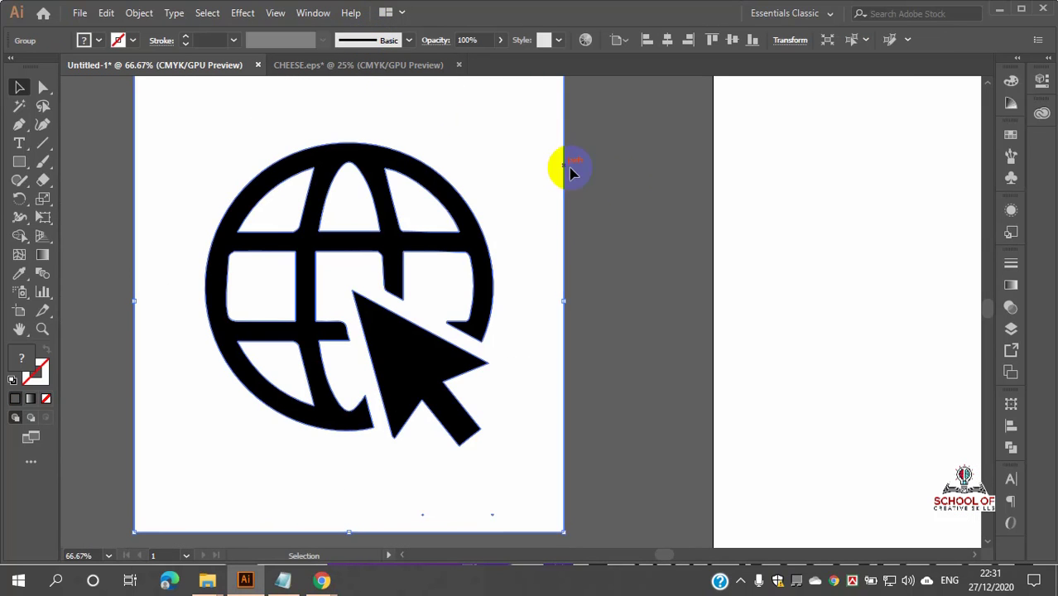
left_click(639, 189)
scroll(627, 197, "up", 1)
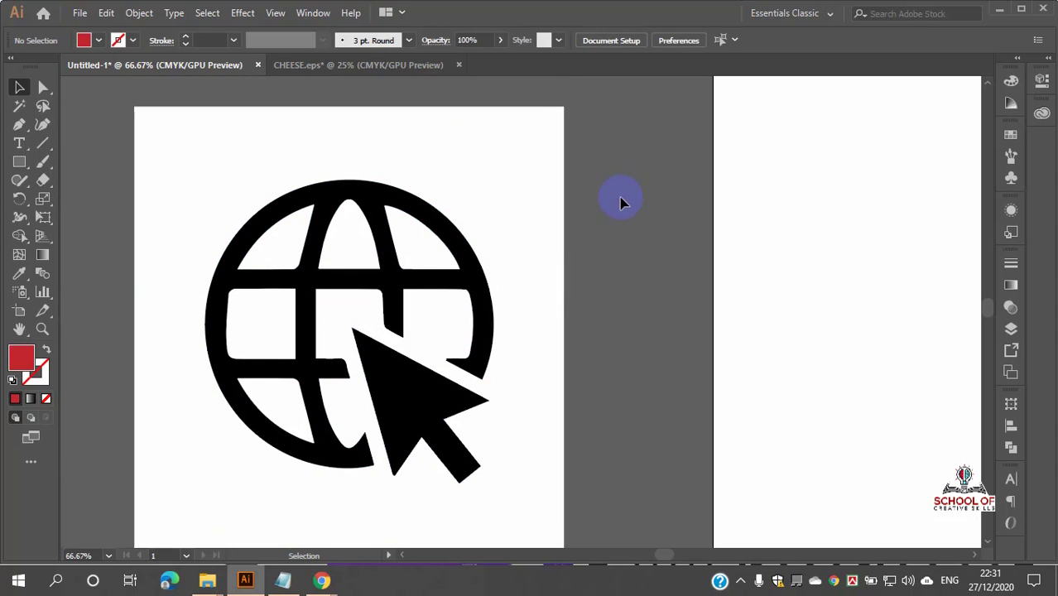
scroll(566, 257, "up", 1)
scroll(543, 253, "down", 1)
left_click(525, 243)
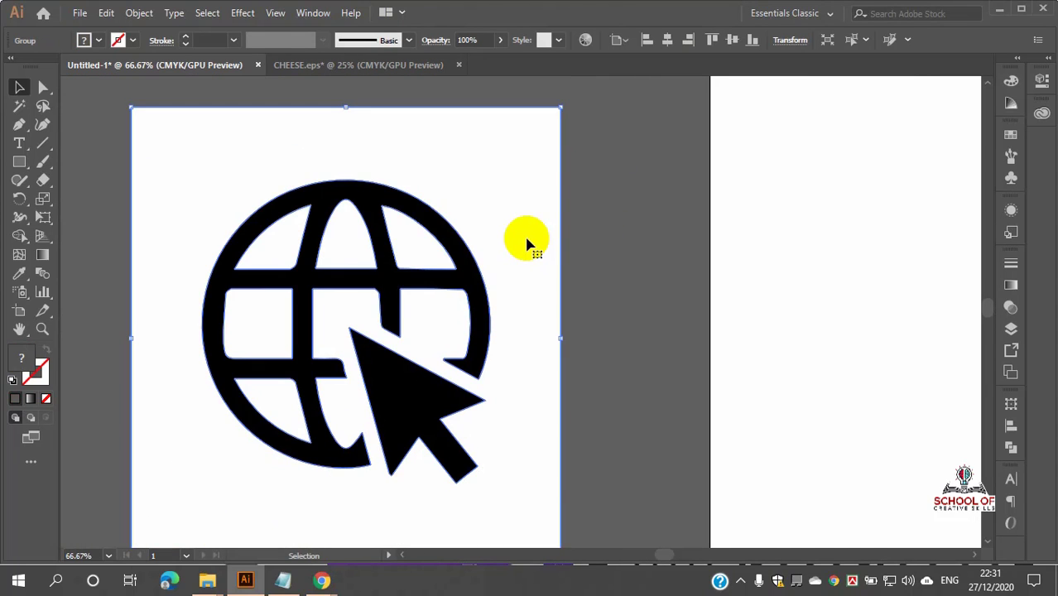
- Ungroup the expanded globe tracing and clear the selection
right_click(524, 244)
left_click(569, 367)
left_click(605, 322)
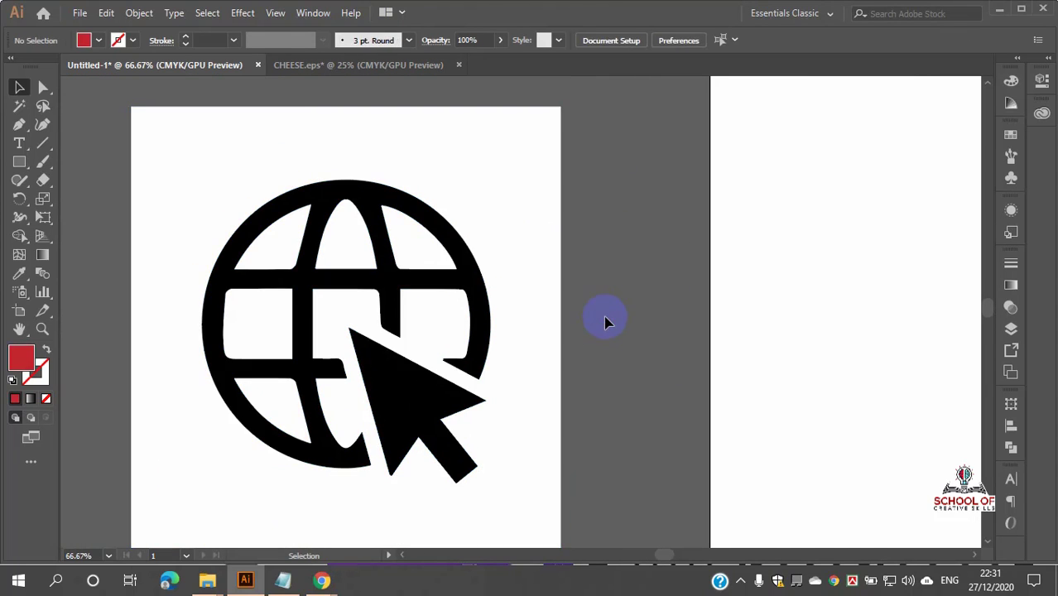
scroll(605, 321, "down", 1)
scroll(605, 321, "down", 1)
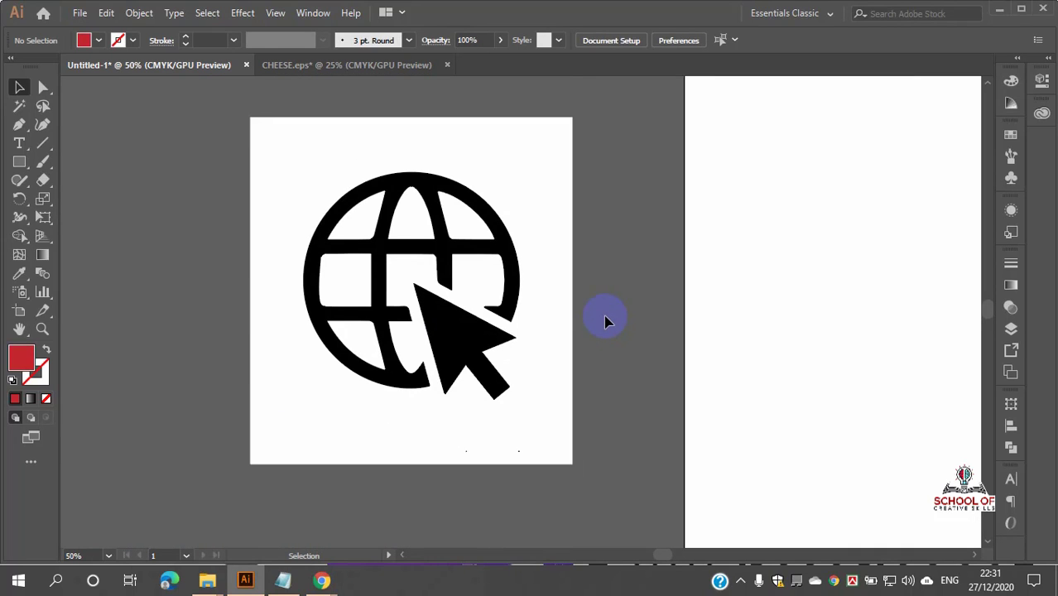
scroll(604, 322, "up", 1)
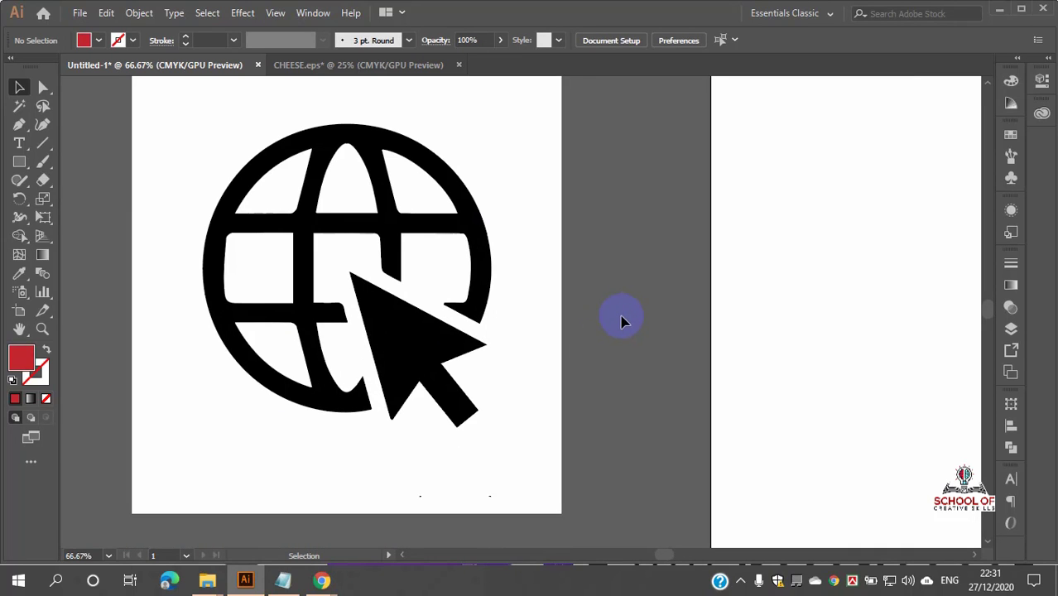
- Move the white background and the separate white pieces inside the globe away from the black icon
left_click(525, 216)
scroll(528, 218, "up", 1)
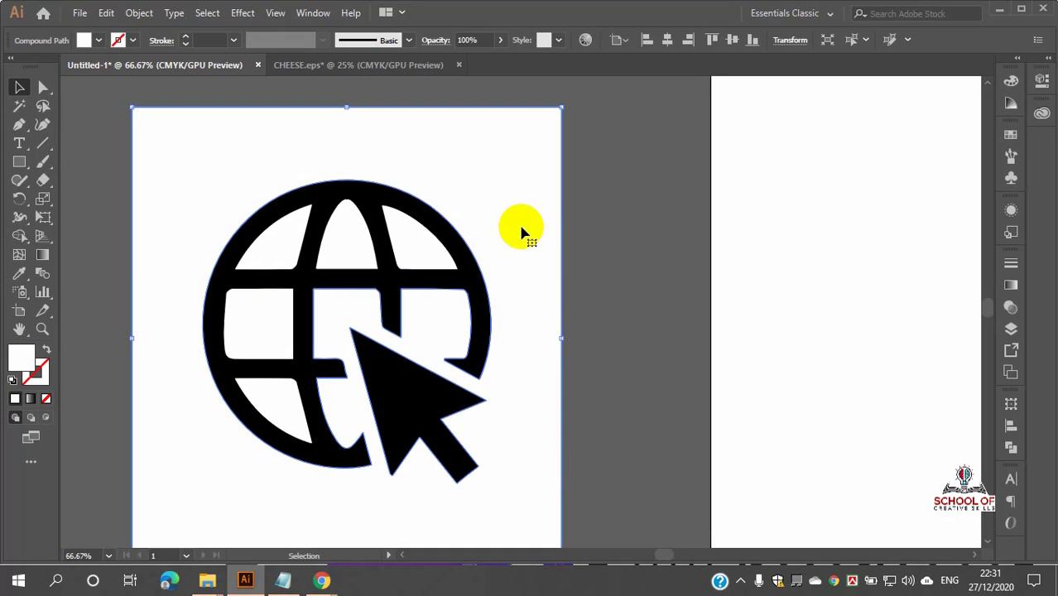
left_click_drag(521, 233, 788, 218)
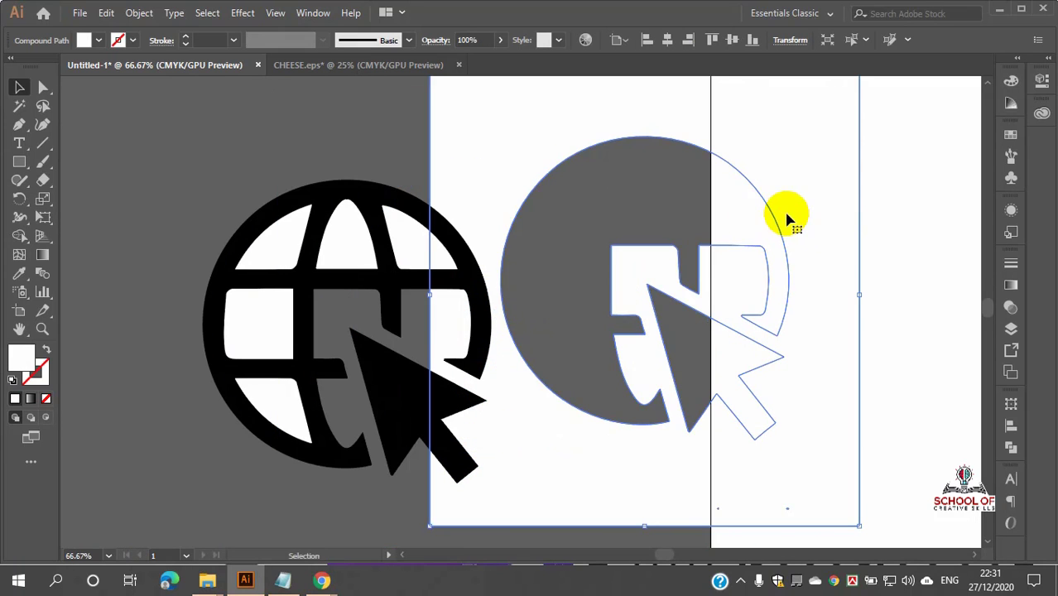
left_click_drag(343, 249, 201, 172)
left_click_drag(242, 250, 151, 218)
left_click_drag(243, 324, 196, 327)
left_click_drag(260, 377, 200, 387)
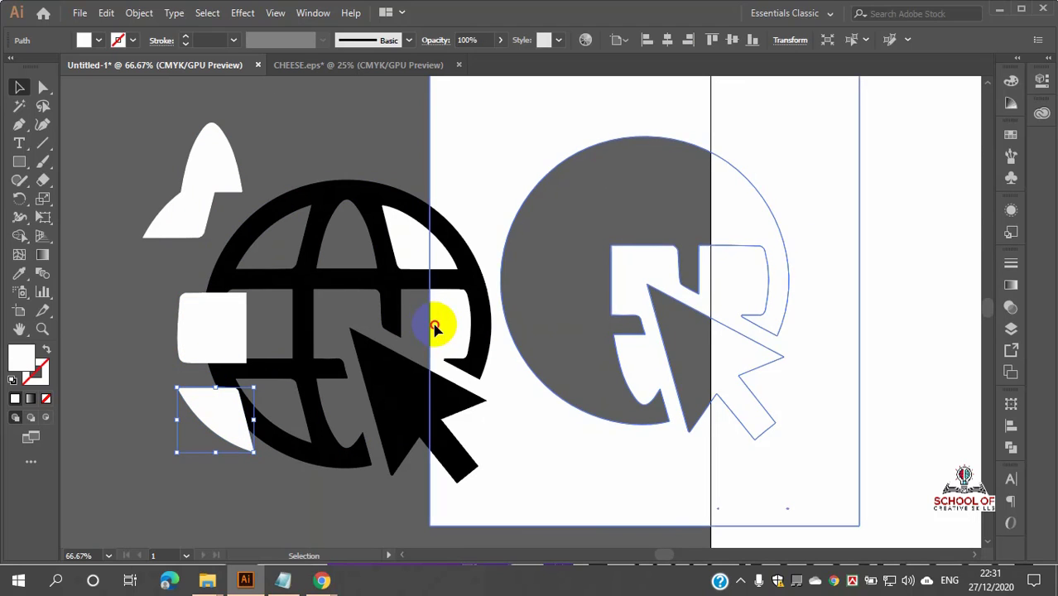
left_click_drag(435, 327, 448, 296)
left_click_drag(418, 257, 418, 211)
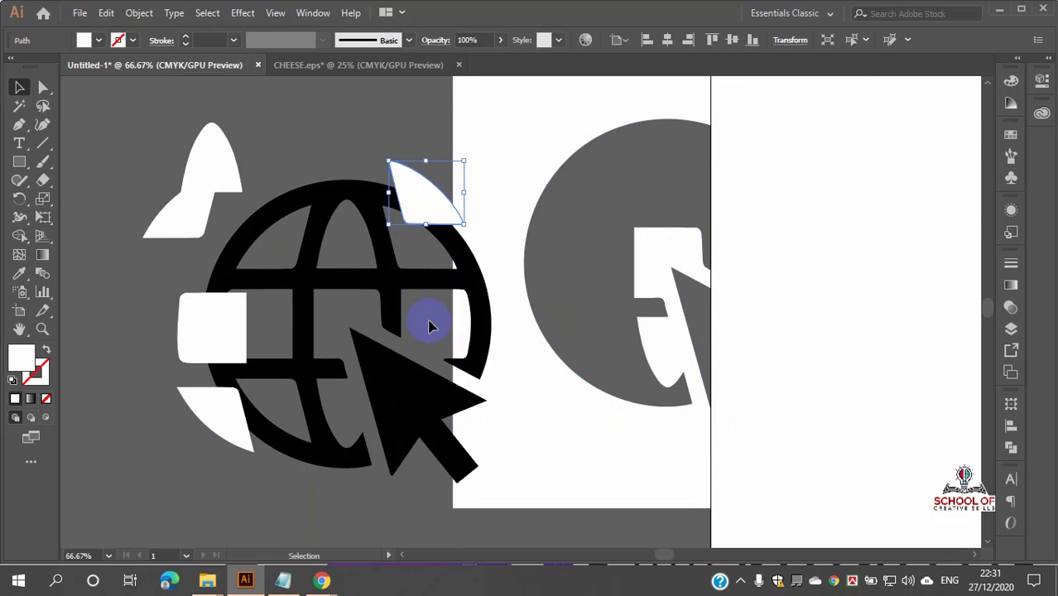
- Undo the moves of the white background and inner pieces, and clear the selection
key("ctrl+z")
key("ctrl+z")
key("ctrl+z")
key("ctrl+z")
key("ctrl+z")
key("ctrl+z")
key("ctrl+z")
key("ctrl+z")
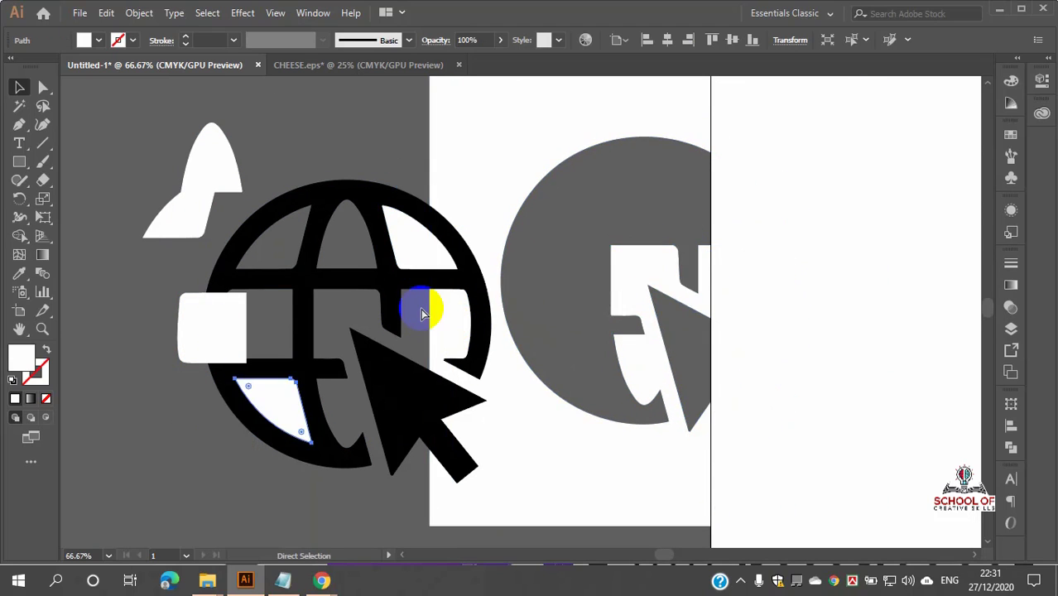
key("ctrl+z")
key("ctrl+z")
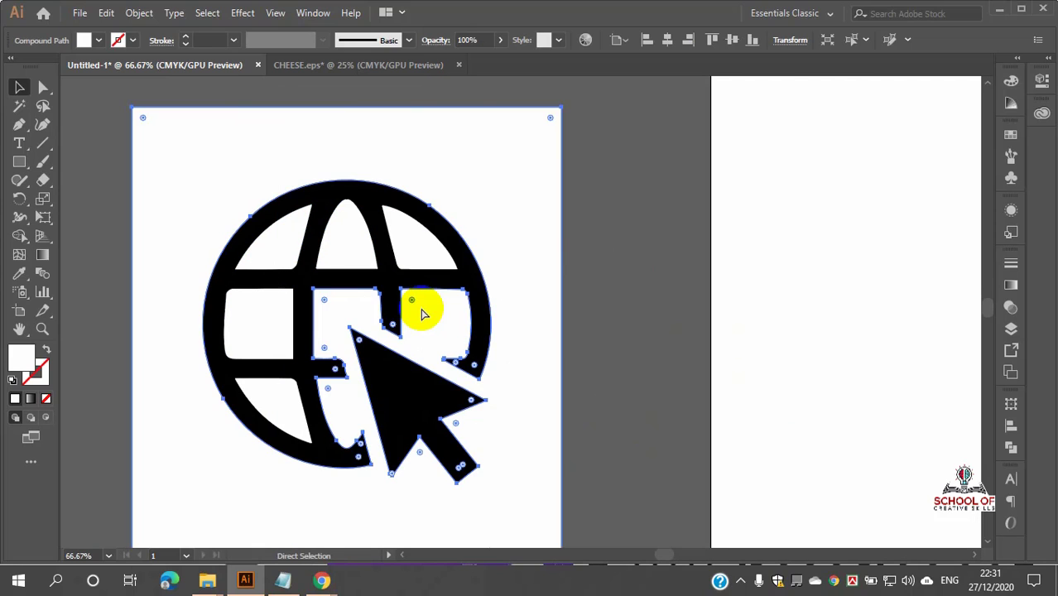
left_click(592, 253)
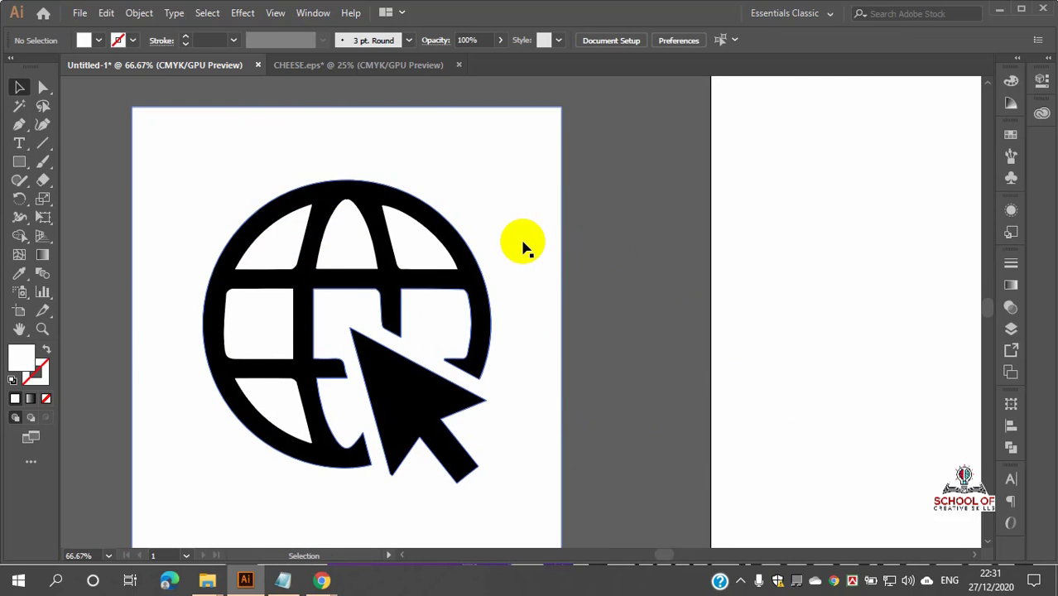
- Delete the white background and all white shapes inside the globe, including the three on its left side
left_click(523, 247)
key("Delete")
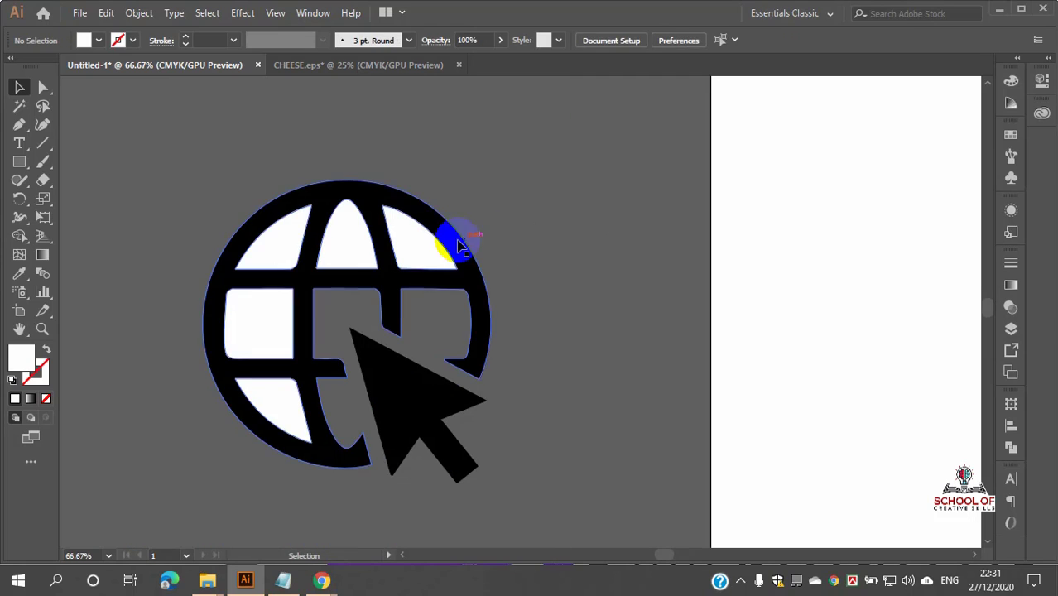
left_click(402, 244)
key("Delete")
left_click(351, 252)
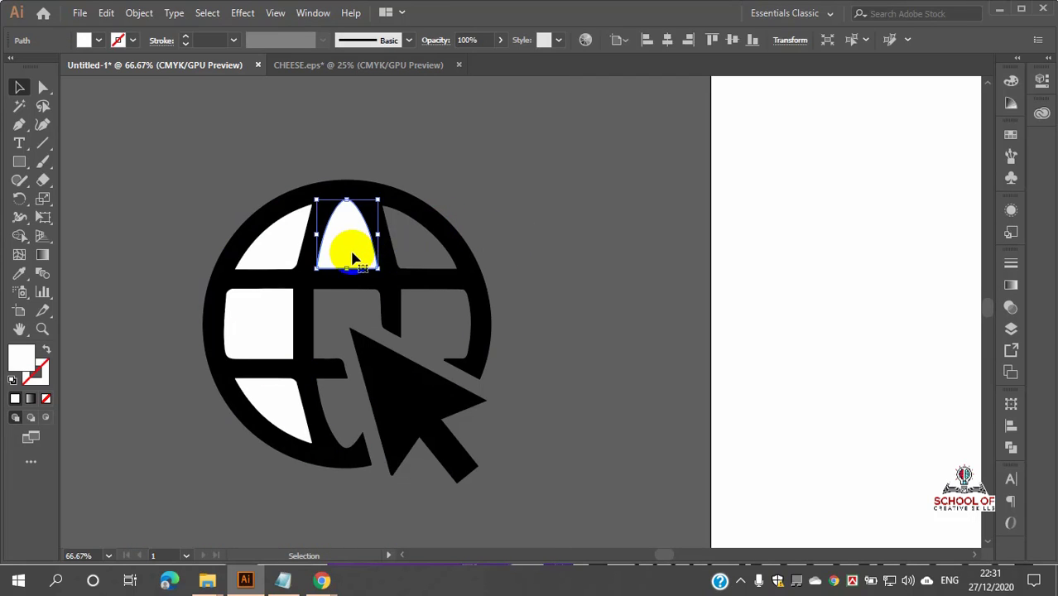
key("Delete")
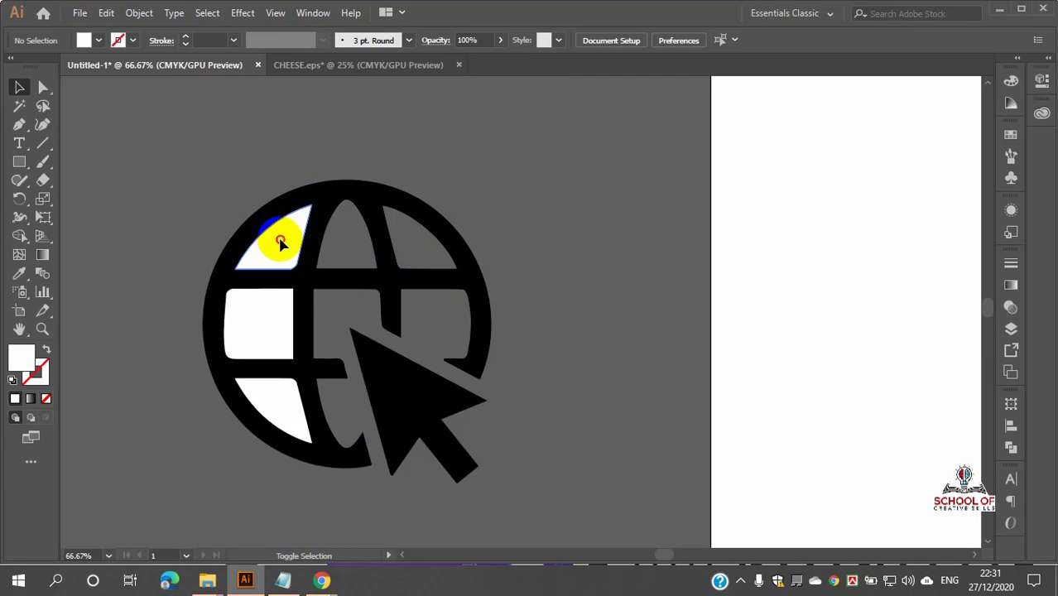
left_click(277, 242)
left_click(255, 326, "shift")
left_click(264, 405, "shift")
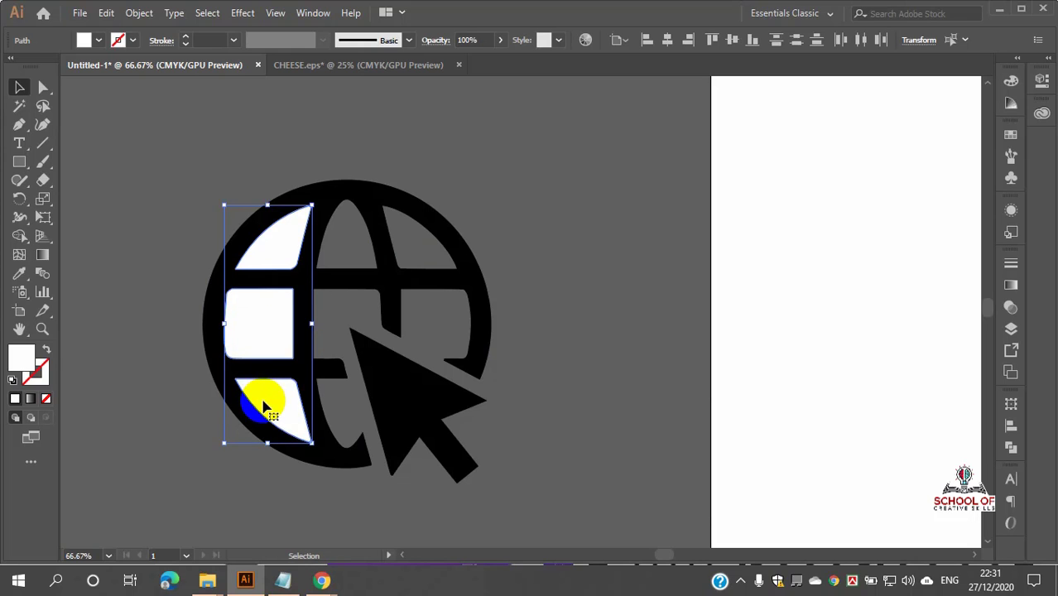
key("Delete")
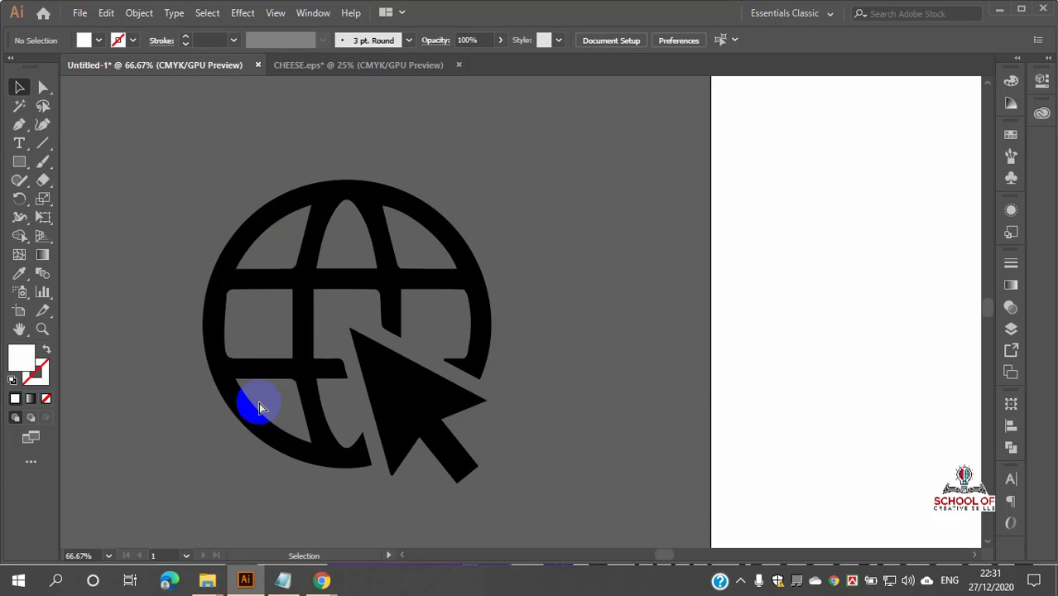
- Undo the deletions of the white background and inner shapes, and clear the selection
key("ctrl+z")
key("ctrl+z")
key("ctrl+z")
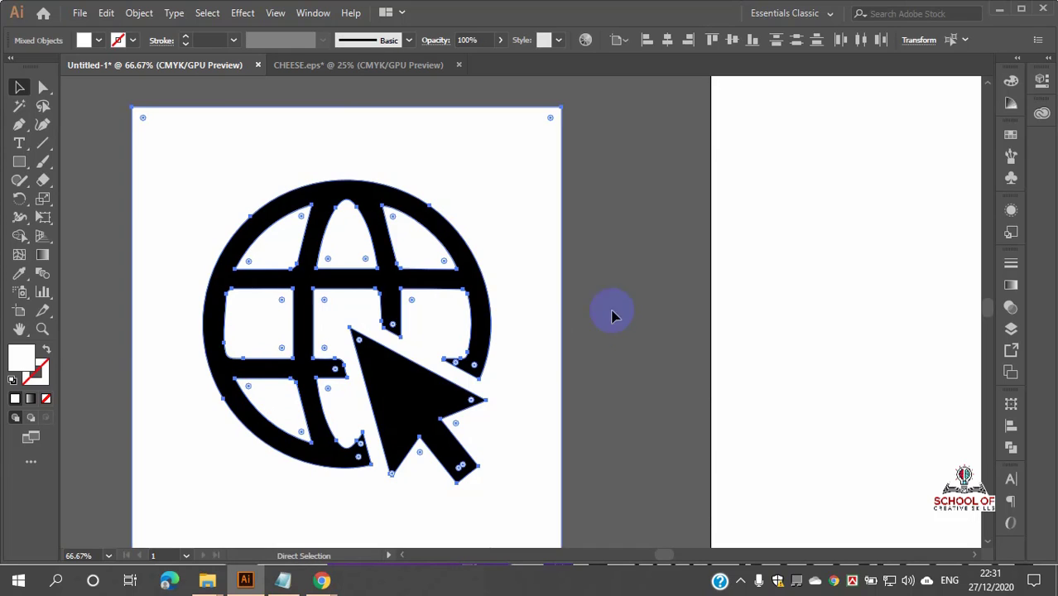
left_click(613, 315)
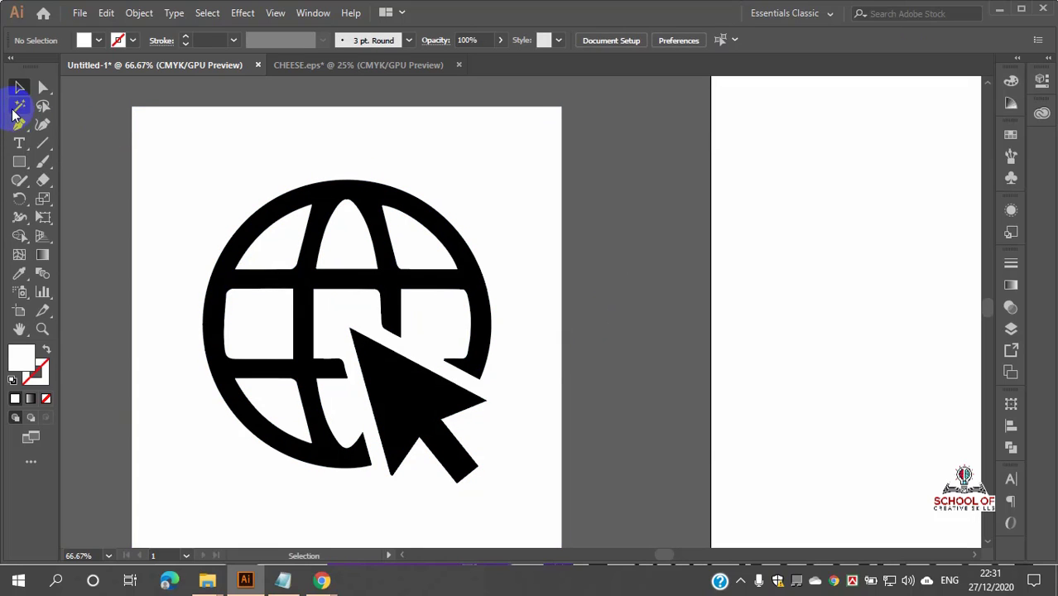
- Select all white areas of the globe artwork at once with the Magic Wand tool and delete them
left_click(19, 106)
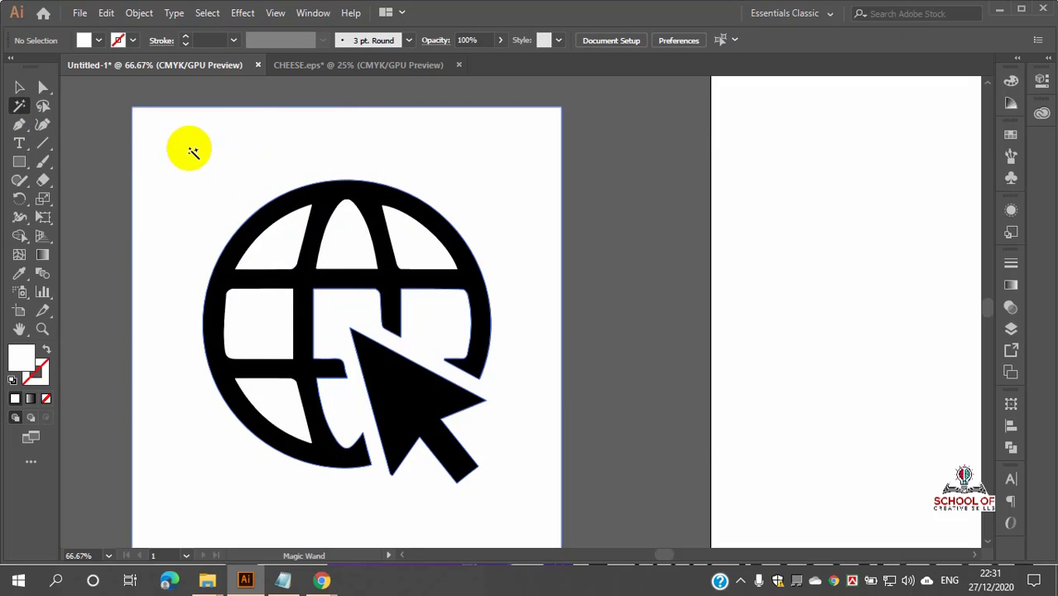
left_click(189, 149)
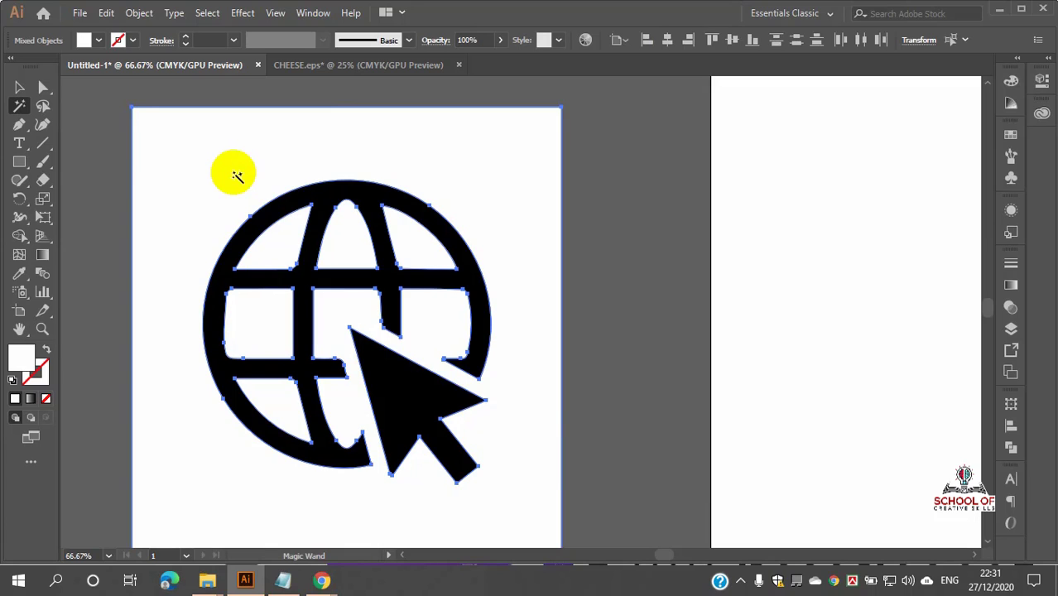
key("Delete")
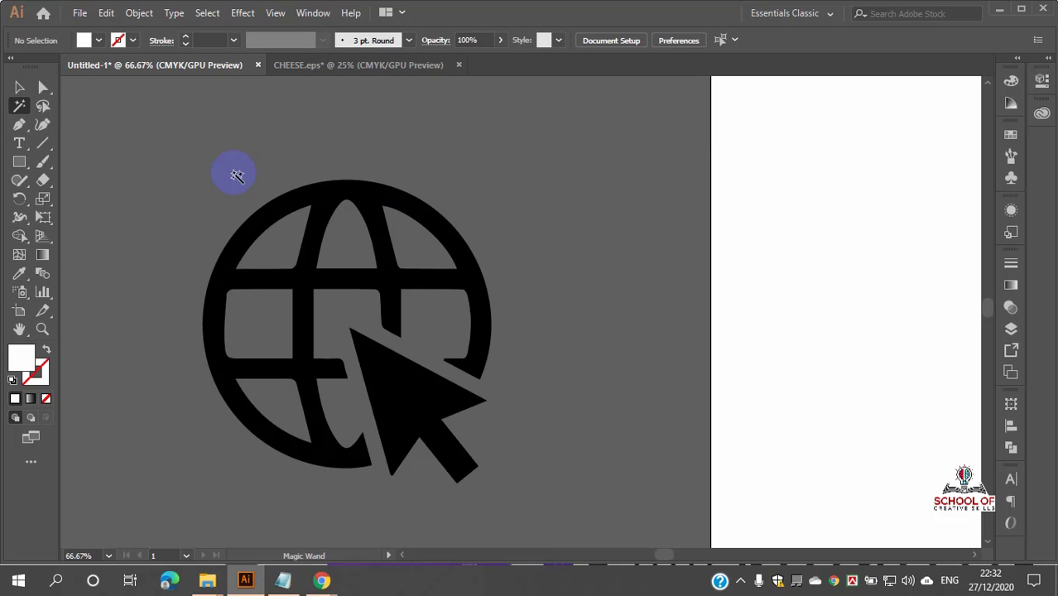
- Switch to the Google Meet tab in Chrome to check the meeting, and return to Illustrator
mouse_move(325, 586)
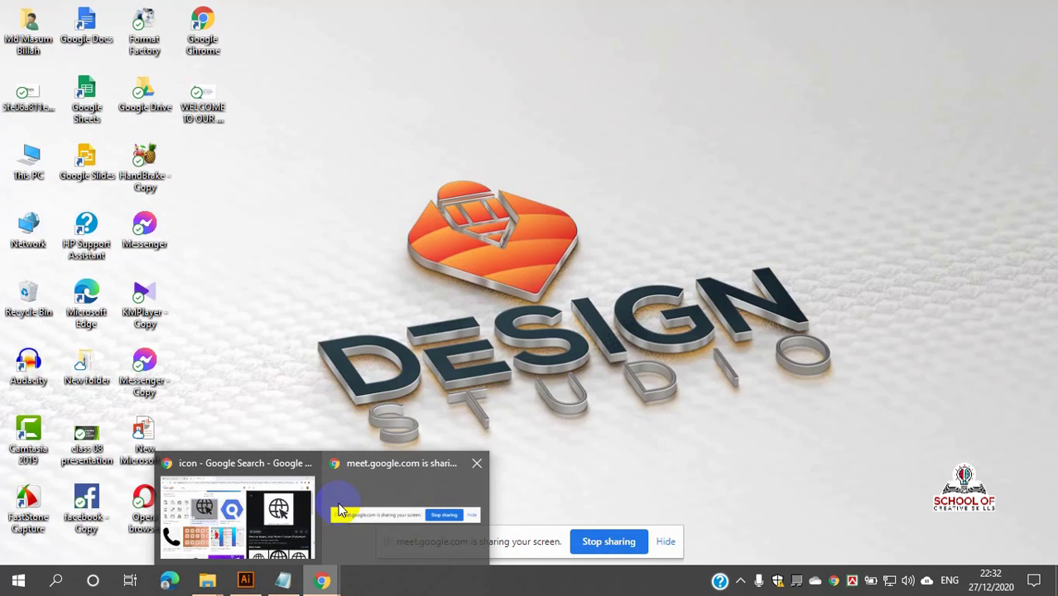
left_click(339, 508)
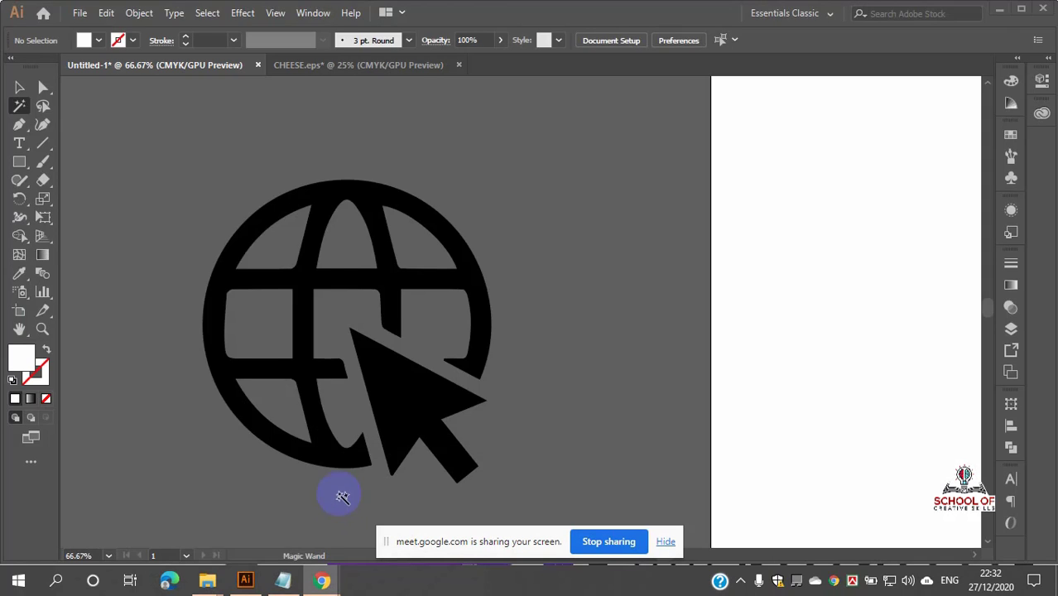
mouse_move(323, 582)
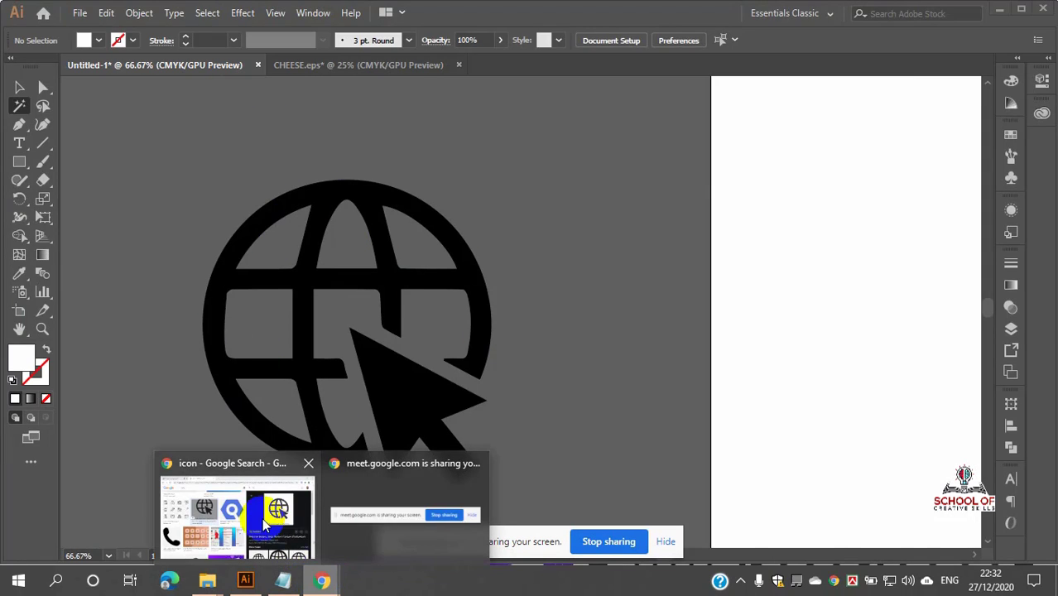
left_click(263, 518)
left_click(126, 15)
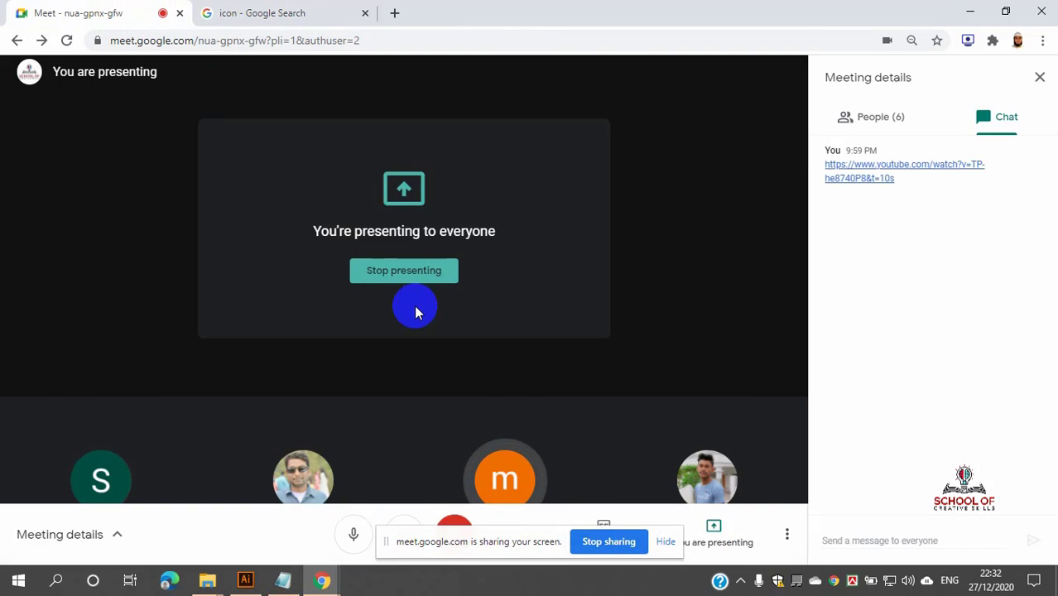
left_click(245, 579)
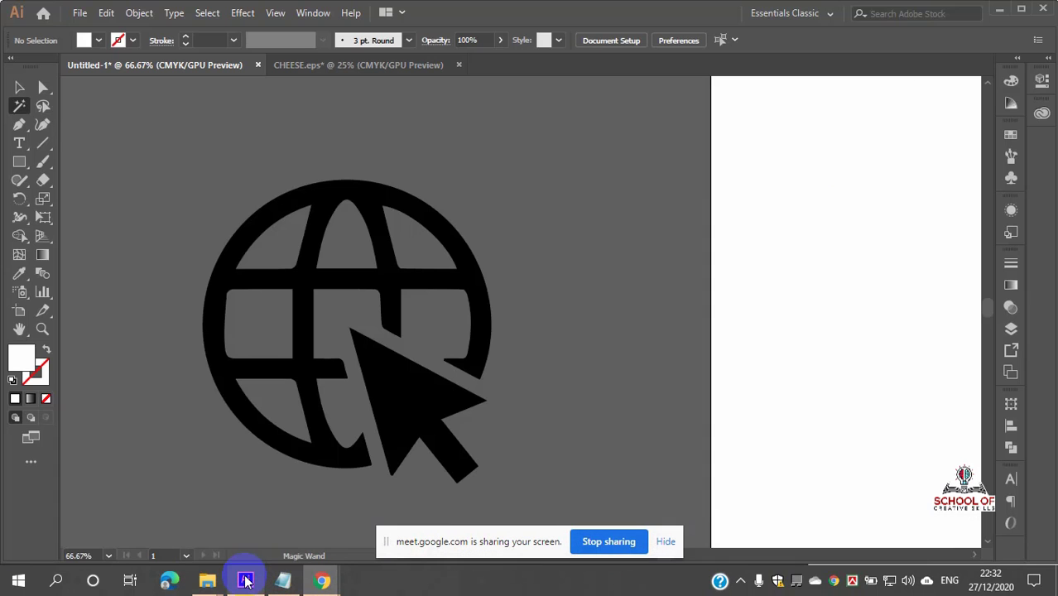
- Undo the white-area deletion, ungrouping, expansion and tracing until the globe is the original embedded image again
left_click(395, 343)
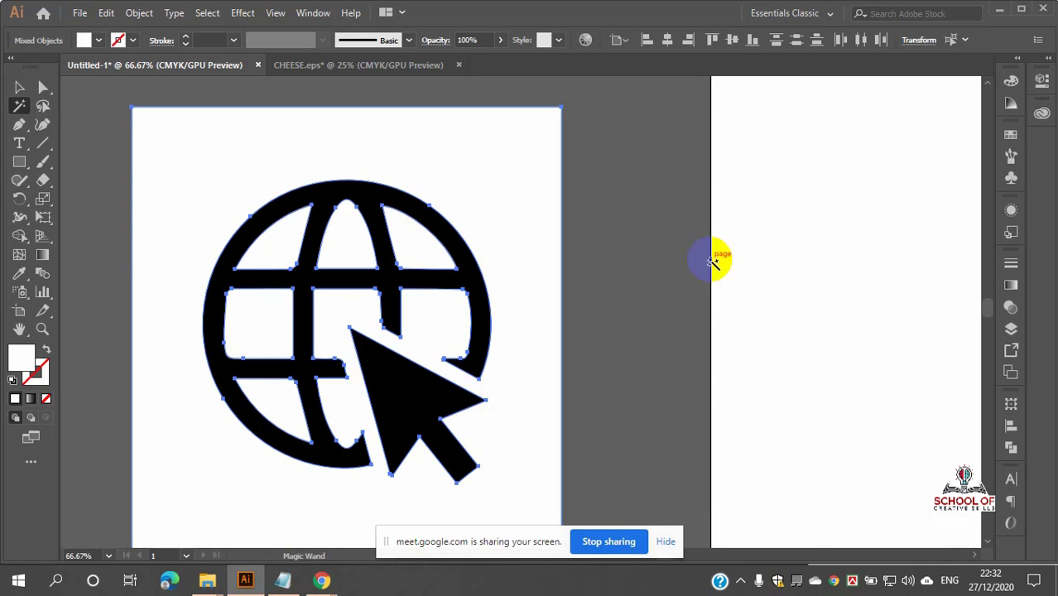
left_click(16, 87)
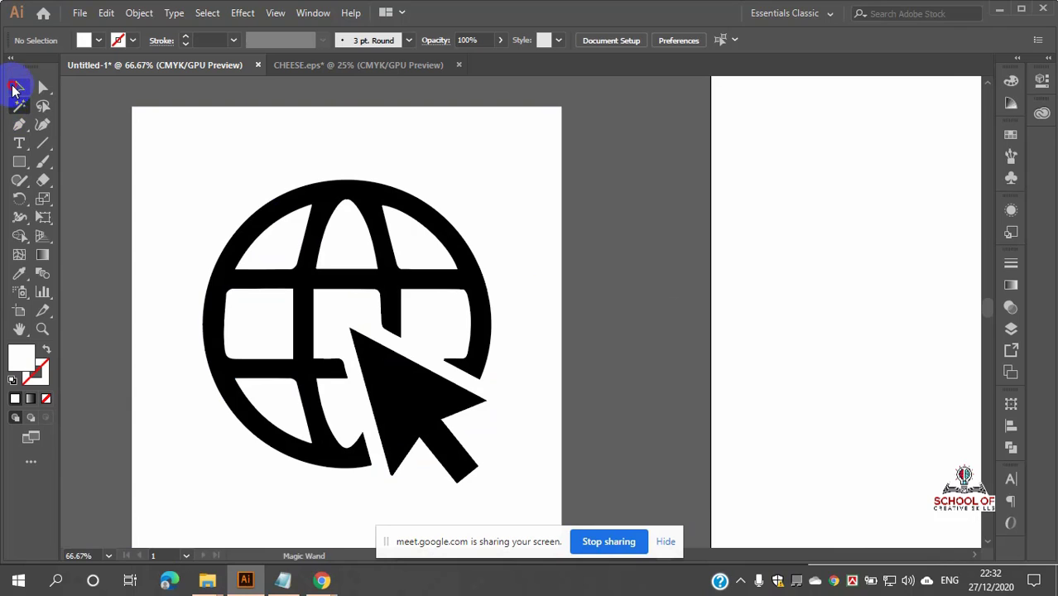
left_click(427, 259)
left_click_drag(124, 130, 669, 267)
key("ctrl+z")
key("ctrl+z")
key("ctrl+z")
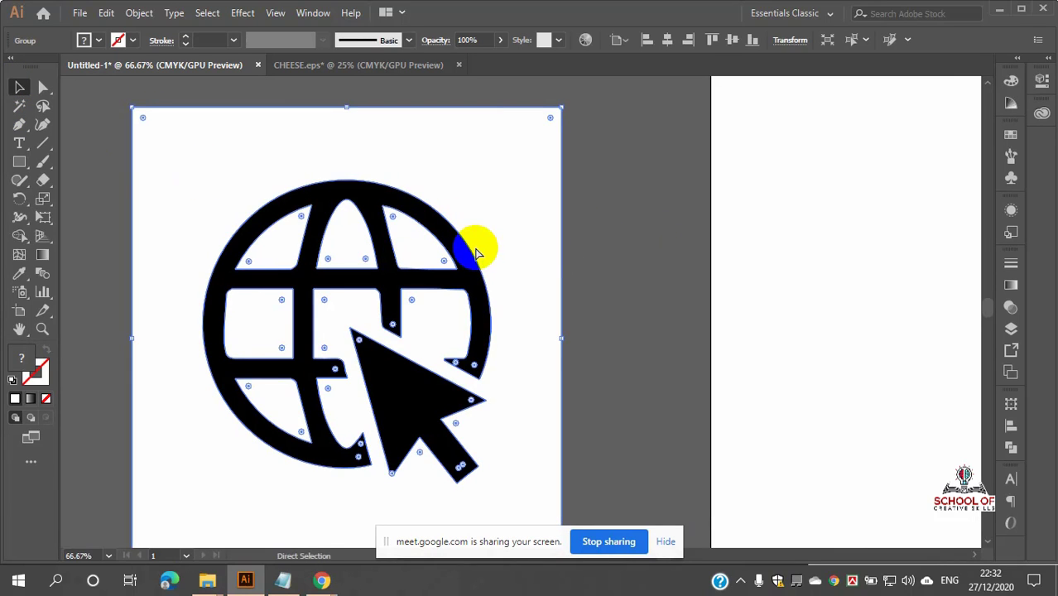
key("ctrl+z")
key("ctrl+z")
key("ctrl+z")
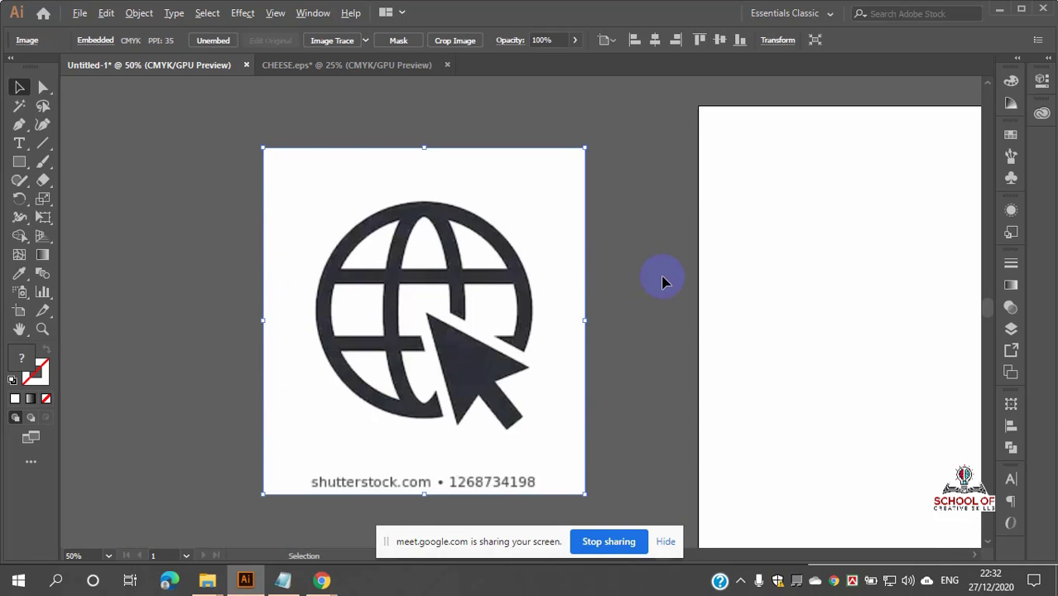
key("ctrl+z")
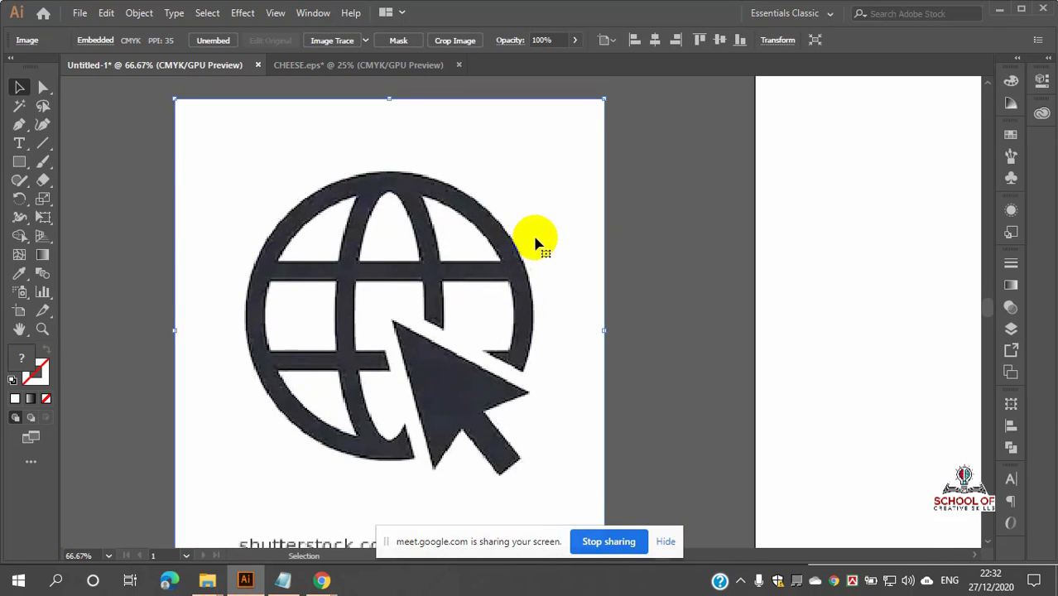
key("ctrl+z")
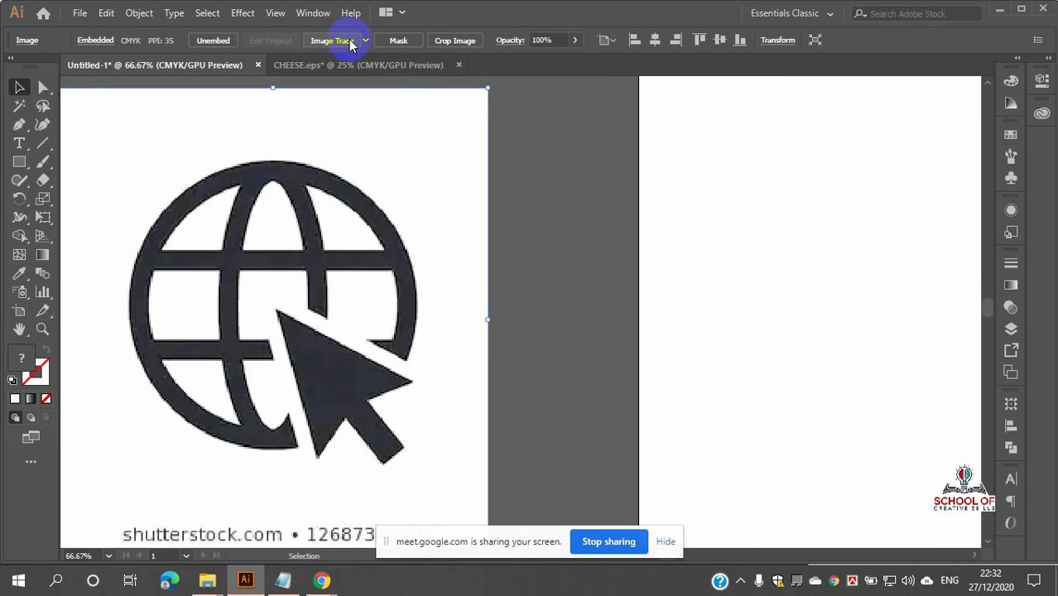
- Trace the globe image with the Black and White Logo preset and deselect it
left_click(365, 42)
left_click(414, 202)
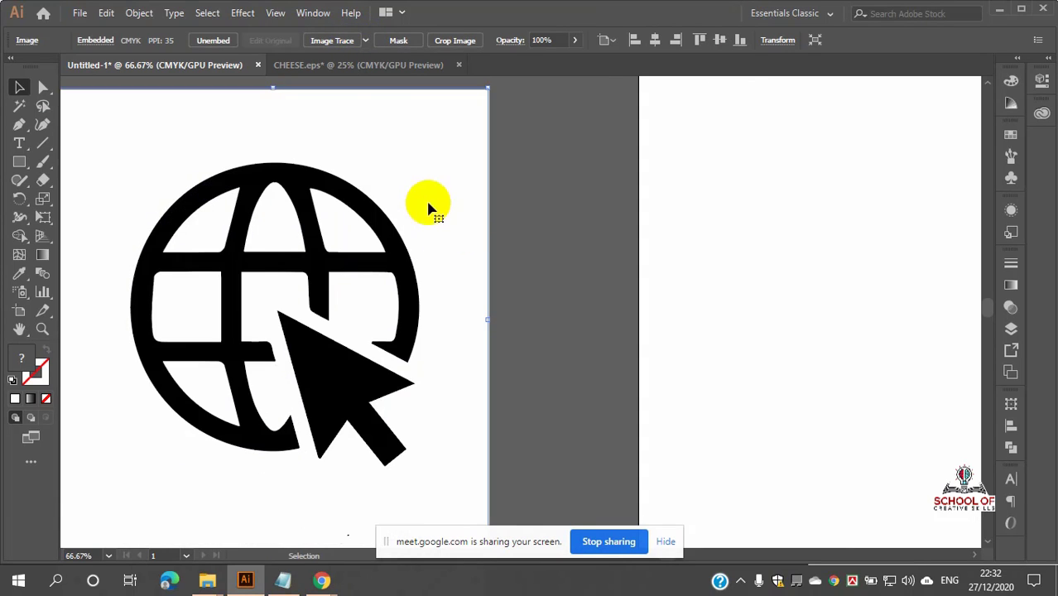
left_click(568, 238)
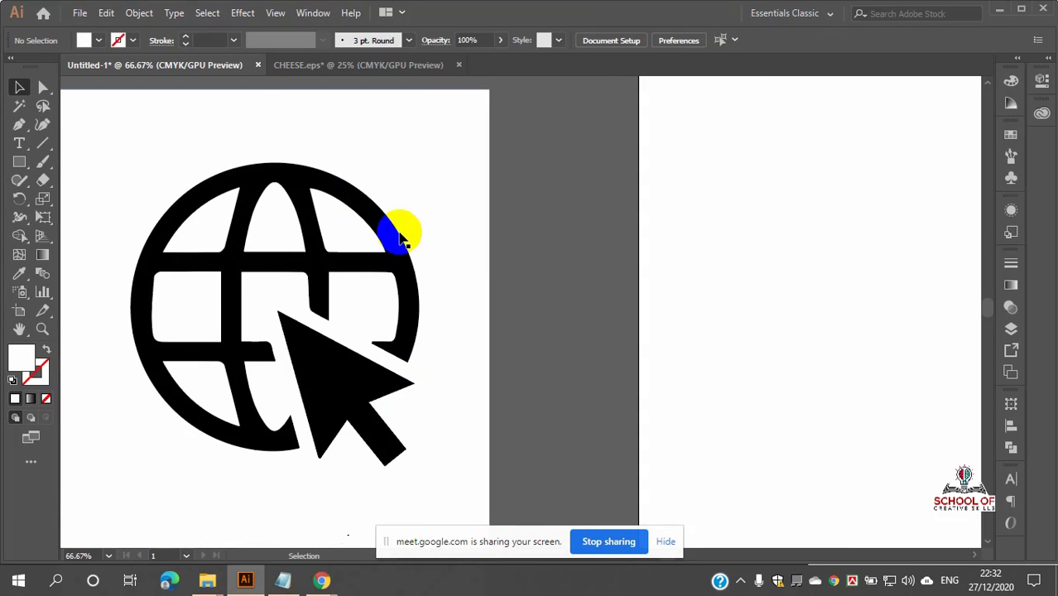
- Expand the traced globe image into editable paths, ungroup the result and deselect it
left_click(373, 170)
left_click(366, 40)
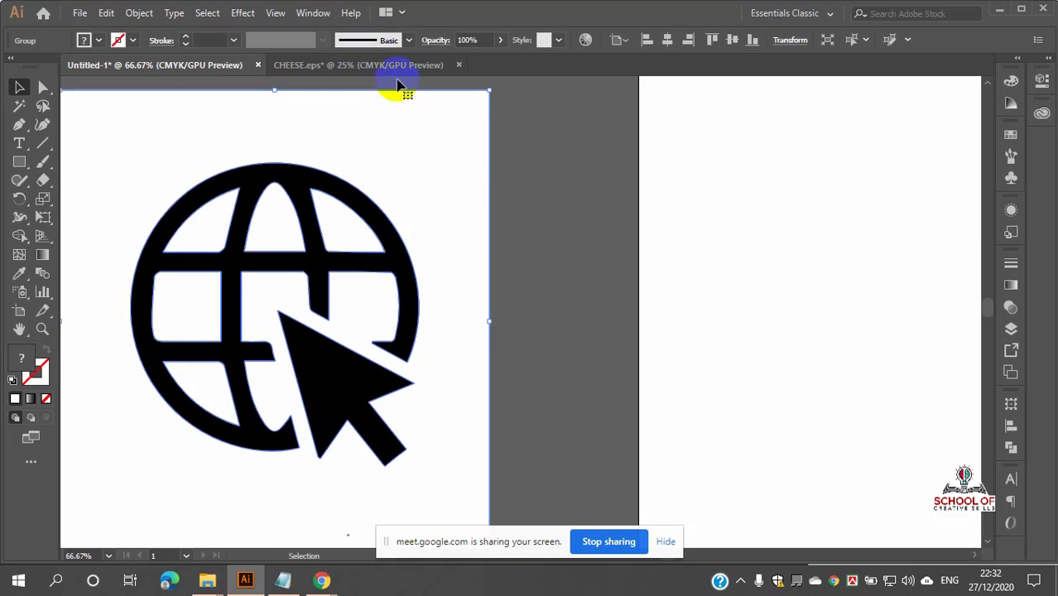
left_click(574, 222)
right_click(417, 202)
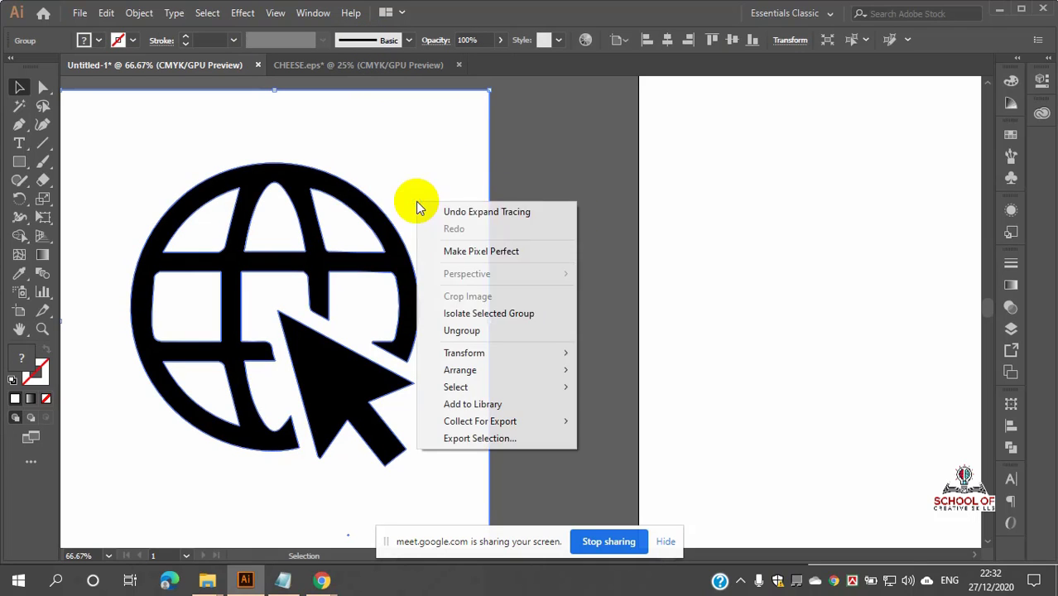
left_click(497, 331)
left_click(534, 306)
scroll(539, 298, "down", 1)
scroll(539, 288, "down", 1)
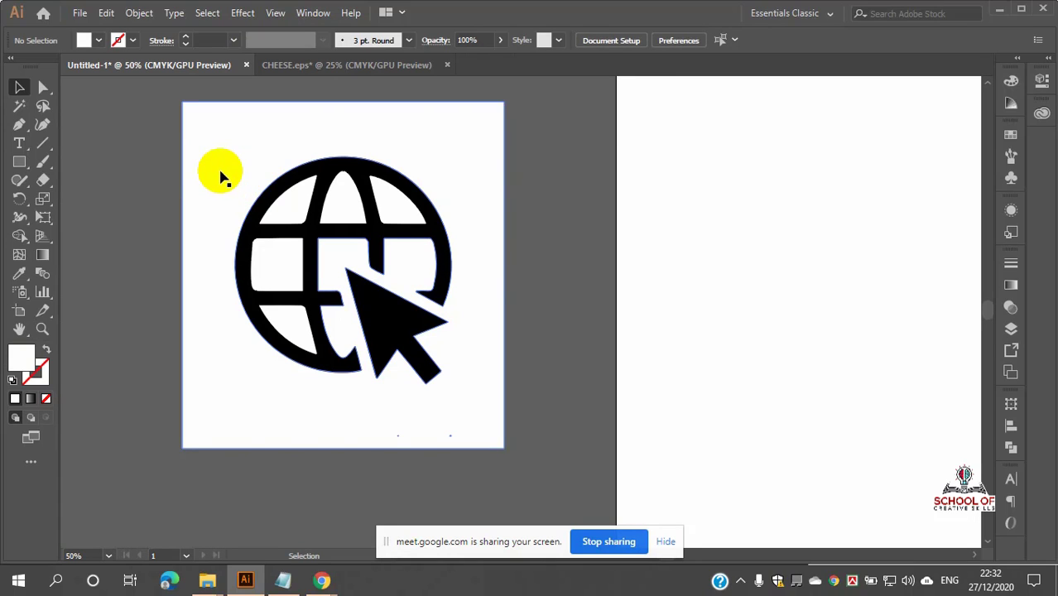
- Delete the white background and the white areas inside the globe artwork
left_click(222, 177)
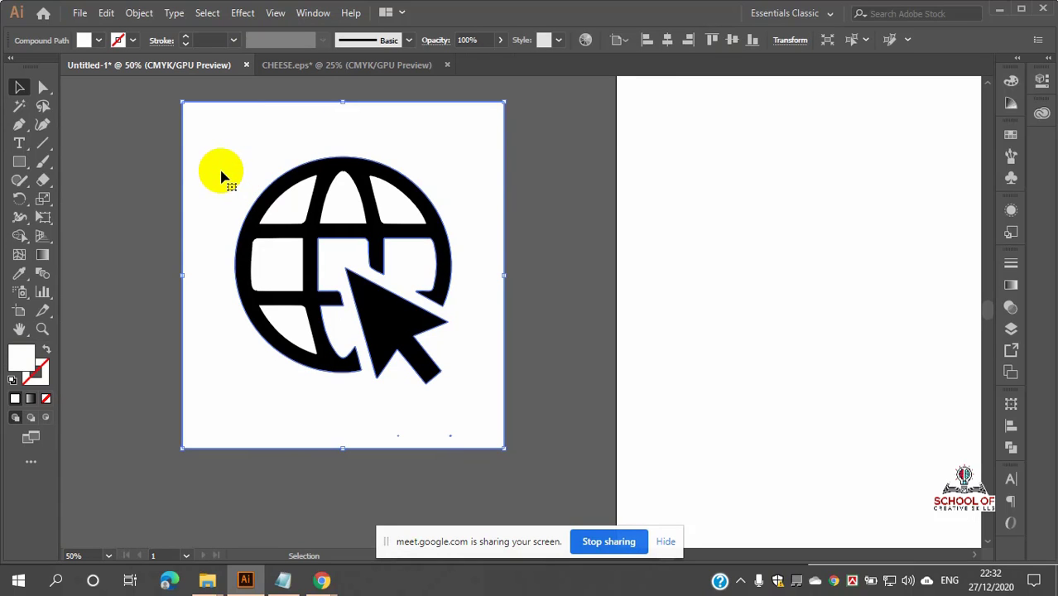
left_click(111, 152)
left_click(223, 157)
key("Delete")
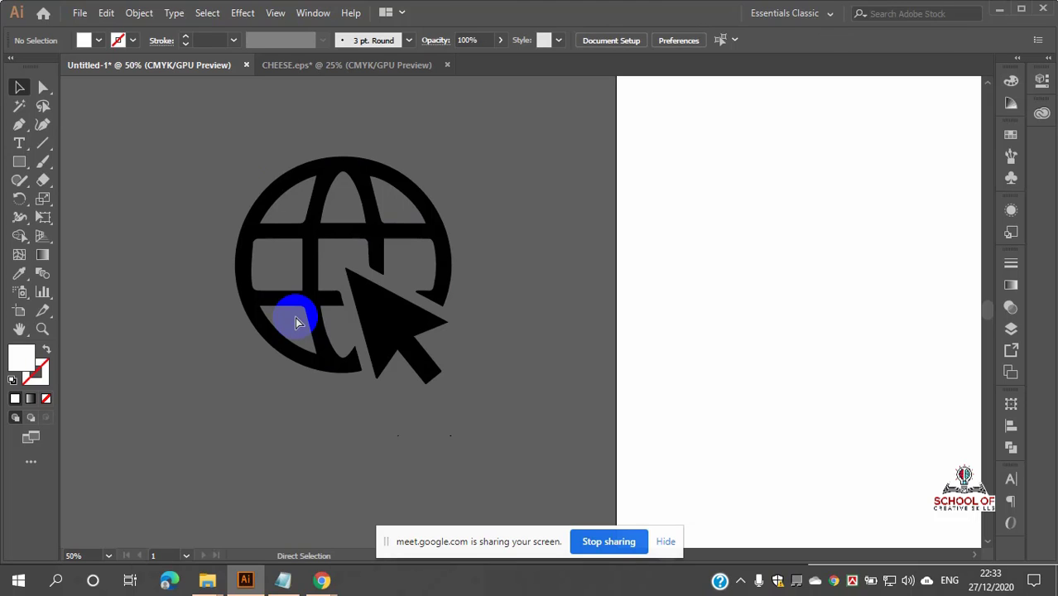
- Undo the deletion of the white areas and leave the globe artwork deselected with the Selection tool
left_click(298, 321)
key("ctrl+z")
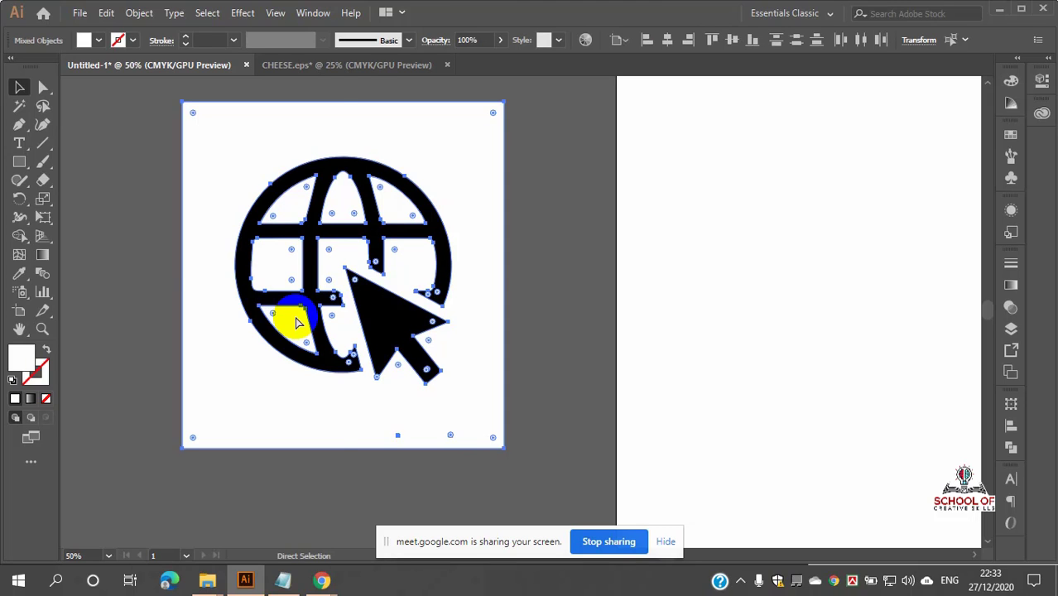
key("v")
left_click(579, 207)
left_click(450, 230)
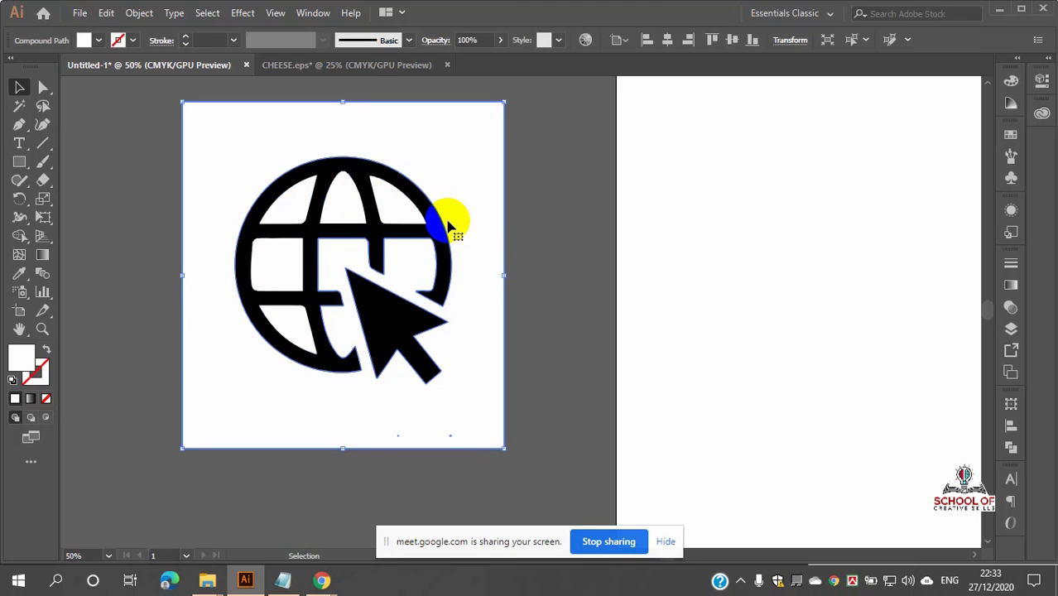
left_click(579, 203)
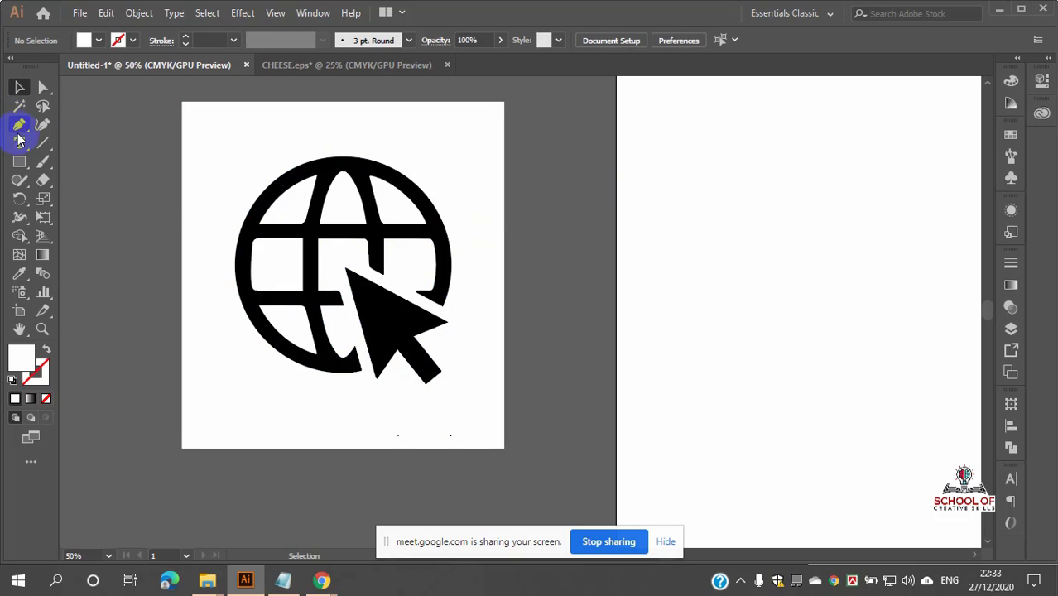
- Delete all white areas of the globe artwork by selecting them with the Magic Wand, and hide the screen-sharing notice
left_click(18, 106)
left_click(221, 149)
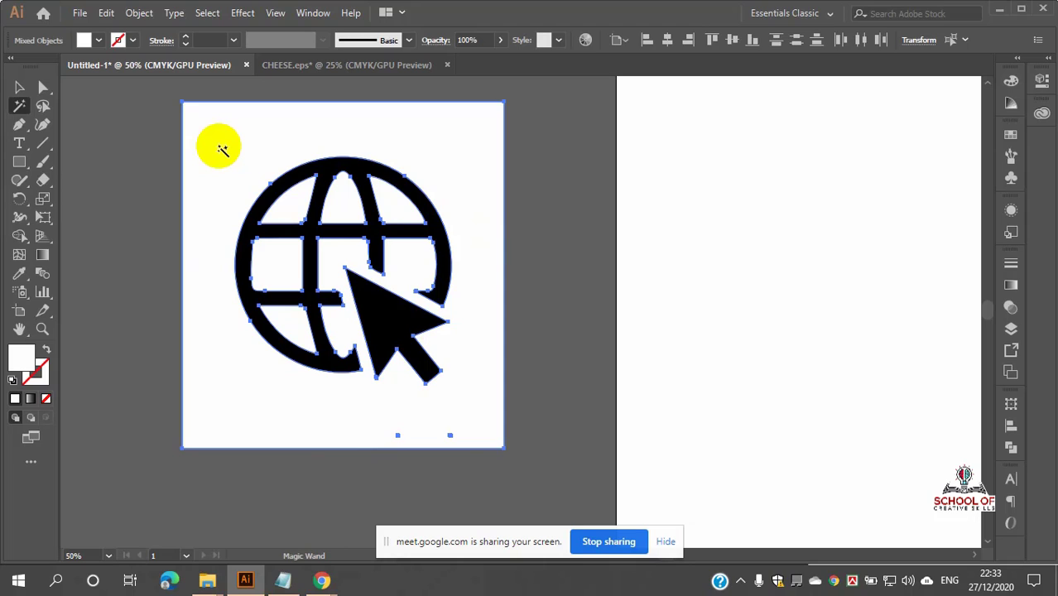
key("Delete")
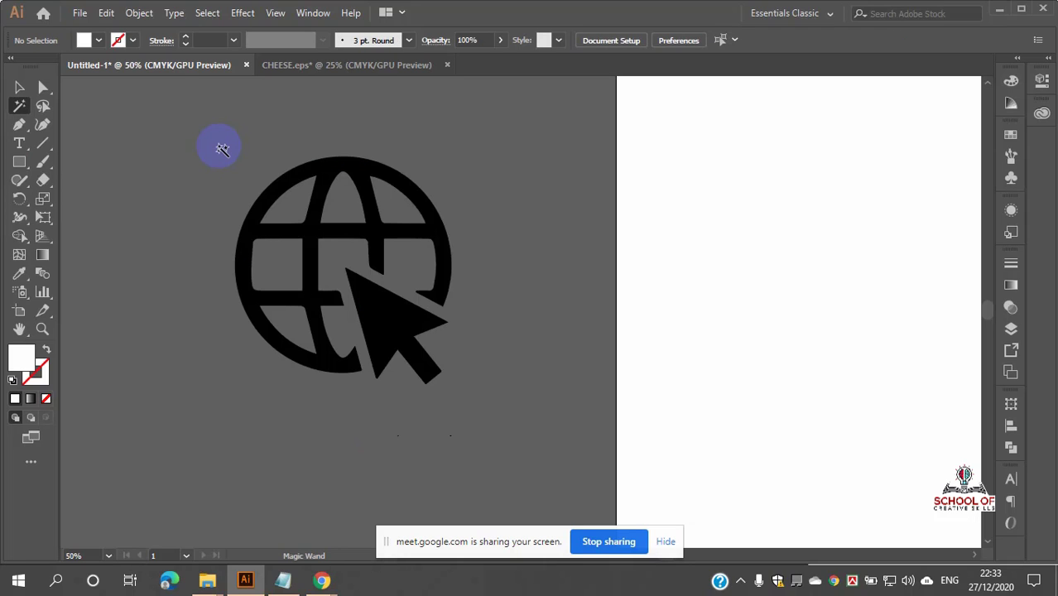
left_click(671, 541)
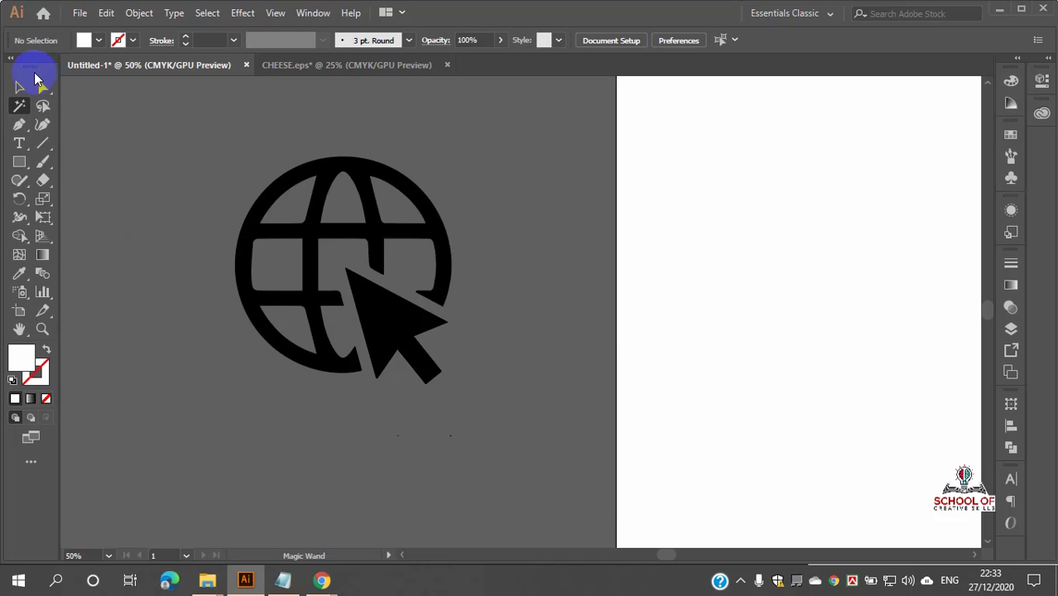
- Move the group of coloured squares from beside the artboard onto the white artboard
scroll(281, 187, "down", 3)
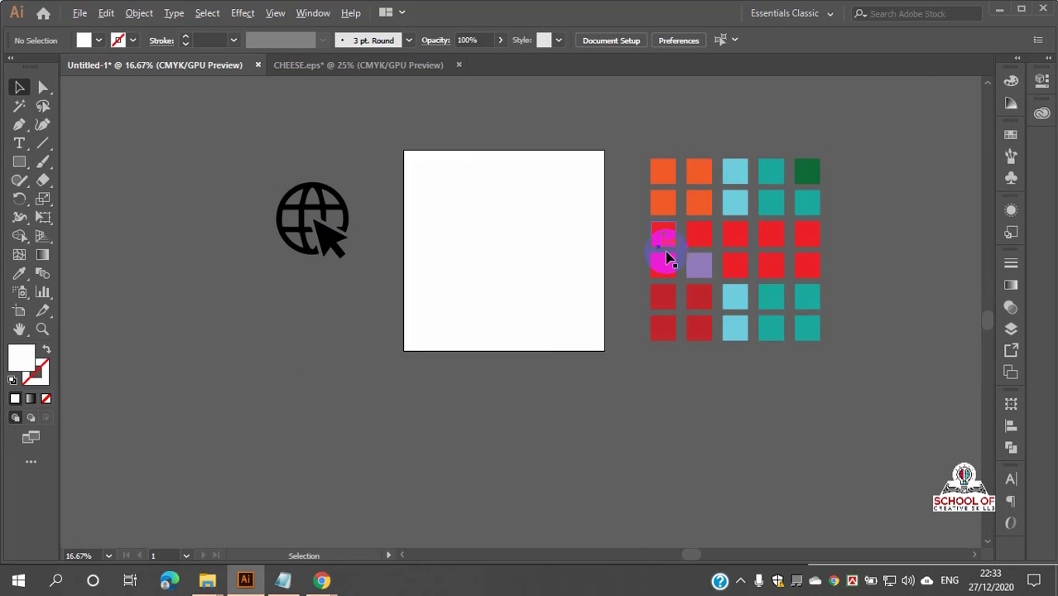
scroll(669, 258, "up", 4)
scroll(709, 260, "down", 3)
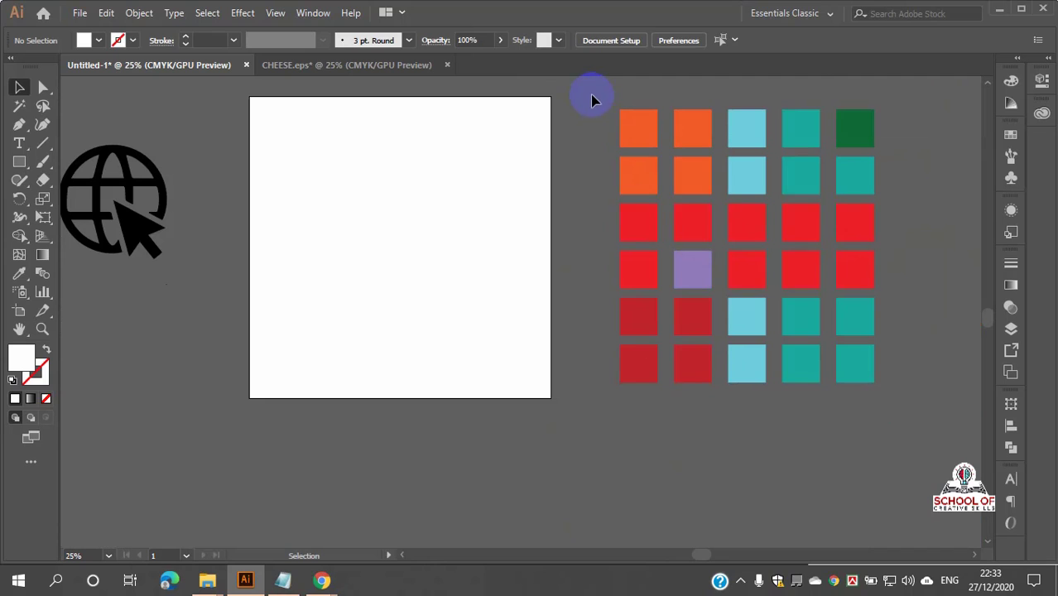
left_click_drag(854, 268, 507, 266)
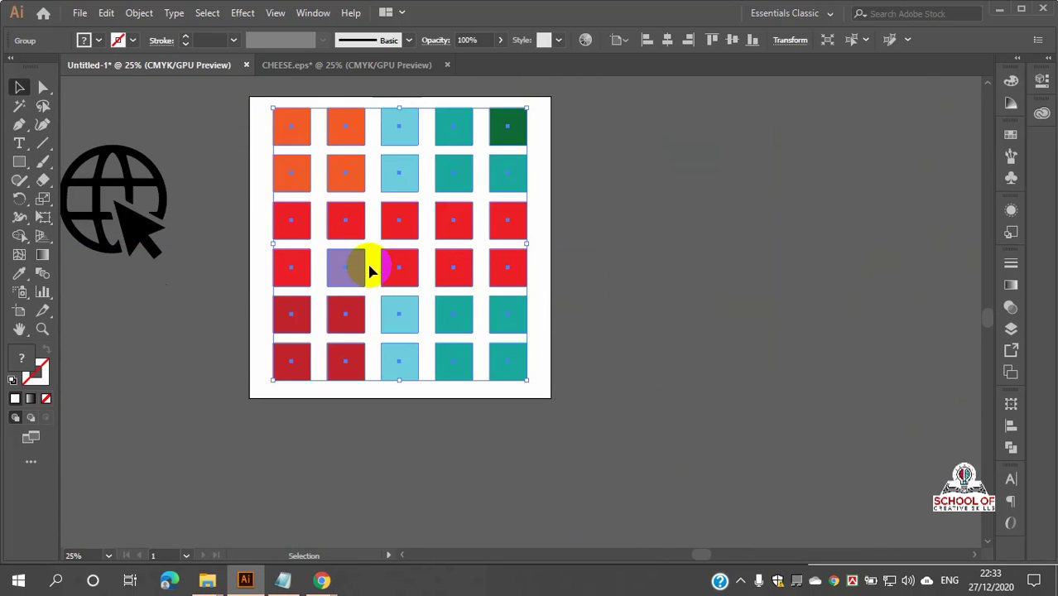
scroll(373, 263, "up", 2)
scroll(403, 260, "down", 3)
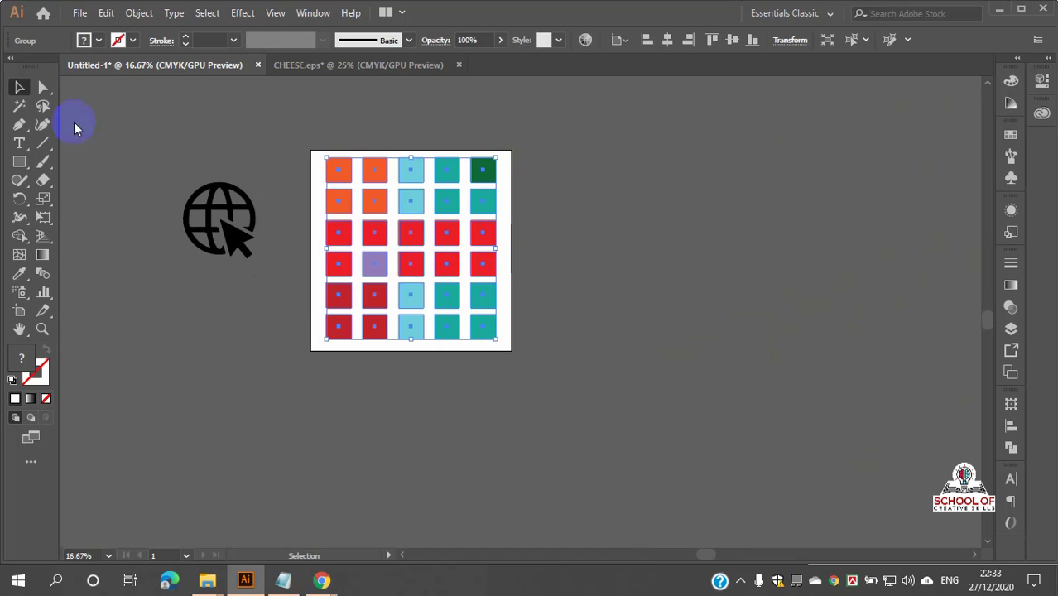
- Delete the black globe artwork beside the artboard, leaving only the coloured squares to work with
left_click(312, 290)
key("Delete")
scroll(465, 230, "up", 3)
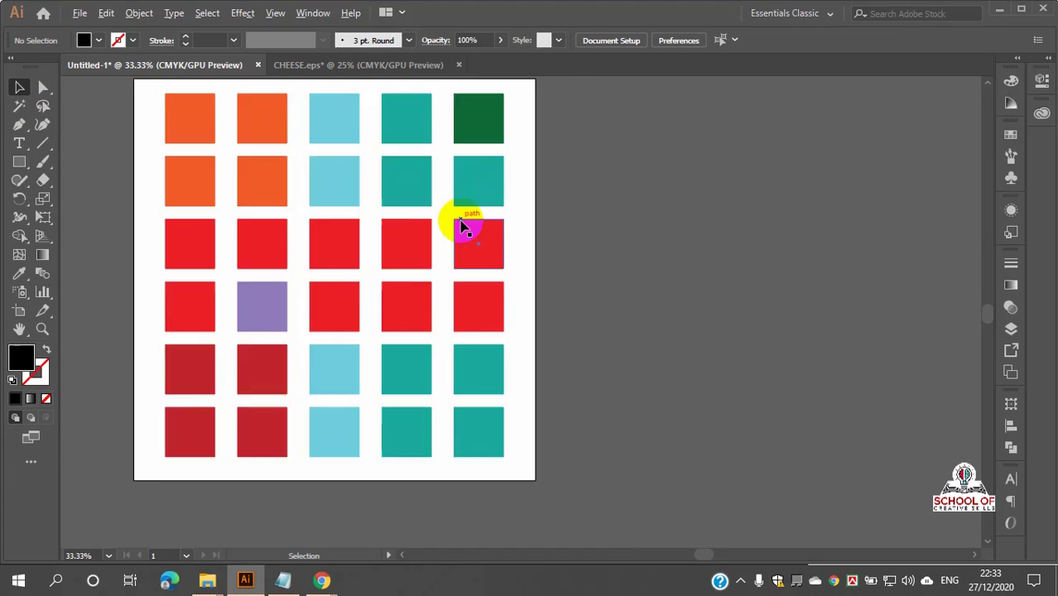
scroll(465, 230, "down", 1)
left_click_drag(465, 230, 552, 242)
scroll(401, 241, "up", 1)
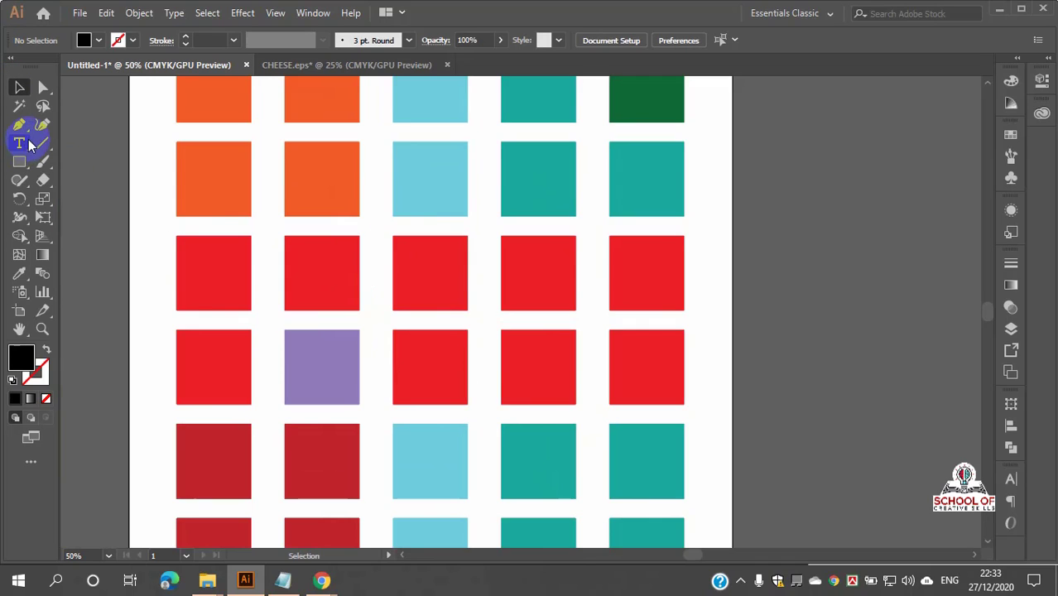
scroll(213, 229, "up", 1)
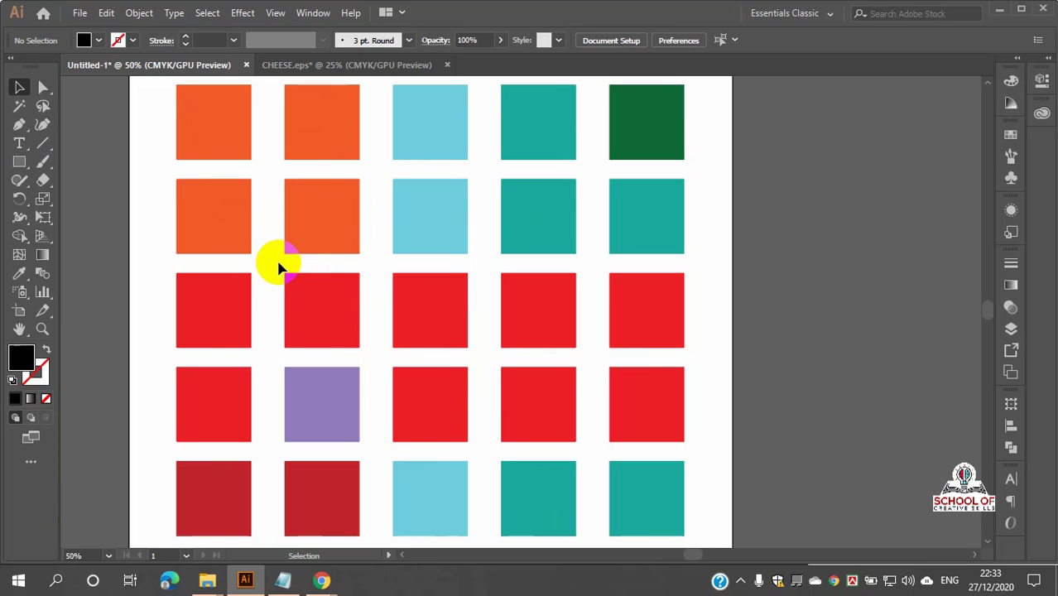
left_click(230, 123)
right_click(259, 136)
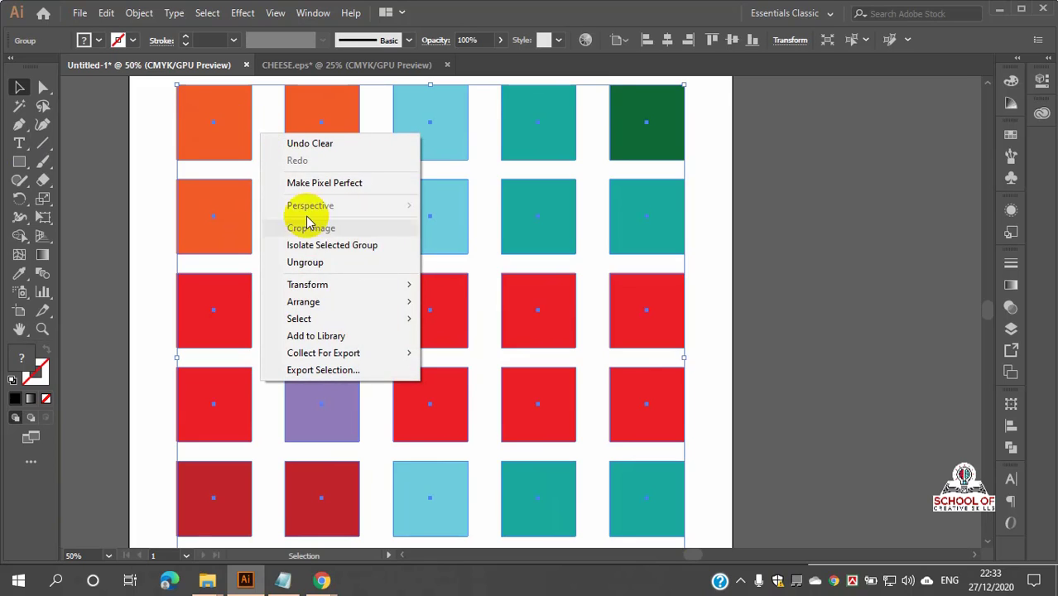
left_click(318, 245)
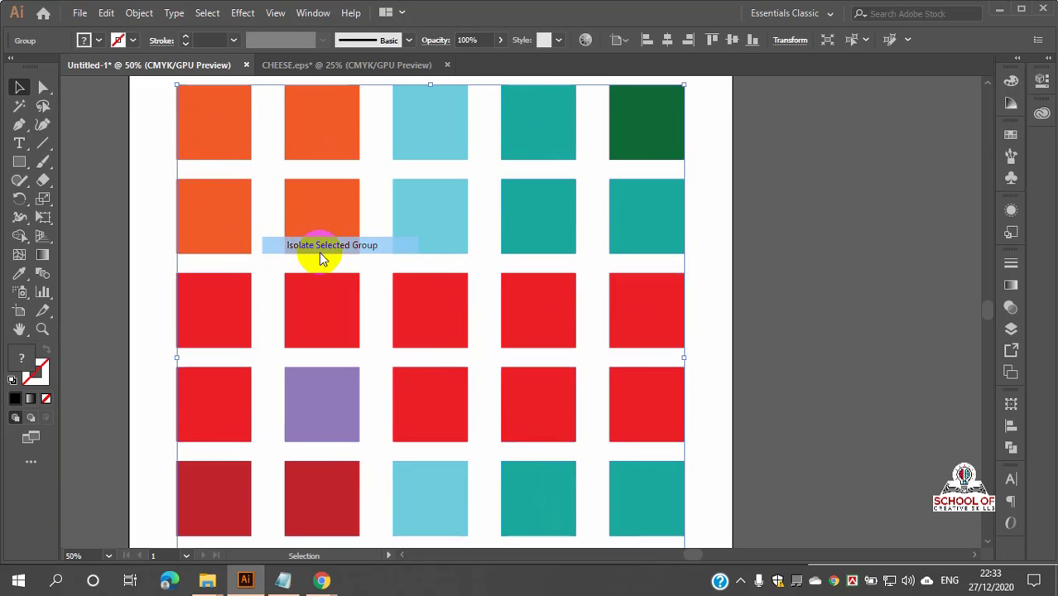
double_click(886, 283)
- Ungroup the whole grid of coloured squares, and also ungroup the nested group of orange squares
left_click(189, 123)
right_click(191, 125)
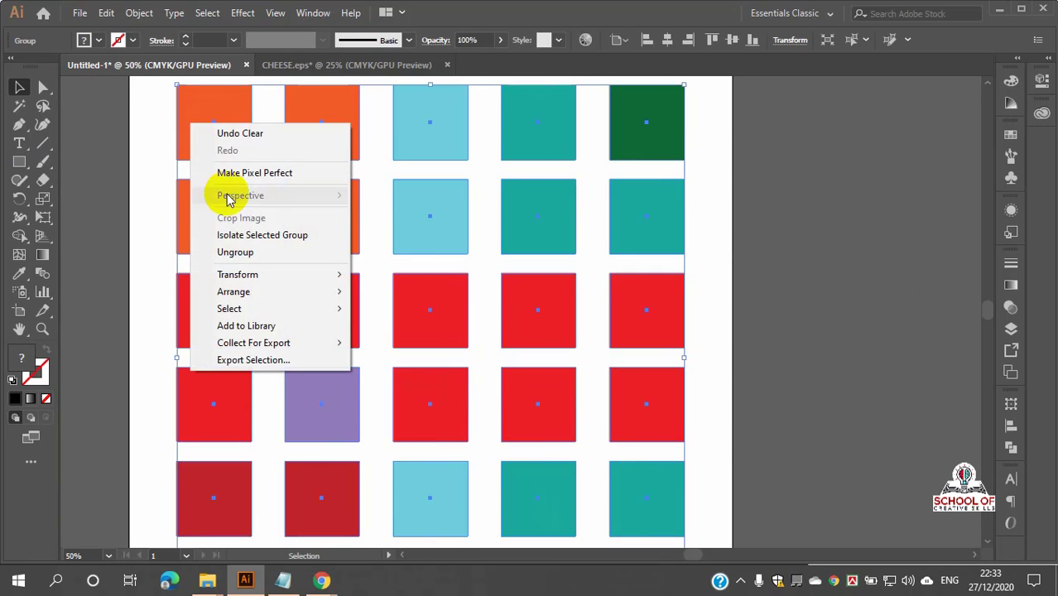
left_click(236, 252)
left_click(761, 241)
left_click(226, 137)
right_click(226, 136)
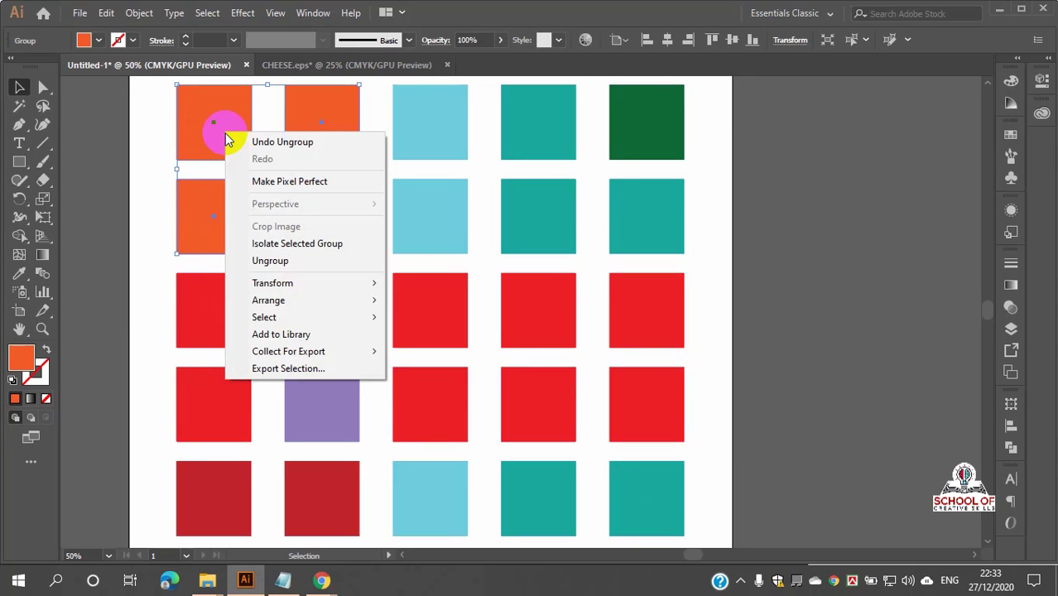
left_click(269, 260)
left_click(801, 225)
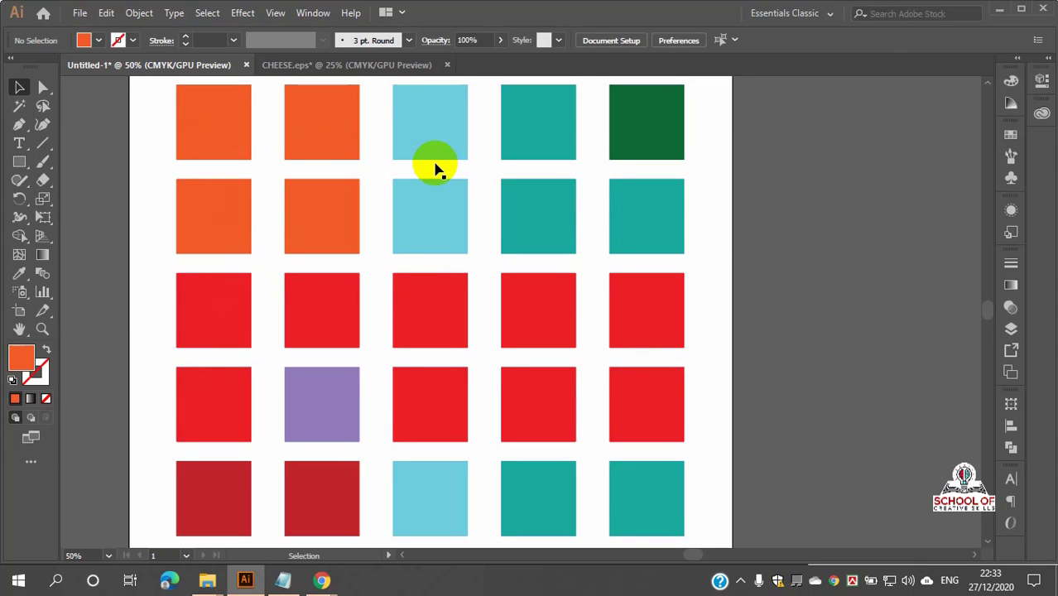
- Ungroup the nested group of teal and green squares and the nested group of red and purple squares
left_click(517, 141)
right_click(623, 134)
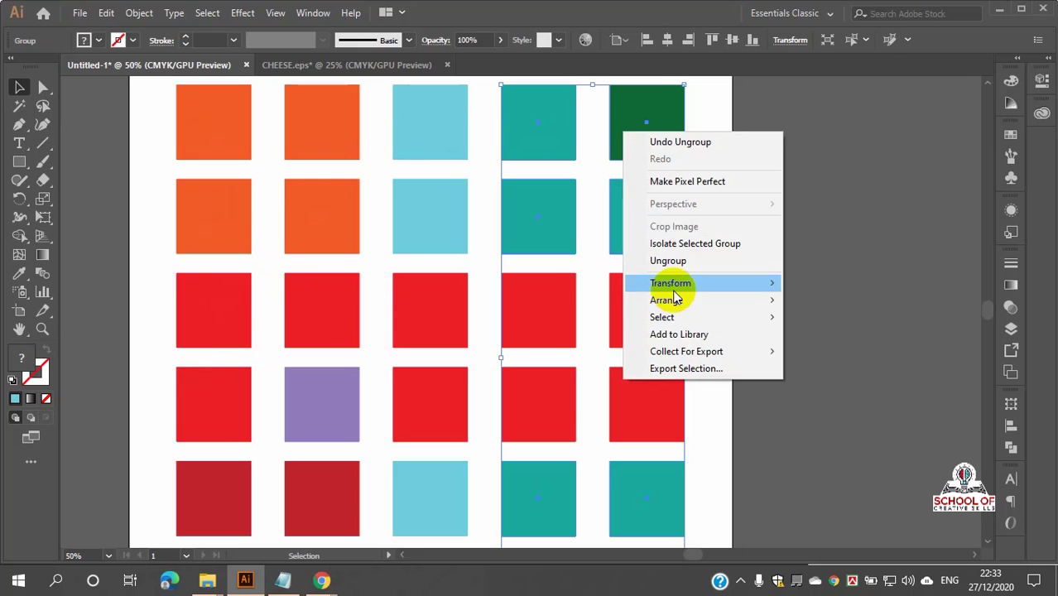
left_click(832, 257)
left_click(832, 258)
left_click(673, 324)
right_click(671, 328)
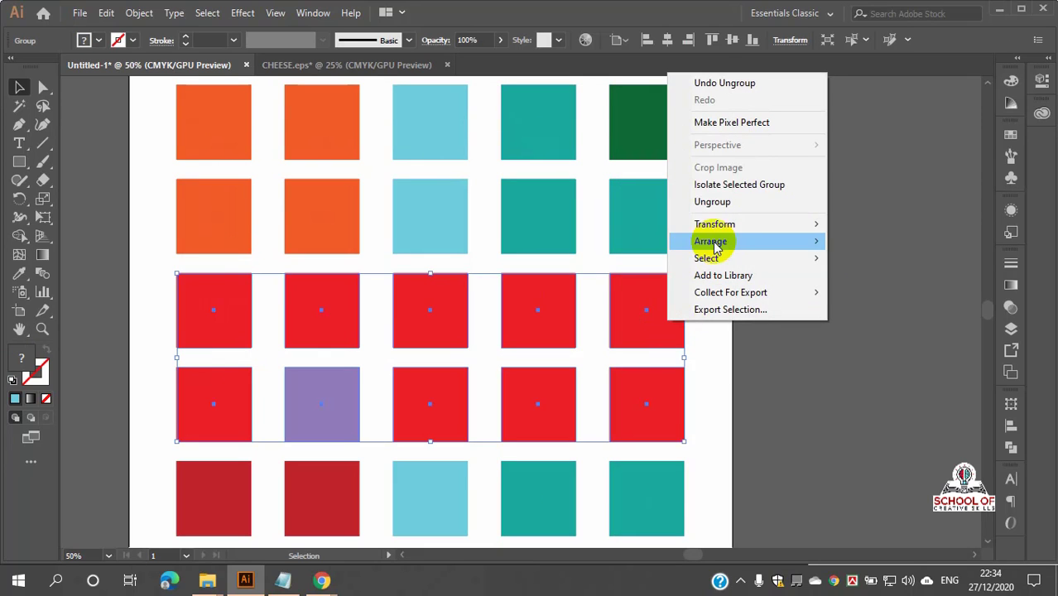
left_click(716, 203)
left_click(810, 227)
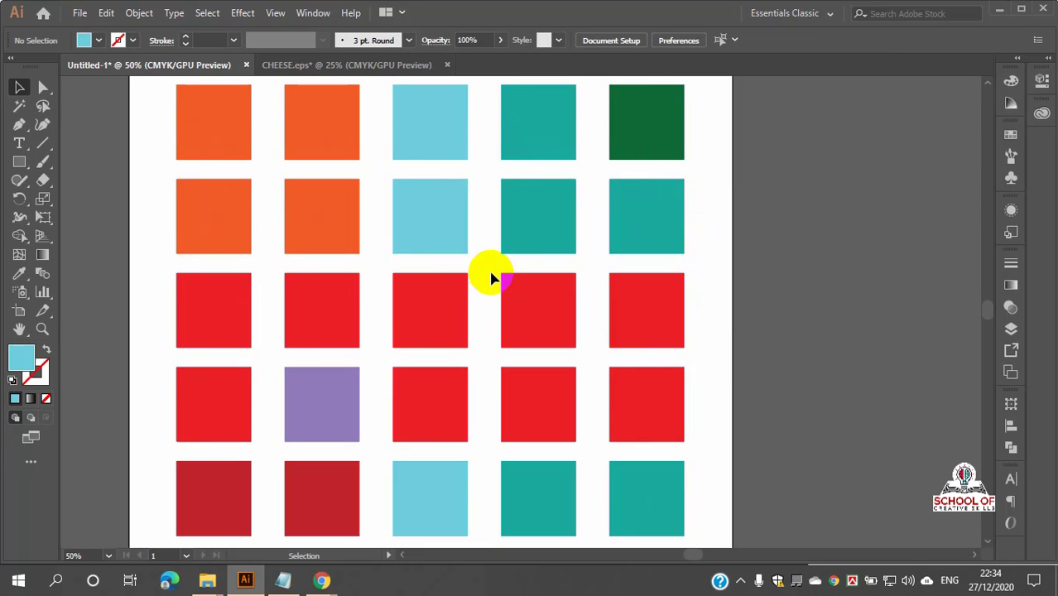
- Select several orange and red squares one at a time to check that each is a separate object
left_click(190, 116)
scroll(213, 158, "up", 3)
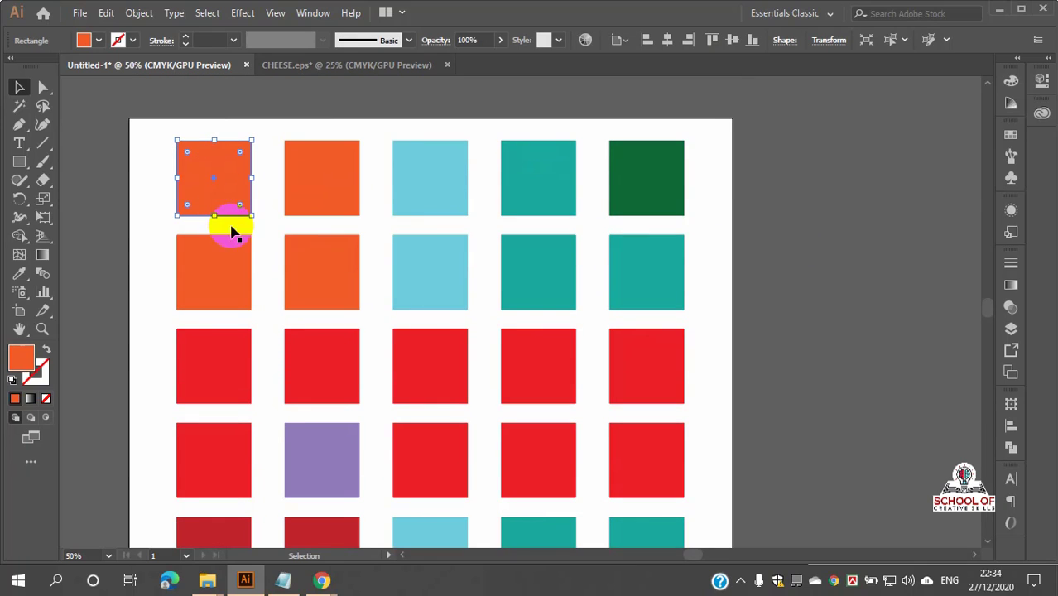
left_click(320, 273)
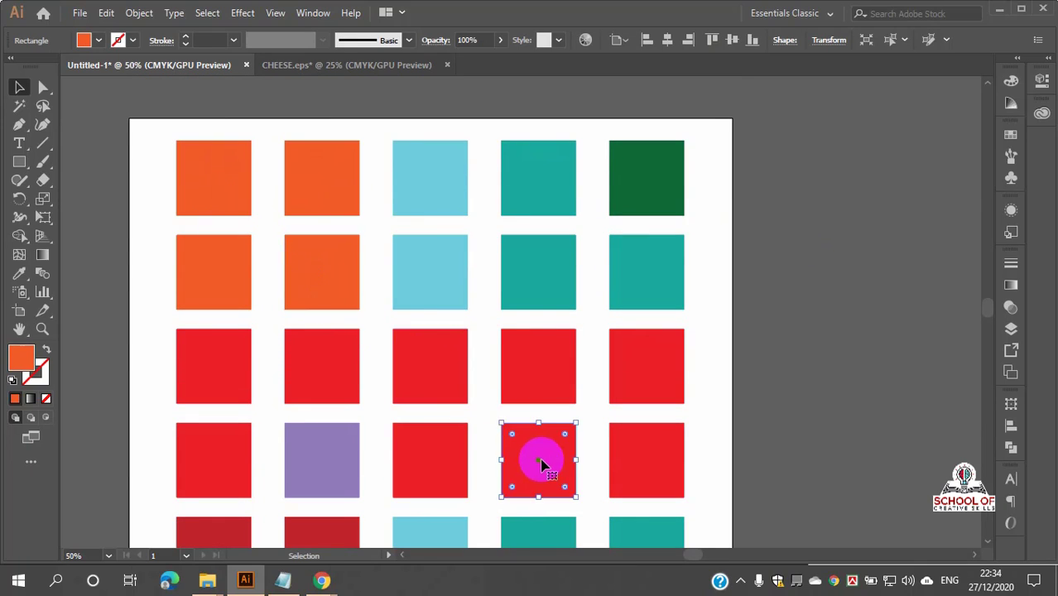
left_click(427, 356)
left_click(846, 244)
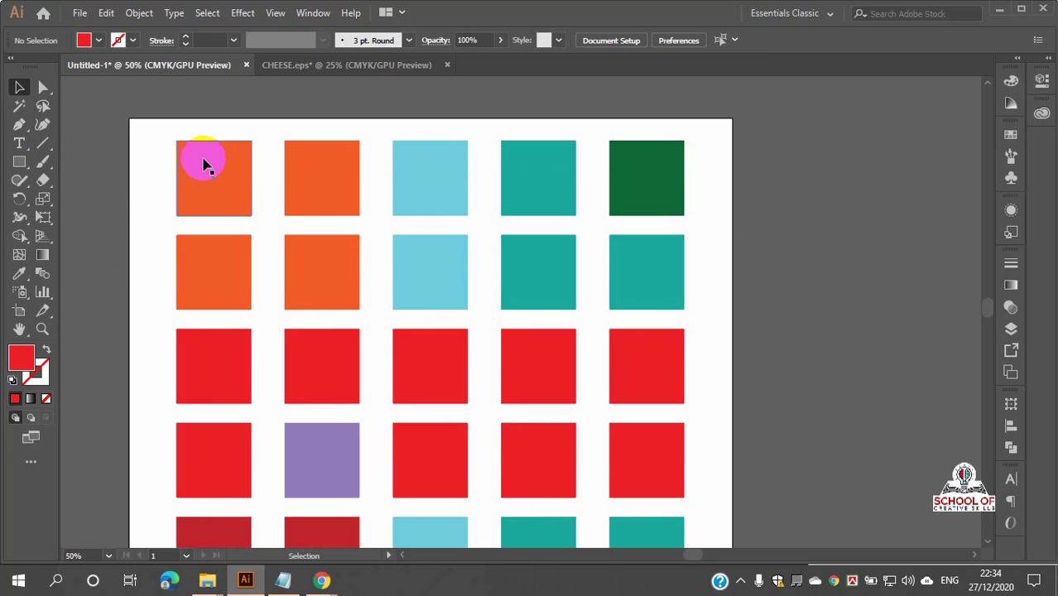
- Select the four diagonal squares together, from the first in row one to the fourth in row four, and deselect them
left_click(233, 181)
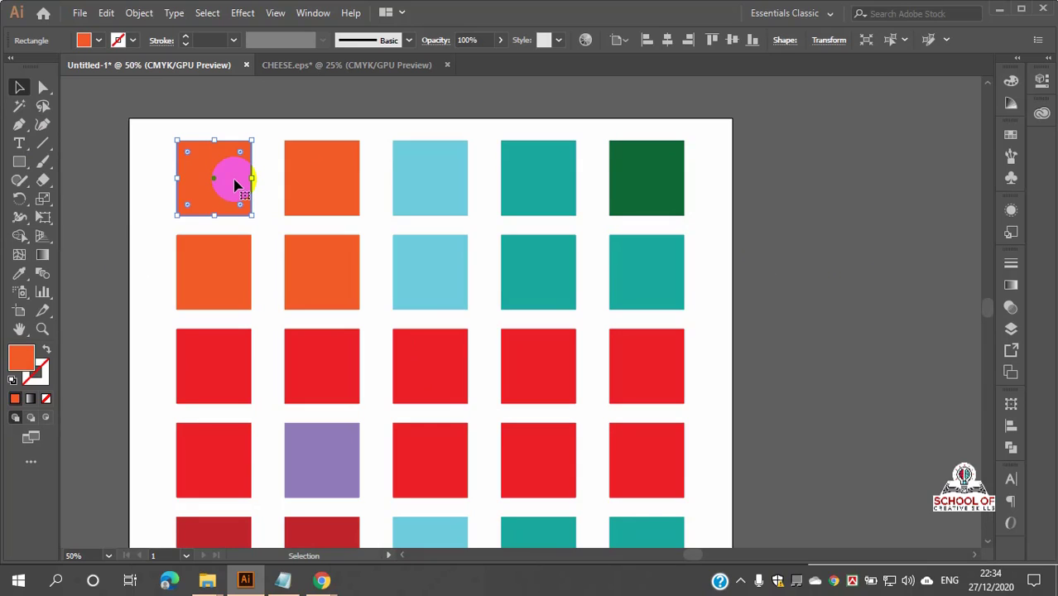
left_click(324, 290, "shift")
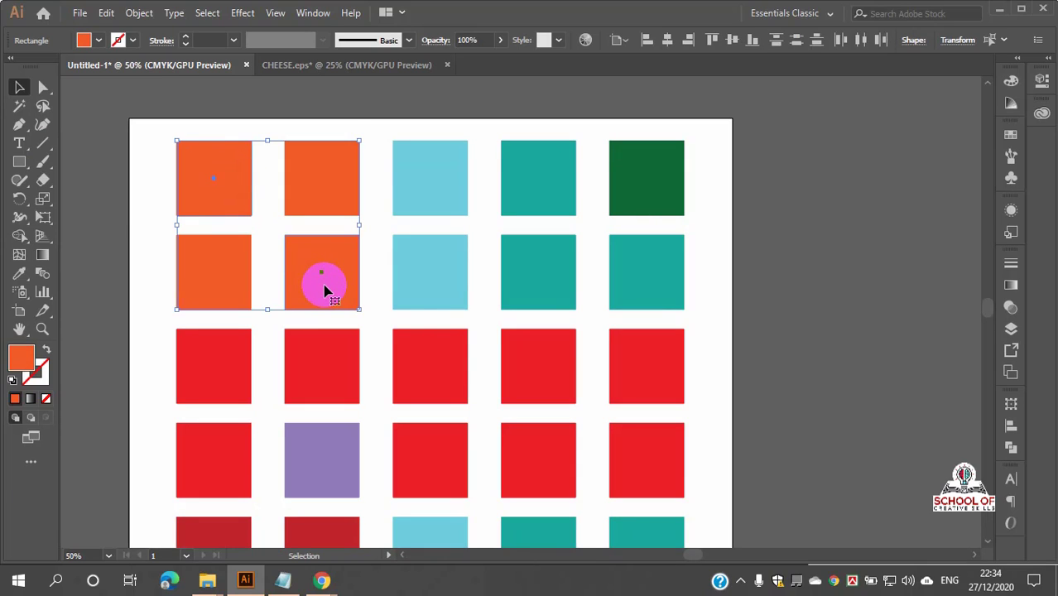
left_click(442, 383, "shift")
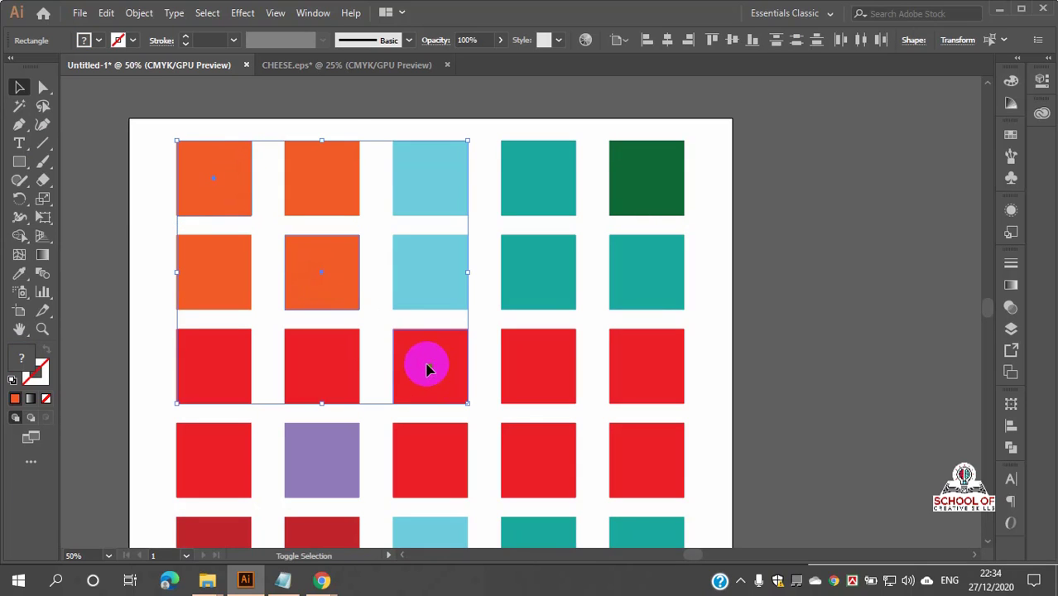
left_click(551, 467, "shift")
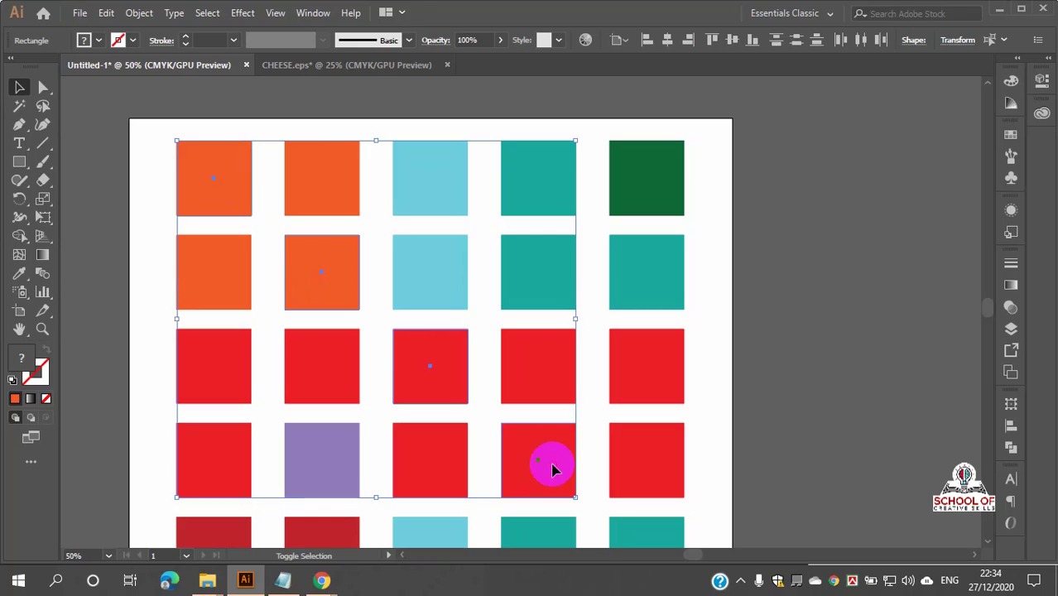
left_click(791, 358)
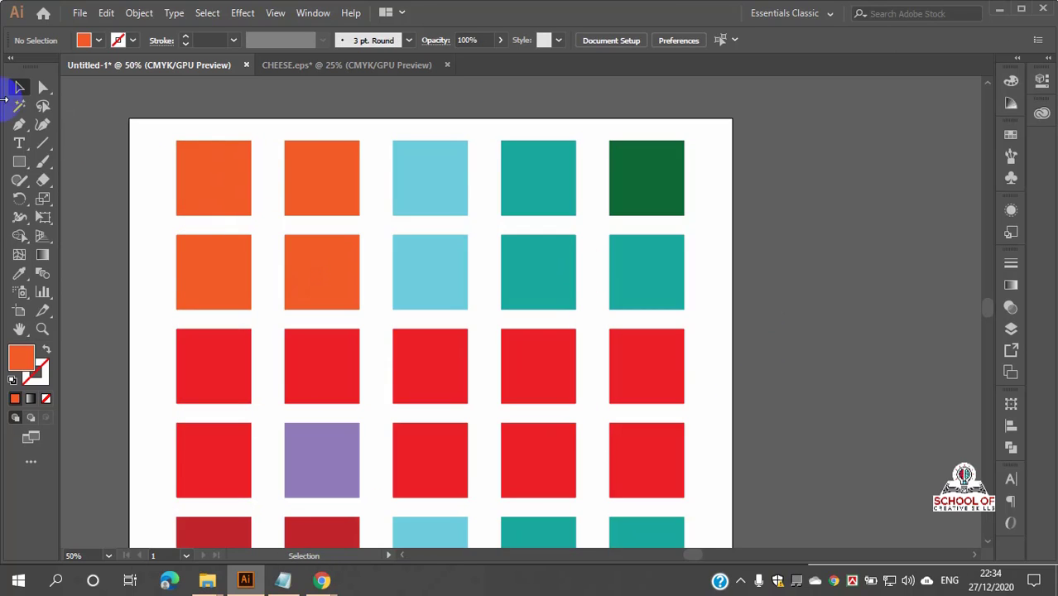
- Lasso the four diagonal squares from row one to row four, try to move them together, and undo the move
left_click(43, 105)
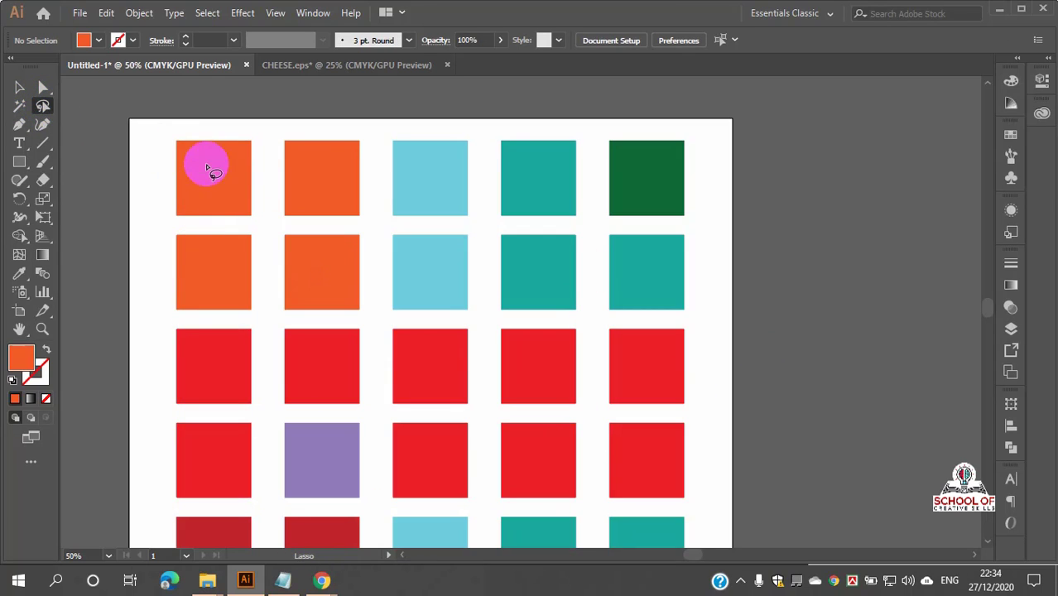
mouse_move(215, 171)
left_mouse_down()
mouse_move(283, 250)
mouse_move(440, 369)
mouse_move(545, 472)
mouse_move(506, 414)
mouse_move(346, 308)
mouse_move(212, 181)
left_mouse_up()
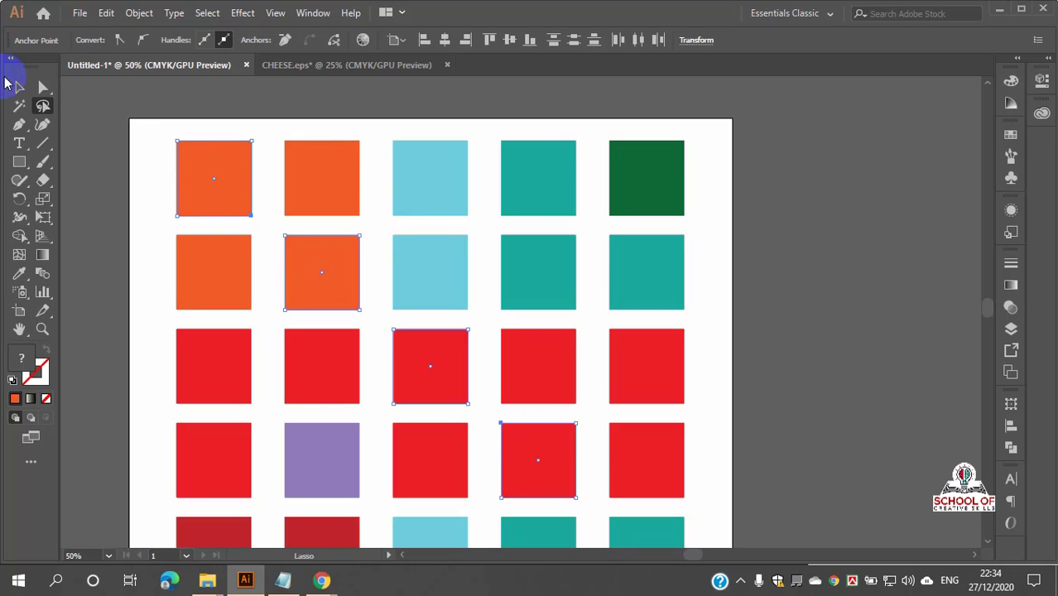
left_click(19, 86)
left_click_drag(217, 189, 649, 215)
key("ctrl+z")
key("ctrl+shift+a")
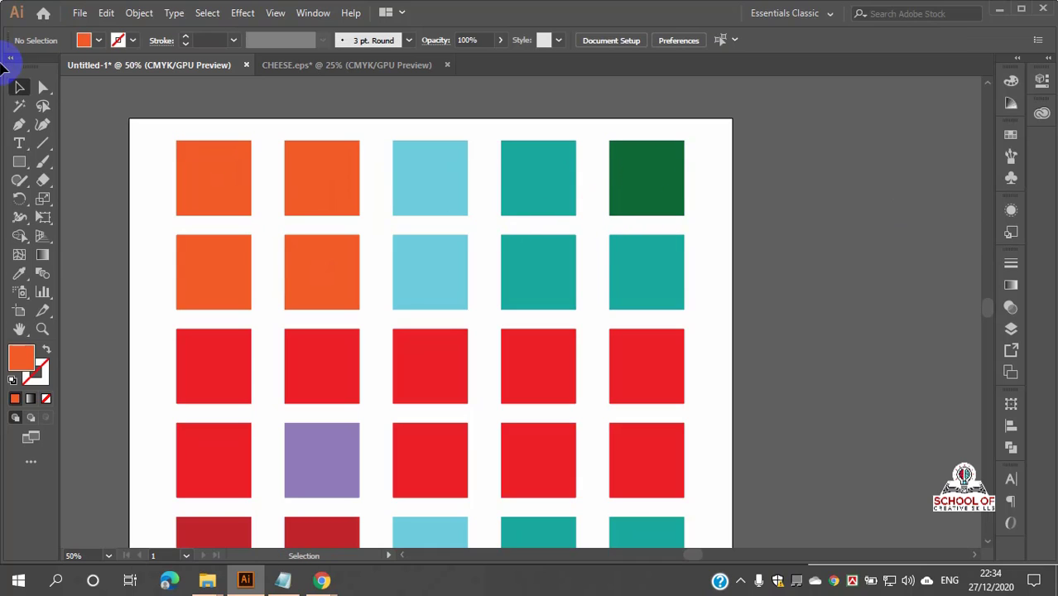
- Lasso the four diagonal squares plus the fifth square in row four, and clear the selection
left_click(42, 107)
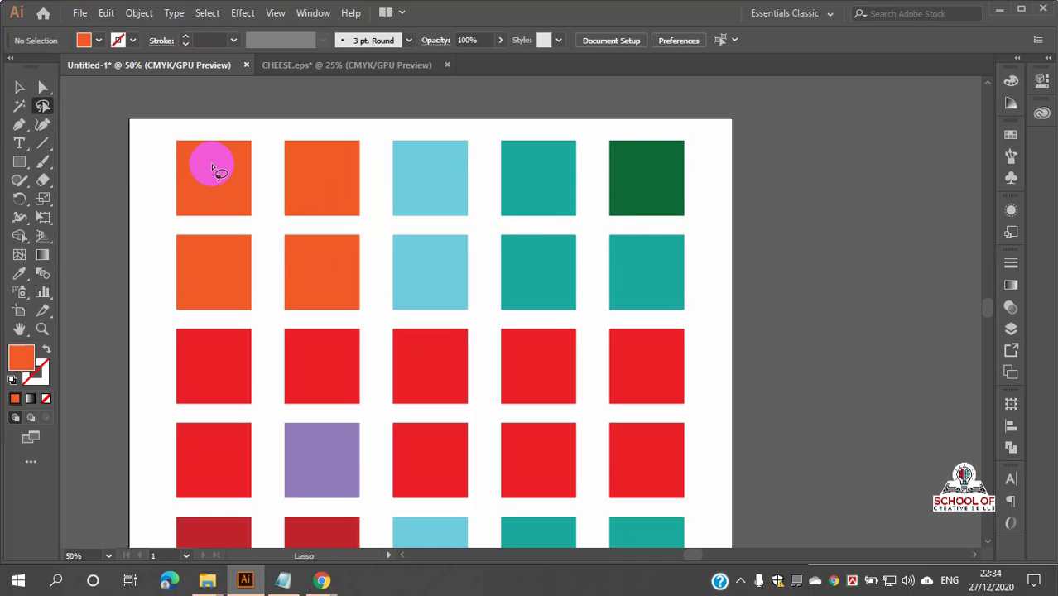
scroll(213, 168, "down", 1)
mouse_move(211, 139)
left_mouse_down()
mouse_move(302, 227)
mouse_move(574, 430)
mouse_move(638, 444)
mouse_move(699, 427)
mouse_move(522, 408)
mouse_move(490, 390)
mouse_move(215, 139)
left_mouse_up()
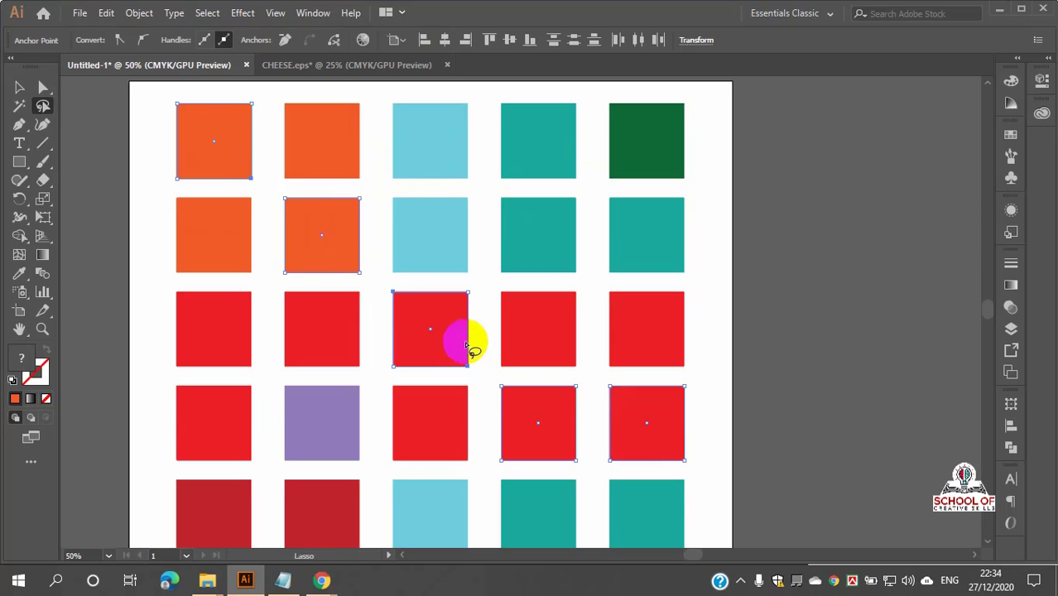
left_click_drag(207, 160, 254, 156)
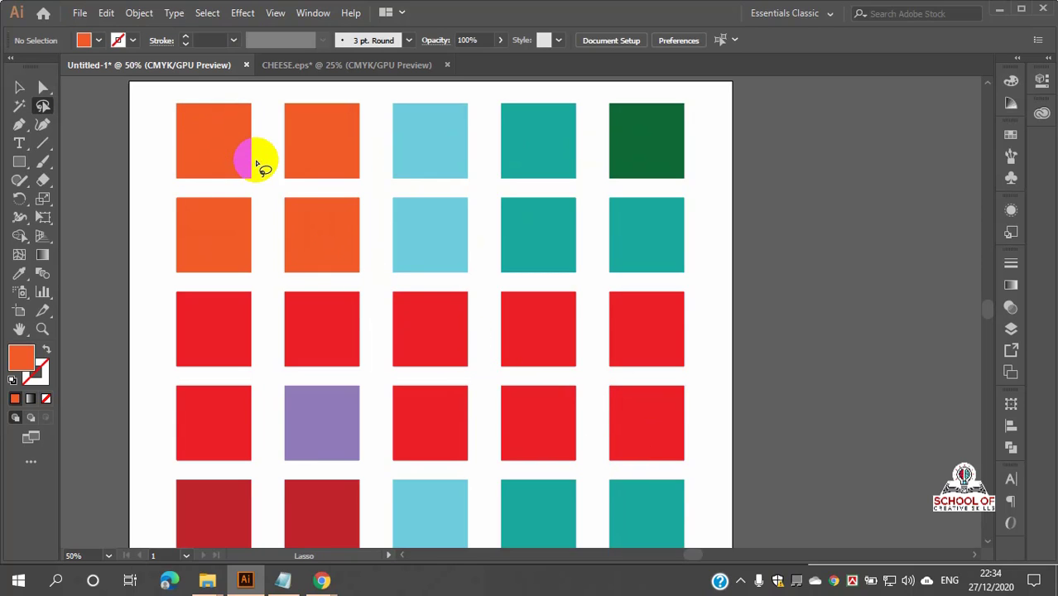
key("ctrl+z")
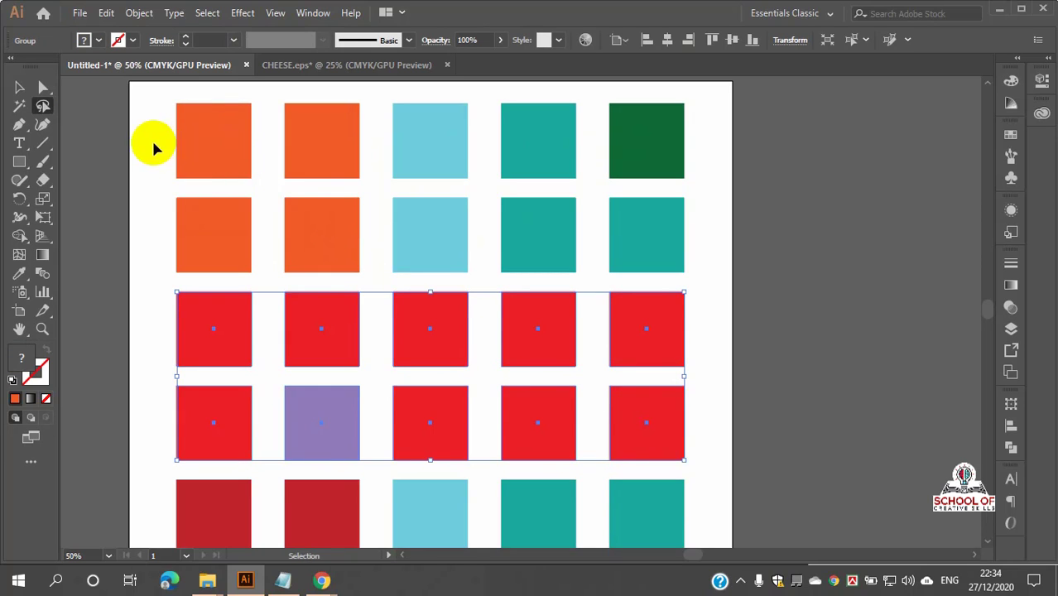
left_click(130, 137)
- Lasso the same five squares again, try to move them by the first square, and undo the move
mouse_move(218, 146)
left_mouse_down()
mouse_move(485, 371)
mouse_move(673, 444)
mouse_move(549, 404)
mouse_move(449, 343)
mouse_move(368, 288)
mouse_move(265, 182)
mouse_move(209, 143)
left_mouse_up()
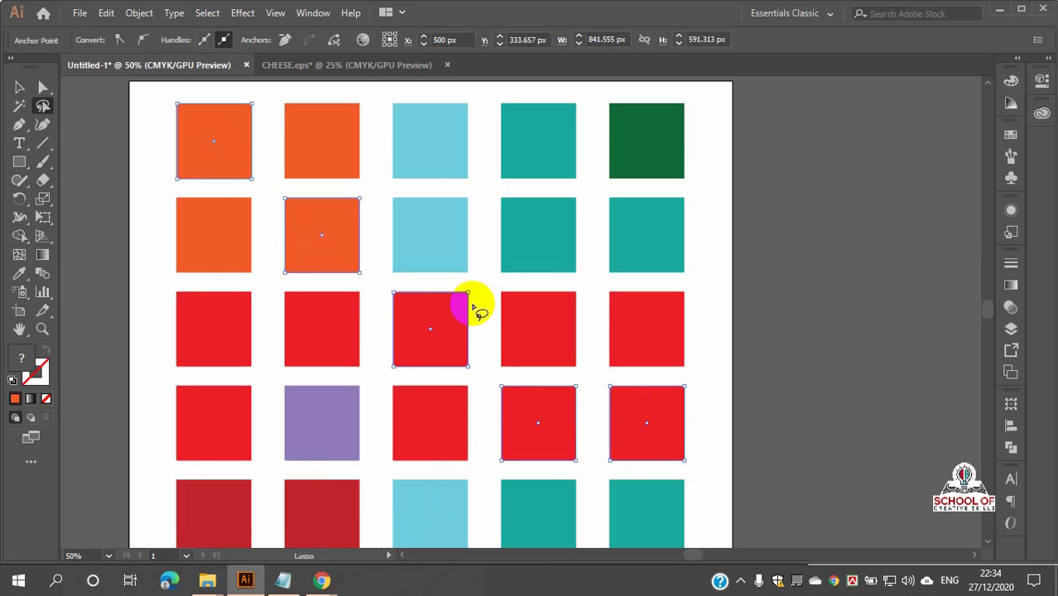
left_click(16, 88)
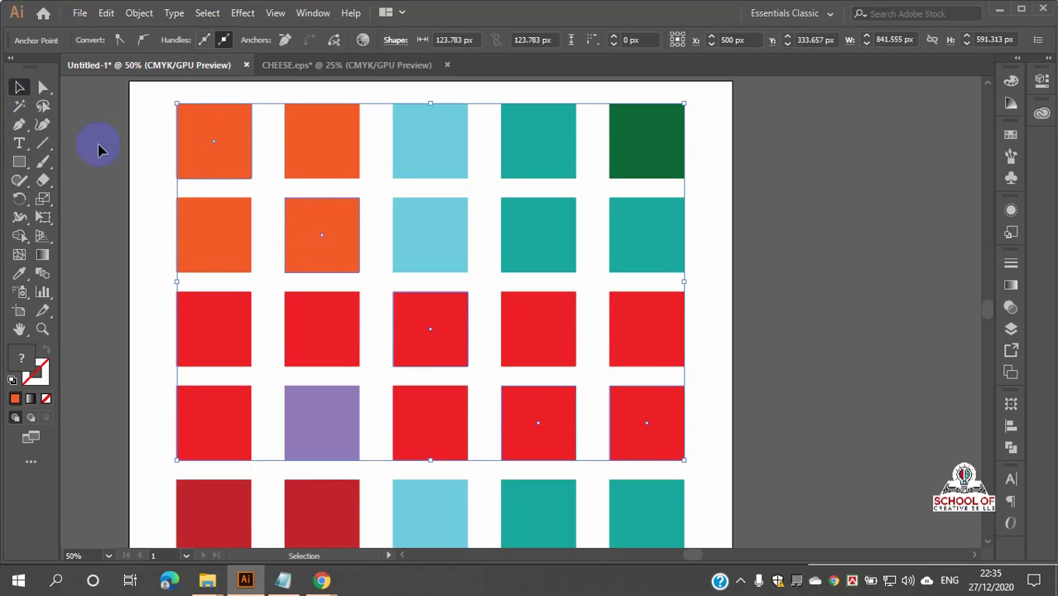
left_click_drag(210, 164, 358, 193)
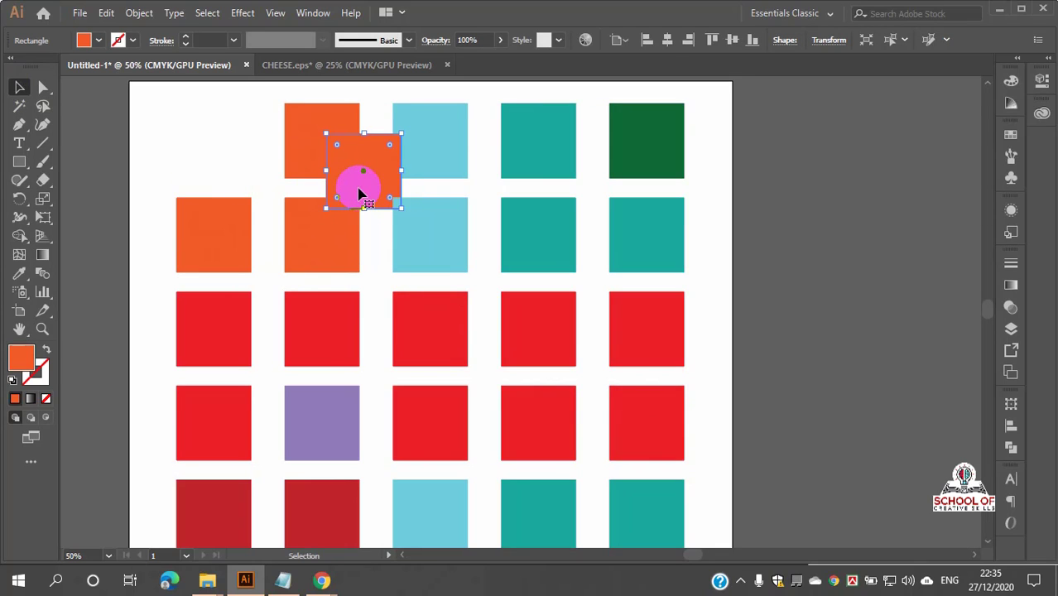
key("ctrl+z")
- Lasso the four diagonal squares and the fifth square in row four, and fill them with the teal swatch
left_click(43, 106)
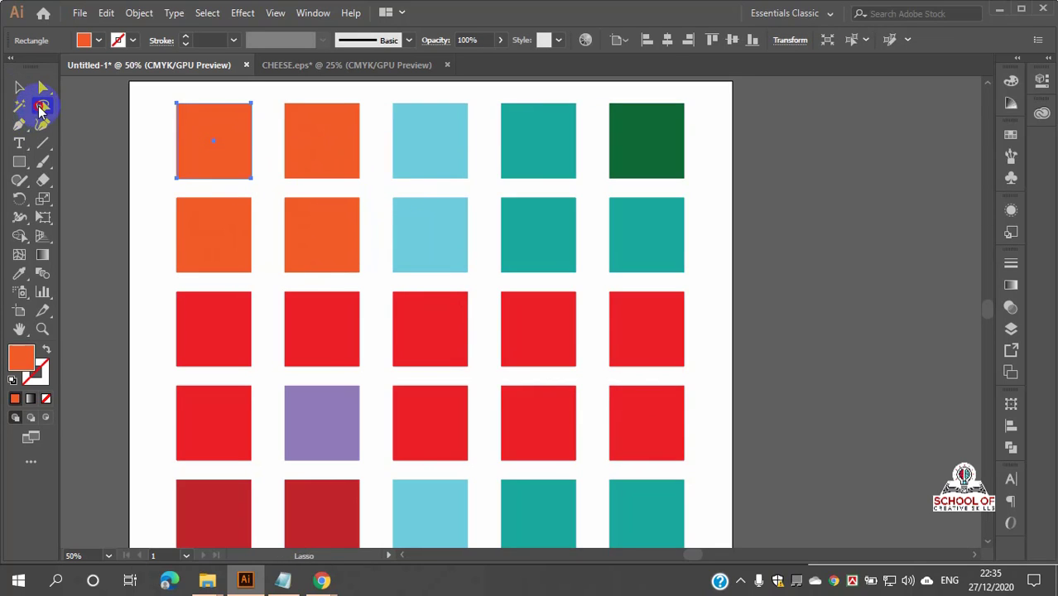
left_click(115, 148)
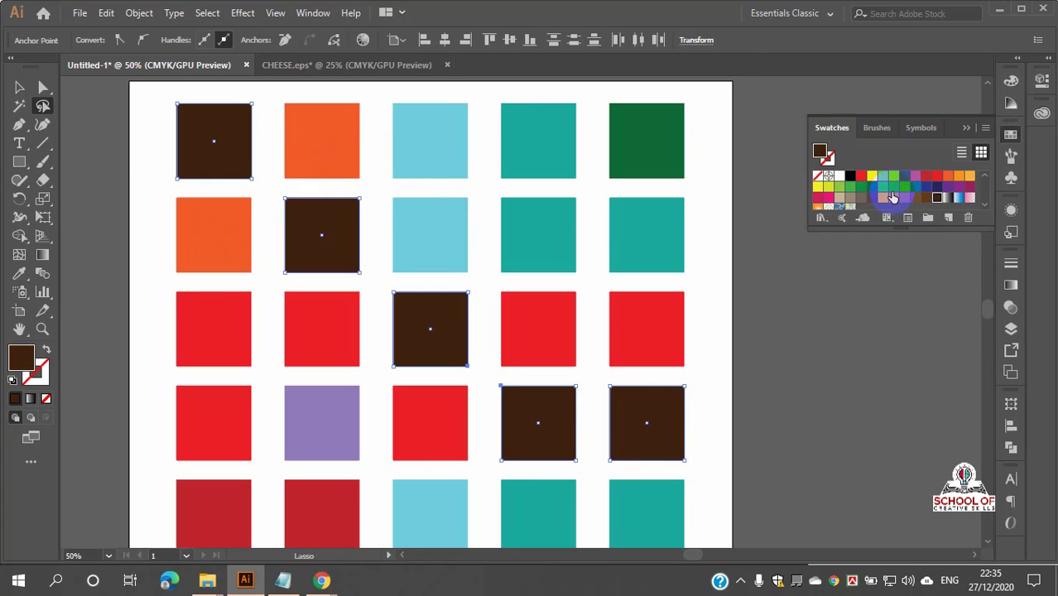
left_click(893, 188)
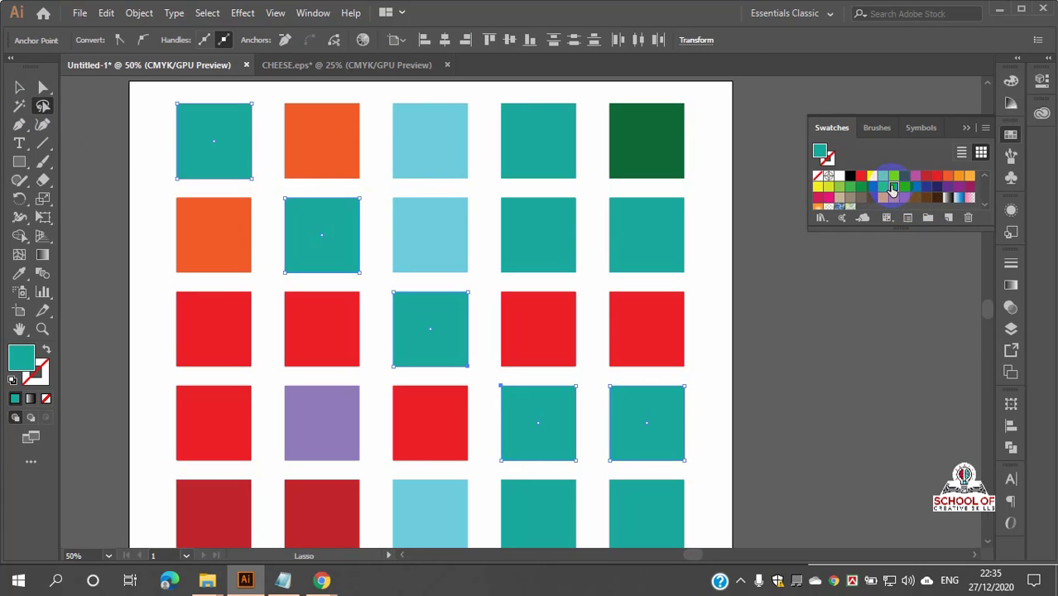
- Delete the five recoloured teal squares, undo the deletion, and deselect everything
key("Delete")
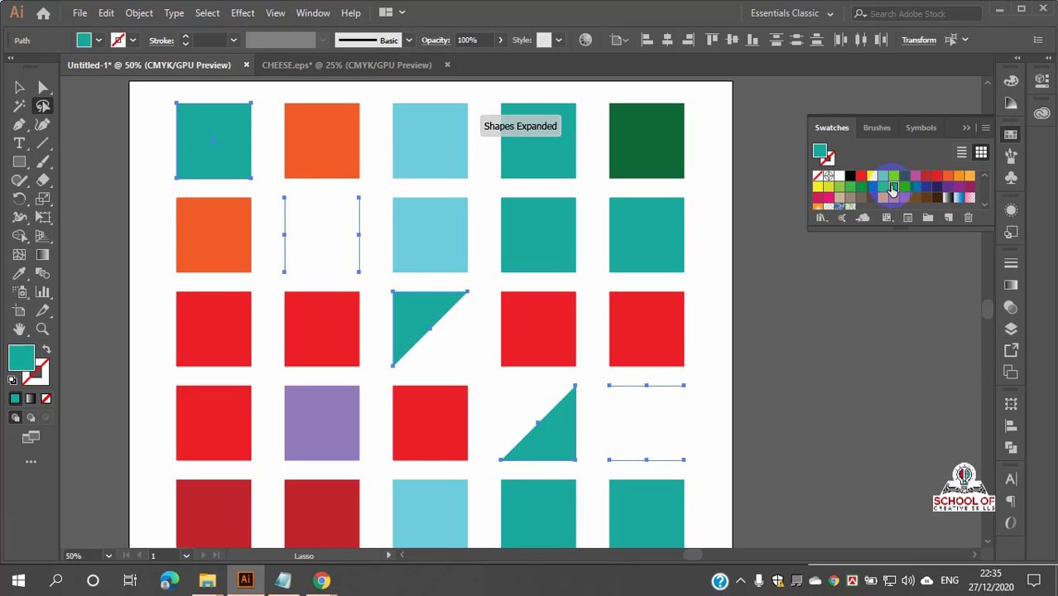
key("Delete")
left_click(16, 88)
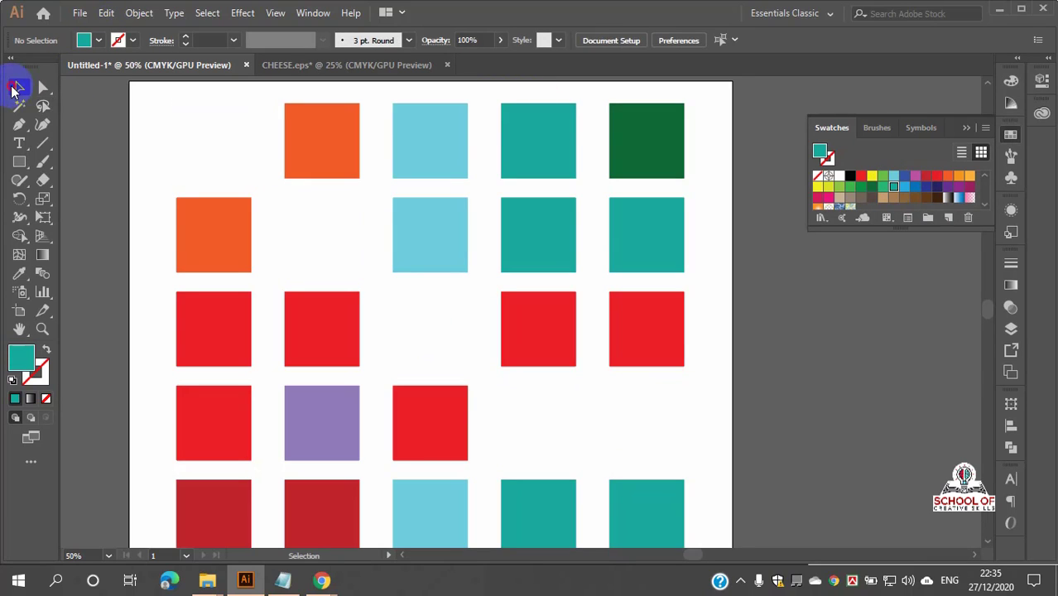
key("ctrl+z")
key("ctrl+z")
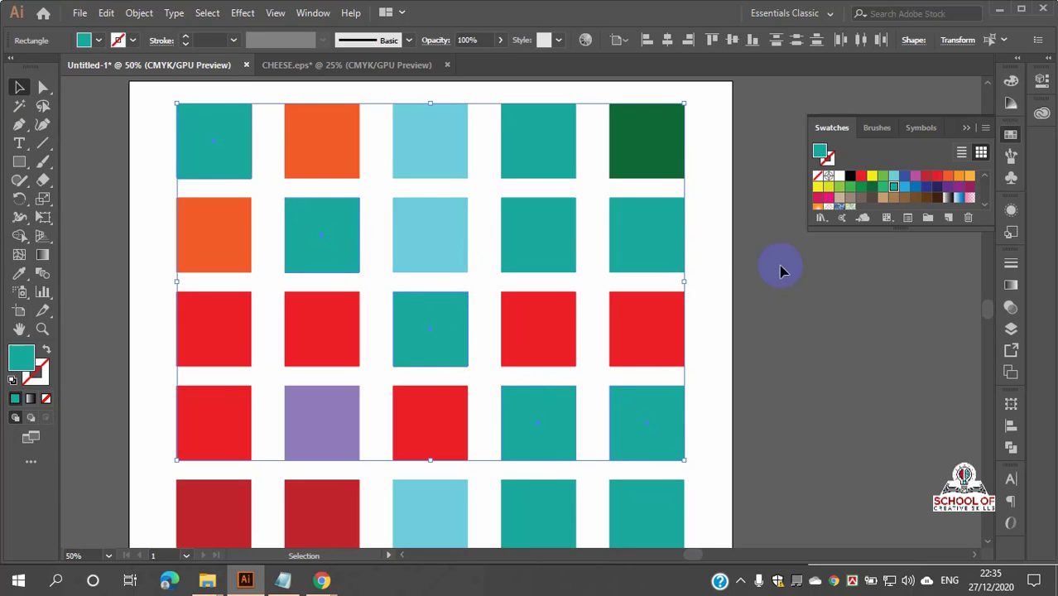
left_click(802, 283)
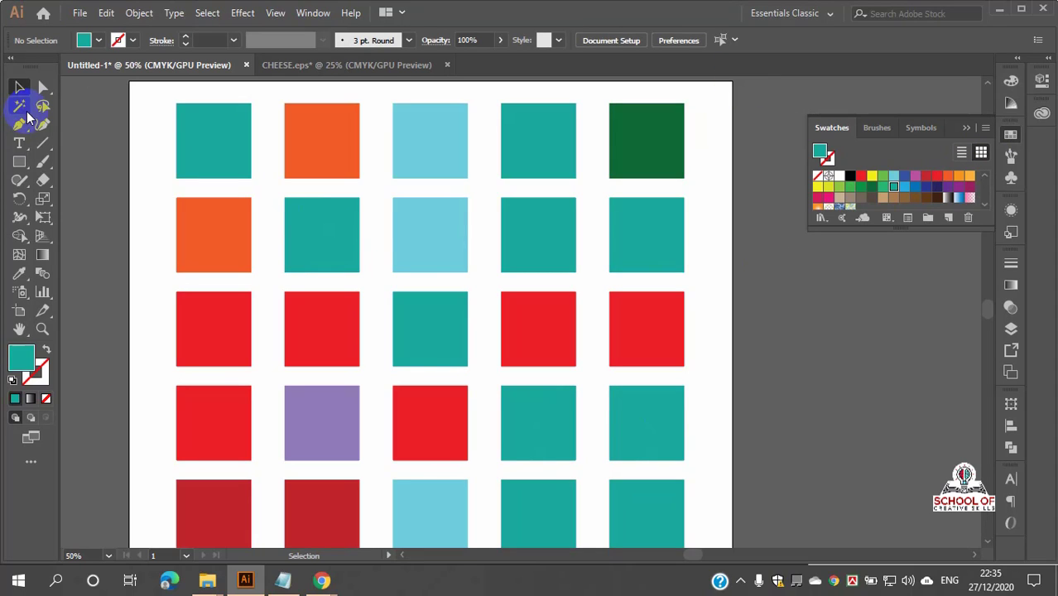
- Lasso the first and fifth squares of rows one and six plus the fifth squares of rows three, four and five in one selection
scroll(213, 151, "up", 1)
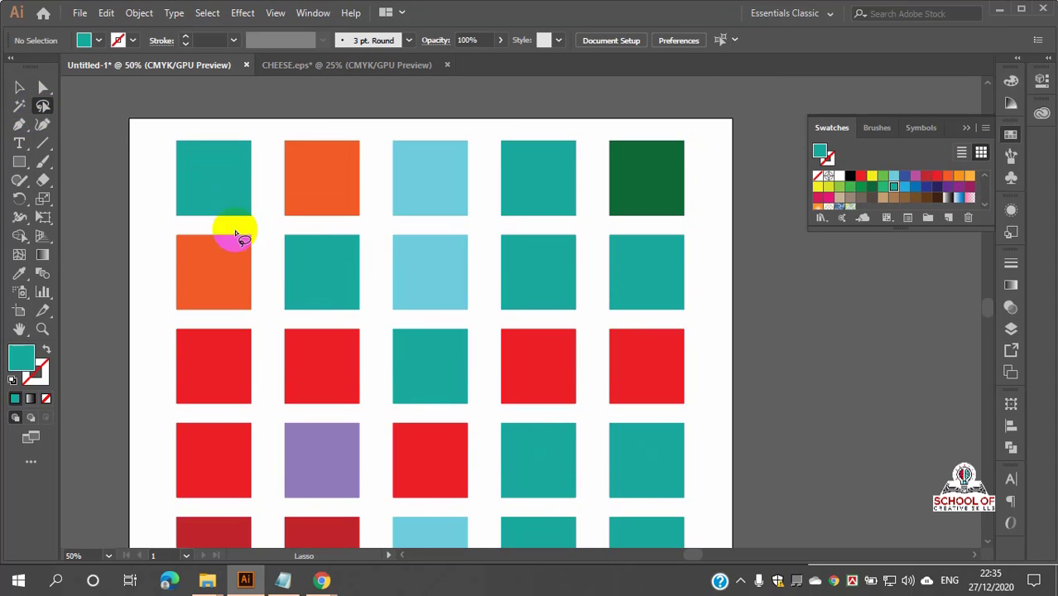
mouse_move(218, 191)
left_mouse_down()
mouse_move(322, 110)
mouse_move(599, 103)
mouse_move(666, 116)
mouse_move(660, 145)
mouse_move(616, 184)
mouse_move(701, 180)
mouse_move(740, 314)
mouse_move(704, 414)
mouse_move(663, 447)
mouse_move(661, 430)
mouse_move(704, 366)
mouse_move(713, 392)
mouse_move(678, 469)
mouse_move(650, 473)
mouse_move(708, 409)
mouse_move(778, 419)
mouse_move(800, 482)
mouse_move(705, 499)
mouse_move(647, 498)
mouse_move(655, 485)
mouse_move(641, 515)
mouse_move(508, 525)
mouse_move(250, 497)
mouse_move(229, 444)
mouse_move(252, 512)
mouse_move(344, 542)
mouse_move(530, 540)
mouse_move(641, 504)
mouse_move(685, 424)
mouse_move(741, 366)
mouse_move(660, 359)
mouse_move(726, 283)
mouse_move(696, 226)
mouse_move(649, 234)
mouse_move(689, 260)
mouse_move(667, 210)
mouse_move(691, 254)
mouse_move(715, 253)
mouse_move(711, 145)
mouse_move(677, 128)
mouse_move(673, 165)
mouse_move(676, 151)
mouse_move(366, 135)
mouse_move(234, 211)
left_mouse_up()
scroll(700, 371, "down", 2)
scroll(674, 445, "down", 2)
scroll(650, 489, "down", 2)
scroll(687, 260, "up", 1)
scroll(685, 251, "up", 3)
scroll(673, 149, "up", 3)
scroll(330, 213, "down", 6)
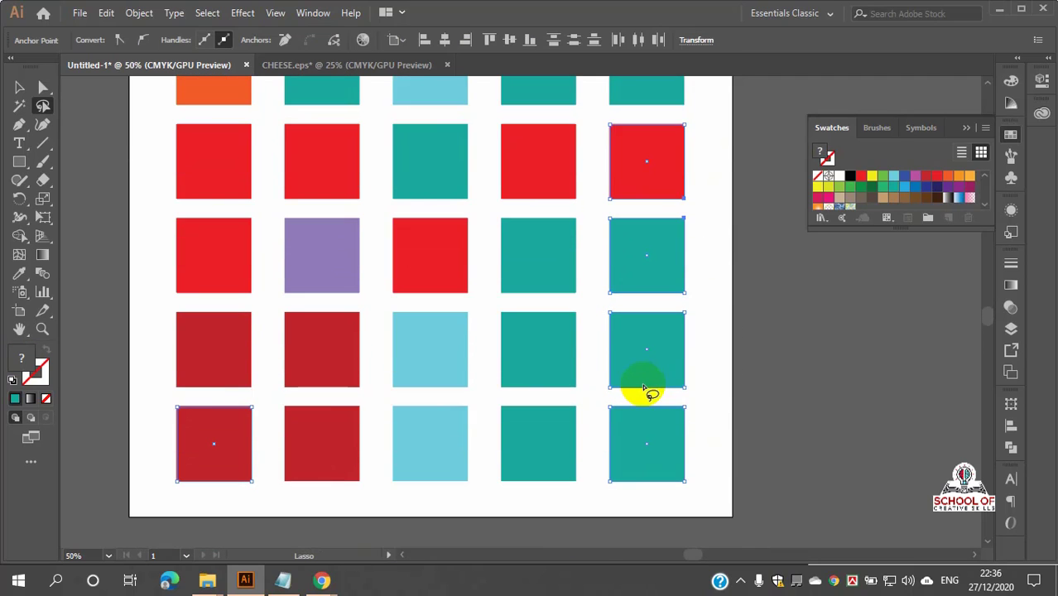
scroll(281, 414, "up", 5)
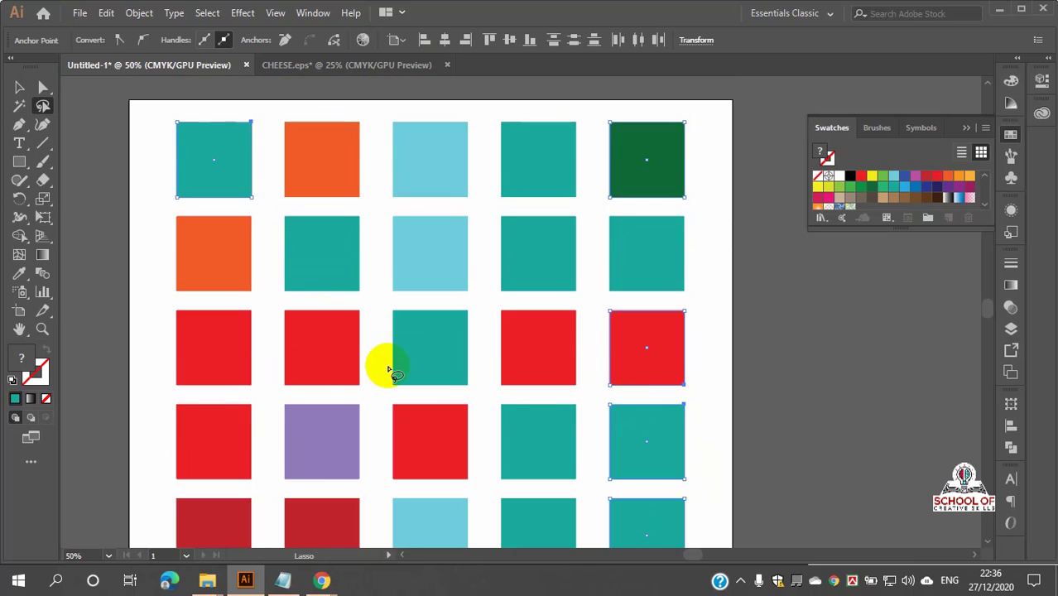
- Close the Swatches panel
left_click_drag(351, 336, 351, 335)
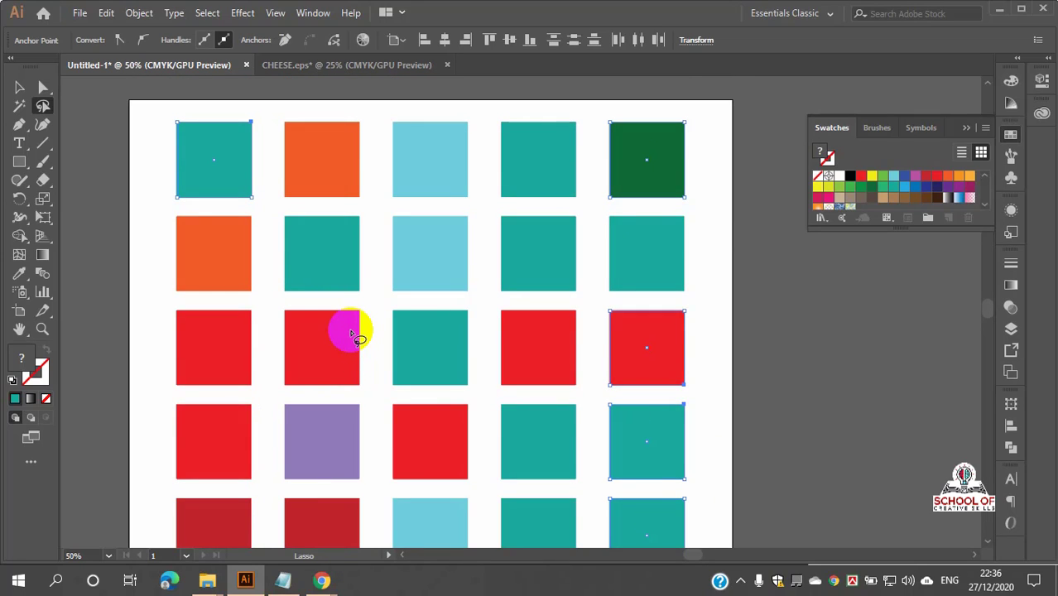
left_click(339, 342)
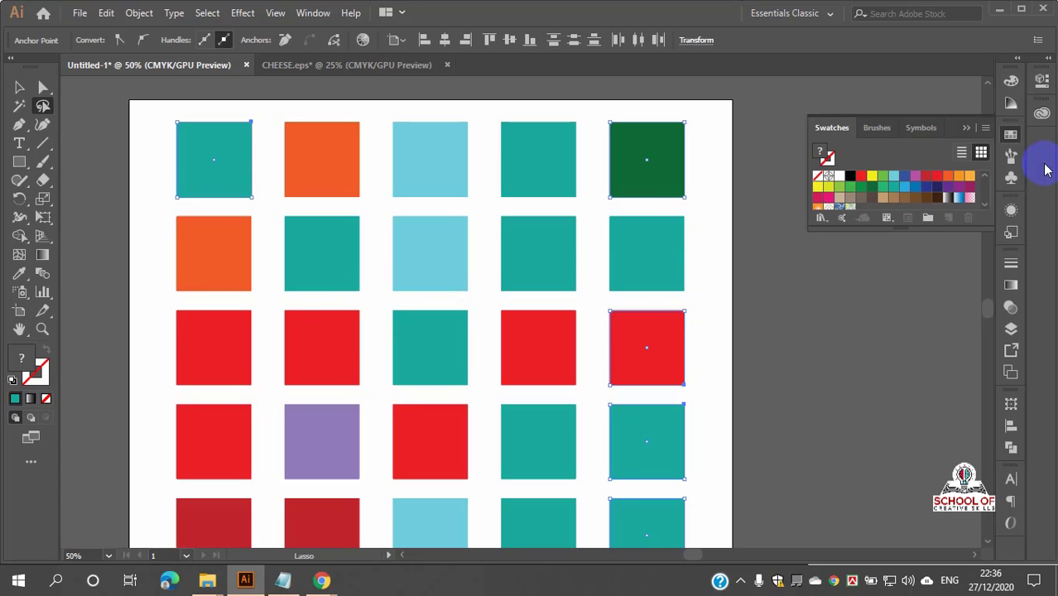
left_click(1011, 134)
left_click_drag(383, 103, 383, 104)
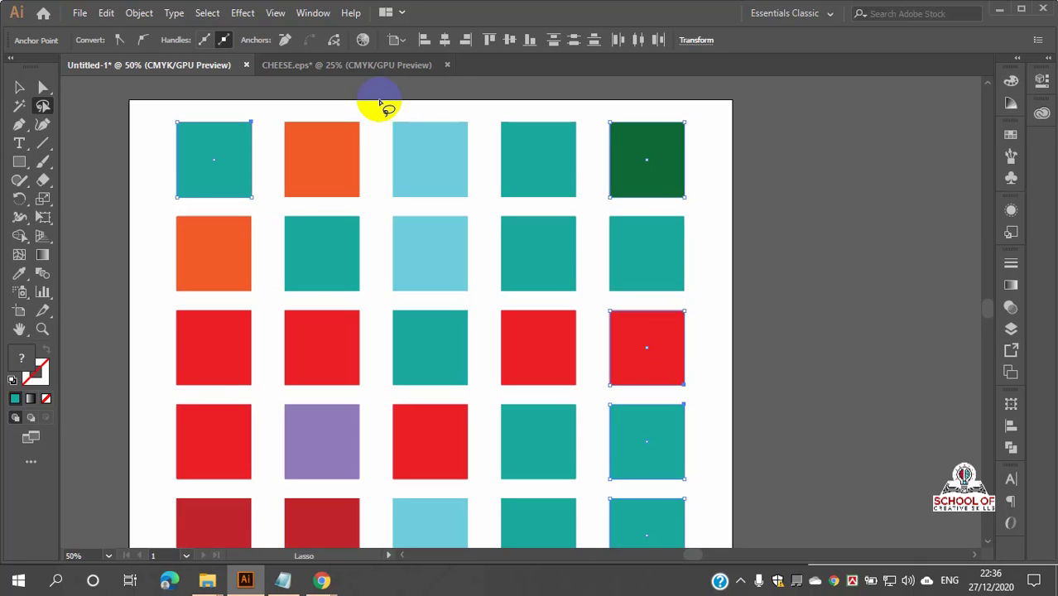
key("ctrl")
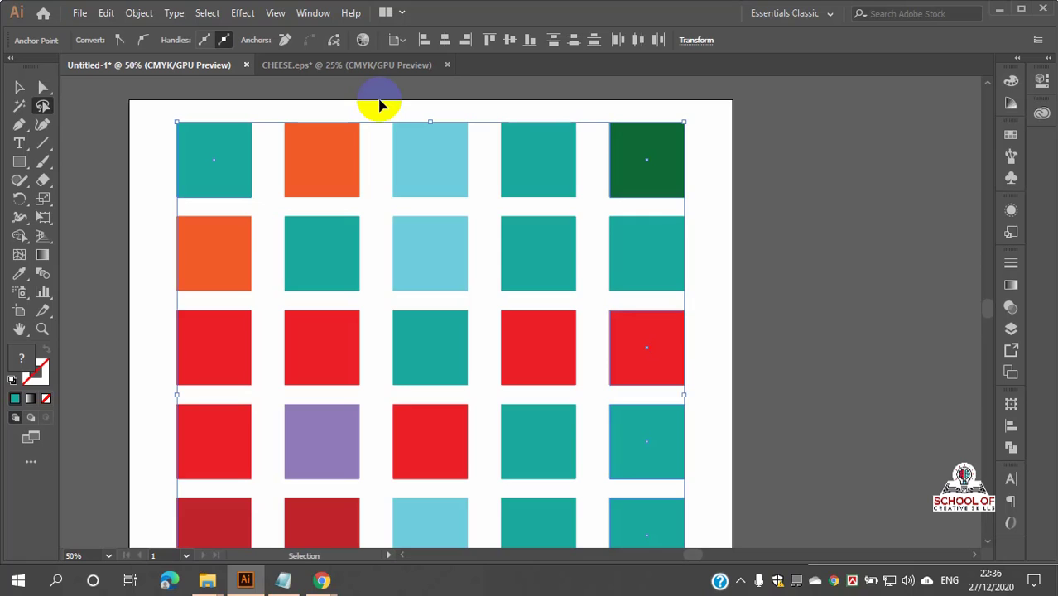